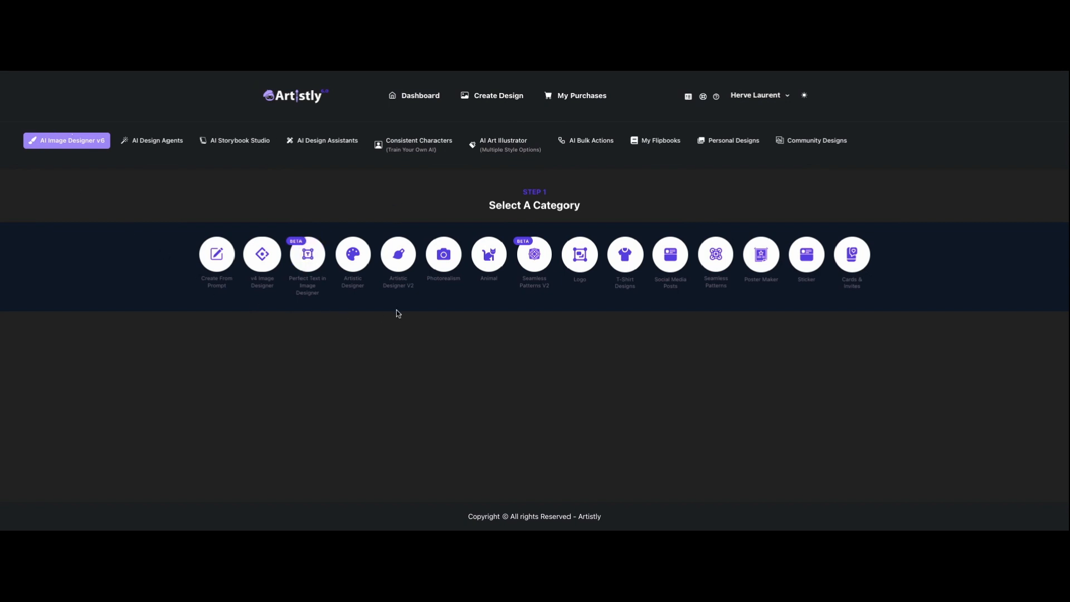
Step: Look through the categories of AI Design Agents, AI Storybook Studio, AI Design Assistants and Consistent Characters
left_click(149, 140)
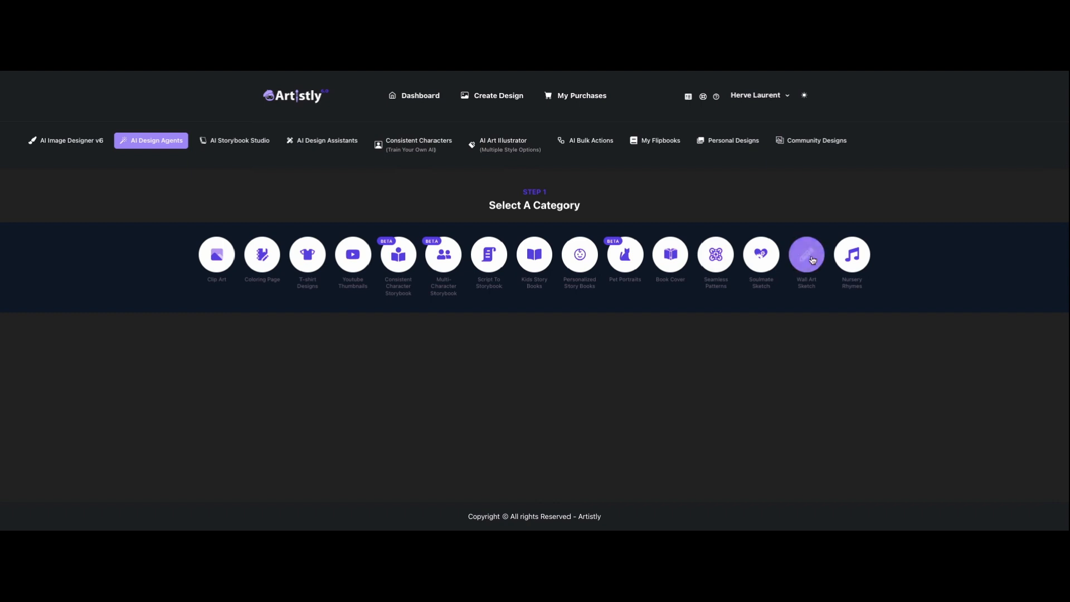
left_click(231, 144)
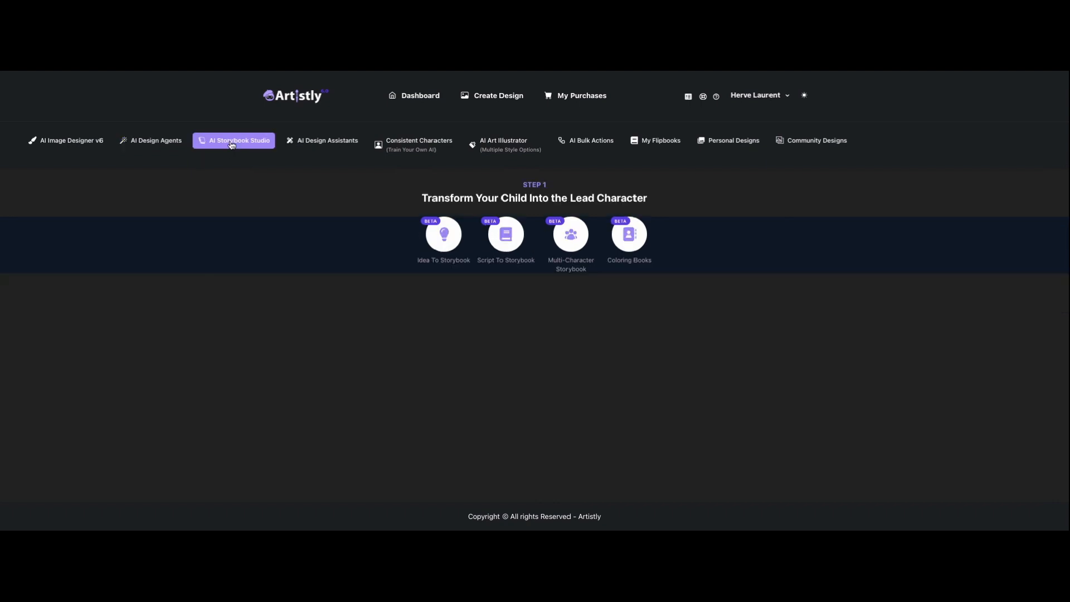
left_click_drag(423, 201, 666, 210)
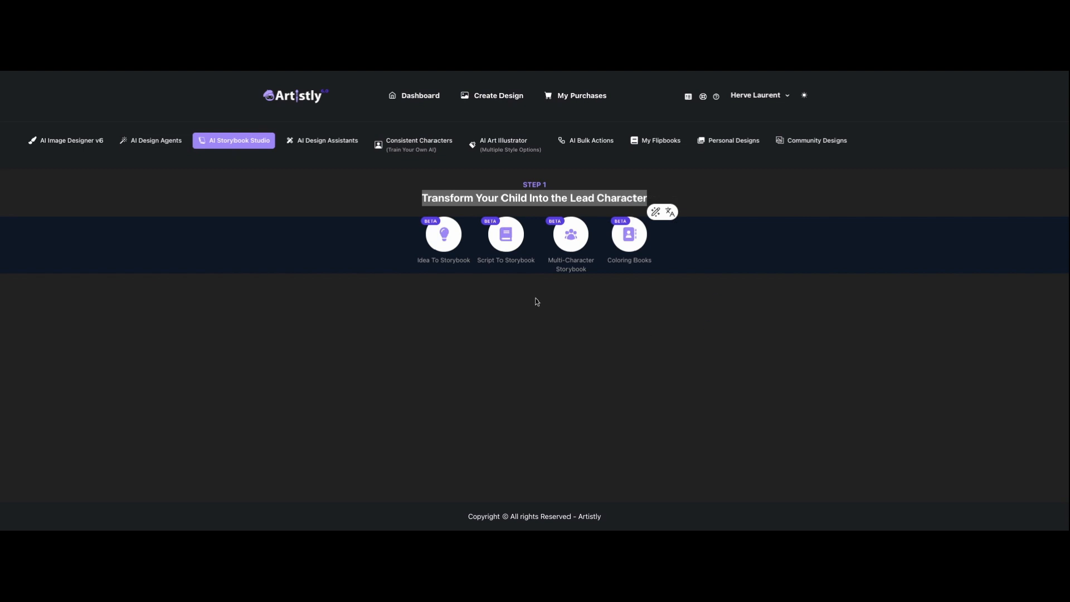
left_click(328, 144)
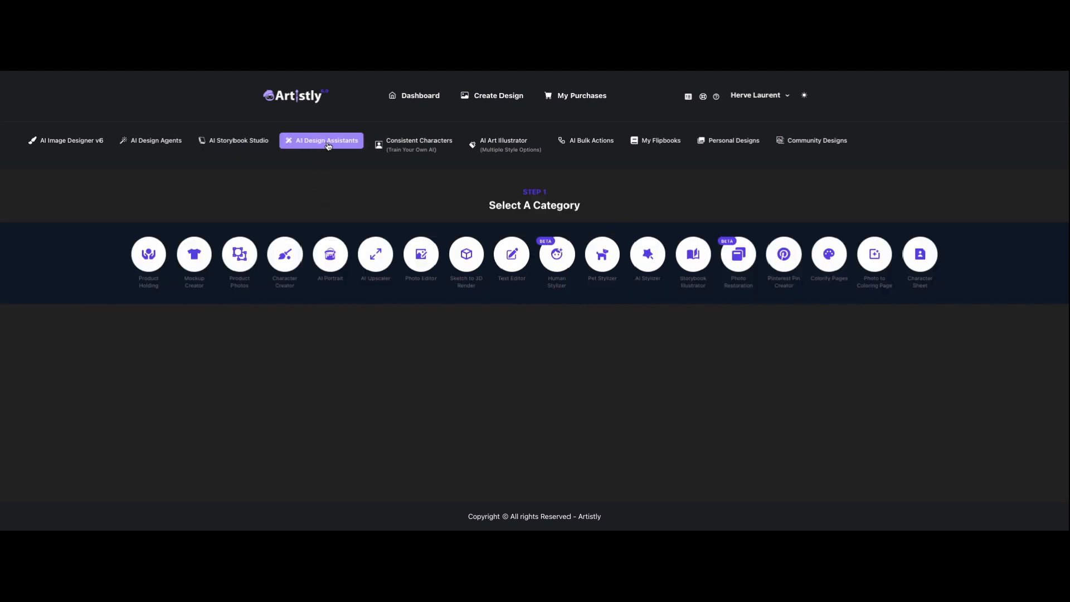
left_click(399, 147)
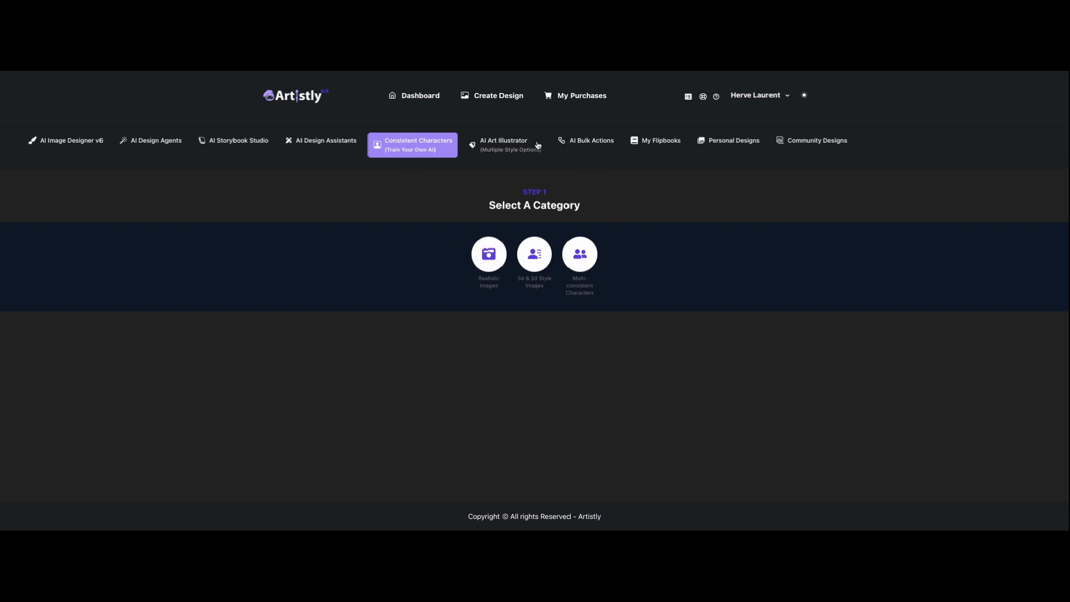
Step: Examine the AI Art Illustrator's style choices, picking Children Drawing Style, and its prompt settings
left_click(521, 145)
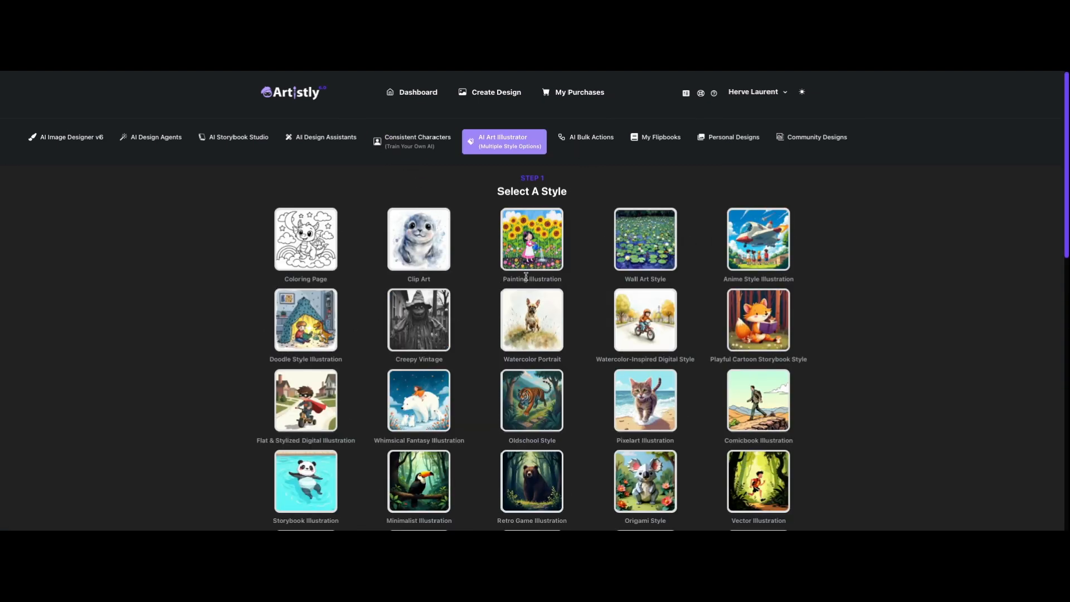
scroll(525, 276, "down", 20)
left_click(559, 352)
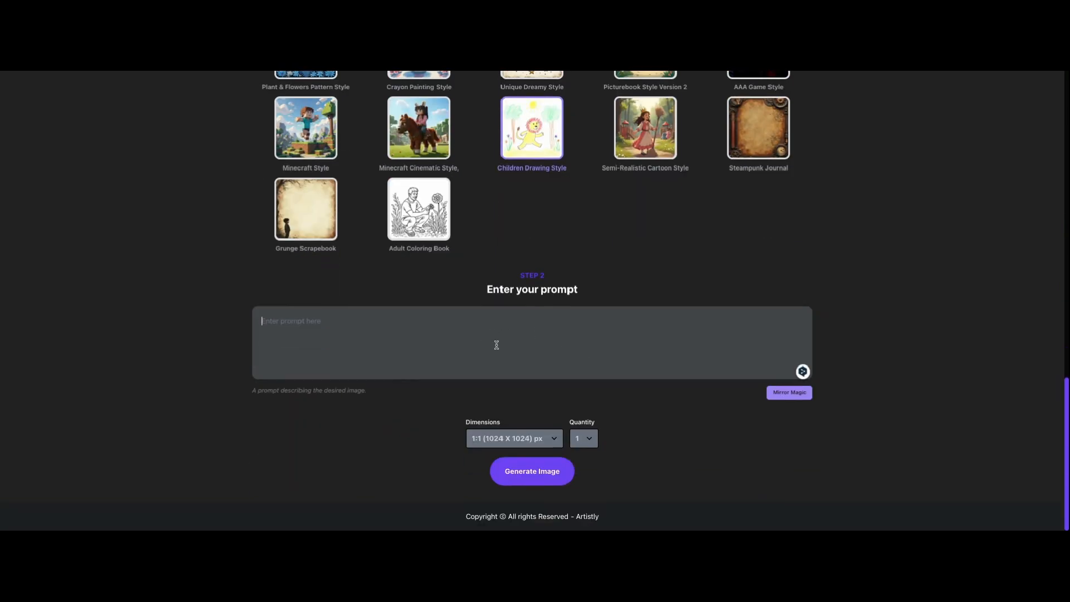
scroll(564, 289, "up", 20)
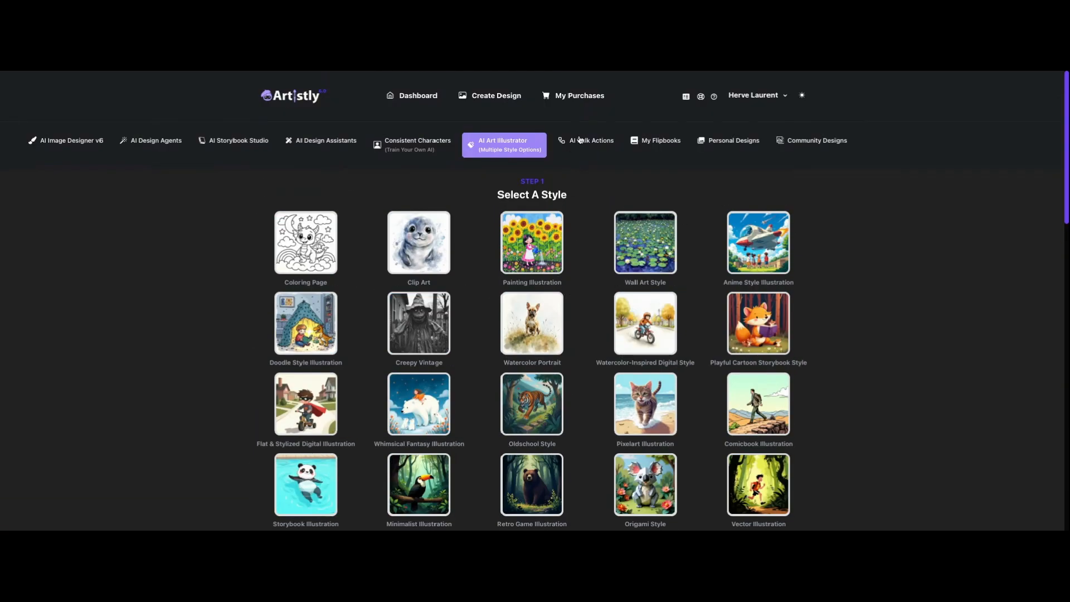
Step: Look at the image upload page of AI Bulk Actions and browse the existing flipbooks
left_click(591, 146)
left_click(508, 281)
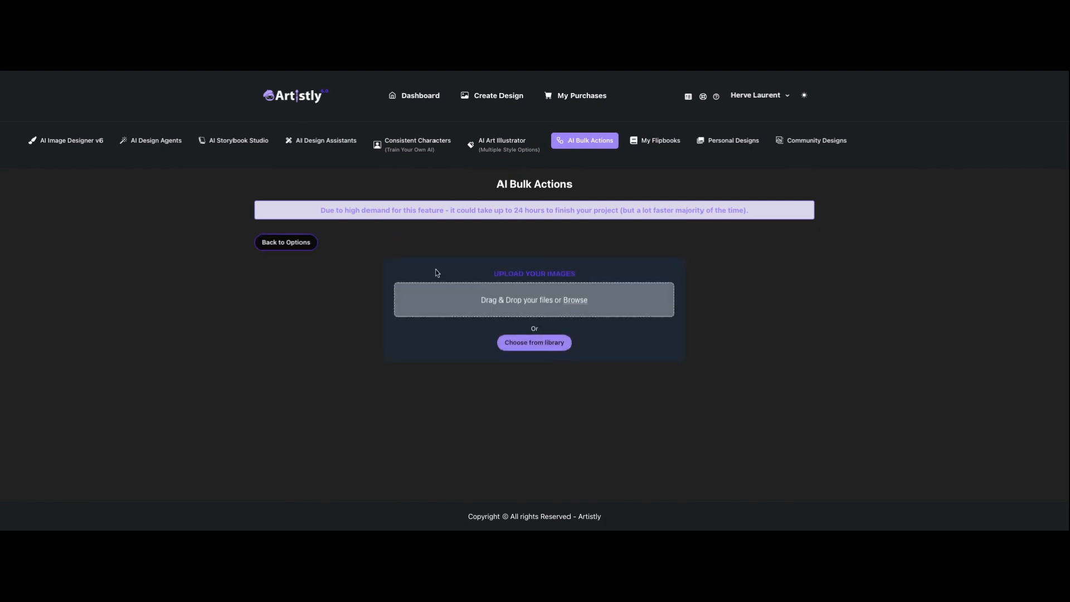
left_click(656, 142)
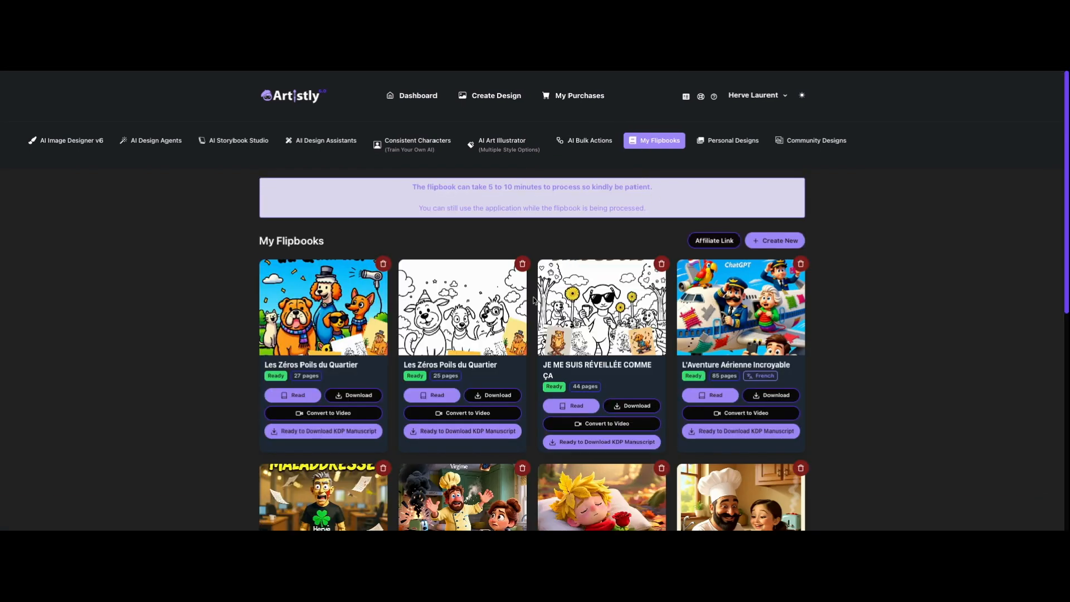
scroll(719, 239, "down", 4)
scroll(758, 222, "up", 3)
scroll(749, 201, "up", 1)
Step: View the Personal Designs gallery and browse the Community Designs gallery
left_click(733, 147)
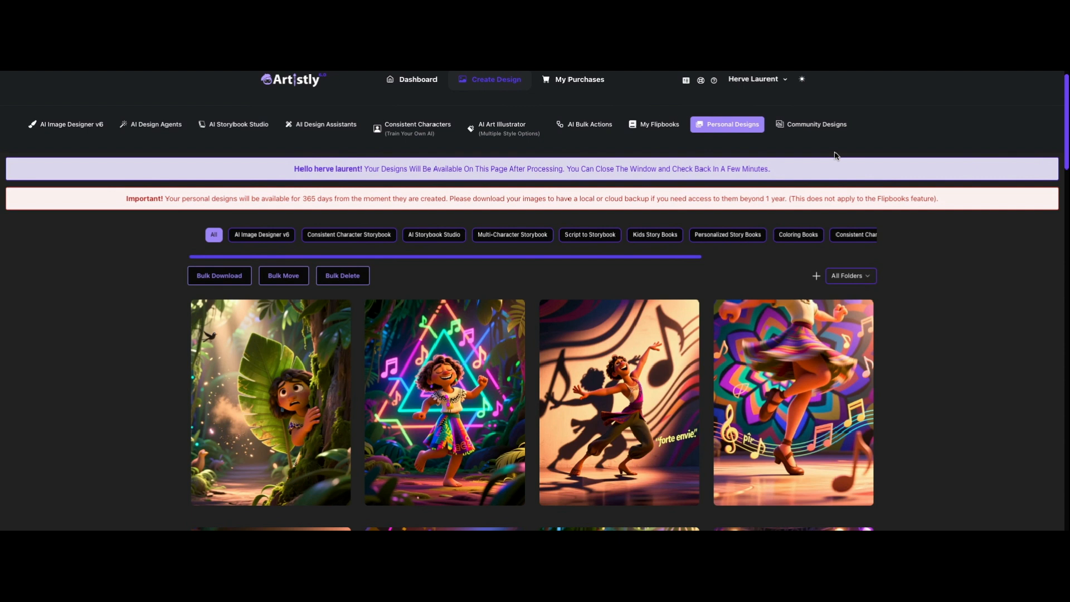
left_click(806, 137)
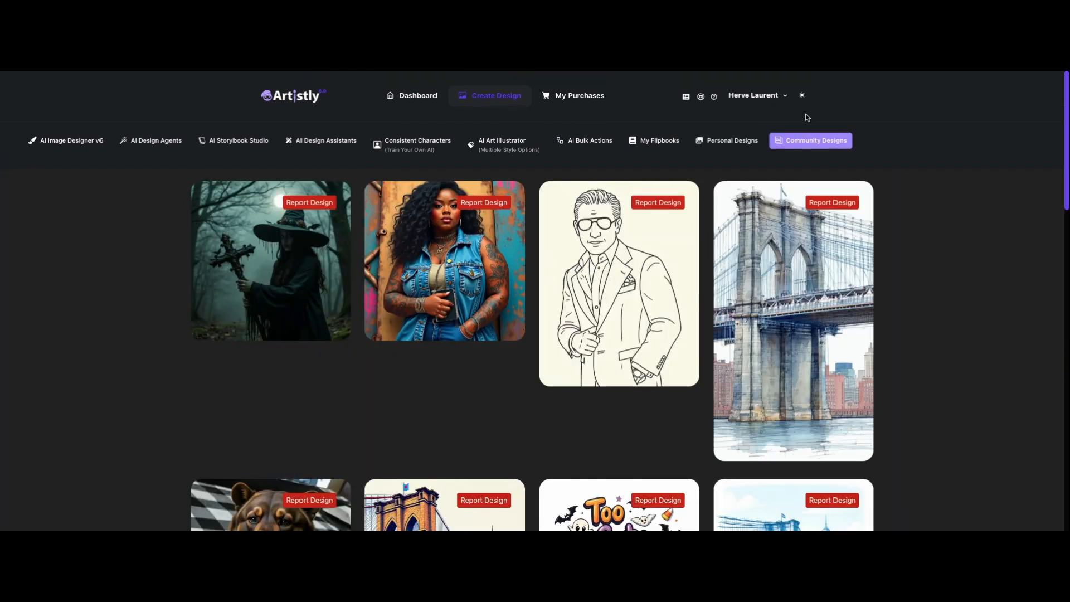
mouse_move(644, 340)
scroll(745, 325, "down", 8)
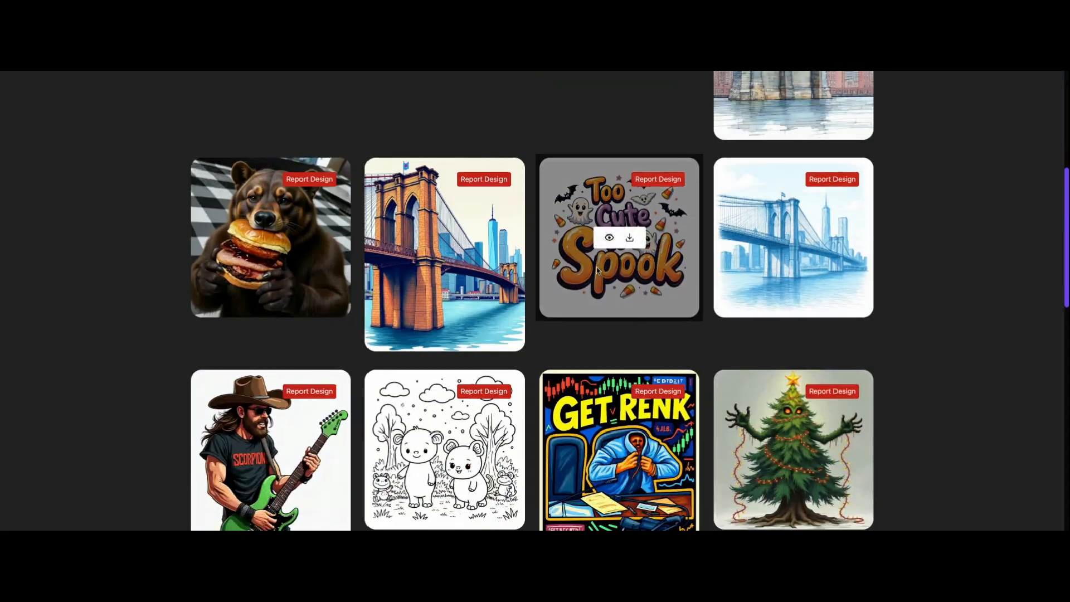
scroll(738, 237, "up", 8)
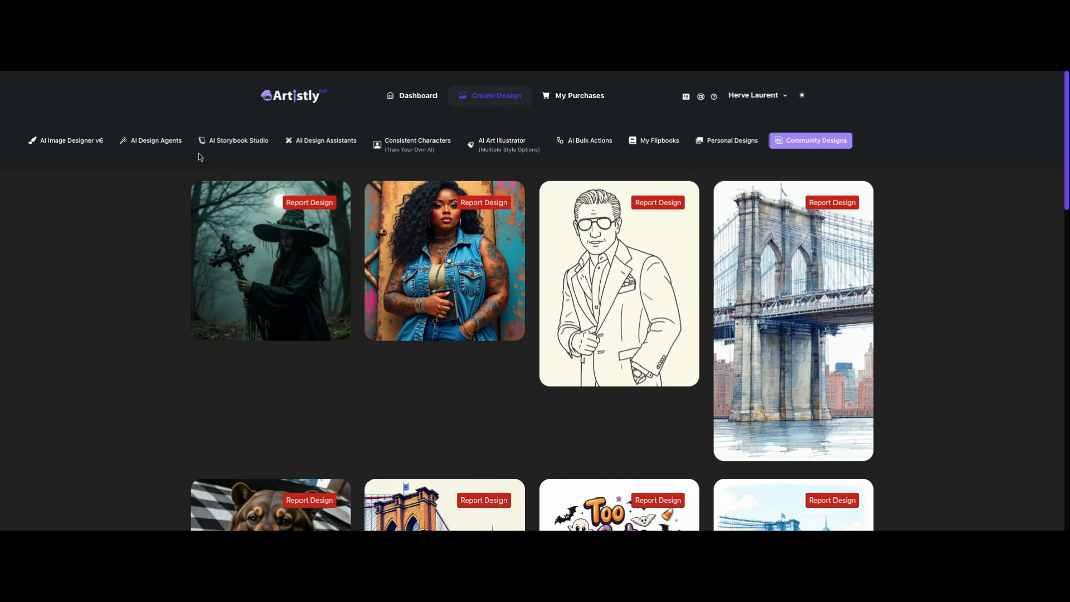
Step: Open the Coloring Page category of AI Design Agents and look over its generation settings
left_click(148, 144)
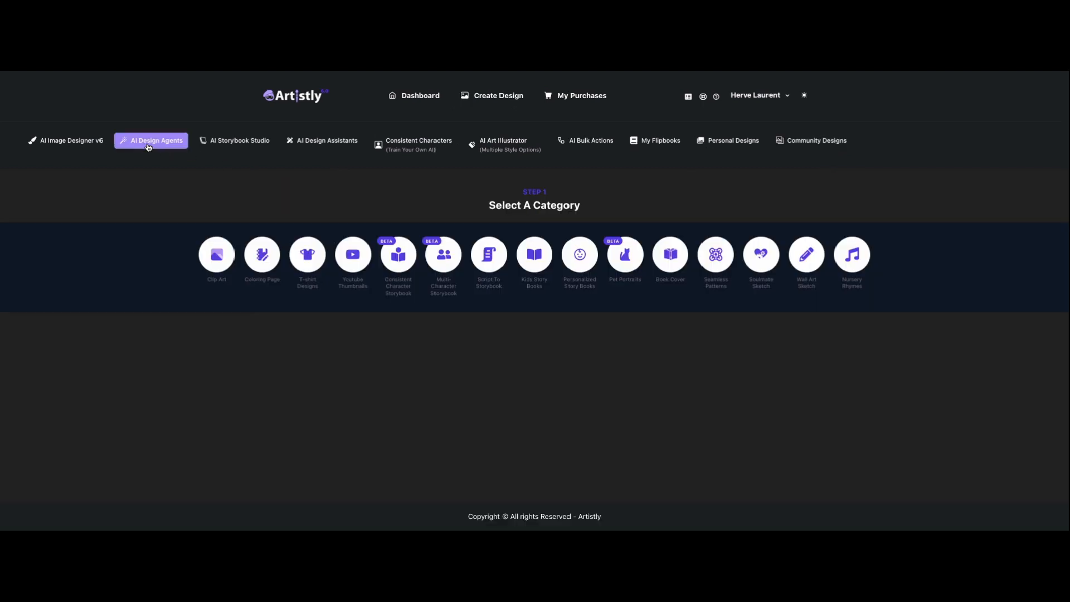
left_click_drag(248, 284, 279, 281)
left_click(258, 217)
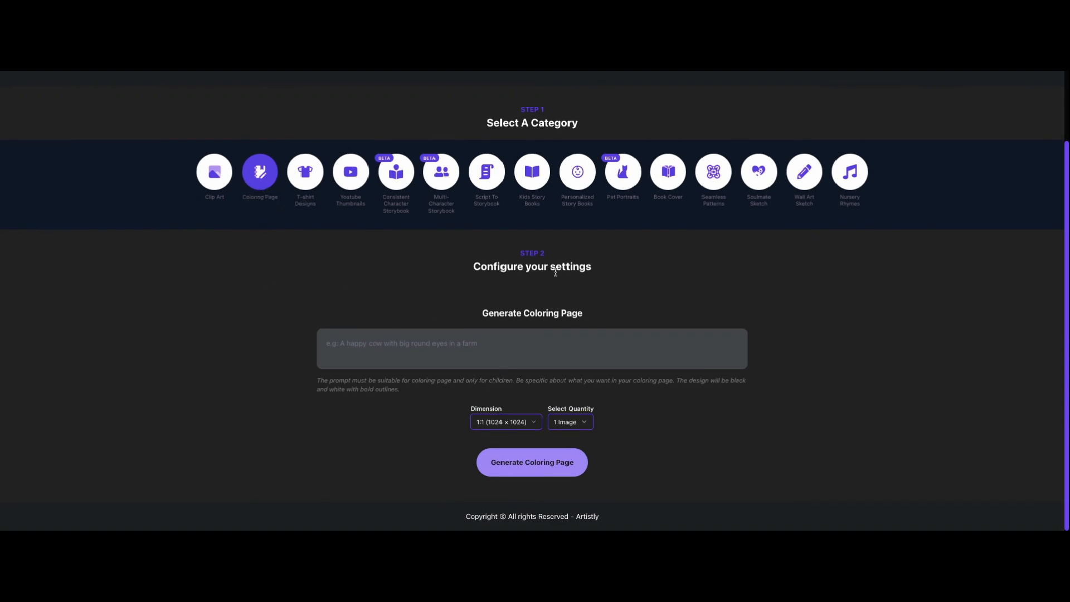
scroll(495, 173, "up", 2)
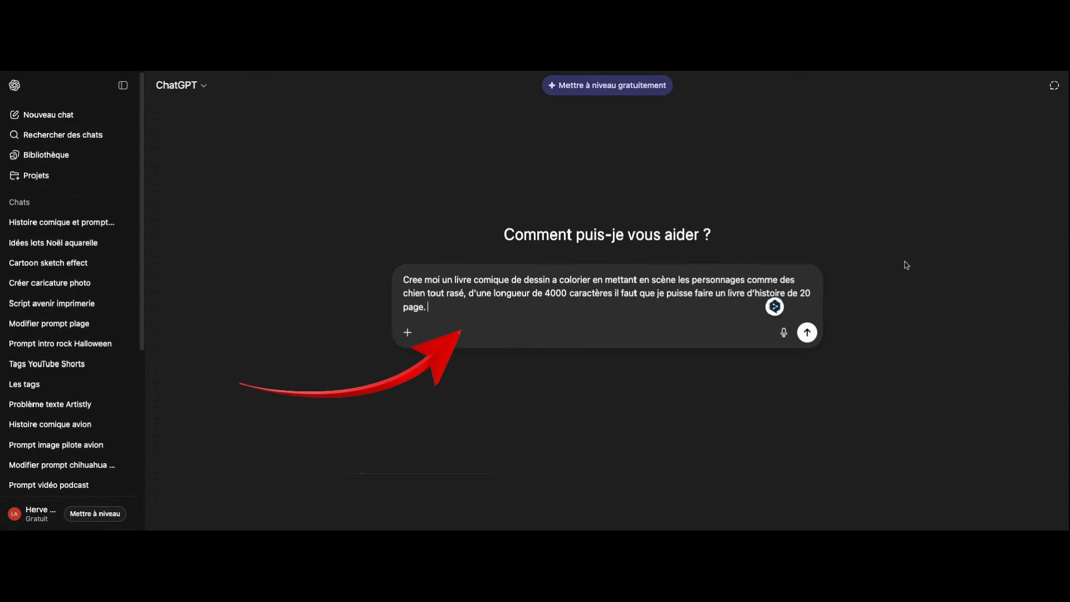
Step: Switch to ChatGPT, send the prompt for a 20-page, 4000-character comic coloring book about shaved dogs, and answer its follow-up question with "le 2"
left_click(813, 336)
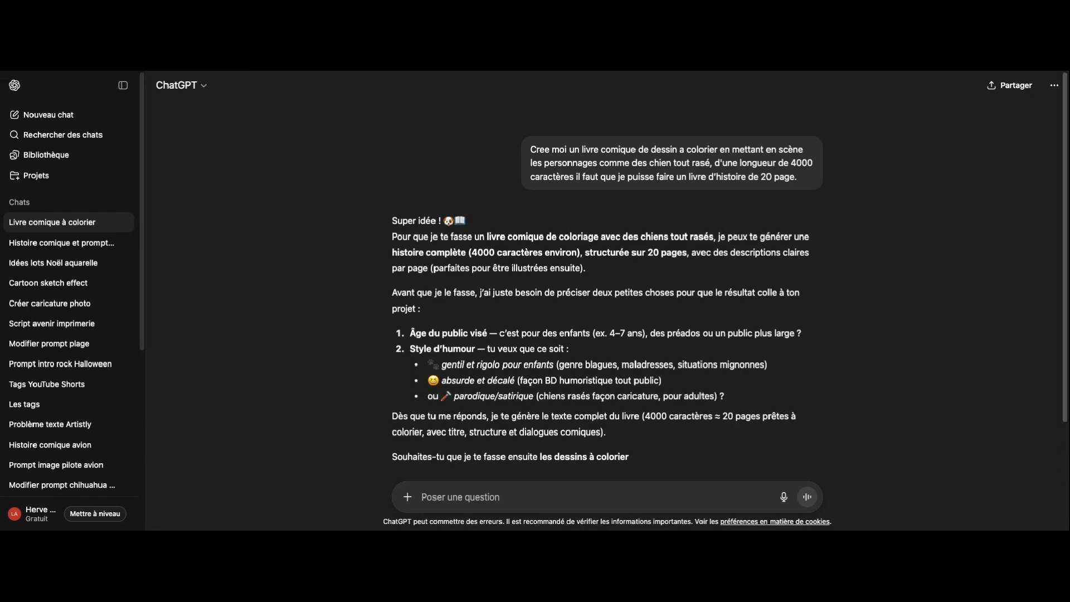
scroll(607, 301, "down", 2)
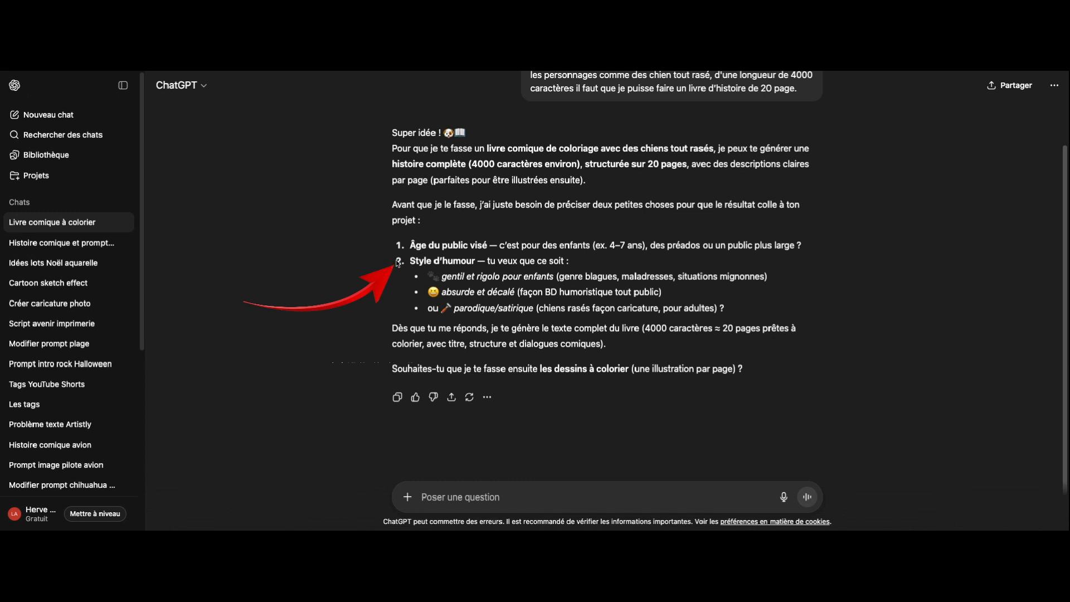
left_click(498, 495)
type("le")
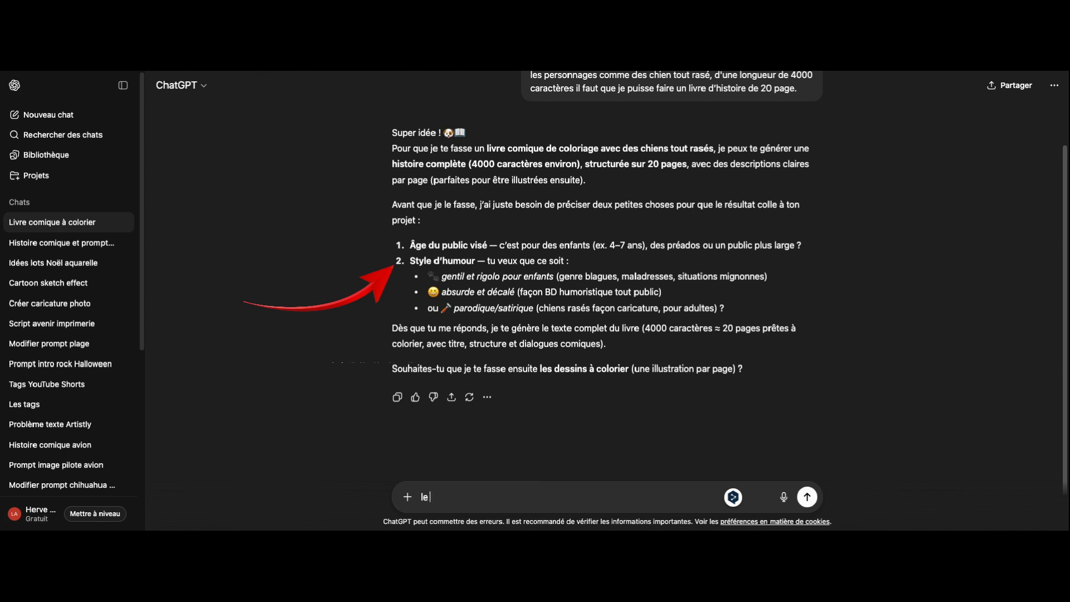
type(" 2")
left_click(808, 497)
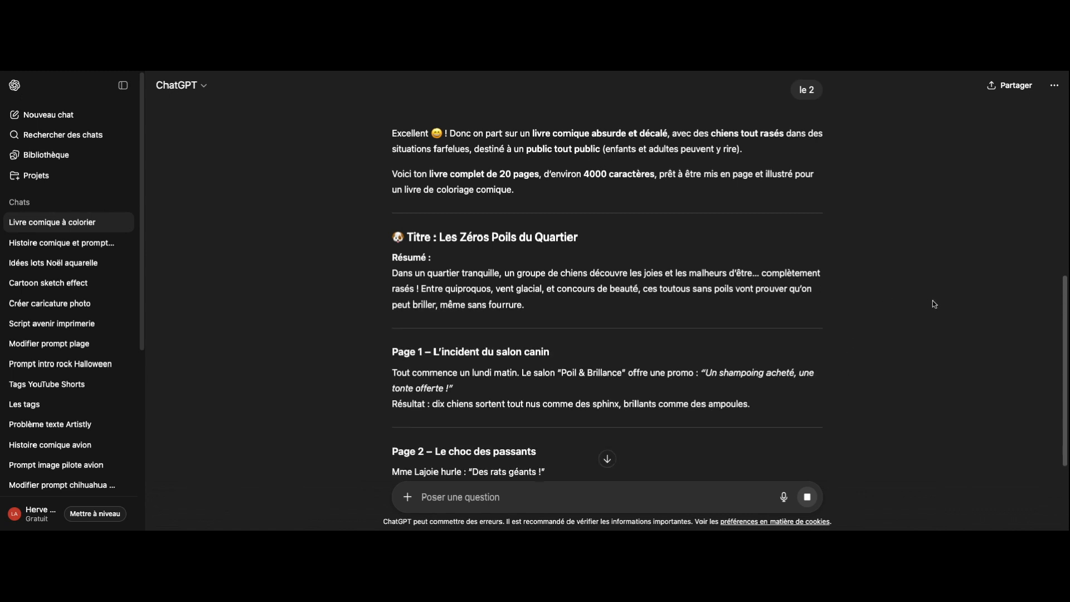
Step: Read through the generated coloring book story page by page, from the summary to the final pages
scroll(934, 307, "down", 3)
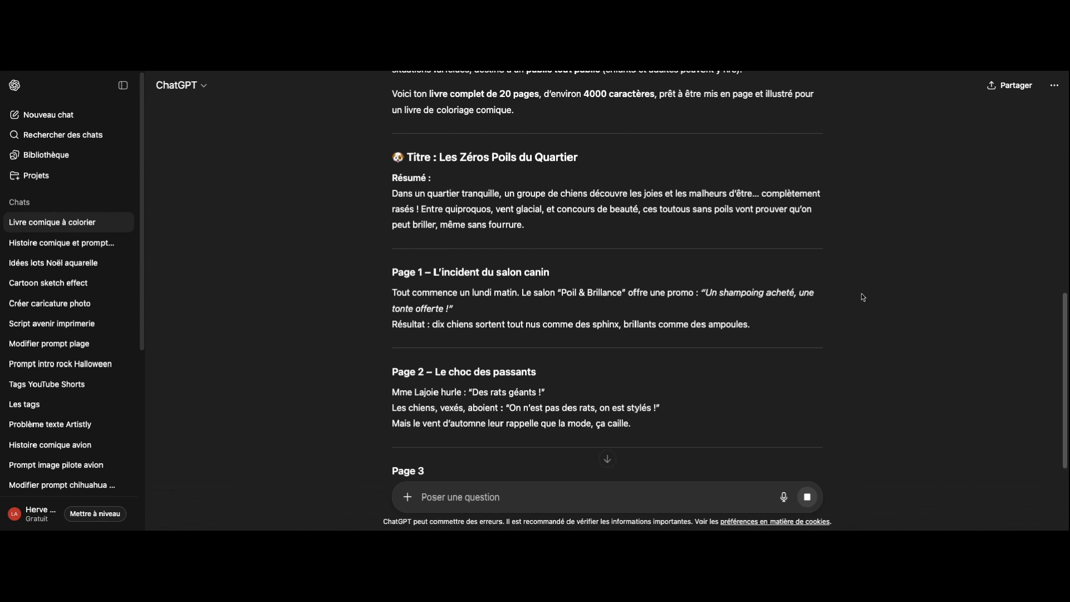
scroll(852, 358, "down", 1)
scroll(851, 357, "down", 3)
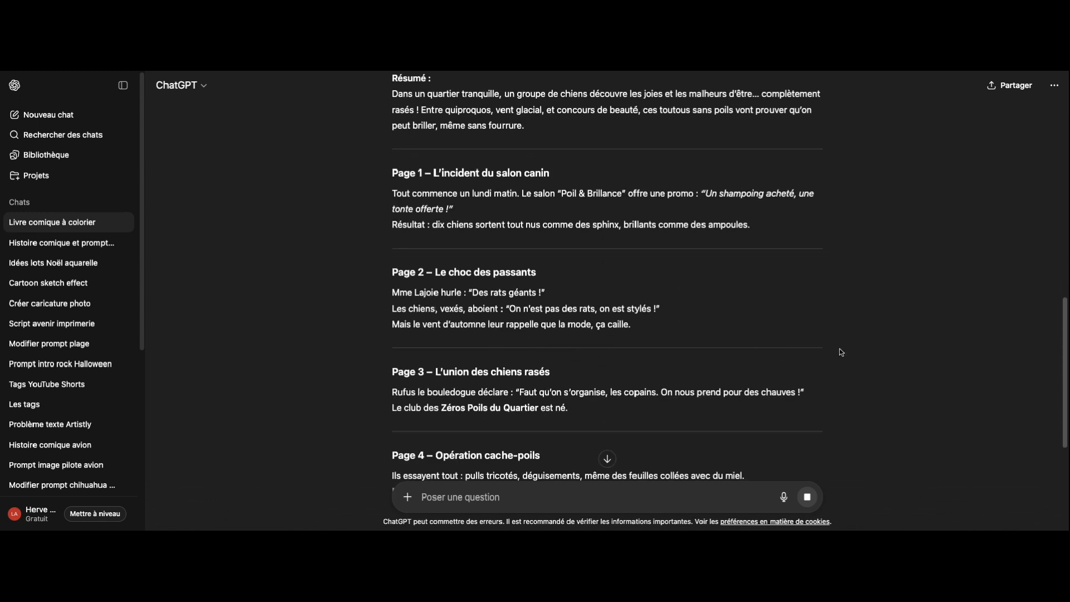
scroll(840, 351, "down", 5)
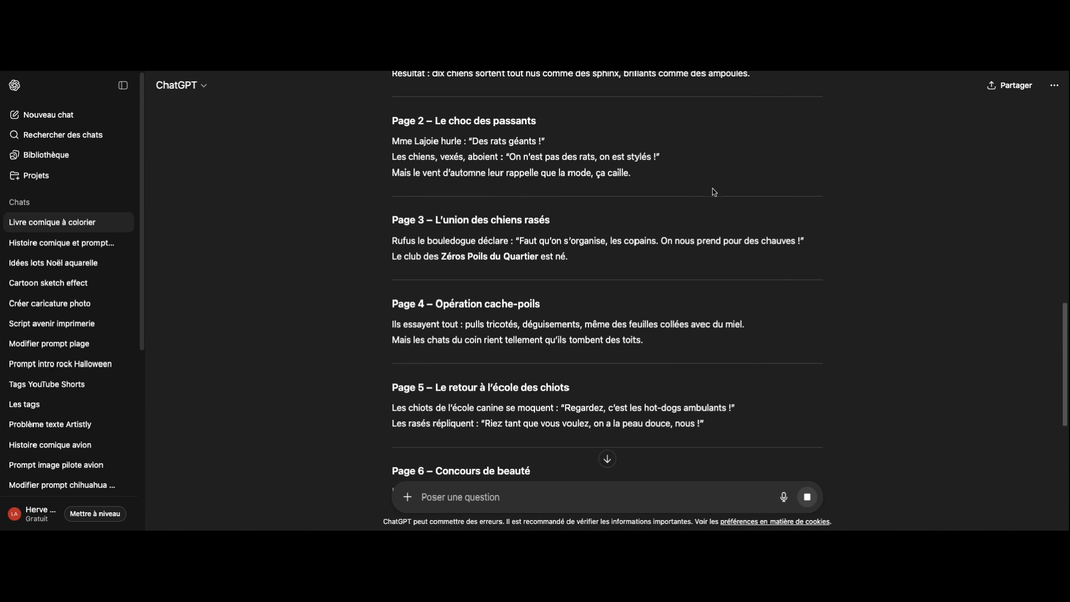
scroll(837, 386, "down", 5)
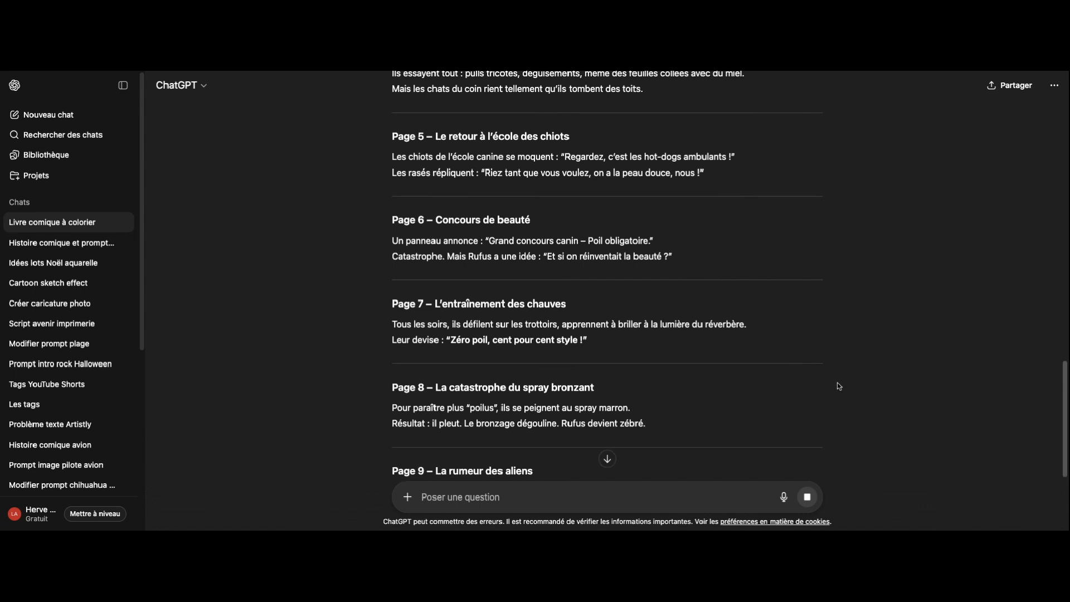
scroll(834, 370, "down", 2)
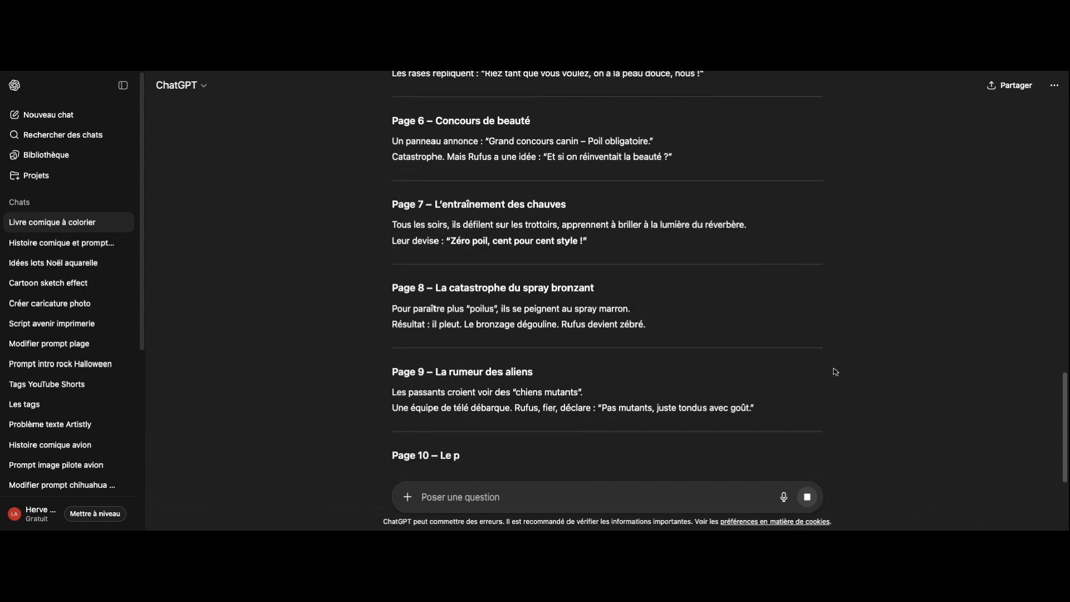
scroll(835, 368, "down", 2)
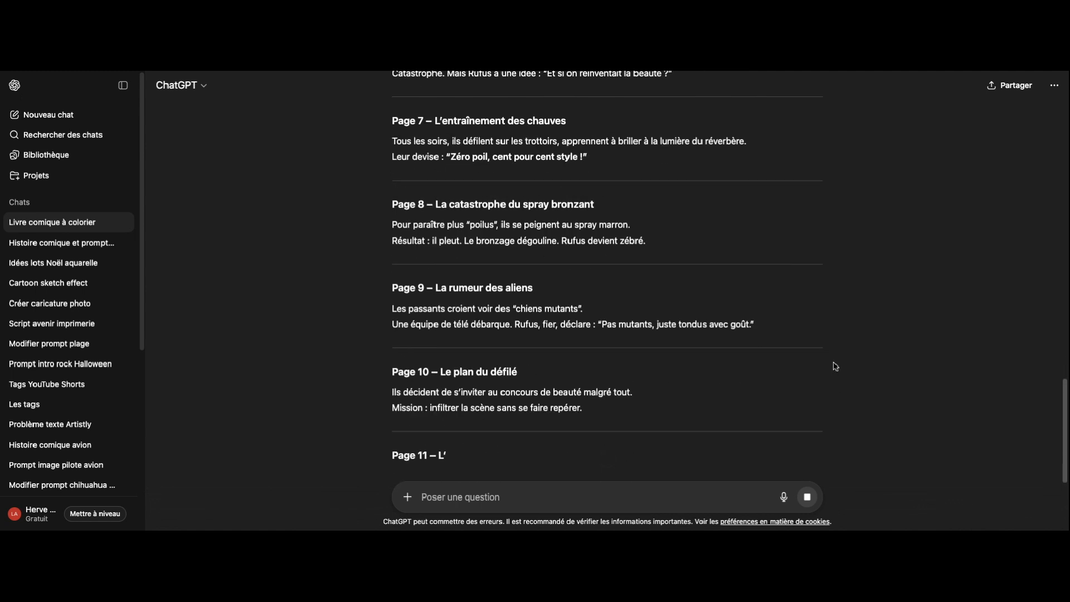
scroll(836, 367, "down", 2)
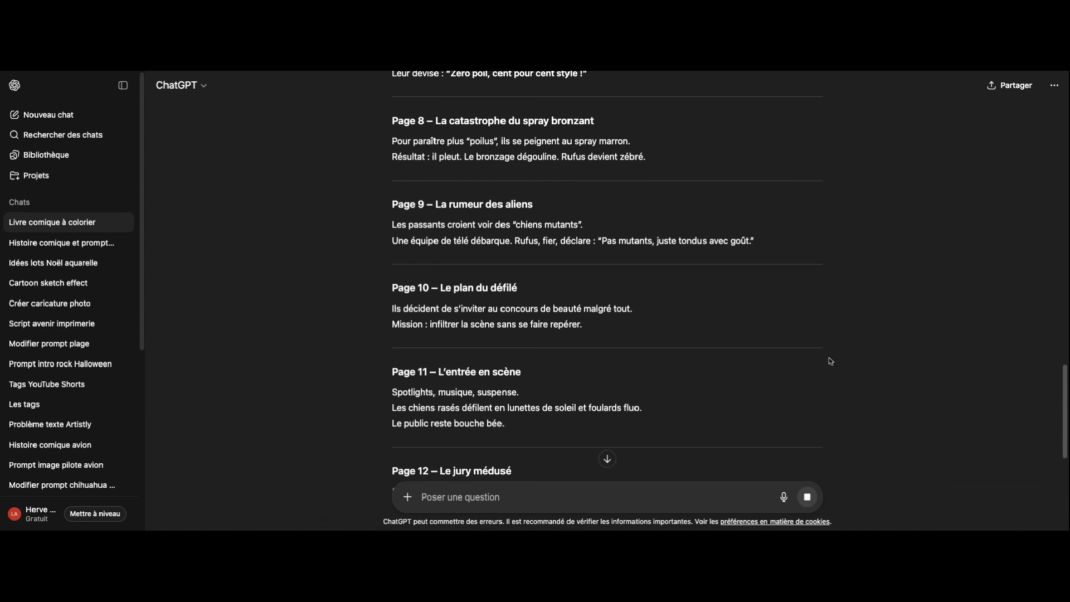
scroll(831, 360, "down", 4)
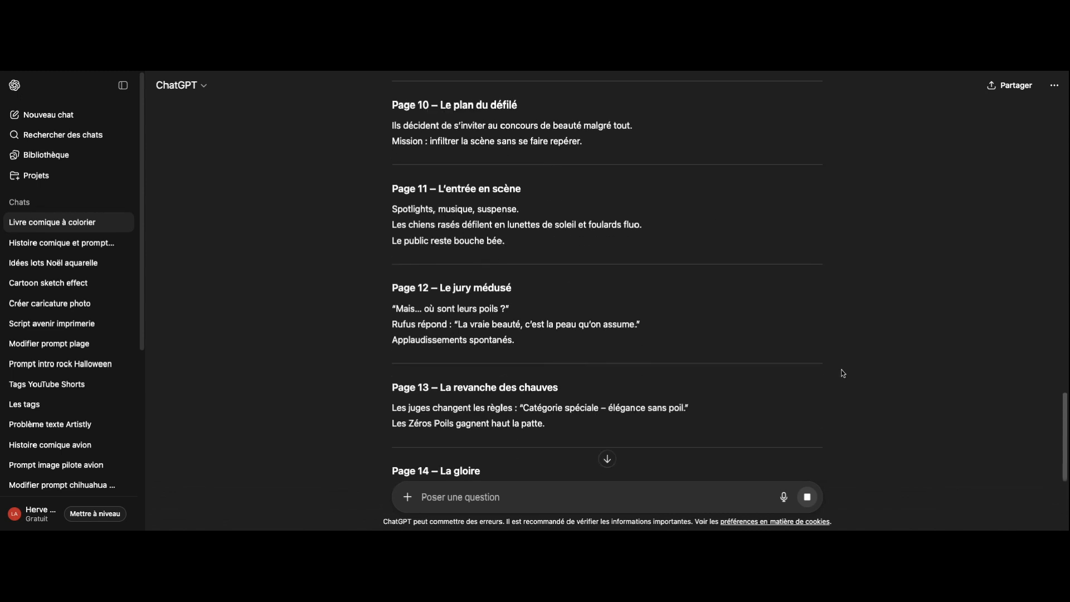
scroll(842, 369, "down", 2)
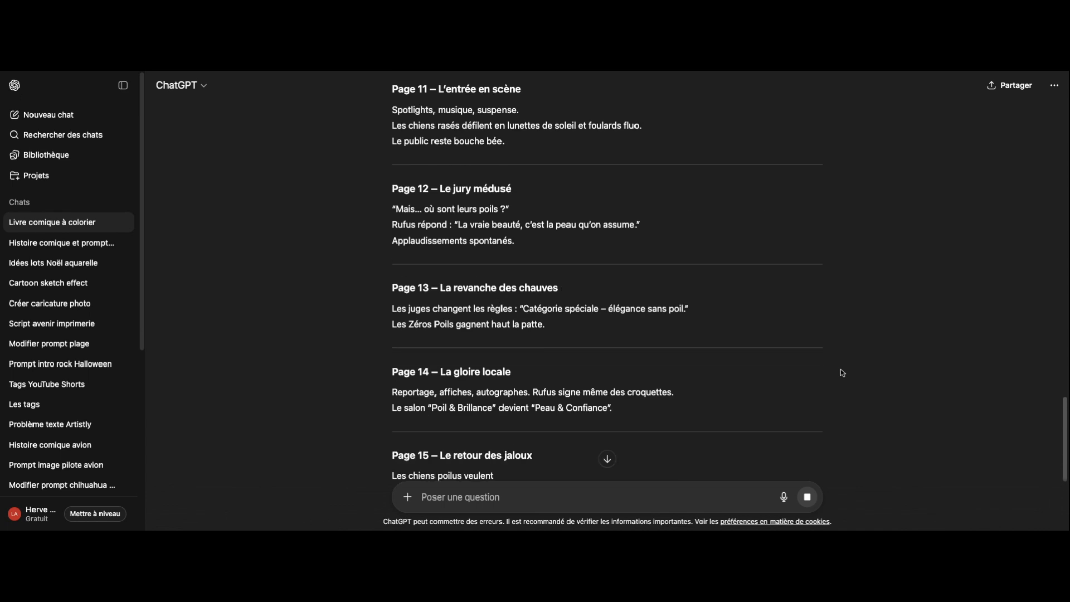
scroll(842, 391, "down", 2)
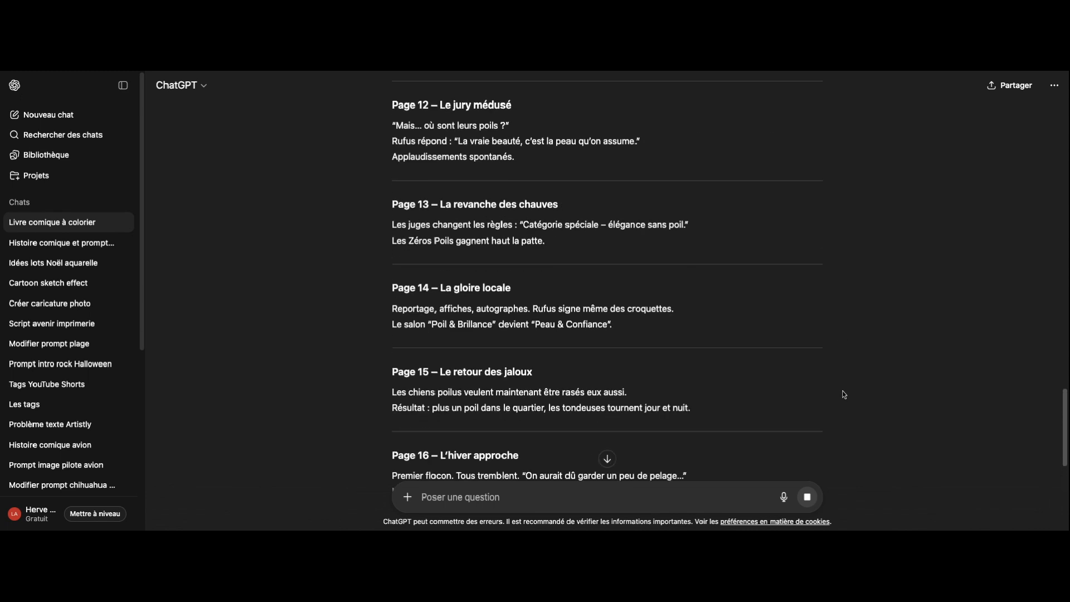
scroll(843, 384, "down", 3)
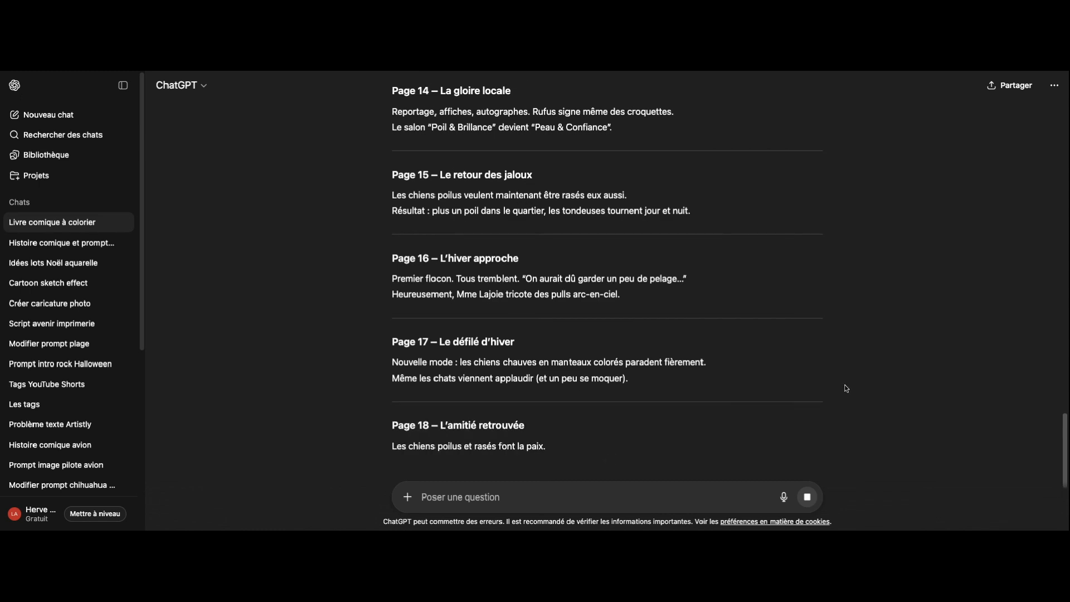
scroll(845, 386, "down", 1)
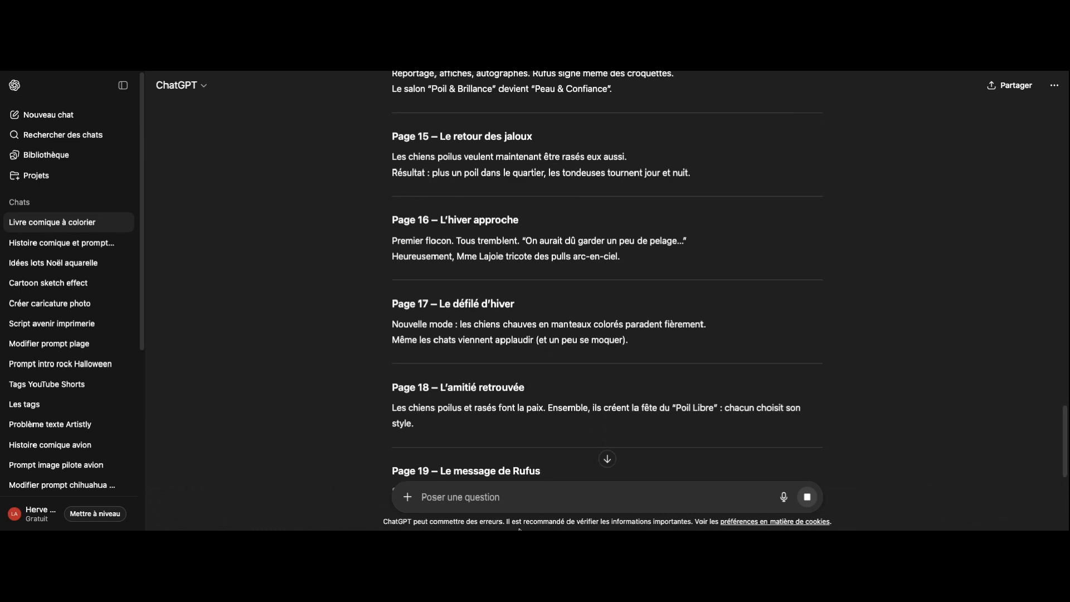
Step: Ask ChatGPT for the story in English by sending the message "en anglais"
left_click(551, 496)
type("e")
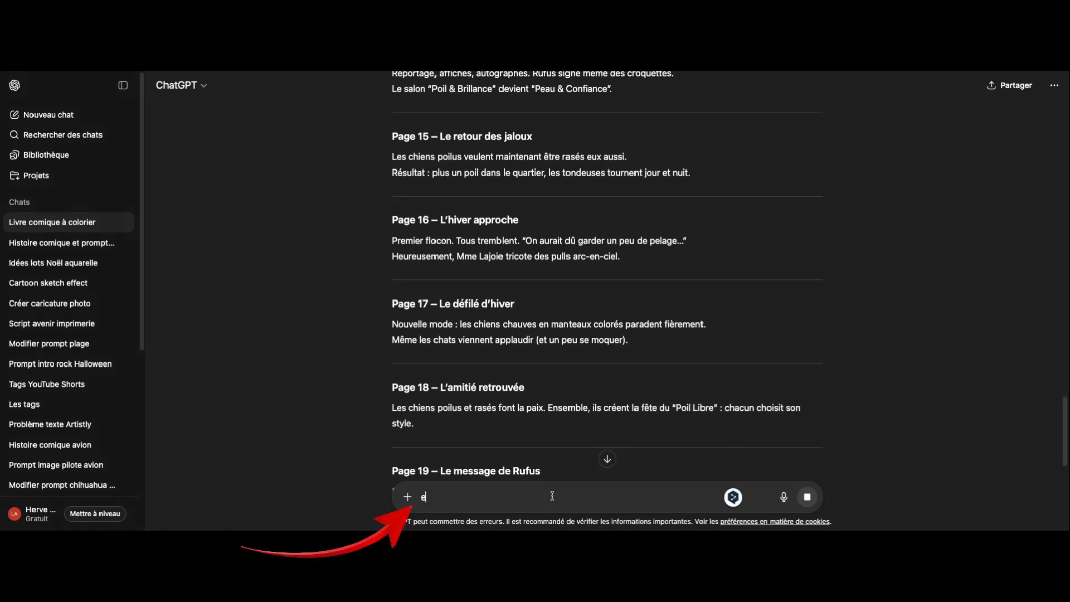
type("n an")
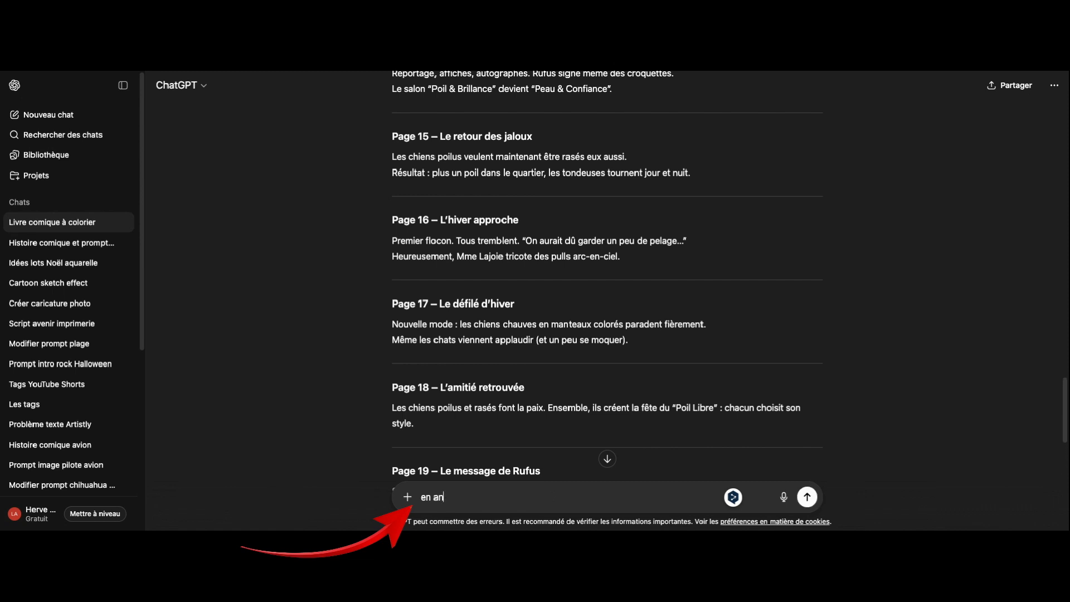
type("gl")
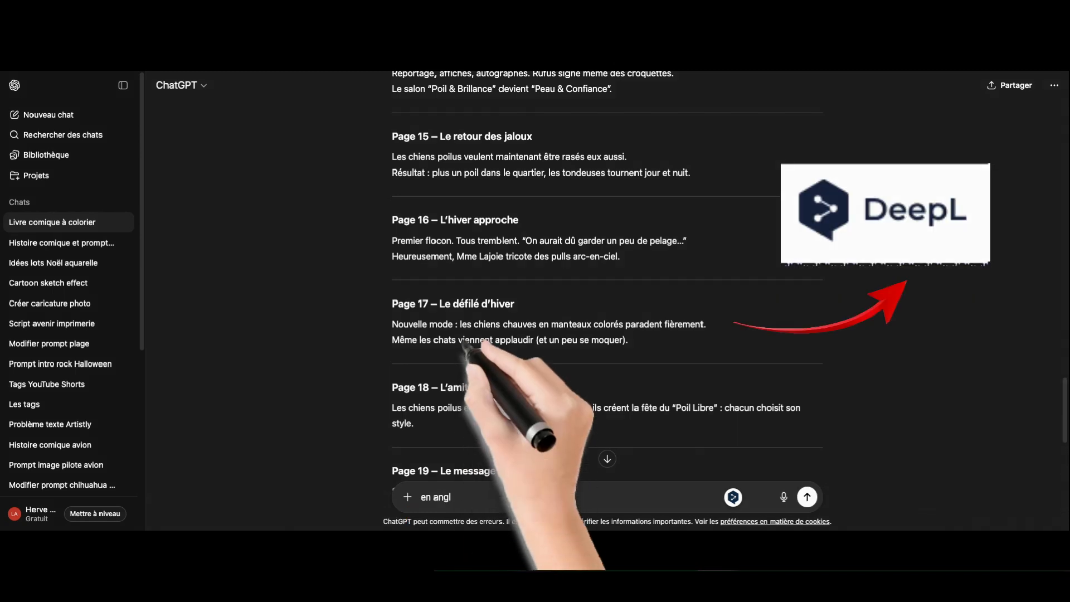
type("ais")
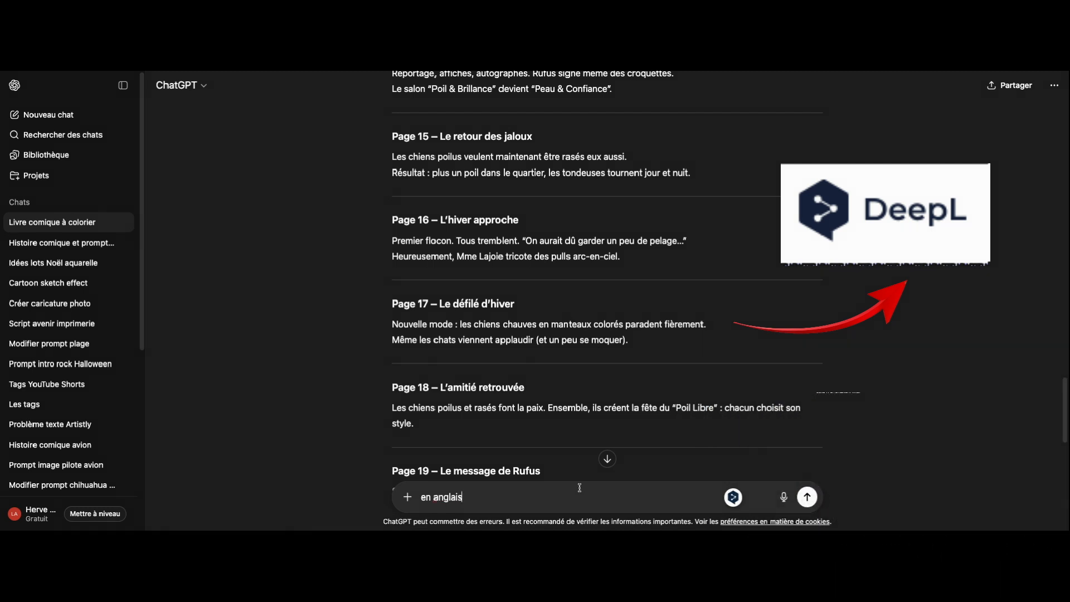
left_click(801, 500)
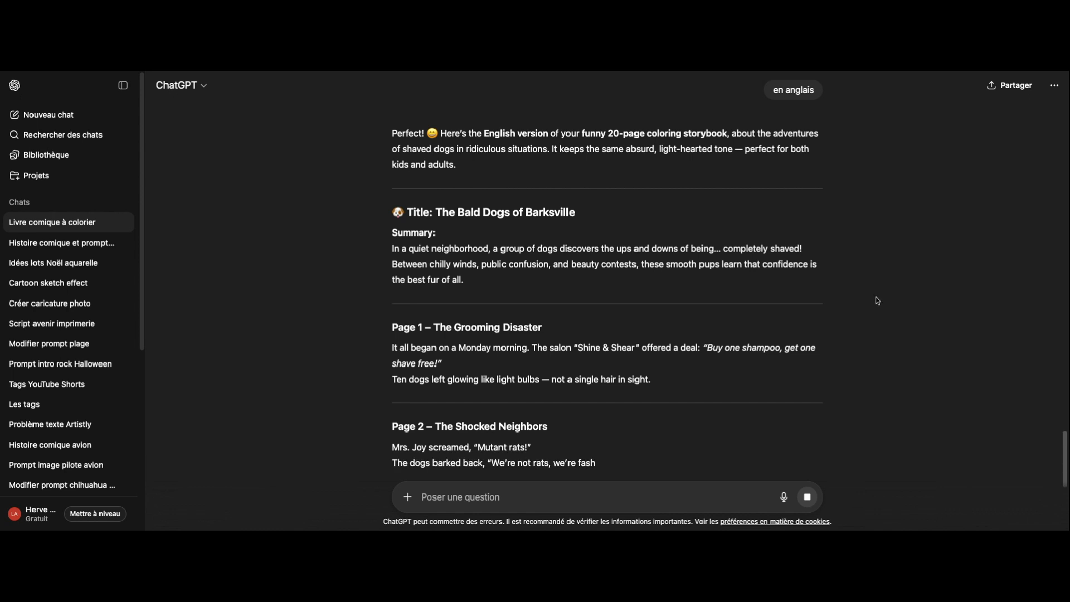
Step: Read through the English version of the story from the title and summary to the Page 20 finale
scroll(939, 347, "down", 2)
scroll(939, 347, "down", 1)
scroll(535, 276, "up", 4)
scroll(535, 276, "down", 3)
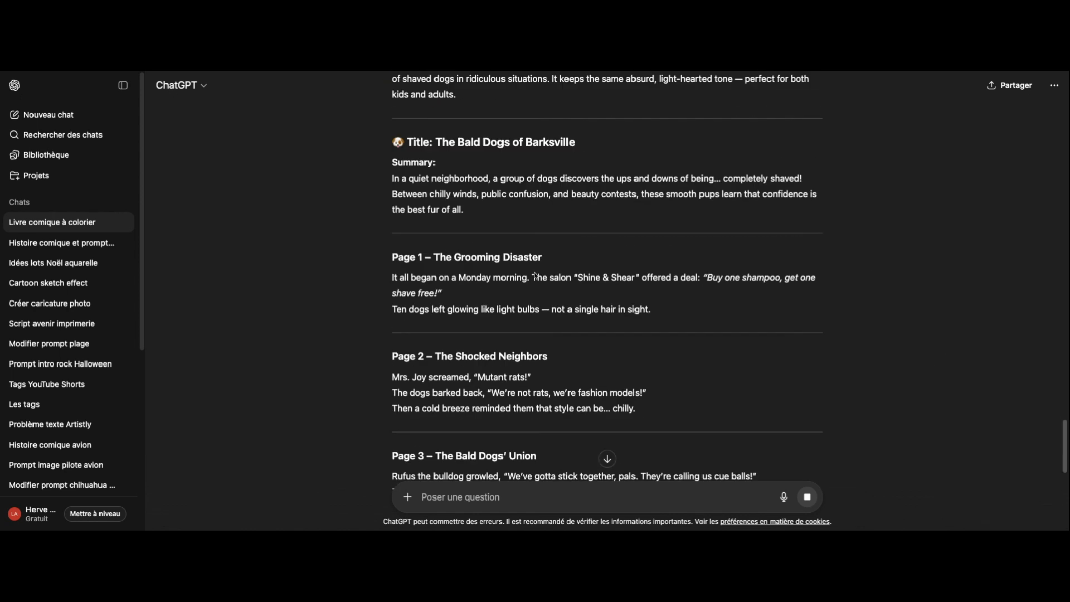
scroll(535, 276, "down", 1)
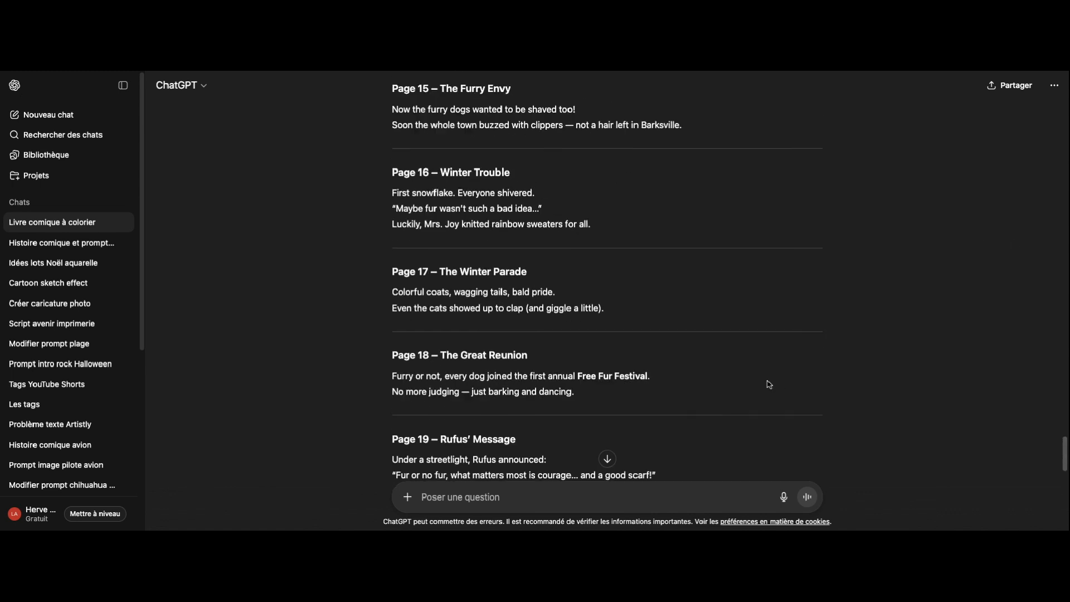
scroll(722, 353, "down", 1)
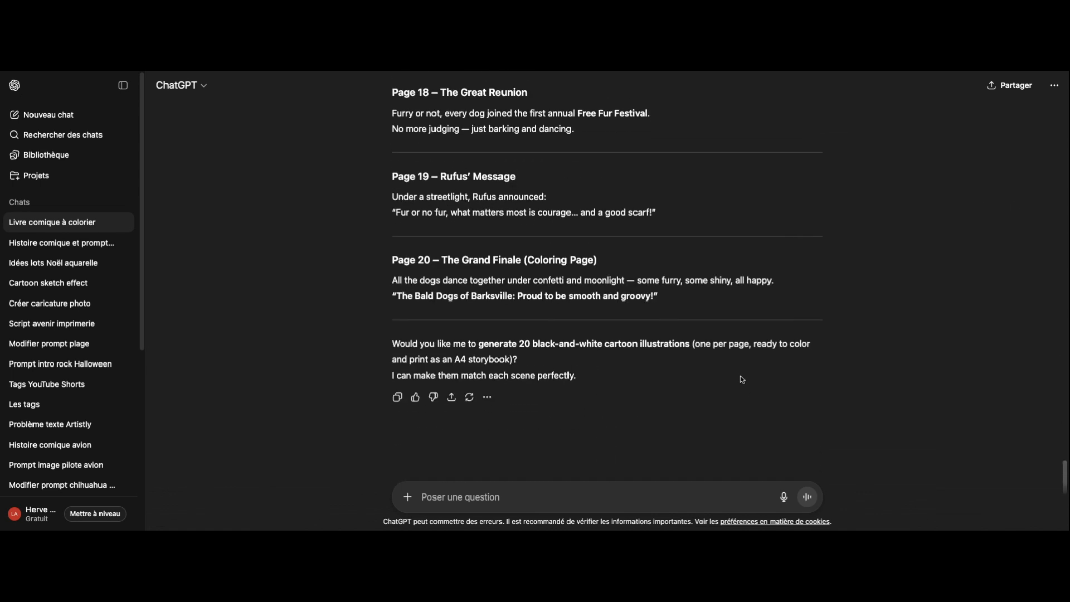
Step: Copy the story text under "Page 1 – The Grooming Disaster" from the English version
scroll(742, 379, "up", 20)
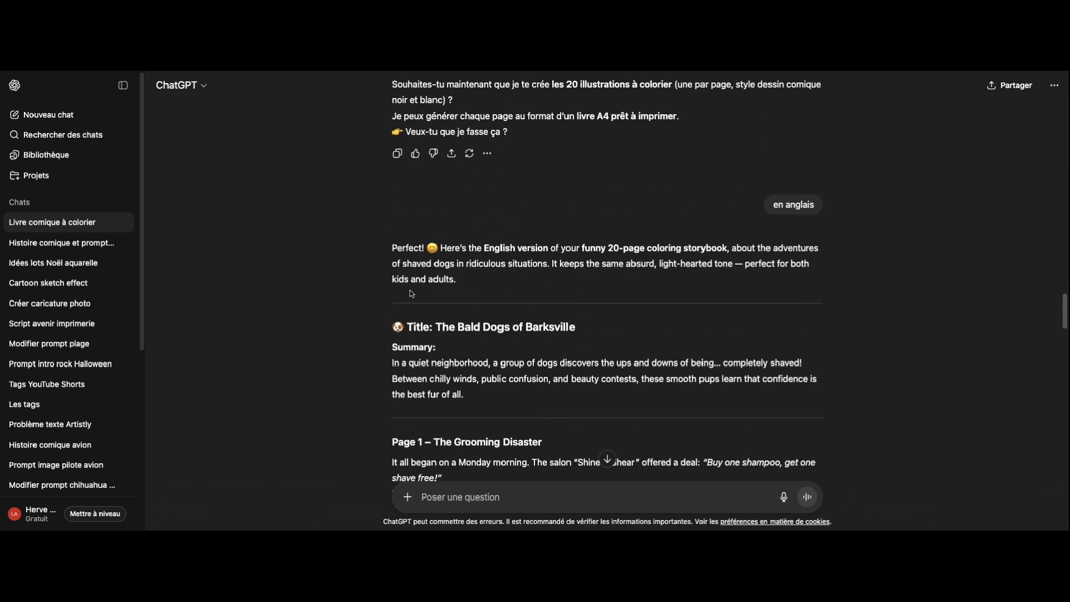
scroll(602, 288, "down", 3)
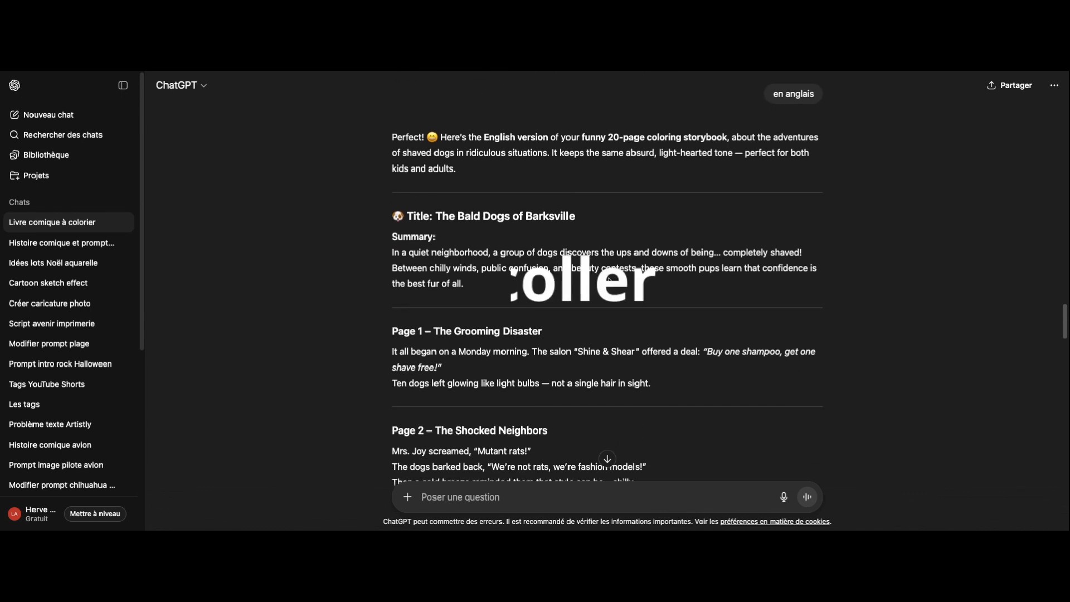
scroll(607, 272, "down", 1)
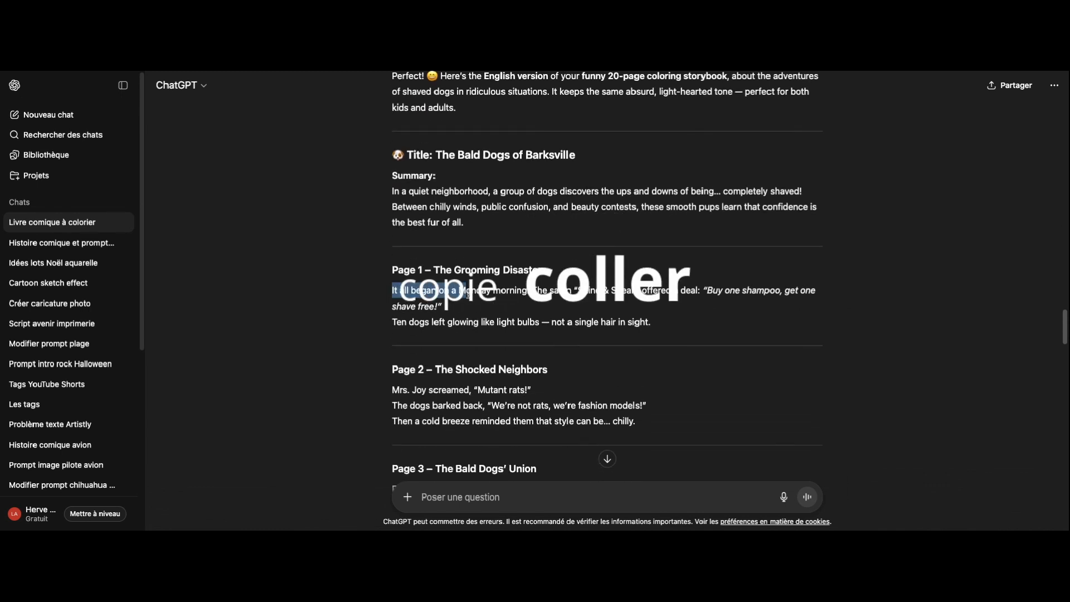
triple_click(626, 312)
left_click_drag(626, 314, 661, 323)
key("ctrl+c")
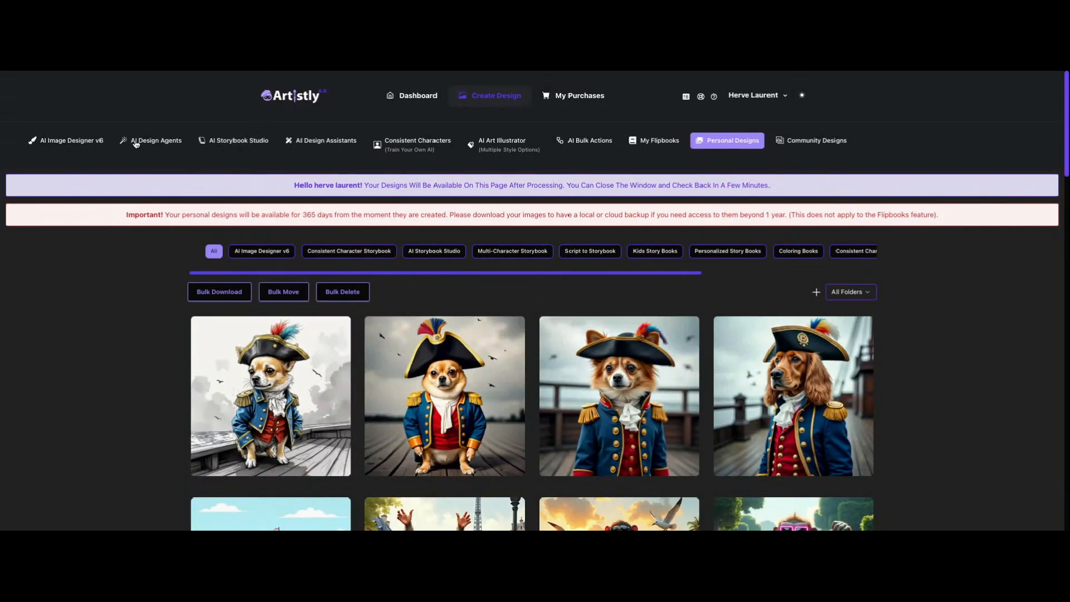
Step: Switch to Artistly, open the Coloring Page category of AI Design Agents, and paste the Page 1 text as the prompt
left_click(137, 143)
left_click(262, 254)
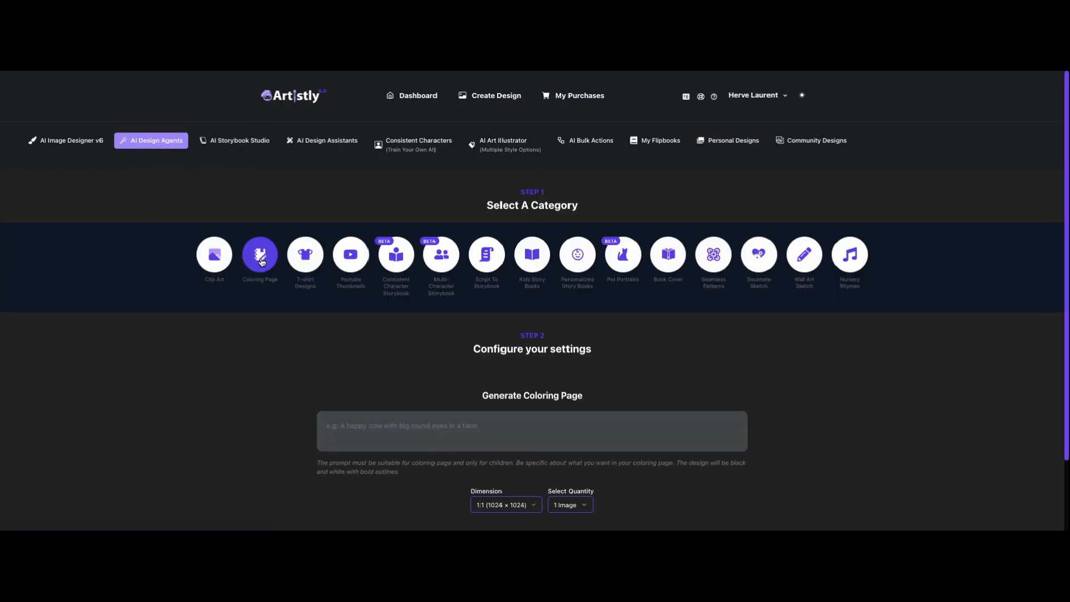
left_click(484, 347)
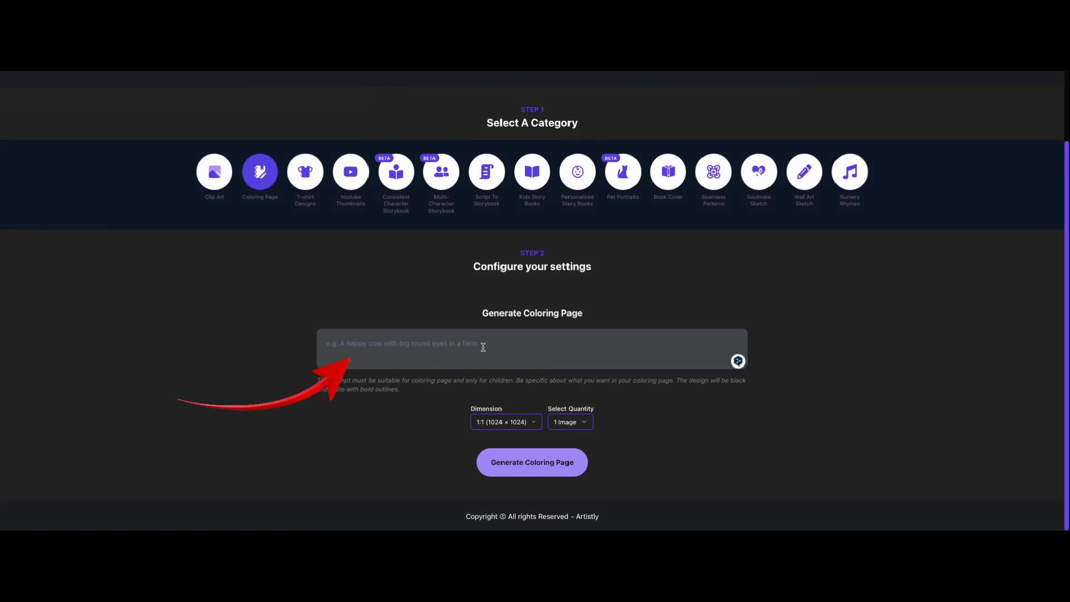
key("ctrl+v")
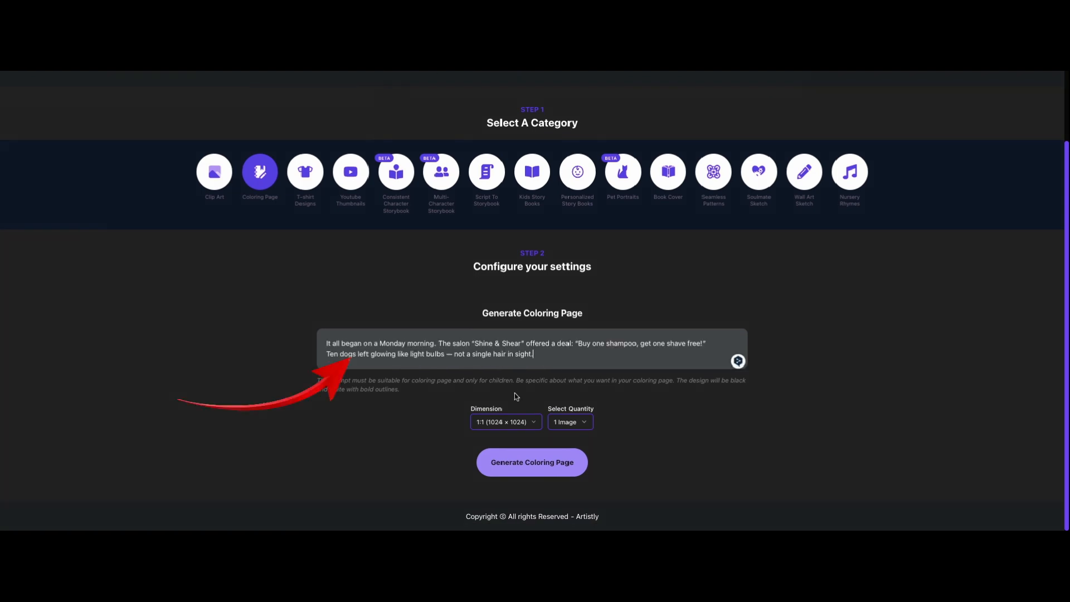
Step: Set the dimension to 3:4 (896 × 1152) and the quantity to 10 images, and generate the coloring pages
left_click(521, 427)
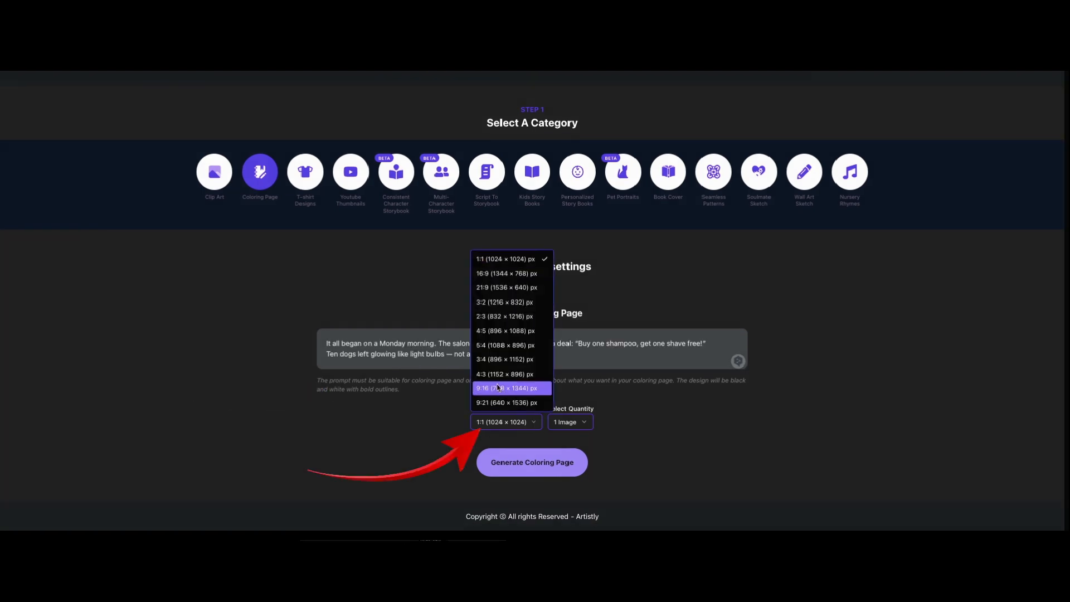
left_click(506, 365)
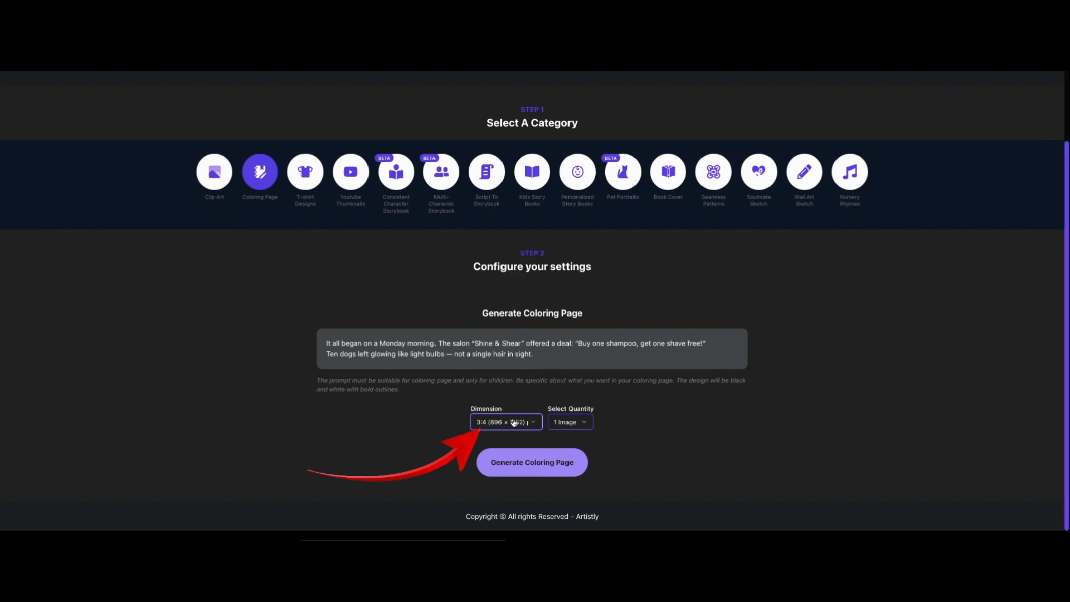
left_click(583, 424)
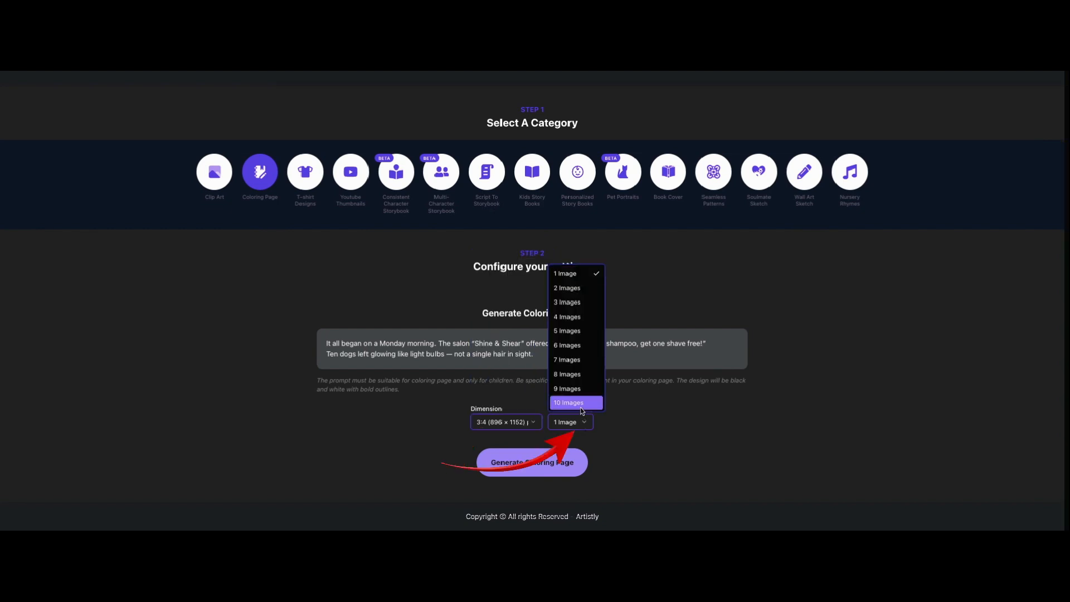
left_click(582, 404)
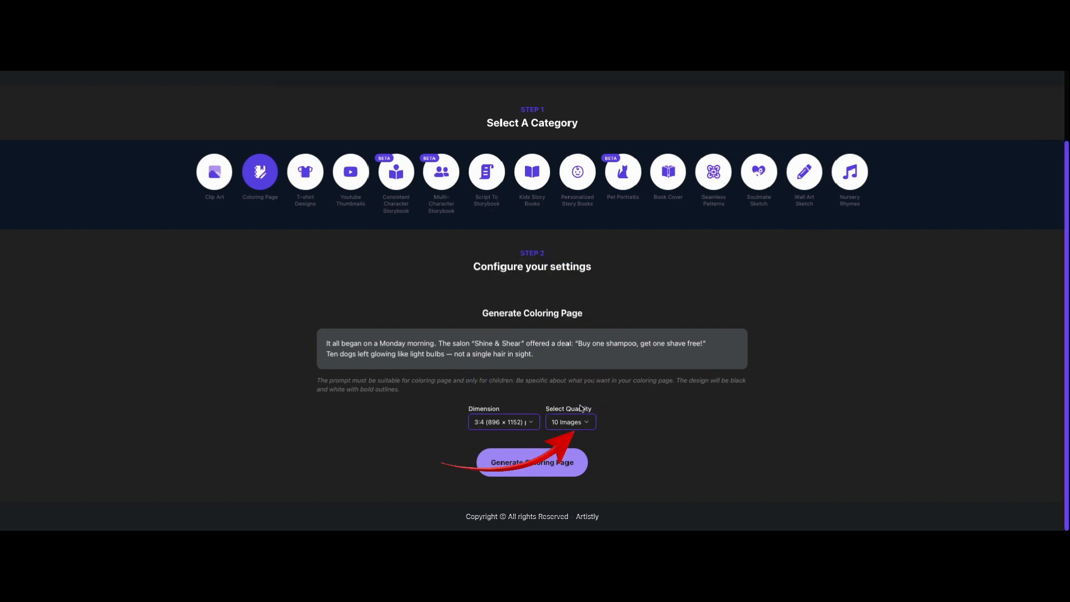
left_click(553, 463)
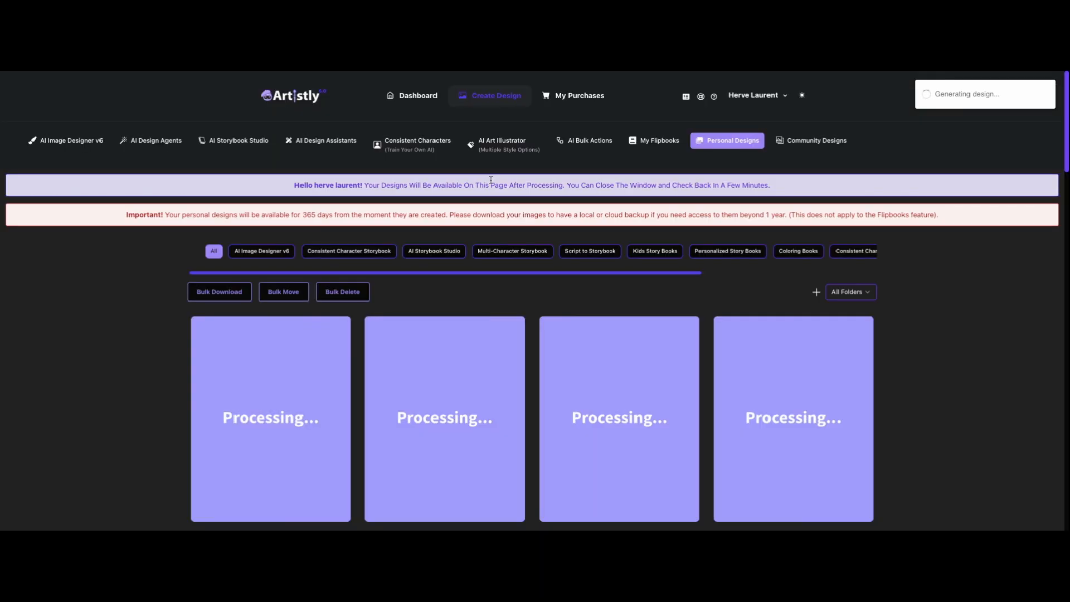
Step: Examine the newly generated dog coloring pages in the Personal Designs gallery
scroll(914, 335, "down", 5)
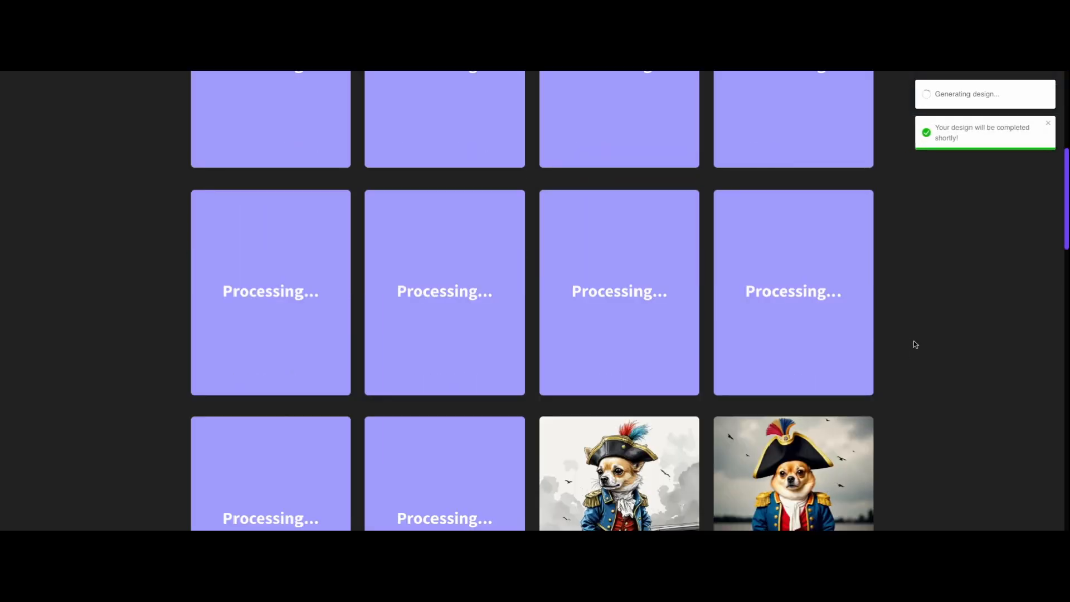
scroll(921, 333, "up", 2)
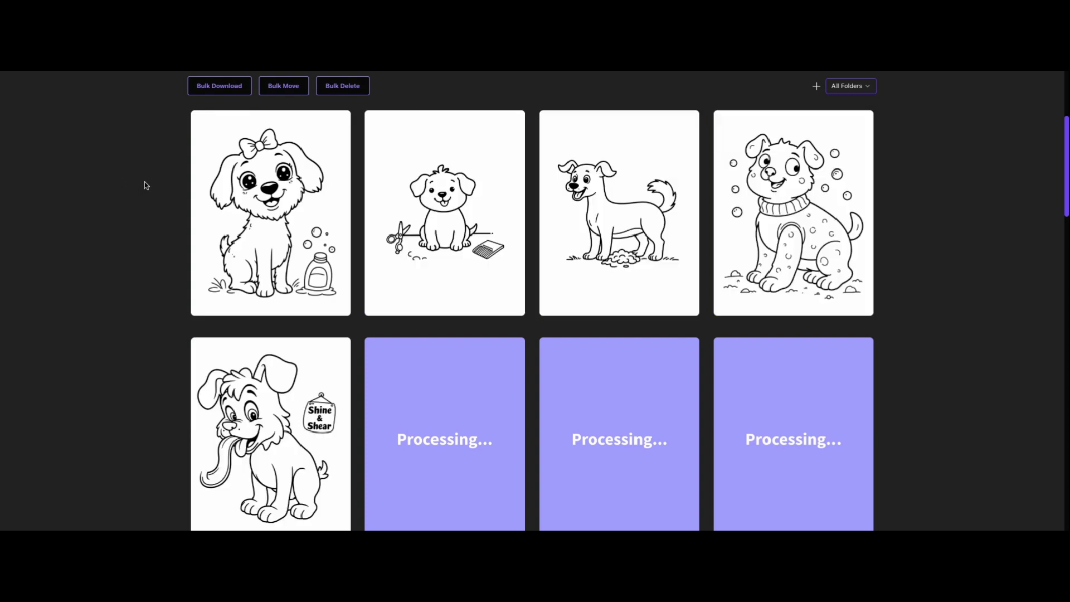
mouse_move(811, 232)
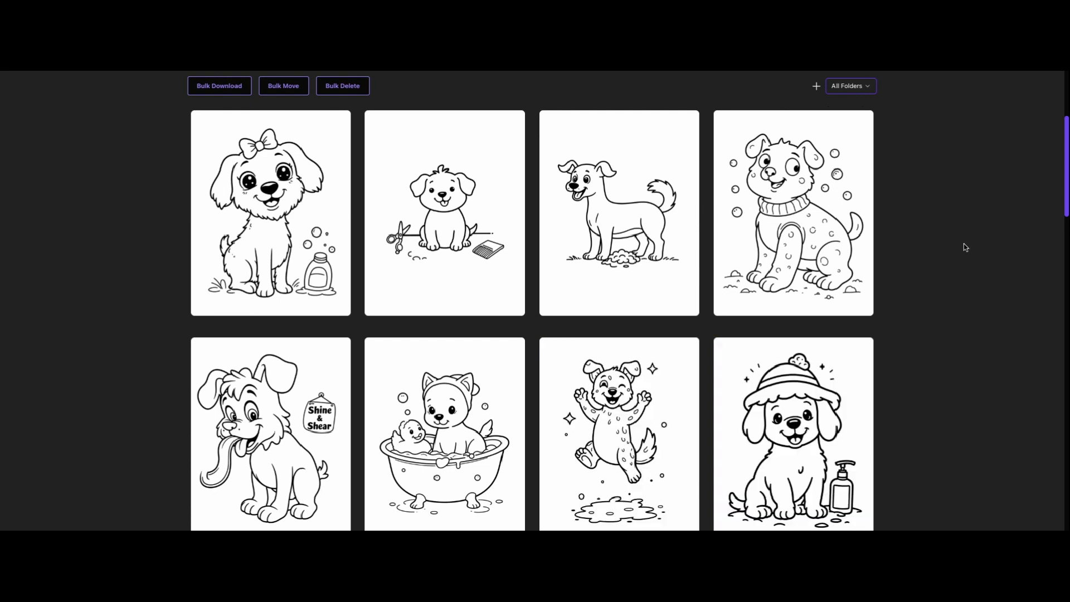
scroll(966, 247, "down", 2)
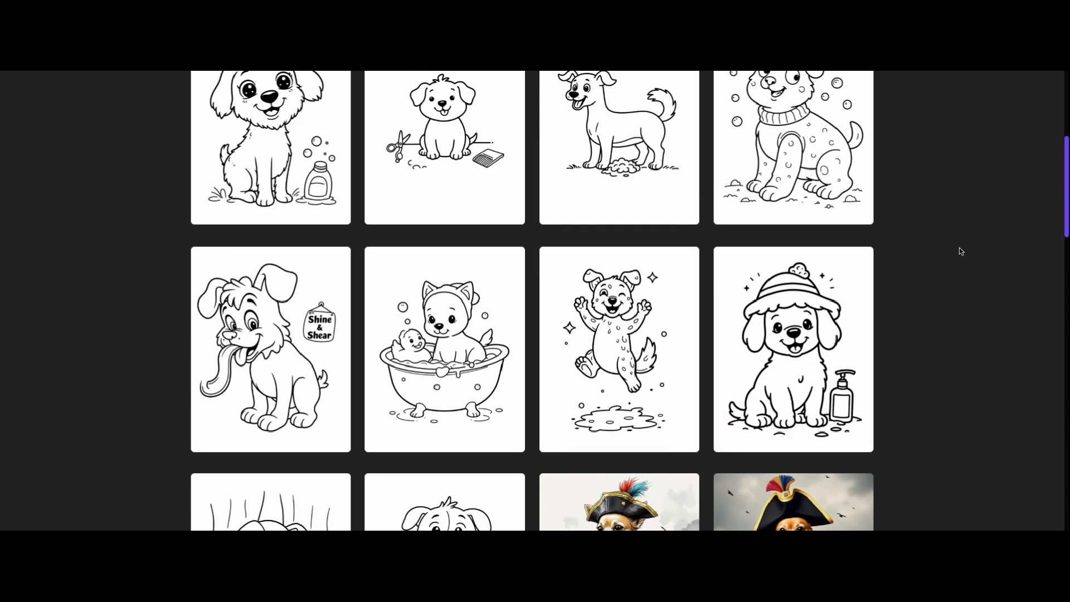
scroll(961, 252, "up", 2)
mouse_move(237, 444)
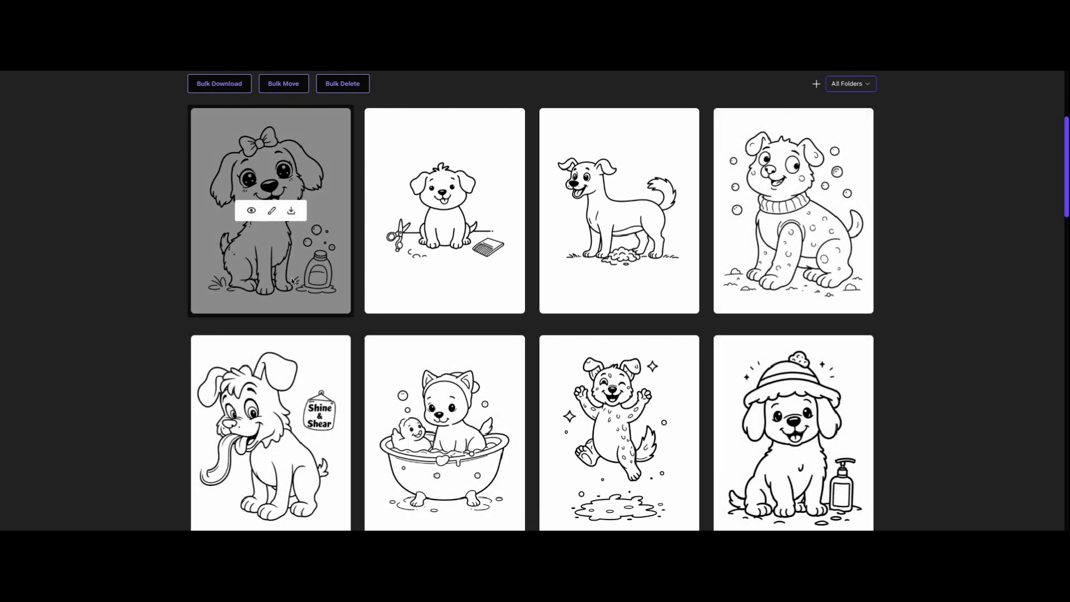
scroll(816, 315, "down", 5)
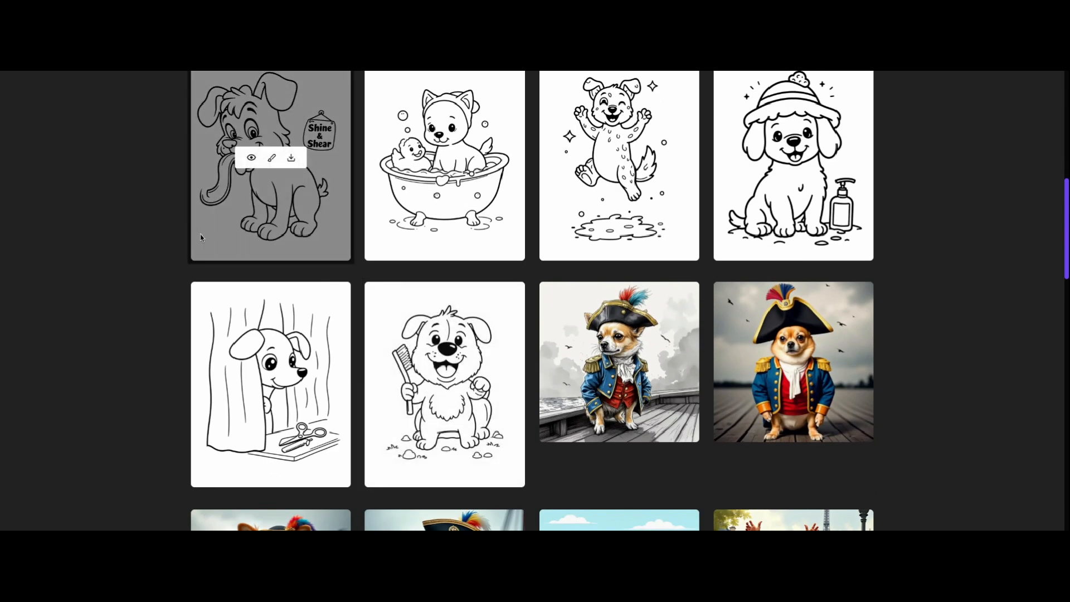
scroll(254, 181, "up", 3)
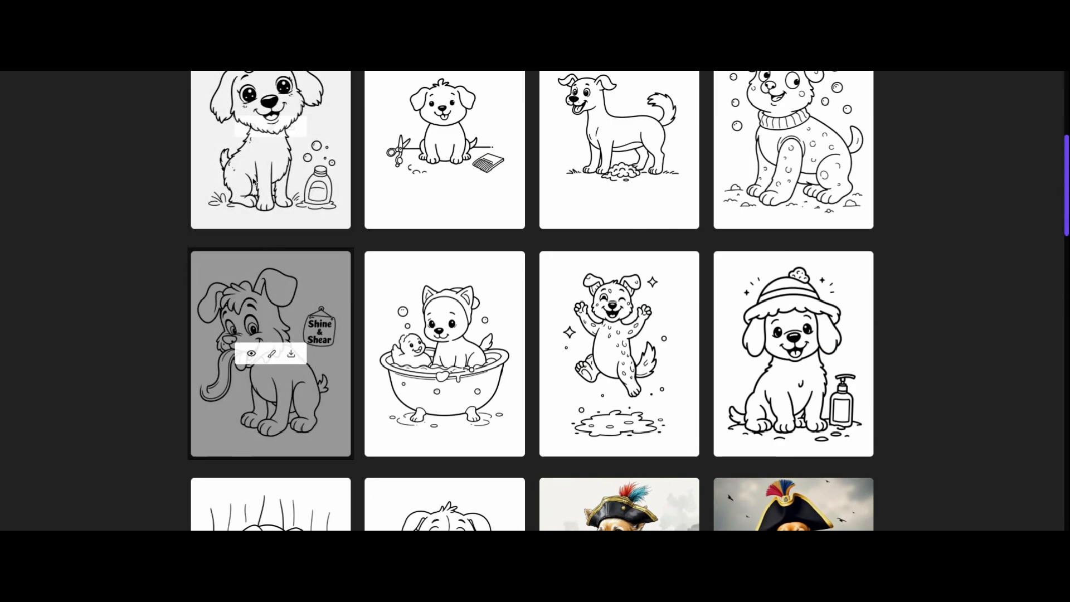
Step: Bulk delete two coloring pages: the dog beside the "Shine & Shear" sign and the dog holding a comb
scroll(254, 182, "up", 4)
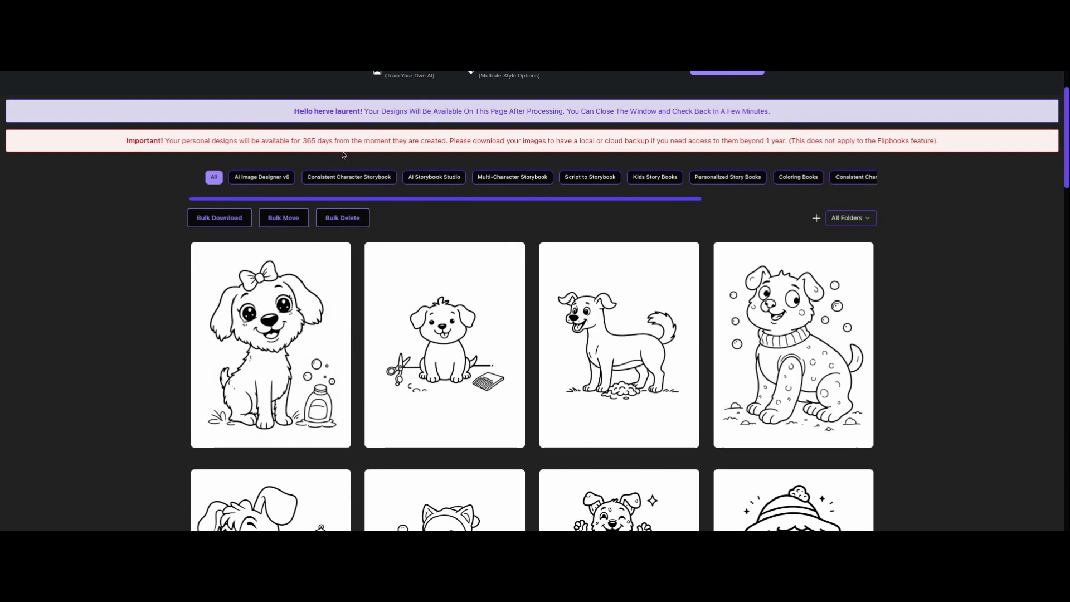
left_click(341, 219)
scroll(342, 219, "down", 4)
left_click(195, 272)
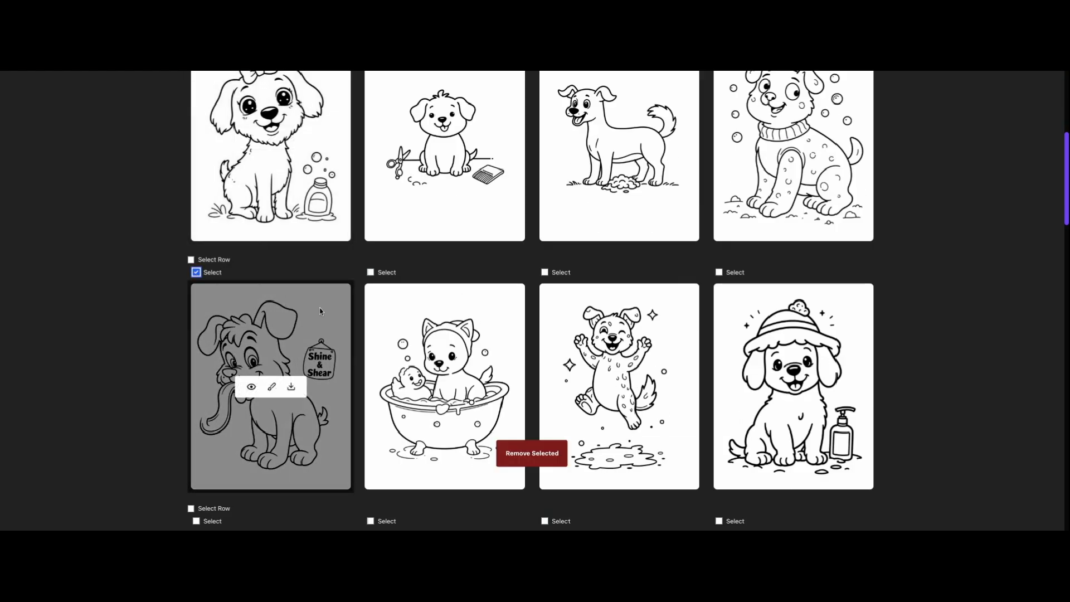
scroll(321, 311, "down", 7)
left_click(370, 133)
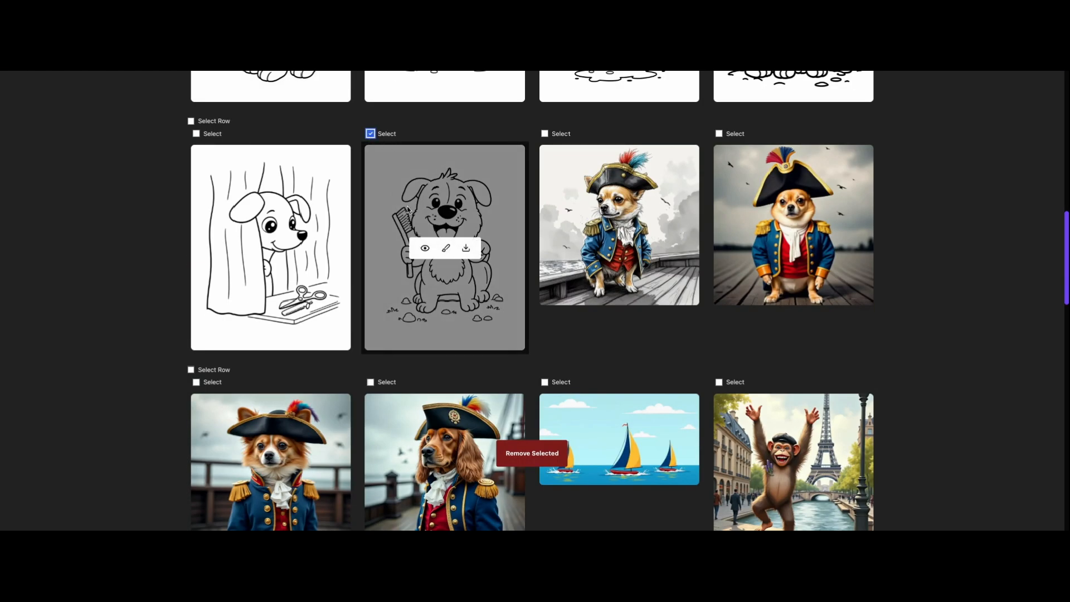
left_click(542, 456)
left_click(509, 318)
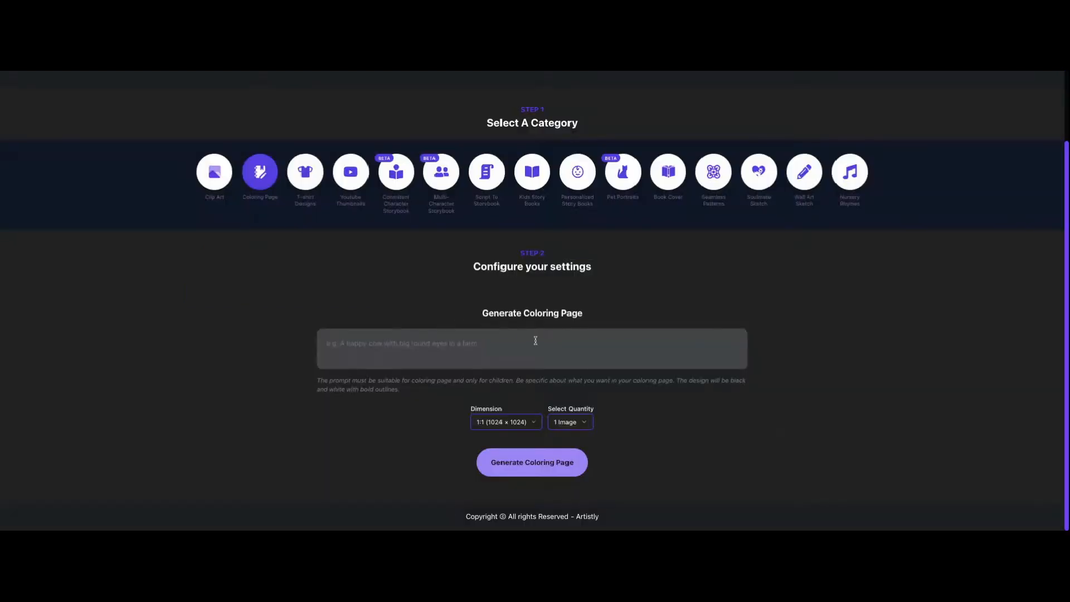
Step: Generate 9 coloring pages from the pasted Page 2 text "Mrs. Joy screamed..." with the dimension set to 3:4 (896 × 1152)
key("ctrl+v")
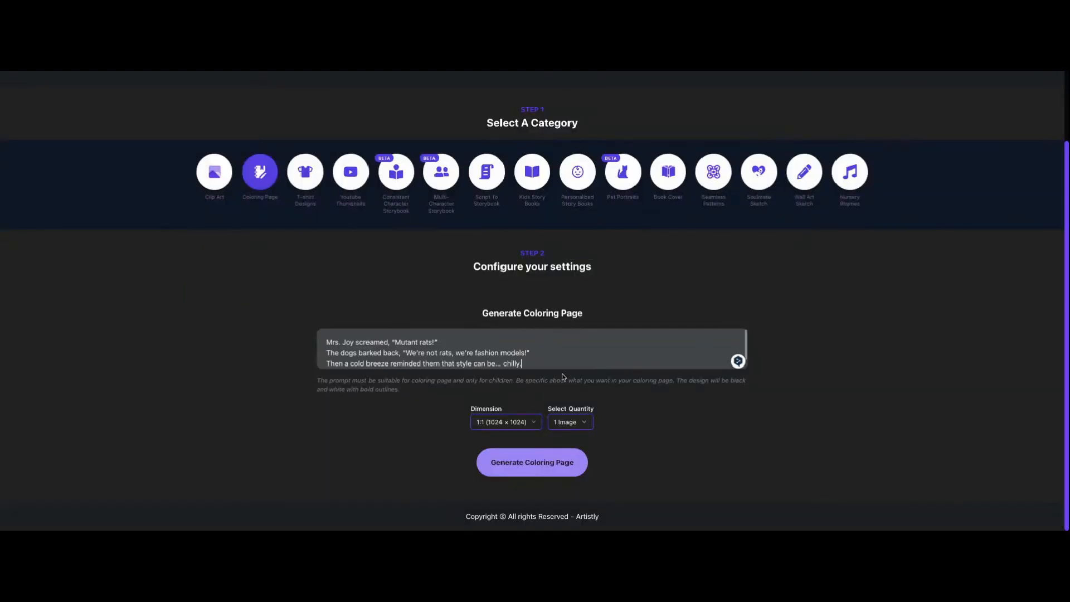
left_click(503, 423)
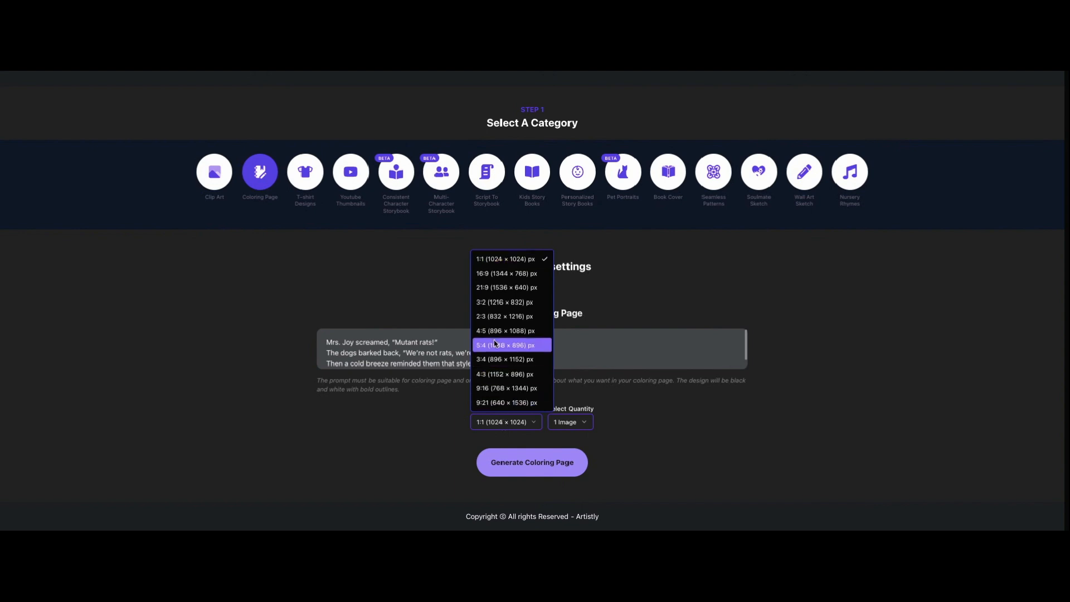
left_click(499, 359)
left_click(567, 424)
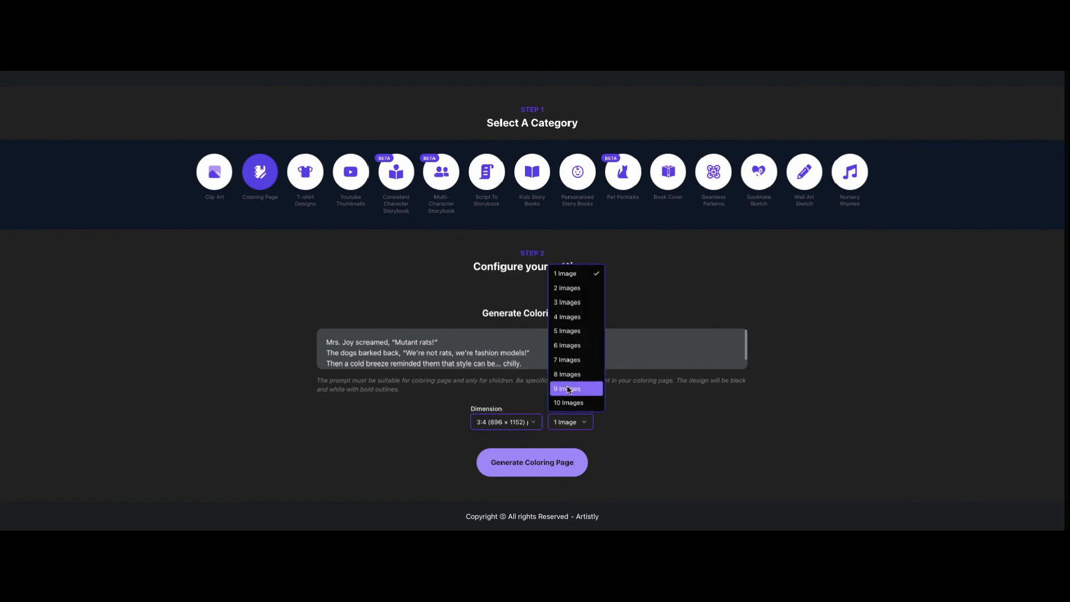
left_click(568, 389)
left_click(579, 467)
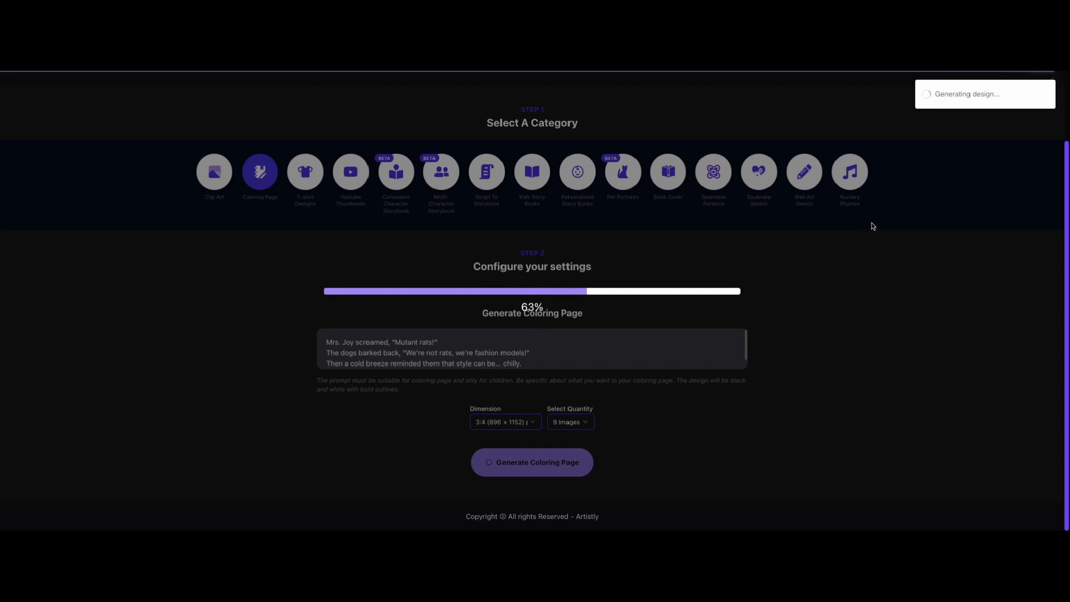
Step: Check the progress of the newly requested coloring pages in the Personal Designs gallery
scroll(994, 271, "down", 4)
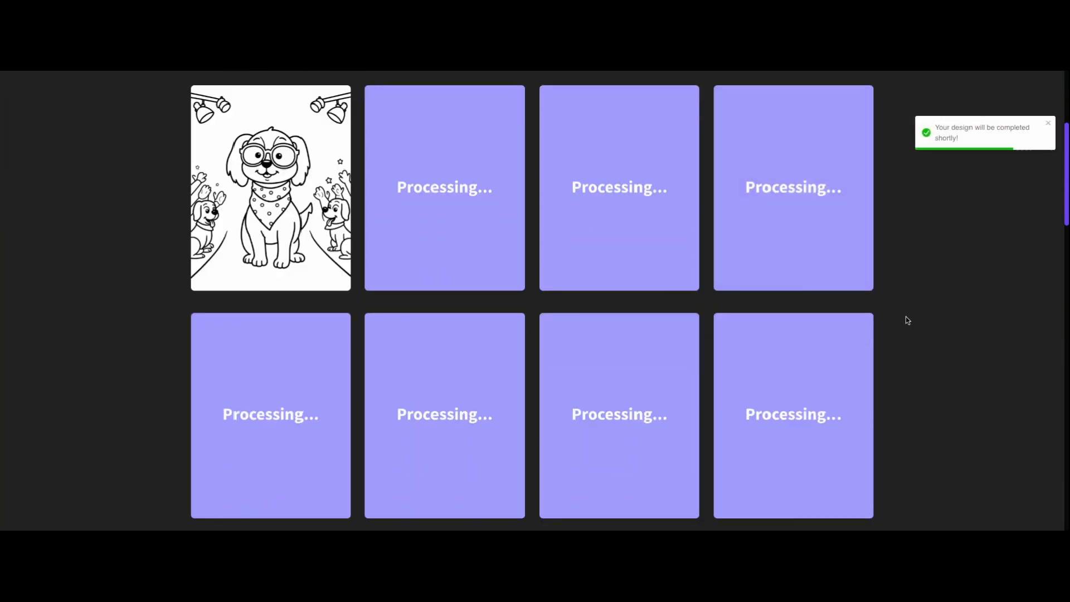
scroll(882, 316, "down", 3)
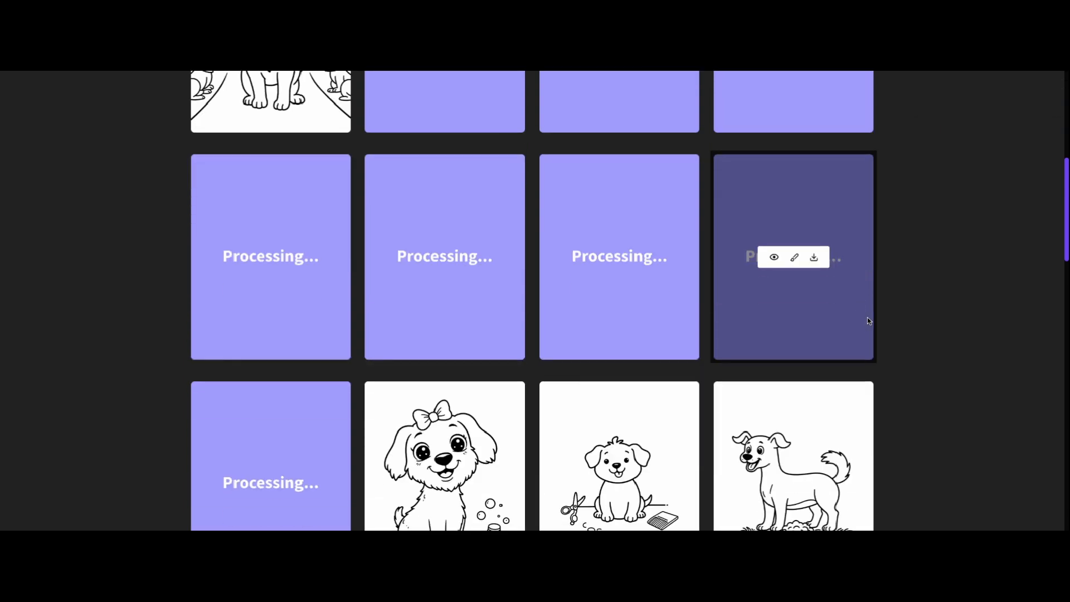
scroll(846, 309, "up", 1)
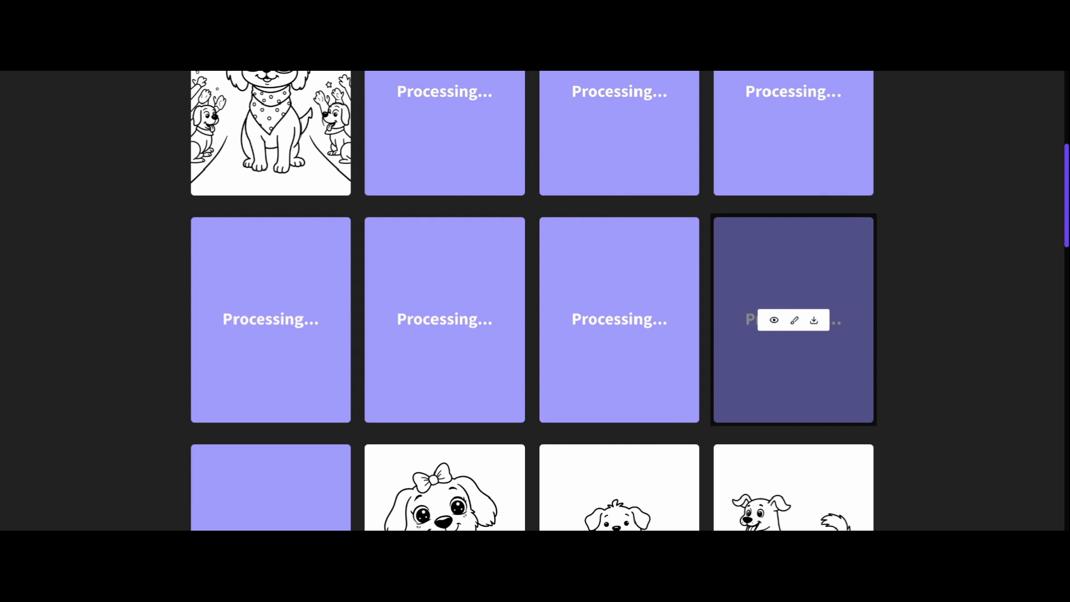
scroll(837, 312, "up", 1)
scroll(794, 391, "up", 1)
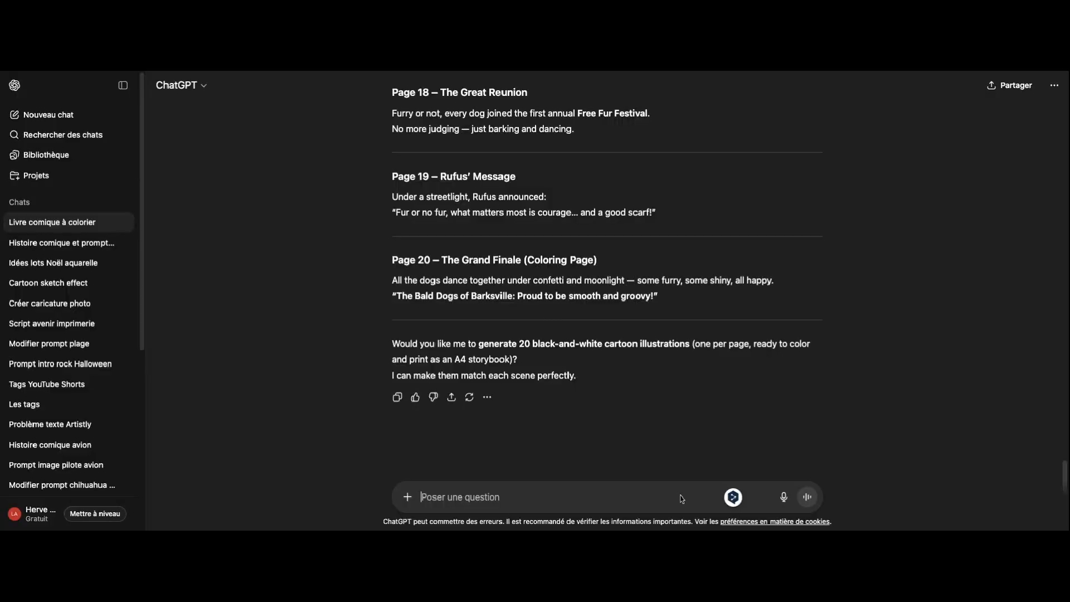
Step: In ChatGPT, request a coloring book cover prompt with the message "fait moi un prompt de couverture de coloriage"
type("fait moi un prompt de couverture de coloriage modifier moi ce prompt:")
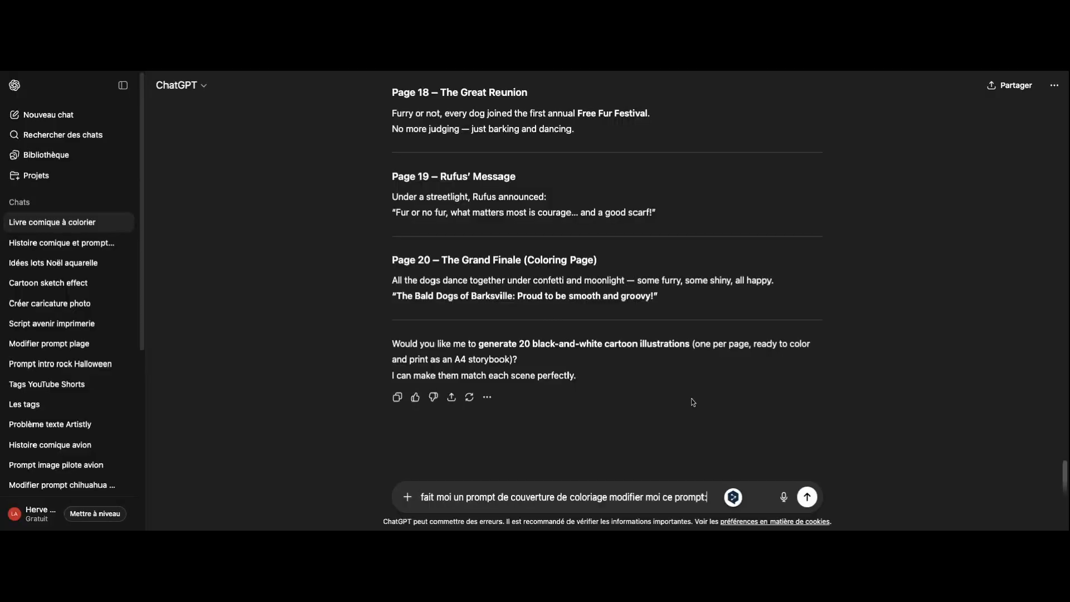
scroll(691, 399, "up", 10)
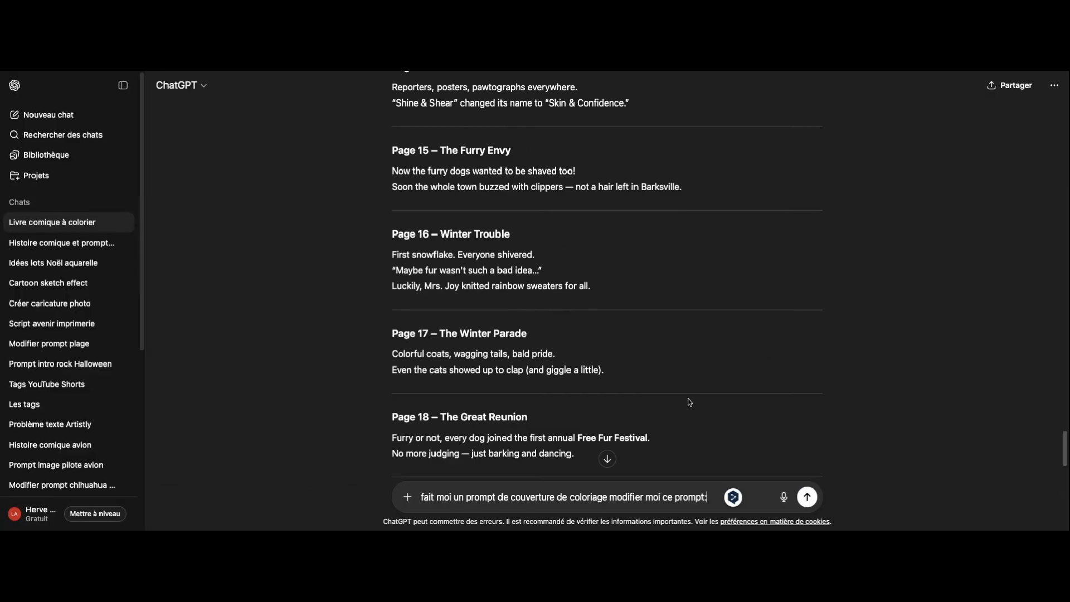
scroll(689, 402, "up", 6)
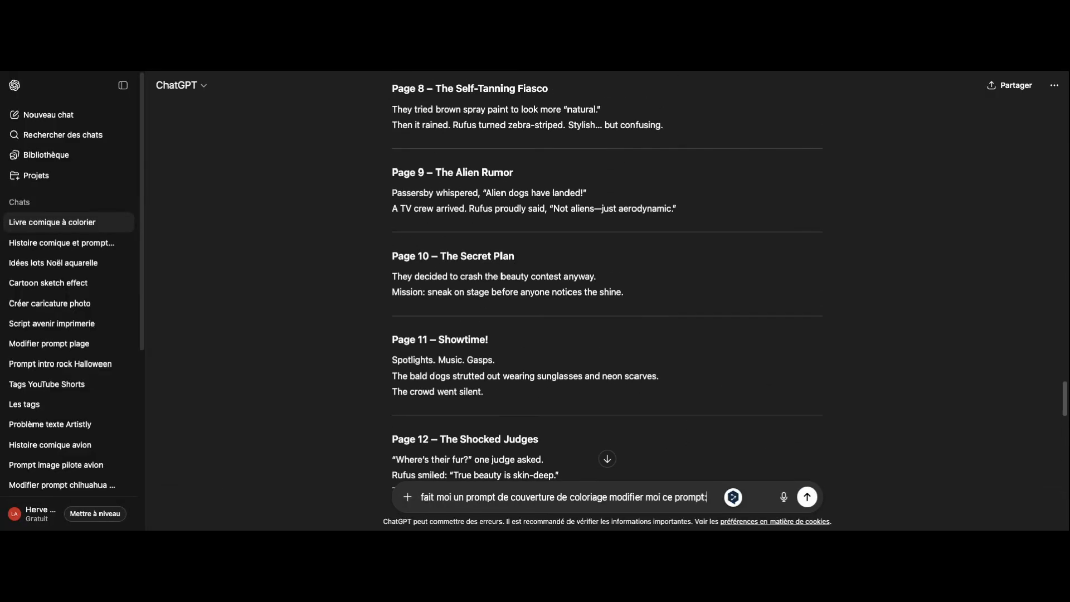
scroll(694, 417, "down", 6)
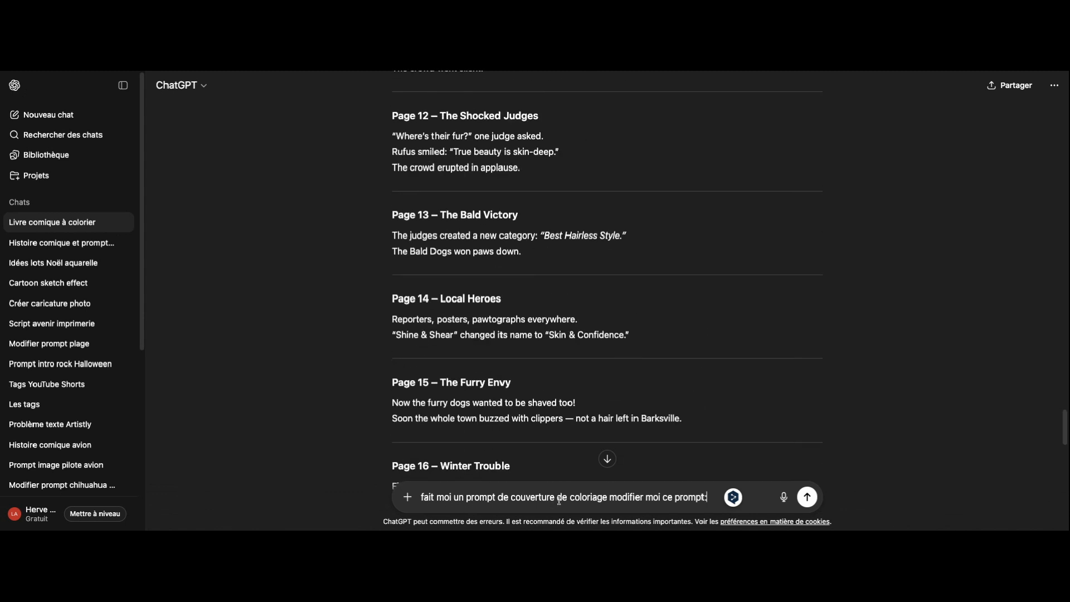
left_click_drag(609, 498, 708, 498)
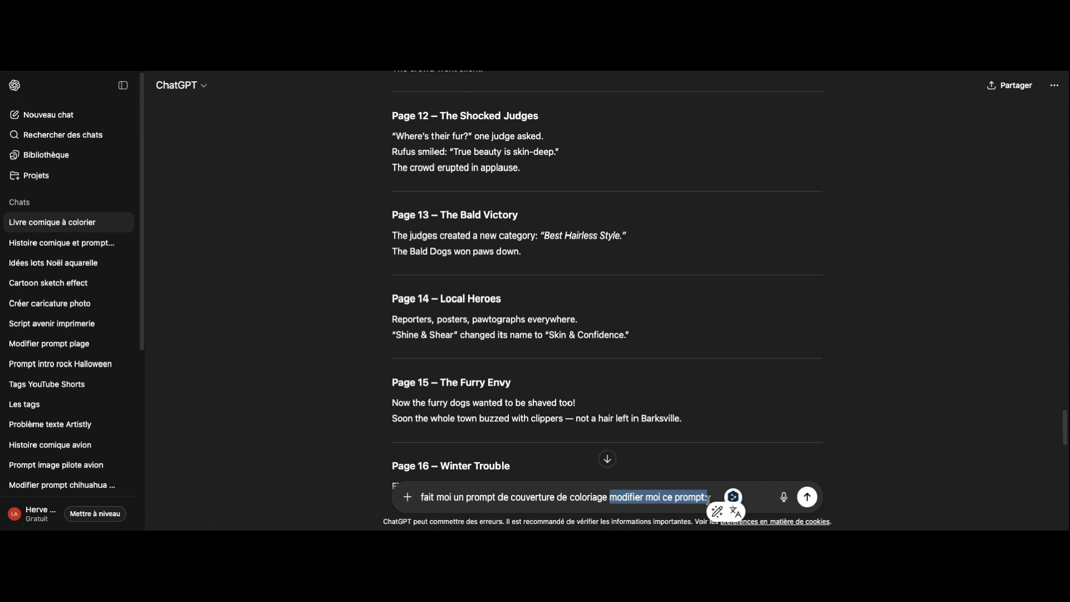
key("BackSpace")
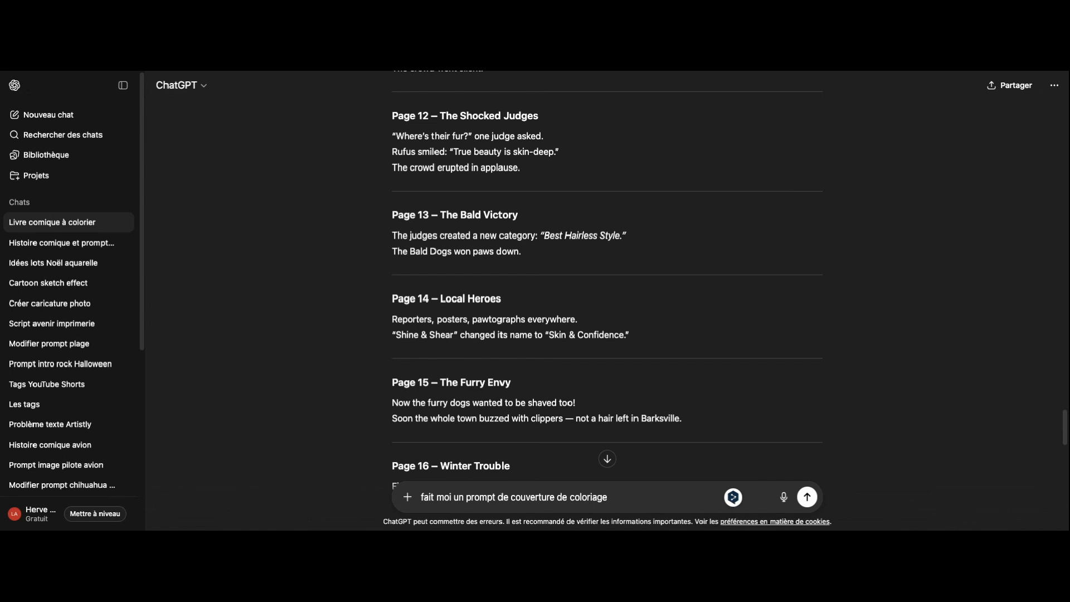
left_click(808, 497)
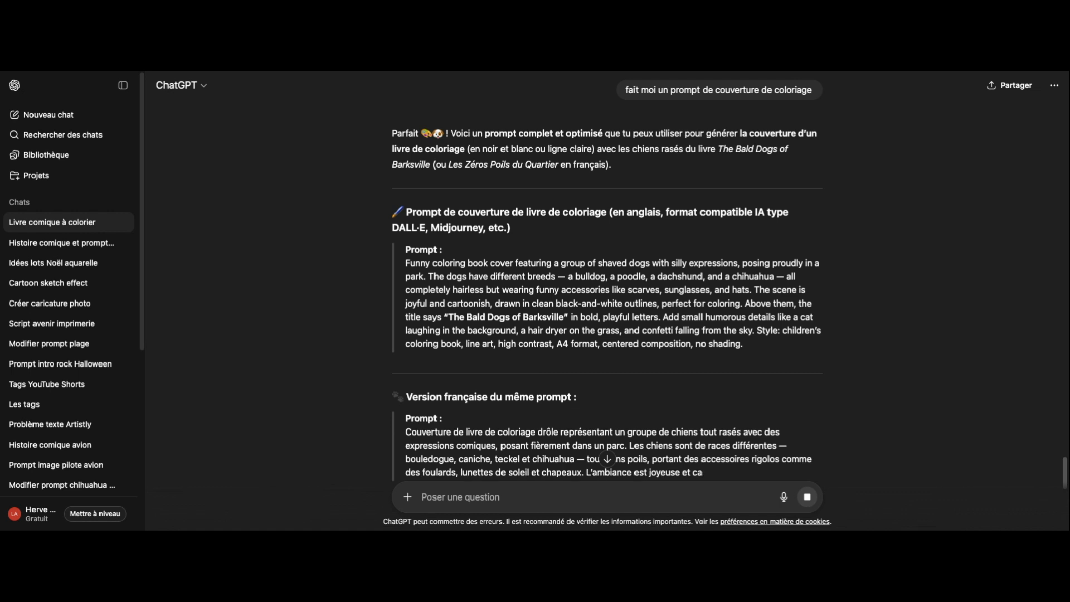
Step: Copy the English cover prompt into Artistly's Coloring Page generator and replace its title with "Les Zéros Poils du Quartier"
scroll(366, 260, "down", 3)
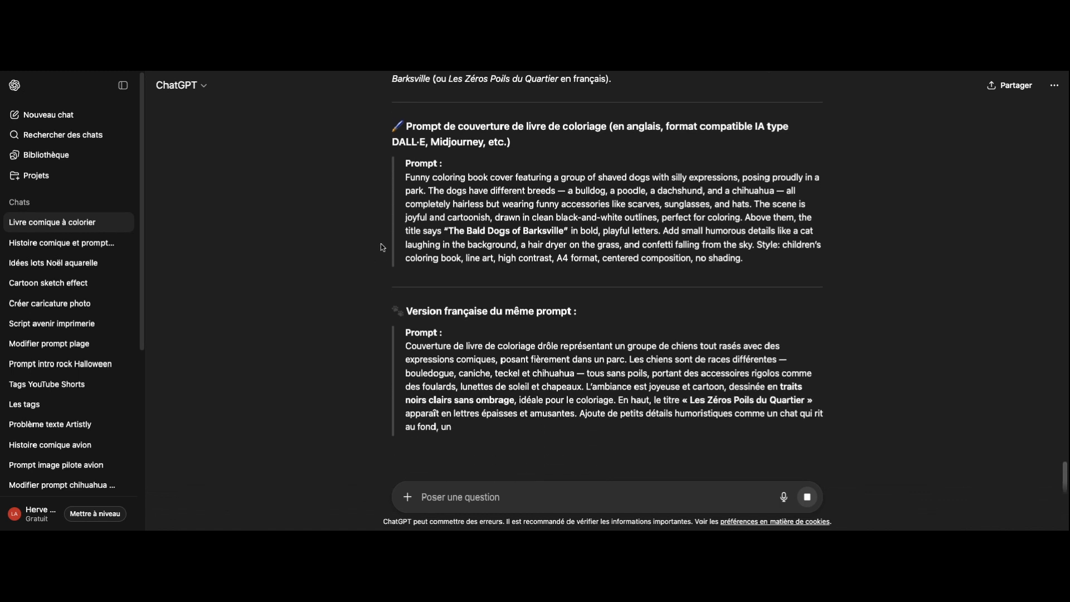
left_click_drag(406, 178, 750, 262)
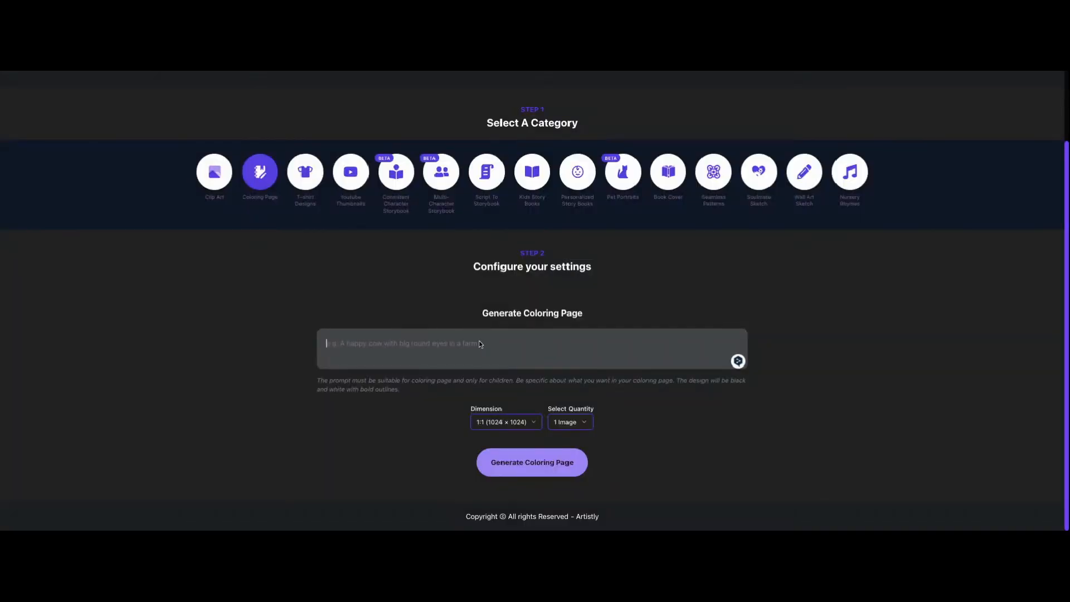
key("ctrl+v")
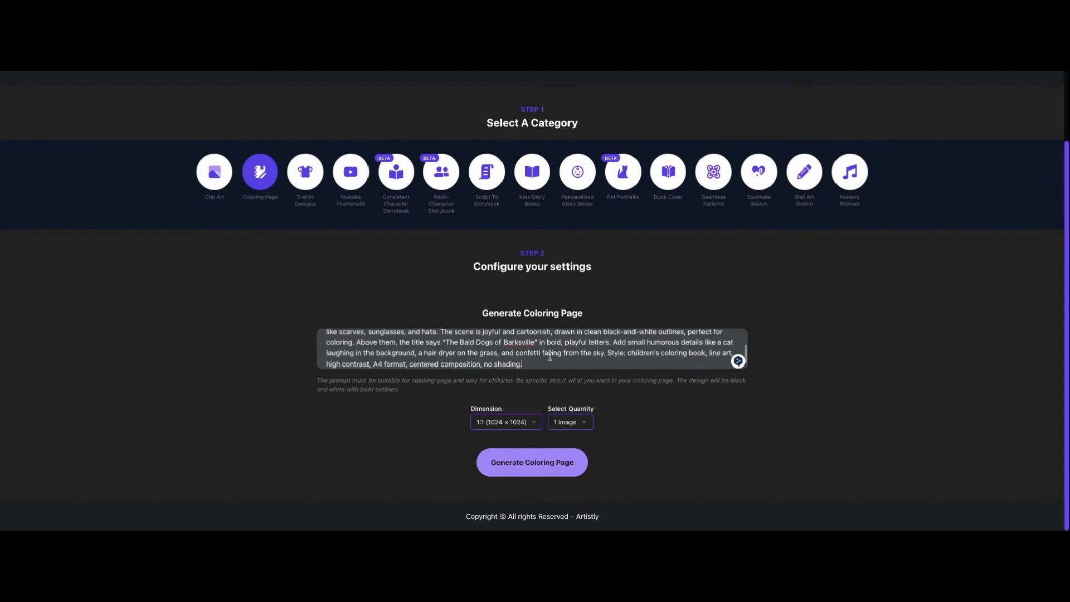
left_click_drag(447, 344, 532, 344)
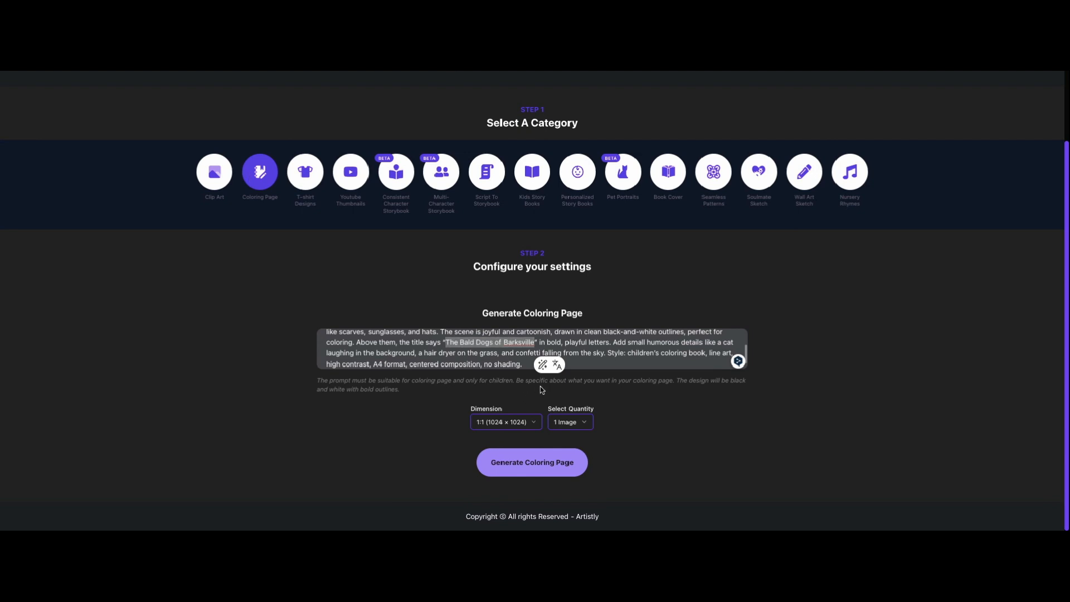
key("BackSpace")
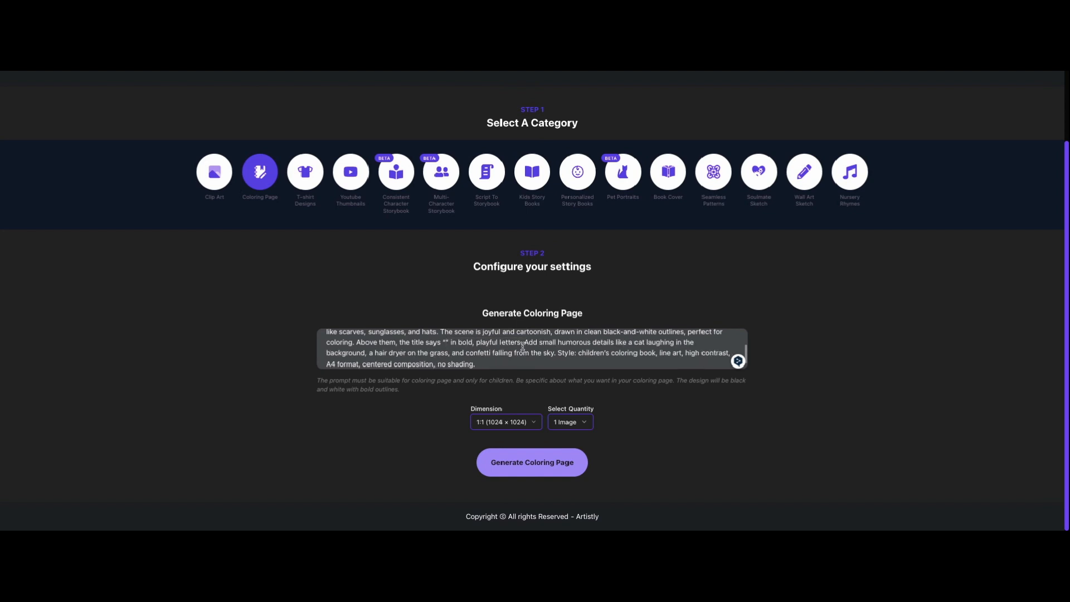
type("Les Zéros Poils du Quartier")
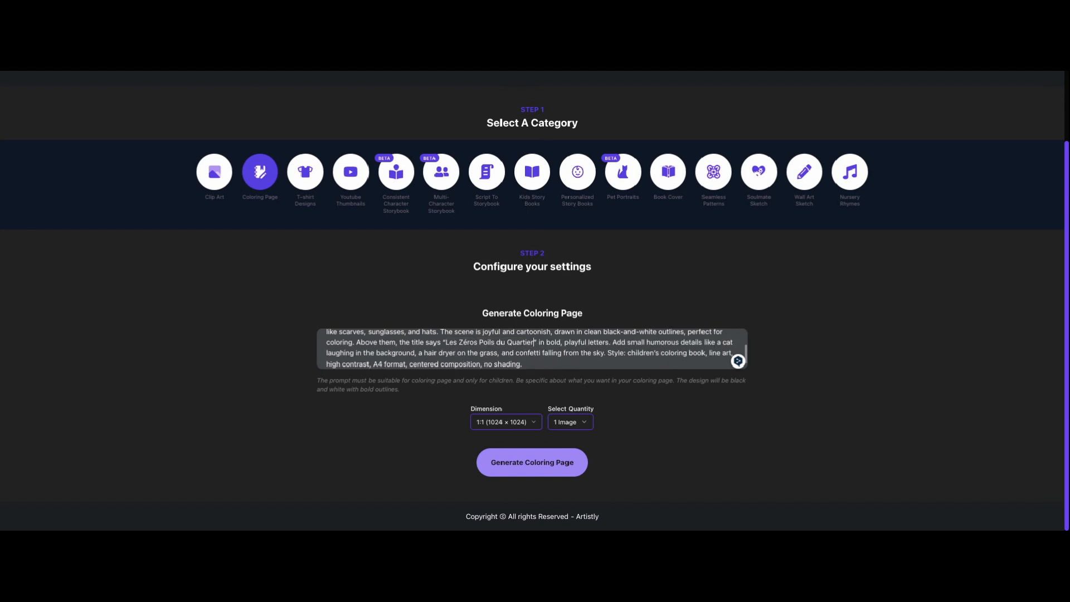
Step: Set the dimension to 3:4 (896 × 1152) and generate one cover image from the prompt
left_click(513, 425)
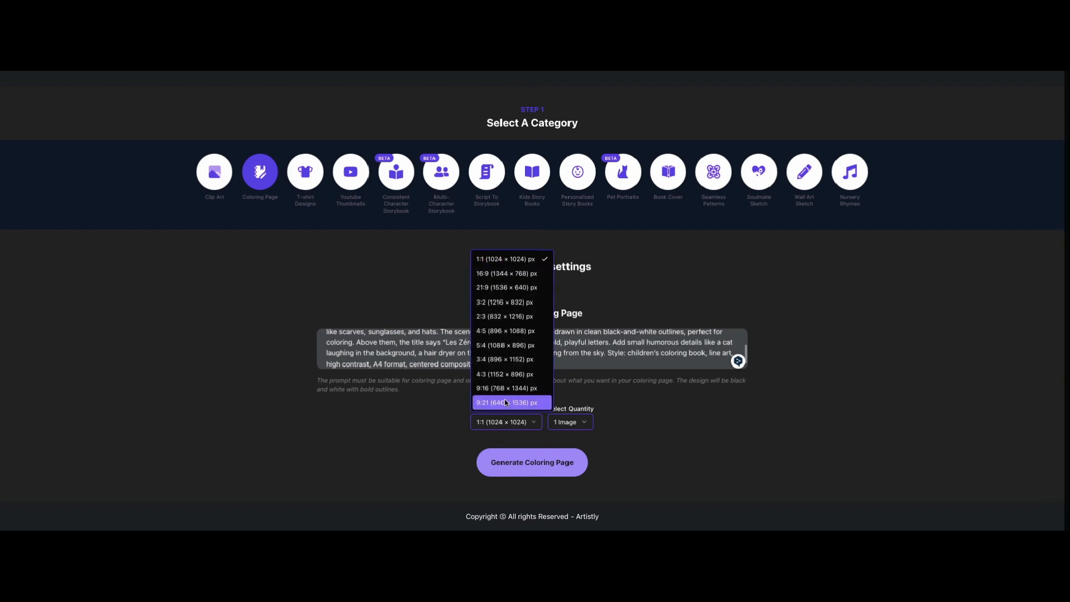
left_click(501, 360)
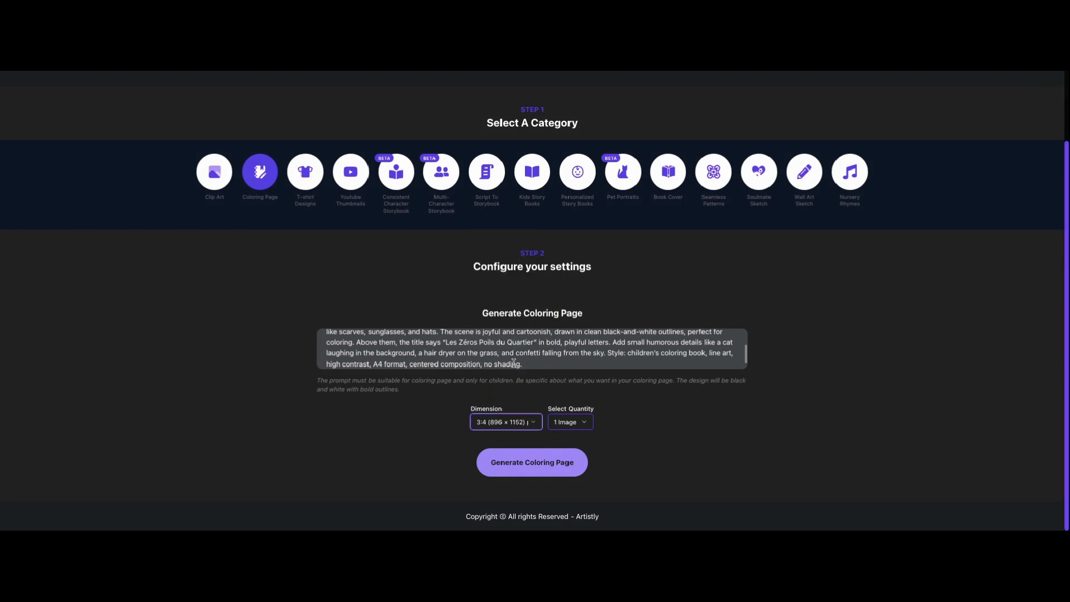
left_click_drag(521, 364, 329, 330)
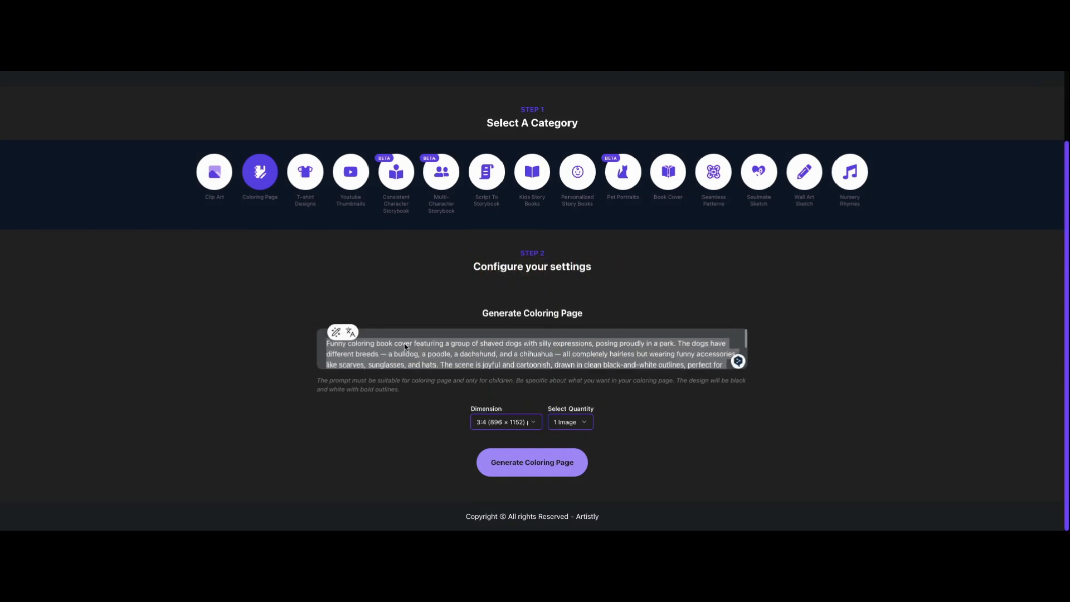
left_click(564, 465)
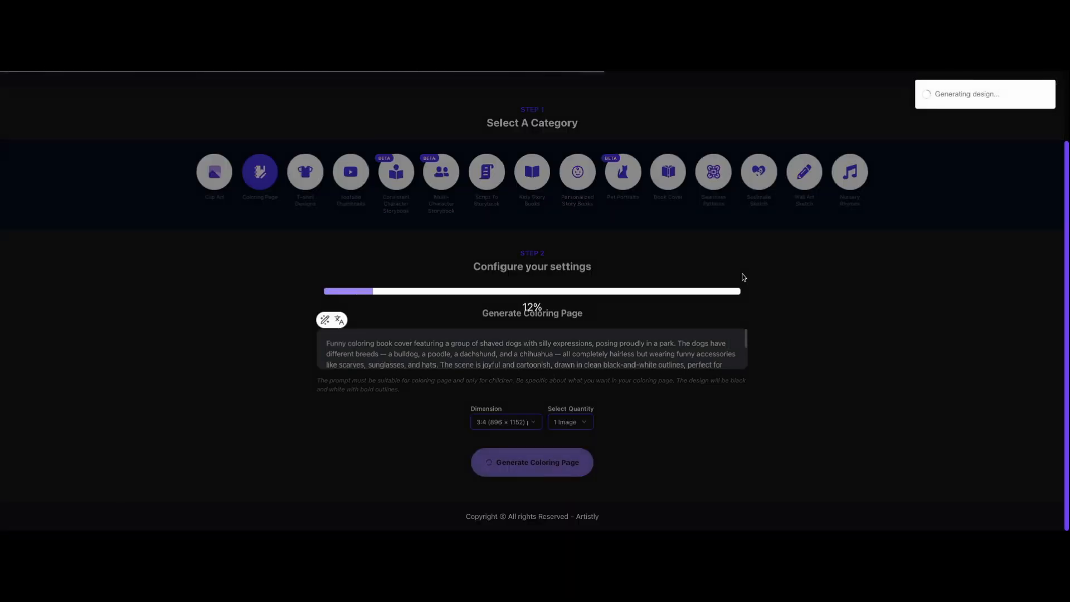
Step: Copy the full design prompt from the details of the generated "Les Zero Poils du Quartier" cover
scroll(757, 227, "down", 1)
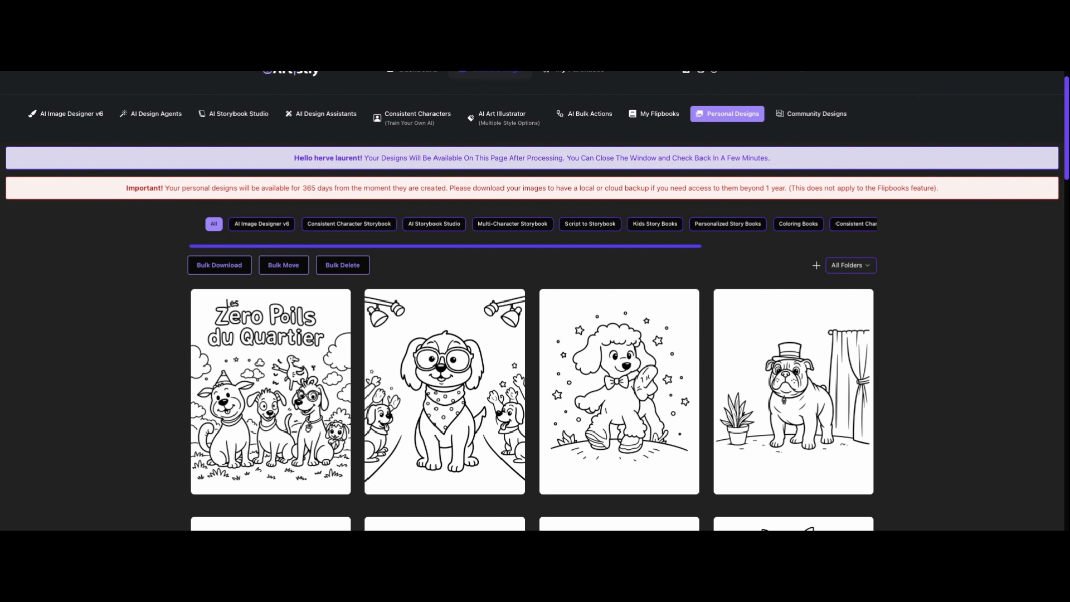
mouse_move(317, 357)
scroll(430, 71, "up", 1)
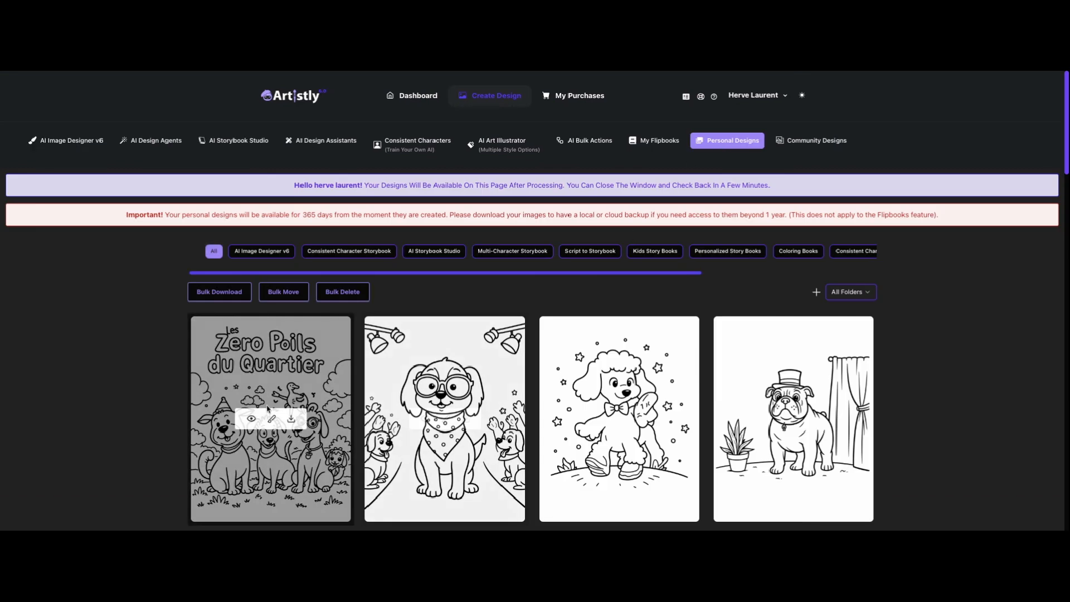
left_click(254, 423)
scroll(354, 344, "down", 2)
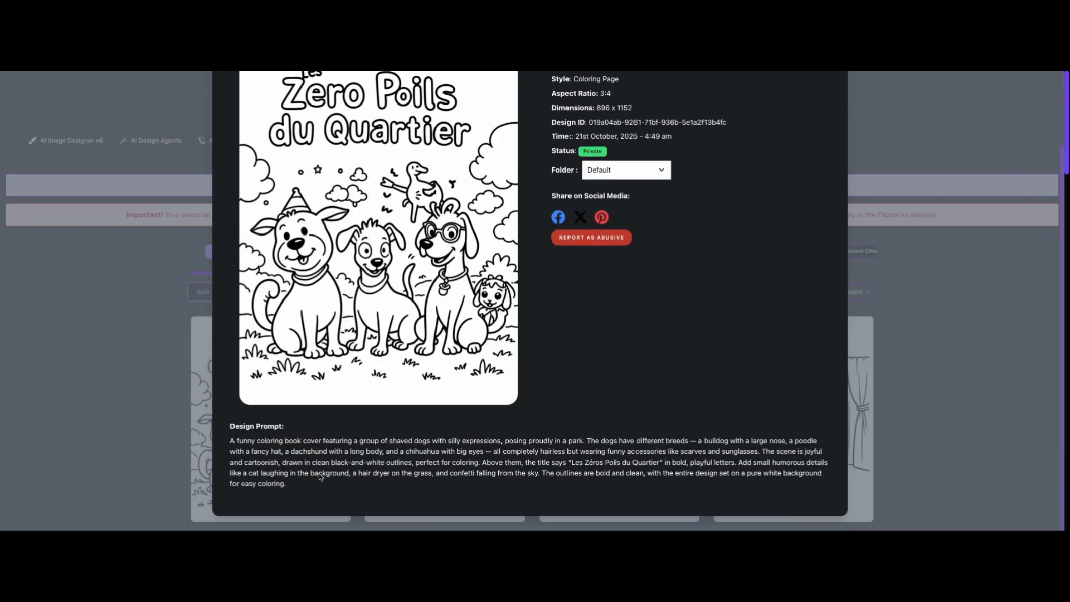
left_click_drag(239, 442, 289, 487)
key("ctrl+c")
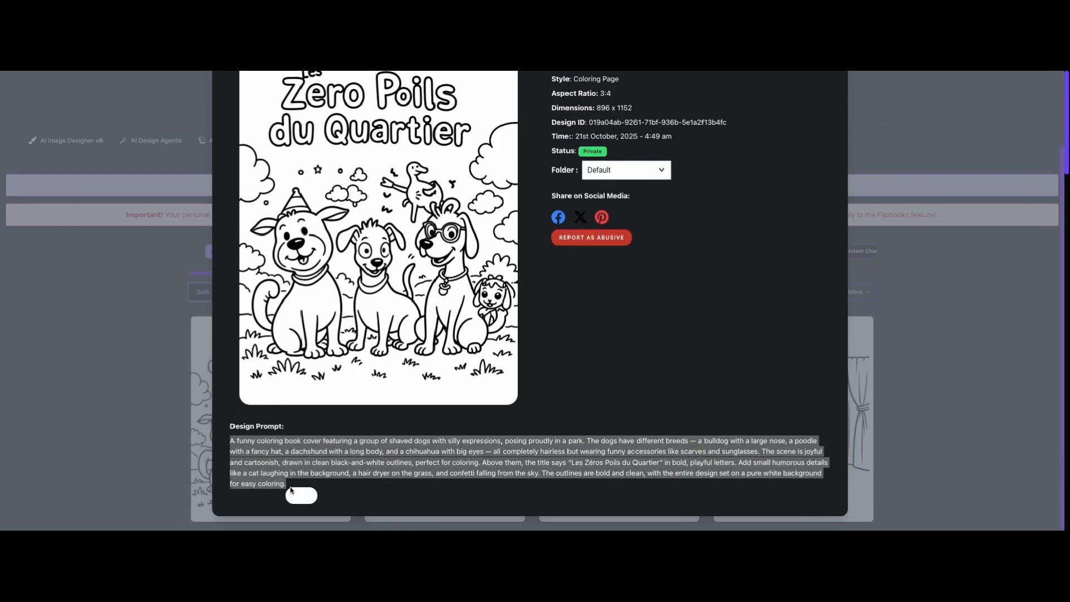
scroll(660, 253, "up", 2)
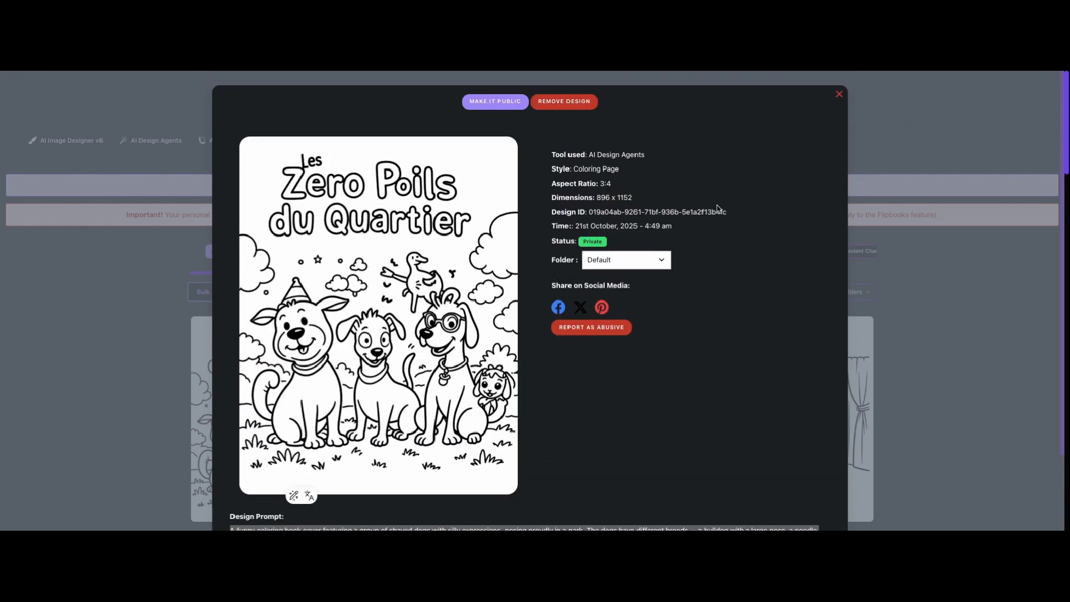
left_click(839, 96)
Step: Paste the copied prompt into the Perfect Text in Image Designer category of AI Image Designer v6 and turn off Enhance Prompt
left_click(53, 148)
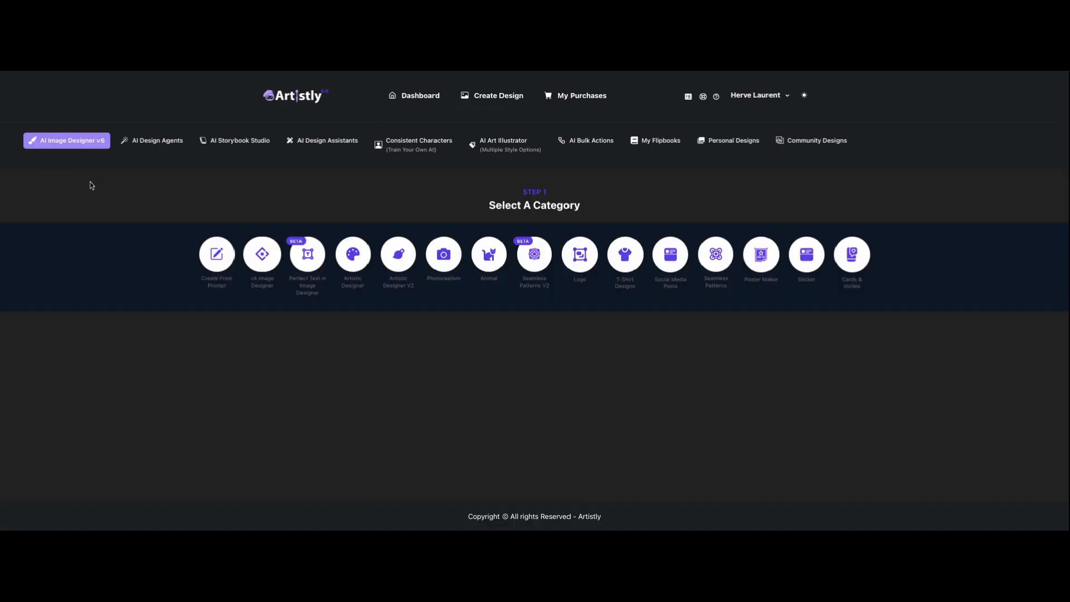
left_click(314, 271)
scroll(314, 271, "down", 2)
left_click(315, 303)
key("ctrl+v")
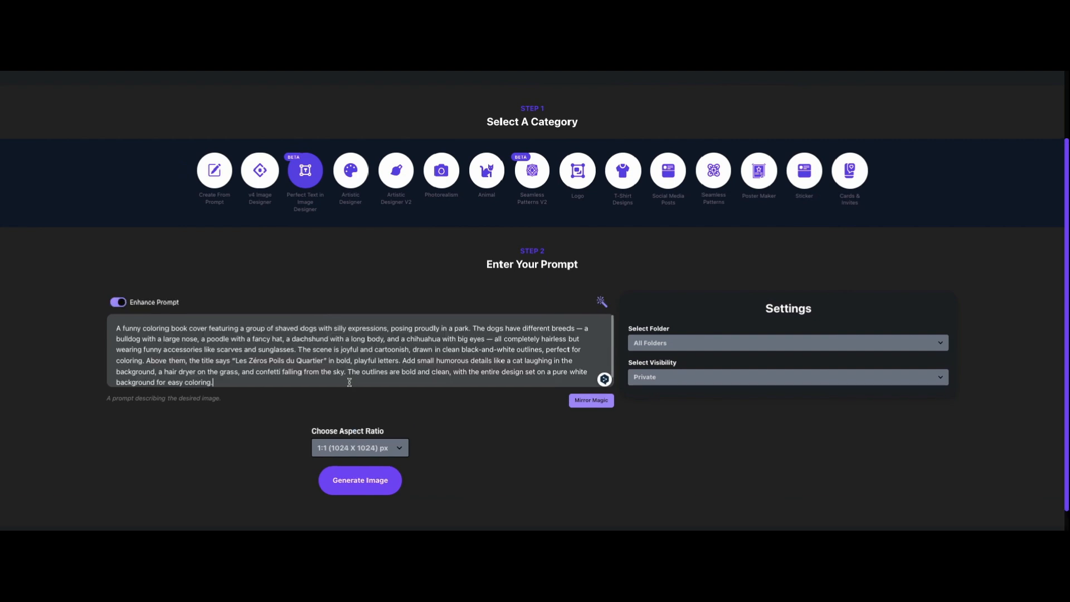
left_click(119, 305)
Step: Choose the aspect ratio and generate the cover image
left_click(368, 451)
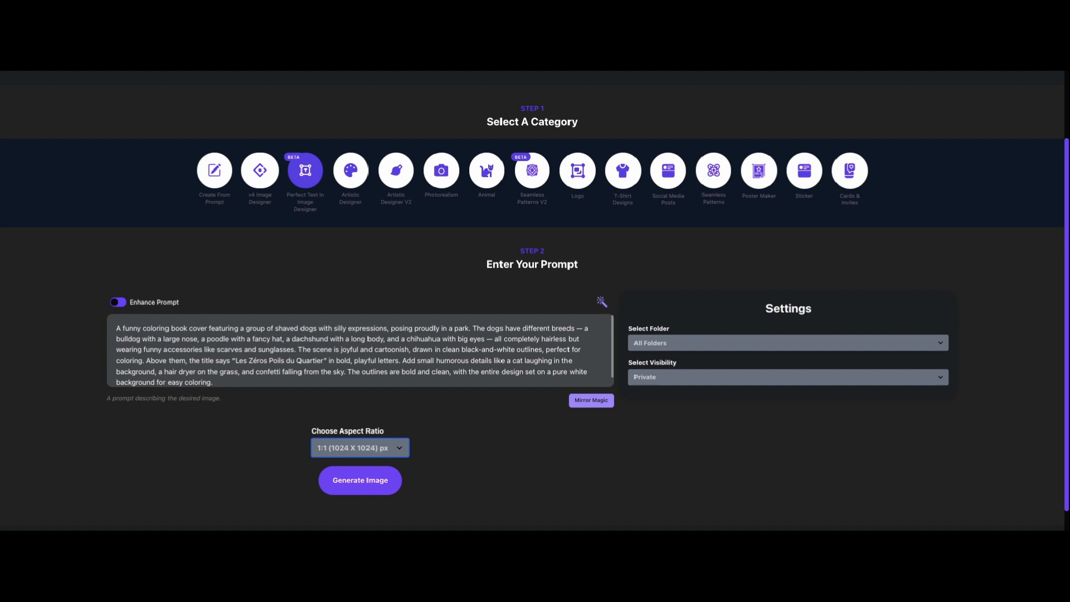
left_click(341, 486)
left_click(357, 480)
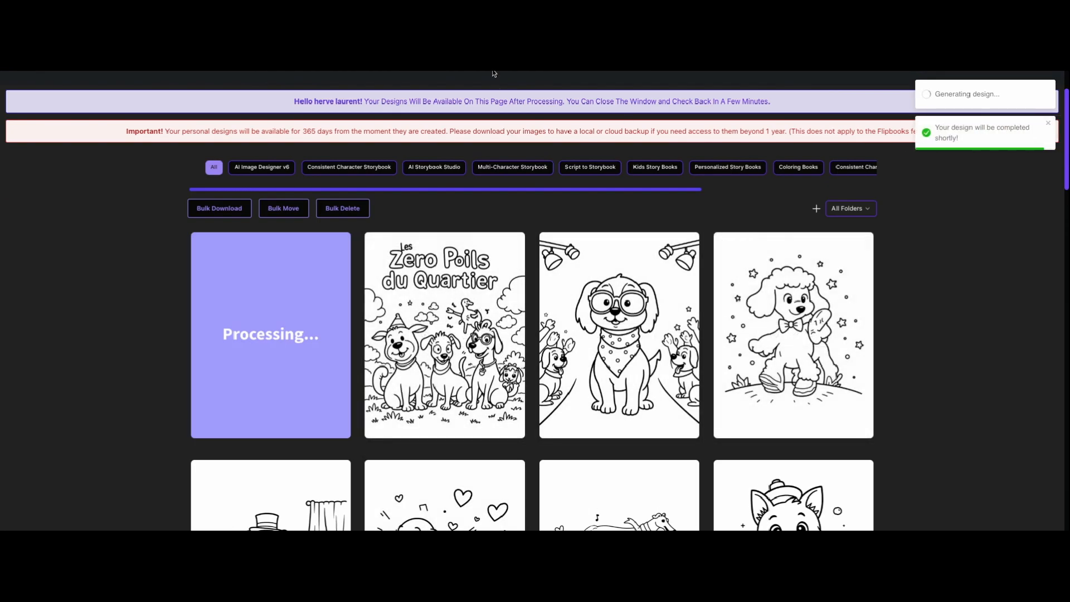
Step: Check the dimensions of the black-and-white "Les Zero Poils du Quartier" cover in its design details
mouse_move(774, 276)
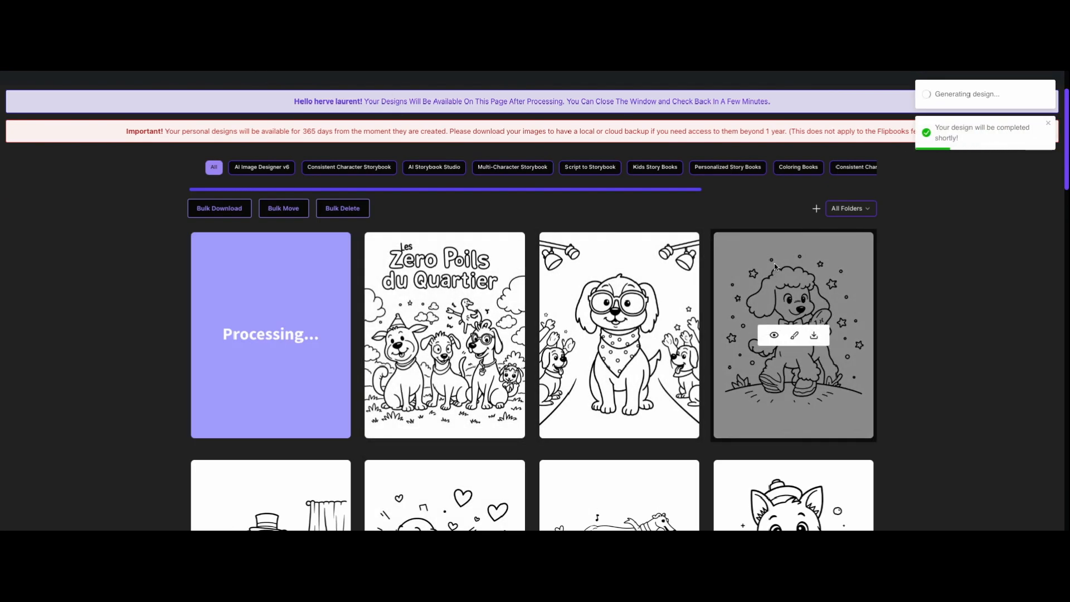
left_click(583, 333)
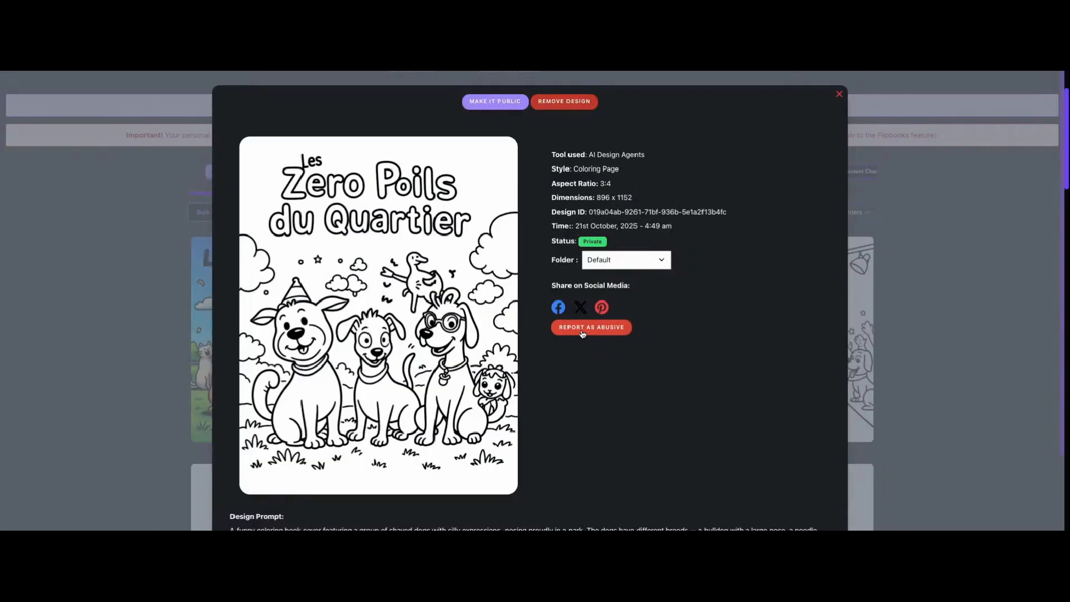
left_click_drag(598, 197, 633, 202)
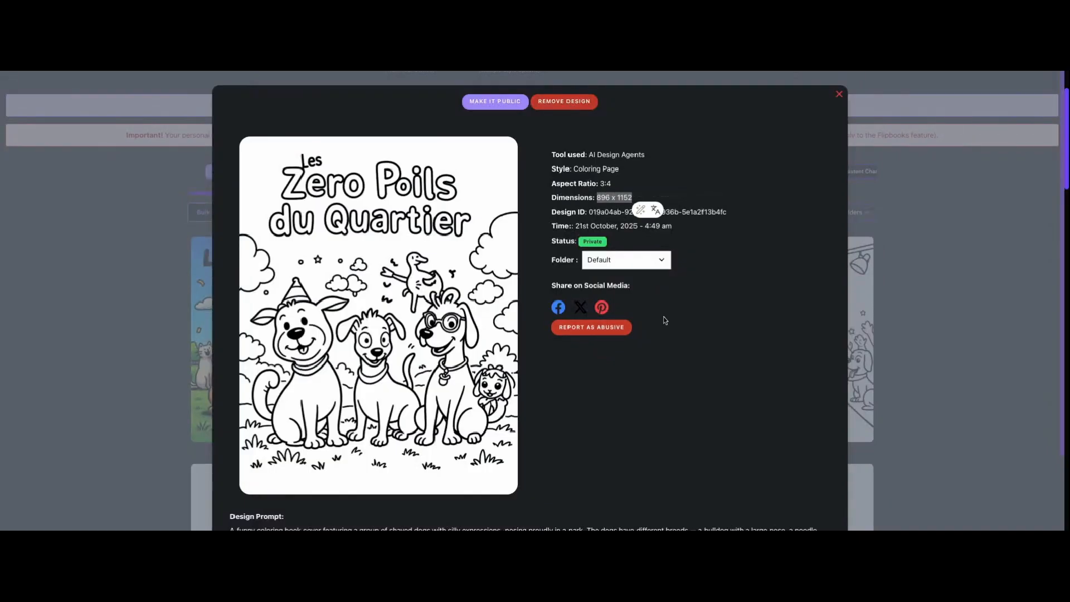
left_click(695, 356)
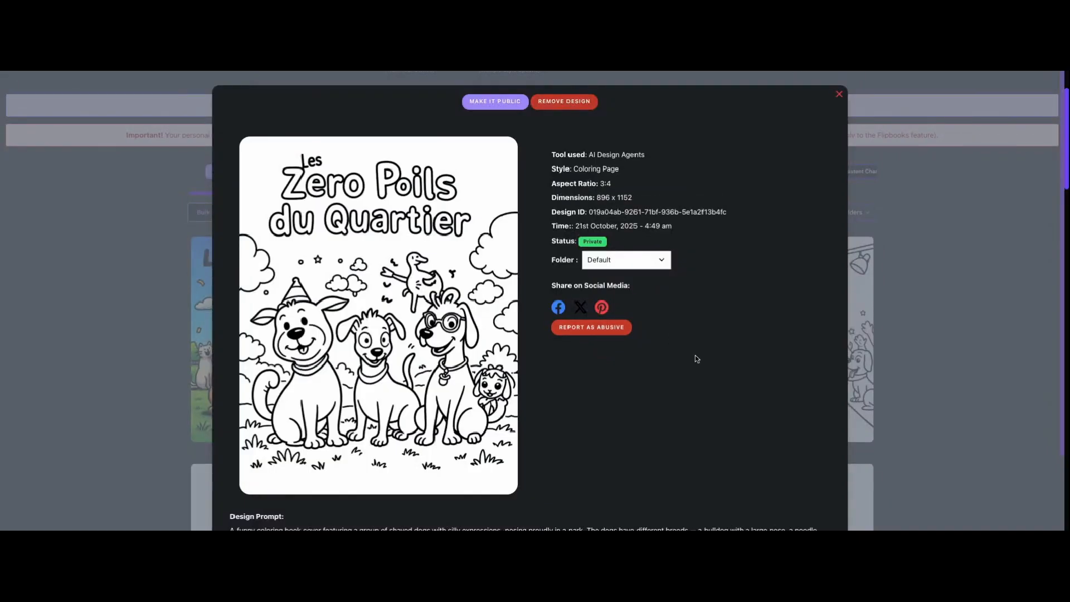
left_click(840, 95)
left_click(744, 34)
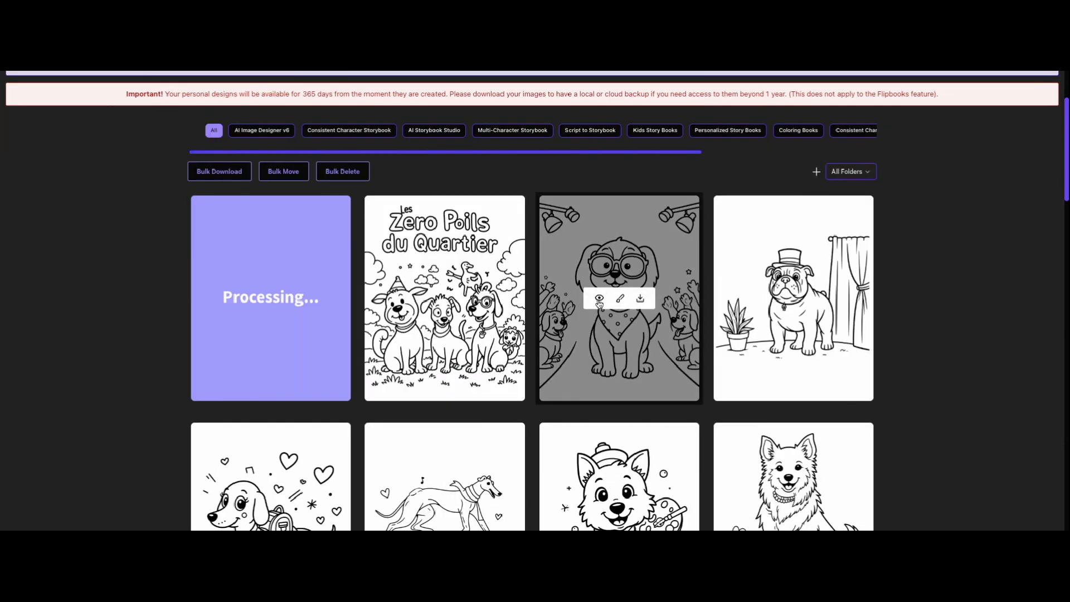
Step: Check the dimensions of the beagle-on-a-runway coloring page in its design details
left_click(598, 304)
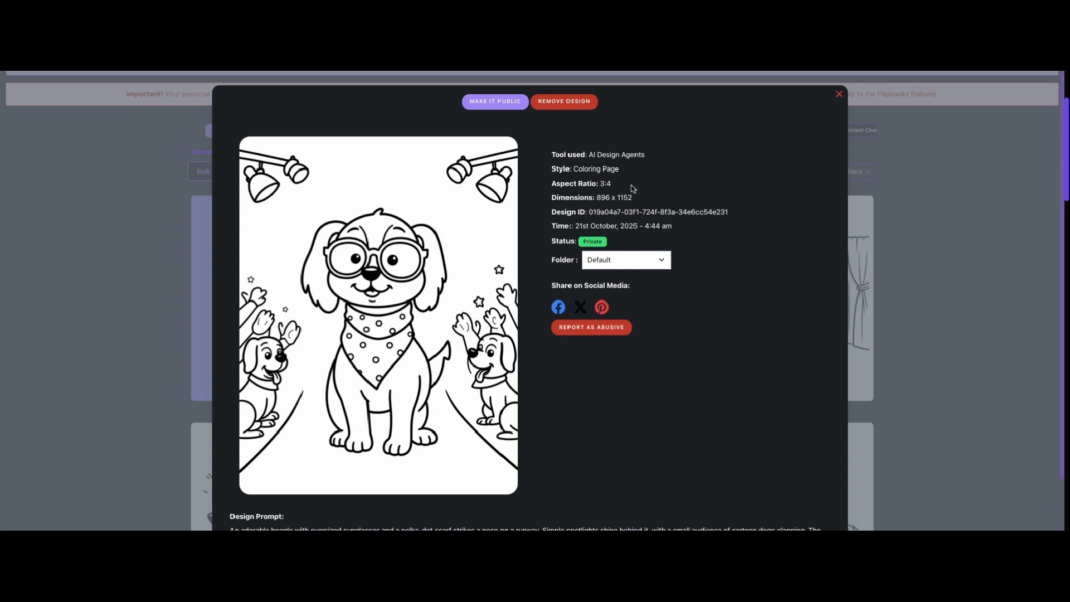
left_click_drag(606, 197, 636, 198)
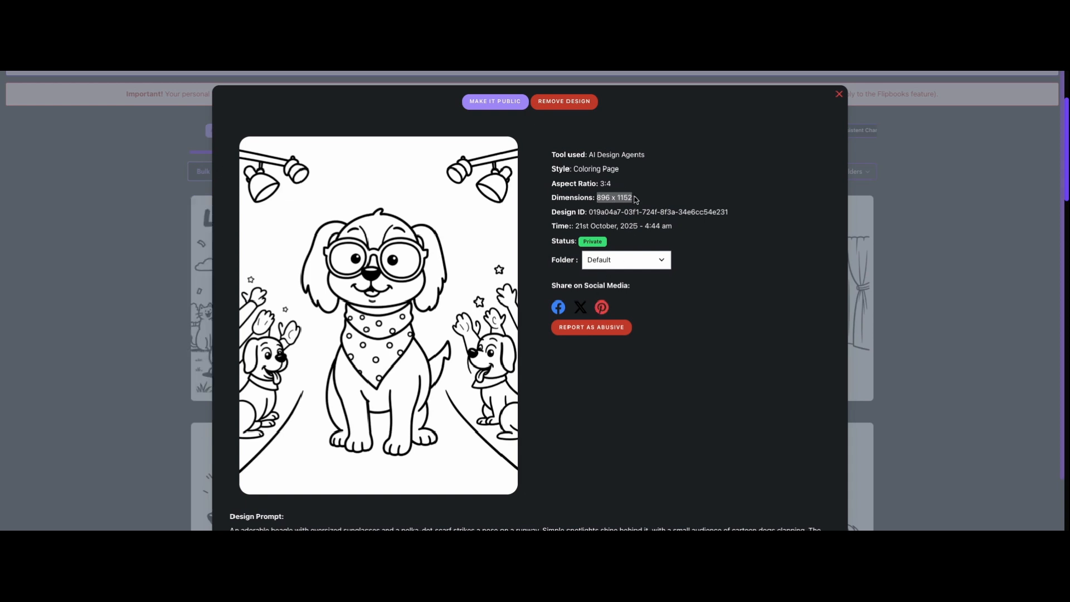
left_click(839, 95)
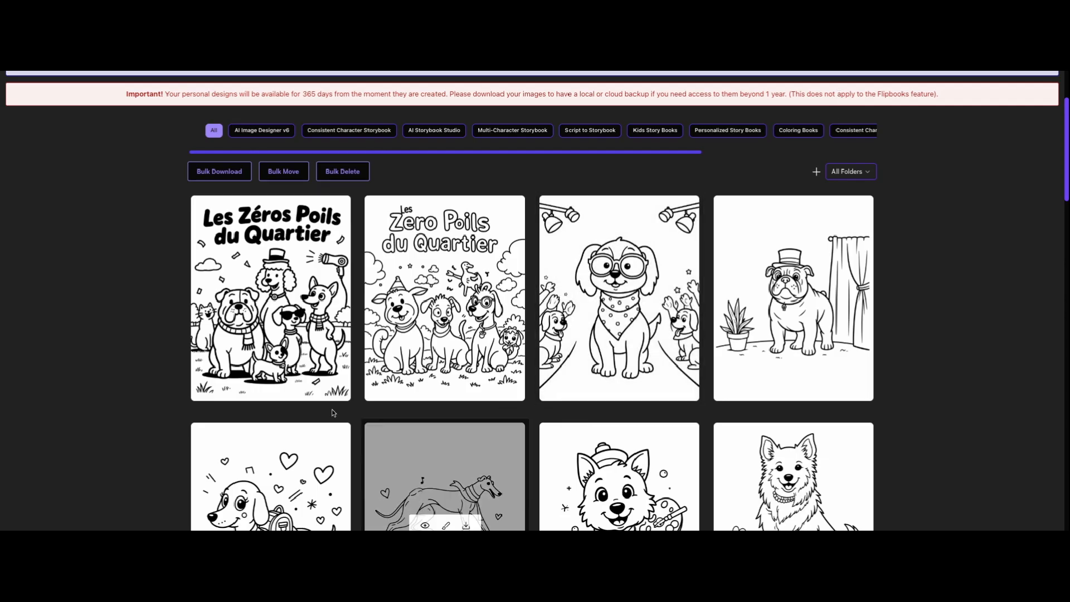
Step: Review the image, dimensions and design prompt of the newly generated "Les Zéros Poils du Quartier" cover in its details
left_click(252, 299)
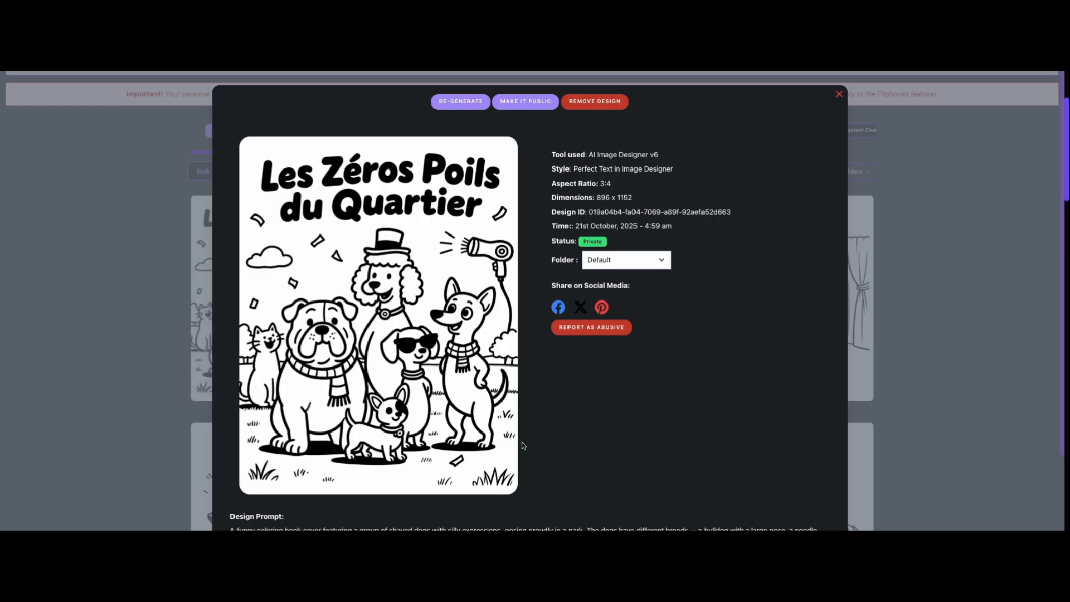
scroll(546, 385, "down", 1)
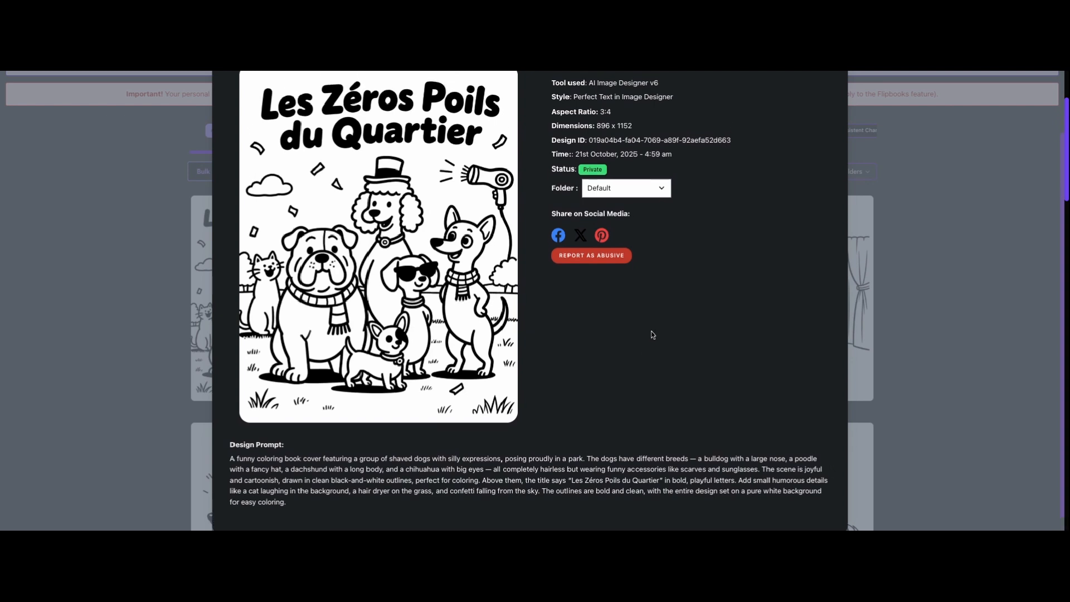
scroll(736, 249, "up", 1)
scroll(790, 156, "up", 1)
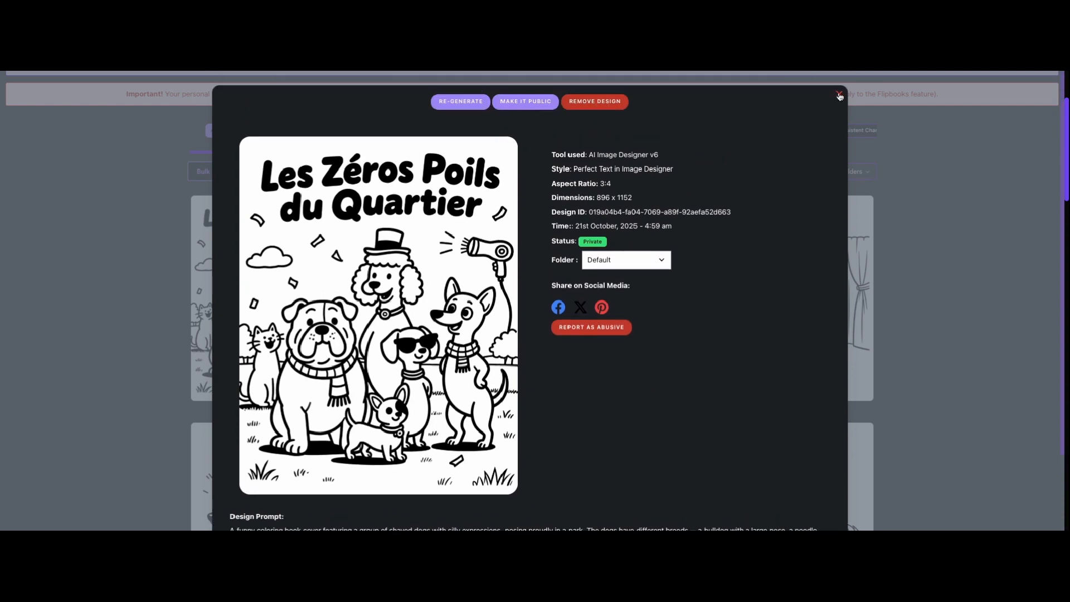
left_click(840, 96)
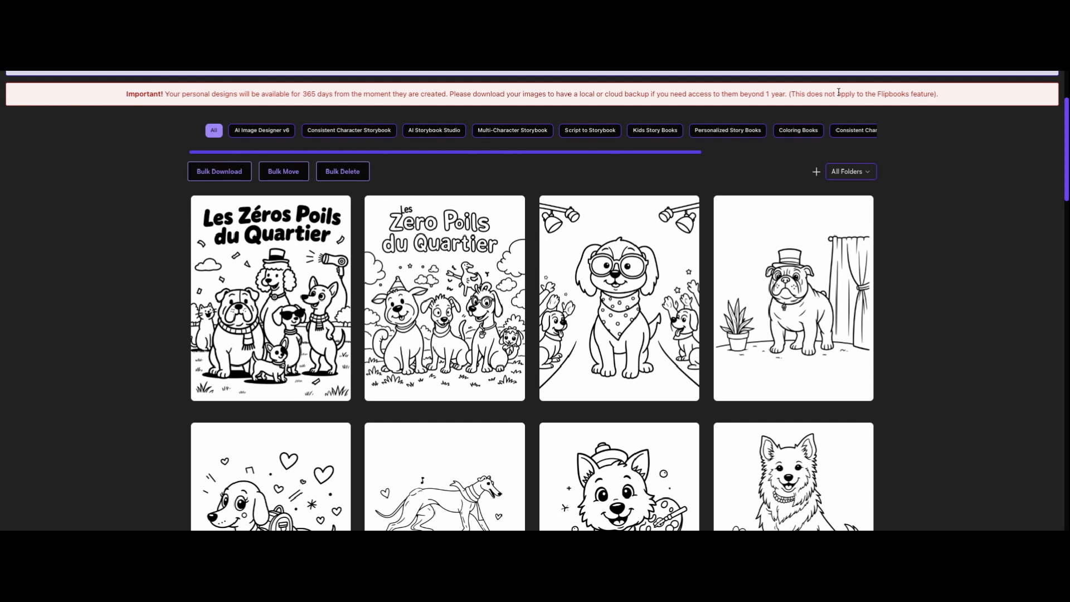
Step: Load the black-and-white "Les Zéros Poils du Quartier" cover from the library into the Photo Editor with aspect ratio 3:4 (896 X 1152)
mouse_move(468, 257)
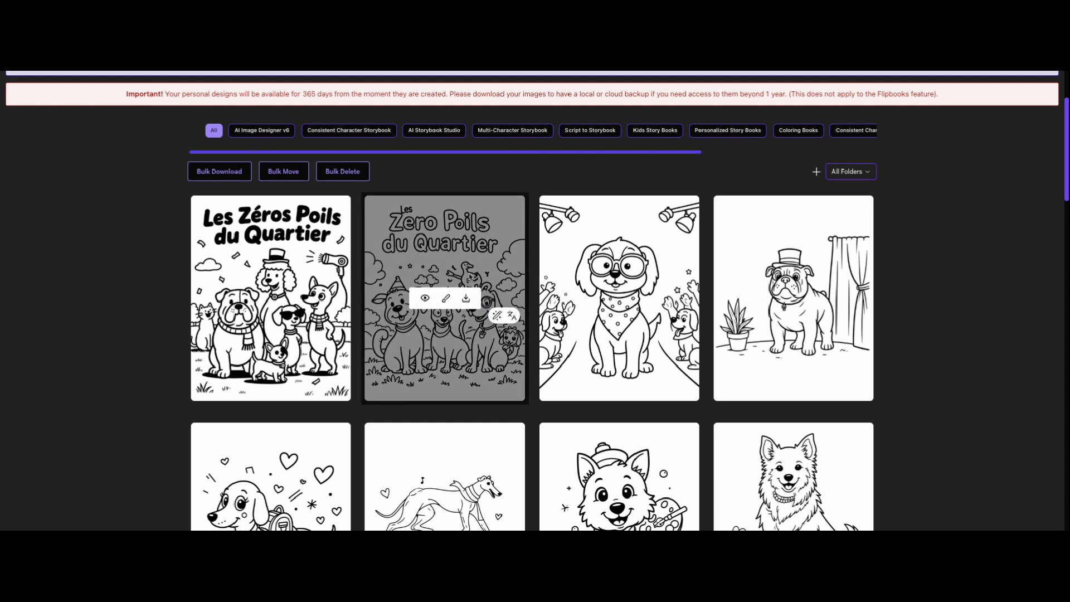
mouse_move(299, 329)
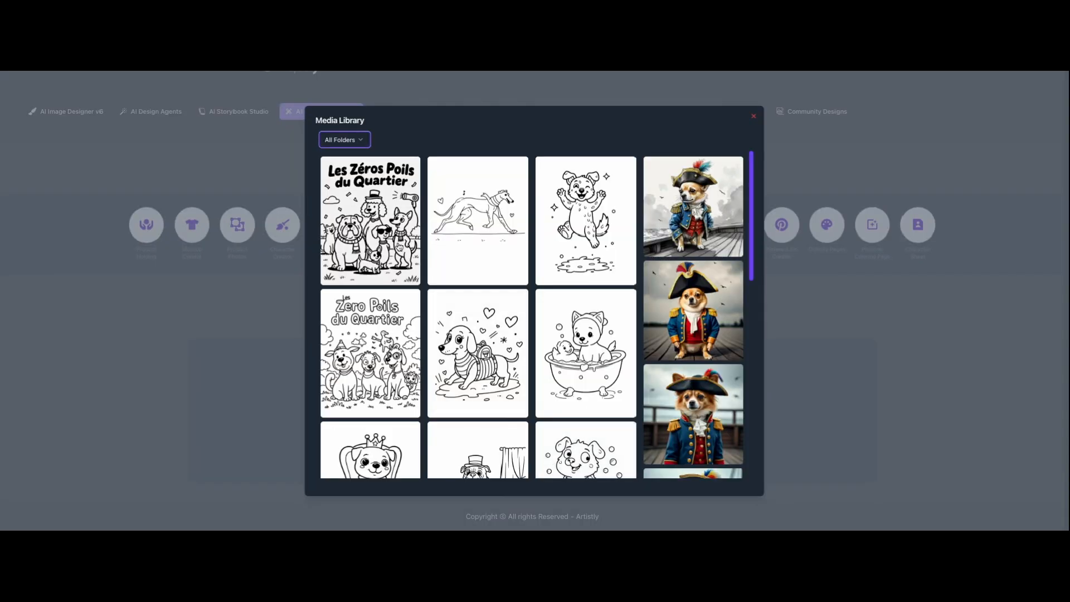
left_click(392, 240)
scroll(725, 379, "down", 3)
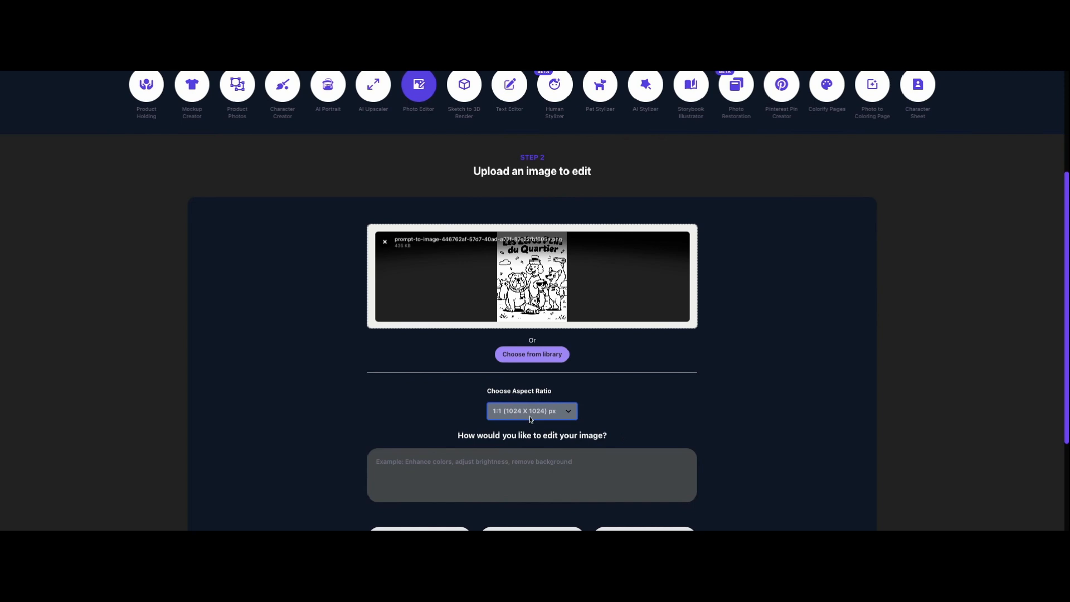
left_click(519, 505)
scroll(741, 423, "down", 3)
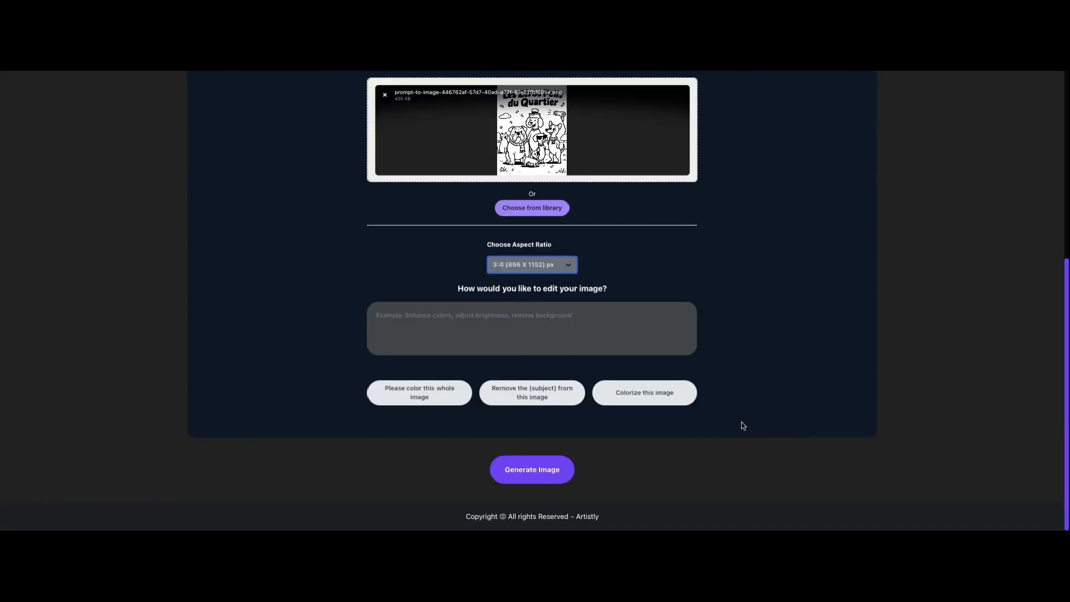
Step: Generate a color version of the cover with the preset instruction "Colorize this image"
left_click(661, 389)
left_click(549, 468)
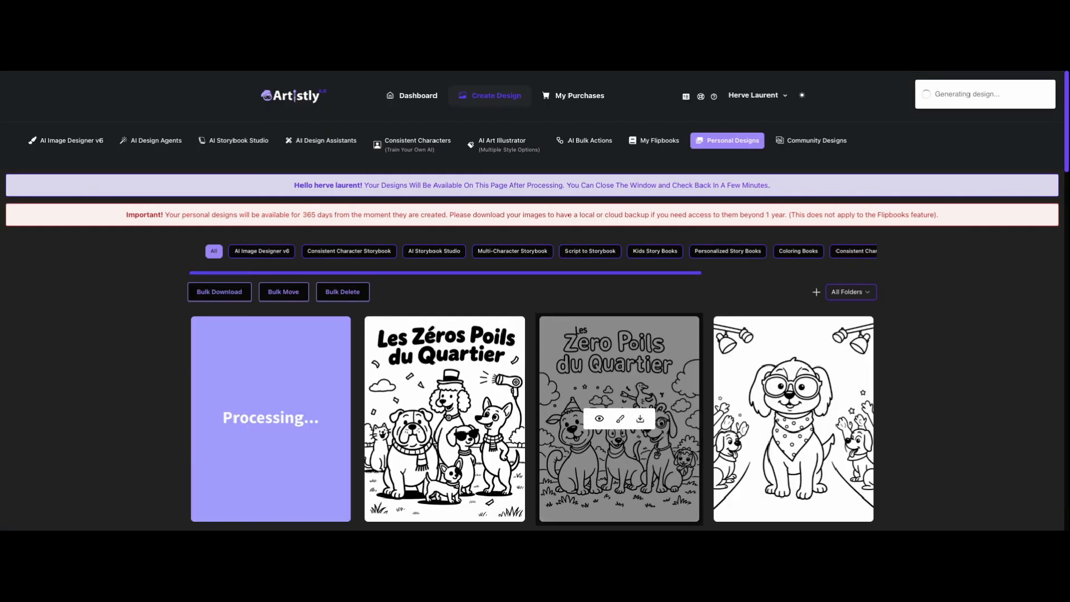
scroll(914, 393, "down", 2)
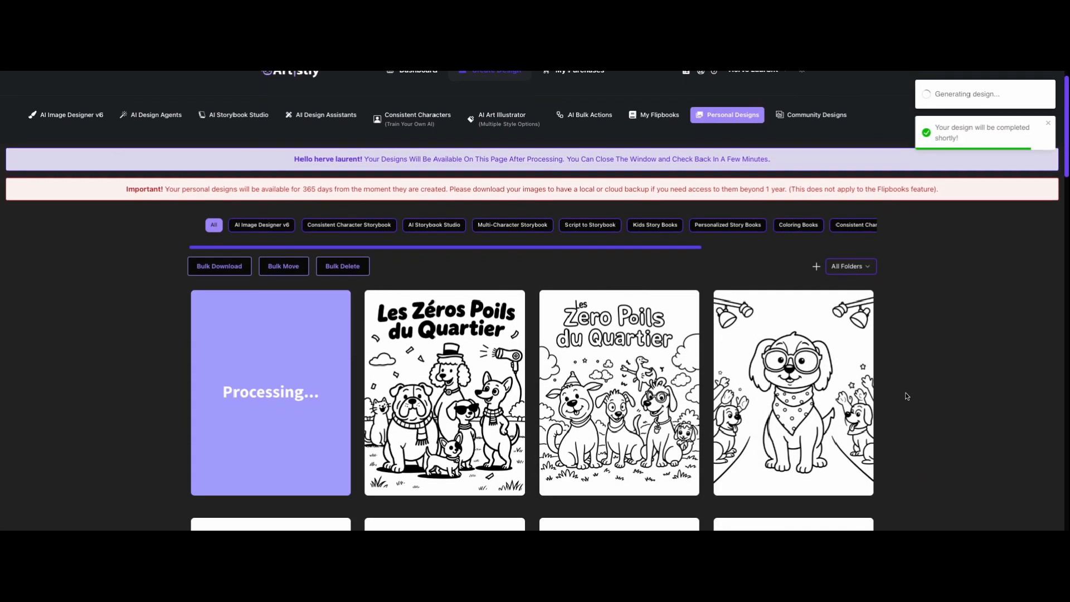
scroll(908, 396, "down", 2)
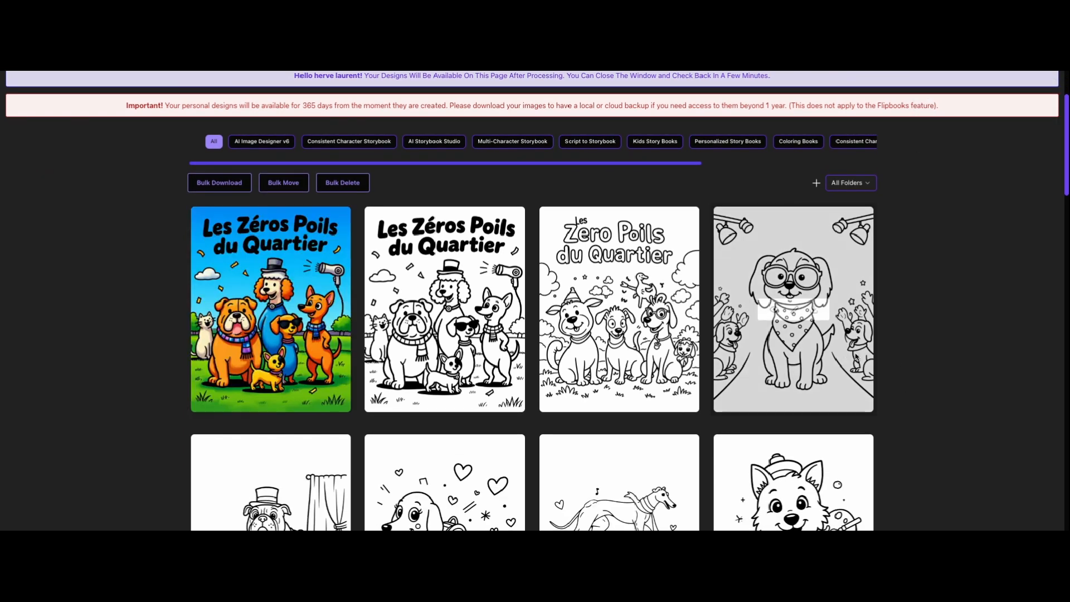
scroll(797, 334, "up", 3)
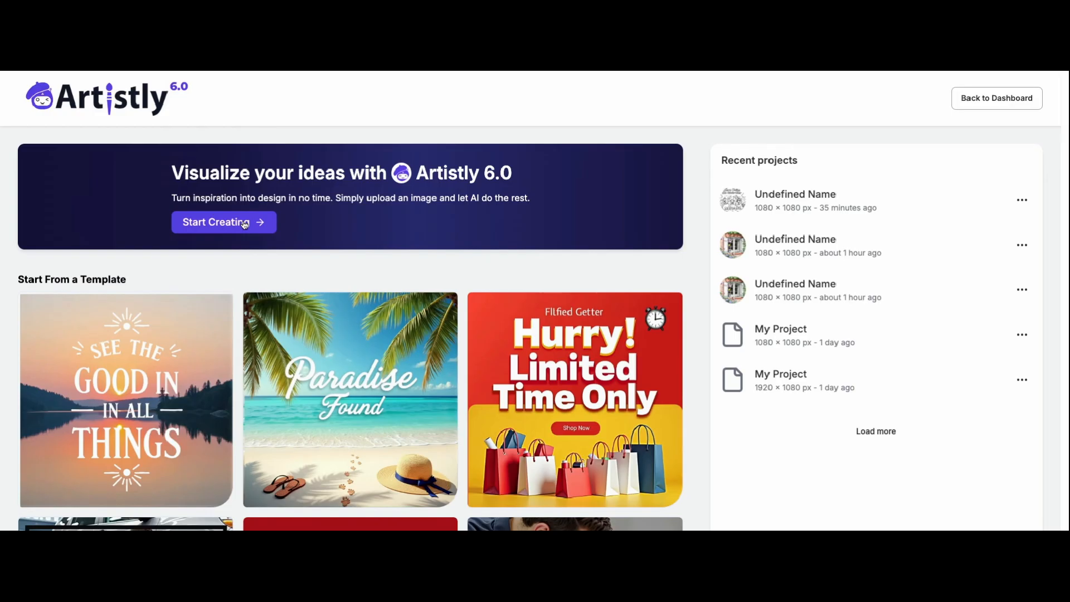
Step: Create a new Artistly 6.0 design project with a custom size of 896 x 1152
left_click(223, 222)
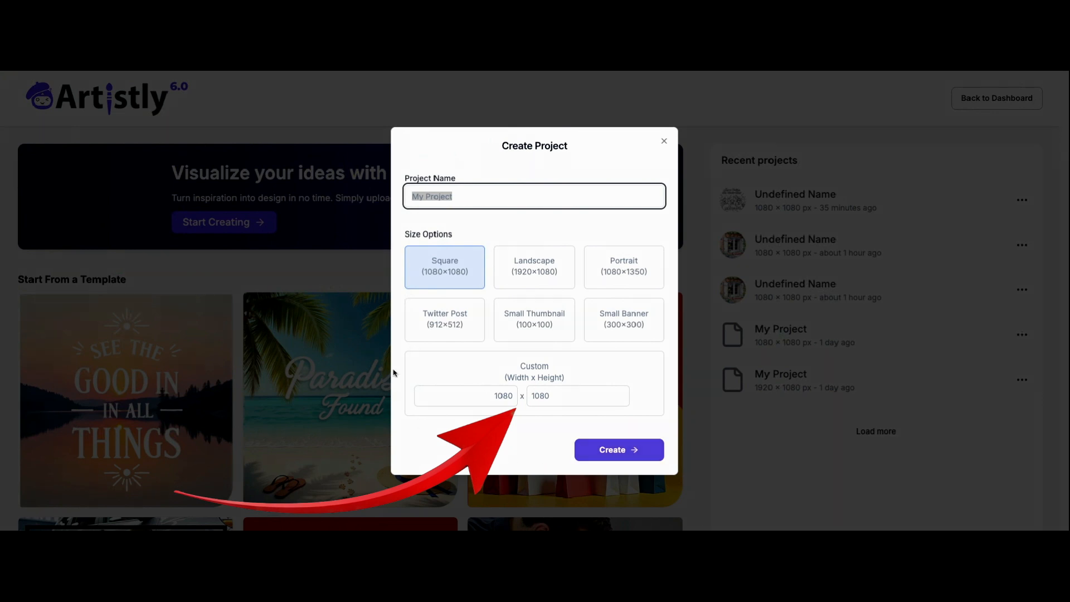
left_click(490, 396)
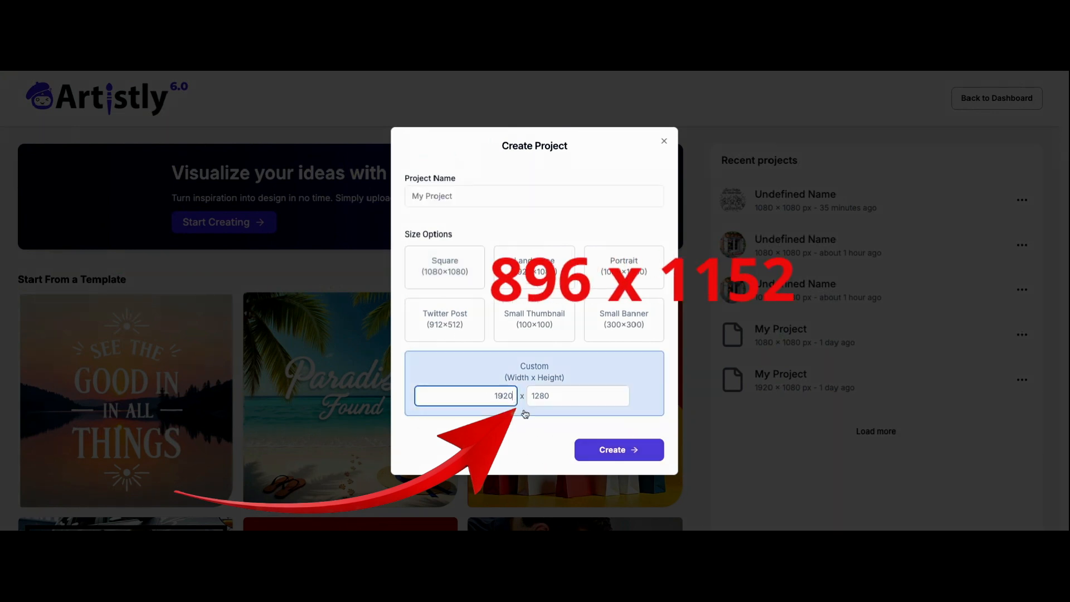
key("BackSpace")
key("BackSpace")
key("BackSpace")
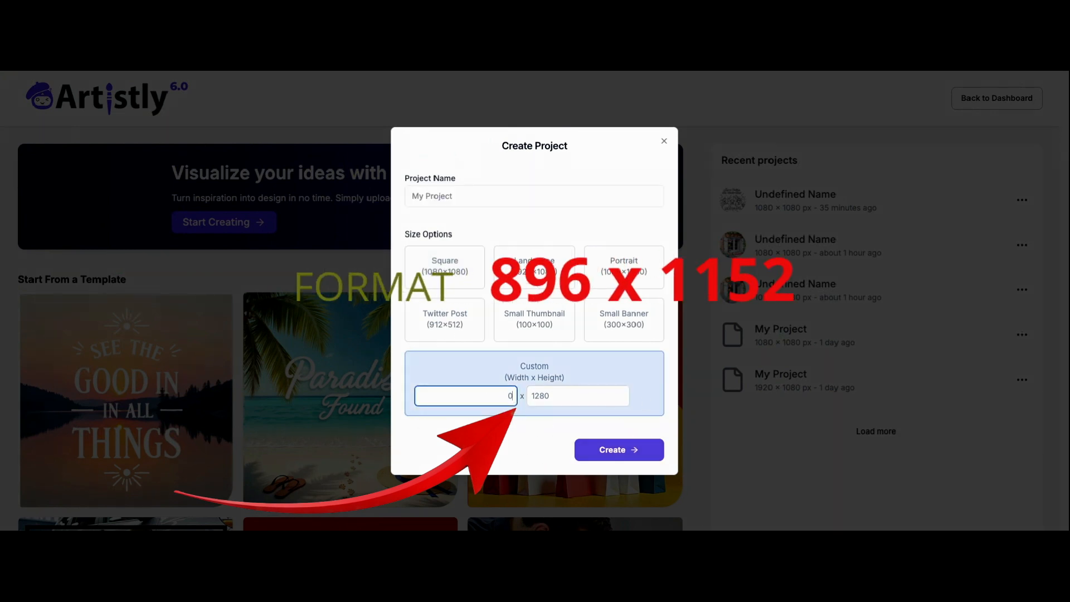
type("896")
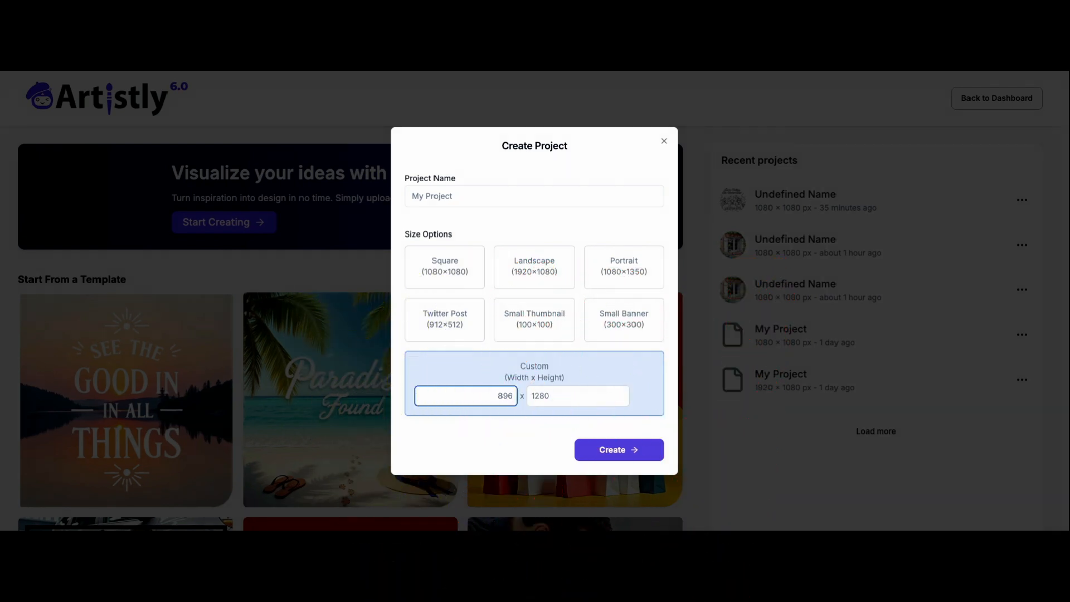
left_click(575, 398)
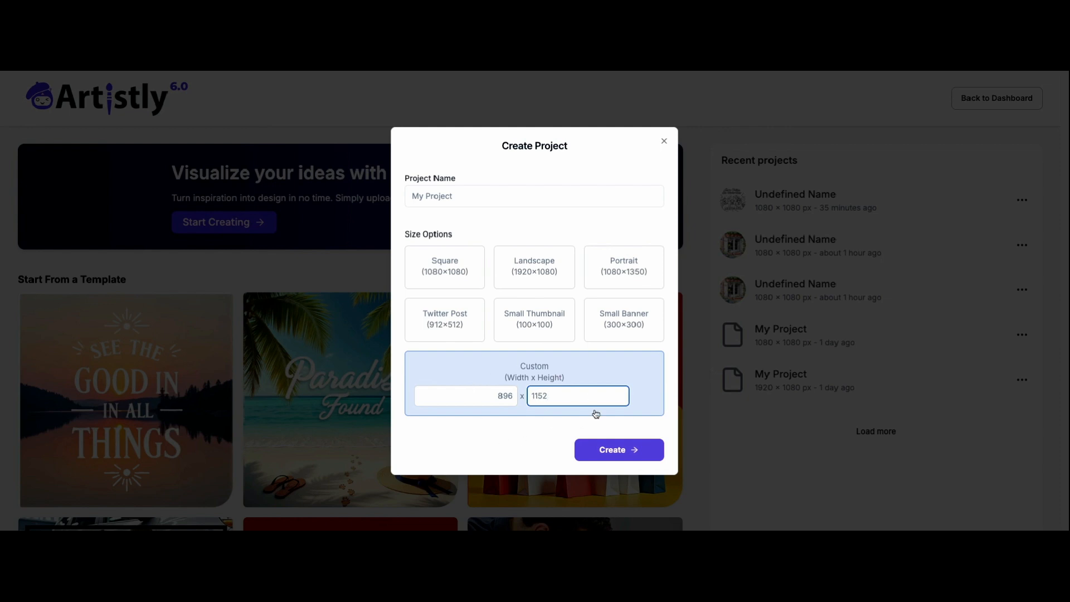
left_click(549, 70)
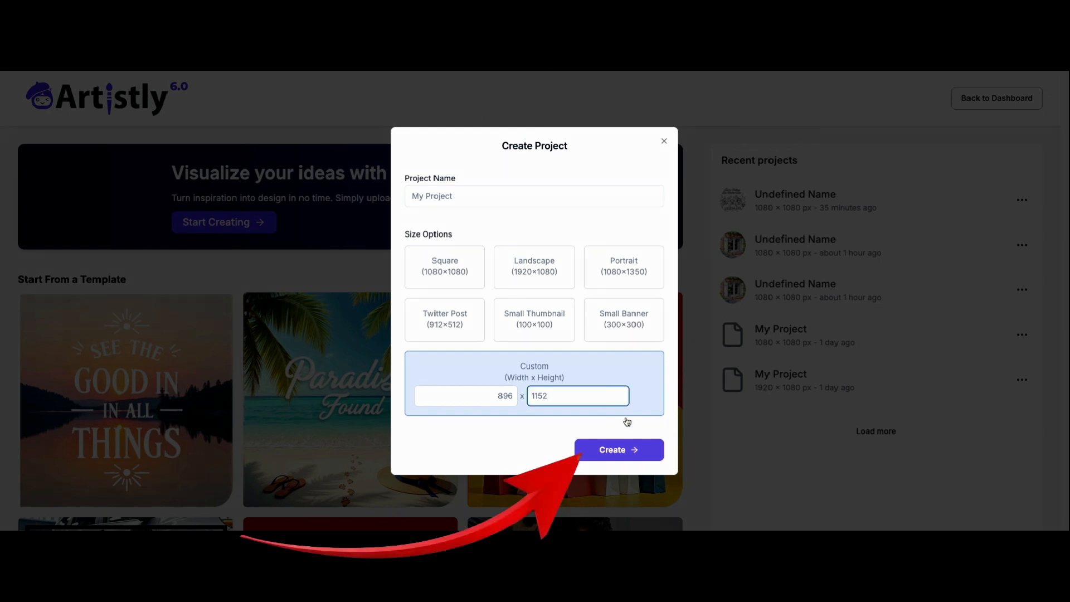
left_click(630, 458)
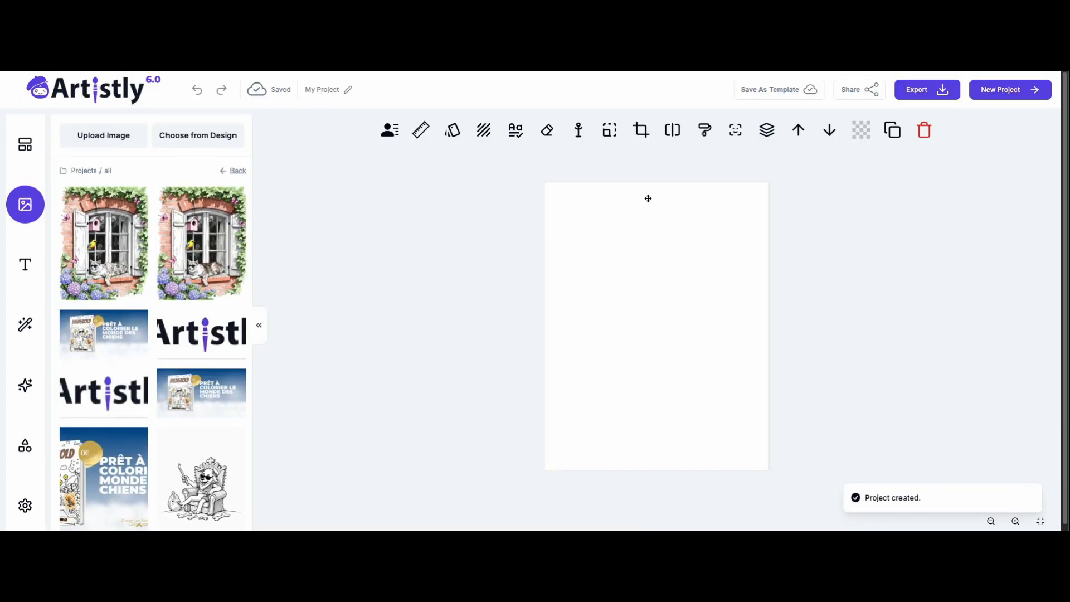
Step: Import the black-and-white "Les Zero Poils du Quartier" cover from the Artistly designs onto the project canvas
left_click(199, 136)
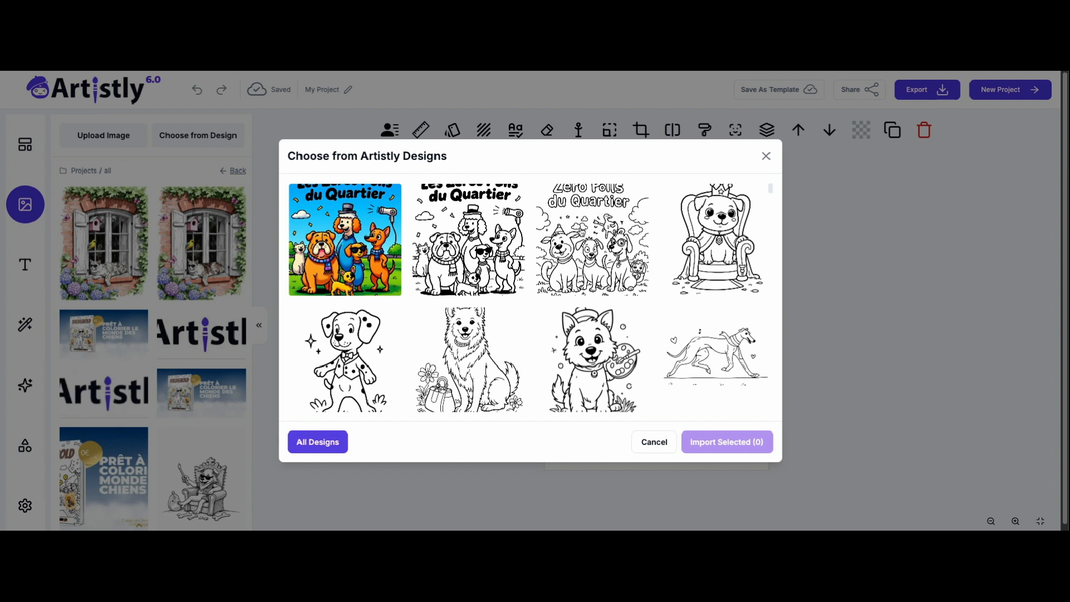
left_click(592, 240)
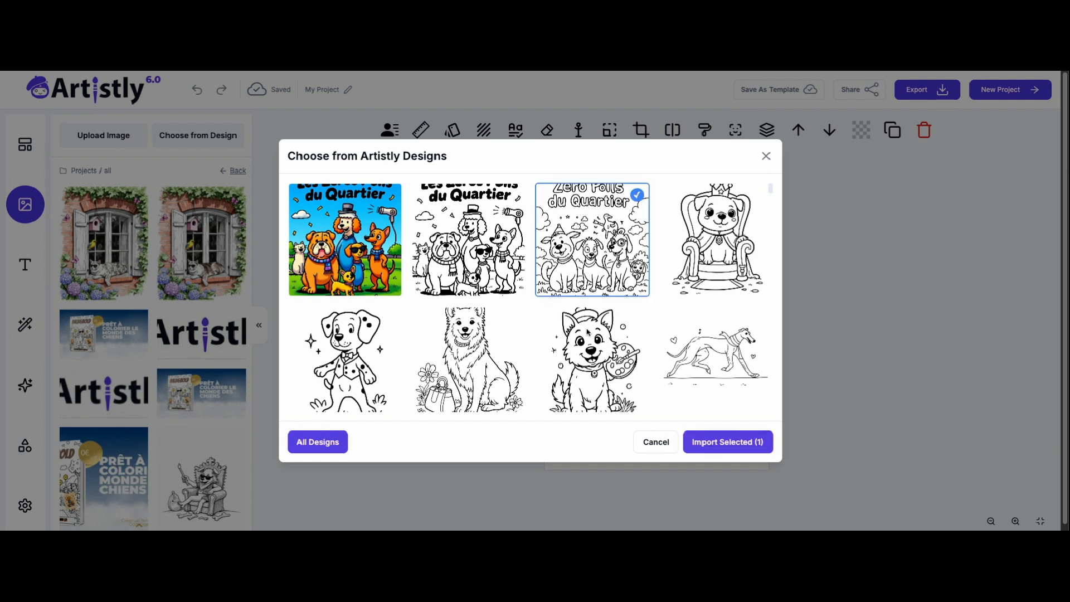
left_click(723, 446)
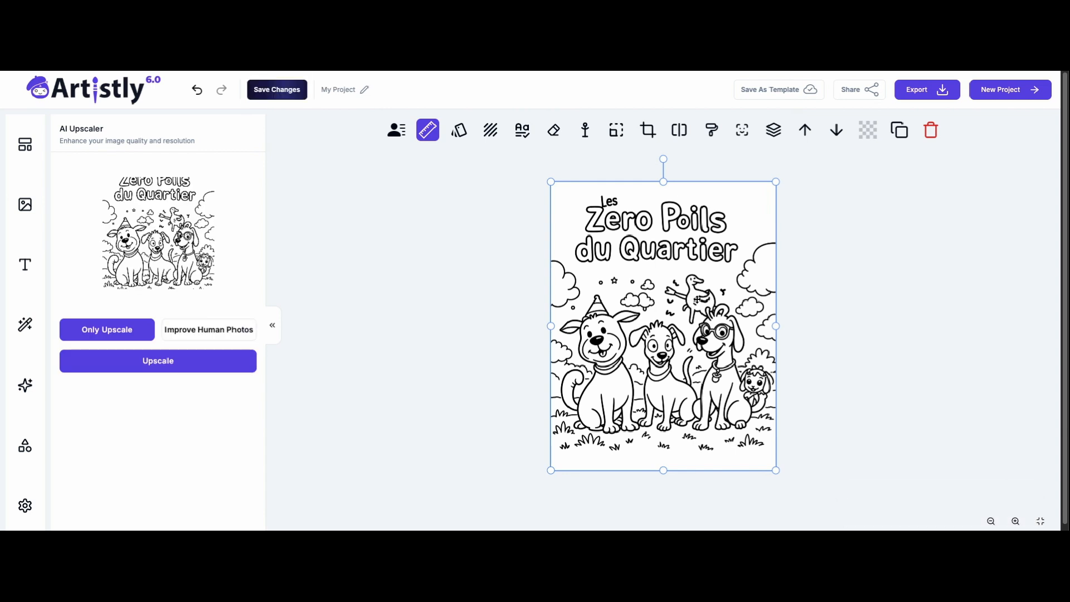
Step: Erase the small figure floating above the dogs with the Object Remover and add the cleaned cover to the canvas
left_click(557, 133)
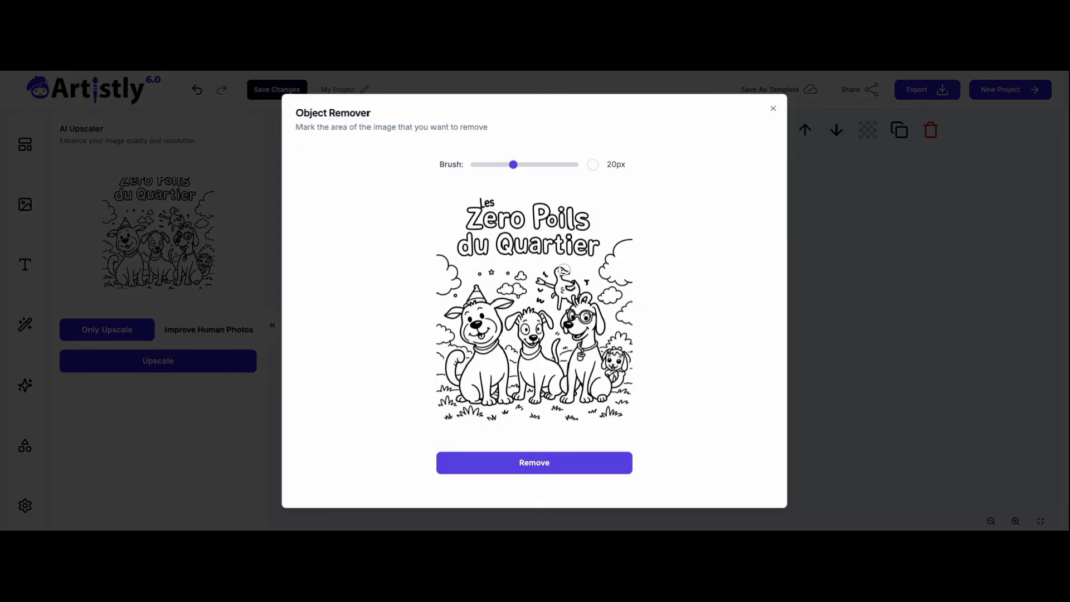
mouse_move(565, 273)
left_mouse_down()
mouse_move(539, 281)
mouse_move(557, 305)
mouse_move(576, 287)
mouse_move(566, 280)
mouse_move(579, 285)
mouse_move(562, 286)
mouse_move(556, 270)
mouse_move(565, 295)
mouse_move(572, 286)
mouse_move(566, 303)
mouse_move(540, 291)
mouse_move(551, 274)
left_mouse_up()
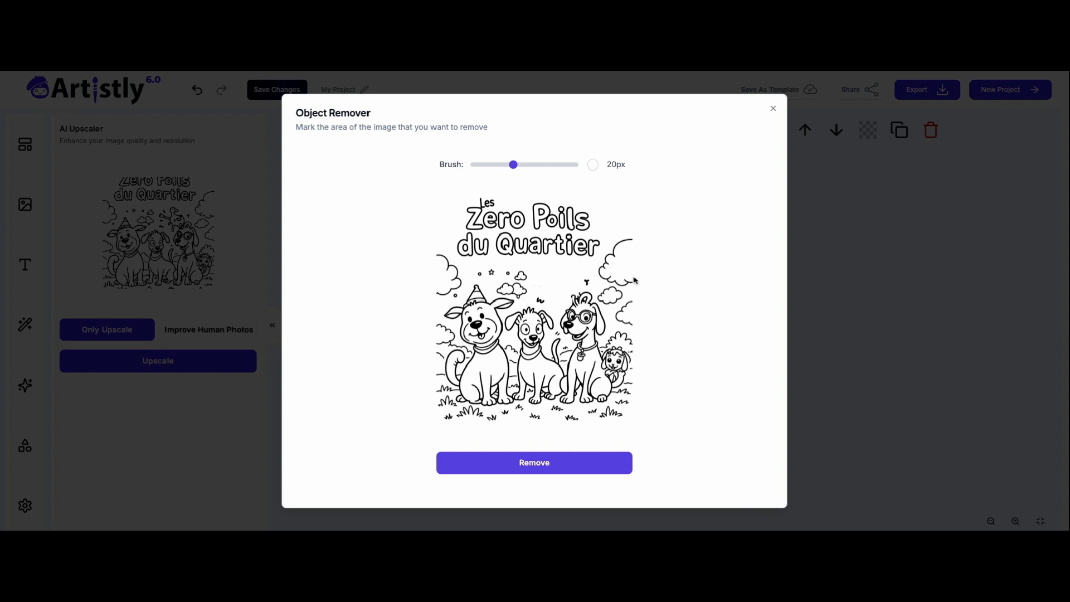
left_click(588, 462)
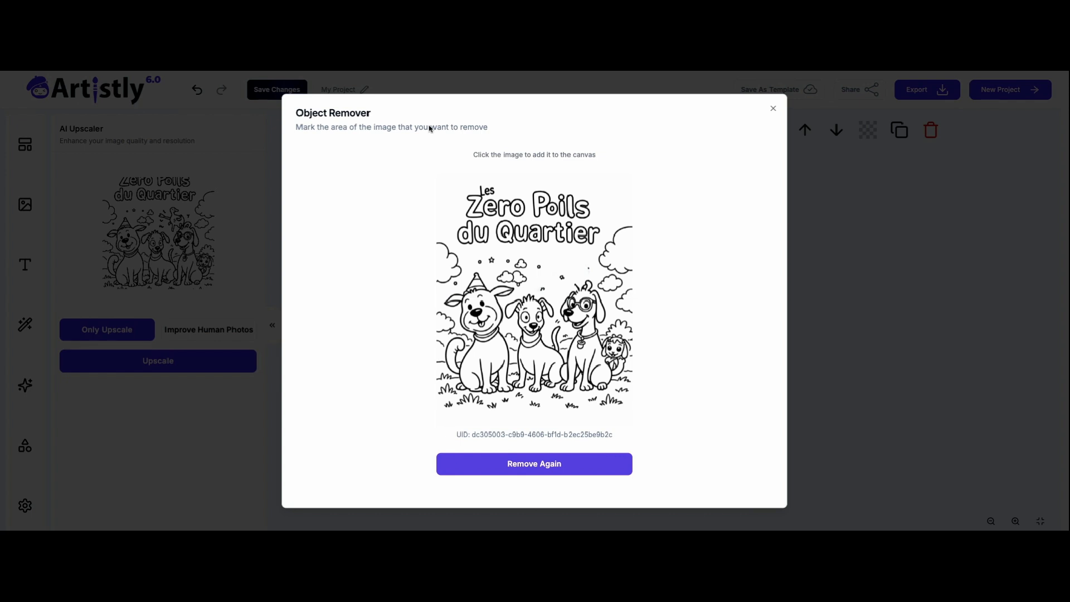
left_click(535, 293)
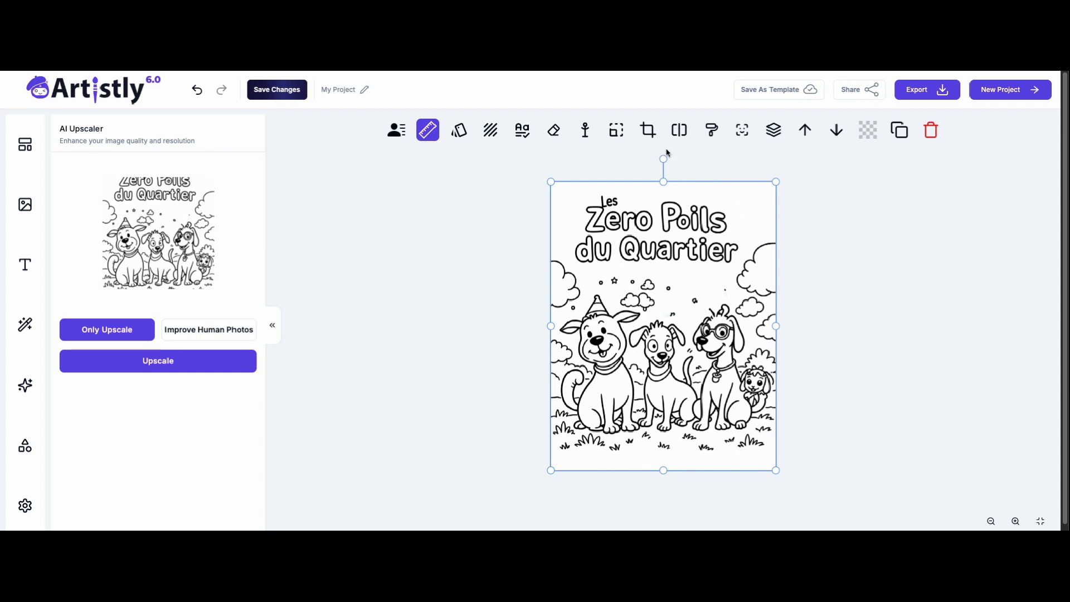
Step: Extract the cover's text into editable text with the Text Editor and correct the title word "Zero" to "Zéro"
left_click(523, 133)
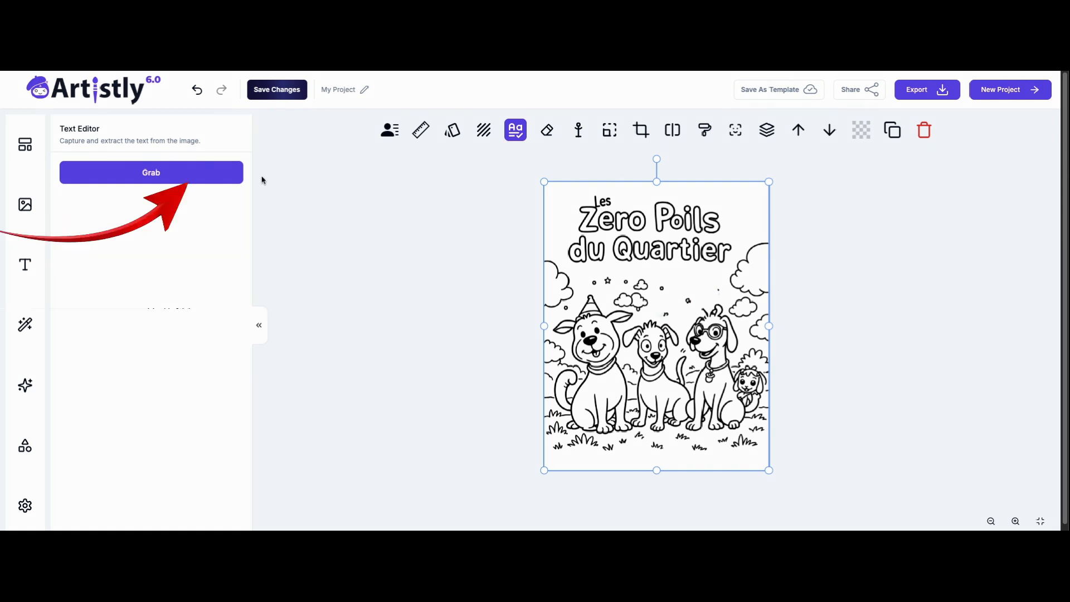
left_click(227, 174)
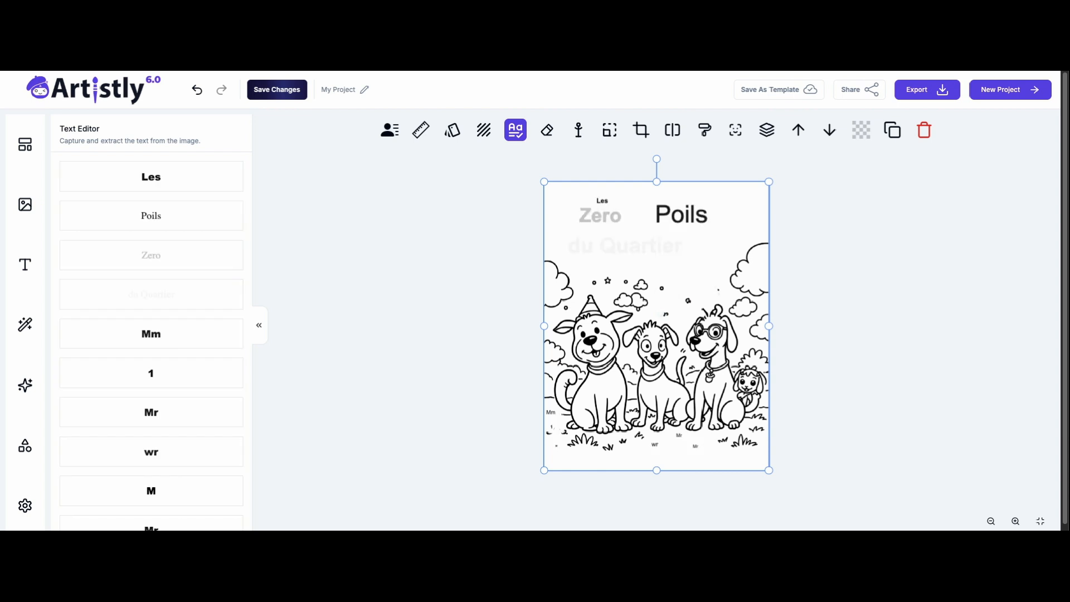
double_click(599, 219)
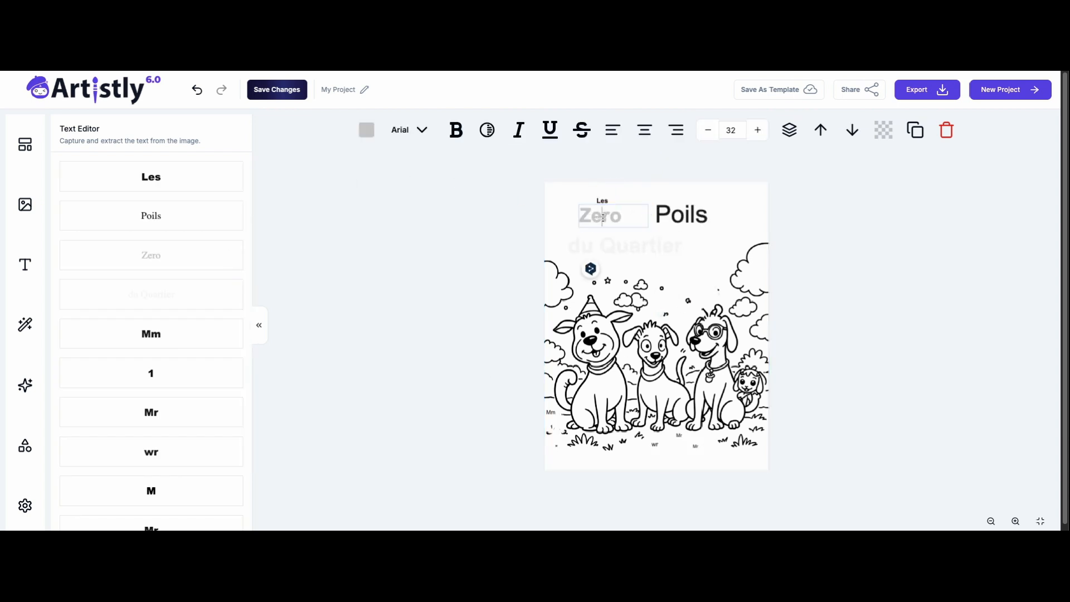
key("BackSpace")
type("é")
left_click(808, 180)
left_click(576, 215)
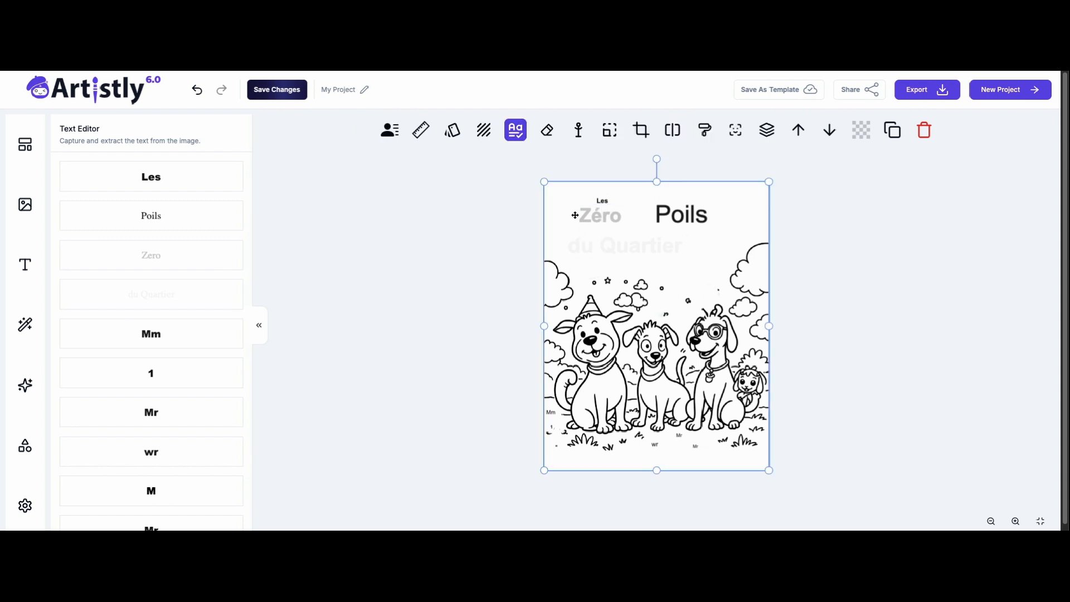
left_click(603, 201)
left_click_drag(616, 207, 573, 195)
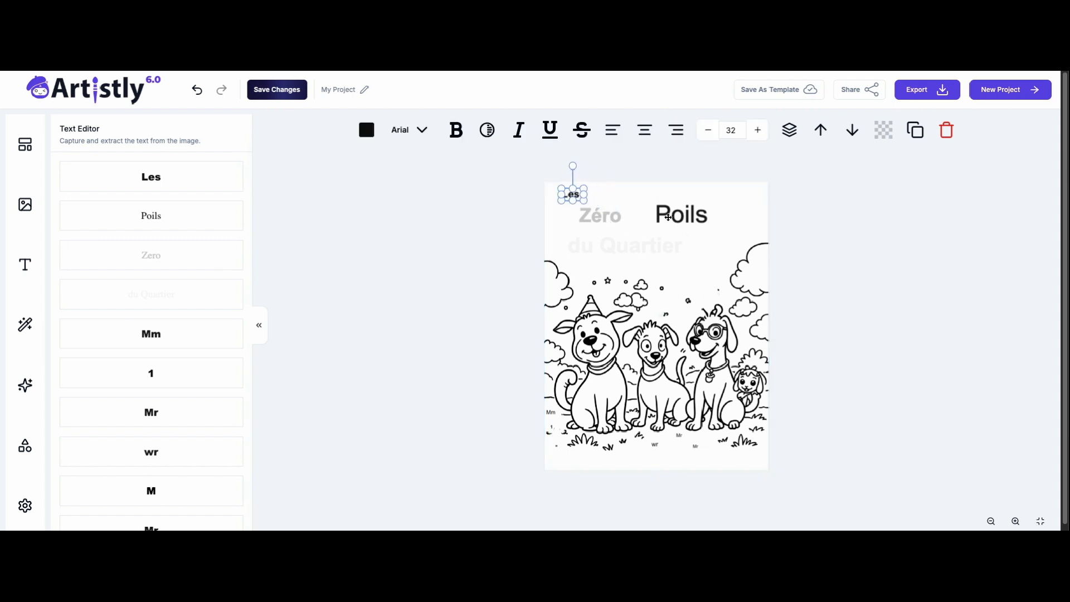
left_click(611, 217)
Step: Replace the extracted word "Poils" with the full title "Les Zéros Poils du Quartier"
left_click(686, 219)
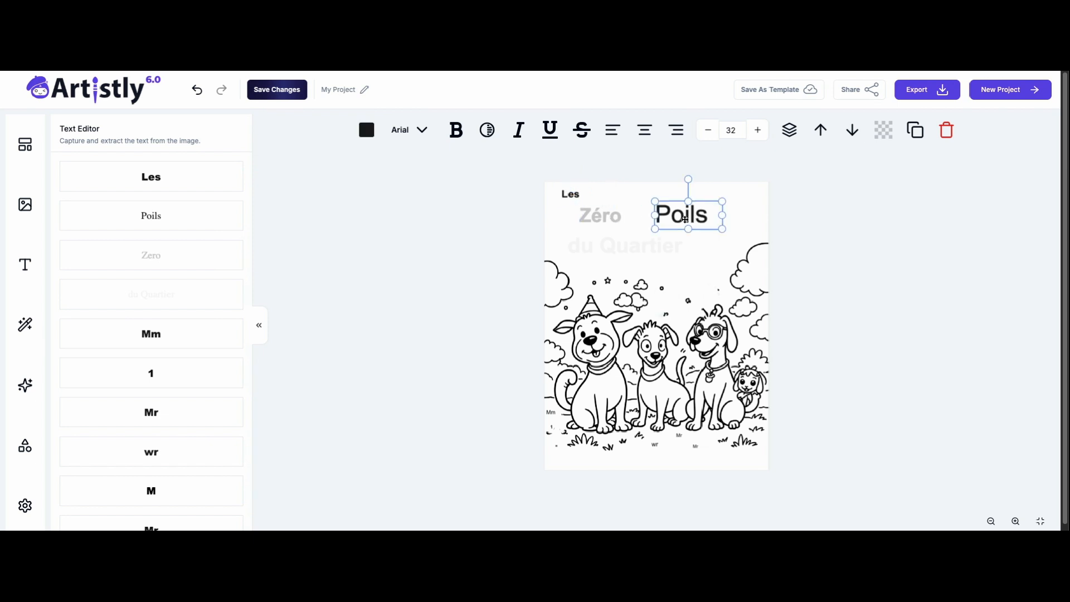
left_click(680, 218)
double_click(680, 216)
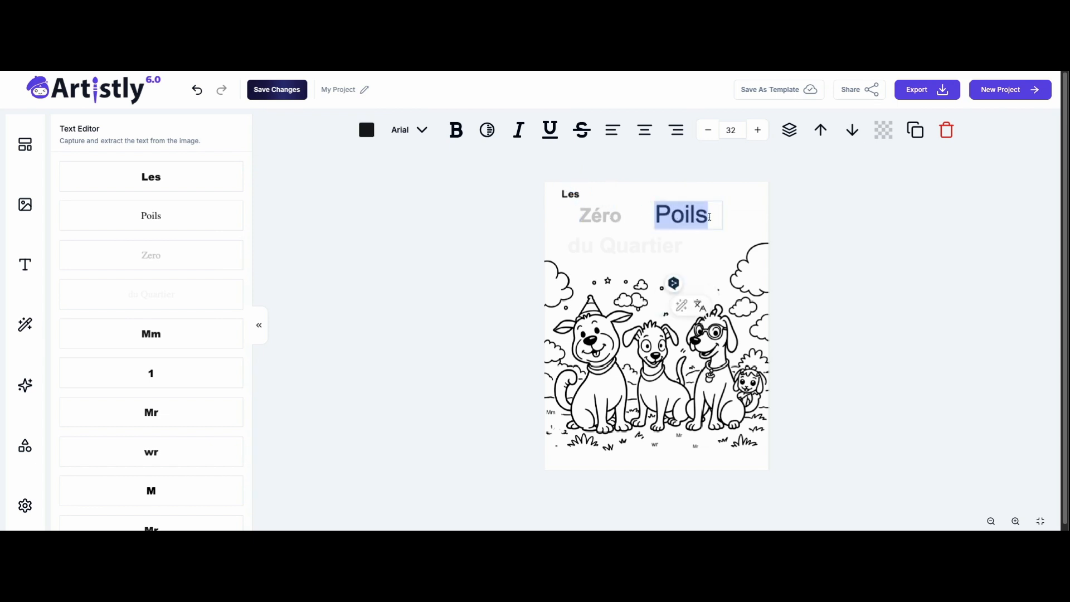
key("BackSpace")
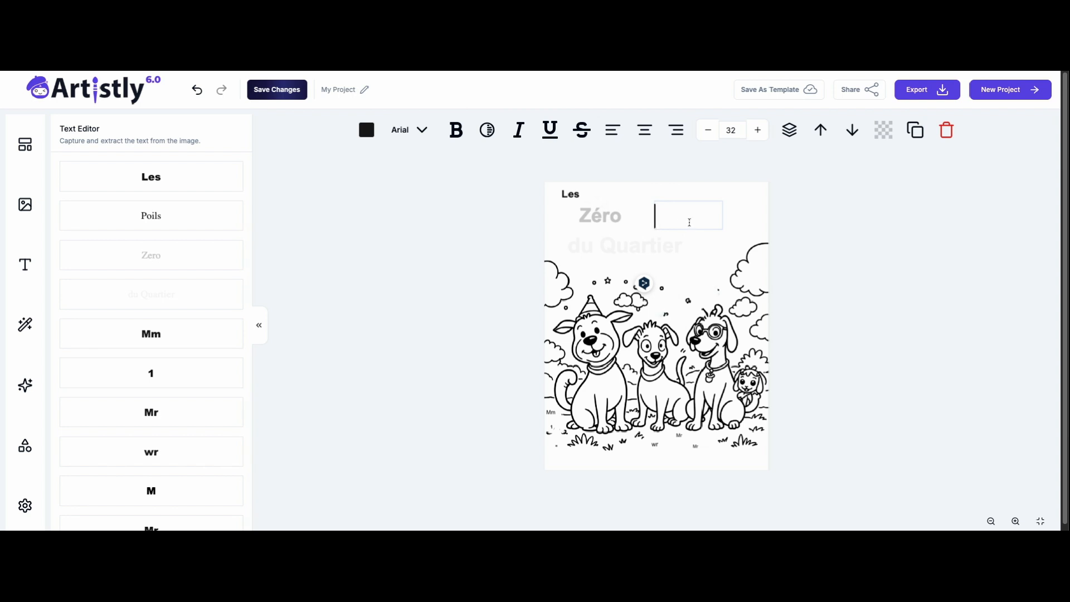
type("Les Zéros Poils du Quartier")
left_click(752, 231)
Step: Delete the separate "du Quartier", "Zéro" and "Les" text elements from the cover
left_click(689, 254)
left_click_drag(653, 246, 628, 251)
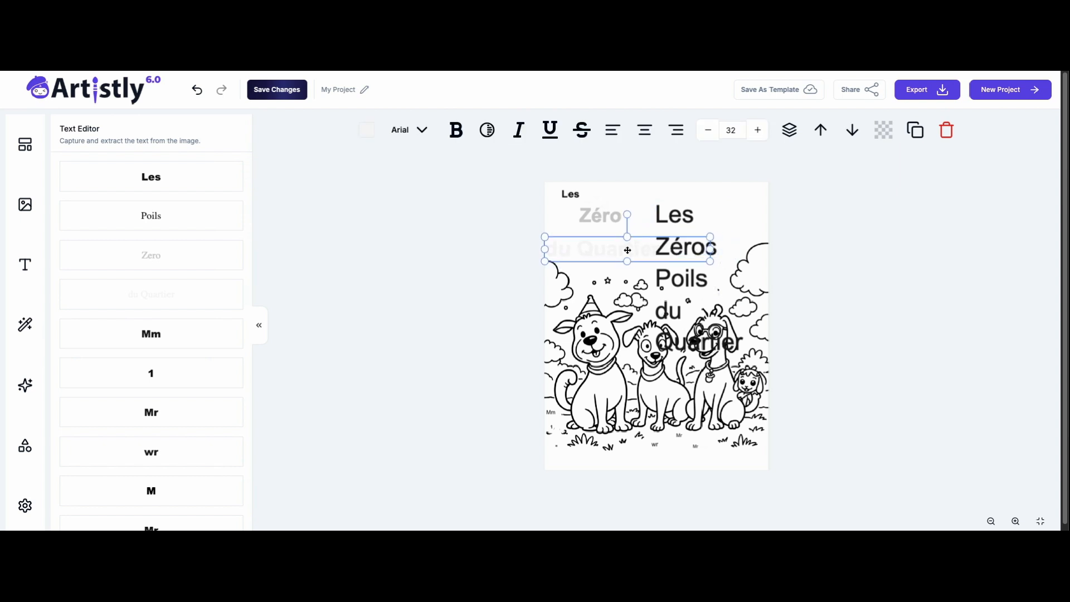
key("Delete")
left_click(606, 218)
key("Delete")
left_click(578, 194)
key("Delete")
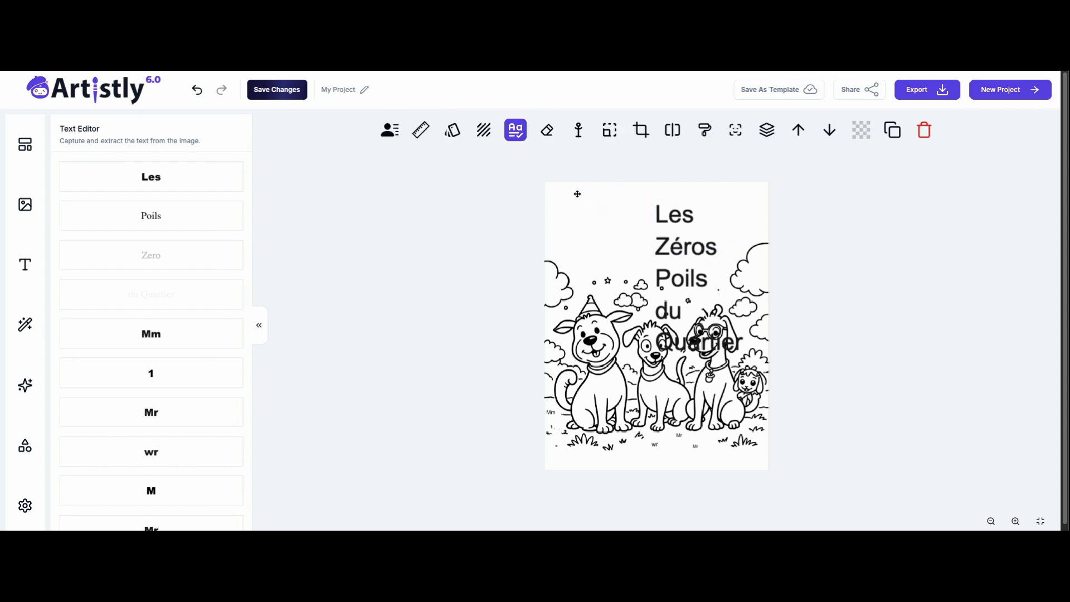
Step: Widen and scale the title box so the title fits on one line, and position it above the dogs
left_click_drag(692, 273, 774, 264)
left_click_drag(690, 224, 667, 252)
left_click_drag(557, 275, 627, 238)
left_click_drag(736, 241, 750, 212)
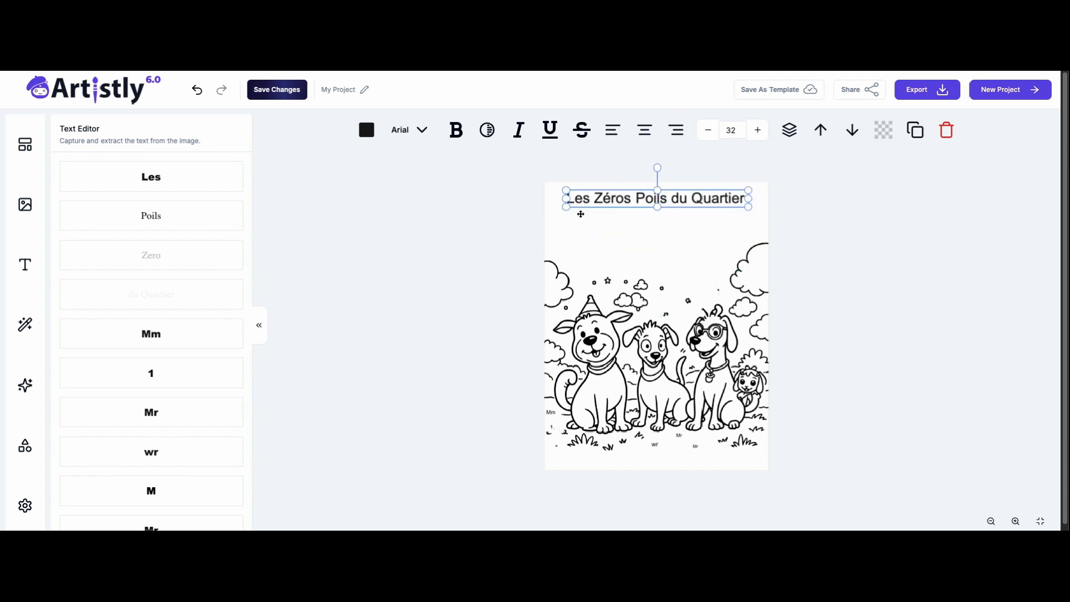
left_click_drag(566, 211, 548, 212)
left_click_drag(655, 200, 667, 217)
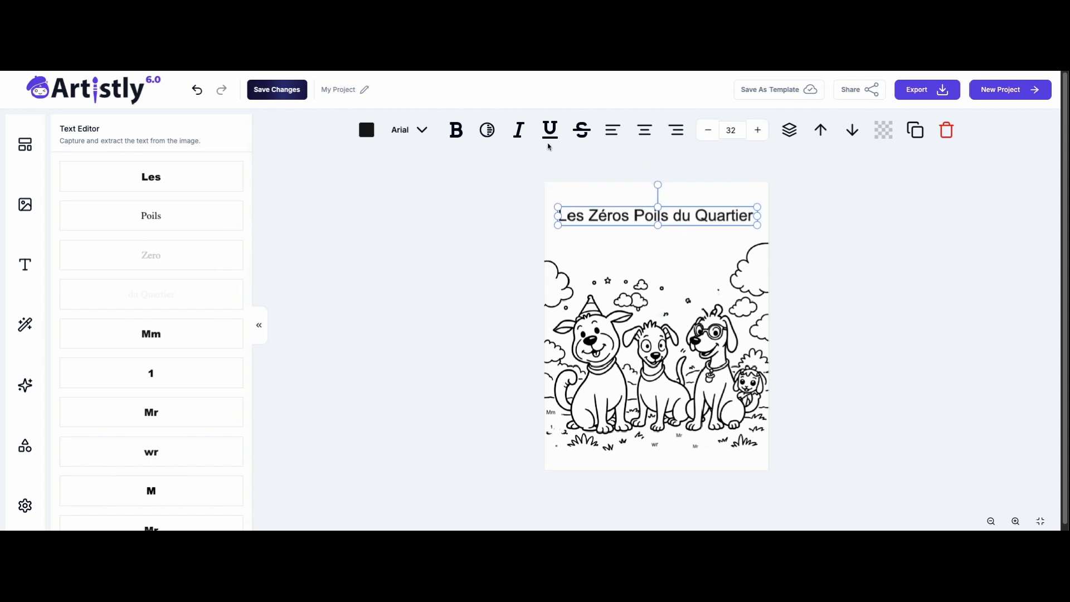
Step: Try Bangers and Bookman on the title, settle on bold Comic Sans MS, and widen the box to keep one line
left_click(415, 133)
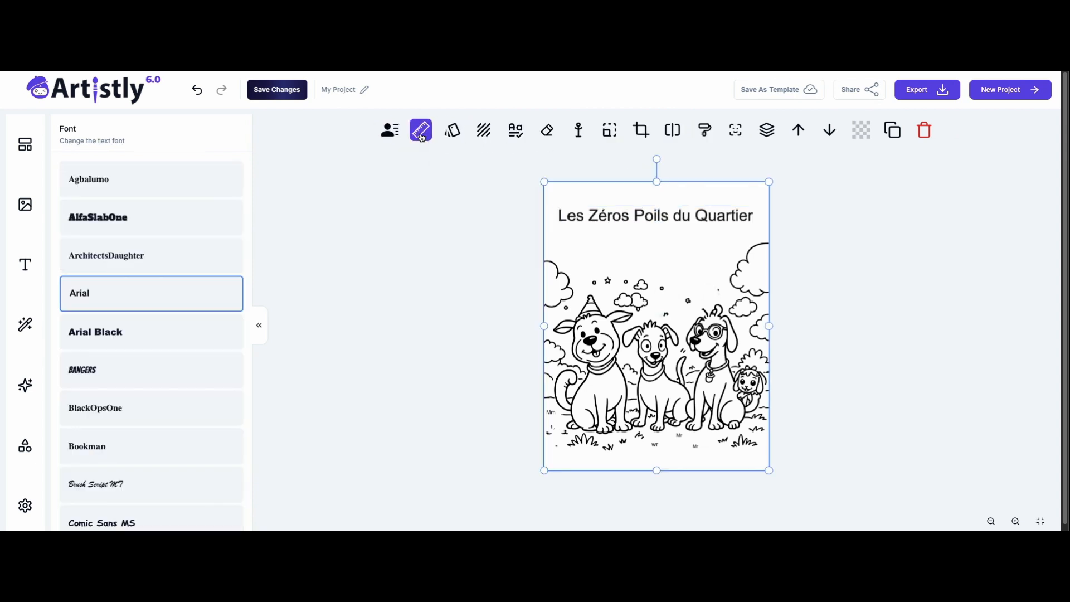
left_click(592, 215)
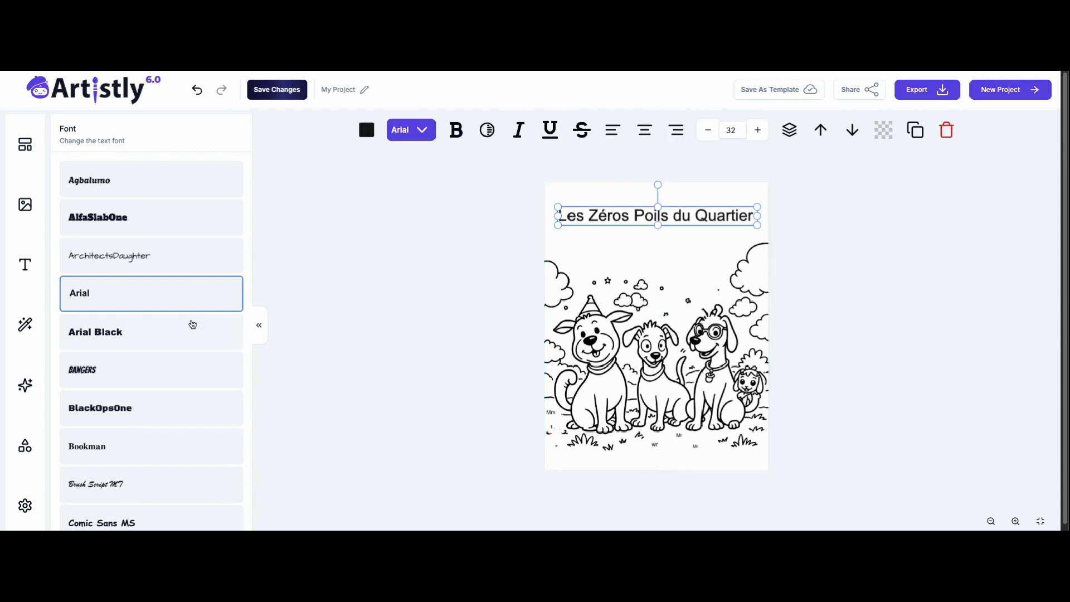
left_click(121, 372)
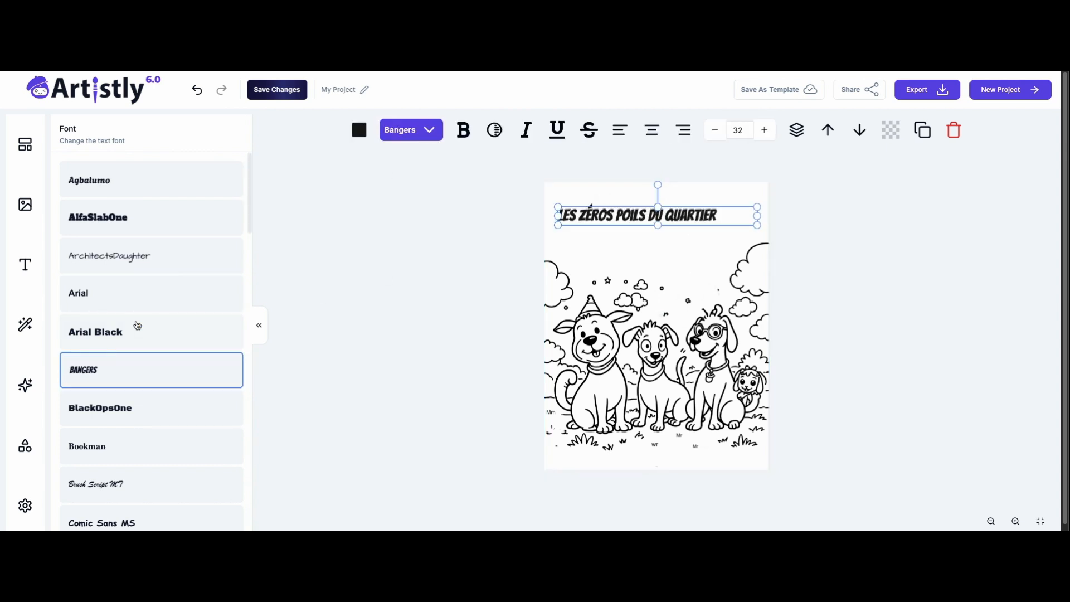
scroll(136, 329, "down", 5)
left_click(99, 194)
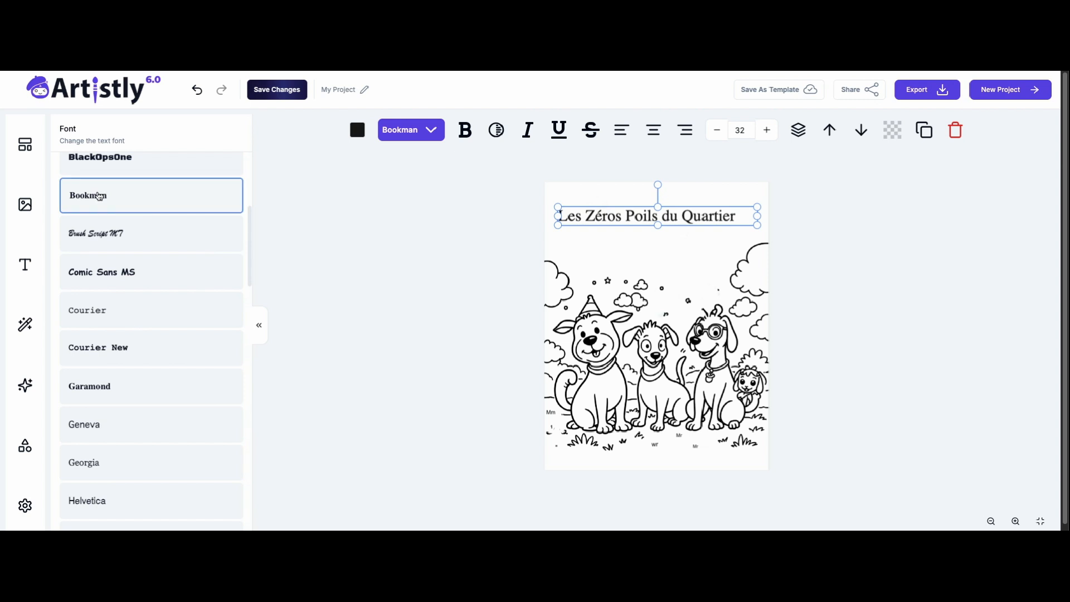
left_click(106, 283)
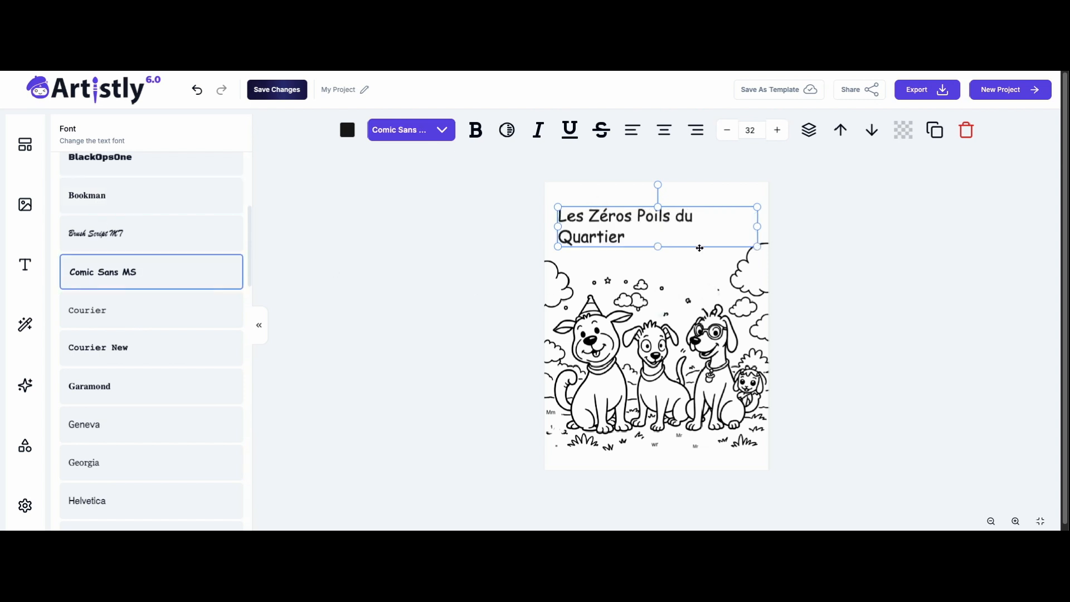
mouse_move(759, 247)
left_mouse_down()
mouse_move(777, 247)
mouse_move(803, 287)
mouse_move(703, 237)
mouse_move(730, 223)
mouse_move(753, 243)
left_mouse_up()
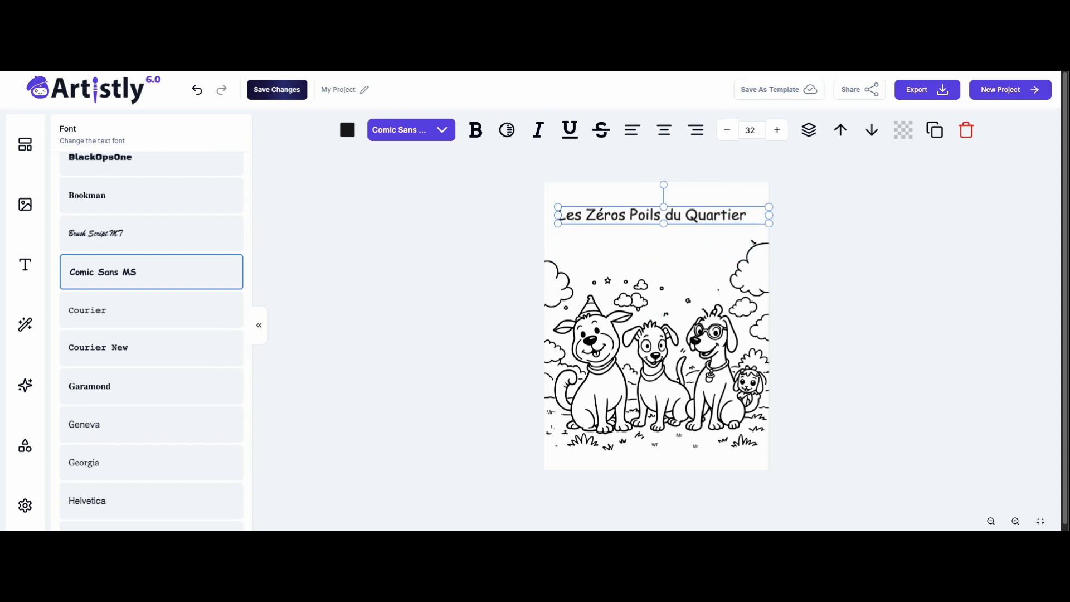
left_click(475, 130)
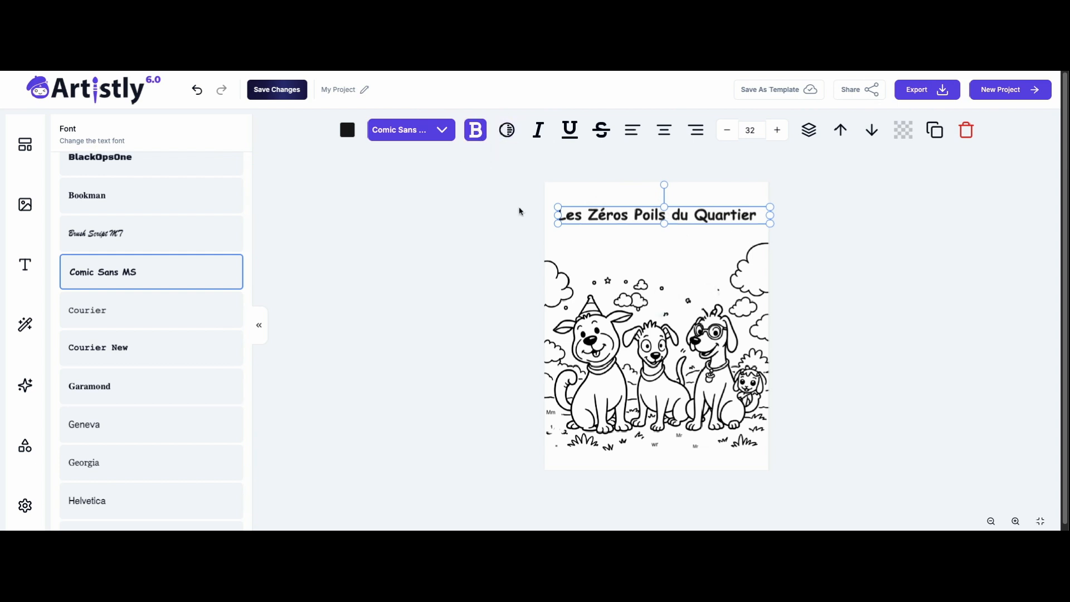
Step: Stretch the title's letters taller and adjust its width and position to center it above the dogs
left_click_drag(665, 224, 666, 231)
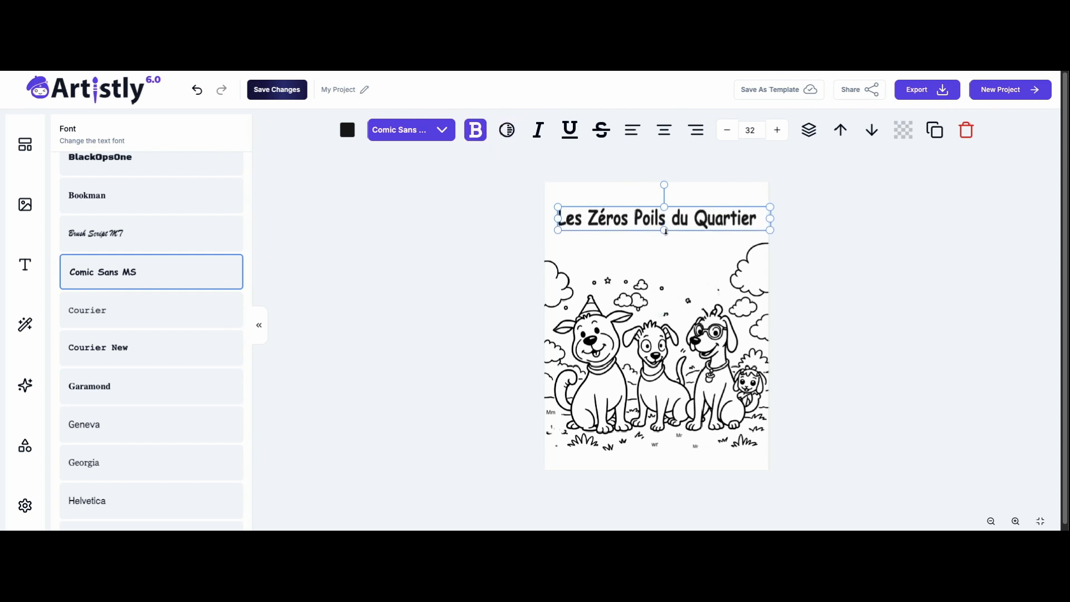
left_click_drag(559, 218, 564, 218)
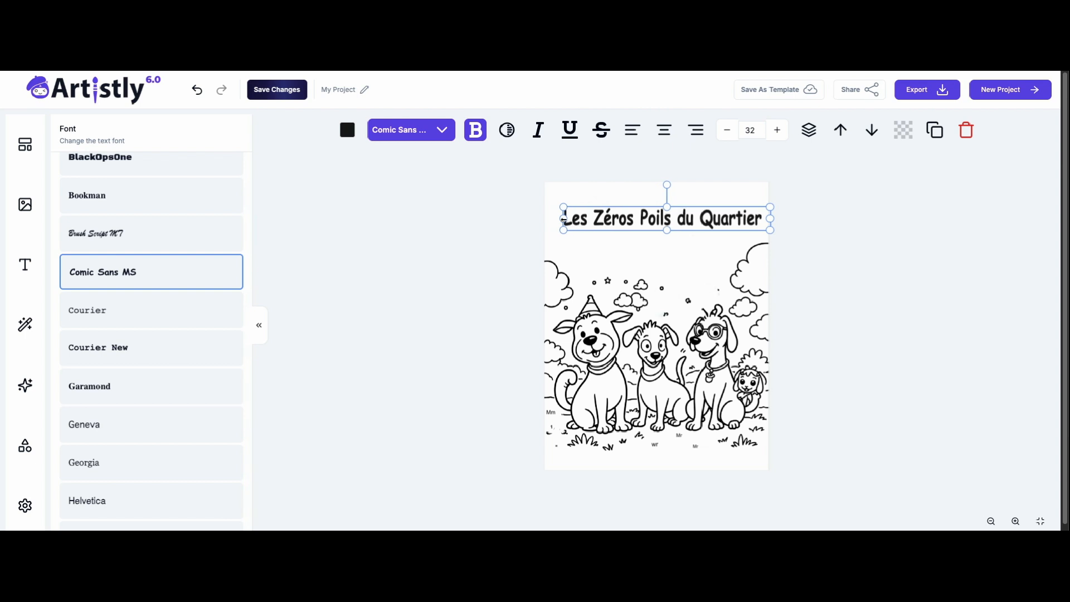
left_click_drag(689, 222, 681, 222)
left_click_drag(760, 208, 723, 217)
left_click_drag(661, 234, 661, 239)
left_click(831, 228)
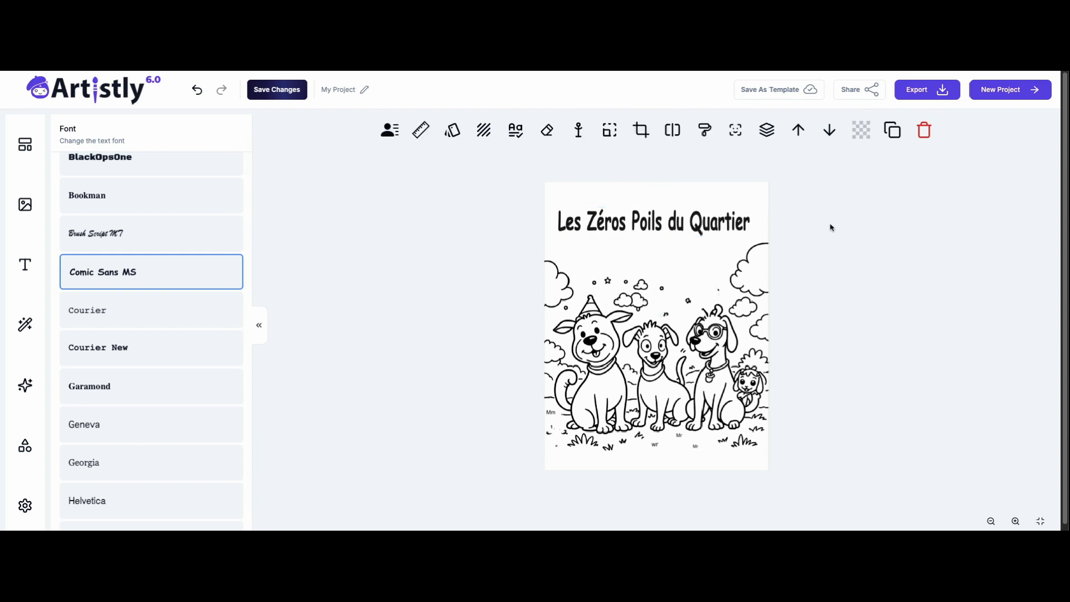
left_click(686, 228)
left_click_drag(556, 225, 560, 224)
left_click(768, 232)
left_click(669, 226)
left_click(819, 221)
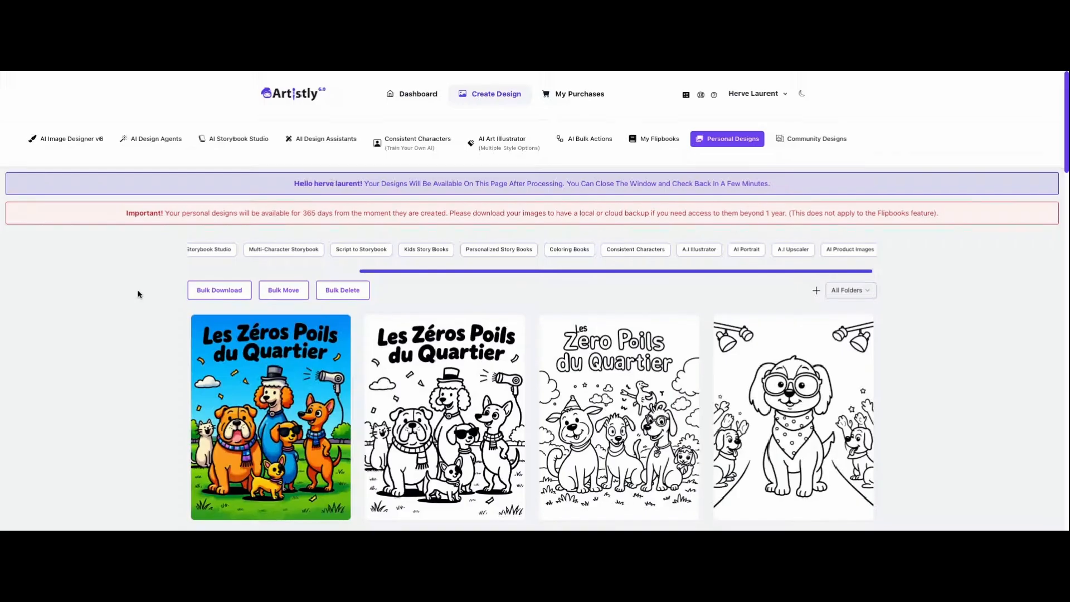
Step: Open the Photo Editor design assistant and load the dachshund coloring page from the media library
scroll(128, 293, "down", 1)
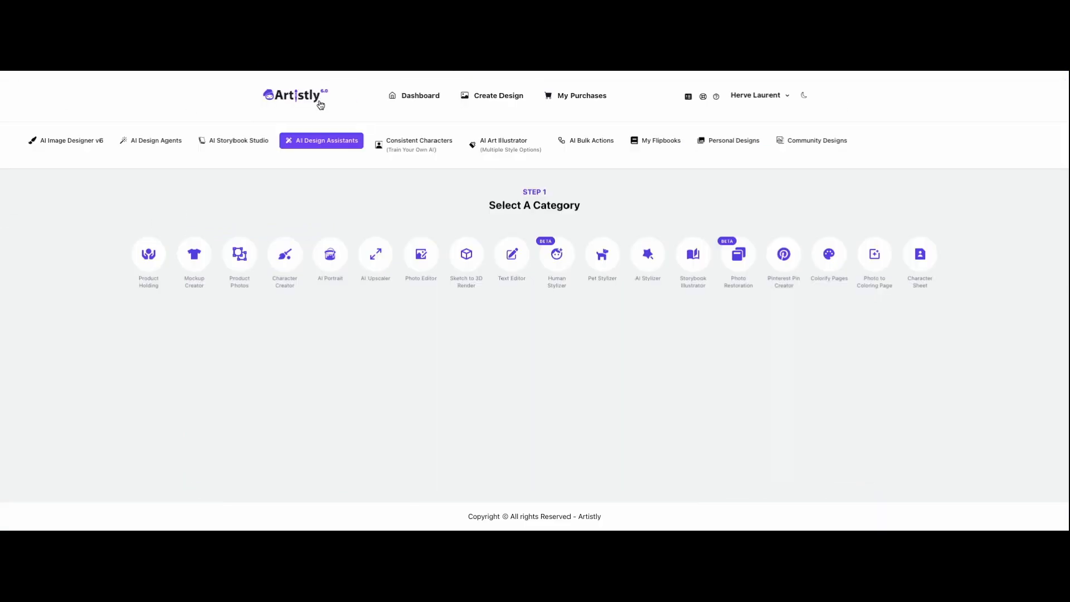
left_click(430, 265)
scroll(572, 397, "down", 1)
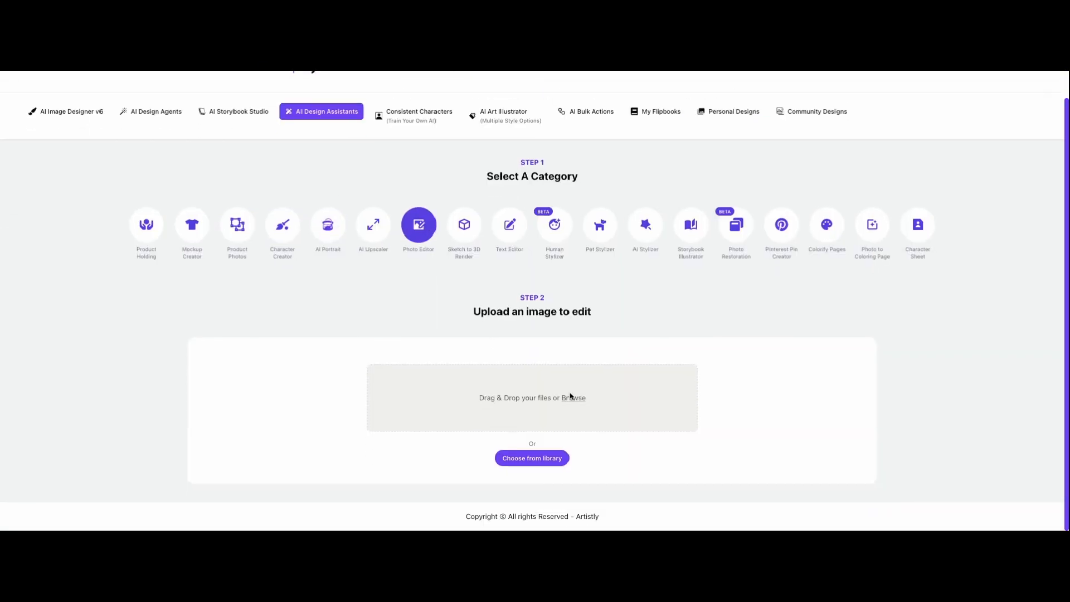
left_click(543, 458)
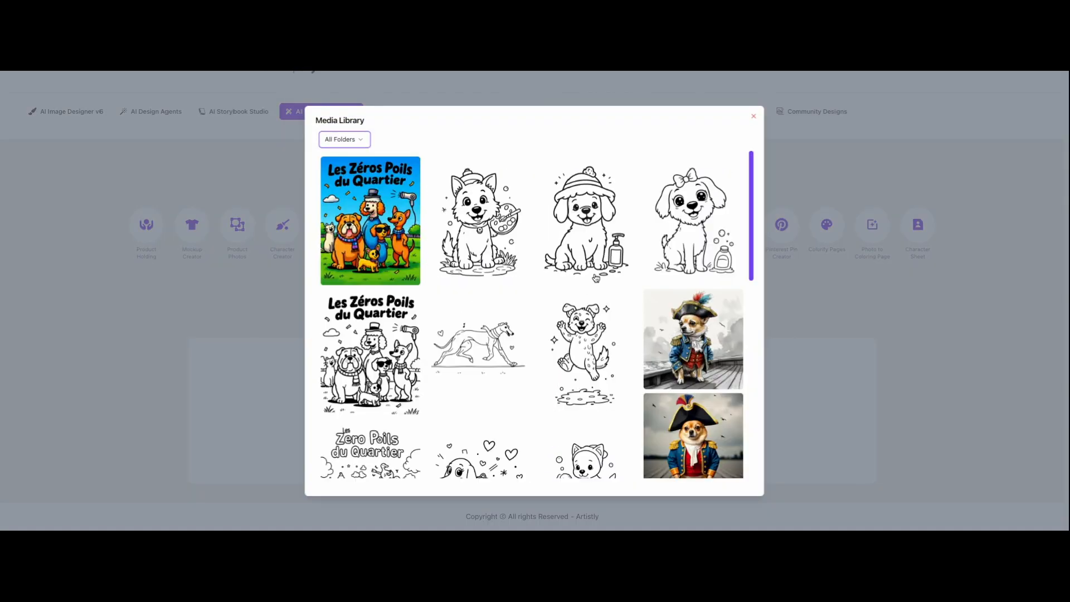
scroll(595, 304, "down", 1)
left_click(480, 446)
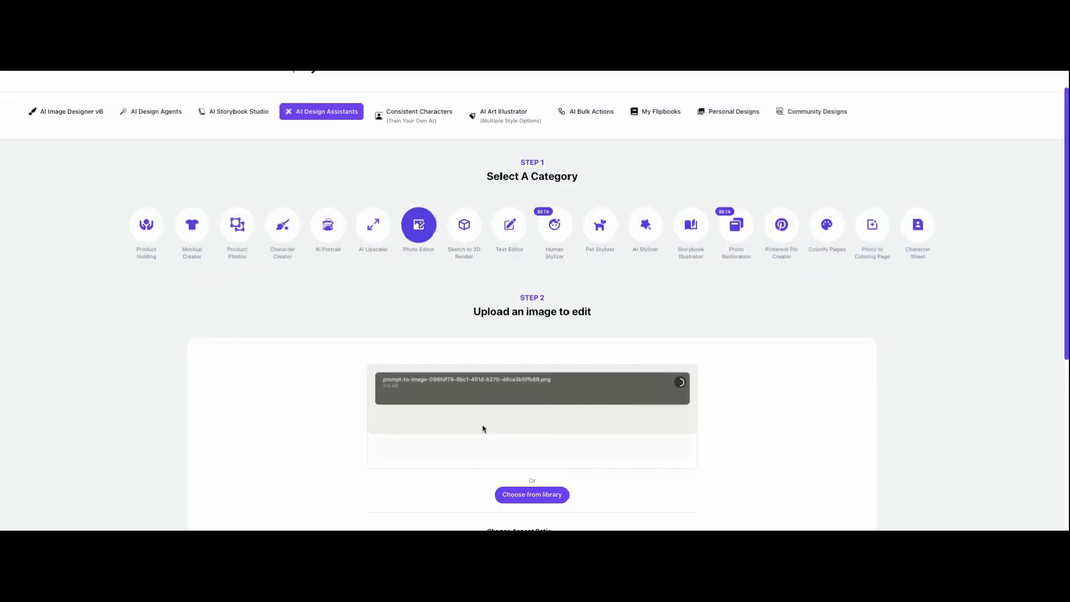
Step: Generate a color version of the dachshund page in a portrait aspect ratio with the prompt "Colorize this image"
scroll(745, 377, "down", 5)
left_click(641, 397)
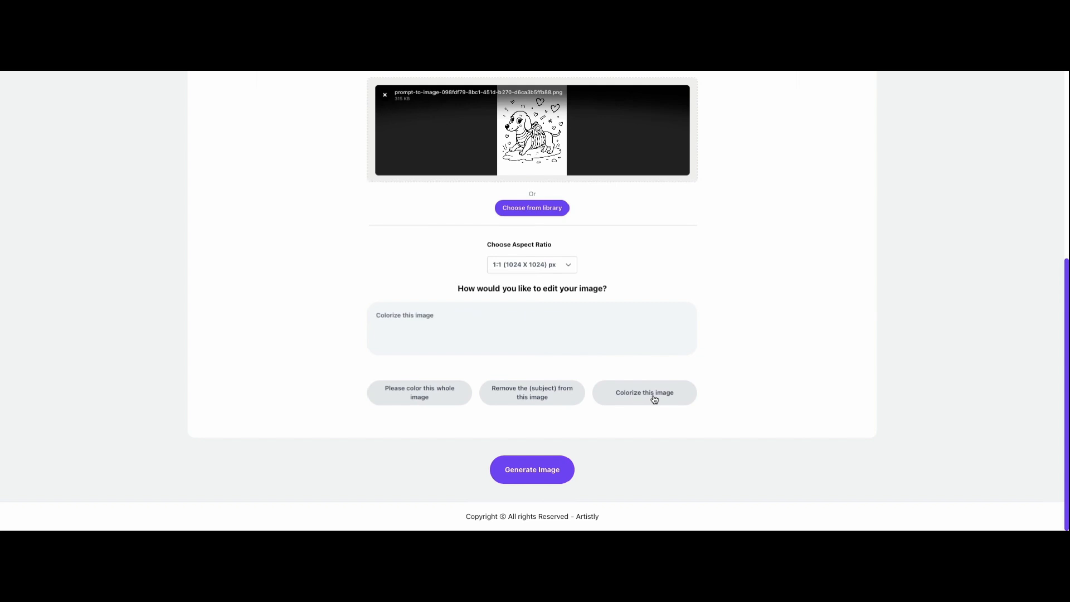
left_click(535, 269)
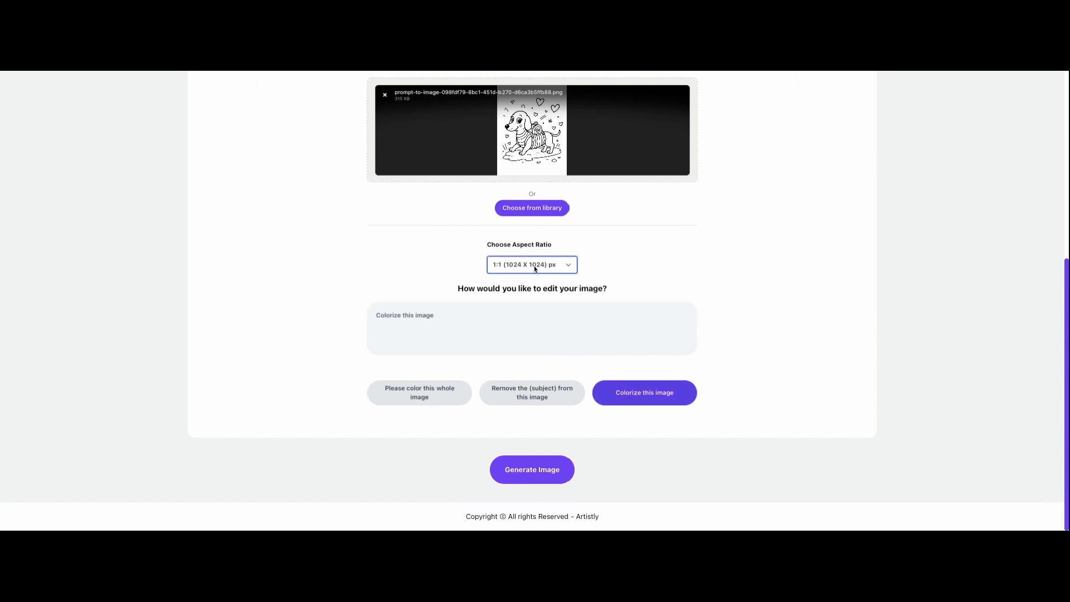
left_click(533, 324)
left_click(554, 470)
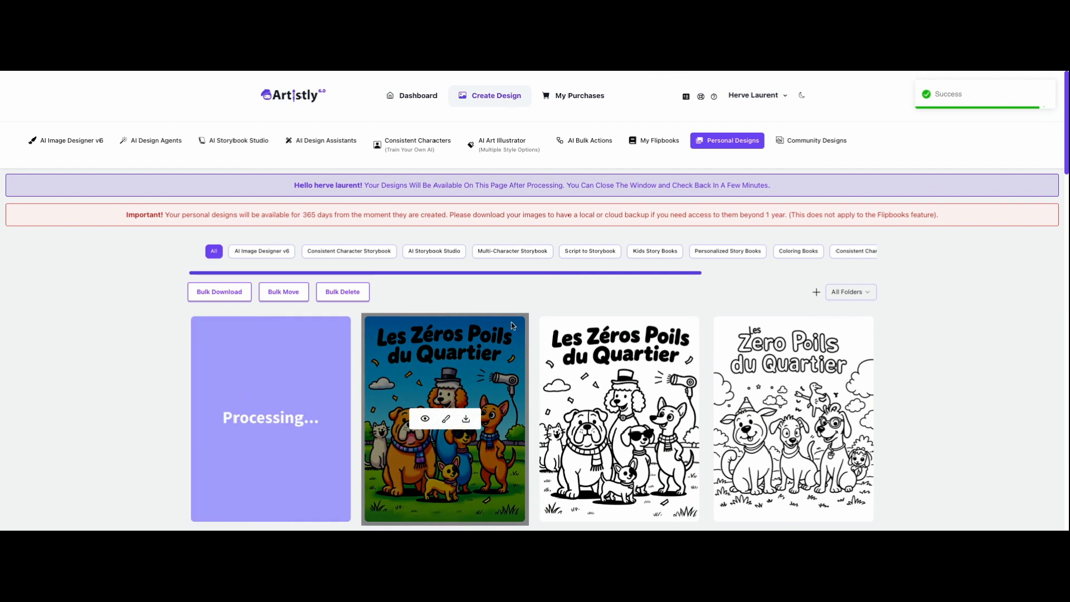
Step: Reopen the Photo Editor assistant and load the coloring page of the bulldog in a top hat from the media library
left_click(319, 141)
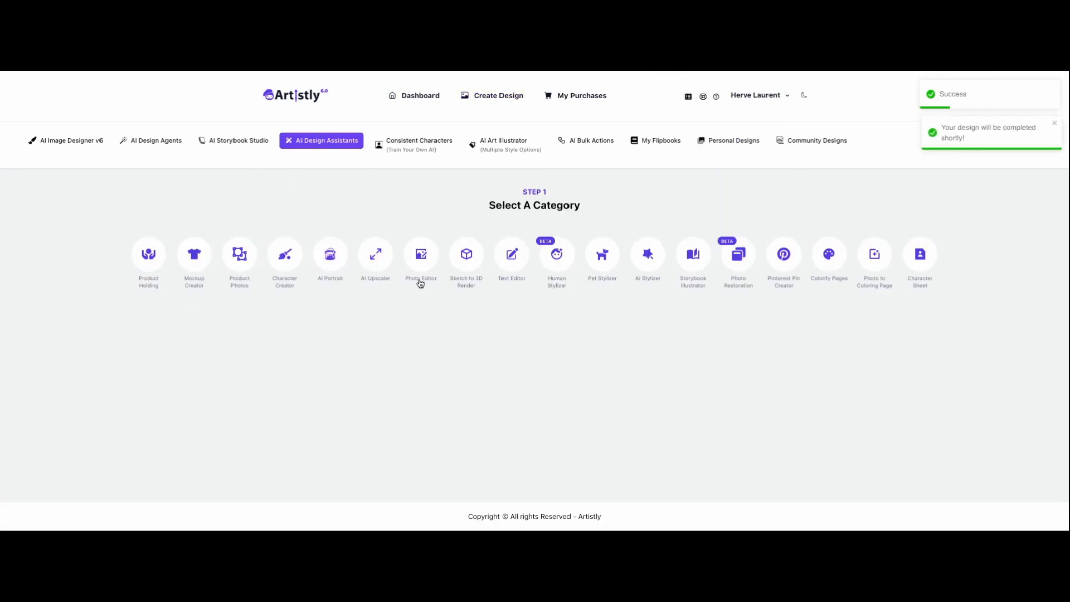
left_click(425, 261)
scroll(426, 262, "down", 1)
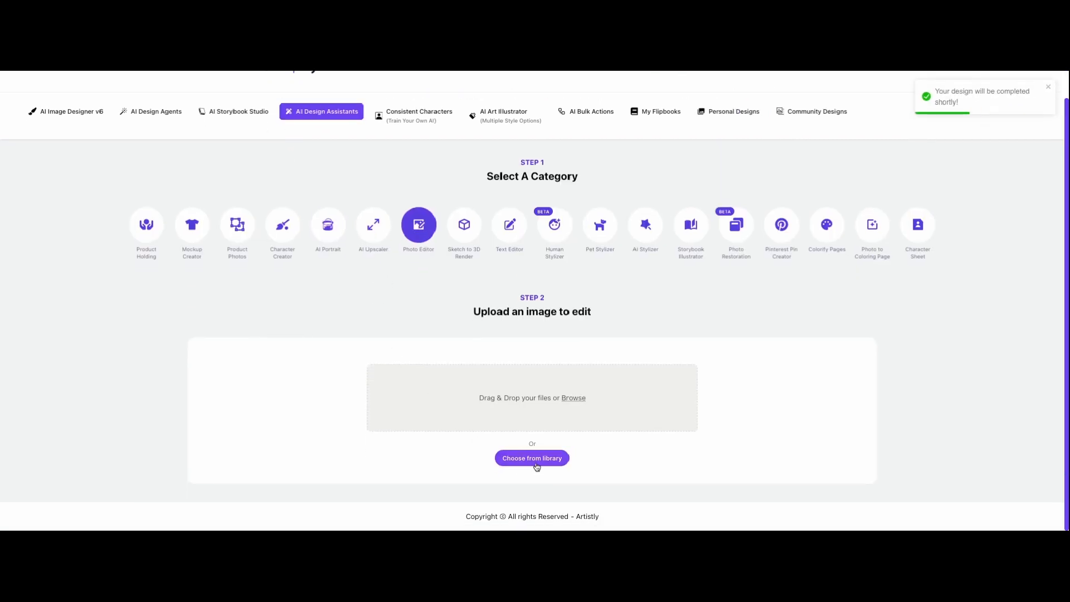
left_click(534, 460)
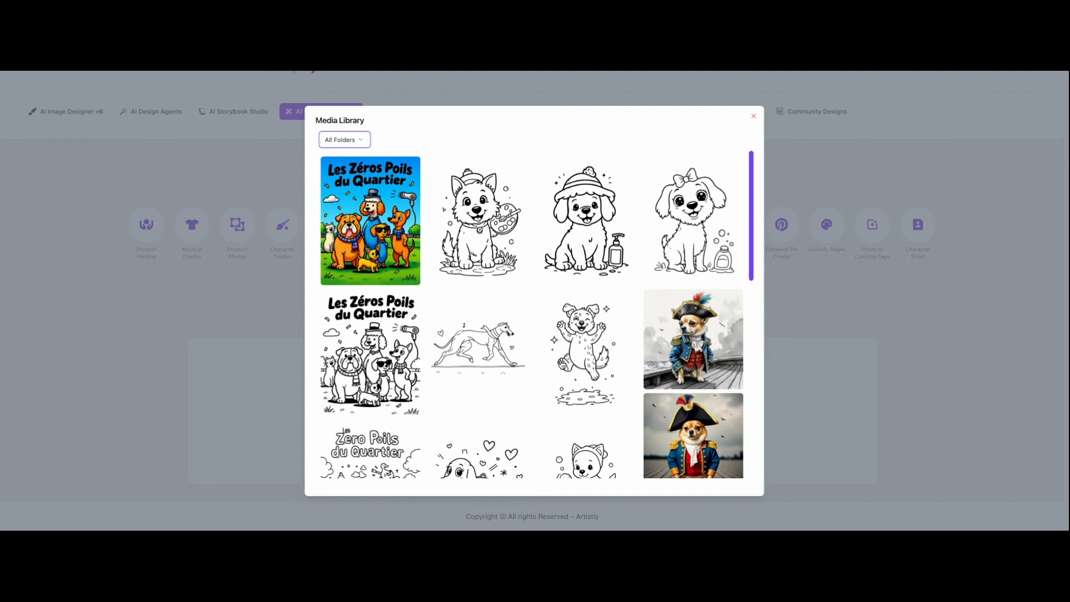
scroll(562, 365, "down", 5)
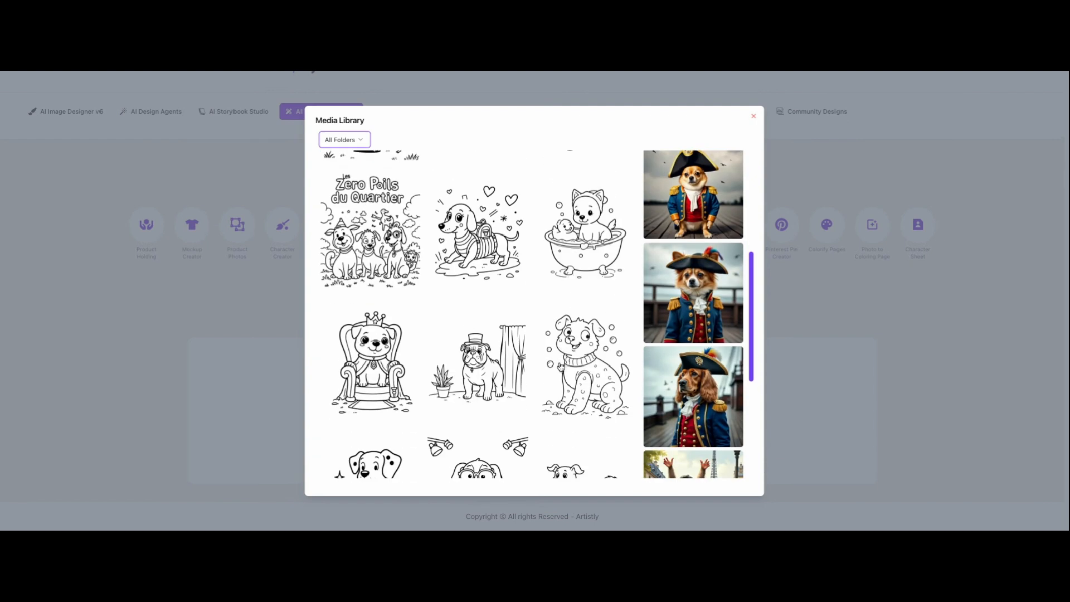
left_click(477, 365)
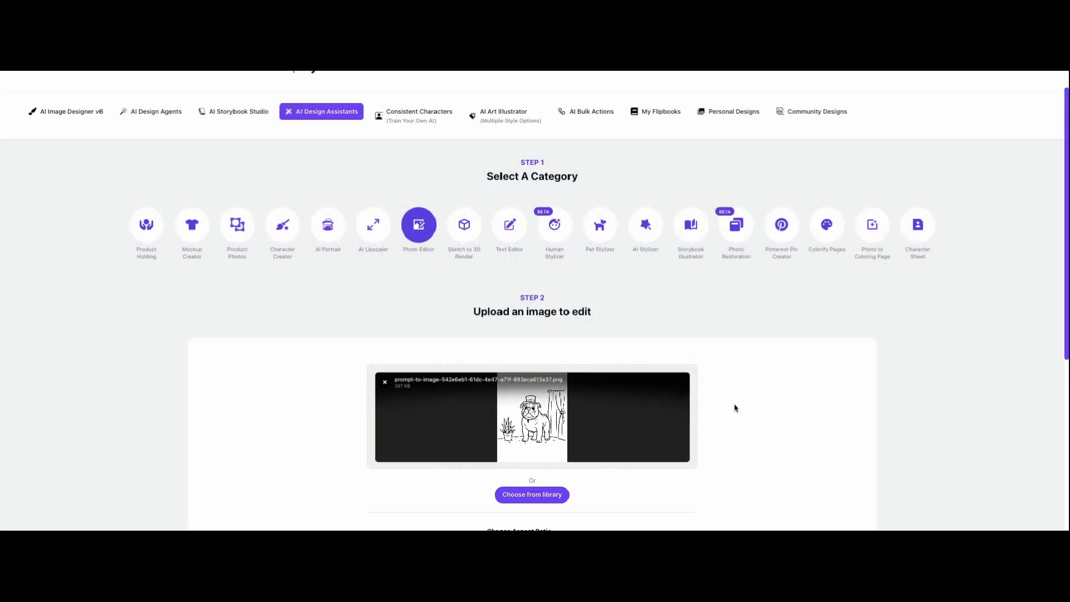
Step: Generate a color version of the bulldog page in a portrait aspect ratio with the prompt "Colorize this image"
scroll(725, 405, "down", 5)
left_click(531, 268)
left_click(518, 375)
left_click(636, 396)
left_click(546, 466)
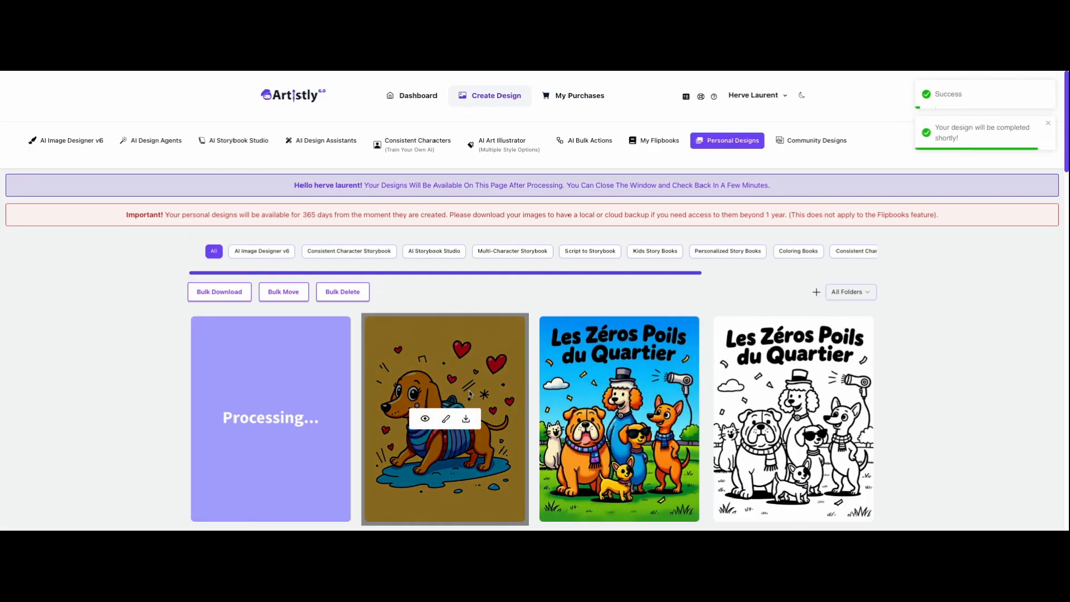
Step: Review the colorized pages among the personal designs and download the colored dachshund image
scroll(651, 299, "down", 3)
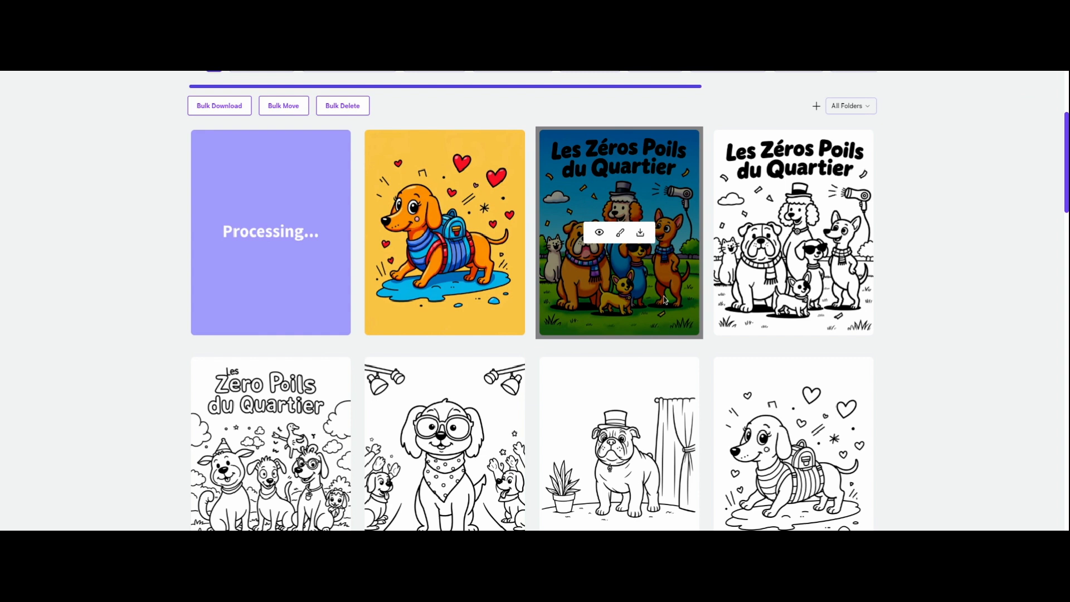
scroll(664, 297, "up", 1)
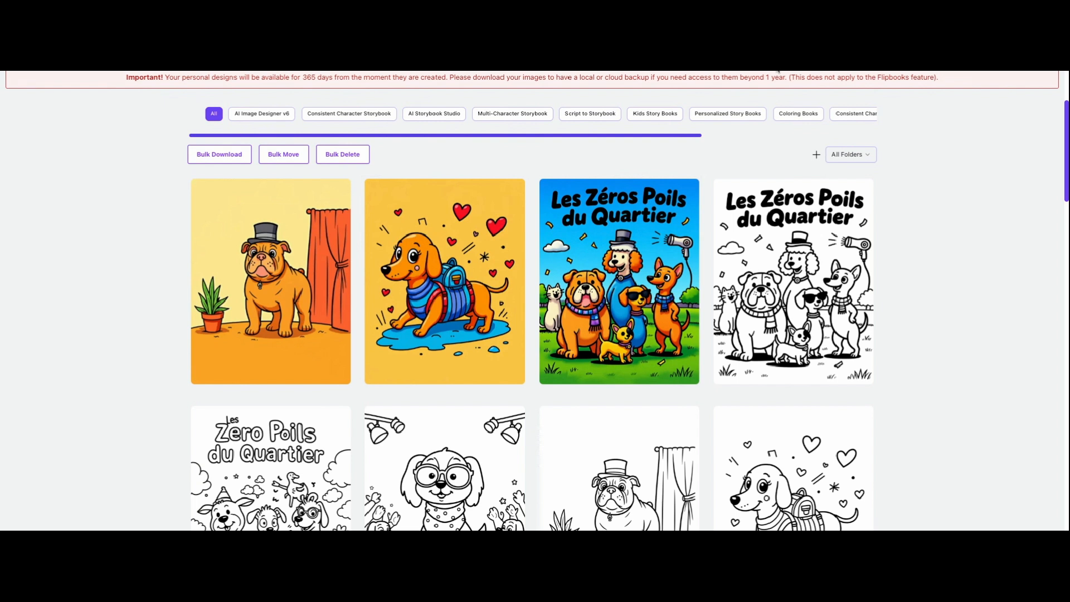
left_click(467, 224)
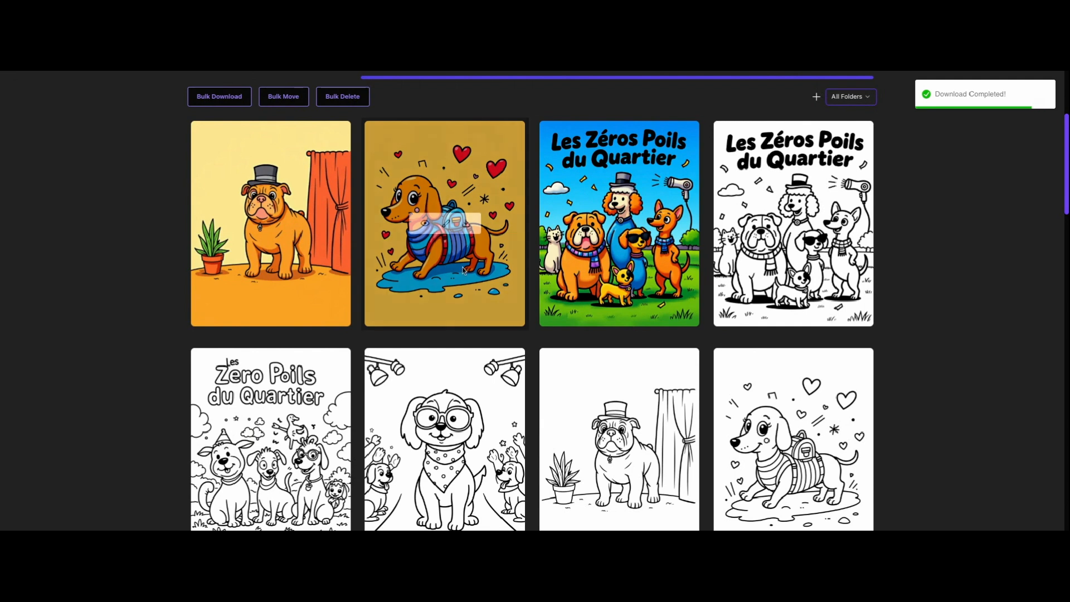
Step: Download the colored bulldog image, the black-and-white bulldog page and the black-and-white dachshund page from the personal designs
mouse_move(302, 222)
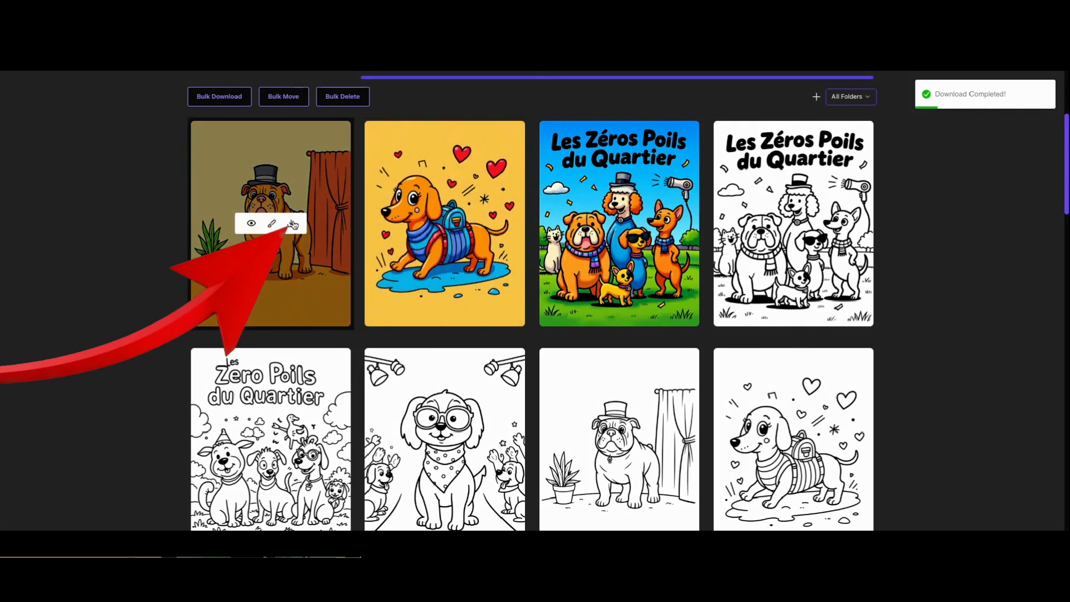
left_click(292, 224)
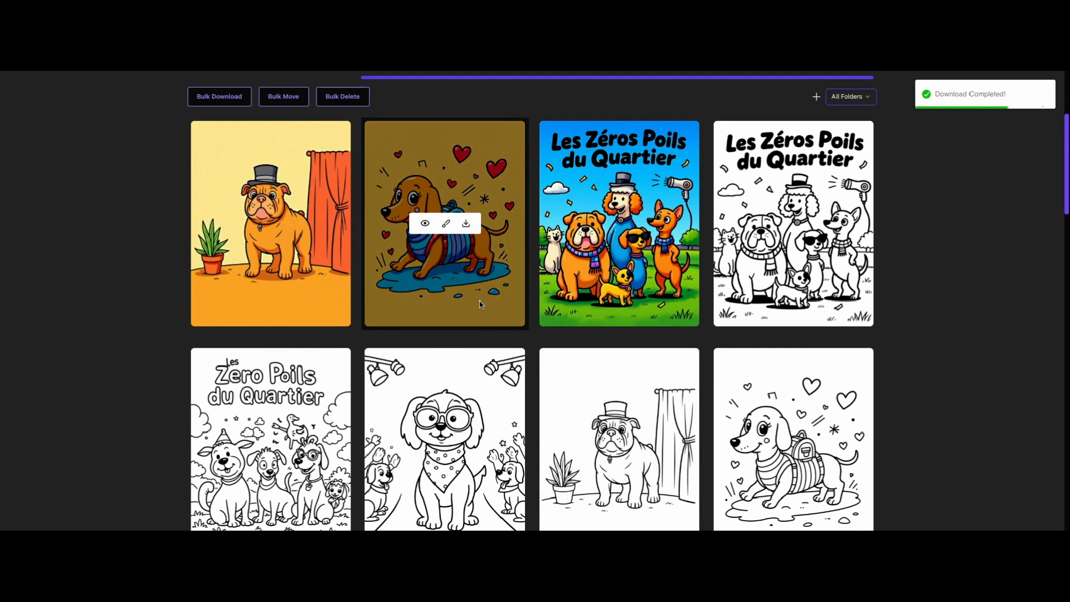
scroll(621, 332, "down", 1)
left_click(641, 445)
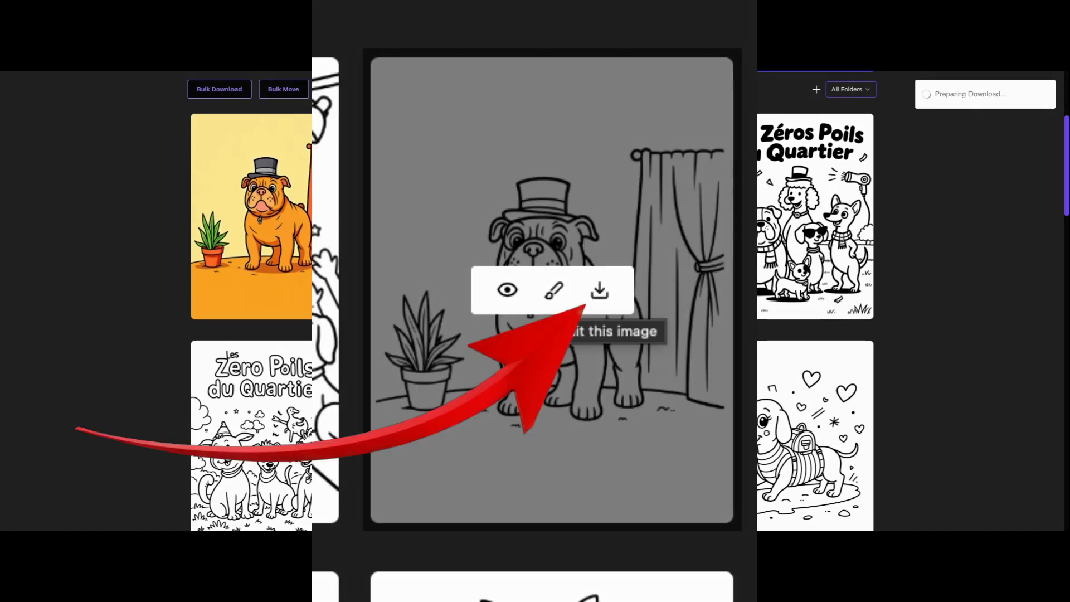
scroll(640, 445, "down", 4)
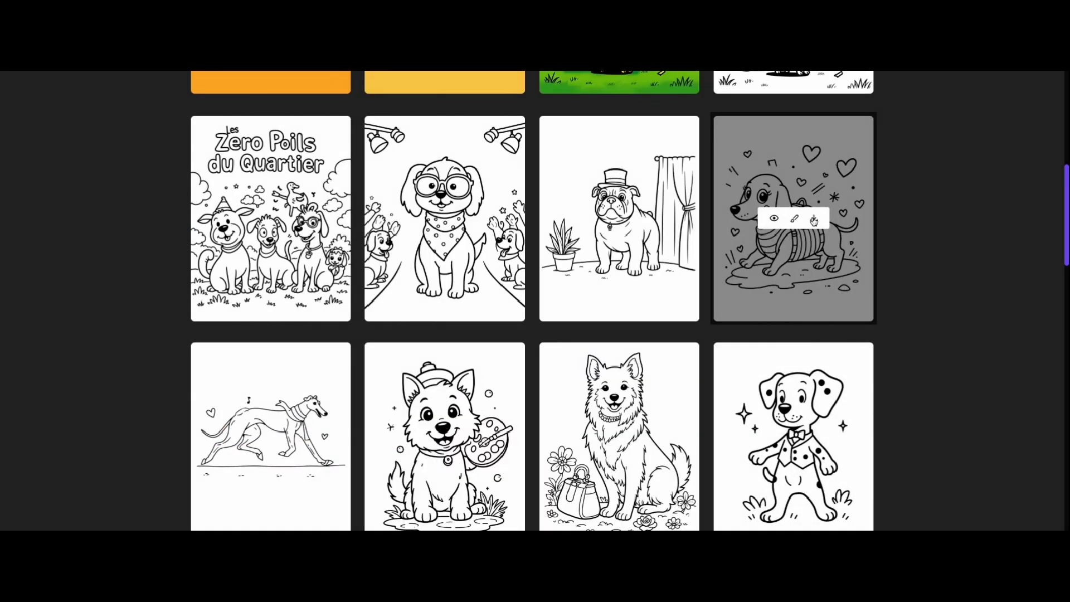
left_click(814, 219)
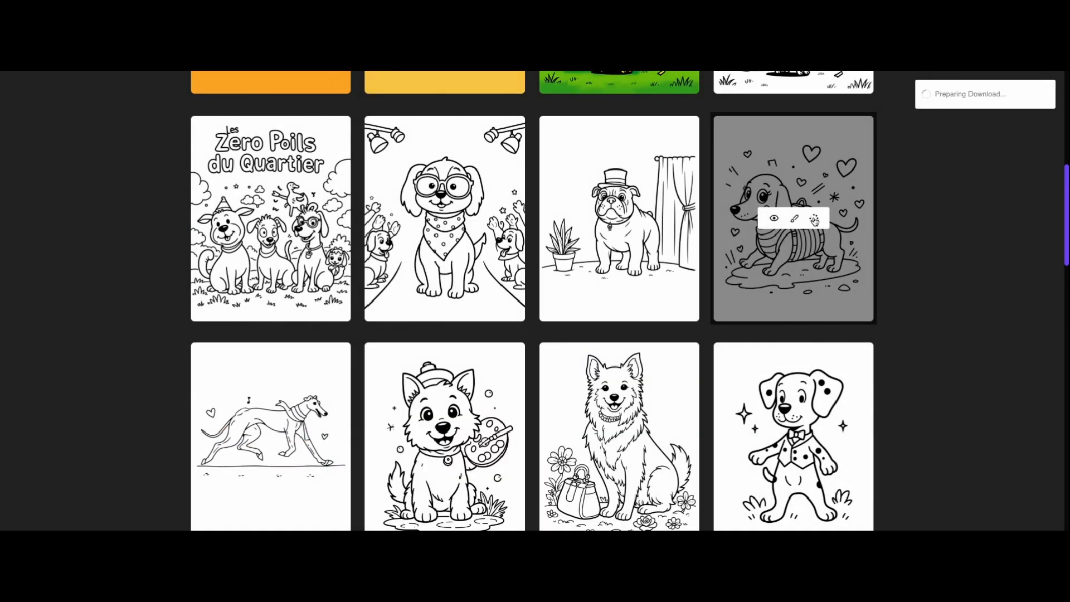
scroll(591, 269, "up", 8)
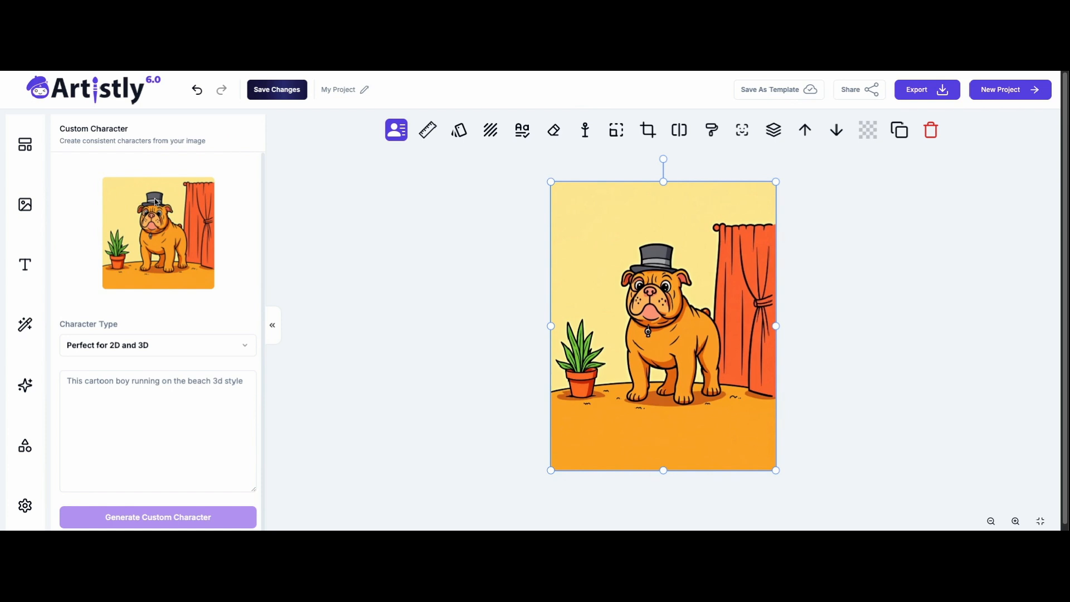
Step: Add the colored bulldog image to the cover design, shrink it, tilt it clockwise and place it at the cover's lower right edge
left_click(25, 204)
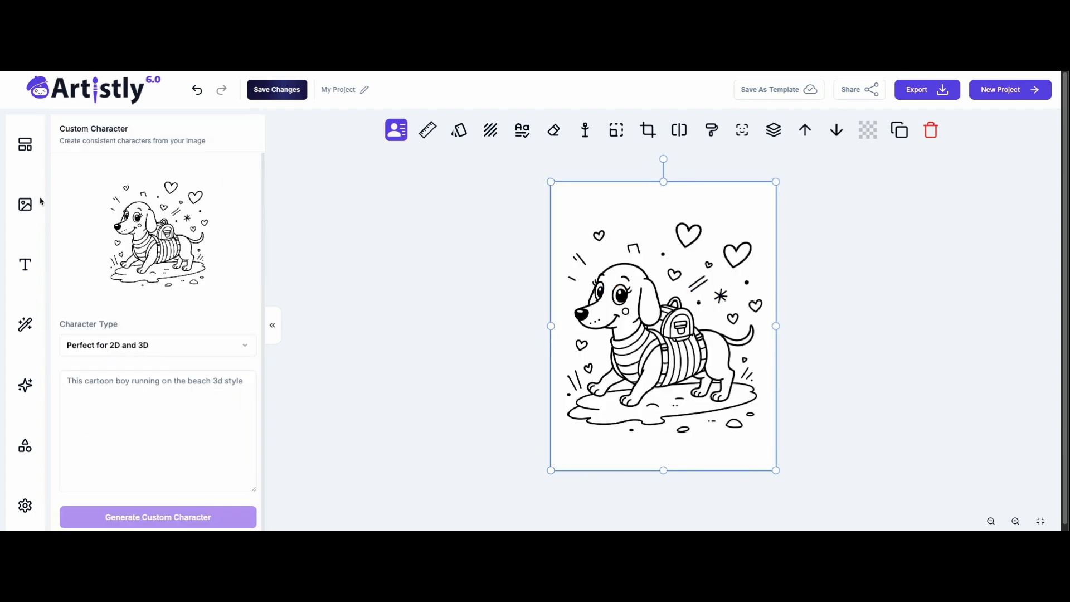
left_click(33, 204)
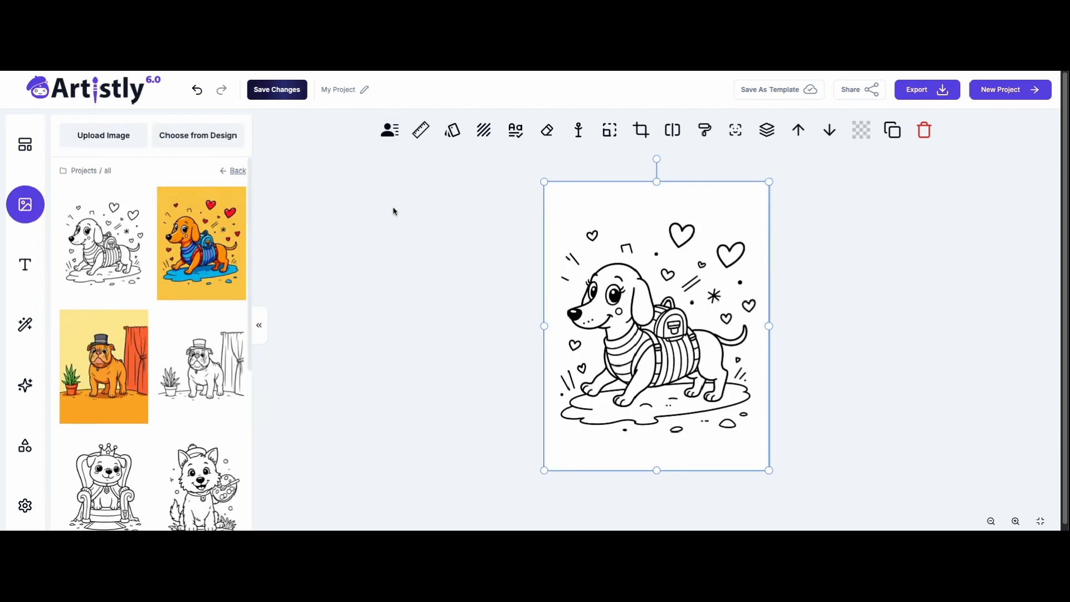
mouse_move(235, 379)
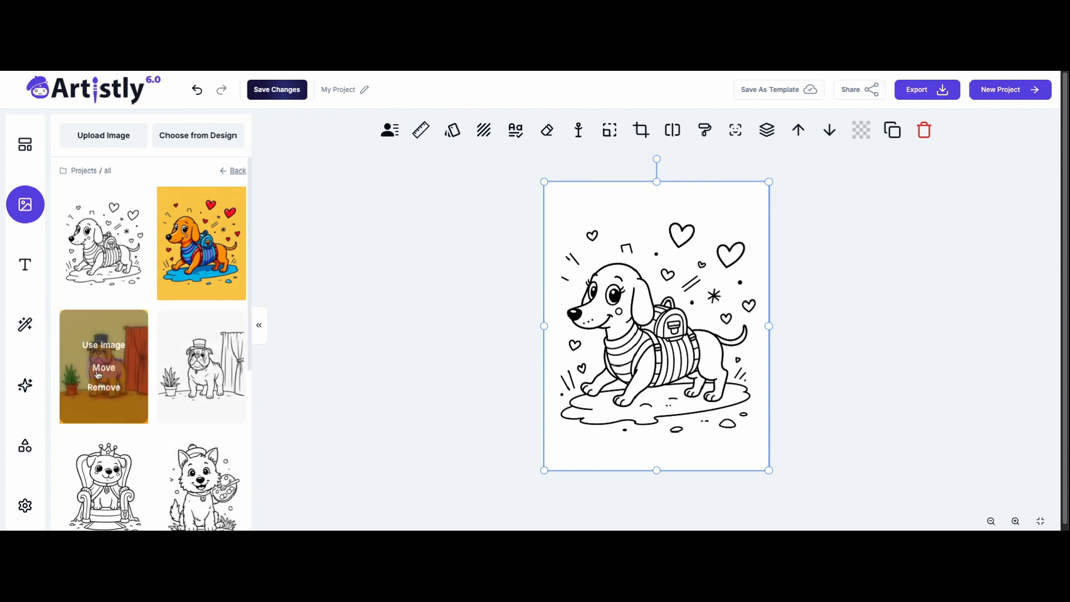
left_click(105, 344)
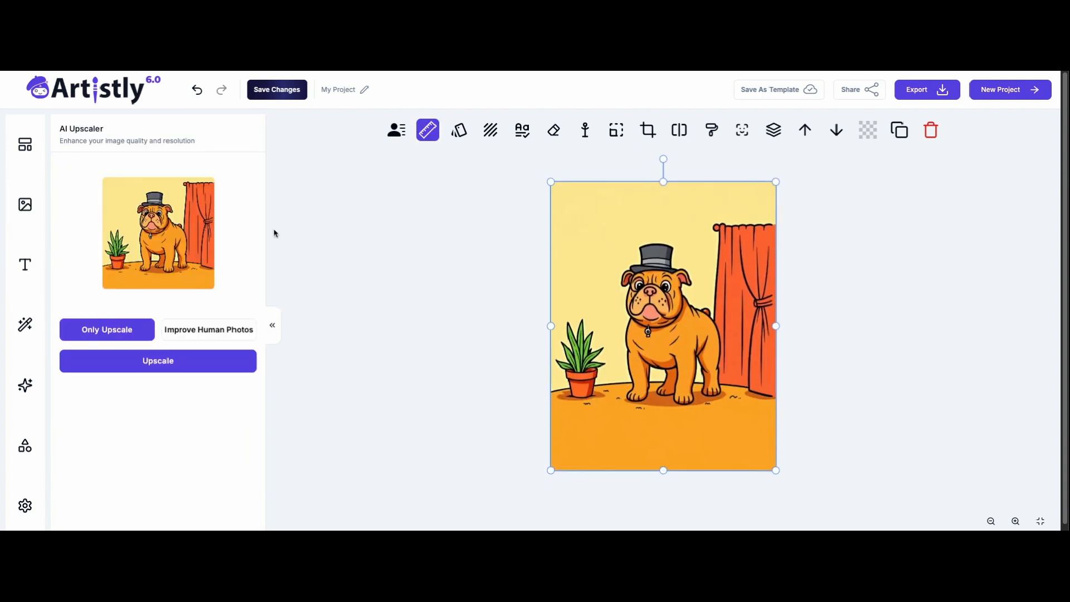
left_click_drag(552, 183, 700, 370)
left_click_drag(750, 427, 736, 380)
left_click_drag(690, 325, 780, 331)
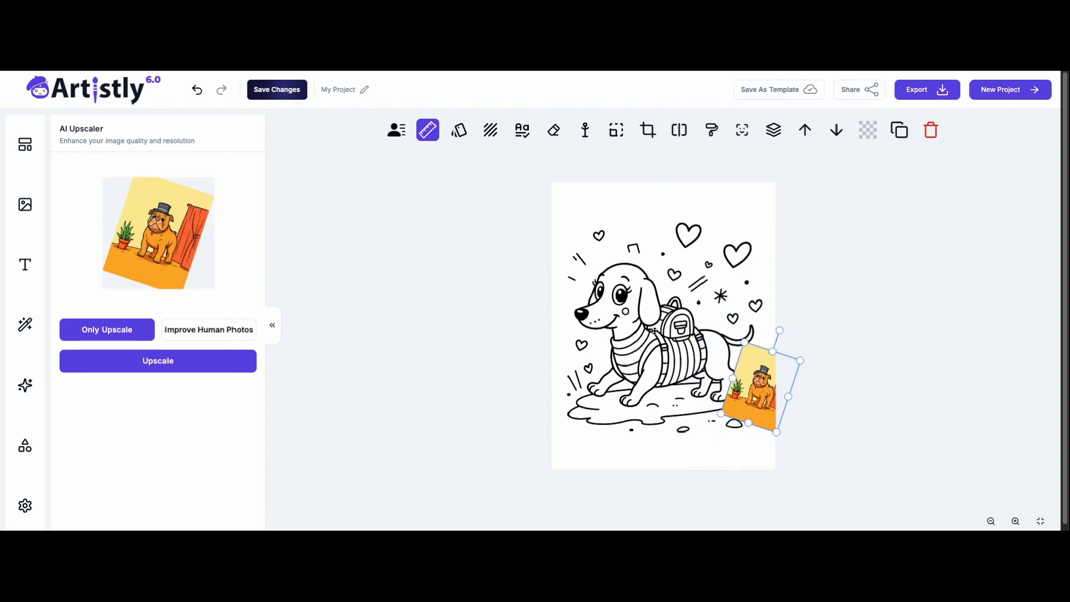
Step: Delete the full-size images stacked on the canvas above the black-and-white bulldog page
left_click(622, 205)
left_click_drag(548, 182, 644, 352)
key("Delete")
left_click(646, 326)
key("Delete")
left_click(646, 328)
key("Delete")
left_click(649, 329)
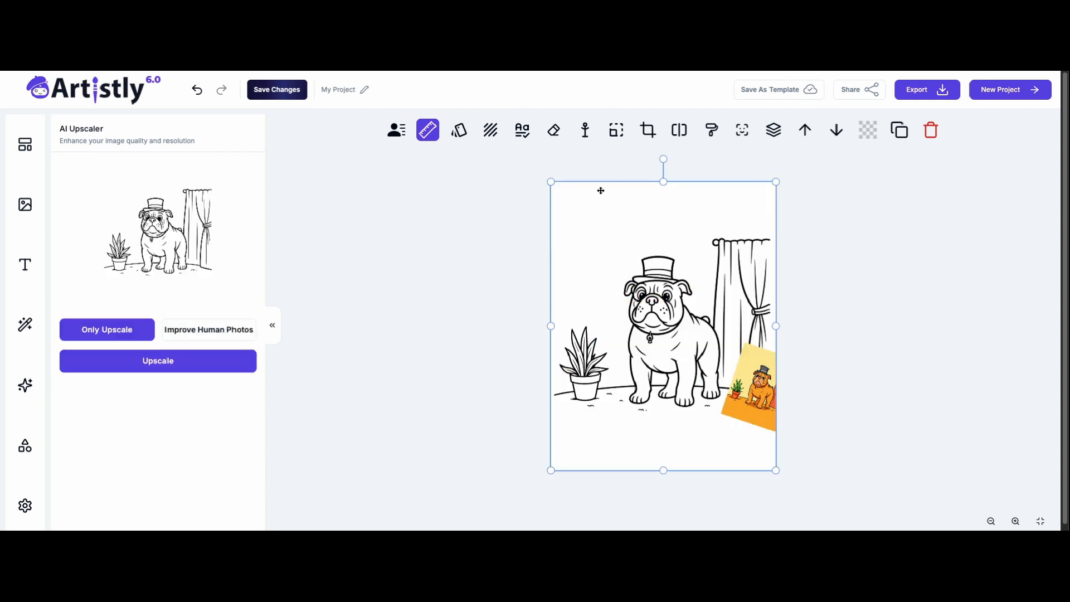
Step: Shrink the black-and-white bulldog page to a thumbnail and place it tilted beside the colored bulldog on the cover
left_click_drag(552, 184, 681, 347)
left_click_drag(755, 358, 673, 315)
left_click_drag(646, 354, 698, 362)
left_click_drag(693, 310, 720, 313)
left_click_drag(708, 399, 718, 390)
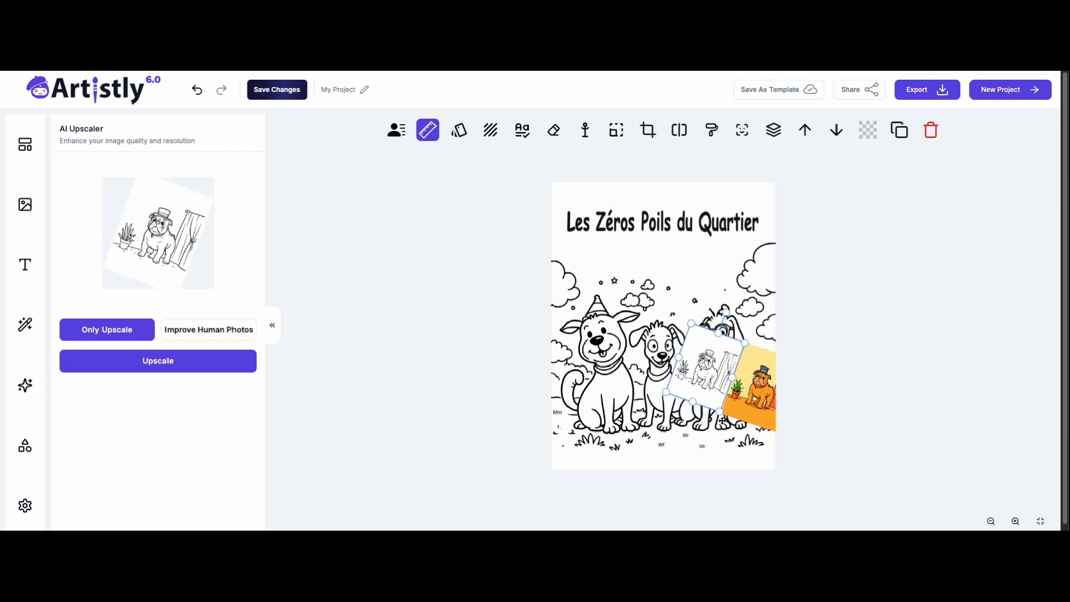
Step: Tilt the black-and-white bulldog thumbnail counterclockwise below the dog with glasses and bring it in front of the colored bulldog
left_click_drag(727, 316, 688, 318)
left_click_drag(709, 369, 717, 411)
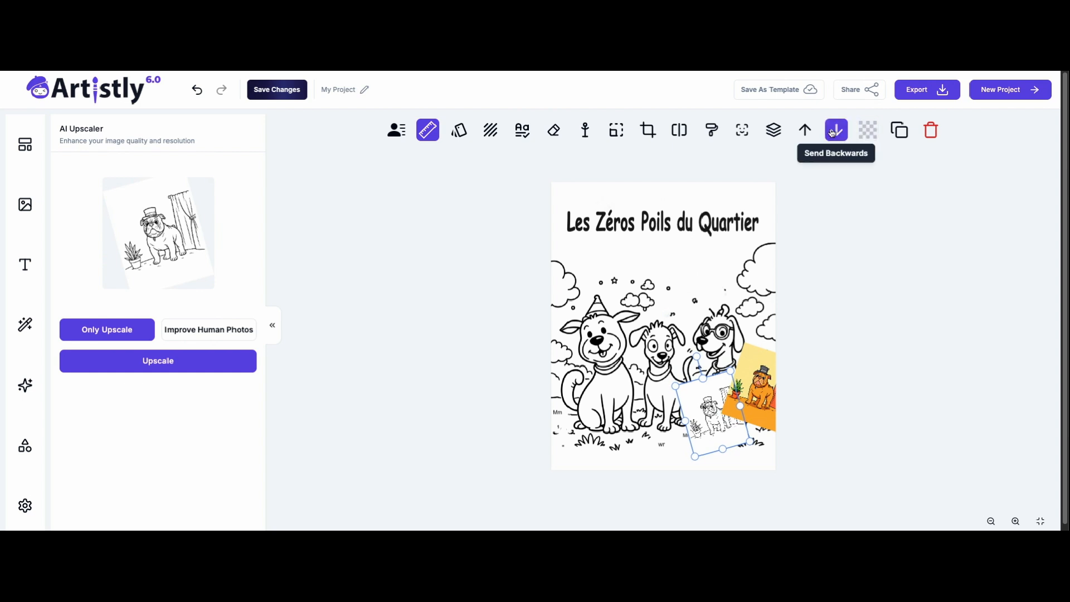
left_click(813, 134)
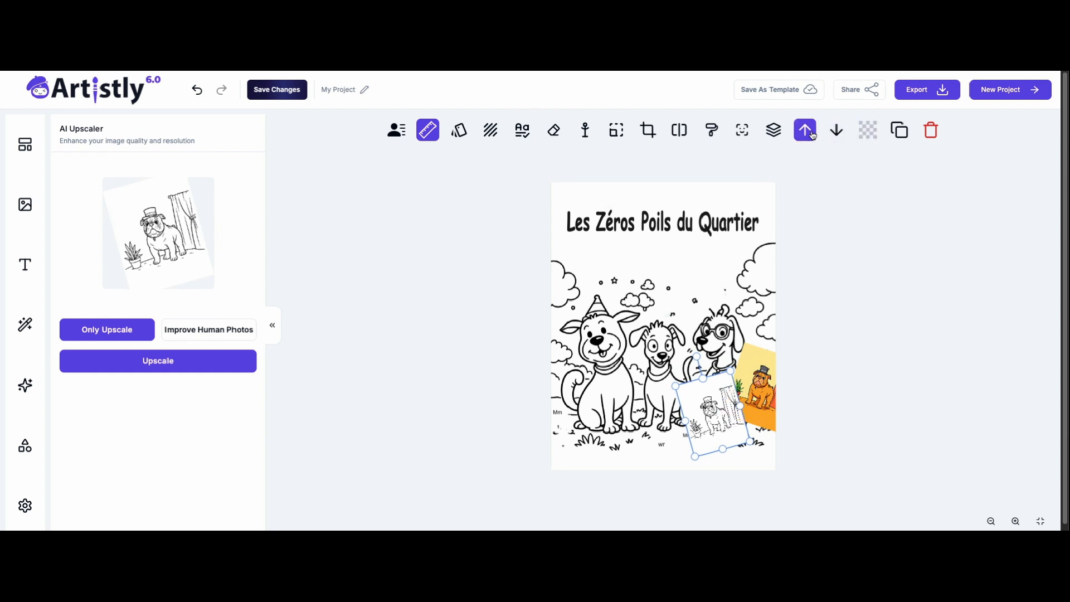
left_click(819, 210)
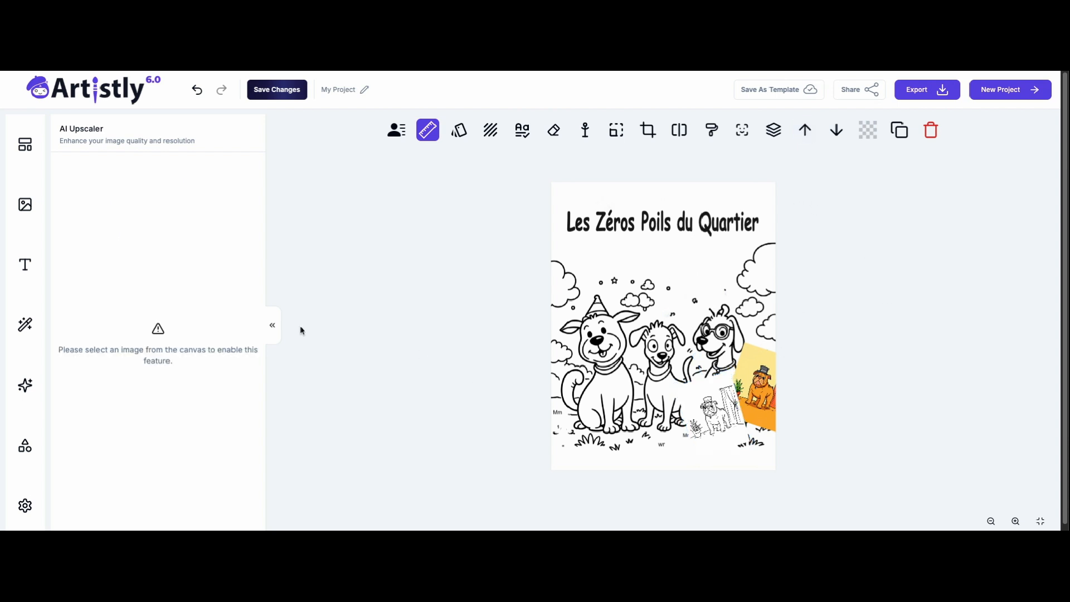
Step: Add the colored dachshund image to the cover, shrink it and place it slightly tilted at the bottom center
left_click(34, 208)
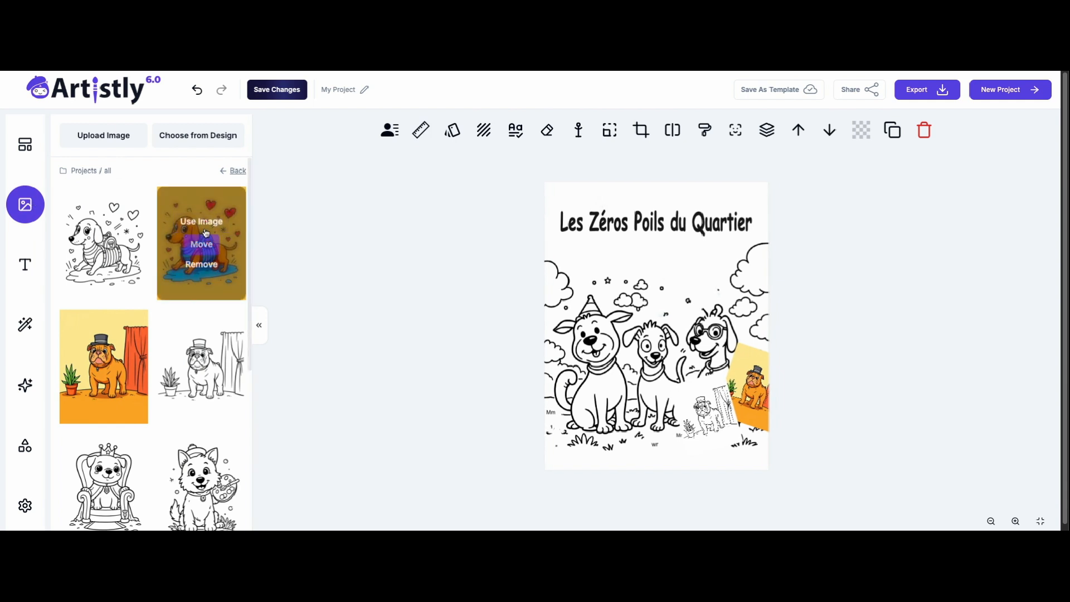
left_click(213, 224)
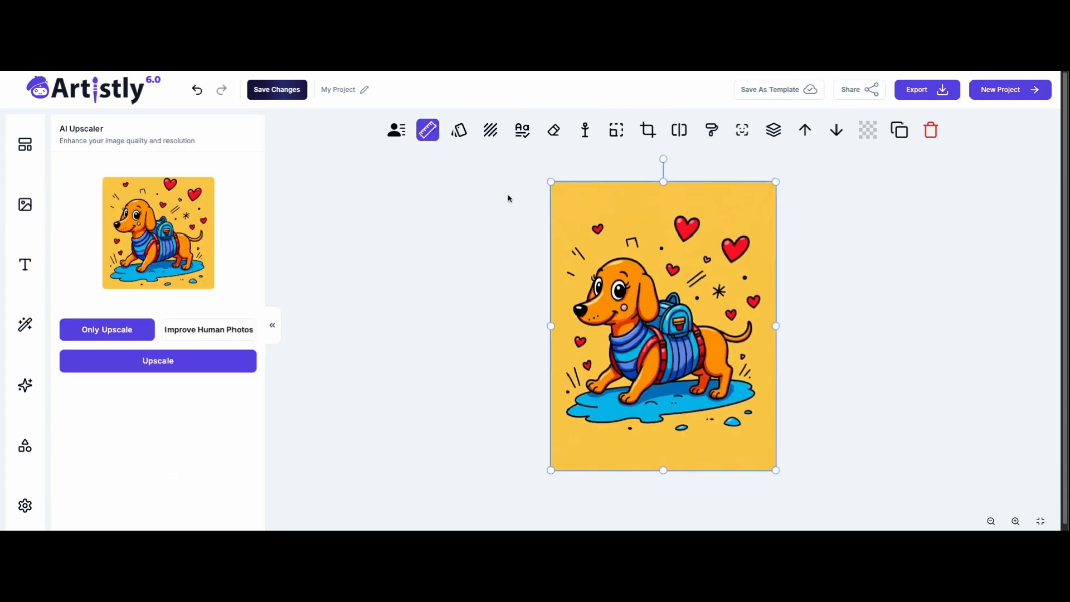
left_click_drag(551, 182, 712, 374)
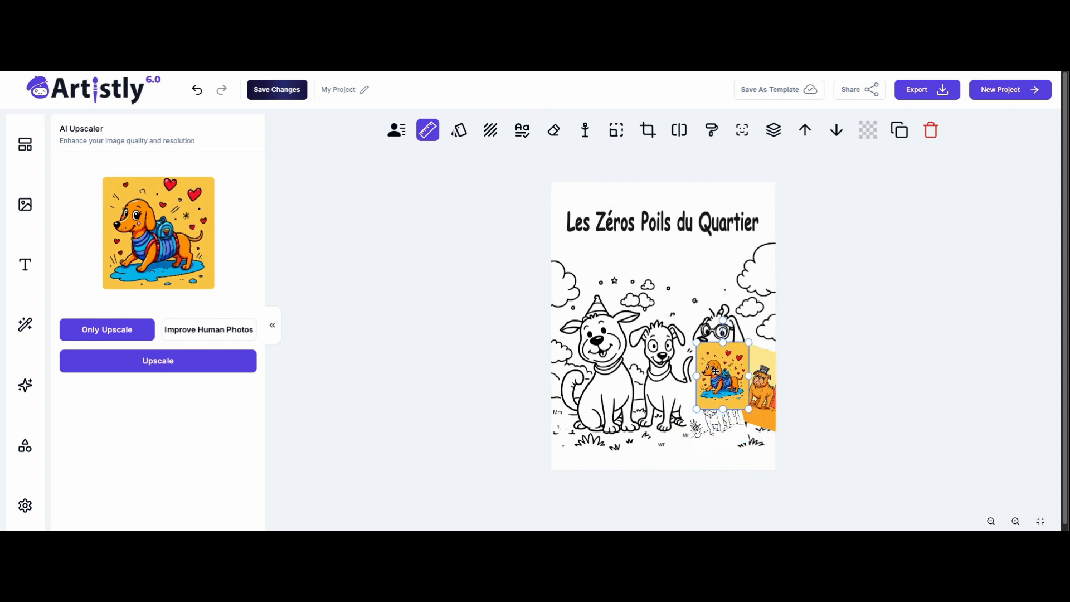
left_click_drag(722, 324, 737, 325)
left_click_drag(734, 370, 733, 364)
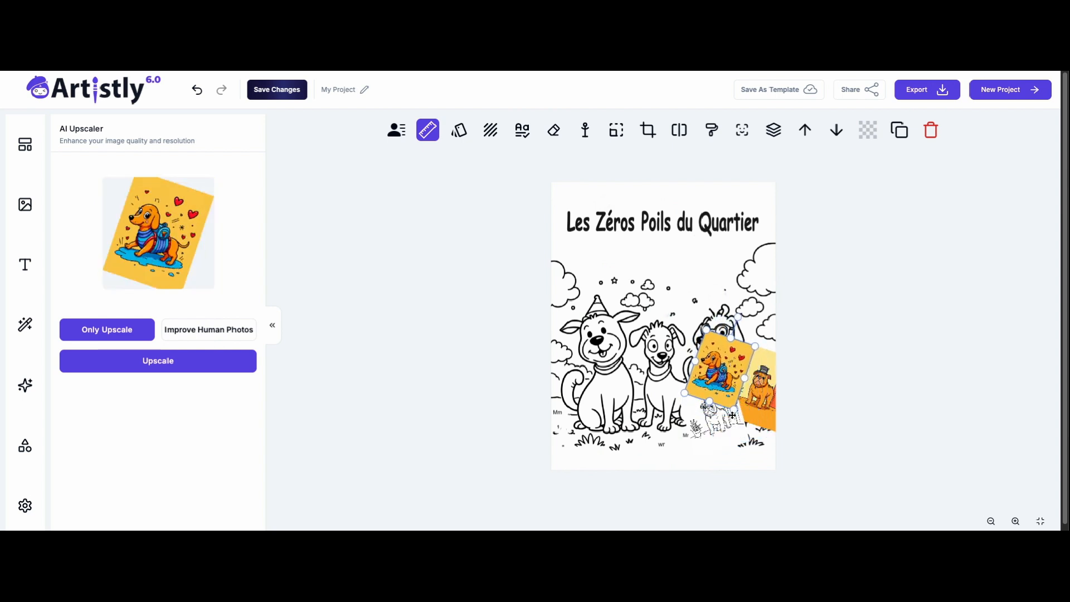
left_click_drag(733, 411, 739, 420)
left_click_drag(727, 356, 618, 401)
left_click_drag(633, 360, 617, 357)
left_click_drag(622, 409, 672, 437)
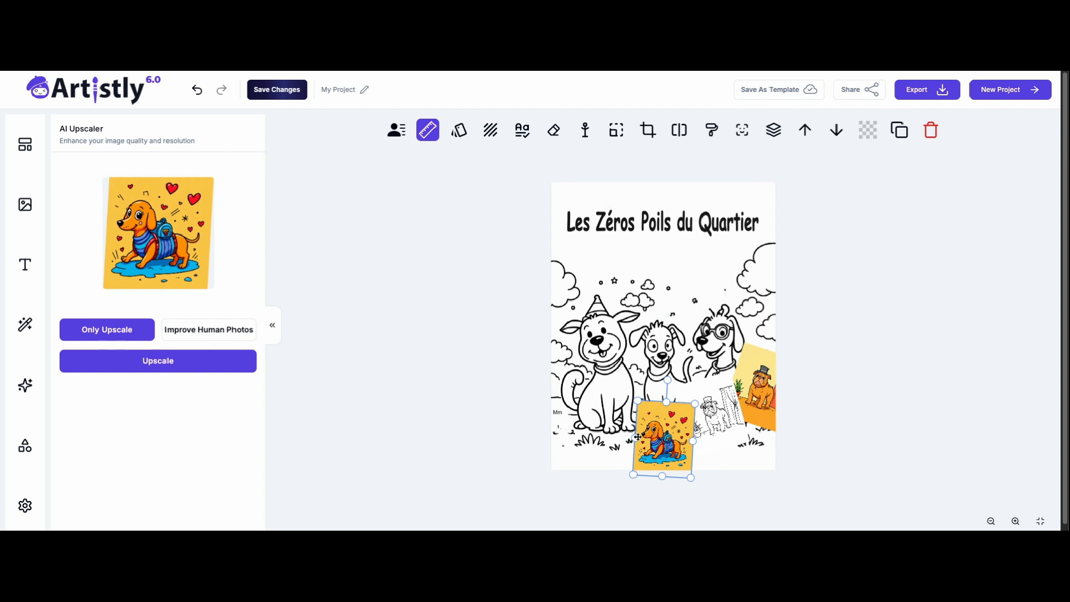
left_click(495, 433)
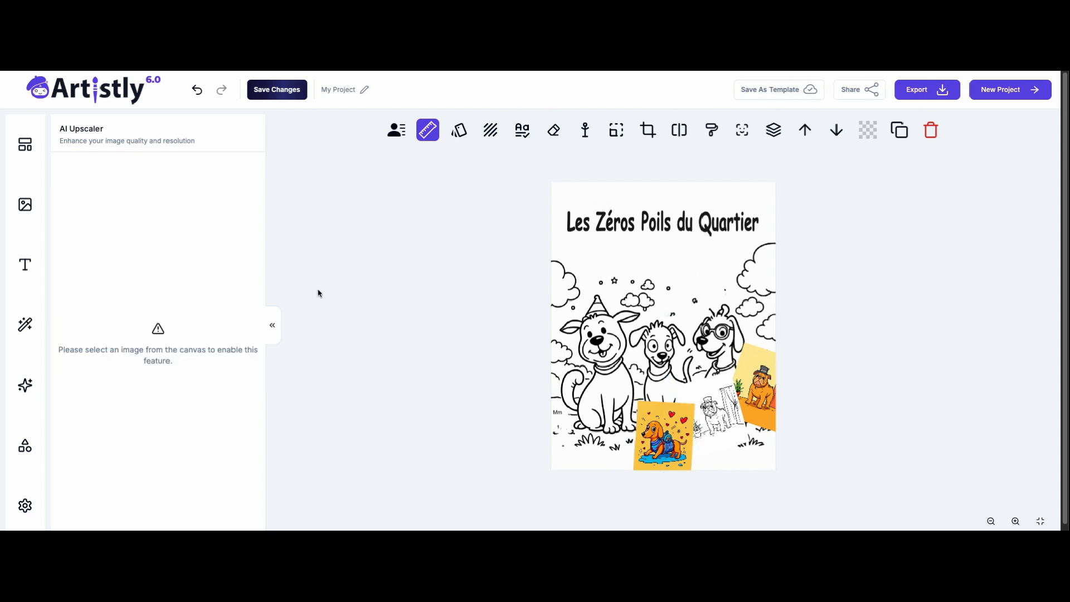
Step: Add the black-and-white dachshund page, shrink it and place it tilted counterclockwise to the left of the colored dachshund
left_click(25, 204)
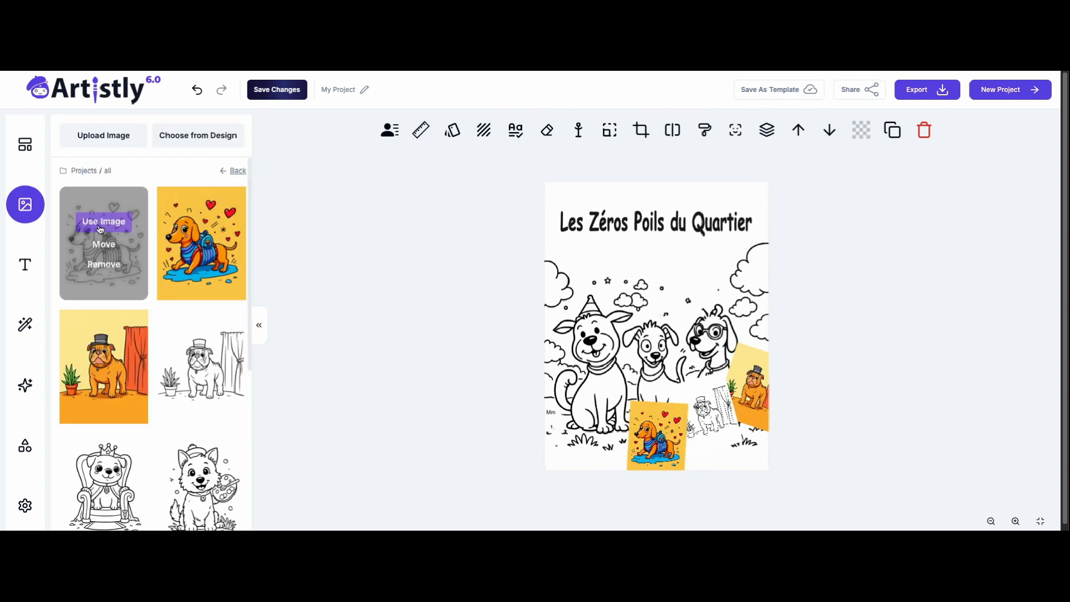
left_click(101, 221)
left_click_drag(553, 183, 711, 417)
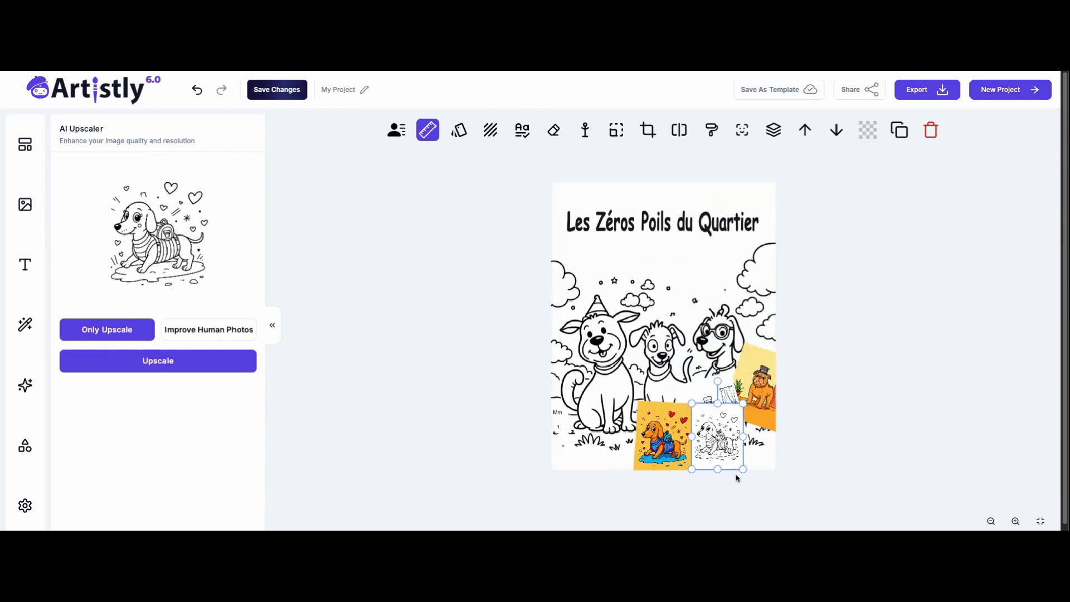
left_click_drag(744, 471, 750, 476)
left_click_drag(721, 381, 726, 384)
left_click_drag(723, 426, 622, 427)
left_click_drag(626, 382, 603, 385)
left_click_drag(625, 427, 616, 436)
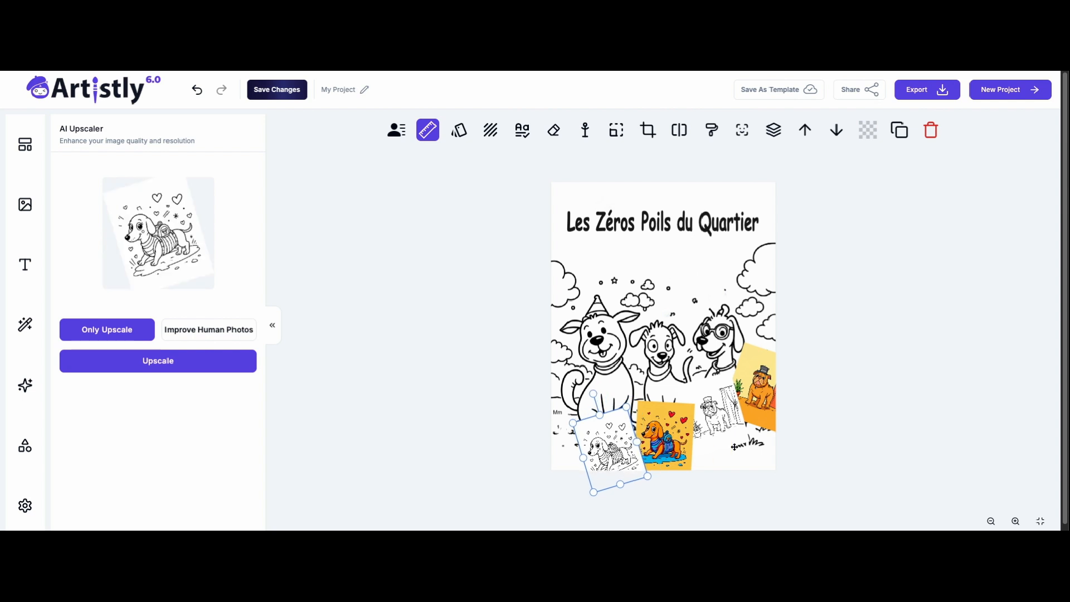
left_click(867, 427)
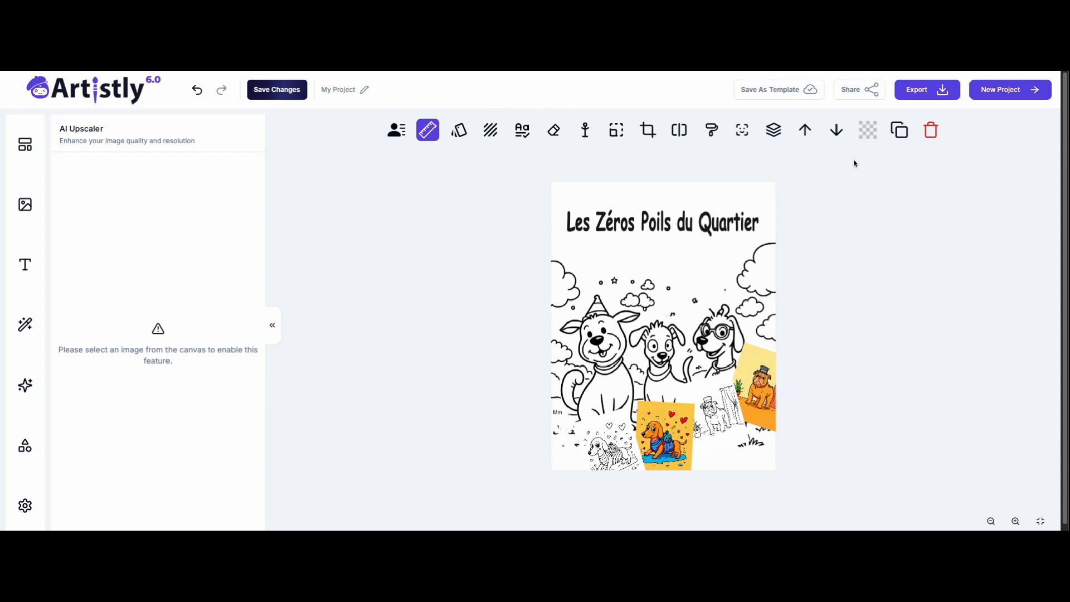
Step: Export the finished cover design as an image
left_click(929, 95)
left_click(901, 119)
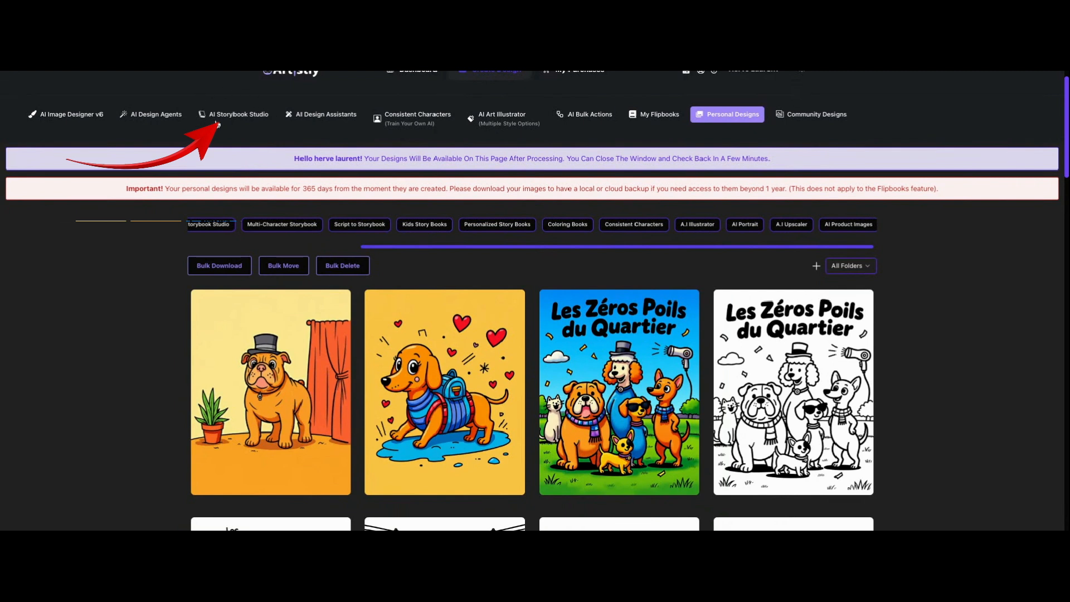
Step: Start a new coloring book in the AI Storybook Studio with dimensions of 3:4 (896 x 1152) px
left_click(218, 121)
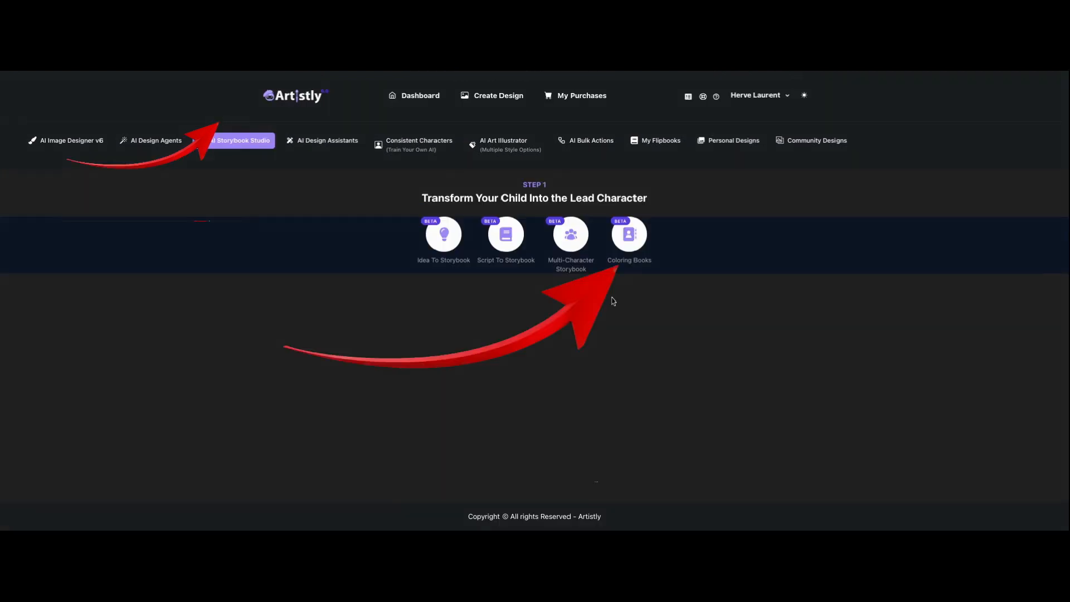
left_click(629, 237)
scroll(630, 239, "down", 3)
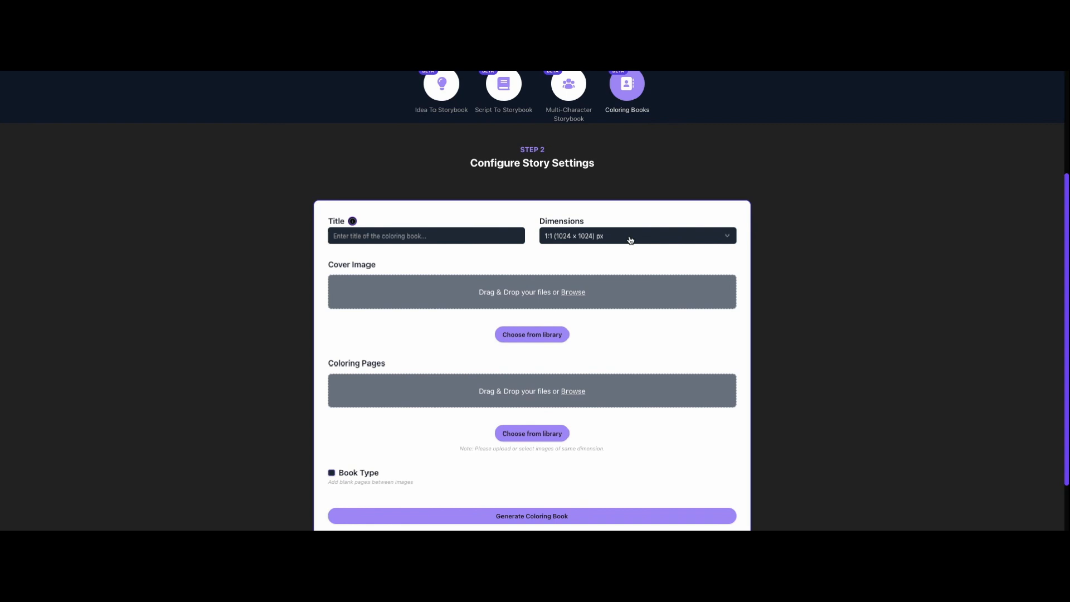
left_click(609, 240)
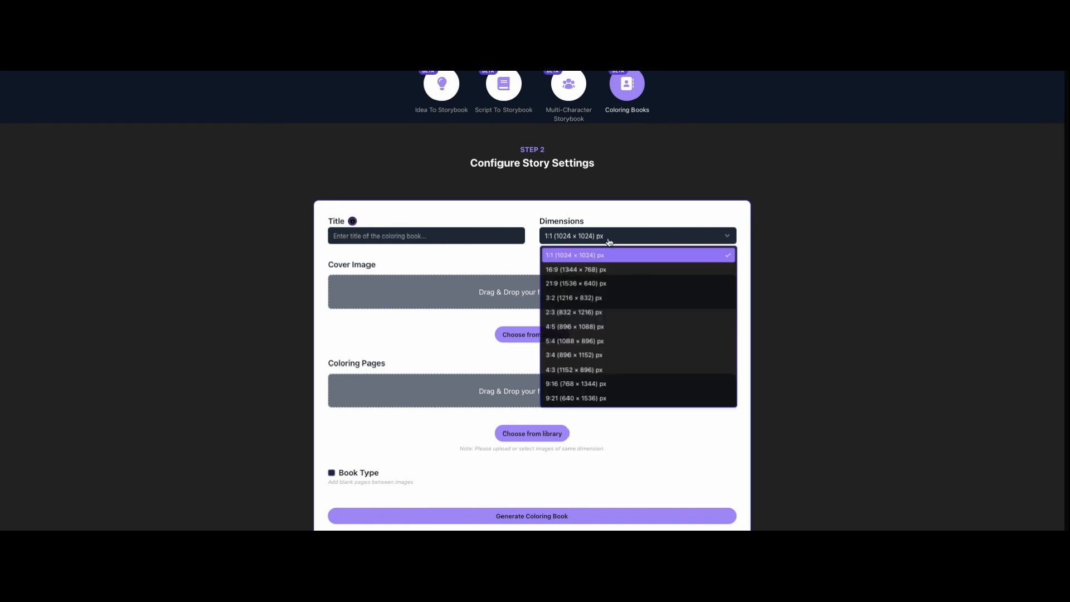
left_click(575, 353)
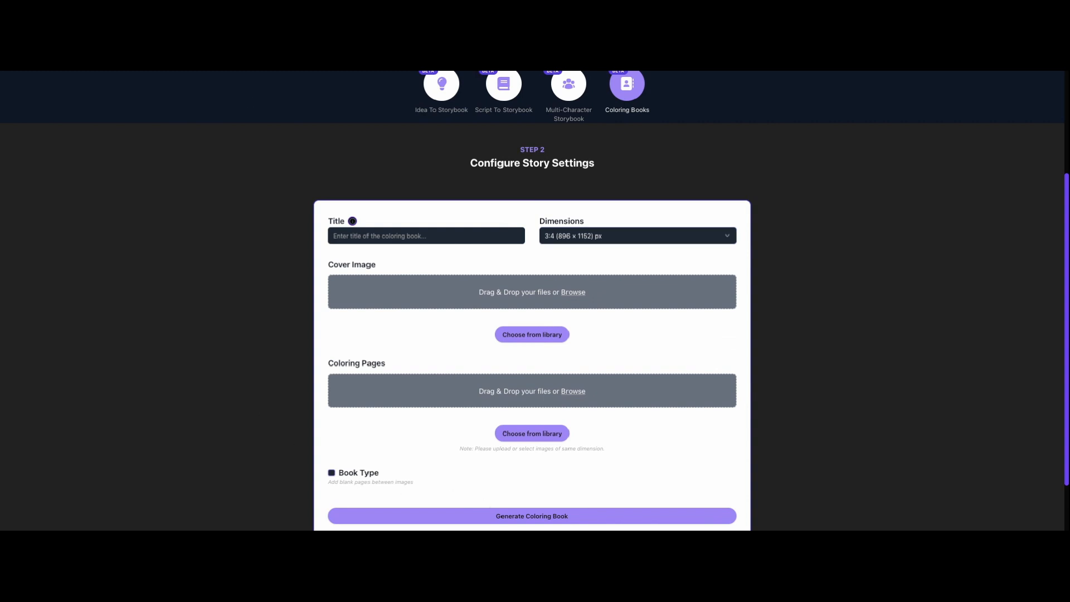
Step: Title the coloring book "Les Zéros Poils du Quartier" and upload My Project (14).png as its cover image
left_click(457, 233)
type("Les Zéros Poils du Quartier")
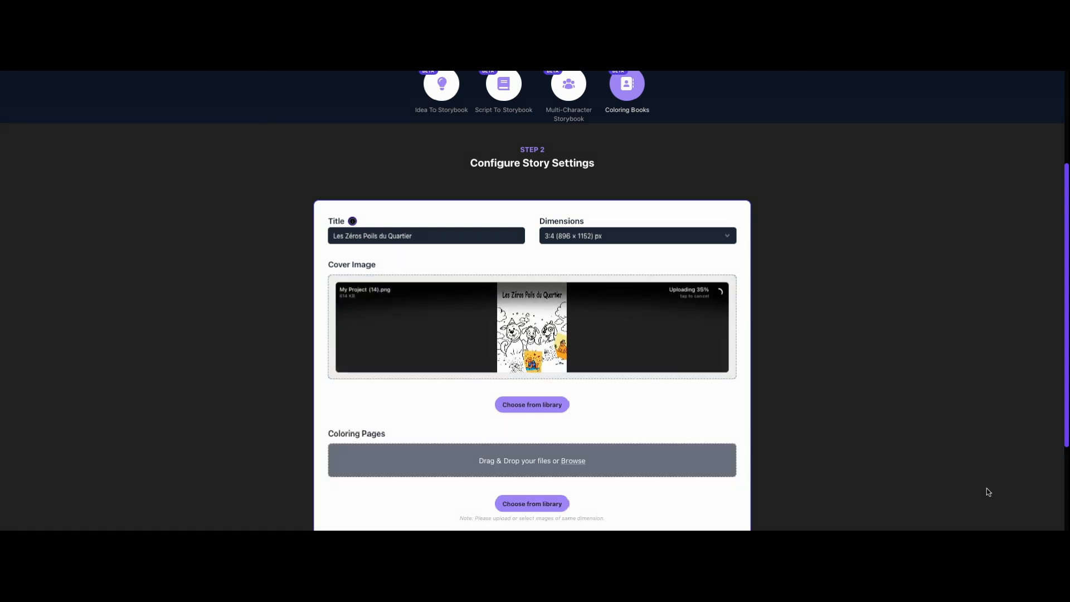
Step: Open the media library for the coloring pages and select the six black-and-white dog drawings in the first two rows
scroll(620, 413, "down", 1)
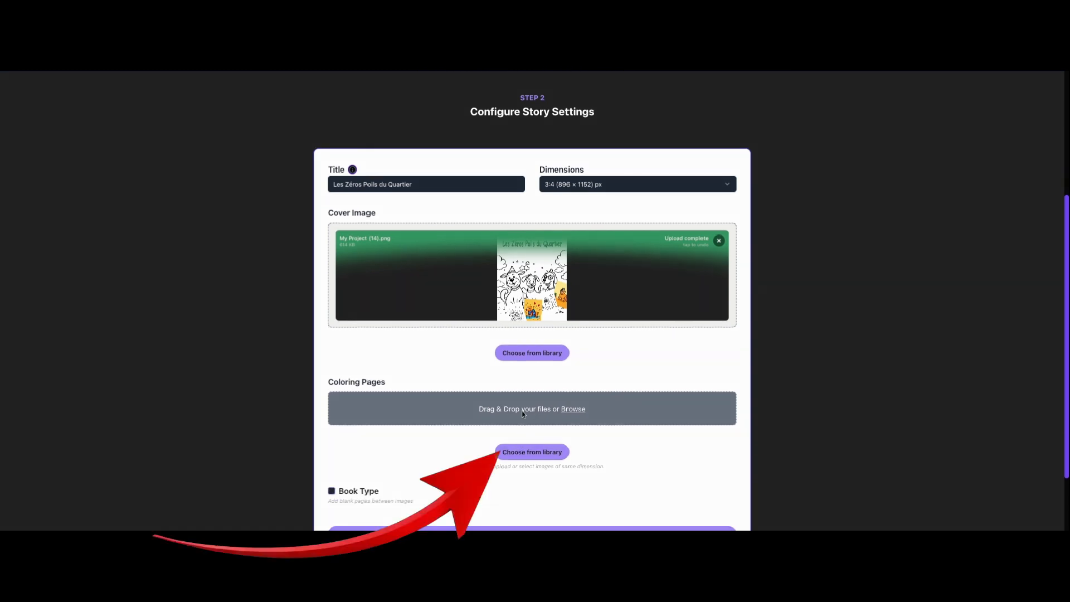
left_click(537, 456)
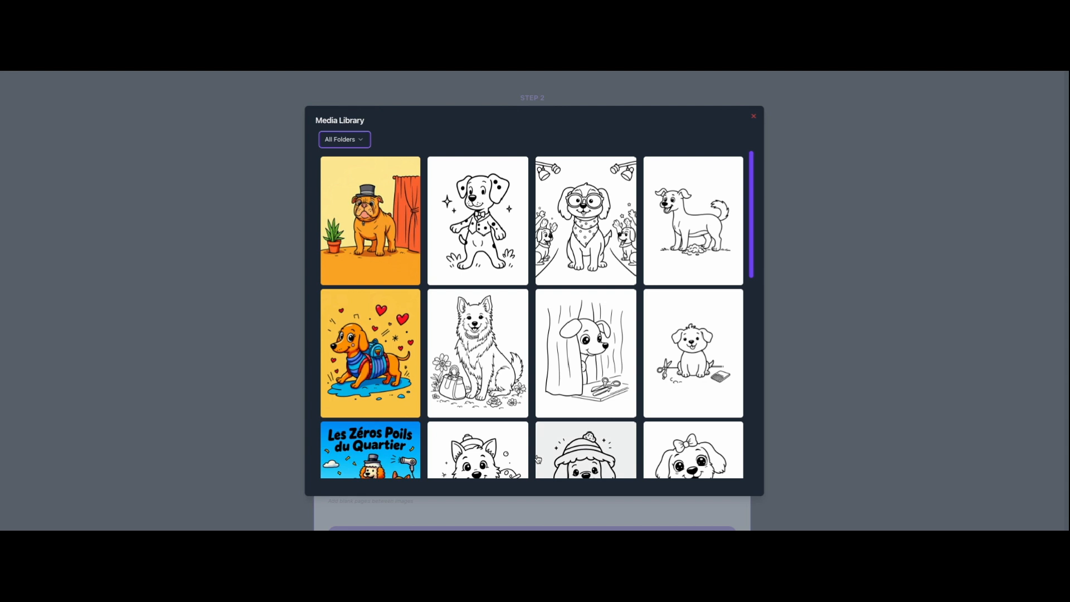
left_click(522, 241)
left_click(580, 213)
left_click(694, 223)
left_click(694, 357)
left_click(586, 357)
left_click(484, 357)
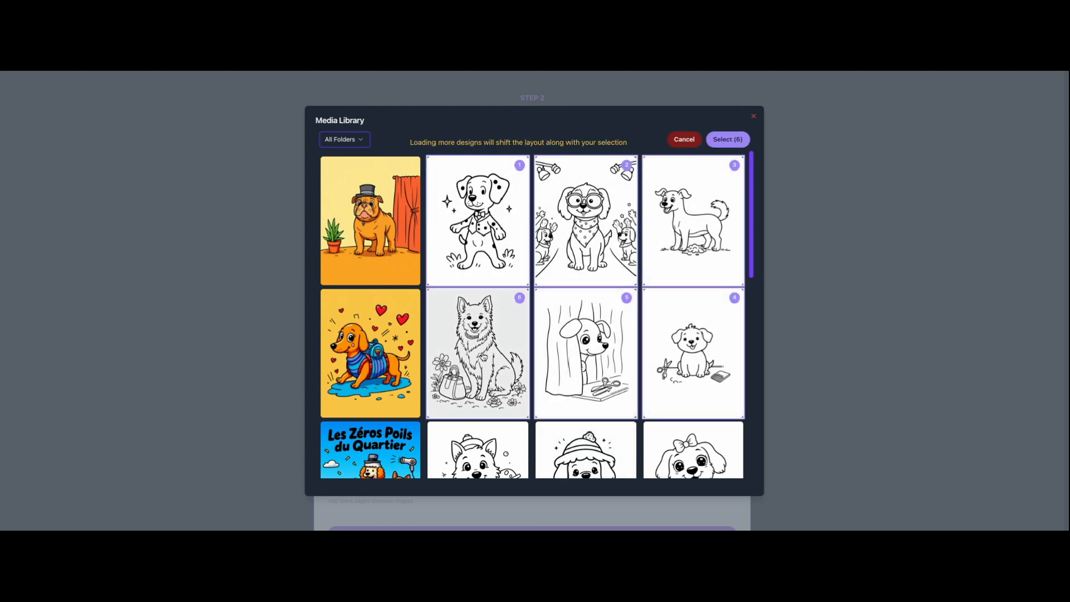
Step: Add the painter dog, hat dog, bow dog, greyhound and jumping dog drawings to the coloring page selection
scroll(484, 357, "down", 5)
left_click(515, 267)
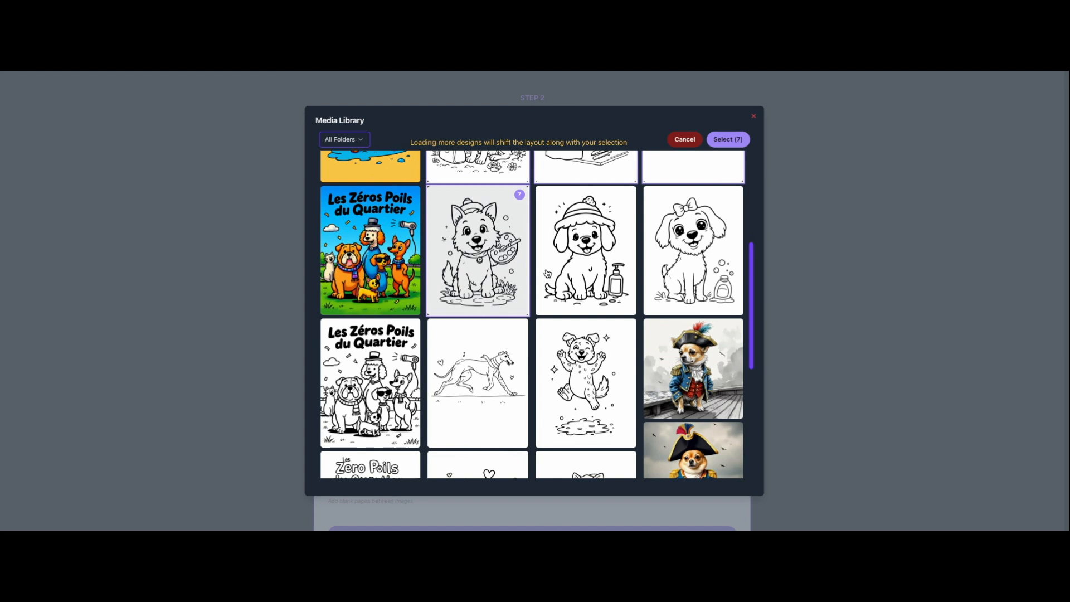
left_click(583, 256)
left_click(691, 253)
left_click(480, 385)
left_click(565, 398)
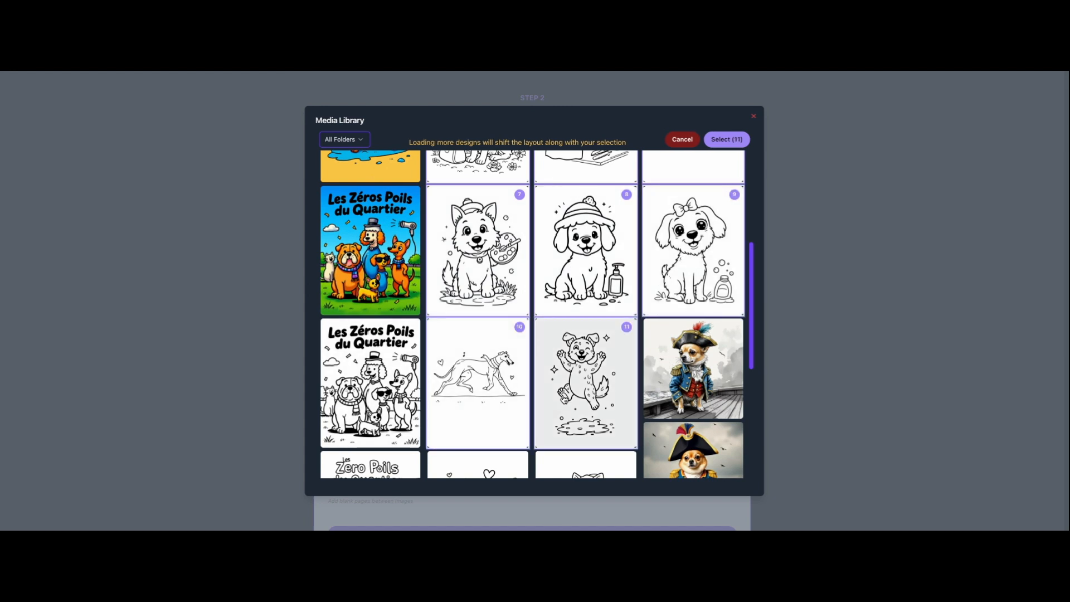
Step: Add the bathtub dog, dachshund, top-hat bulldog, turtleneck dog and throne puppy drawings to the selection
scroll(608, 386, "down", 3)
left_click(607, 384)
left_click(524, 405)
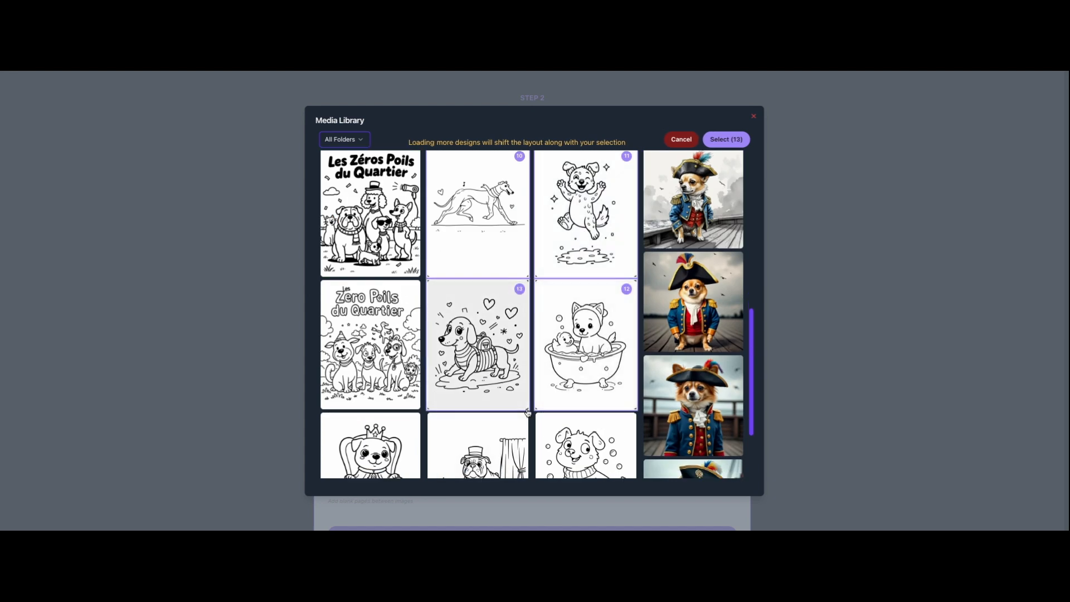
scroll(528, 412, "down", 1)
left_click(524, 413)
left_click(586, 410)
left_click(416, 402)
scroll(440, 399, "down", 1)
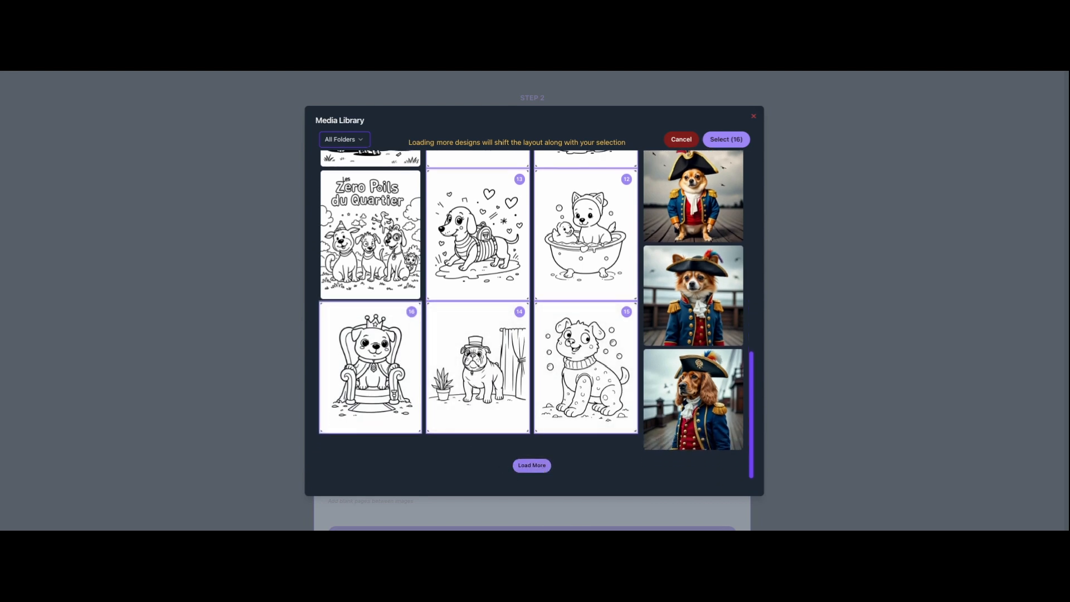
Step: Load more designs and select the running puppy, bow-tie puppy, puppy with stars and puppy in a basket
left_click(532, 466)
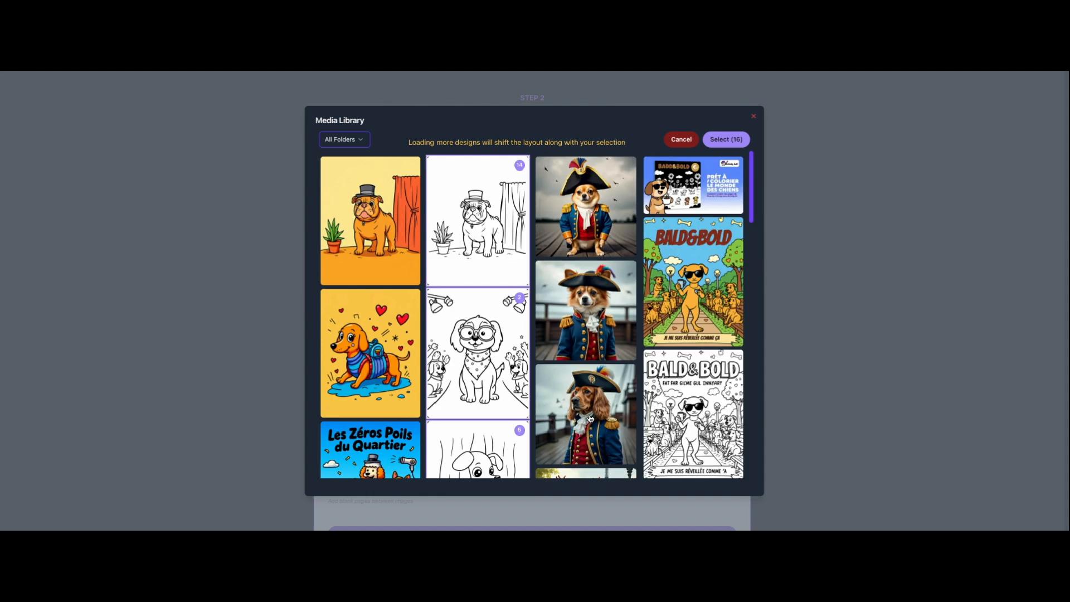
scroll(590, 419, "down", 10)
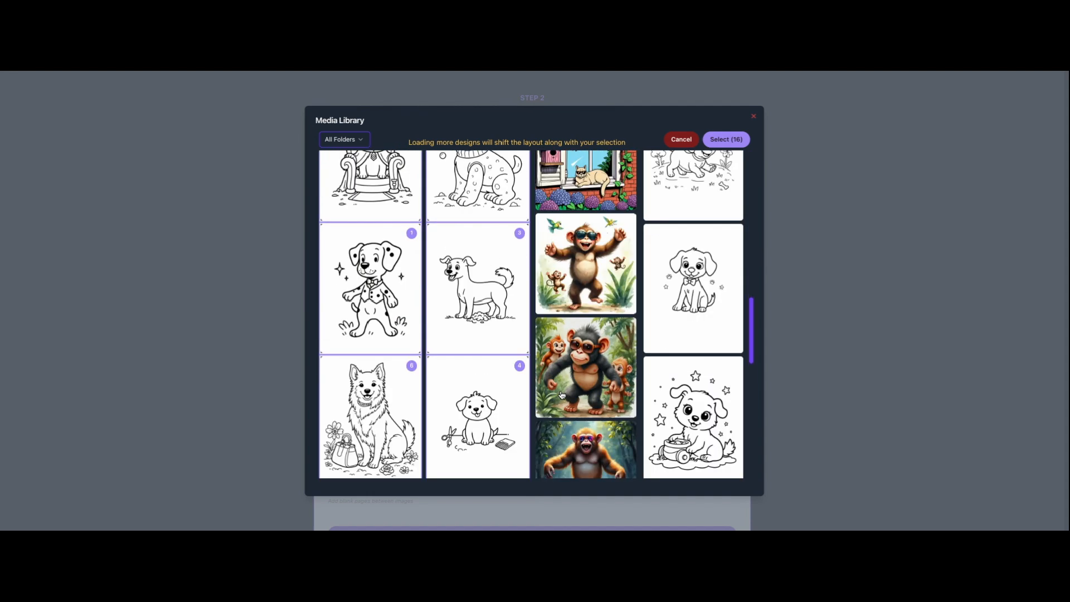
scroll(562, 395, "up", 3)
left_click(702, 268)
left_click(710, 409)
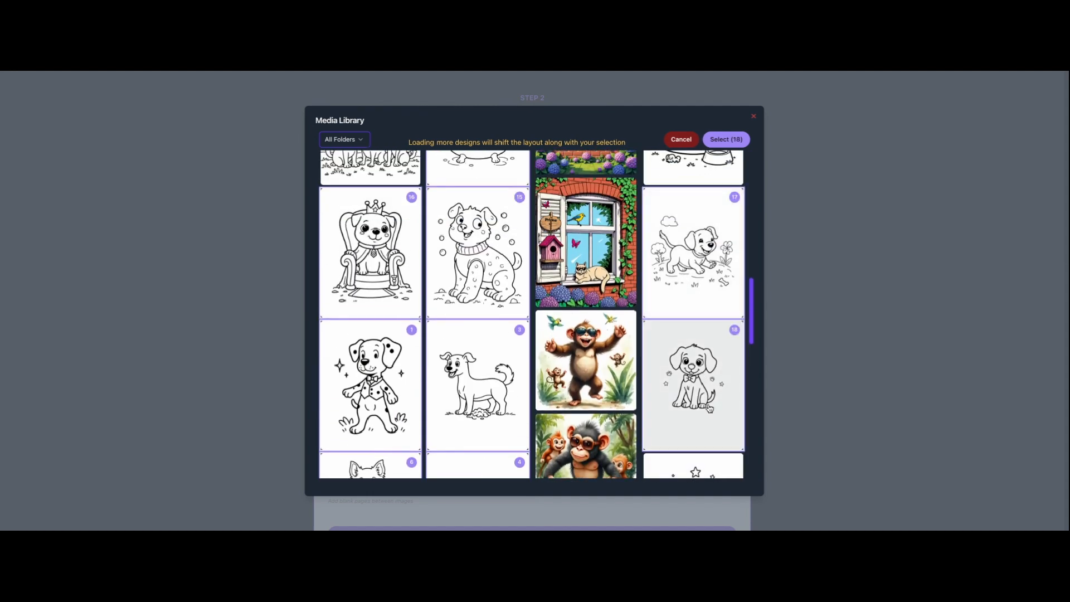
left_click(710, 466)
scroll(697, 346, "up", 5)
left_click(701, 269)
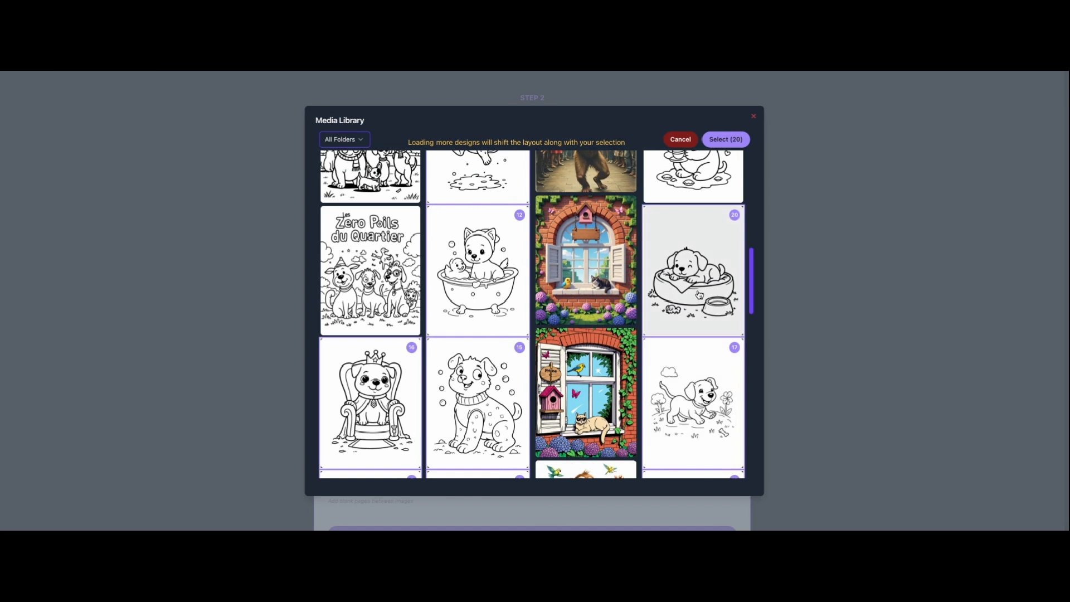
Step: Add the pug with glasses, chihuahua between cameras, dog in the director's chair and skateboarding dachshund to the selection
scroll(700, 295, "up", 2)
left_click(701, 230)
scroll(692, 287, "up", 3)
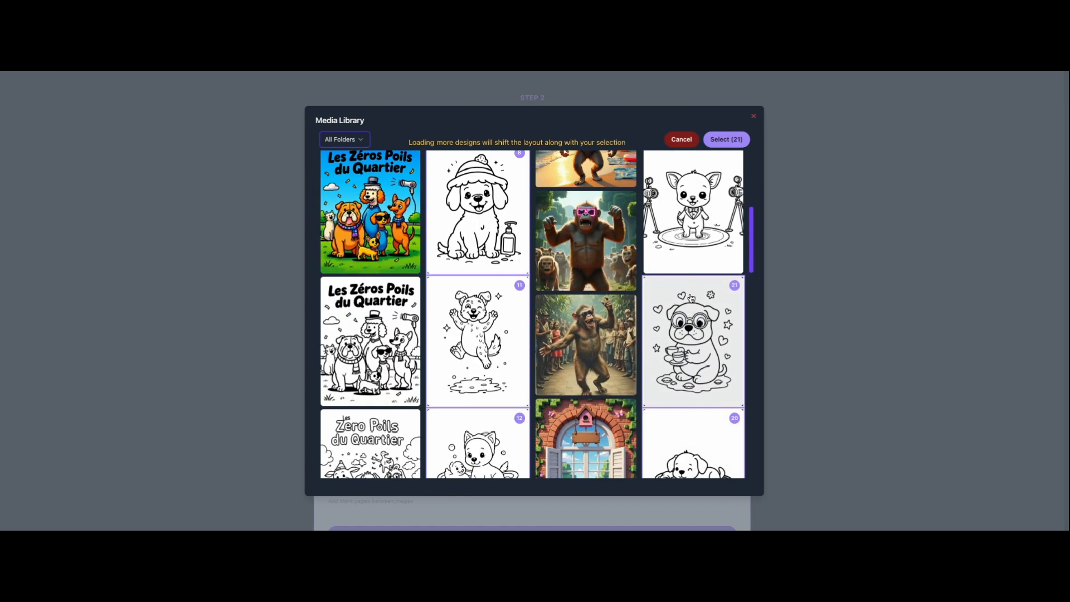
left_click(702, 214)
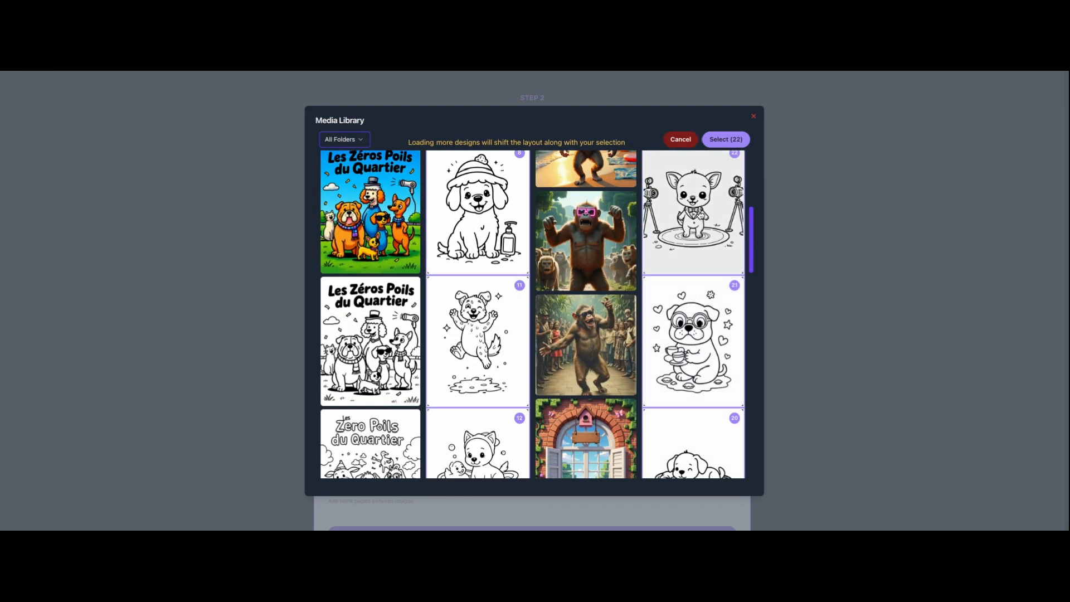
scroll(696, 234, "up", 3)
left_click(696, 241)
scroll(696, 241, "up", 2)
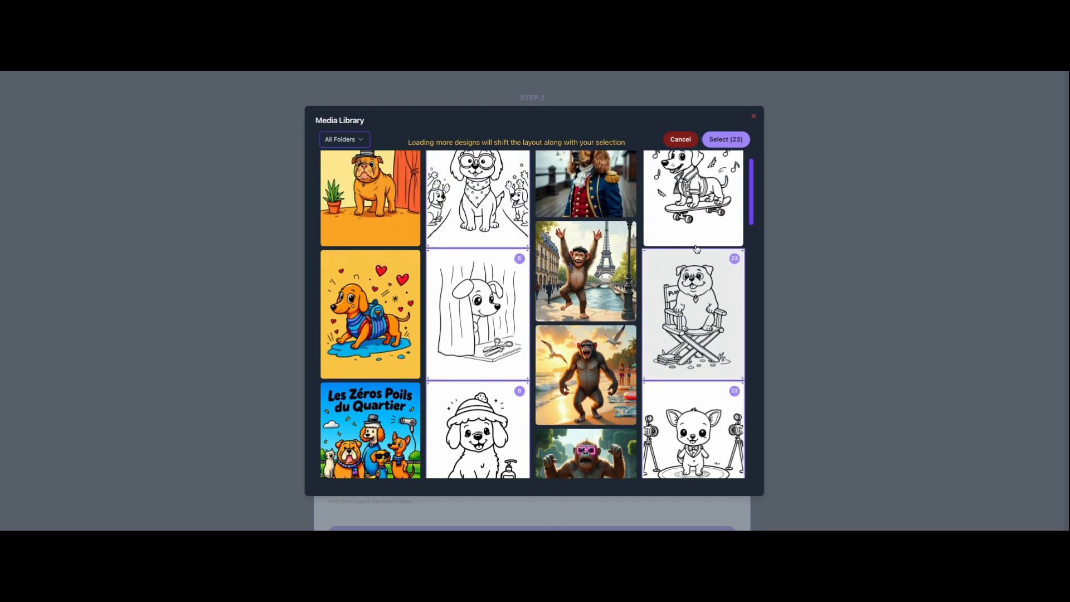
left_click(701, 208)
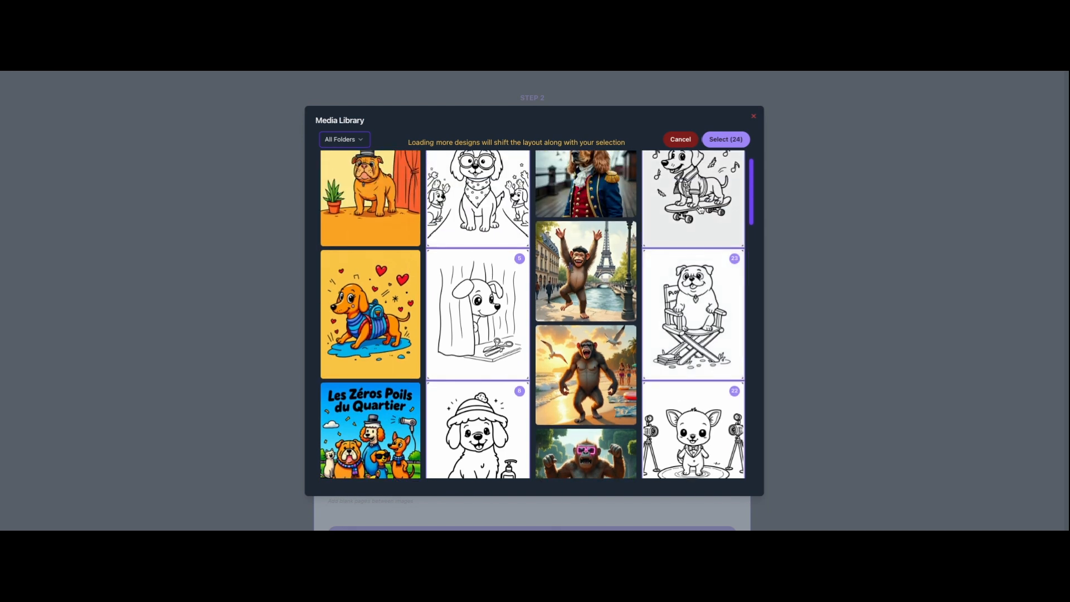
Step: Check the remaining library designs and insert the 24 selected drawings as the book's coloring pages
scroll(646, 346, "down", 10)
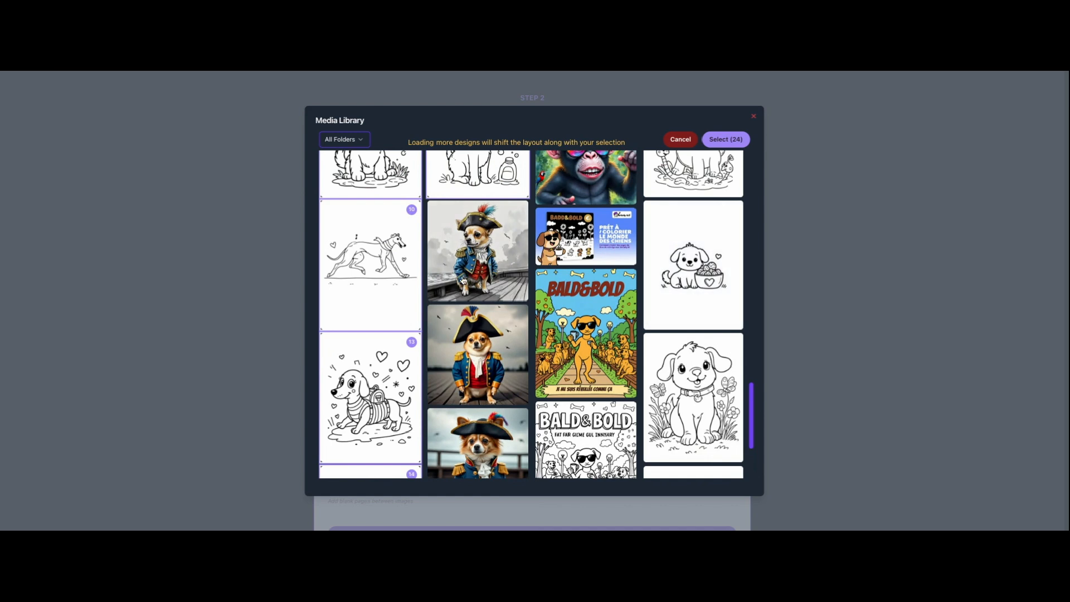
scroll(674, 377, "down", 3)
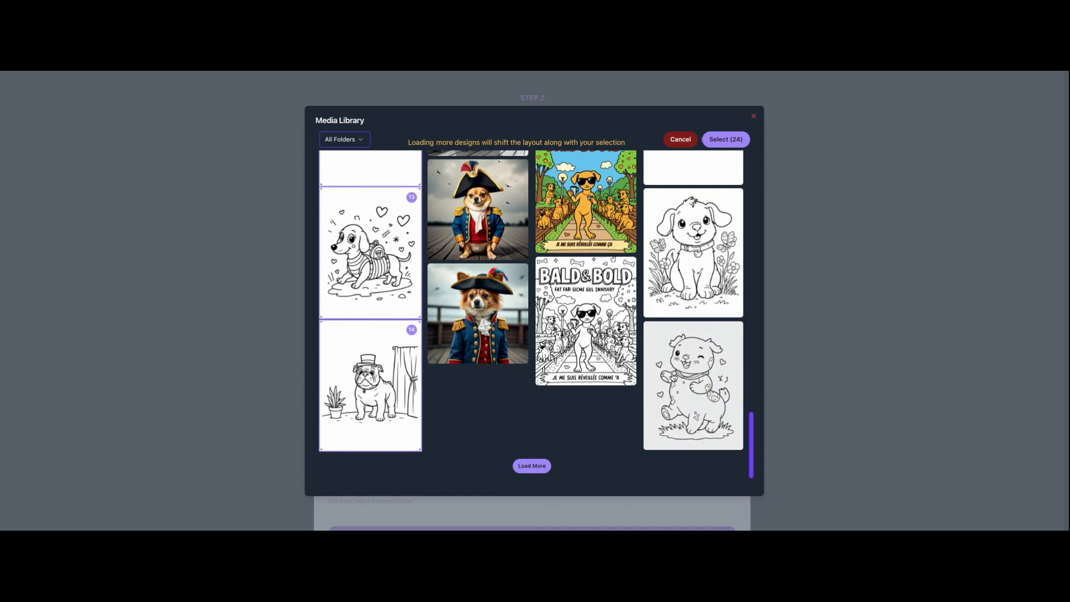
left_click(727, 140)
Step: Review the added coloring pages and generate the coloring book without blank pages between images
scroll(576, 394, "down", 8)
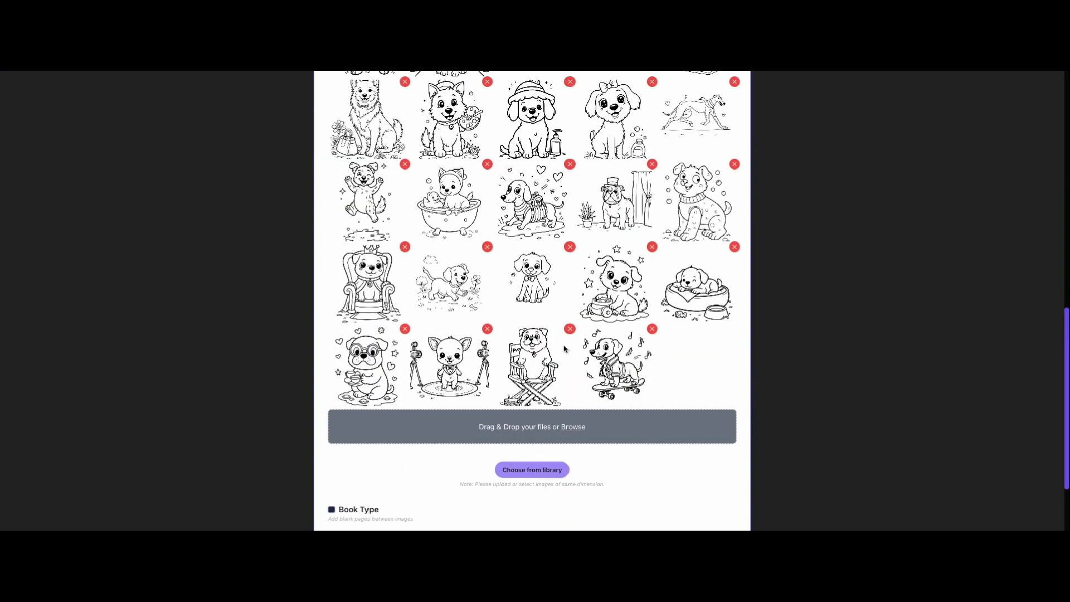
scroll(565, 349, "up", 3)
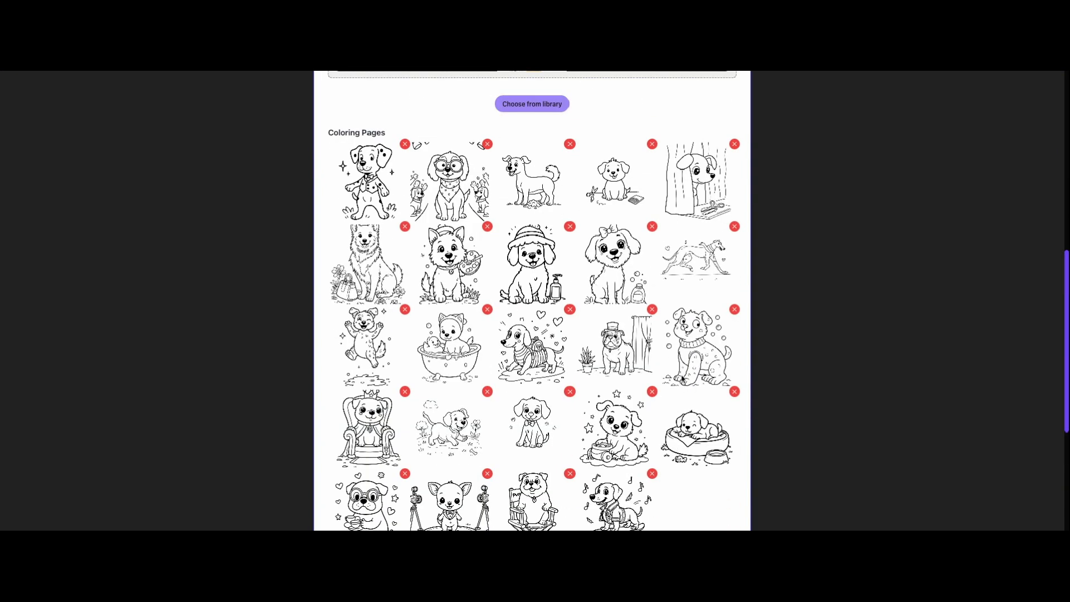
scroll(681, 370, "down", 5)
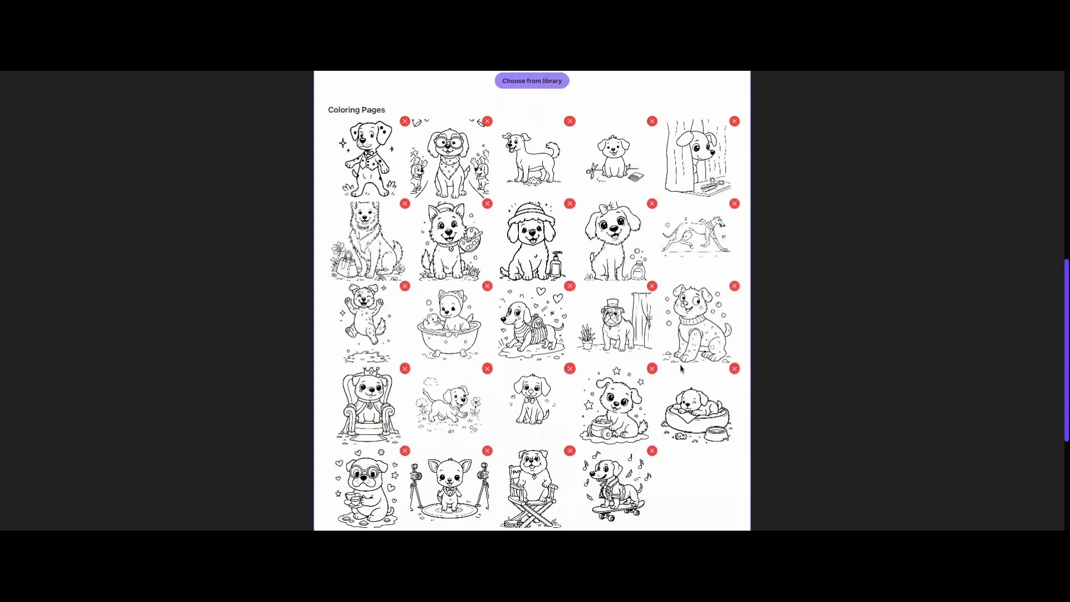
scroll(664, 389, "down", 1)
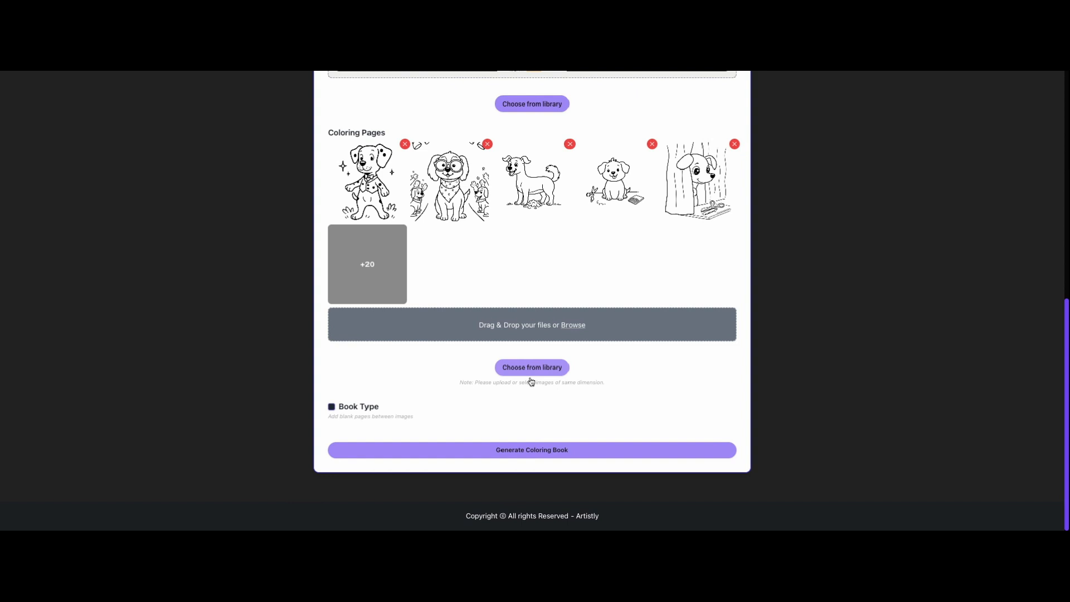
left_click(532, 450)
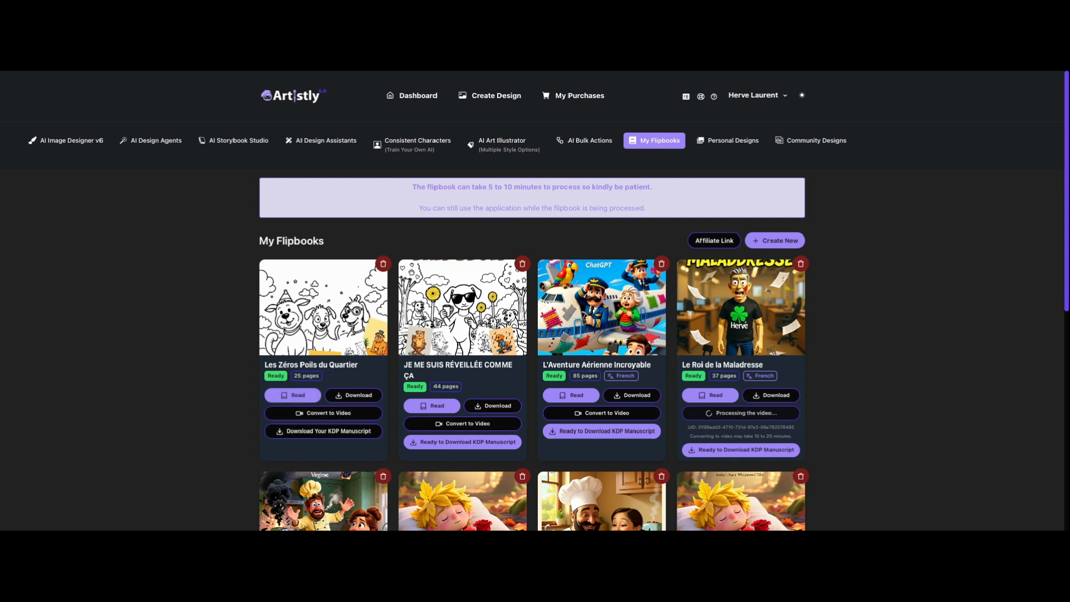
Step: Open the "Les Zéros Poils du Quartier" flipbook, page through it from cover to last page, and close it
left_click(292, 397)
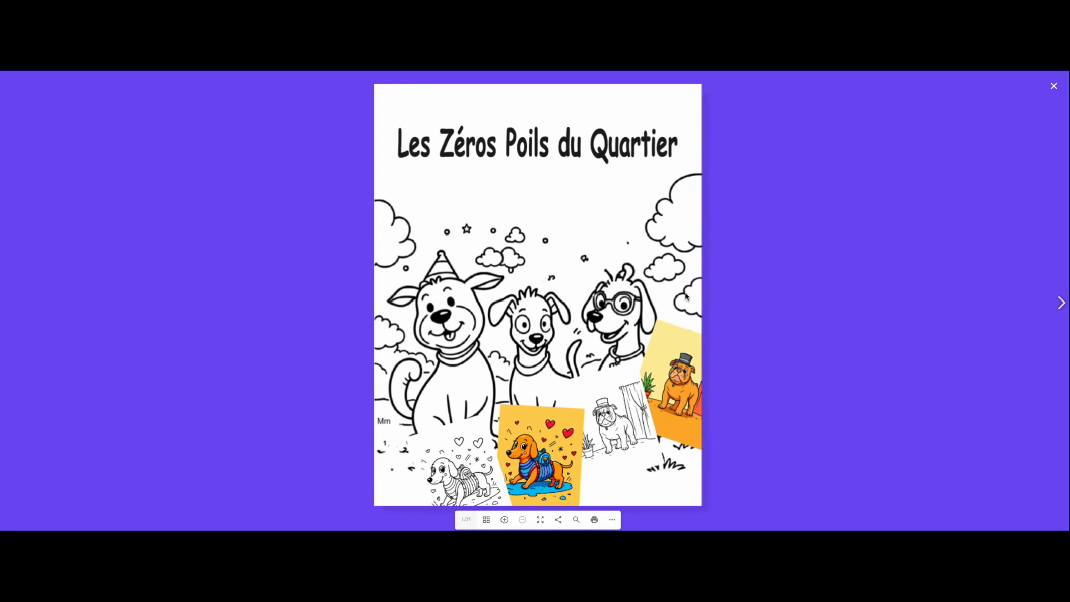
left_click(1061, 303)
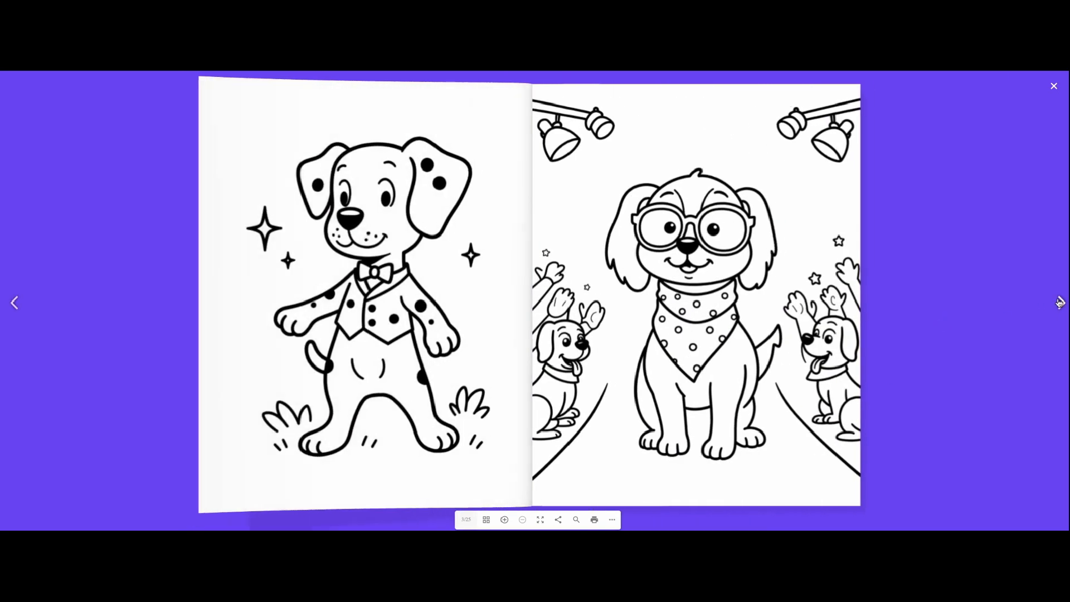
left_click(1061, 303)
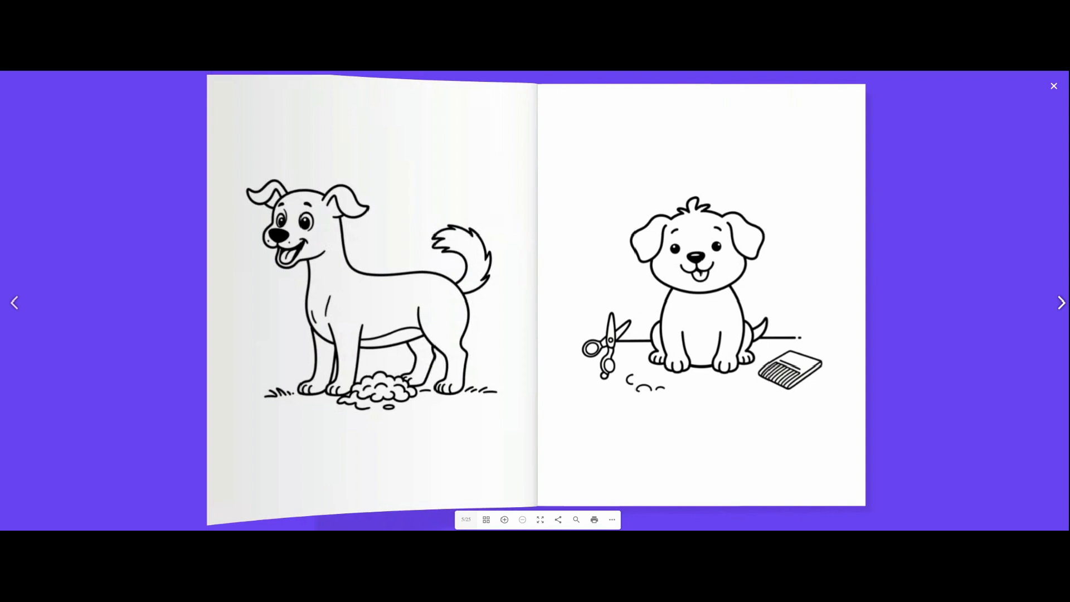
left_click(1061, 302)
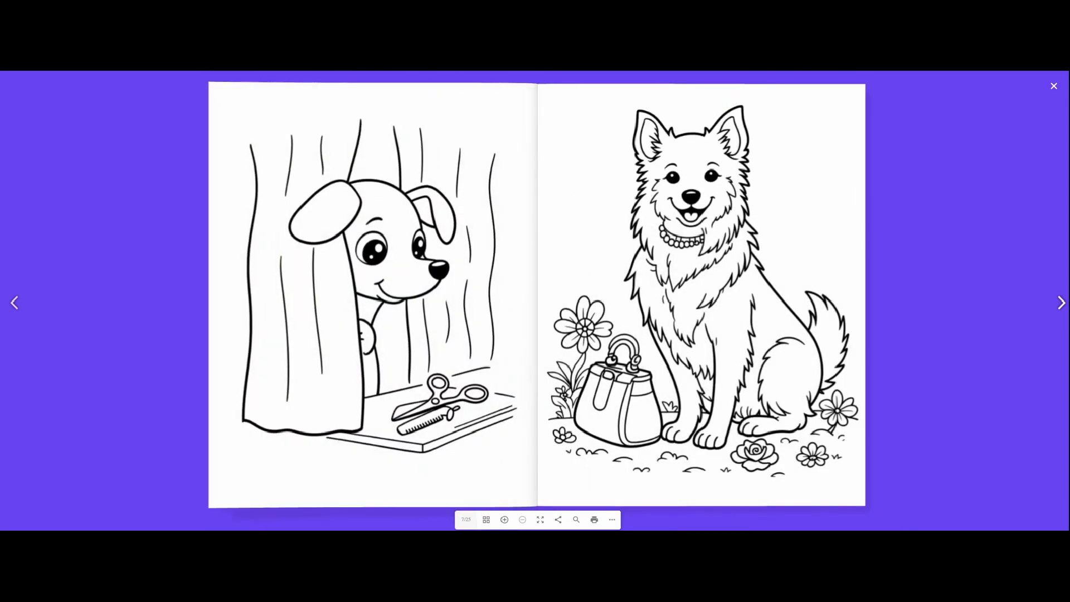
left_click(1061, 303)
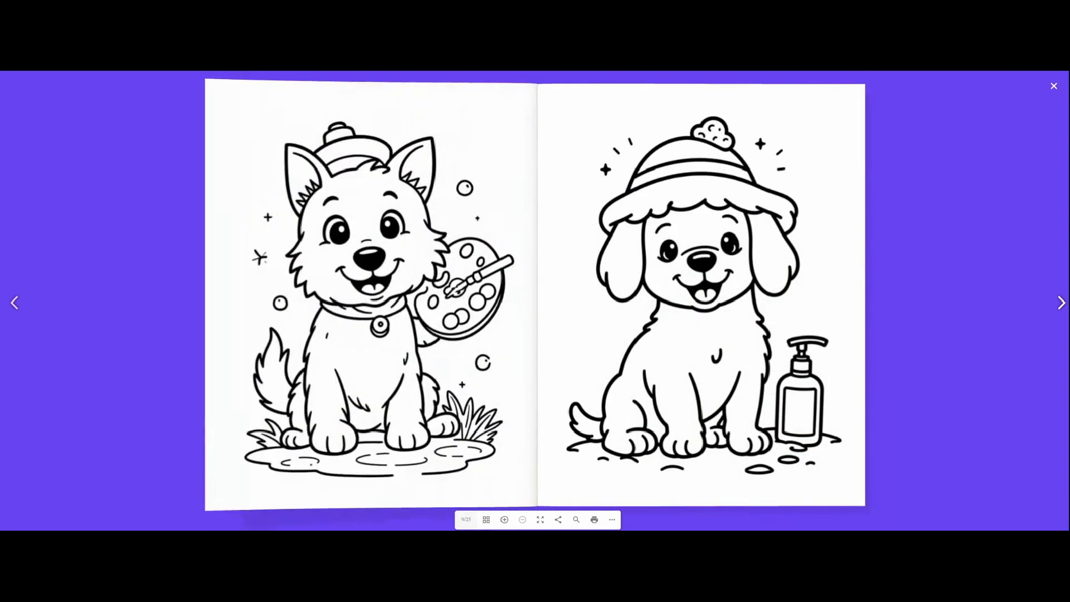
left_click(1061, 303)
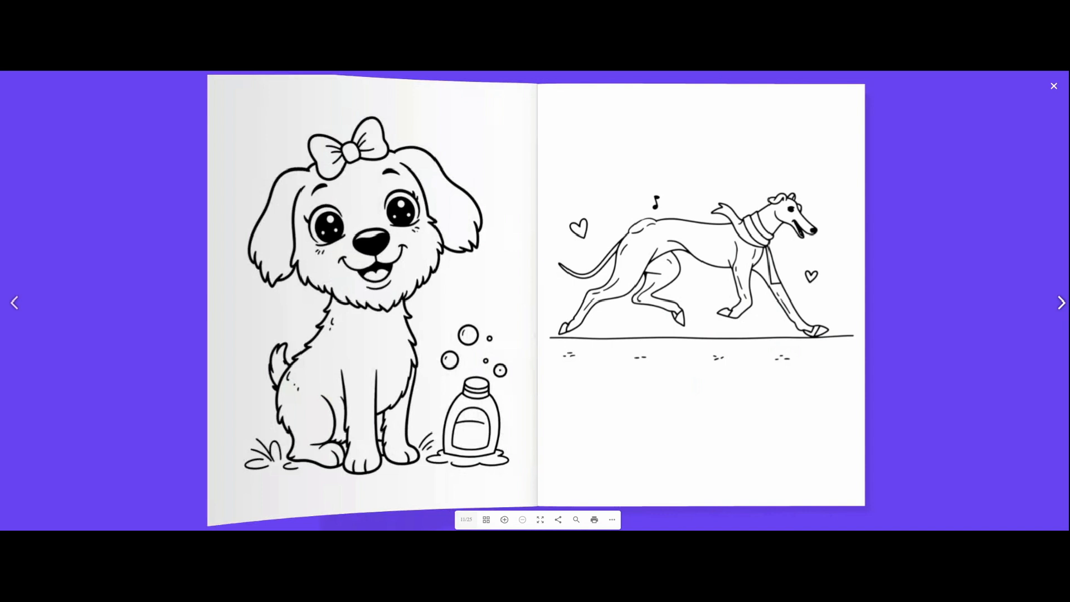
left_click(1061, 303)
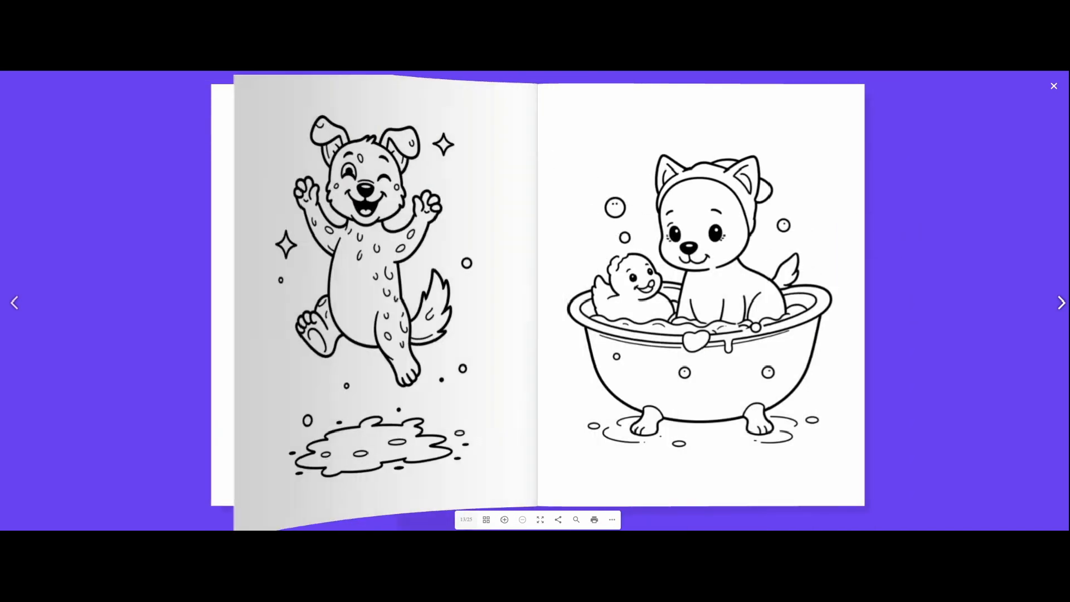
left_click(1062, 303)
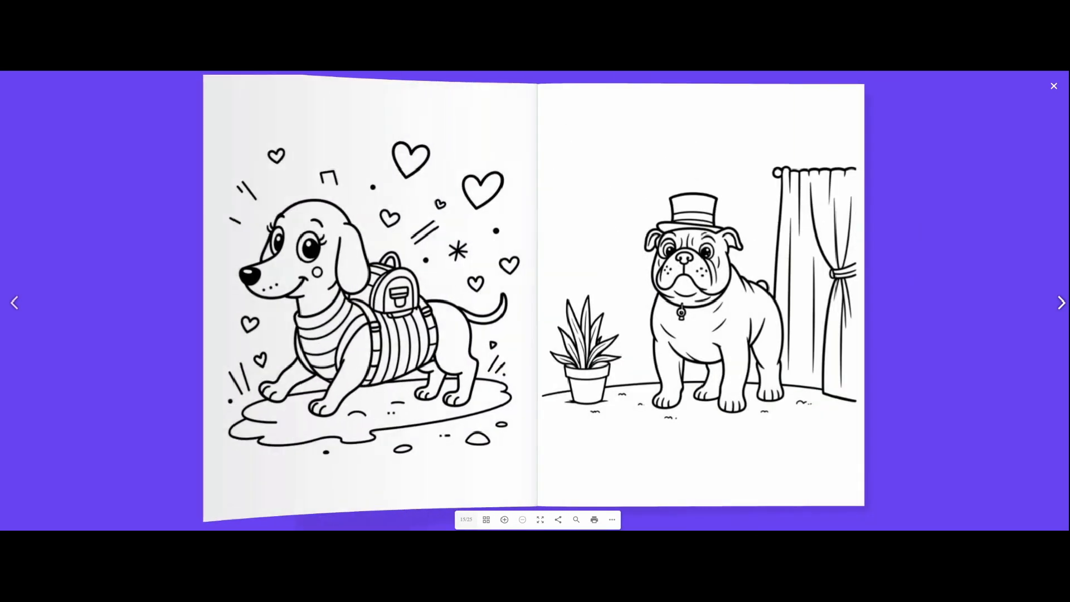
left_click(1061, 302)
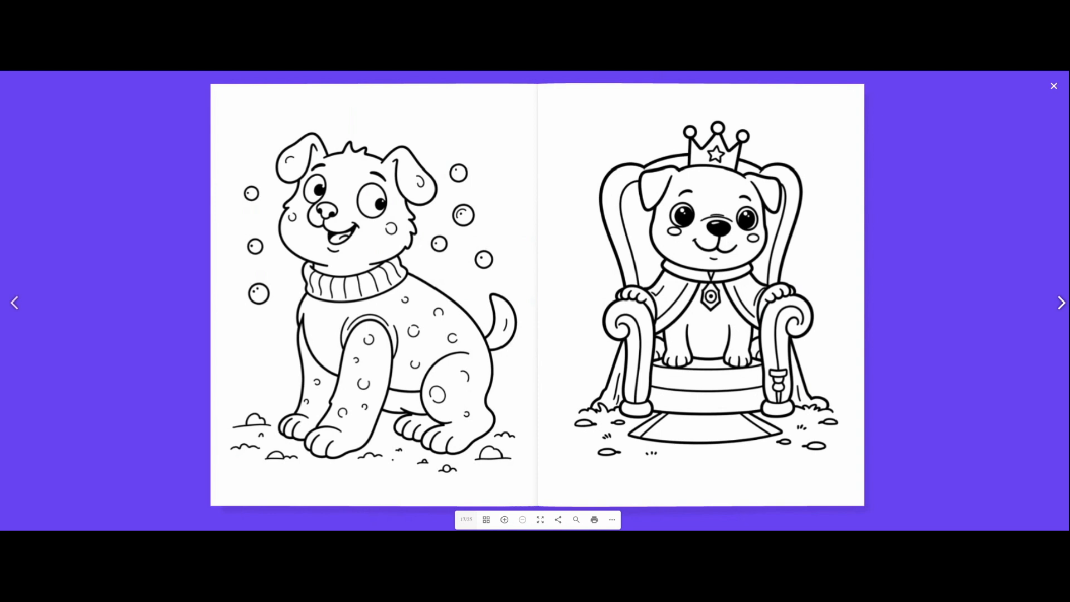
left_click(1061, 302)
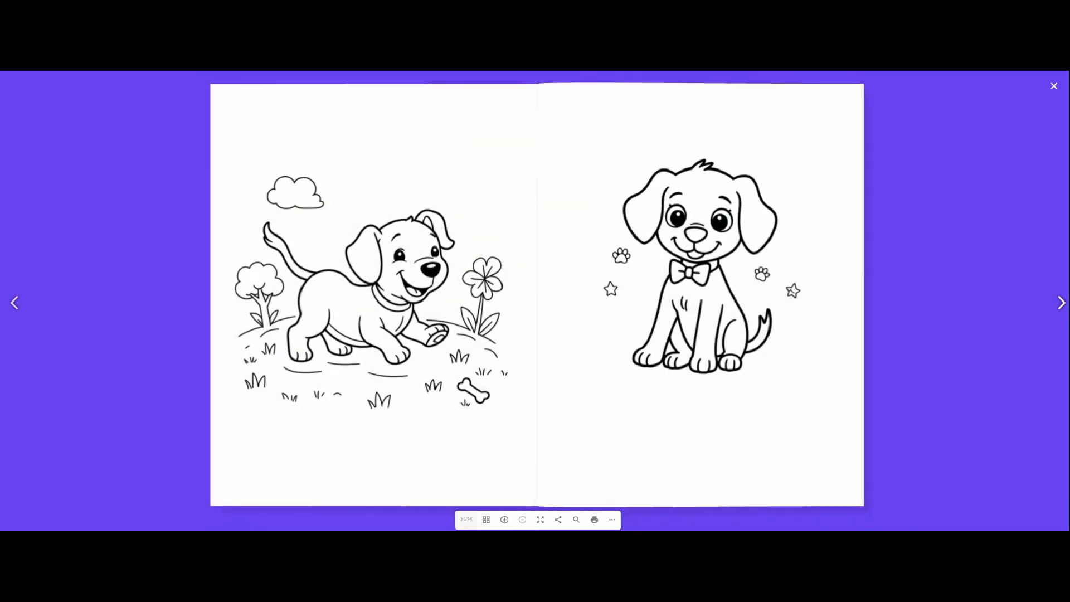
left_click(1061, 303)
left_click(1062, 303)
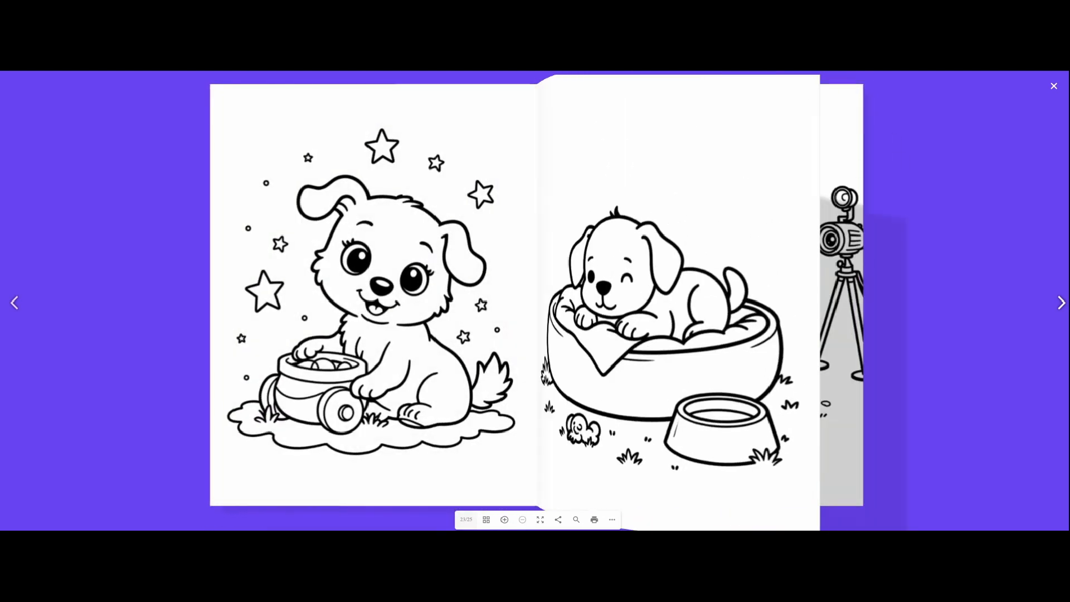
left_click(1062, 303)
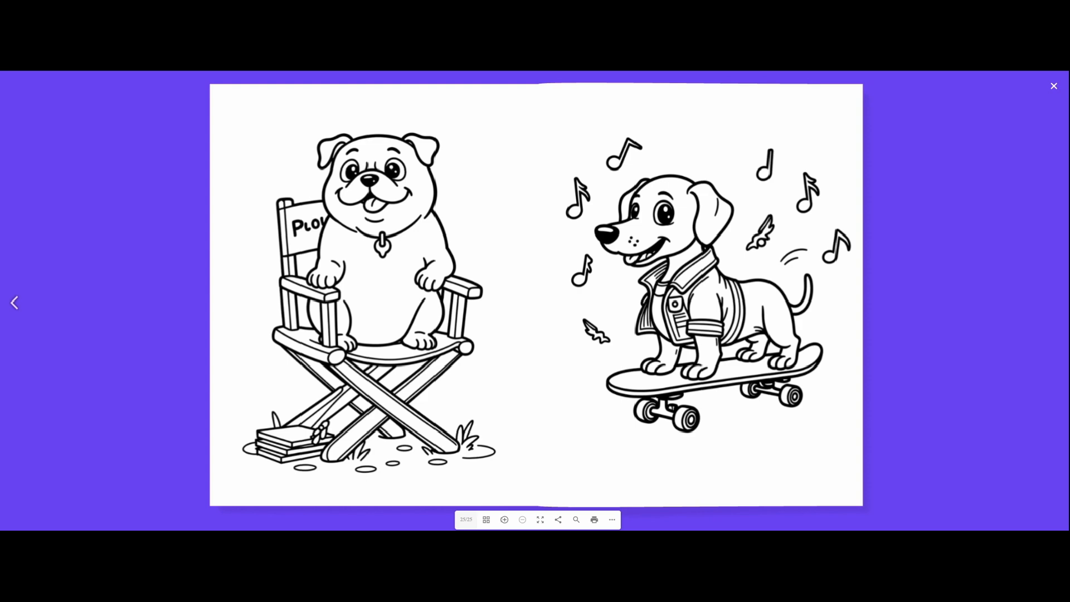
left_click(1054, 86)
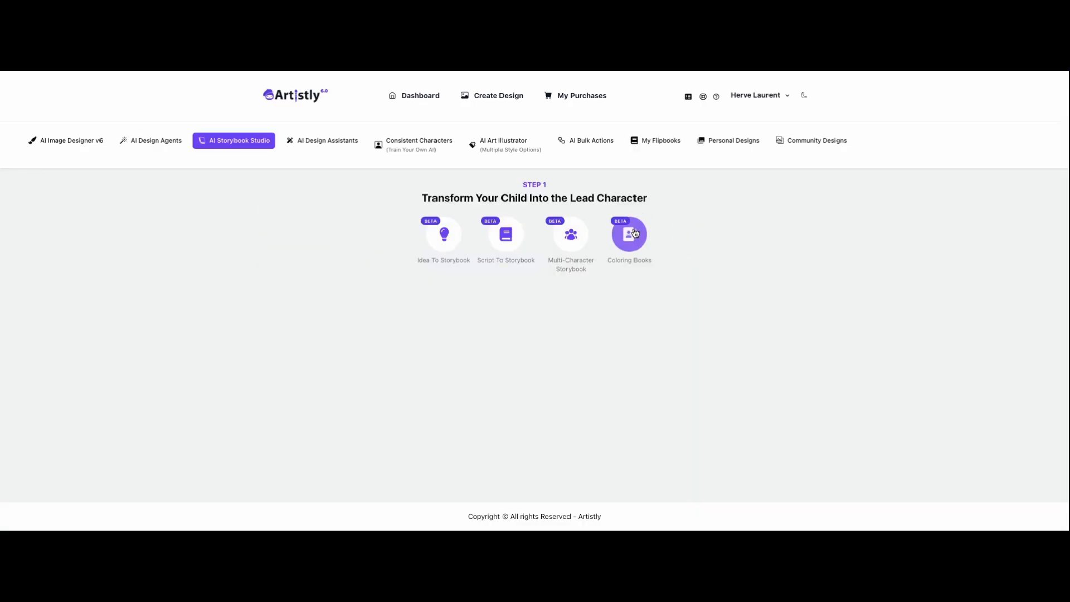
Step: Start a new coloring book titled "Les Zéros Poils du Quartier" and open the file selection for its cover image
left_click(628, 232)
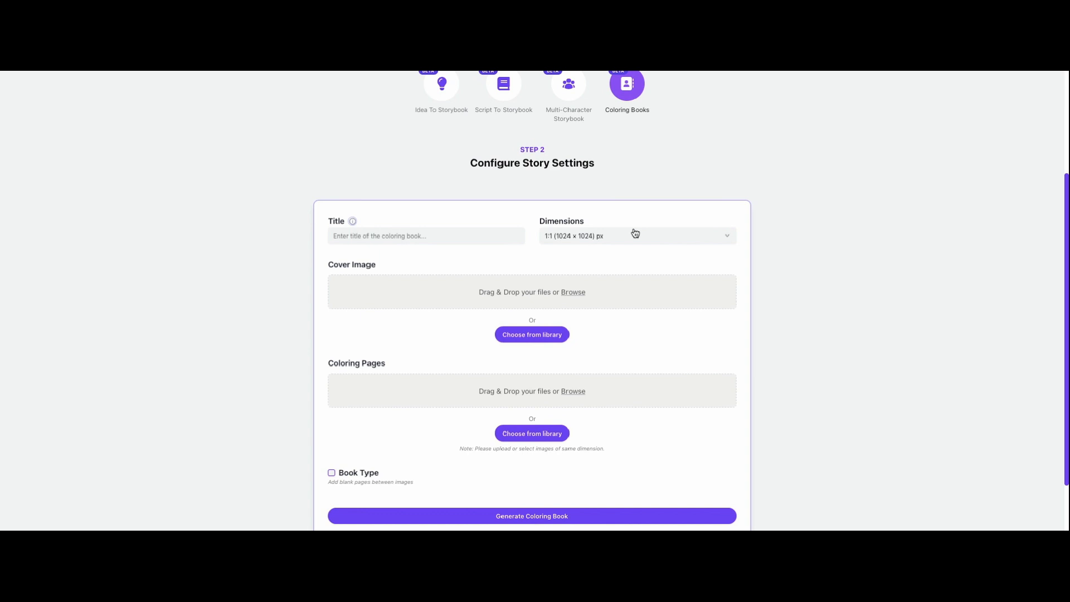
left_click(471, 233)
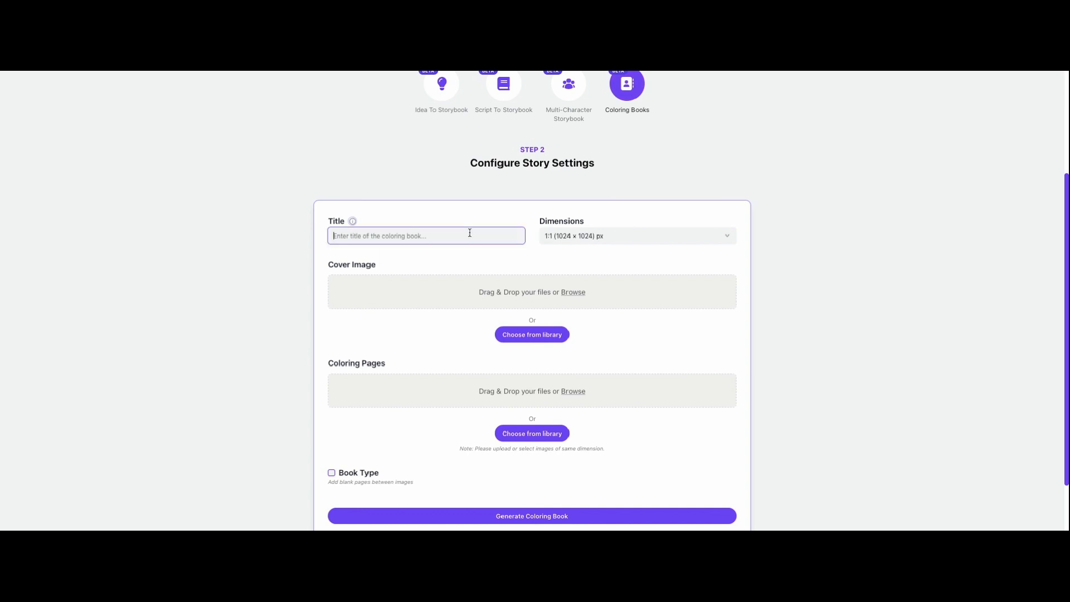
type("Les Zéros Poils du Quartier")
left_click(549, 296)
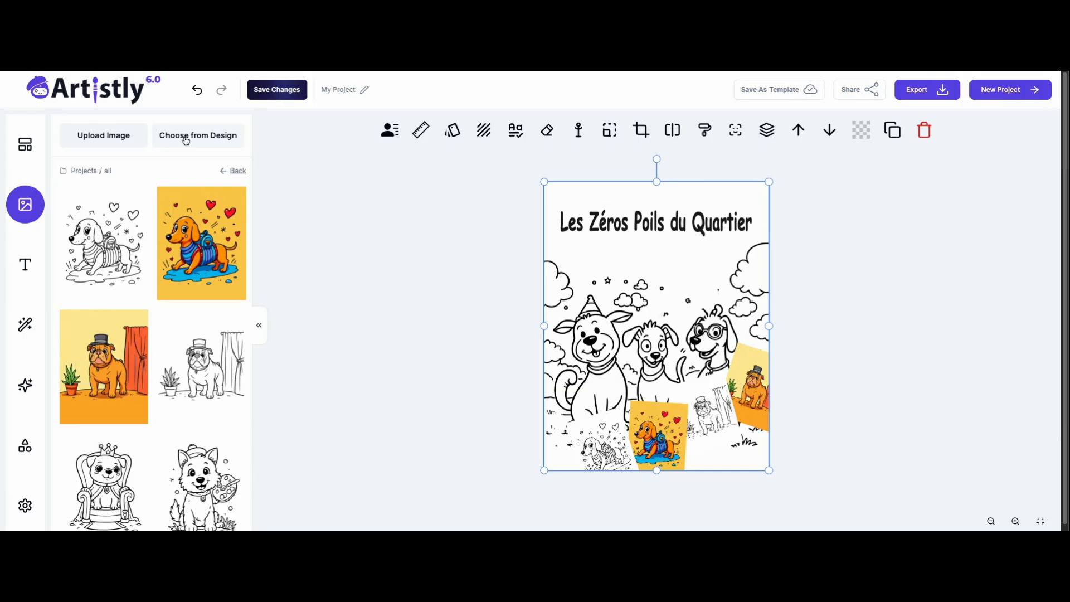
Step: Import the colored "Les Zéros Poils du Quartier" cover from the existing designs into the cover project
left_click(186, 139)
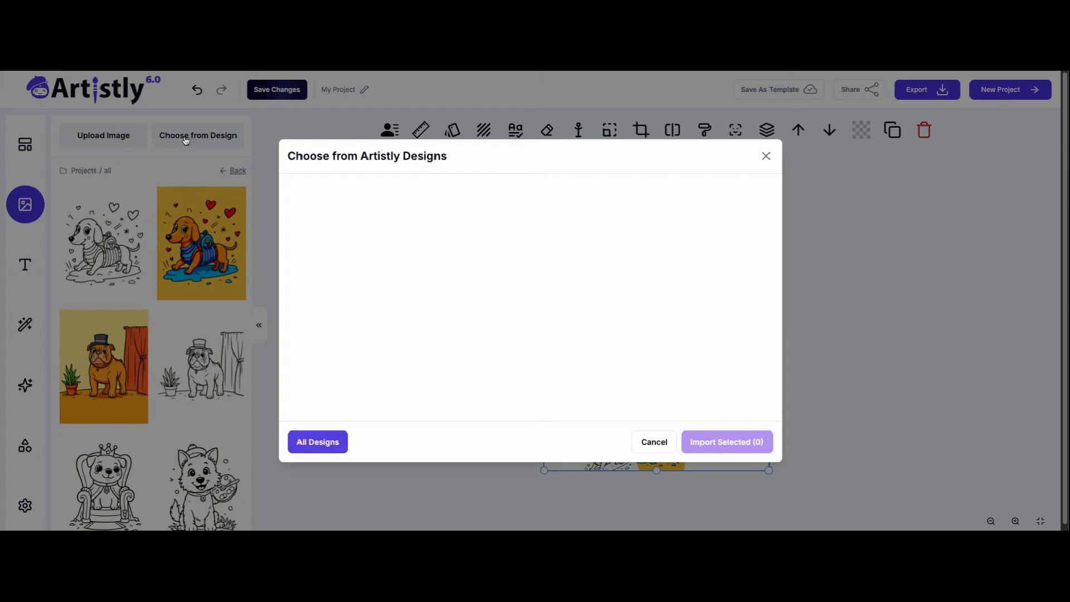
left_click(347, 229)
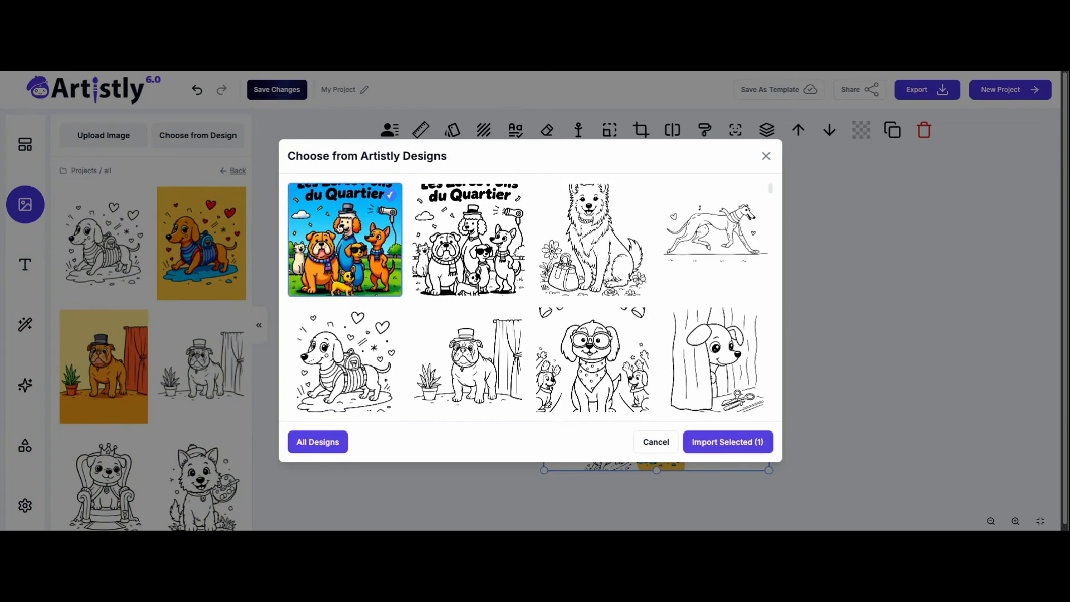
left_click(729, 446)
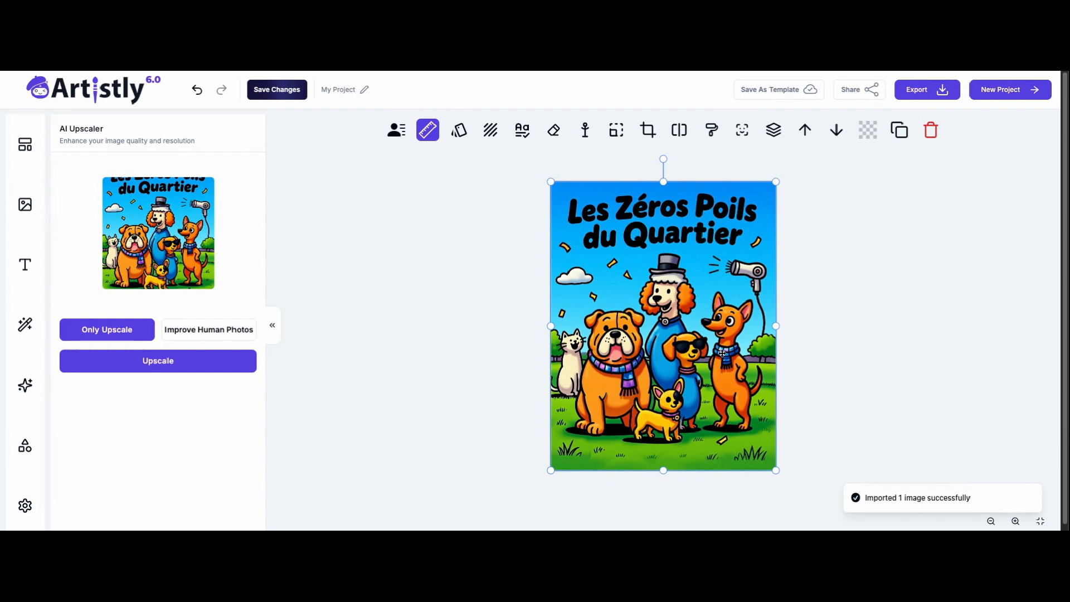
Step: Send the colored cover image behind the four small dachshund and bulldog pictures and export the project as PNG
left_click(834, 130)
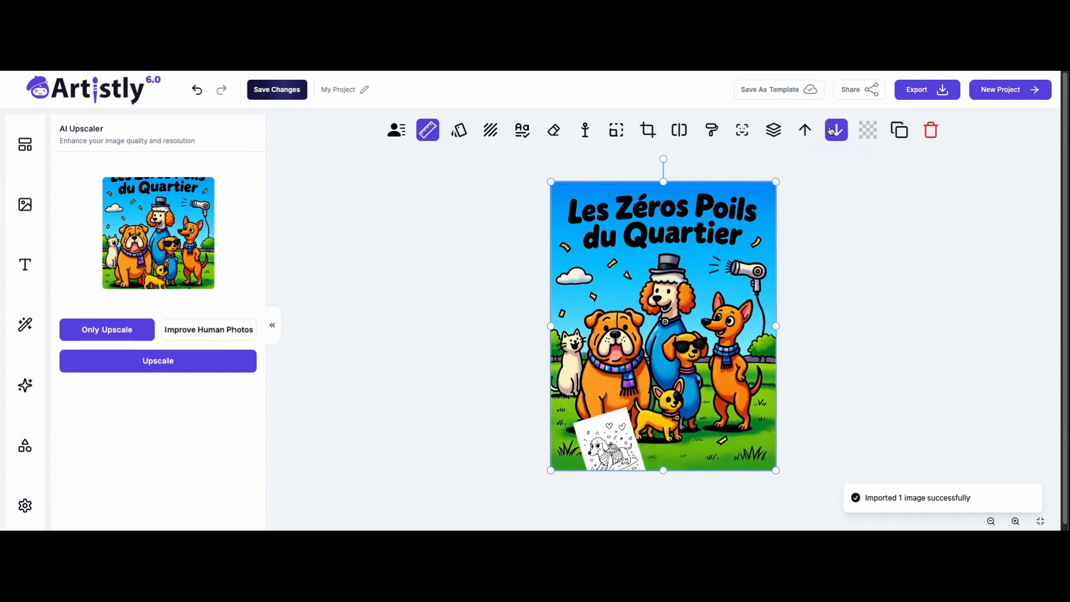
left_click(832, 131)
left_click(831, 132)
left_click(832, 132)
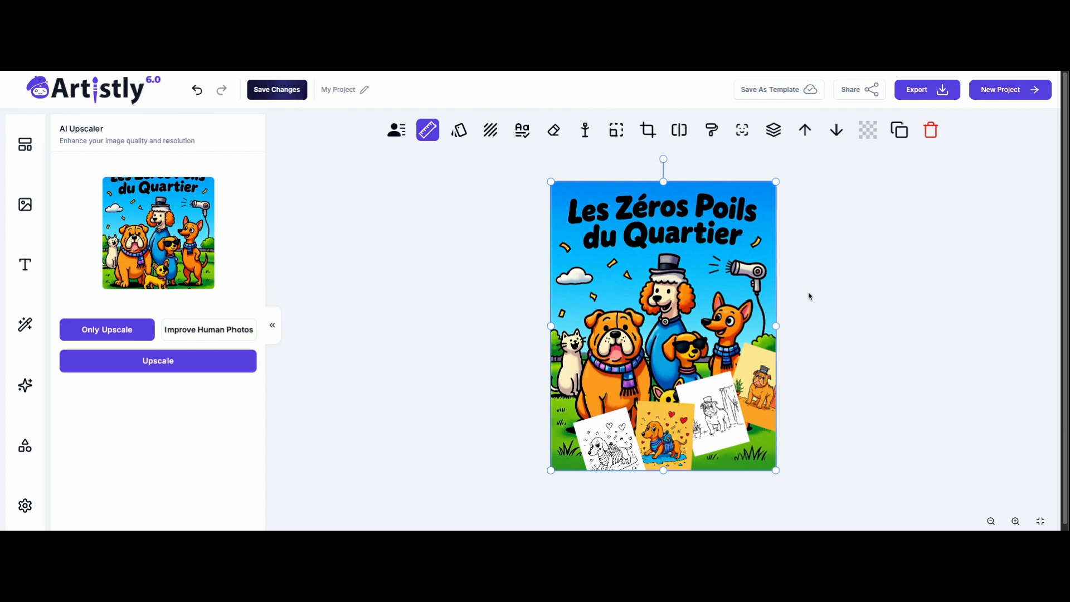
left_click(921, 94)
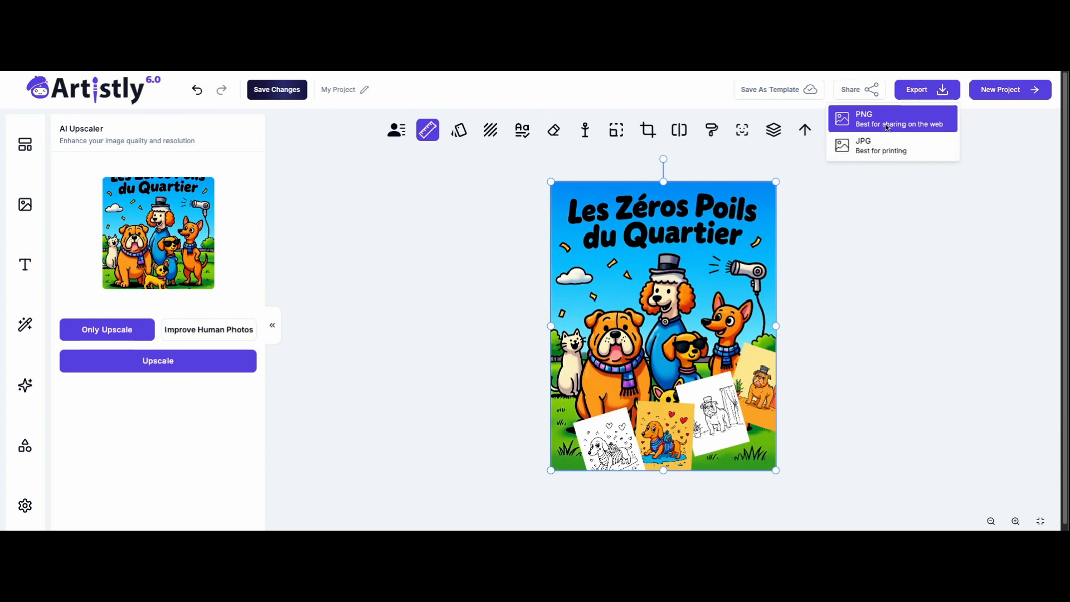
left_click(872, 116)
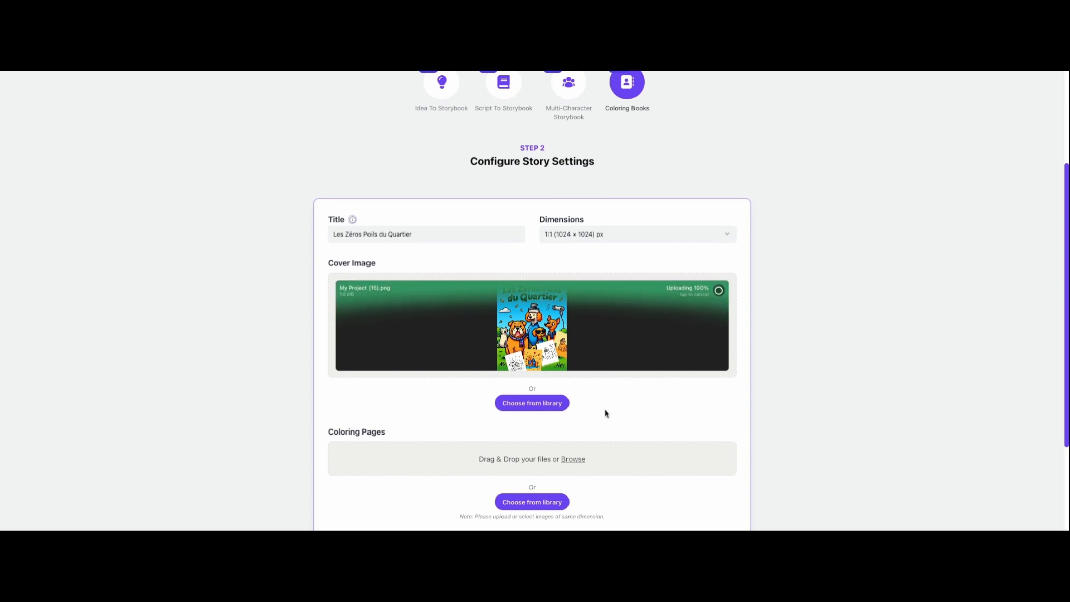
Step: Select the dalmatian, runway dog with glasses, curly-tailed dog, puppy with scissors, dog behind the curtain and shepherd with handbag for the coloring pages
scroll(605, 413, "down", 3)
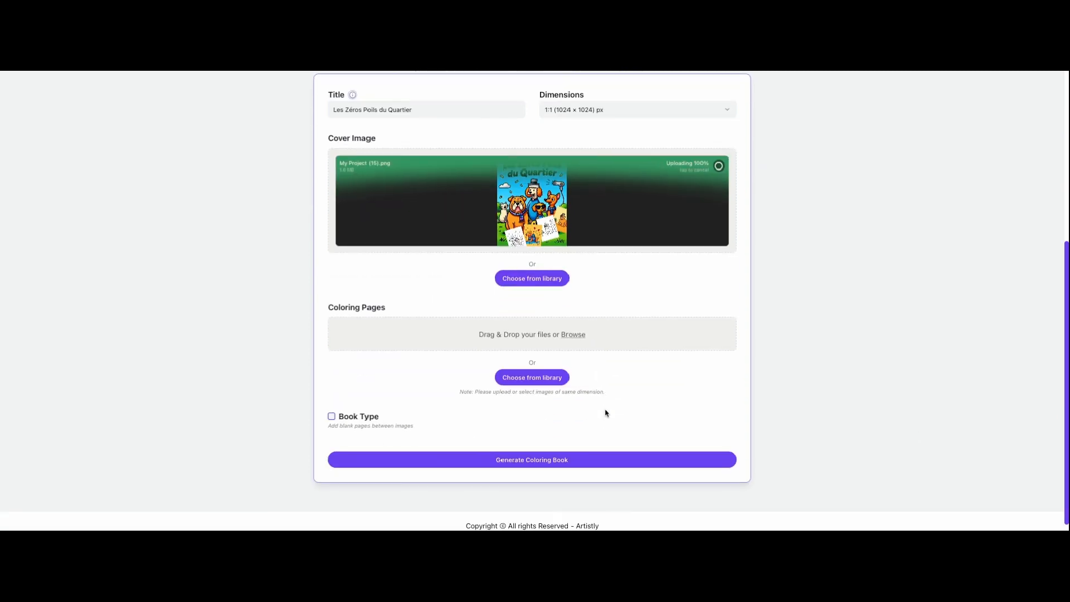
left_click(534, 377)
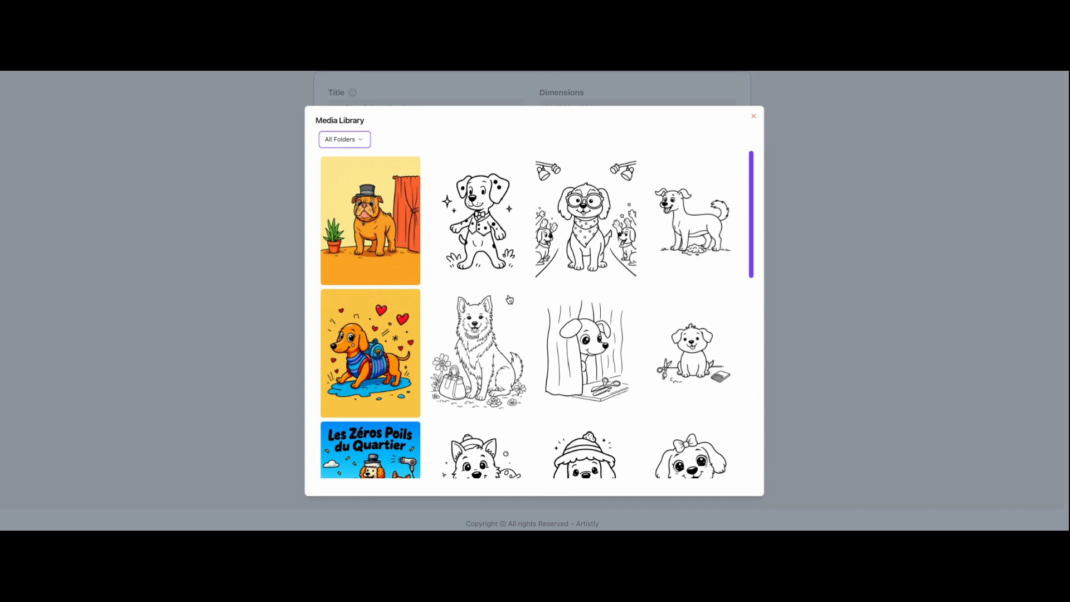
left_click(487, 256)
left_click(594, 229)
left_click(677, 234)
left_click(705, 352)
left_click(601, 359)
left_click(484, 370)
Step: Add the painter dog, dog in the knitted hat, dog with the bow and jumping dog to the selection
scroll(512, 307, "down", 7)
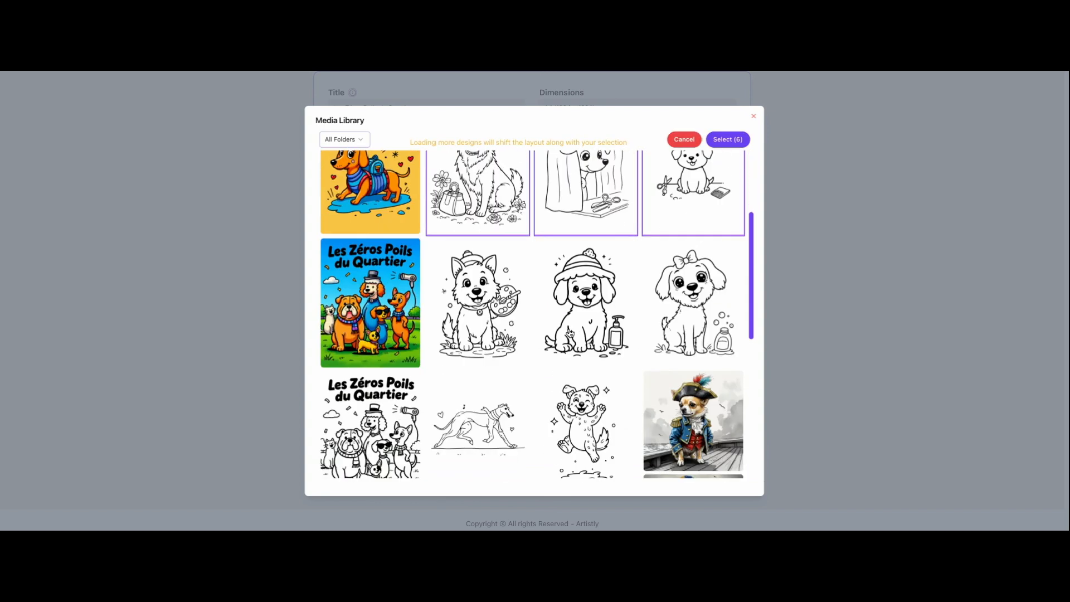
scroll(539, 243, "up", 3)
left_click(481, 262)
left_click(588, 262)
left_click(694, 260)
left_click(587, 385)
Step: Add the line-art dachshund, bathtub dog, bulldog in the top hat, crowned dog on the throne and spotted dog to the selection
scroll(587, 385, "down", 4)
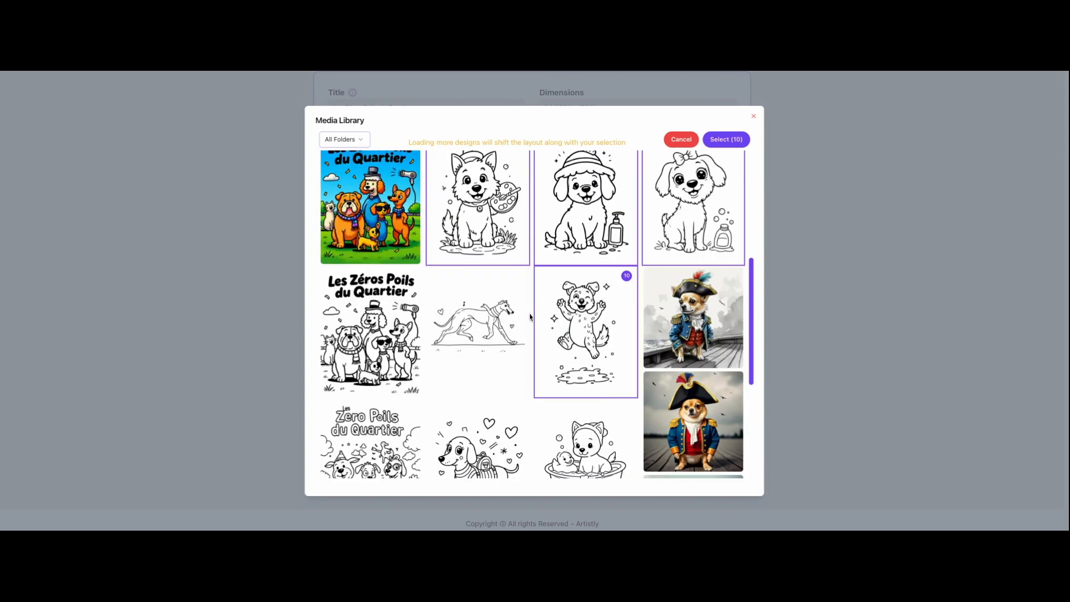
left_click(499, 329)
left_click(600, 333)
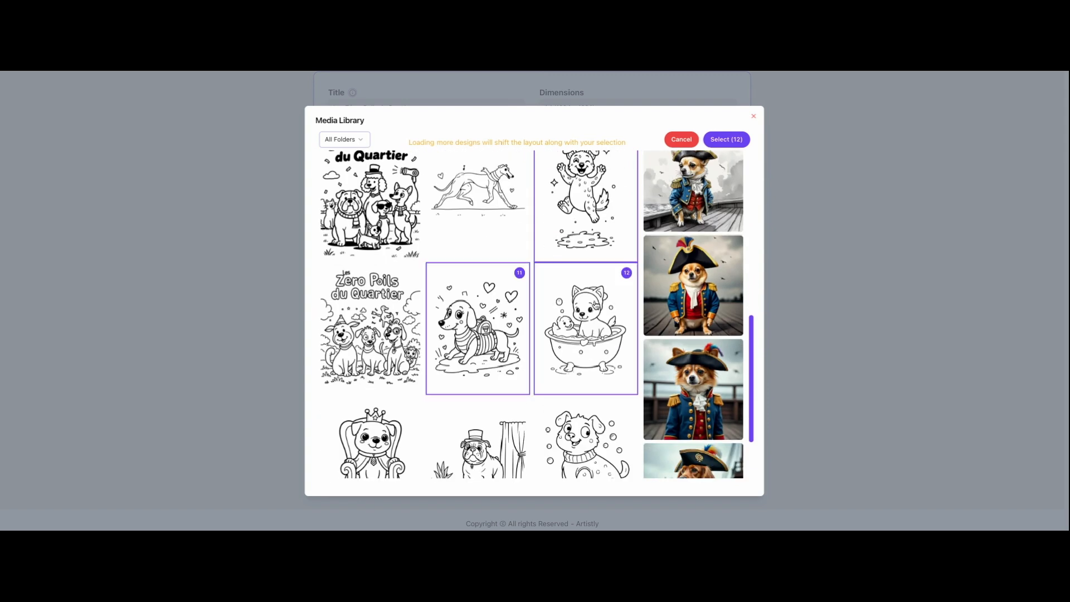
scroll(562, 299, "down", 2)
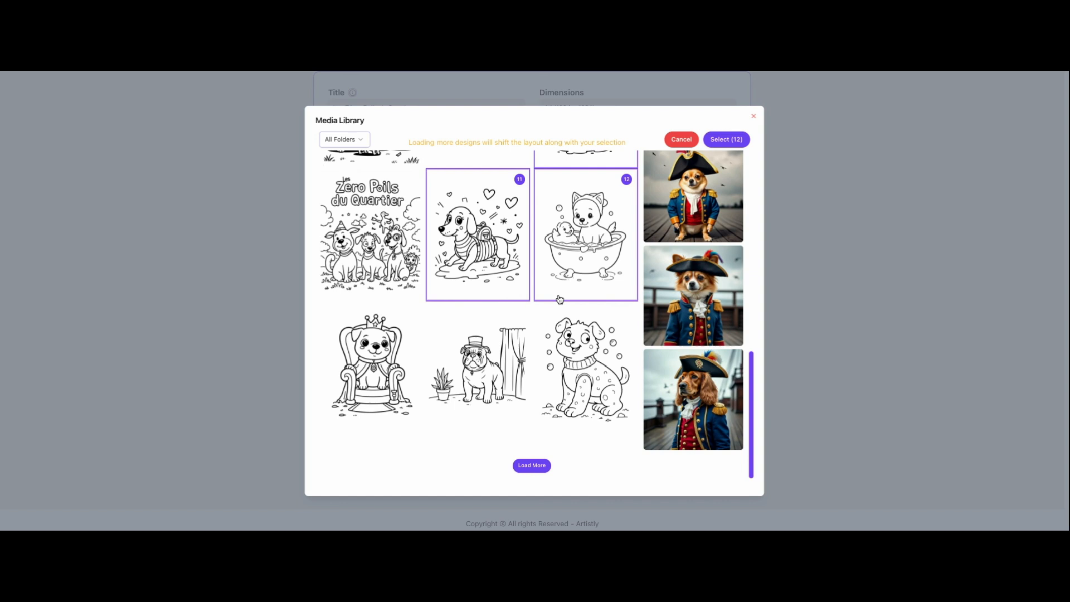
left_click(474, 374)
left_click(386, 369)
left_click(594, 374)
Step: Load more designs and add the skateboarding dog, dog in the director's chair, chihuahua between cameras and pug with glasses to the selection
left_click(532, 465)
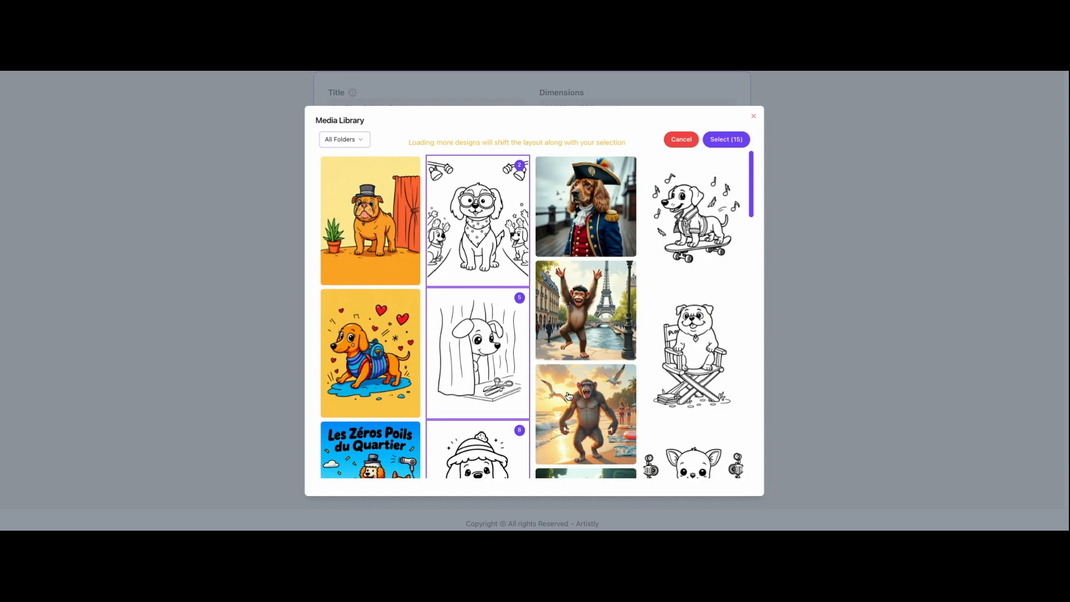
left_click(697, 237)
left_click(699, 335)
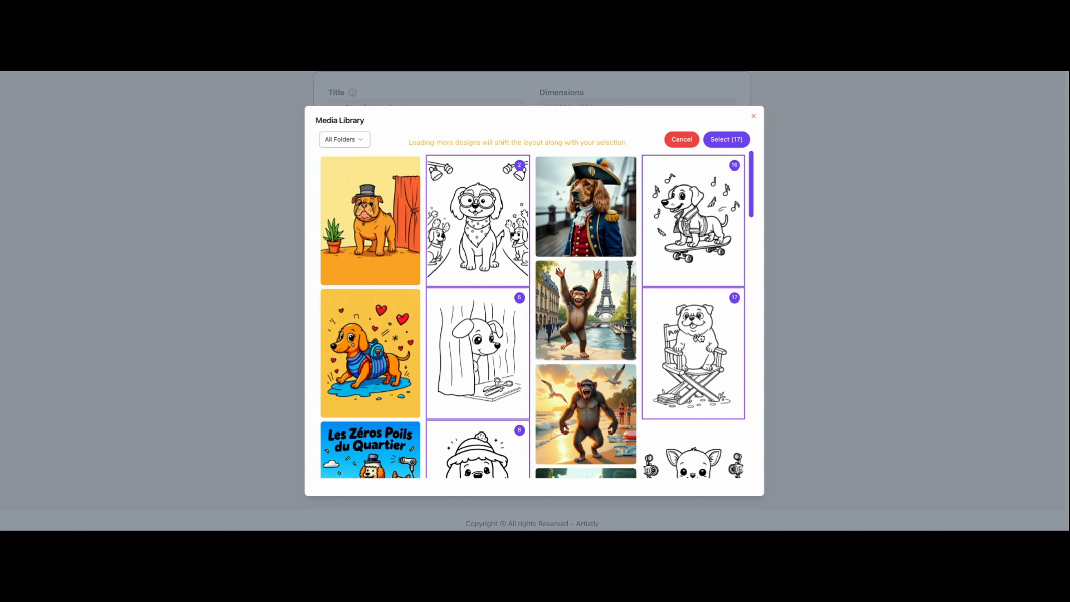
scroll(702, 345, "down", 3)
left_click(709, 315)
left_click(699, 418)
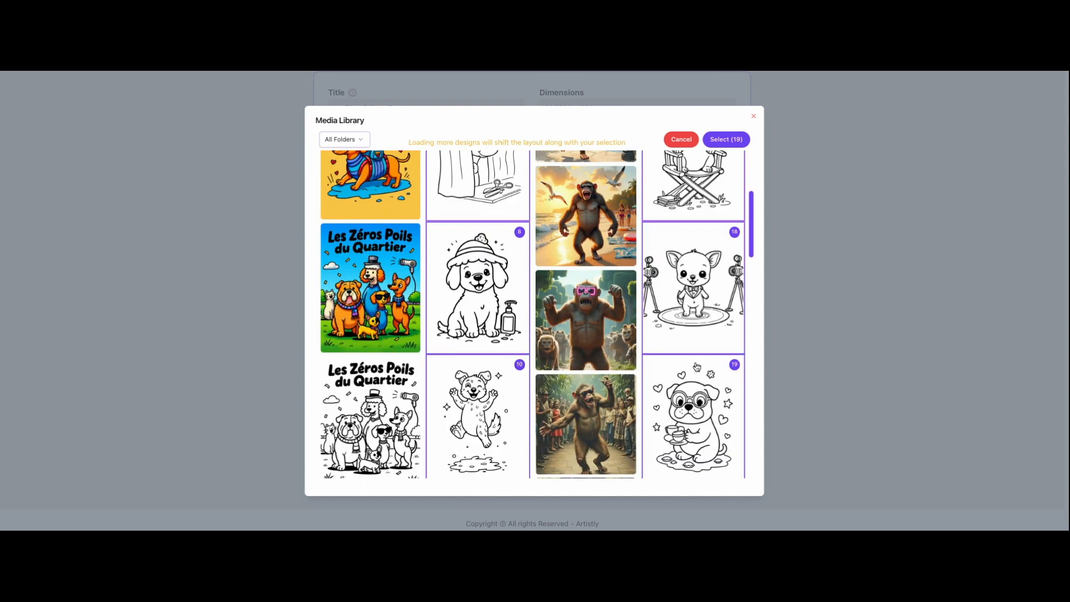
Step: Add the puppy in the dog bed, running puppy, puppy with the bowl, bow-tie puppy and puppy with the heart basket to the selection
scroll(700, 350, "down", 4)
left_click(701, 350)
left_click(706, 426)
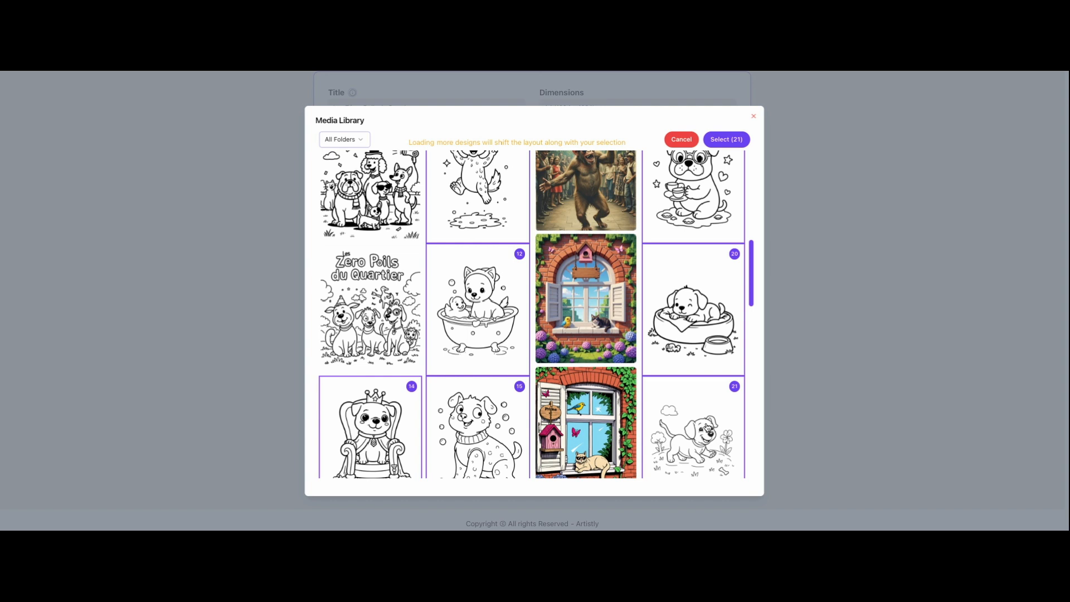
scroll(692, 357, "down", 3)
left_click(690, 351)
scroll(714, 303, "up", 1)
scroll(713, 300, "down", 5)
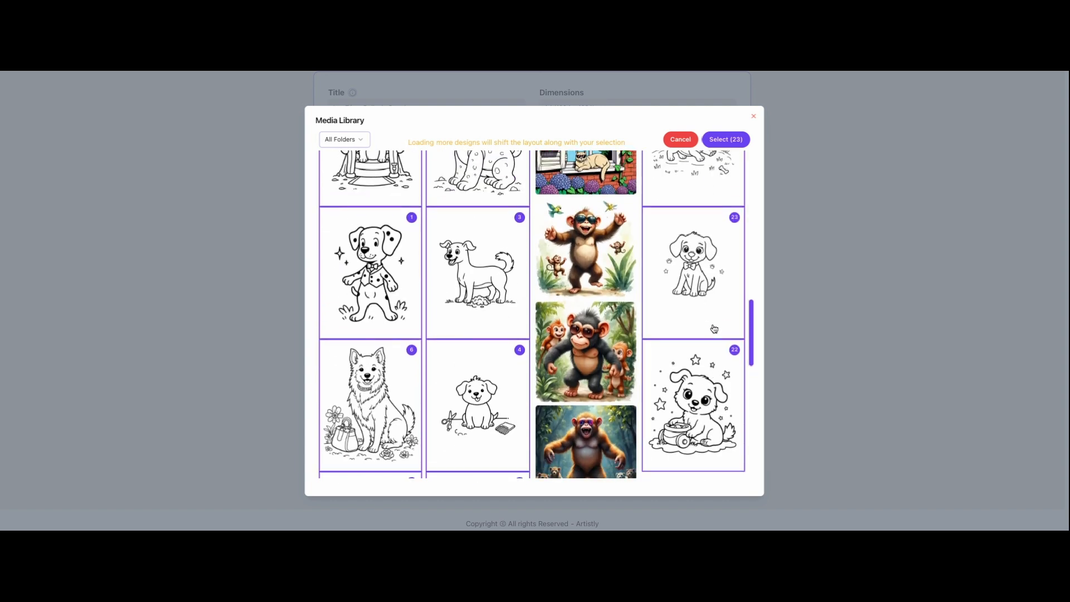
left_click(703, 332)
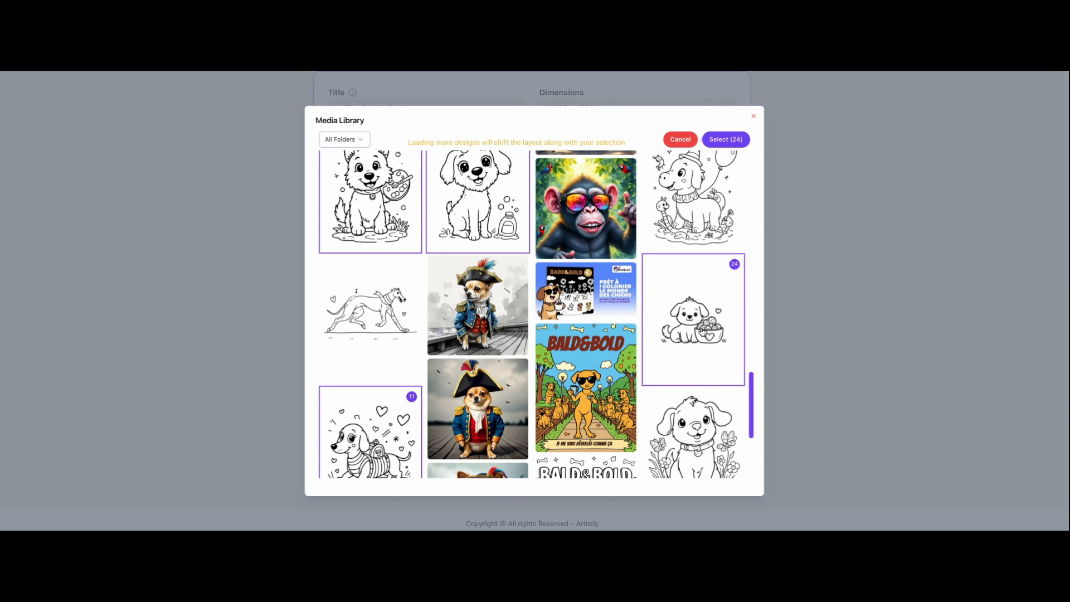
scroll(702, 357, "down", 2)
left_click(701, 359)
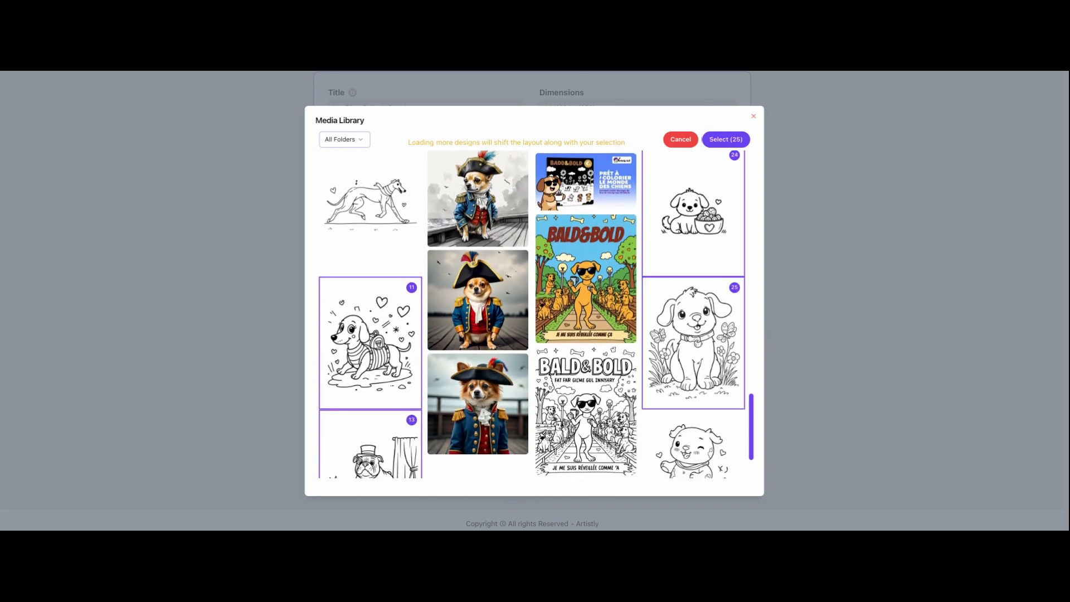
left_click(701, 360)
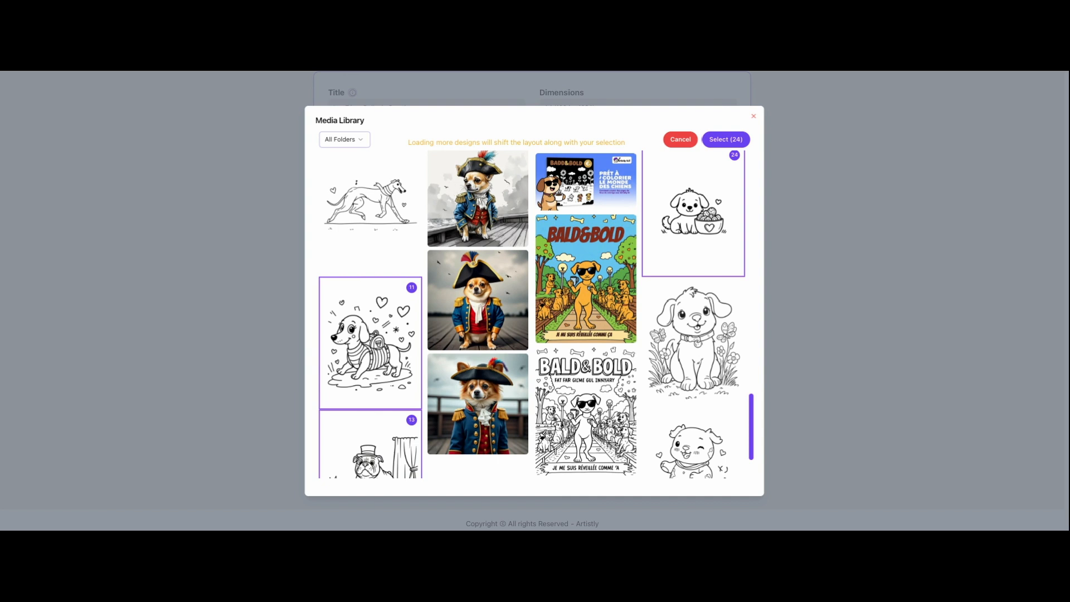
Step: Load more designs and add the hat-wearing dog among flowers and the puppy surrounded by paw prints to the selection
scroll(574, 467, "down", 2)
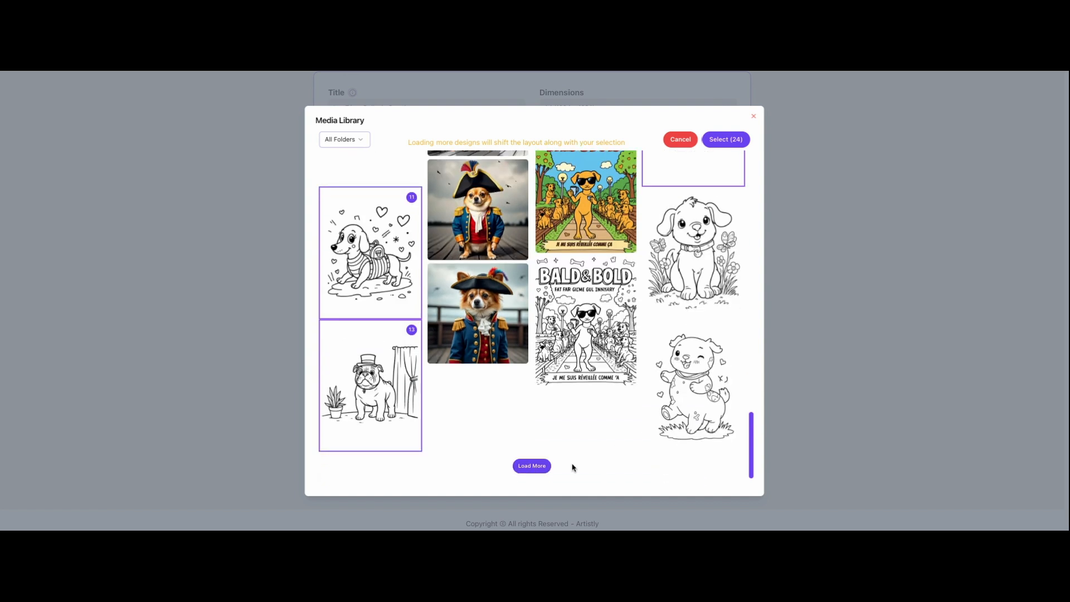
left_click(530, 467)
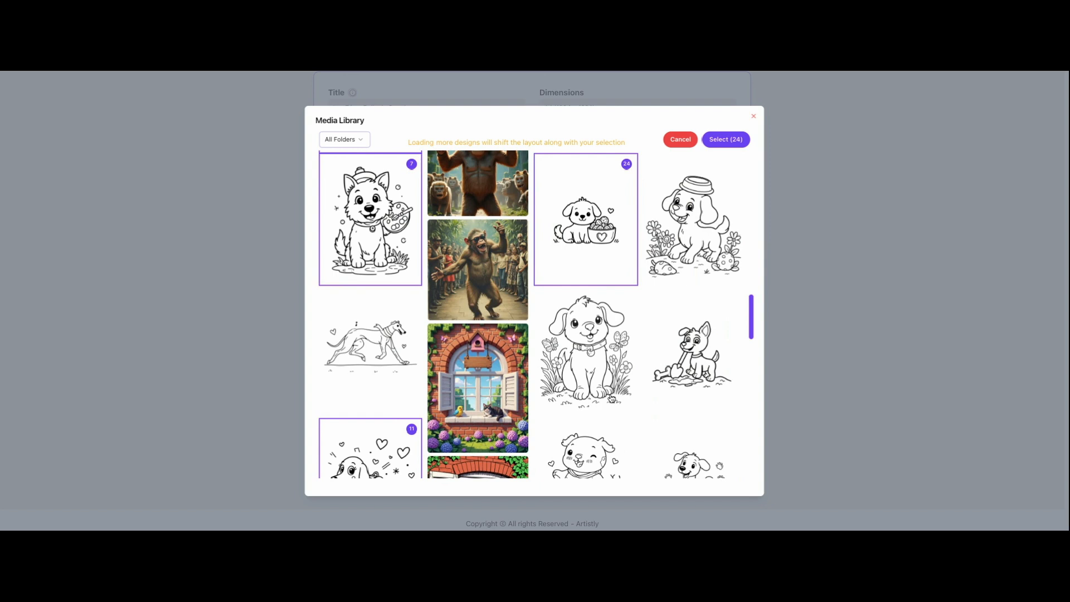
scroll(657, 361, "down", 1)
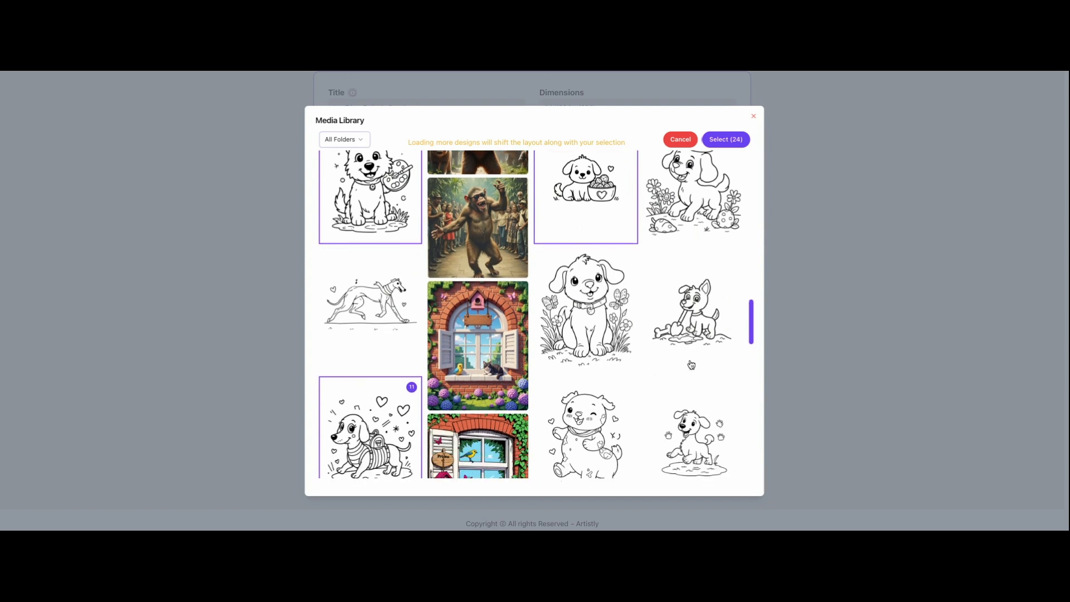
left_click(698, 213)
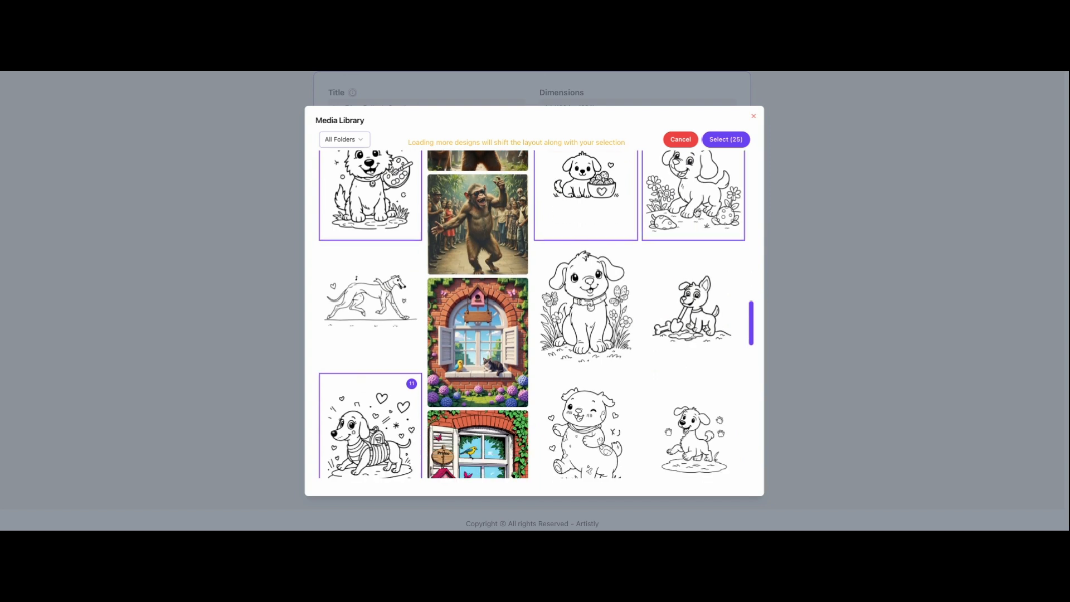
scroll(697, 249, "up", 2)
scroll(705, 287, "down", 4)
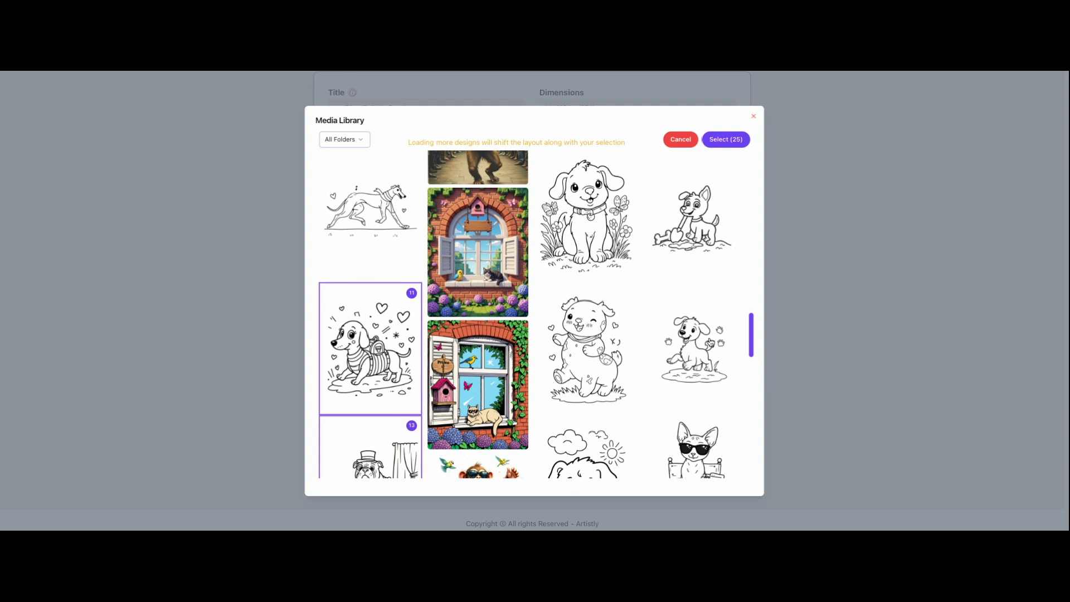
left_click(708, 354)
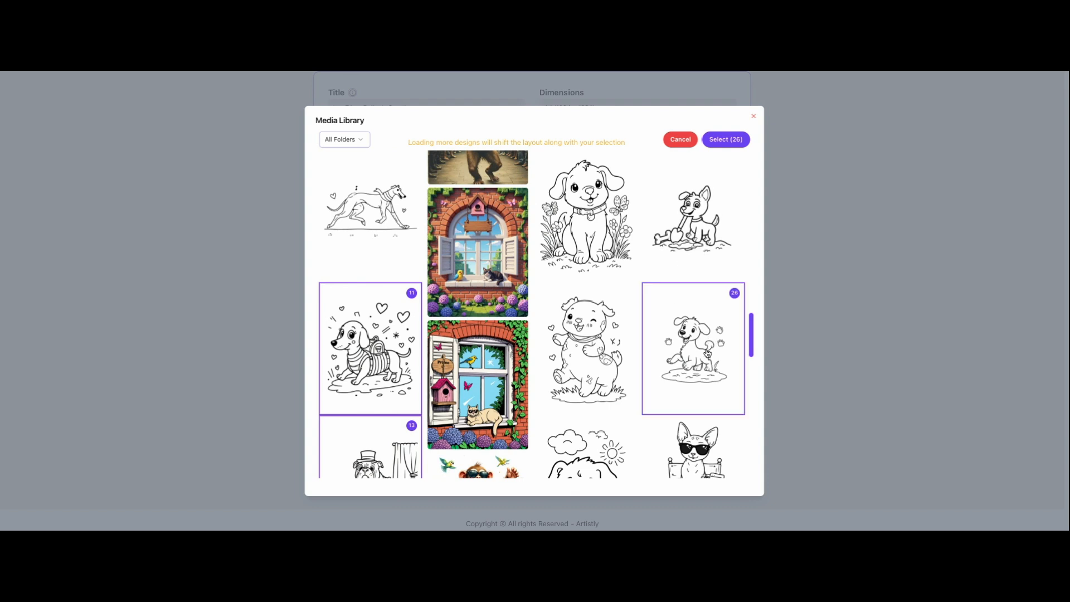
Step: Insert the 26 selected drawings as coloring pages and try to generate the book at 1:1 without blank pages between images
scroll(702, 349, "down", 3)
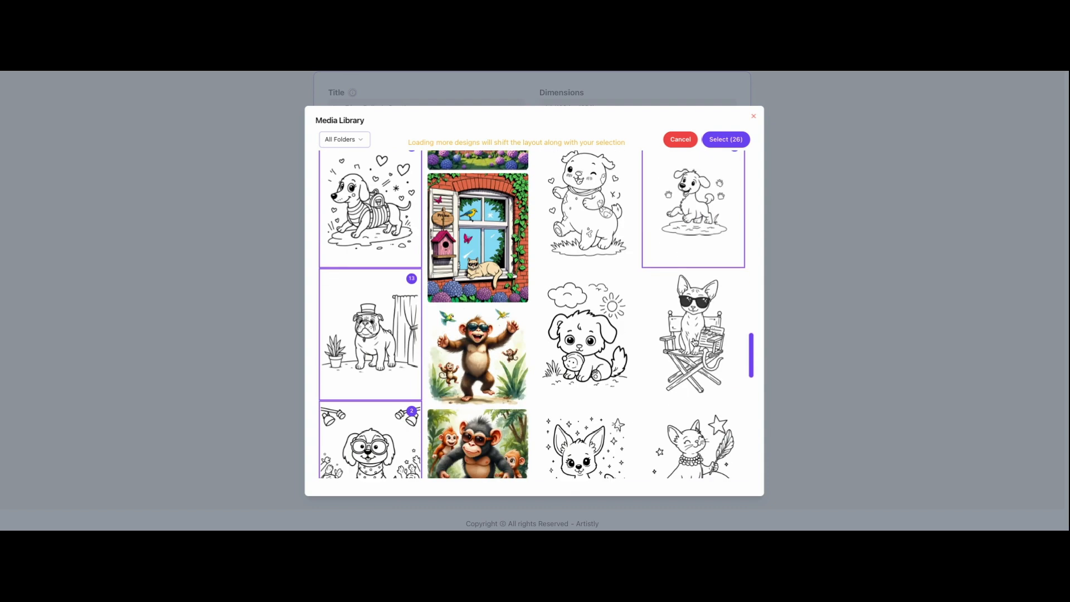
scroll(695, 343, "down", 5)
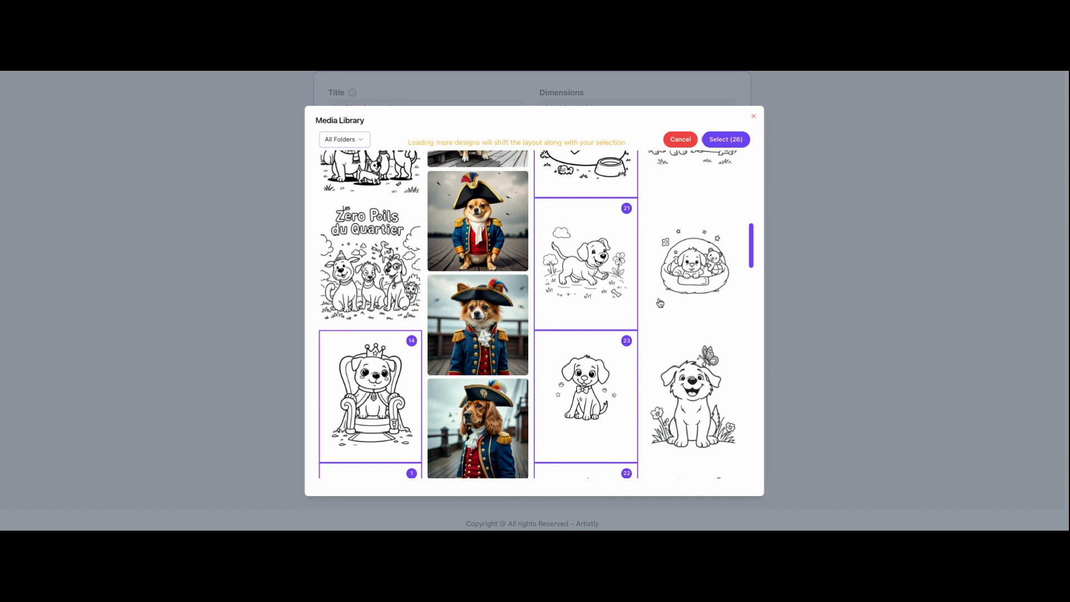
left_click(725, 139)
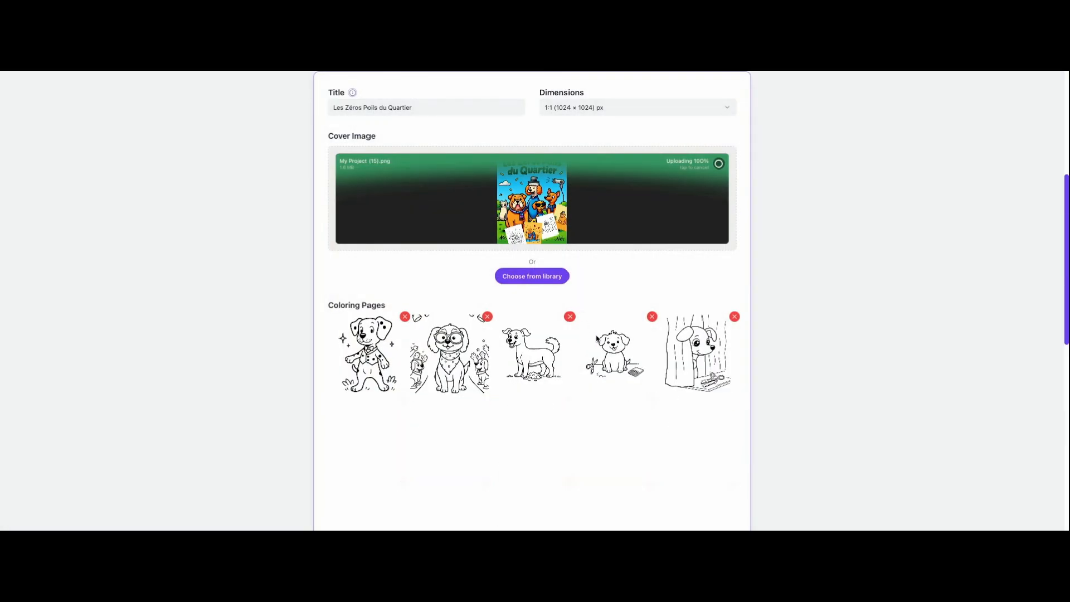
scroll(597, 339, "down", 3)
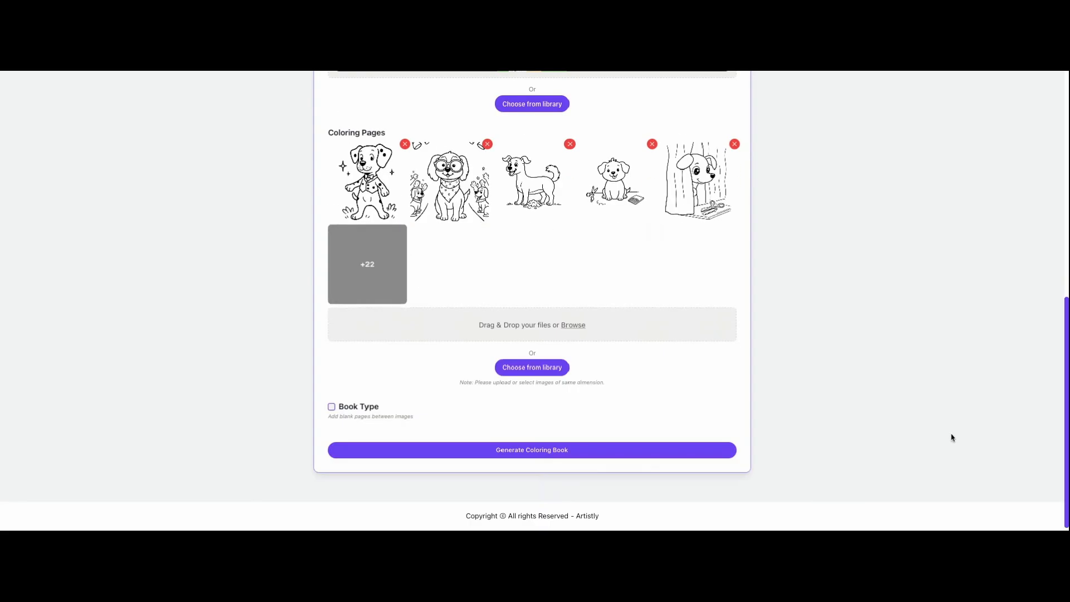
left_click(709, 450)
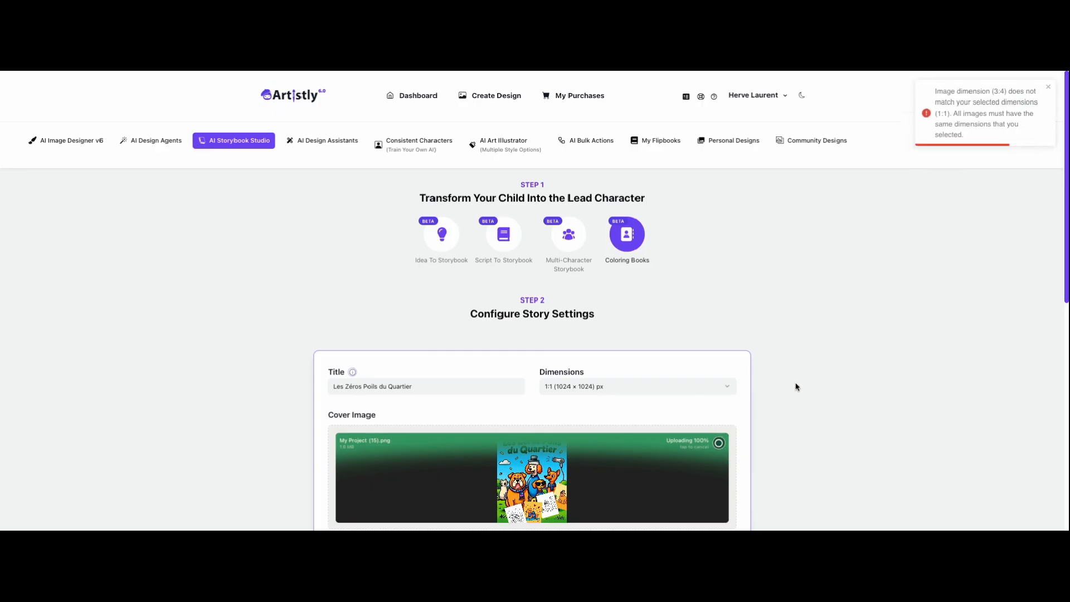
Step: Set the book dimensions to 3:4 (896 × 1152) px and generate the coloring book
scroll(652, 388, "down", 7)
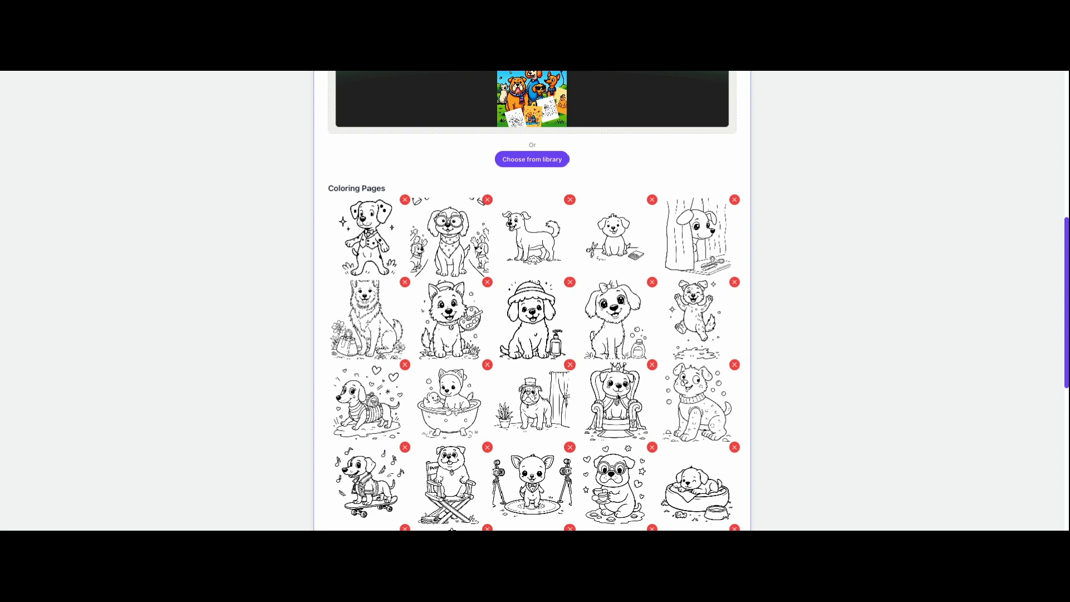
scroll(612, 385, "down", 5)
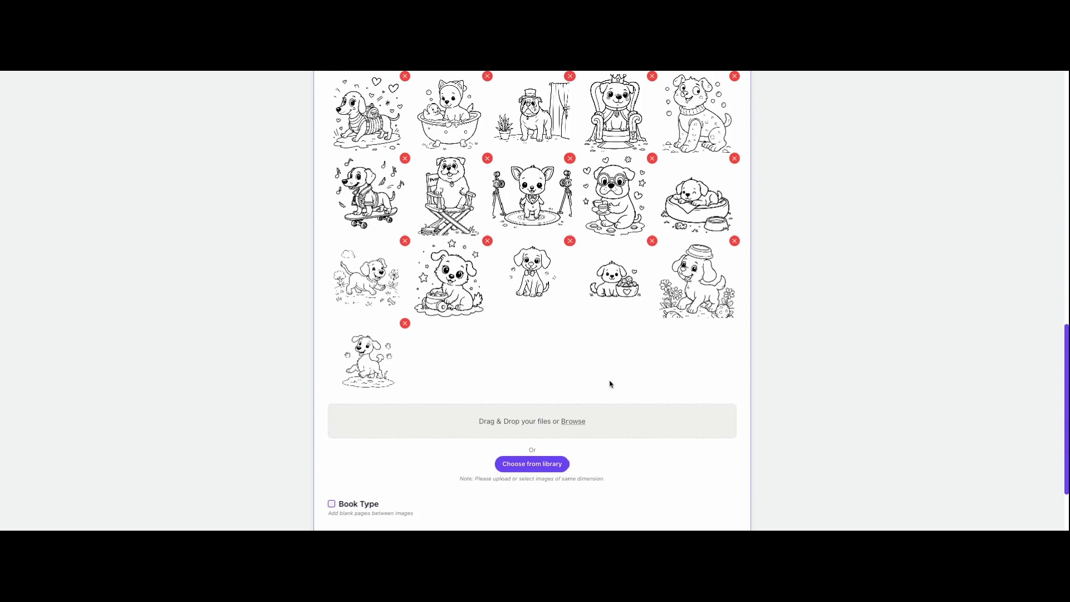
scroll(416, 334, "up", 4)
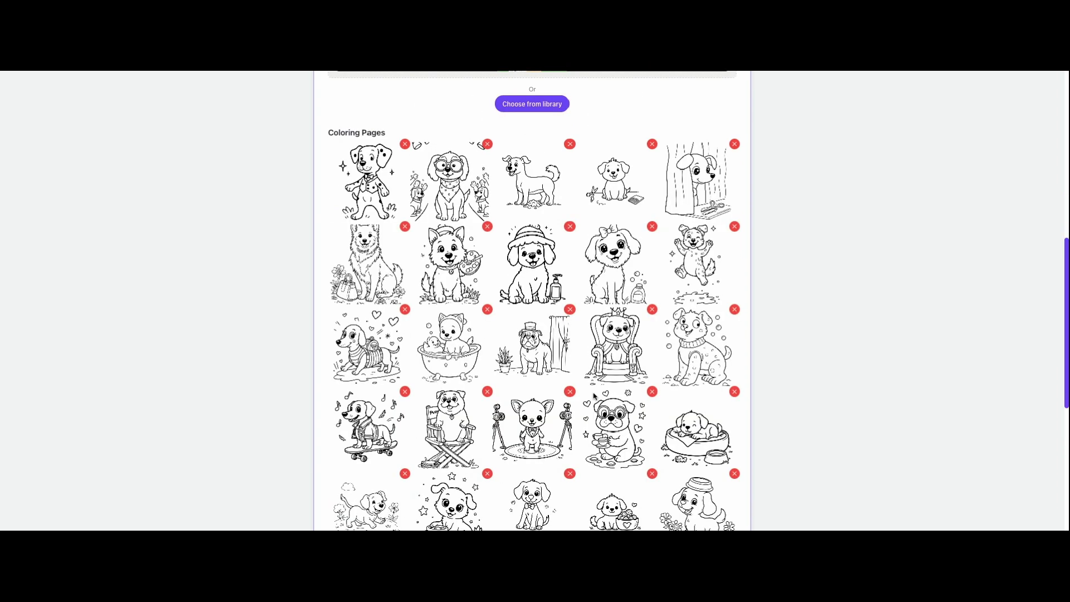
scroll(594, 396, "up", 1)
scroll(595, 396, "up", 5)
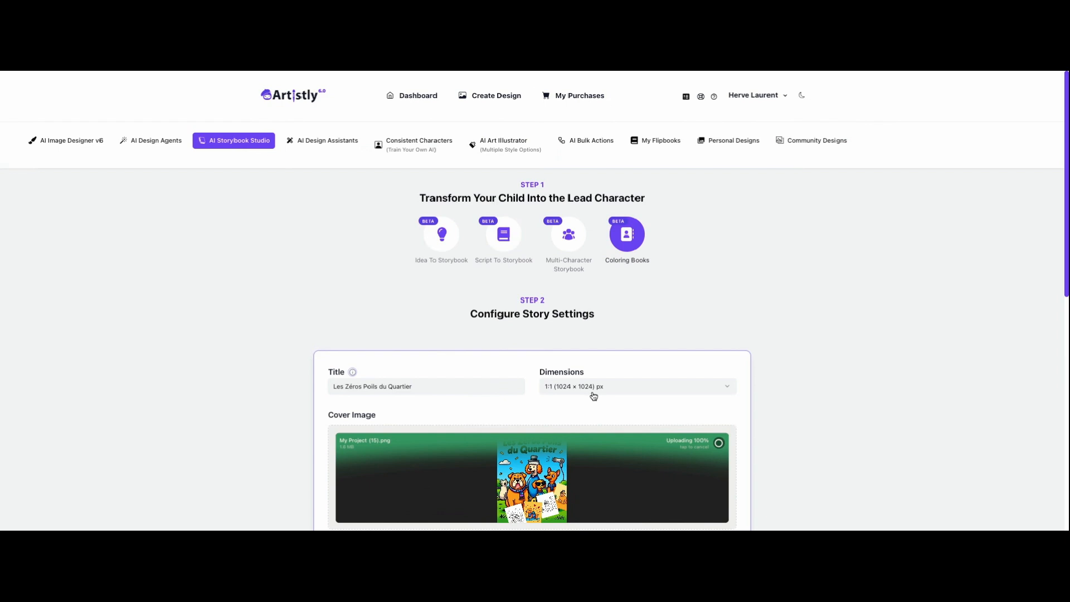
left_click(594, 395)
left_click(583, 364)
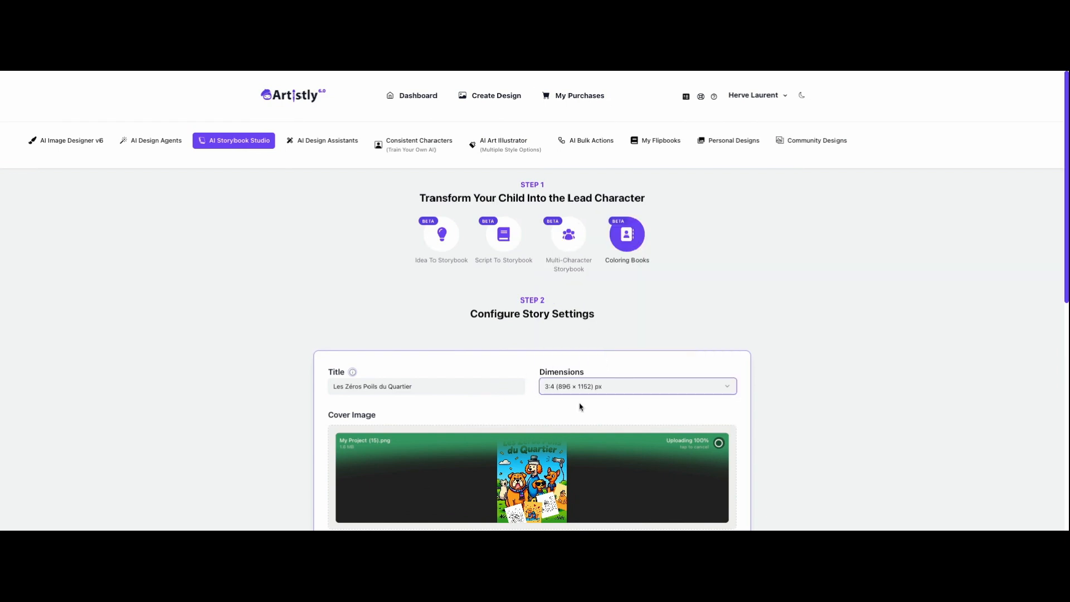
scroll(580, 404, "down", 3)
scroll(580, 407, "down", 4)
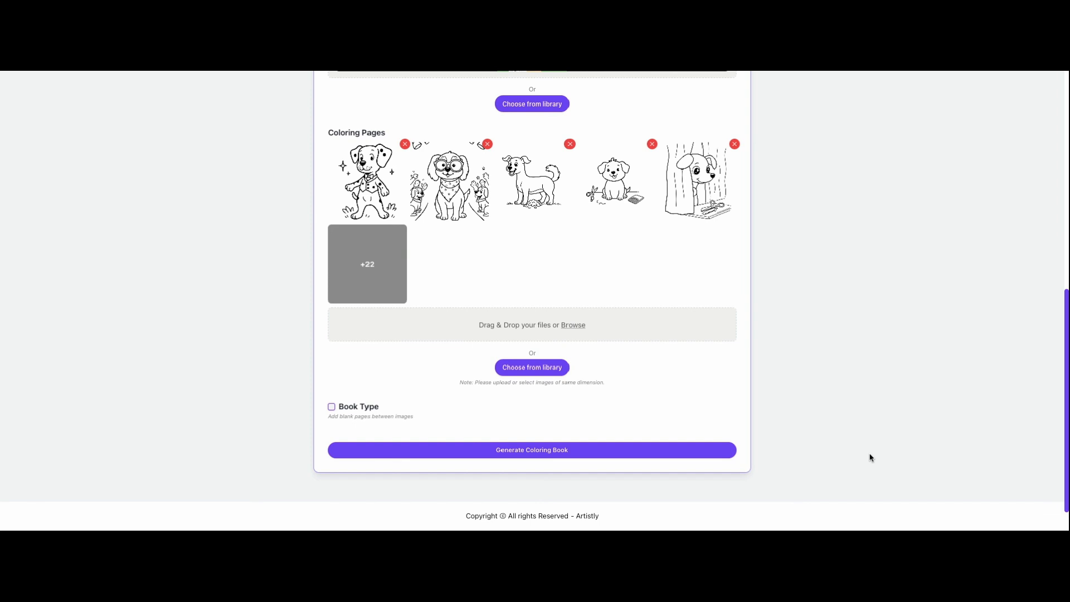
left_click(685, 452)
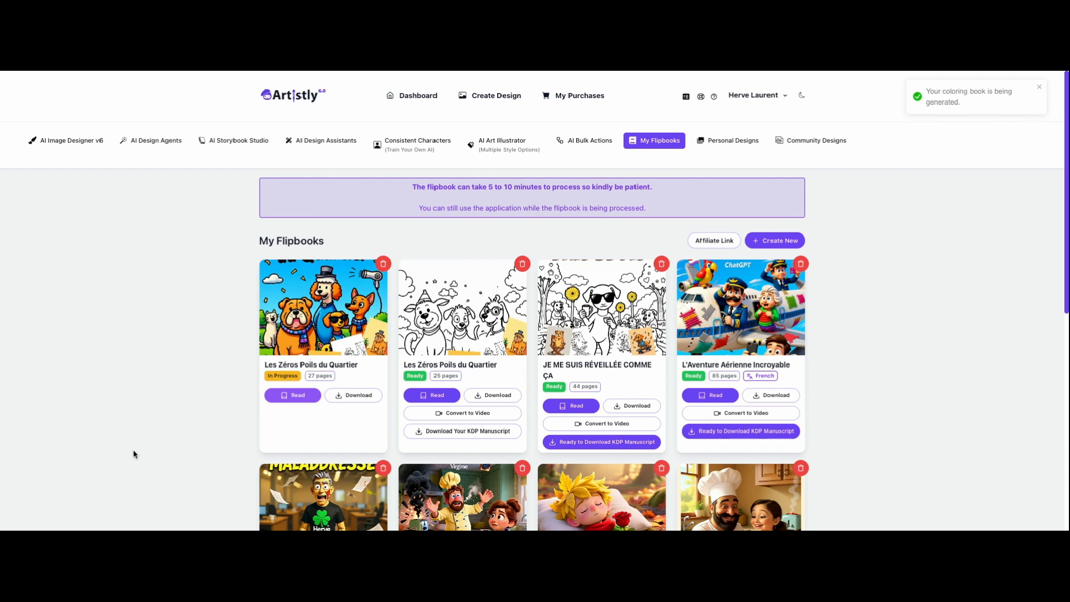
Step: Open the newly generated "Les Zéros Poils du Quartier" flipbook with the colored cover and leaf through its pages
scroll(231, 316, "down", 1)
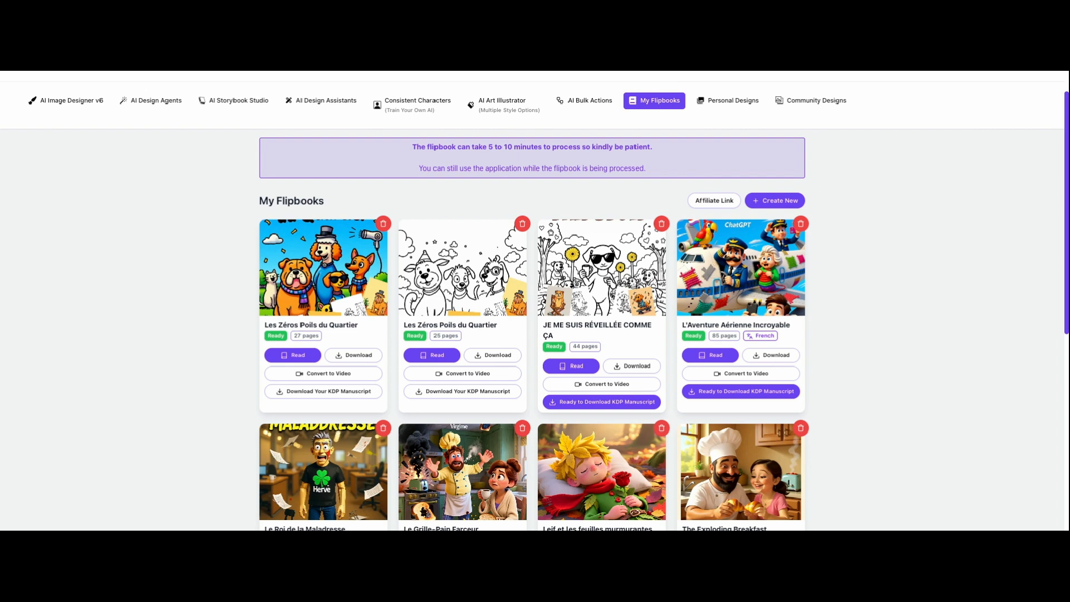
left_click(298, 358)
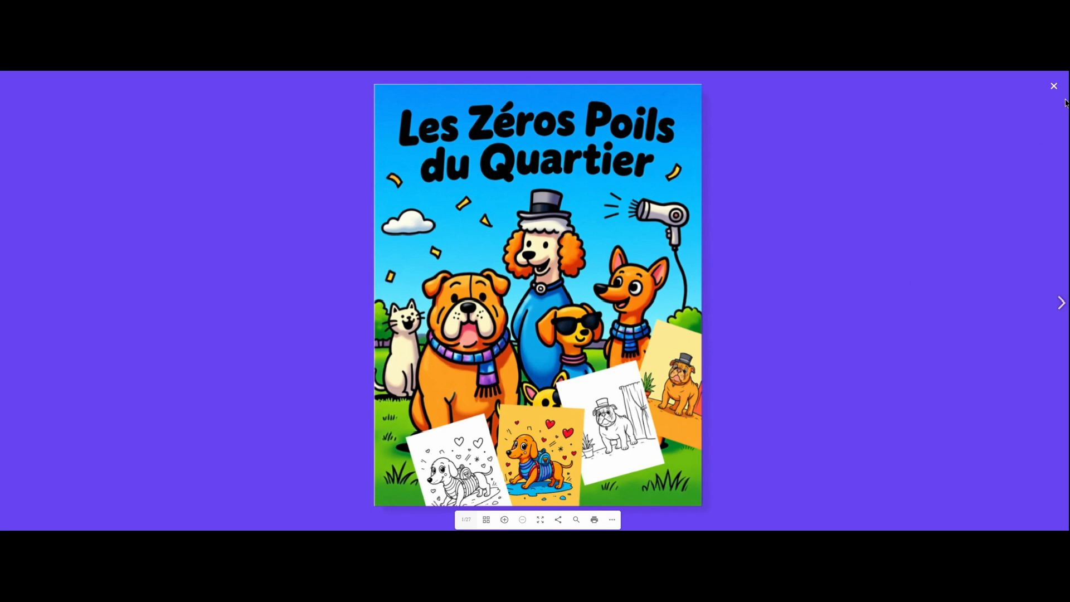
left_click(1062, 302)
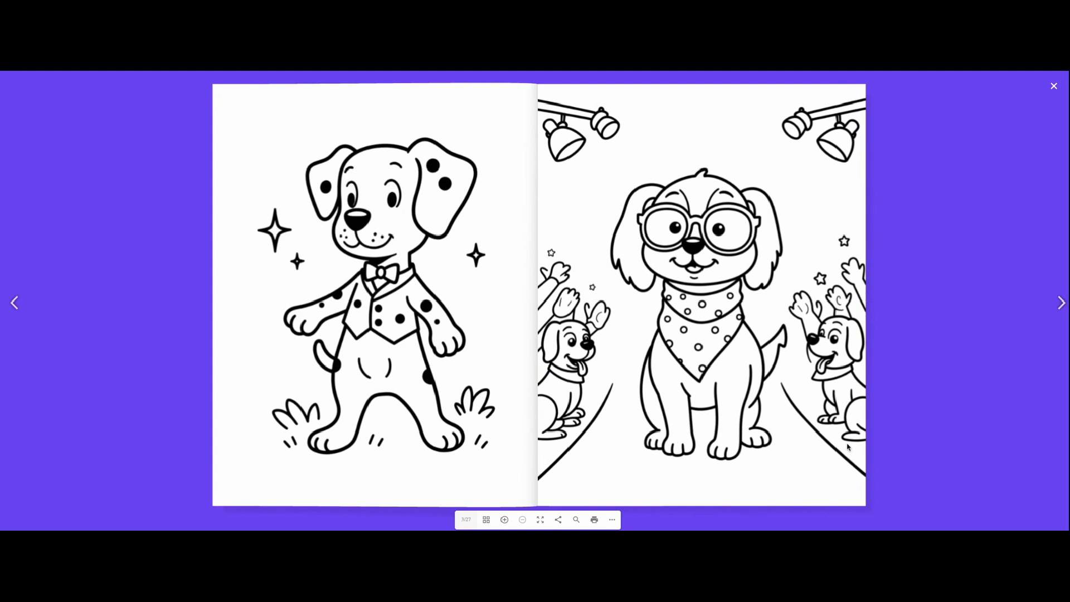
left_click(1061, 303)
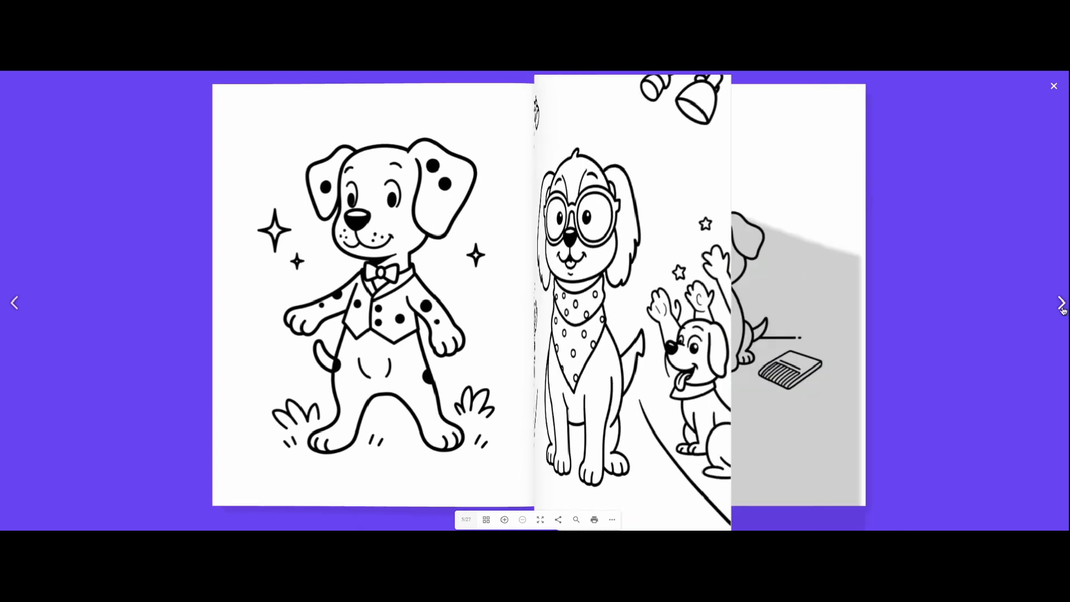
left_click(1062, 304)
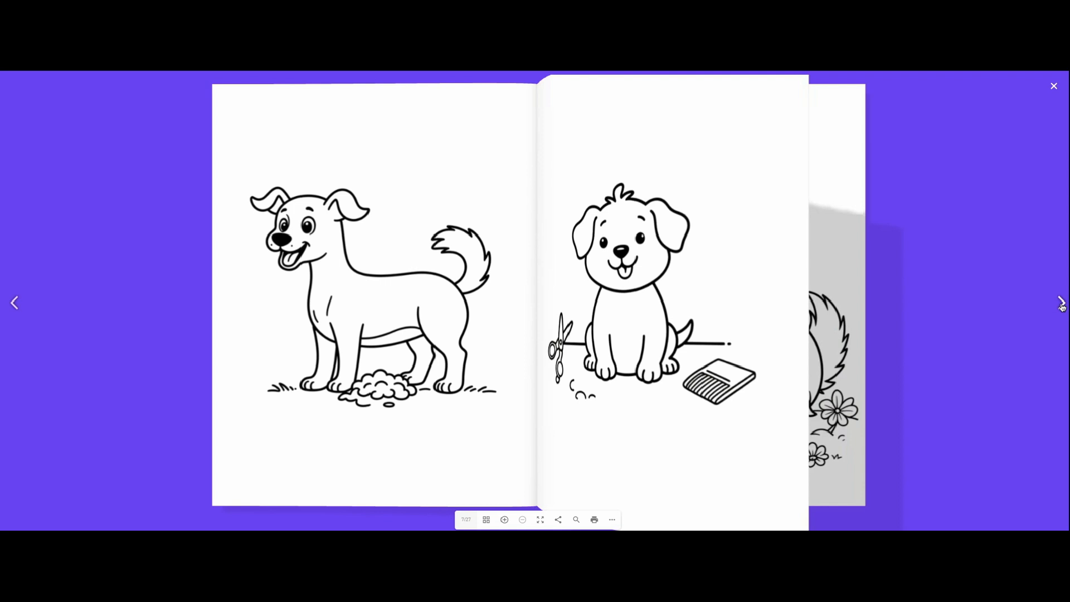
left_click(1062, 304)
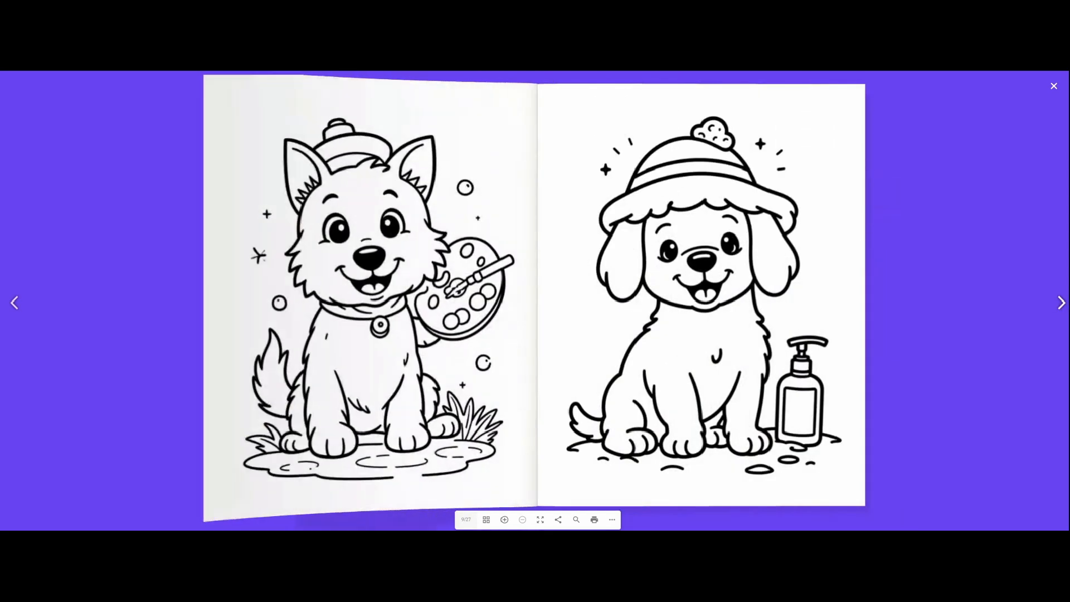
left_click(1062, 304)
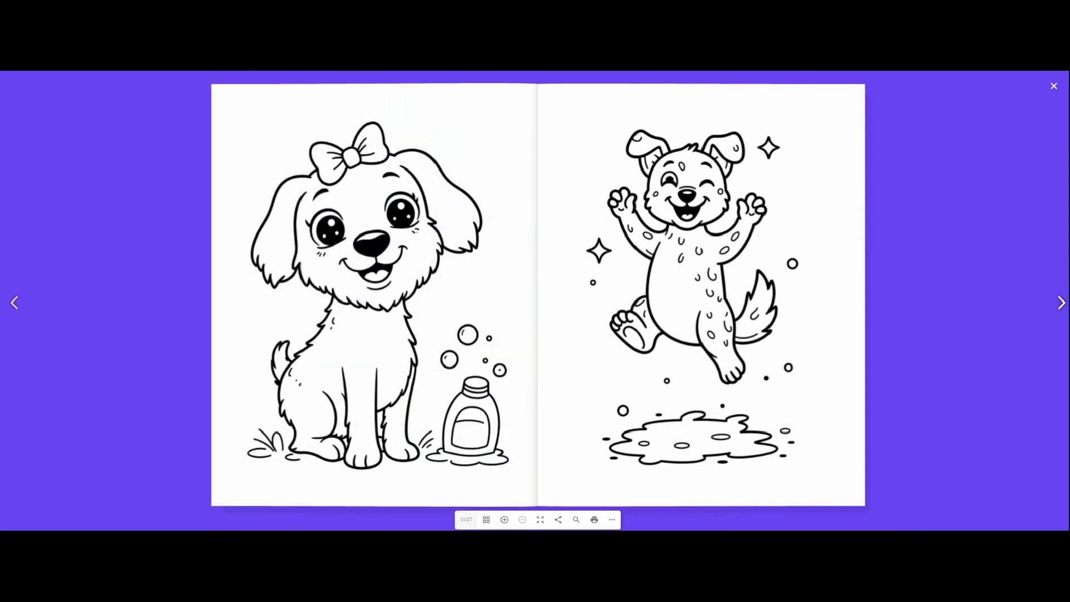
left_click(1061, 303)
left_click(1062, 304)
left_click(1062, 304)
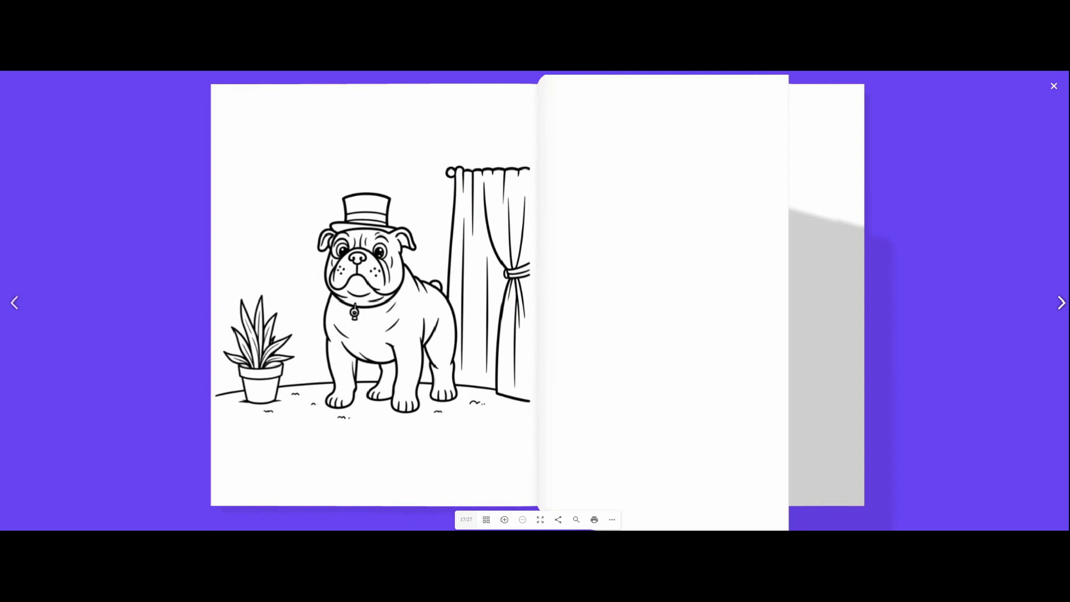
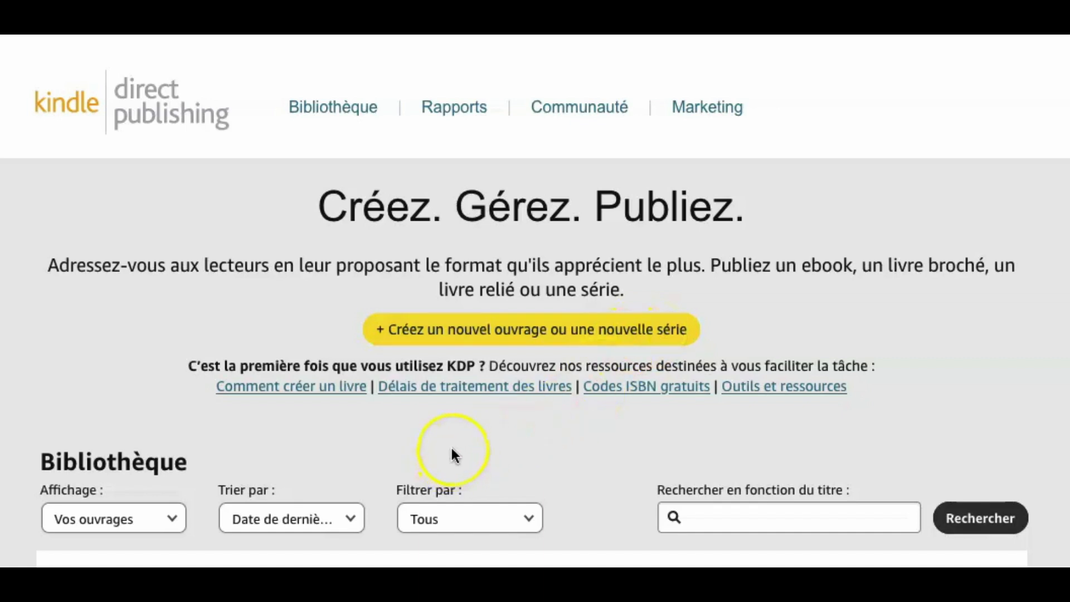
Step: In Kindle Direct Publishing, start creating a new title as a paperback (livre broché)
left_click(555, 333)
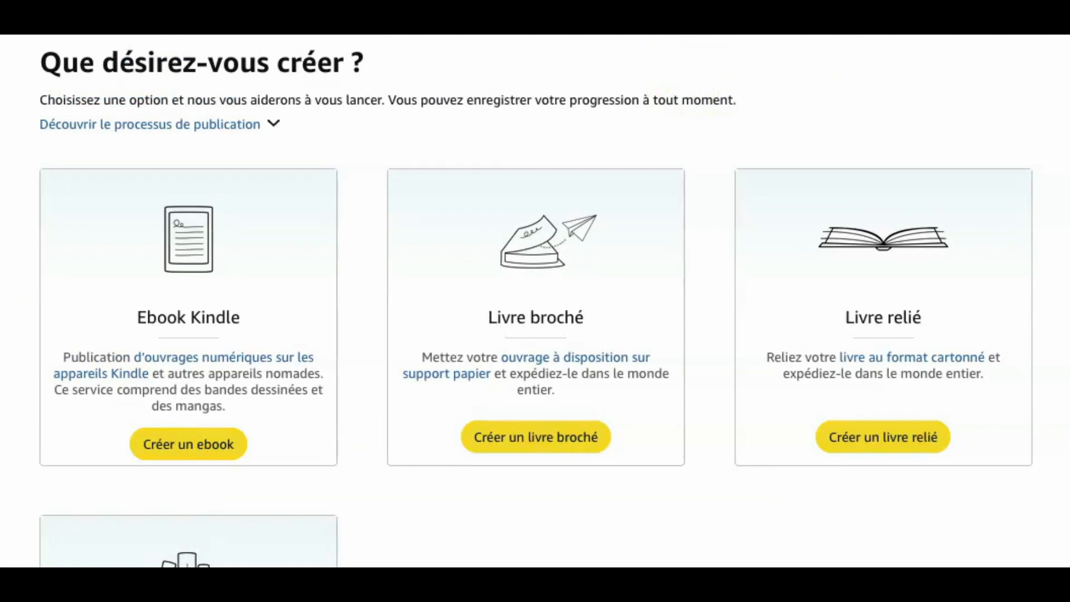
scroll(534, 175, "down", 4)
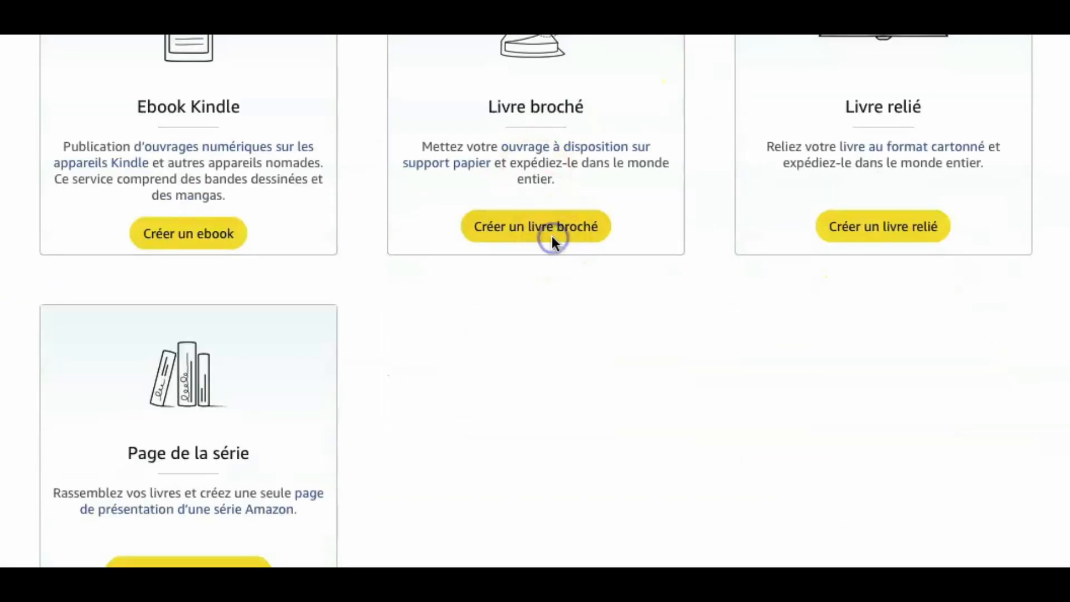
scroll(551, 222, "up", 1)
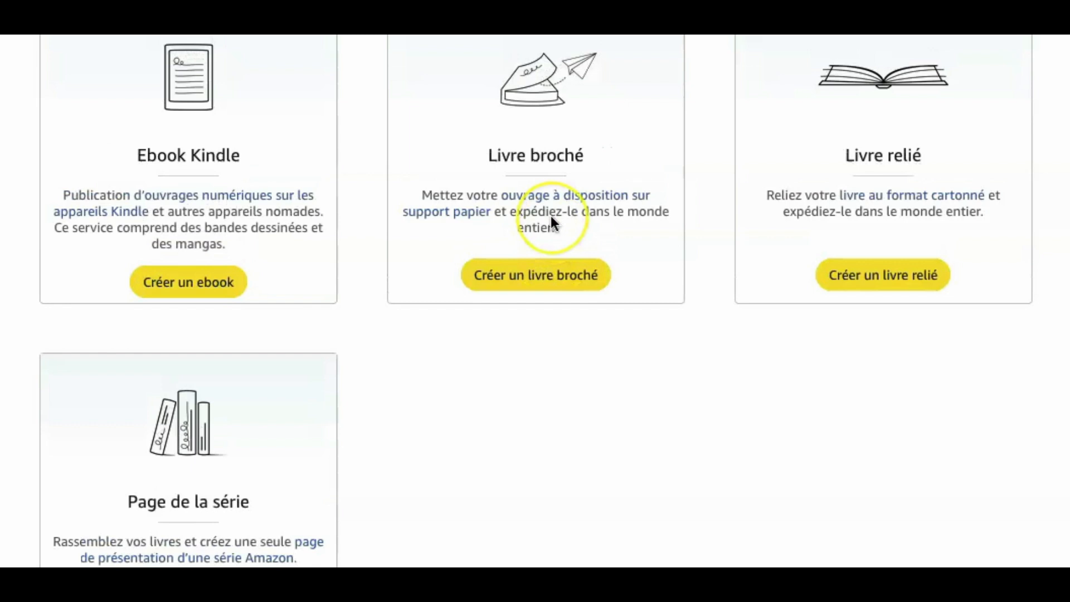
scroll(551, 218, "up", 3)
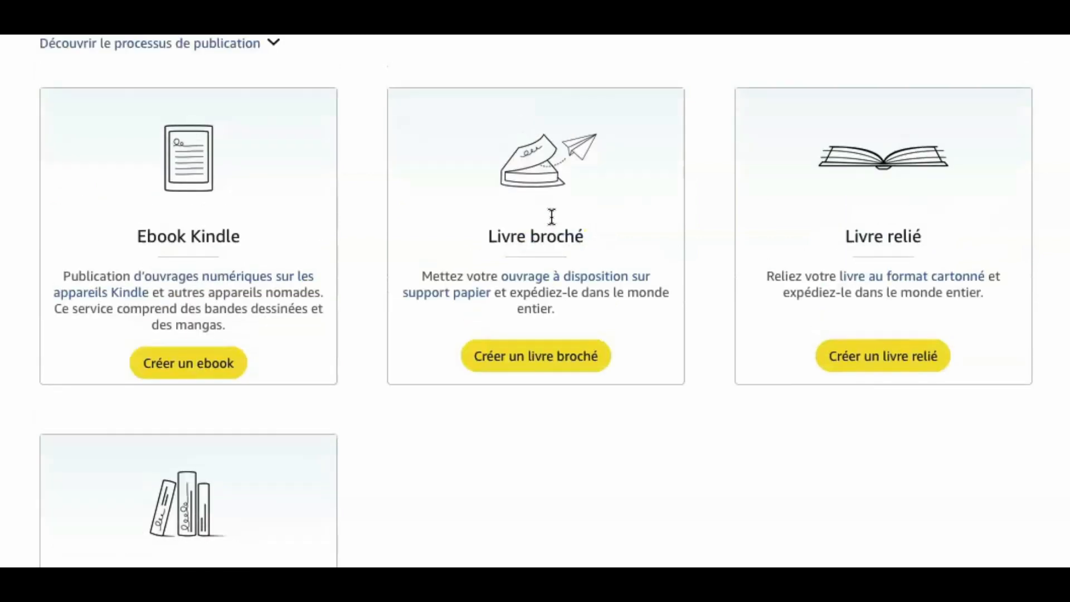
left_click(547, 438)
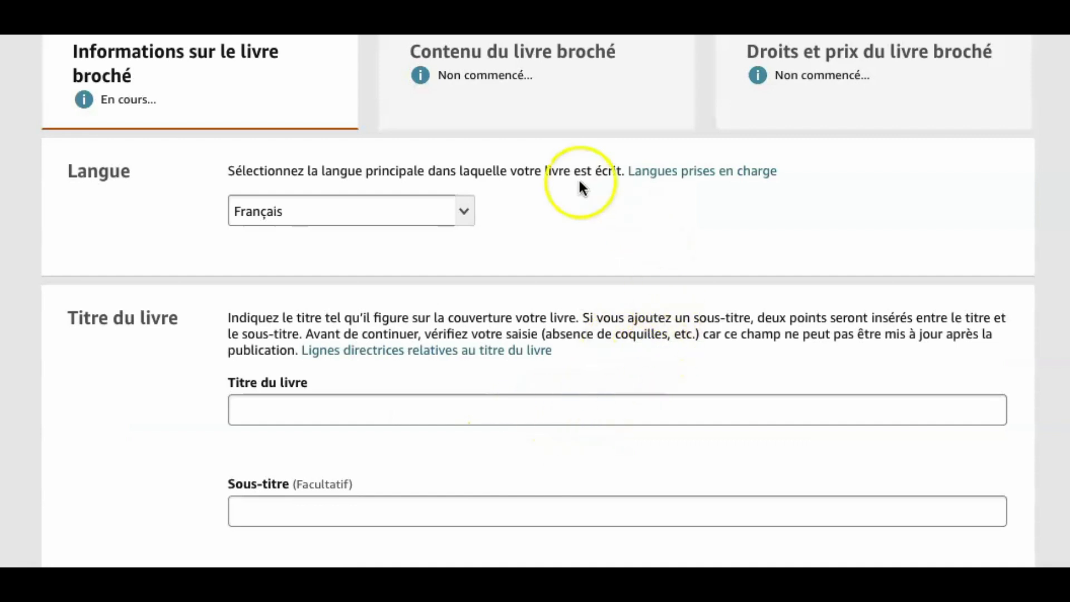
Step: Copy the title "Les Zéros Poils du Quartier" from the flipbook in Artistly and activate the KDP book title field
scroll(382, 375, "down", 1)
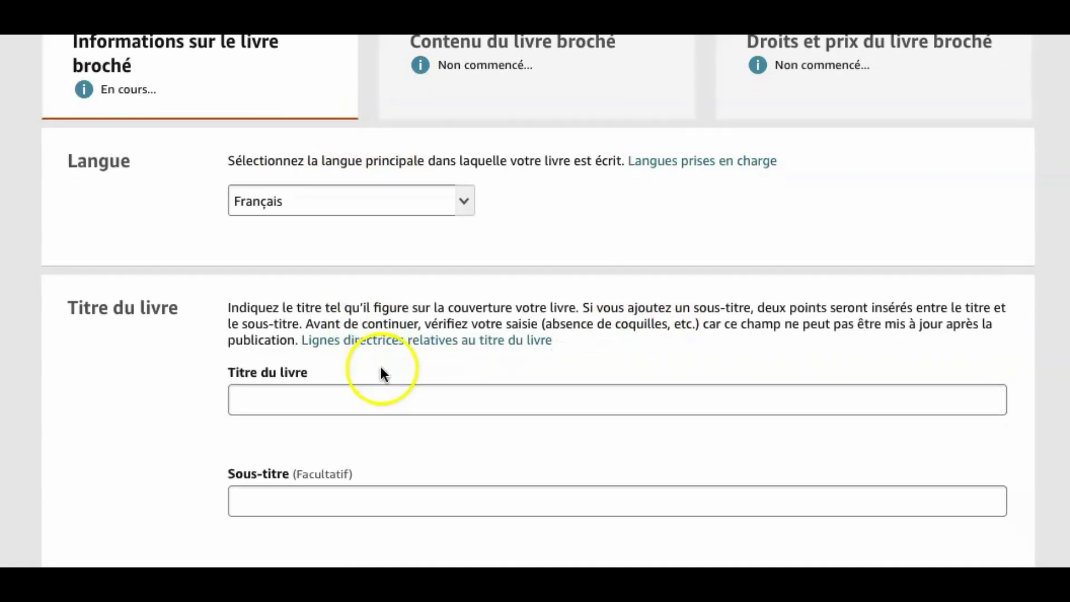
left_click_drag(231, 329, 322, 332)
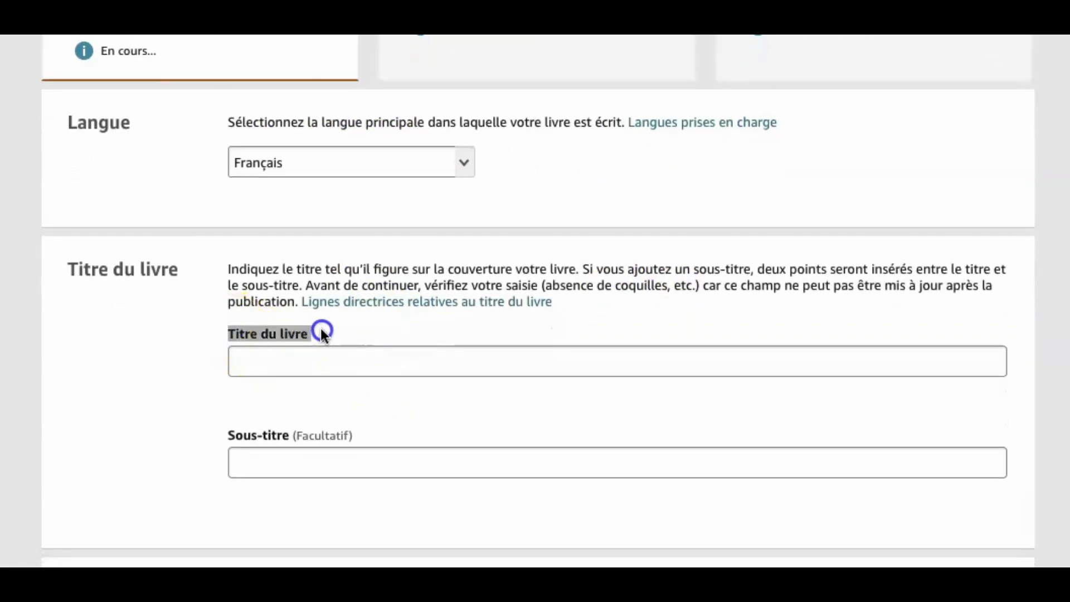
left_click(527, 316)
scroll(501, 306, "down", 1)
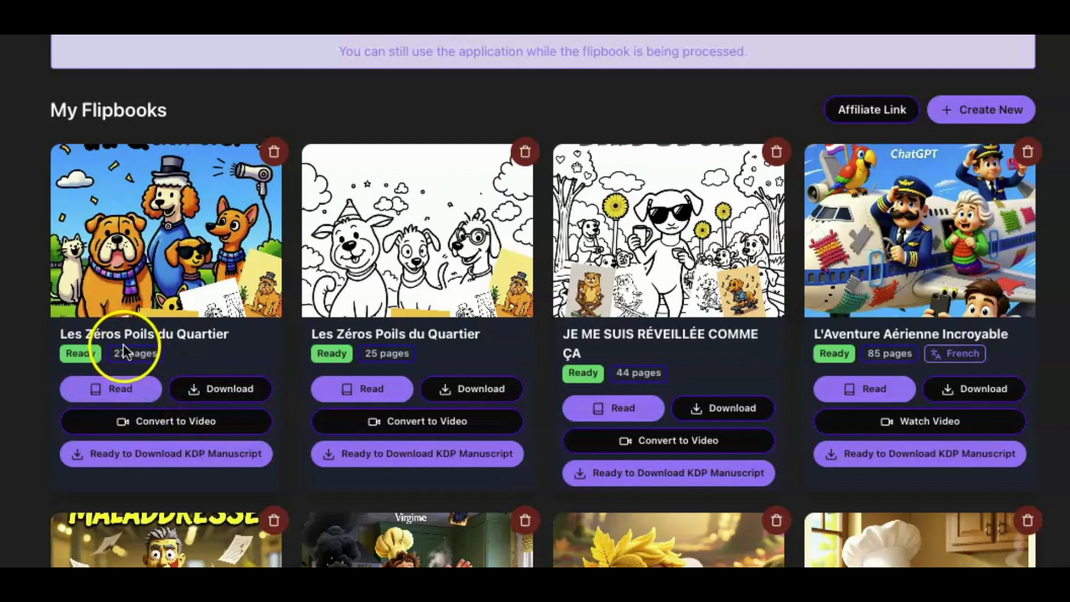
left_click_drag(59, 335, 228, 334)
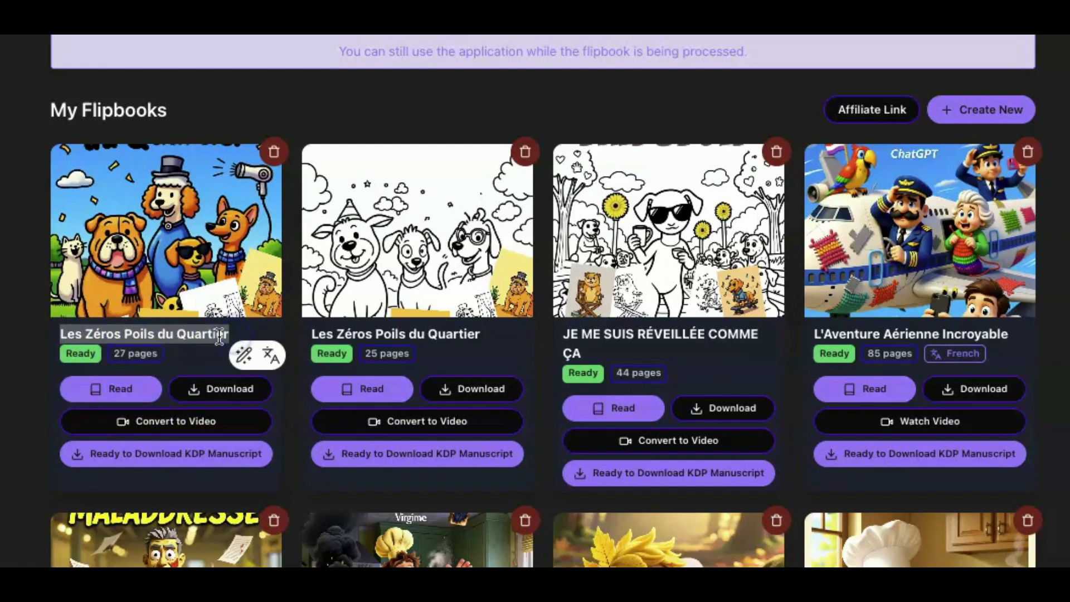
right_click(219, 337)
left_click(239, 377)
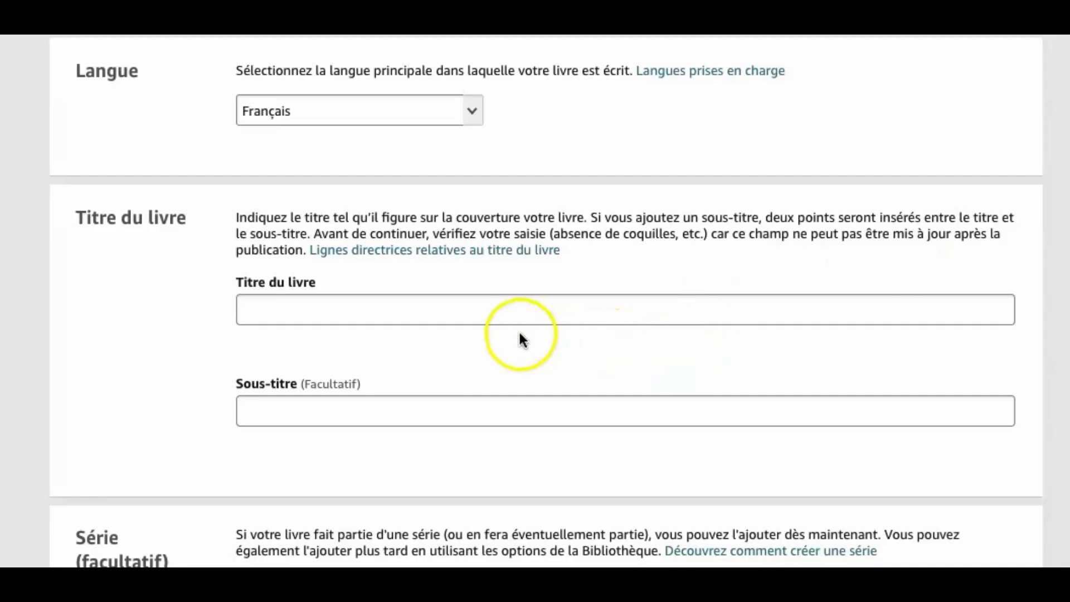
left_click(514, 313)
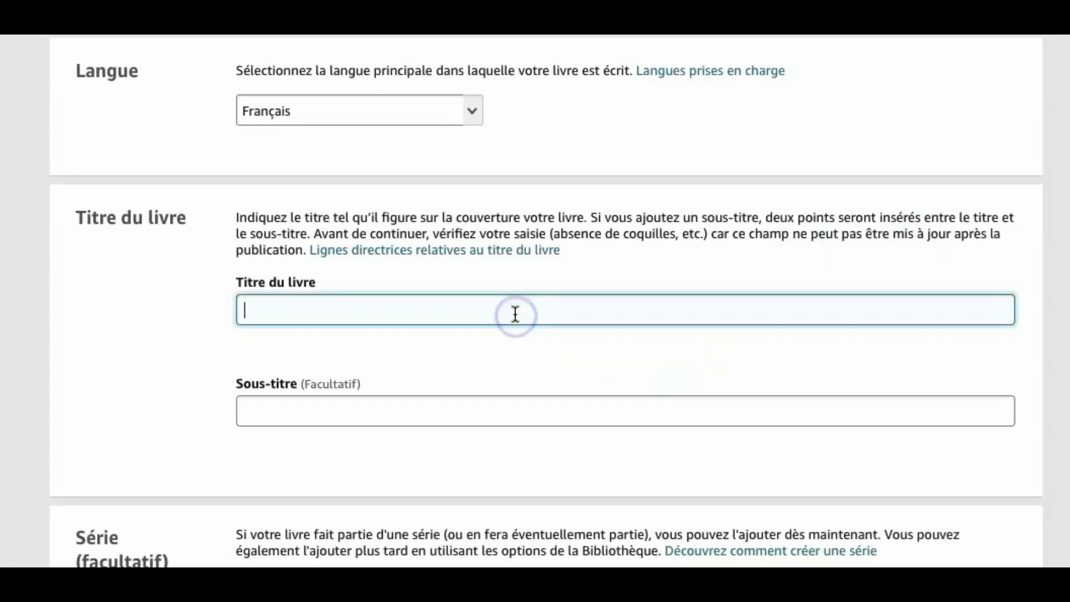
Step: Enter the book title "Les Zéros Poils du Quartier" and the subtitle "Livre de coloriage facile et amusant pour les enfants"
key("ctrl+v")
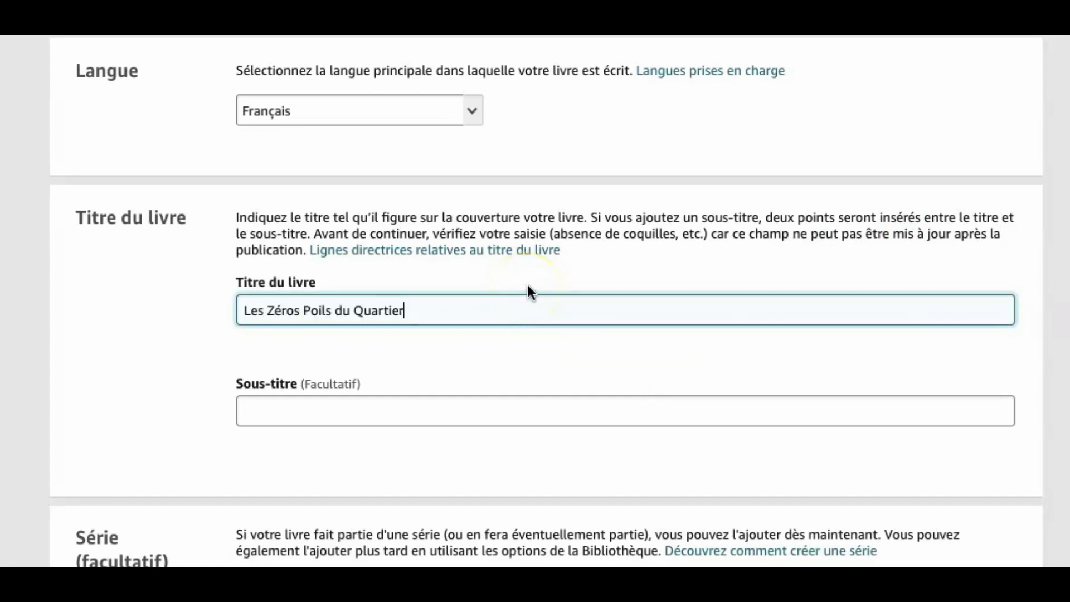
left_click(413, 412)
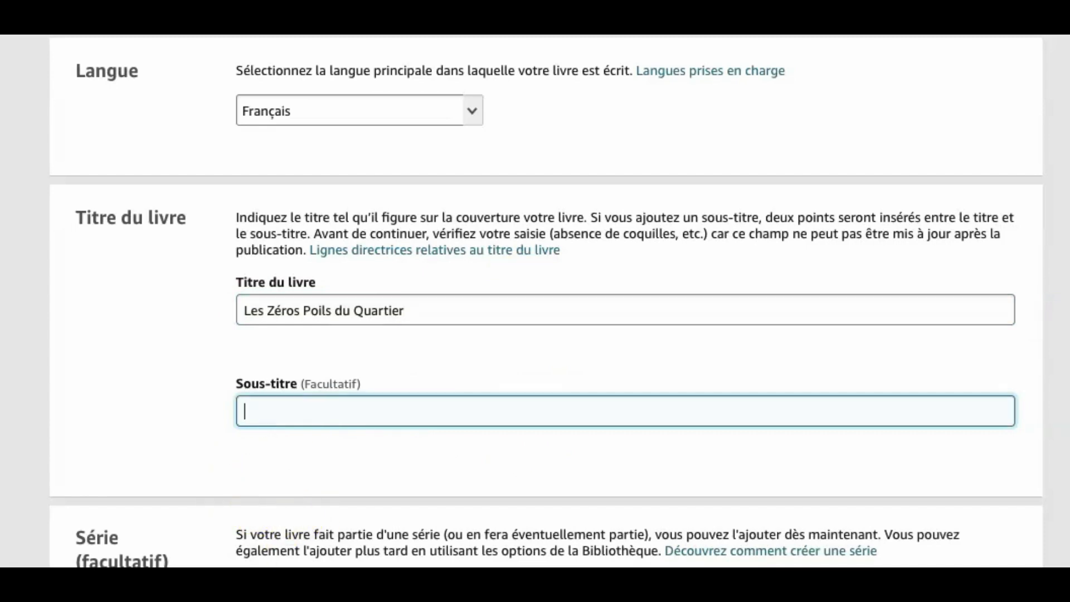
left_click(425, 417)
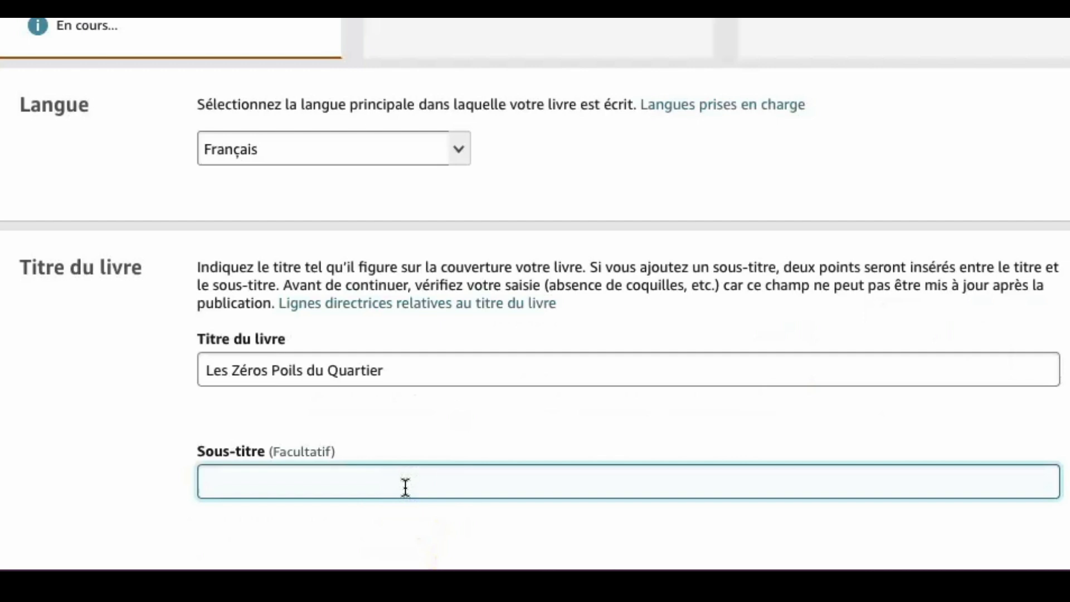
key("ctrl+v")
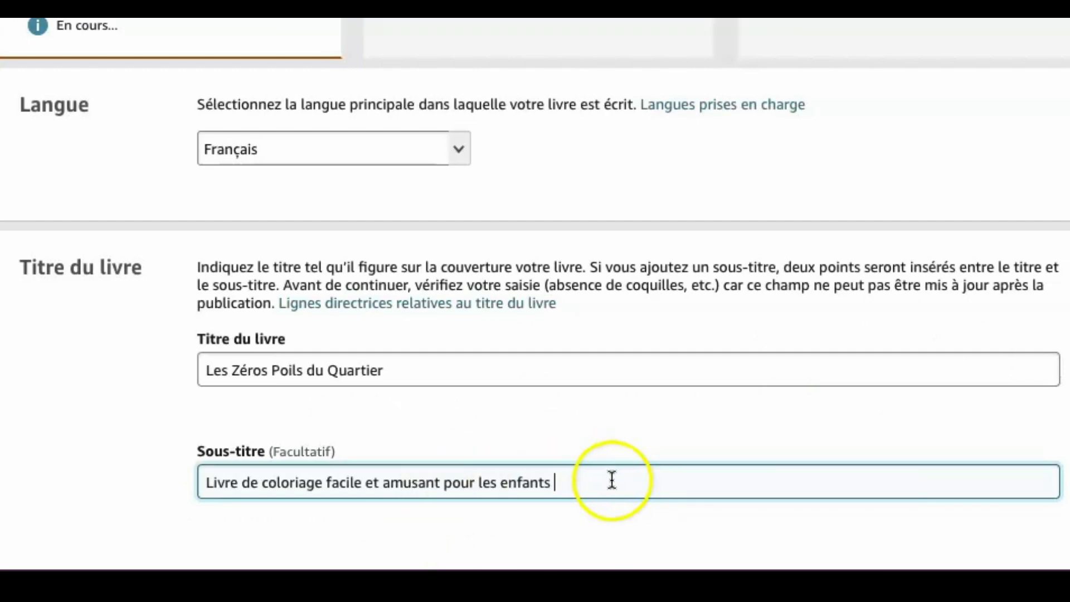
Step: Fill in the main author's first name and last name, leaving the series and edition number empty
scroll(611, 478, "down", 3)
scroll(587, 425, "down", 3)
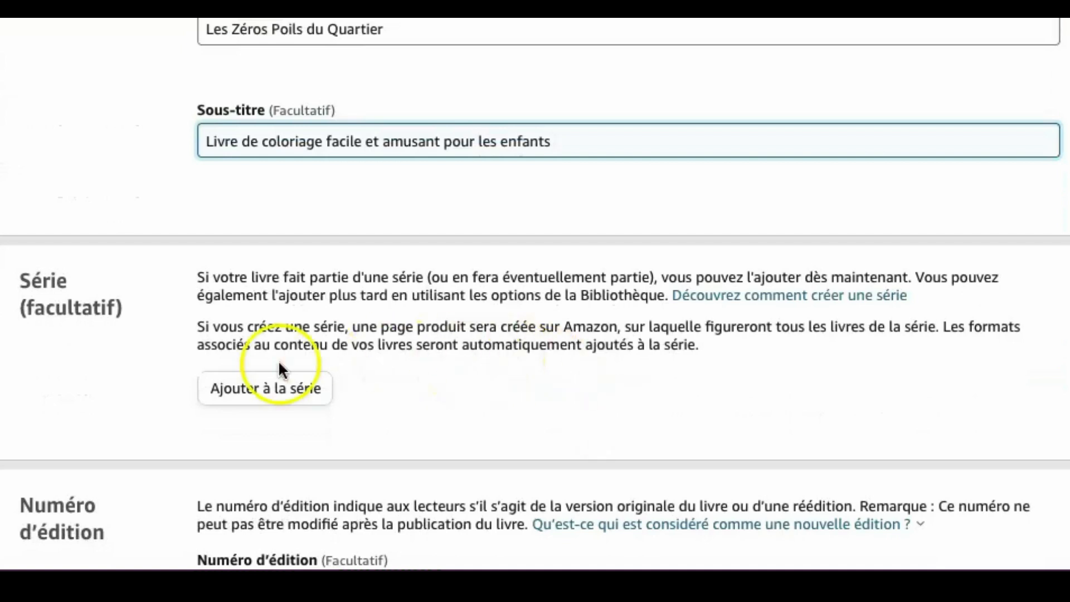
scroll(557, 390, "down", 2)
scroll(611, 379, "down", 4)
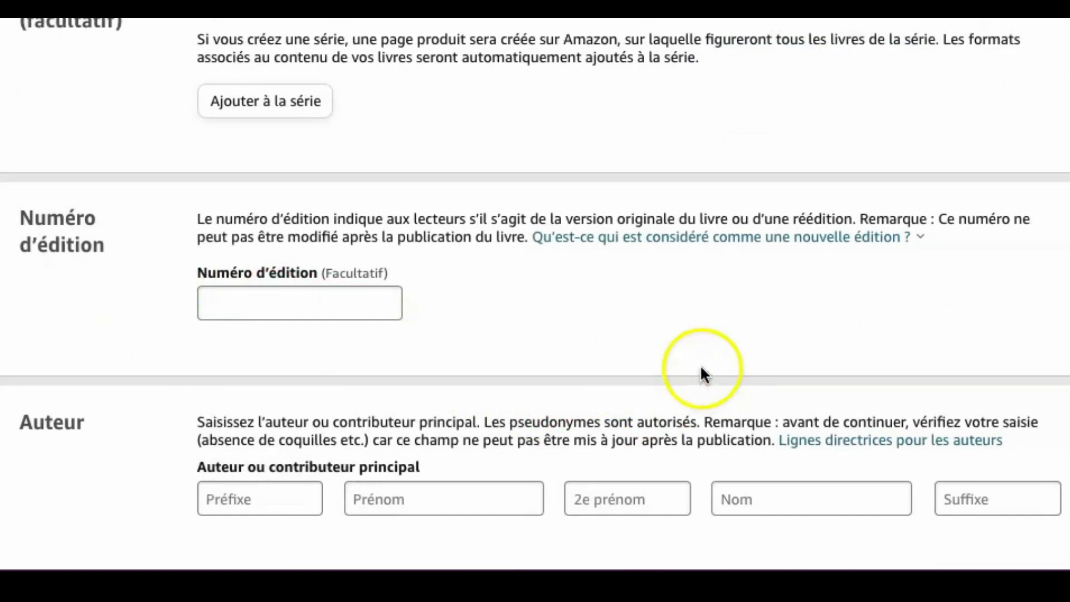
scroll(695, 362, "up", 2)
scroll(665, 373, "down", 5)
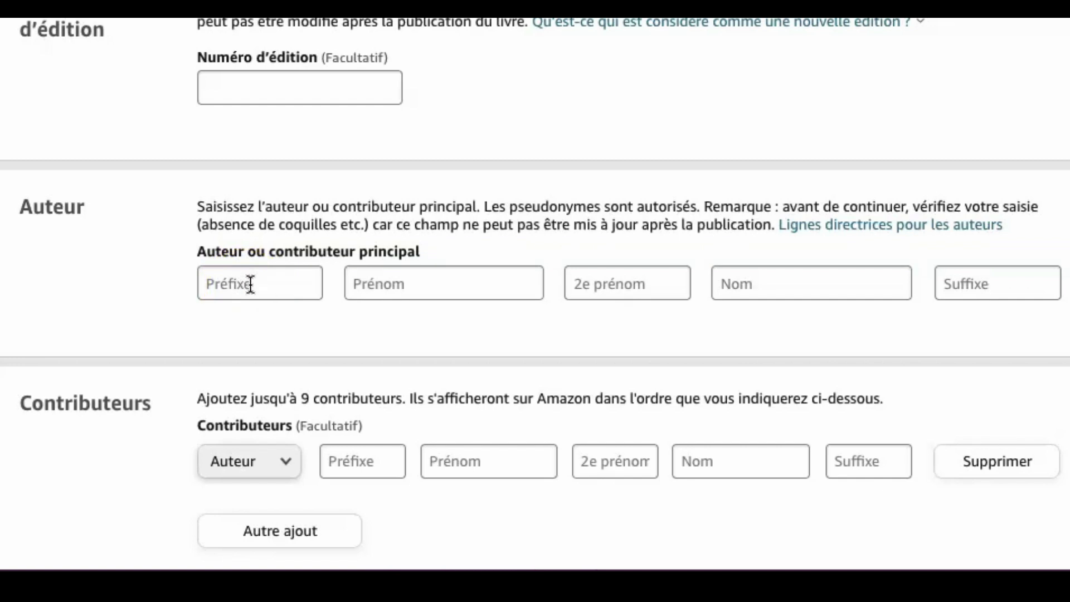
left_click(418, 287)
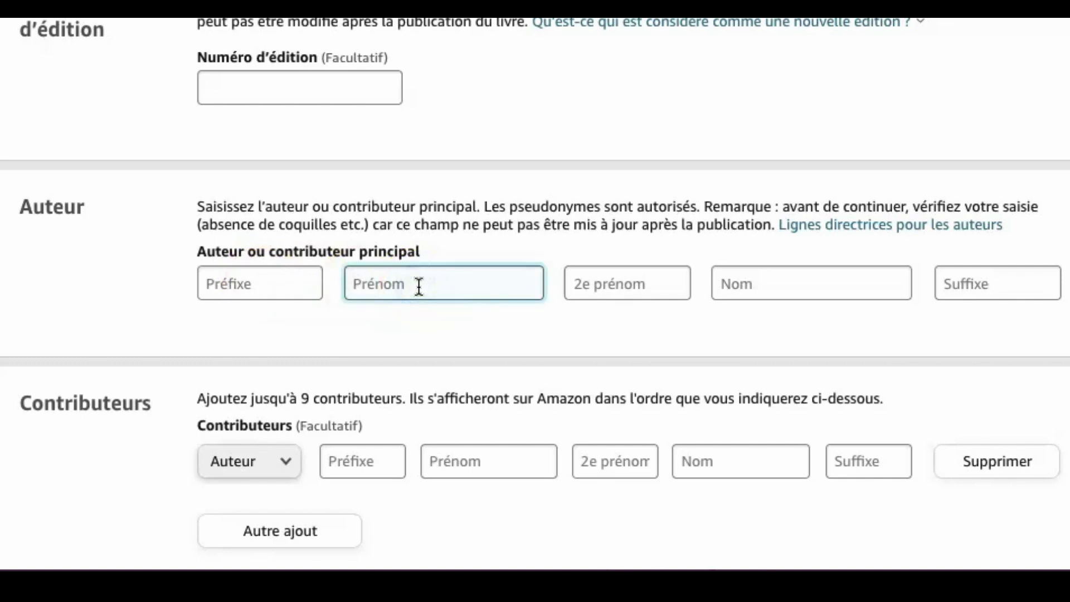
key("shift")
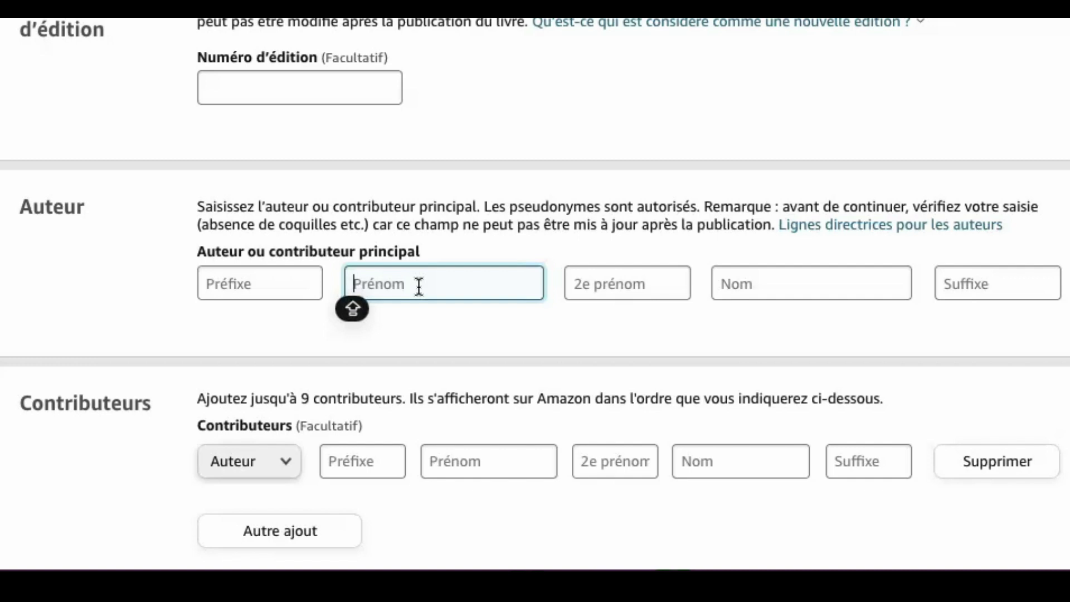
type("He")
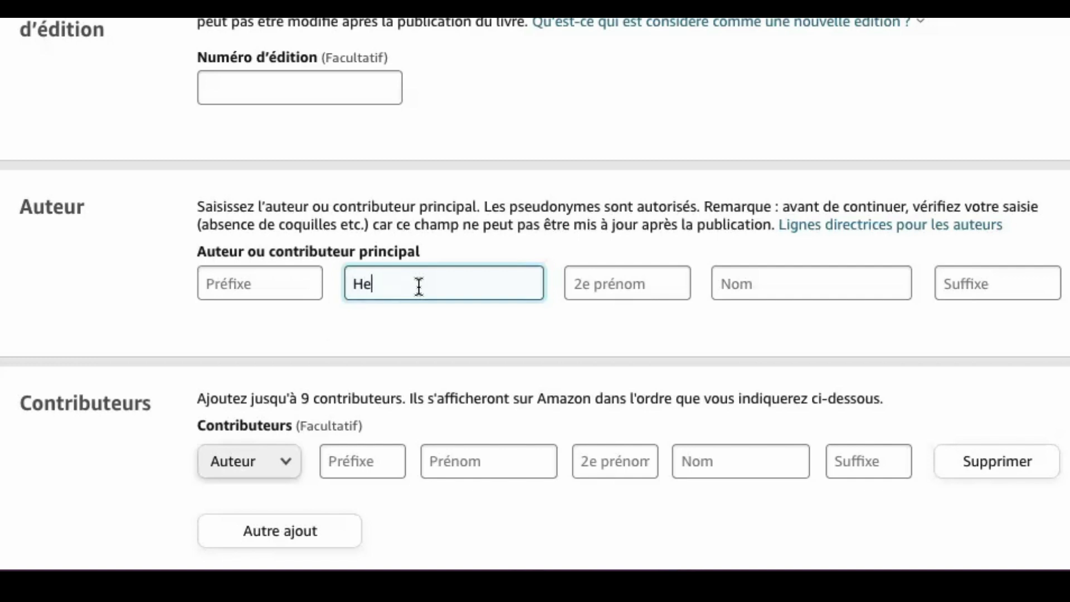
type("rve")
left_click(779, 280)
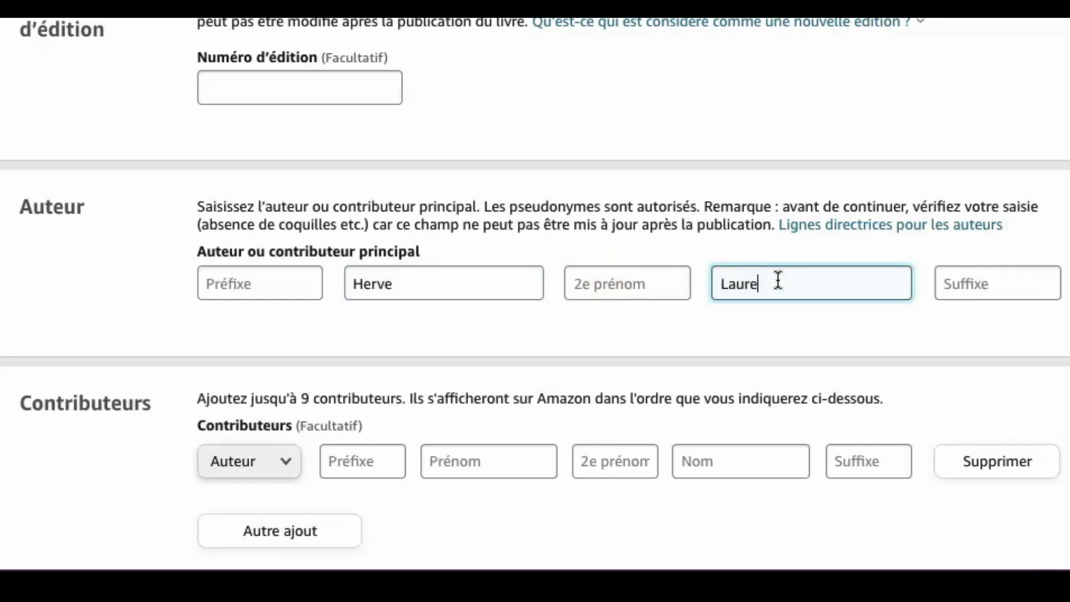
Step: Find the French Amazon KDP description of Les Zéros Poils du Quartier in ChatGPT and paste it into the book's Description field
scroll(535, 401, "down", 4)
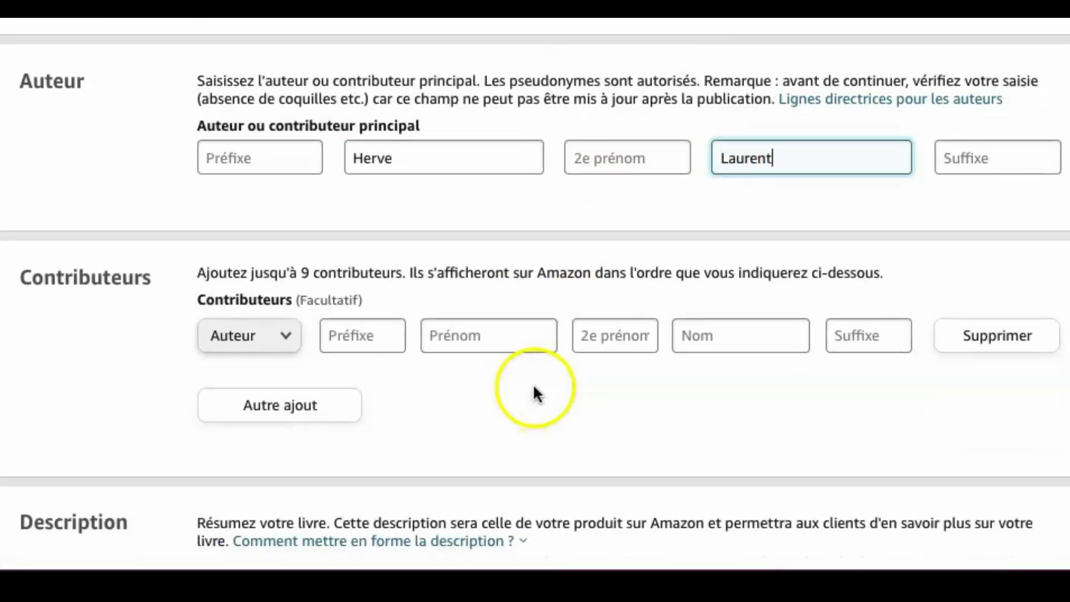
scroll(544, 379, "down", 5)
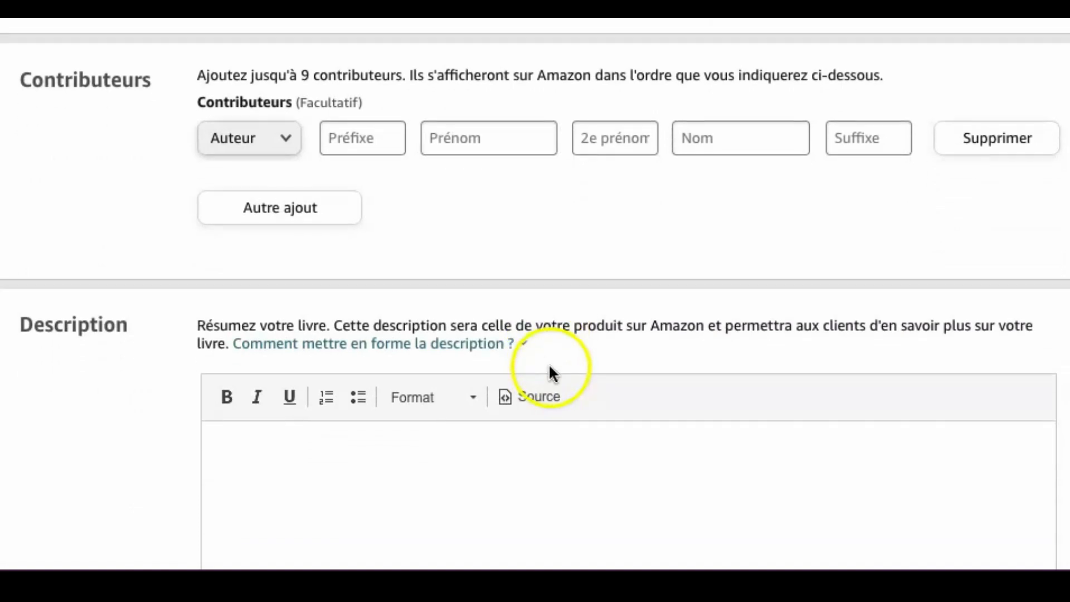
mouse_move(11, 218)
left_mouse_down()
mouse_move(133, 219)
mouse_move(1, 216)
left_mouse_up()
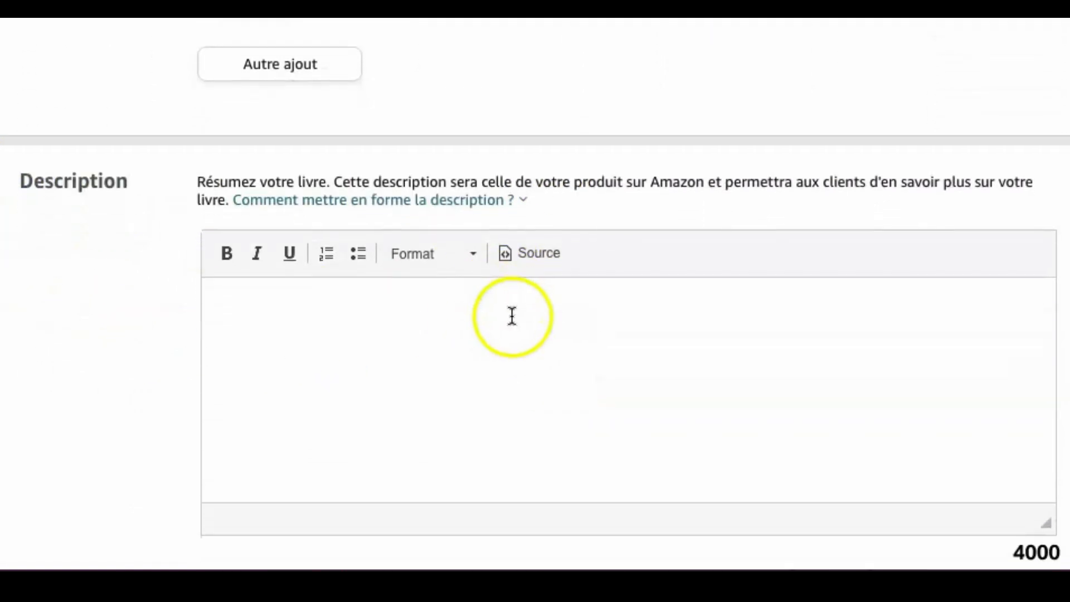
scroll(511, 315, "down", 1)
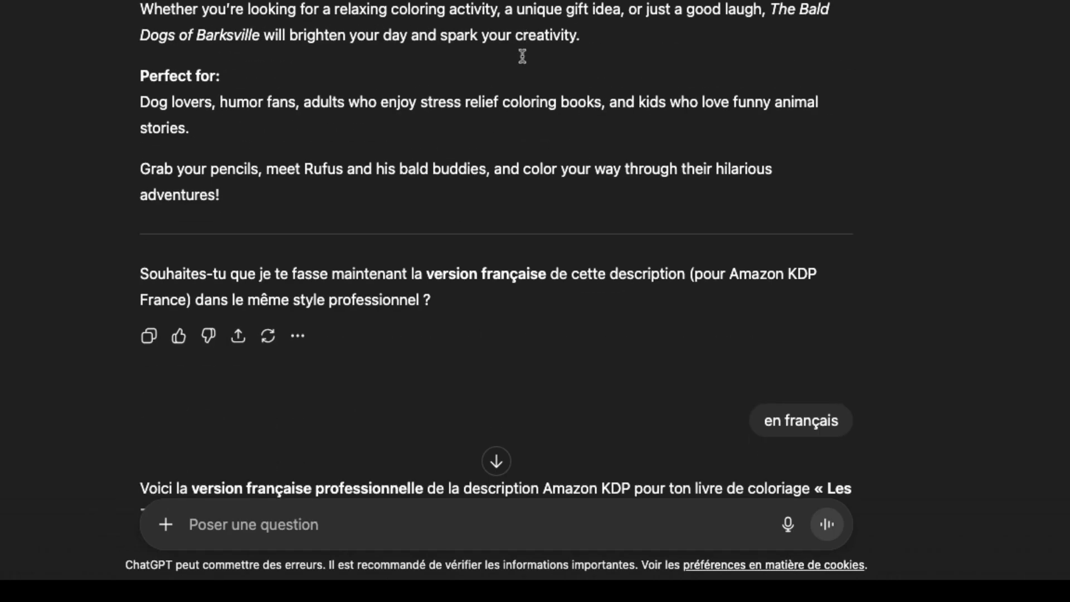
scroll(523, 58, "down", 8)
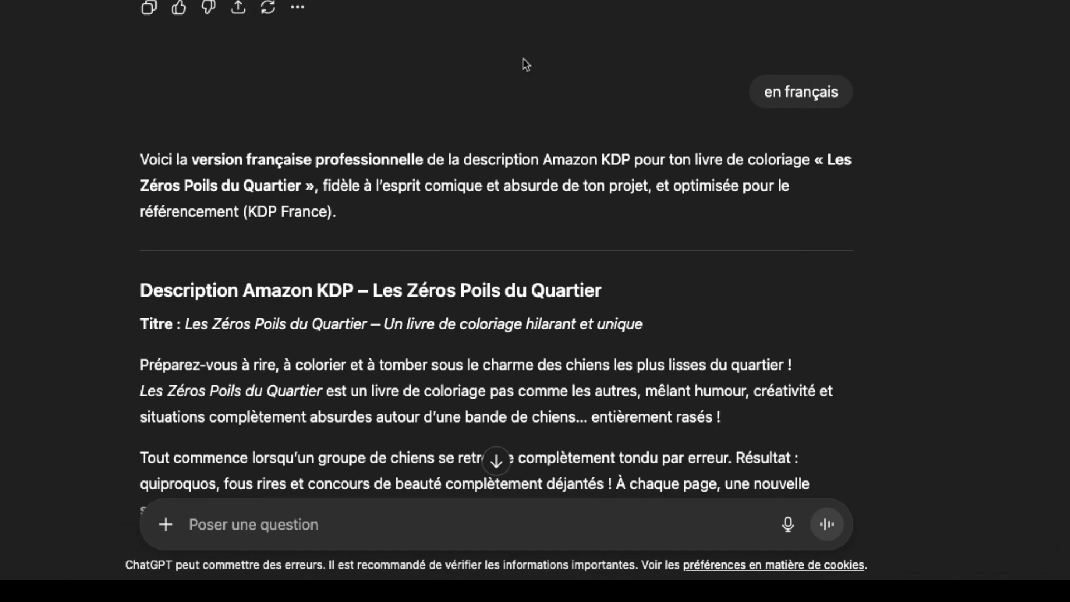
scroll(815, 33, "down", 2)
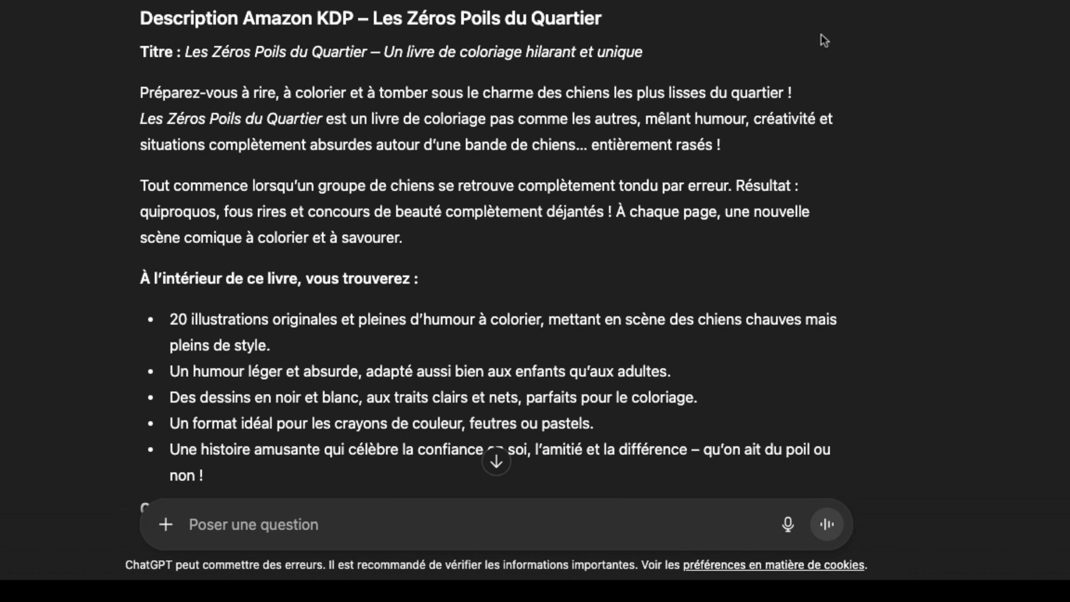
scroll(825, 40, "up", 1)
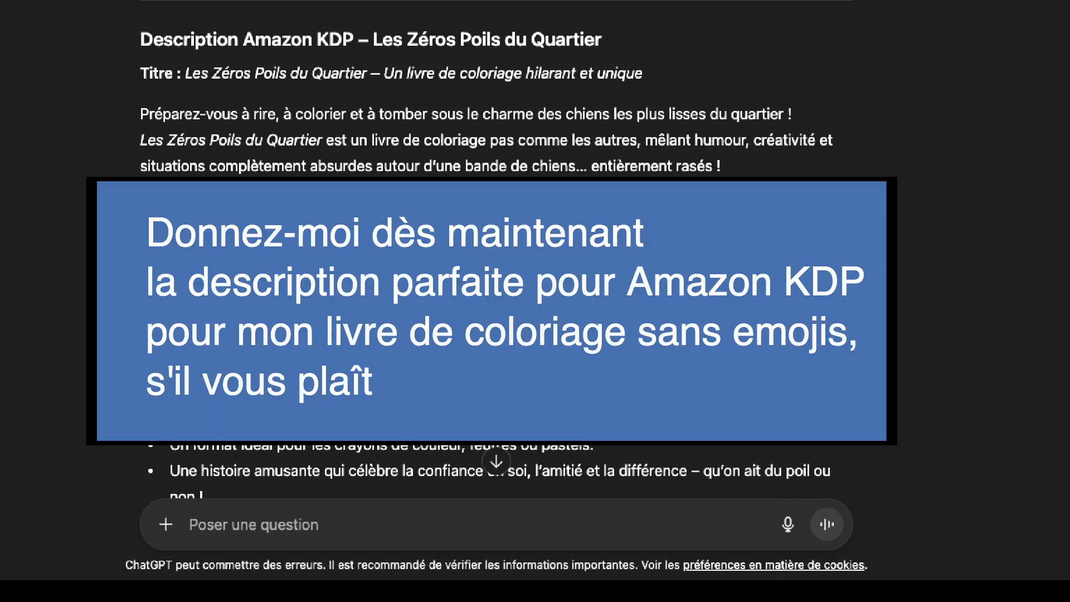
scroll(497, 251, "up", 1)
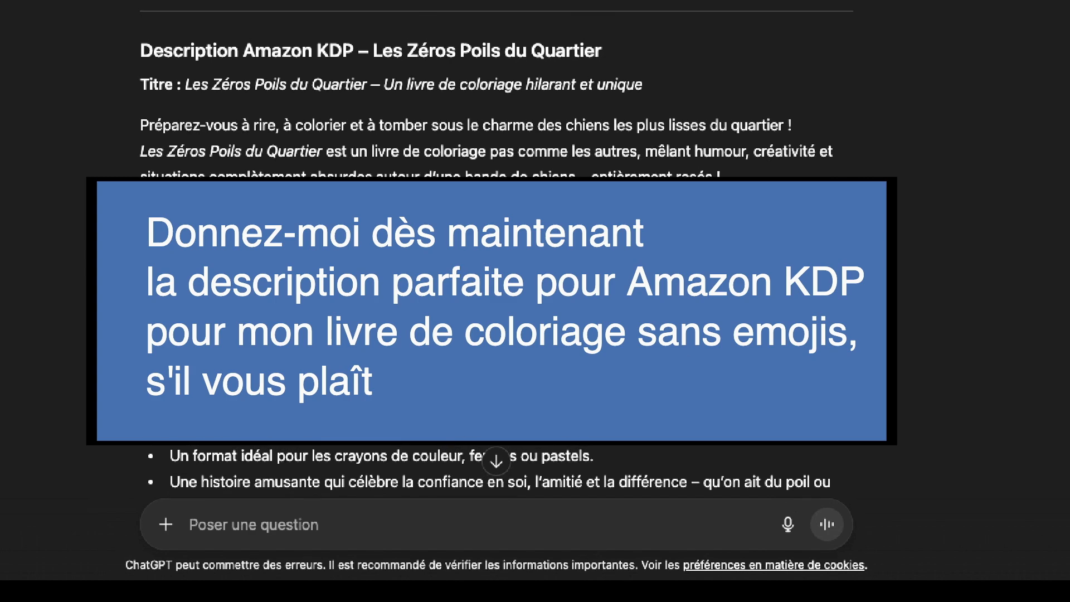
left_click(550, 301)
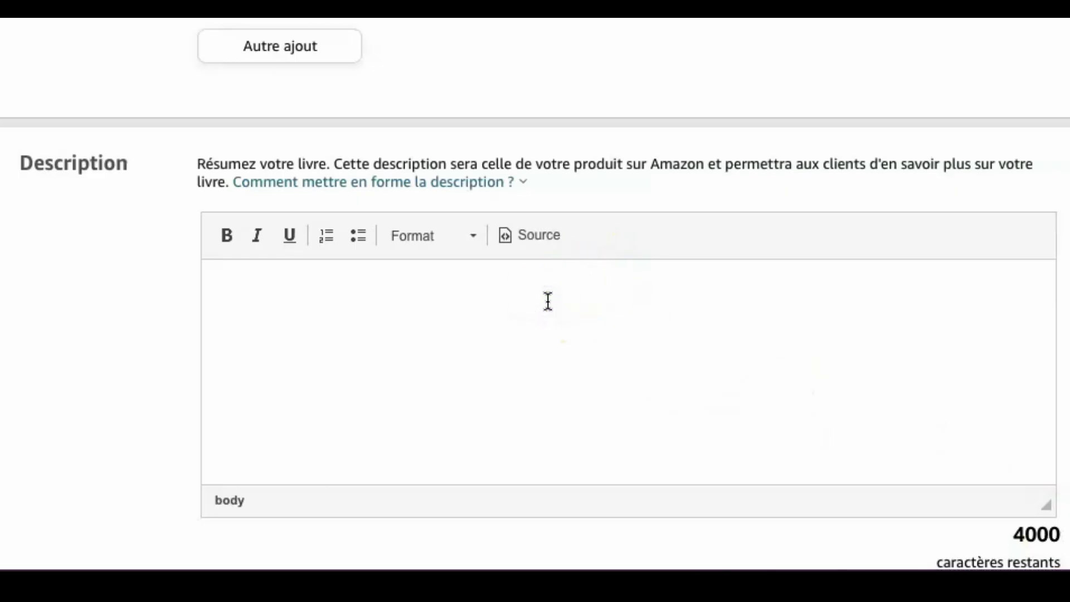
key("super+v")
scroll(513, 407, "up", 5)
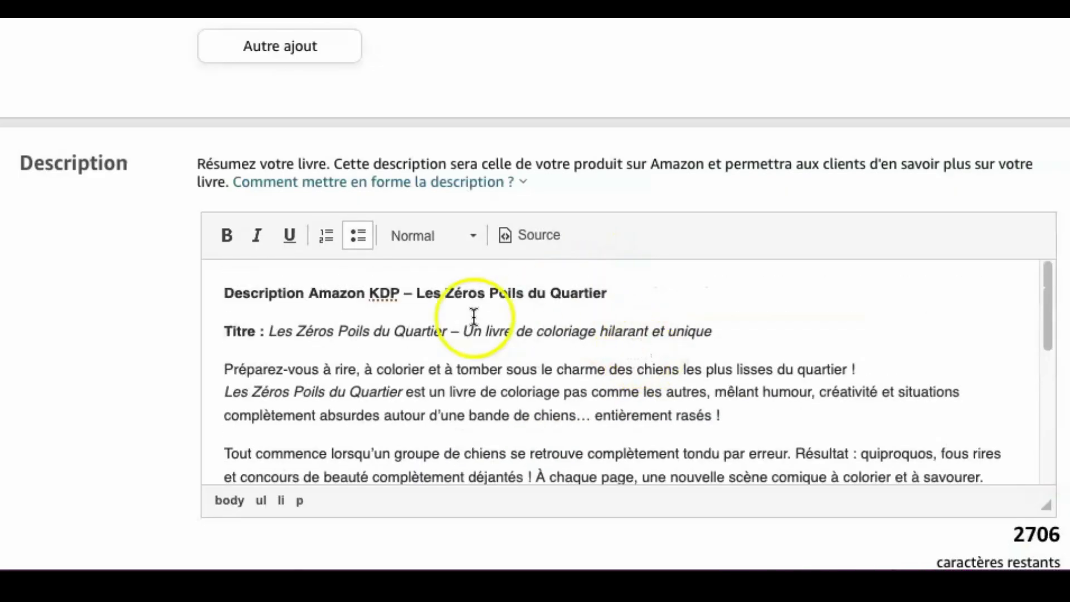
Step: Check the book's page count in My Flipbooks and set the number of illustrations in the description's first bullet to 26
scroll(563, 365, "down", 3)
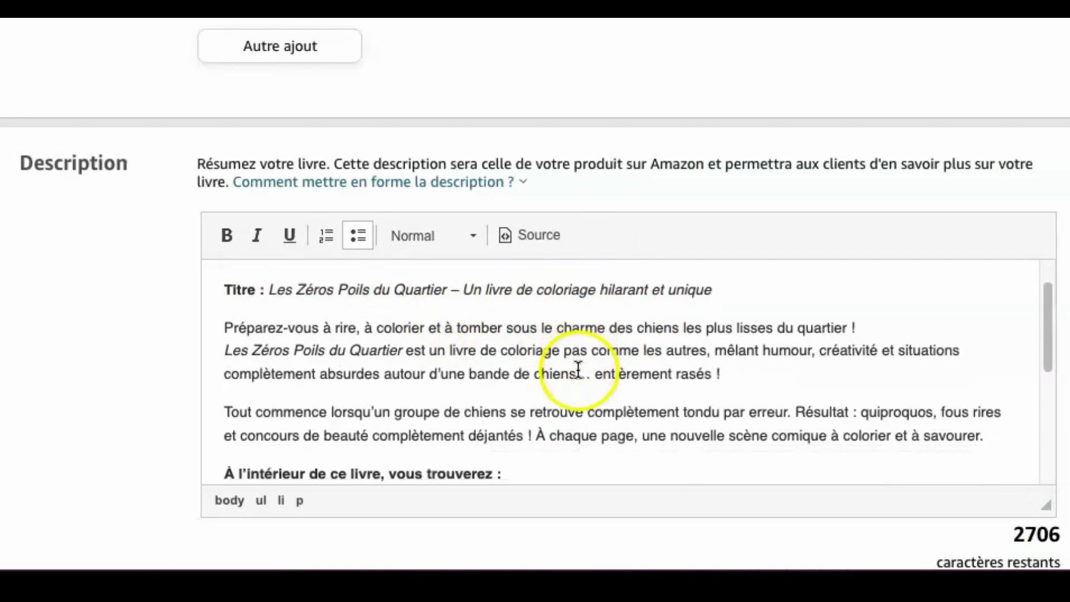
scroll(564, 368, "down", 5)
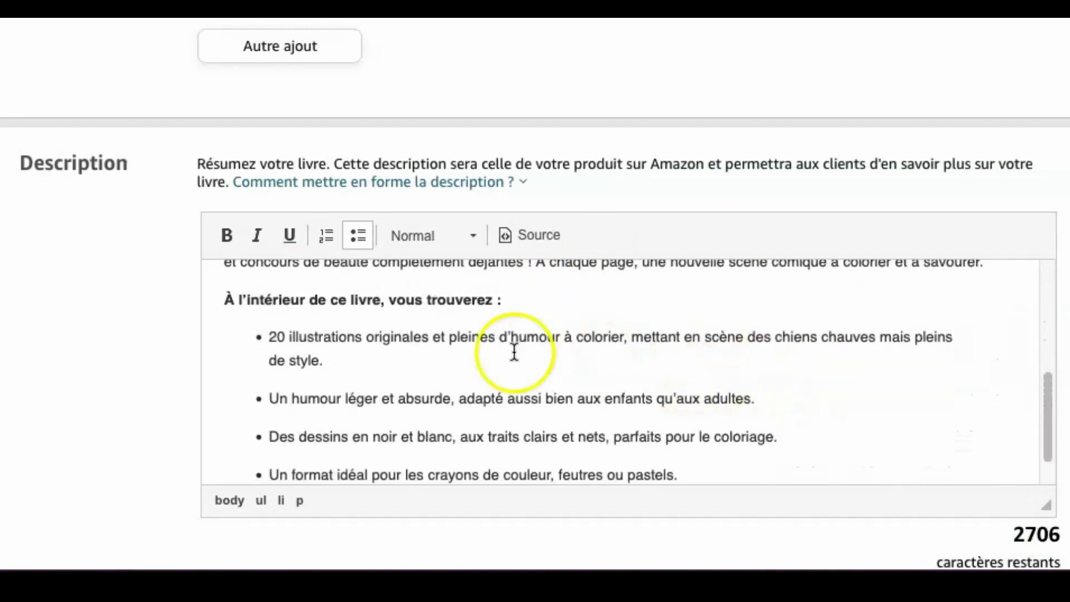
left_click(272, 299)
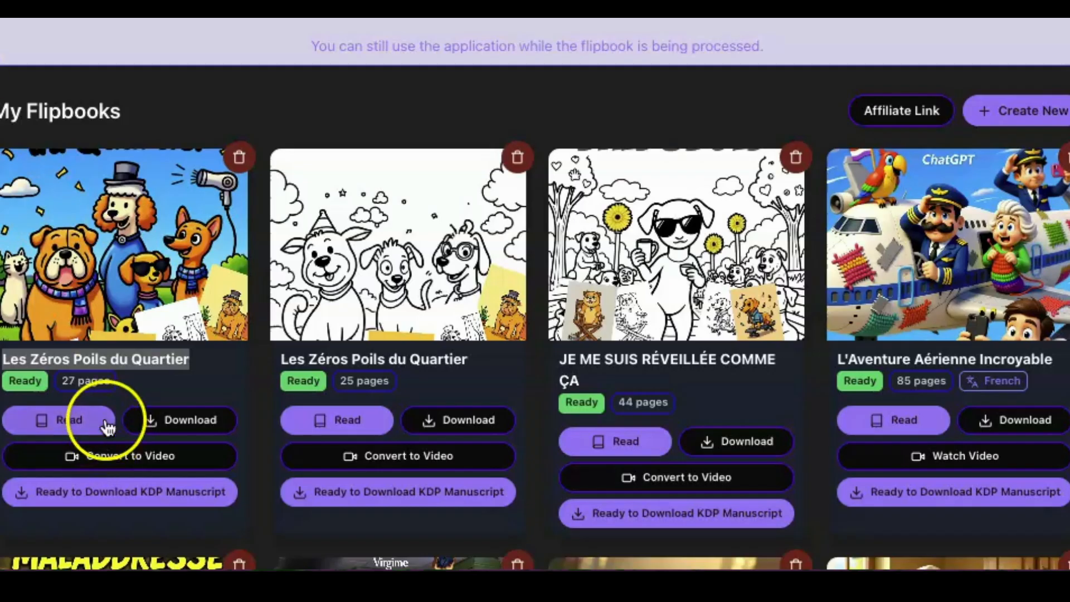
left_click(61, 384)
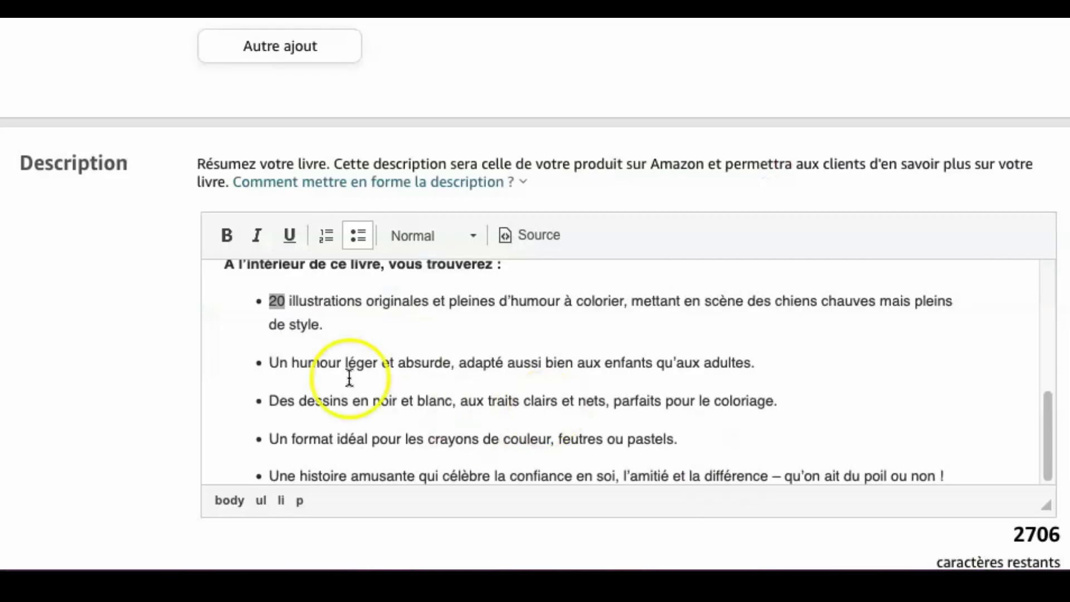
left_click(288, 305)
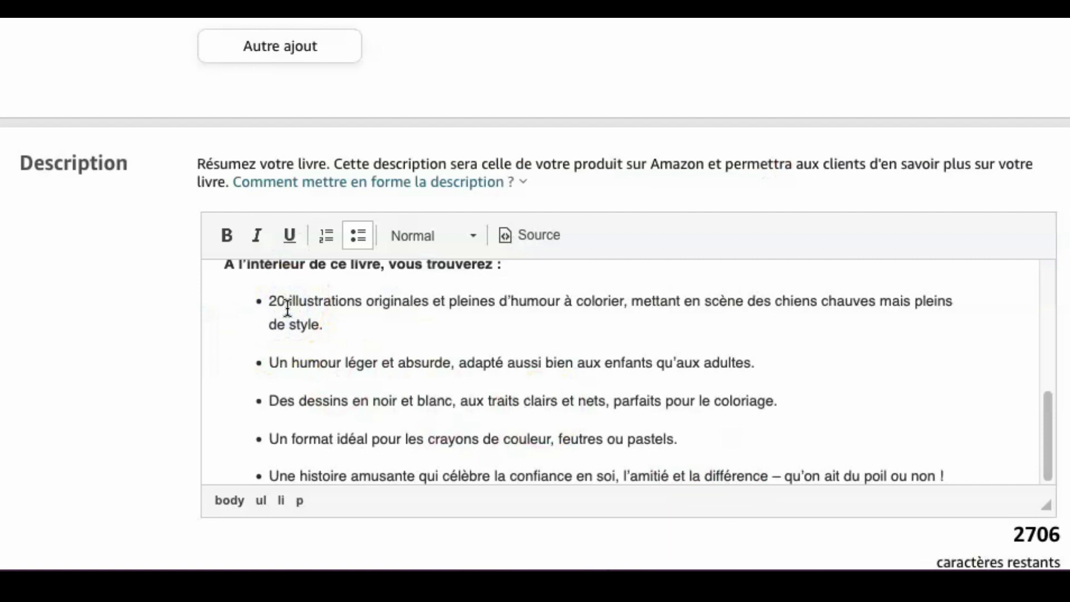
key("BackSpace")
type("6")
Step: Declare under the publishing rights that you own the copyright and hold the required publishing rights
scroll(540, 434, "down", 1)
scroll(540, 435, "down", 4)
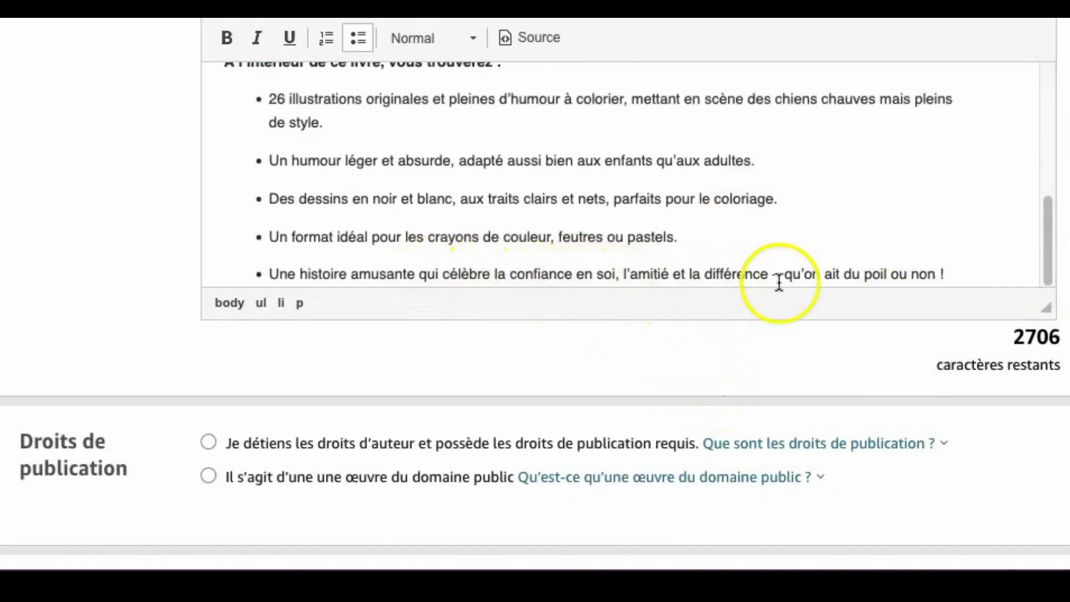
scroll(120, 335, "down", 4)
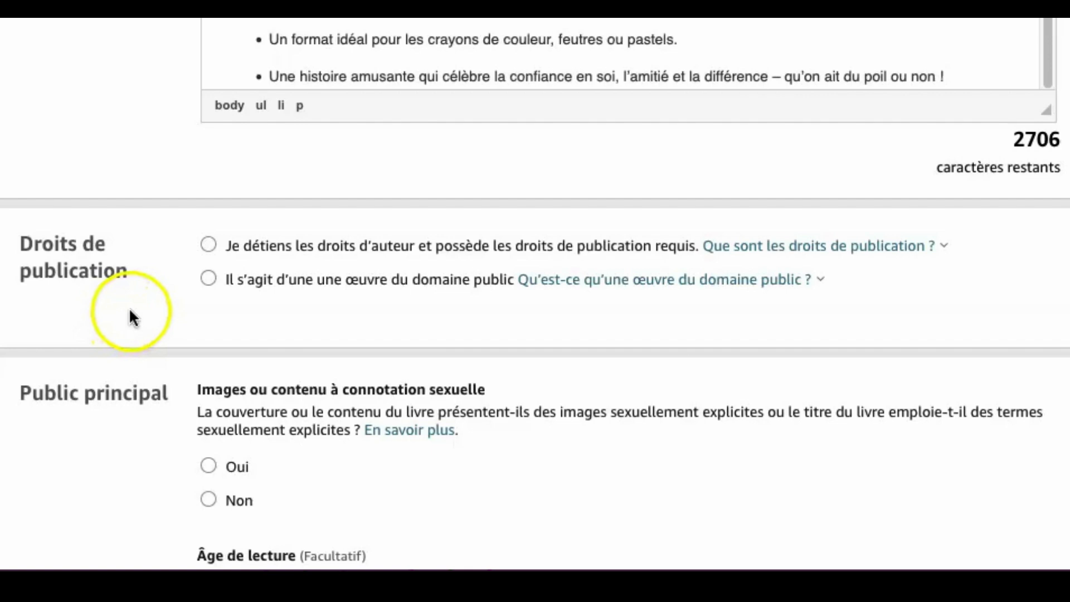
left_click(209, 246)
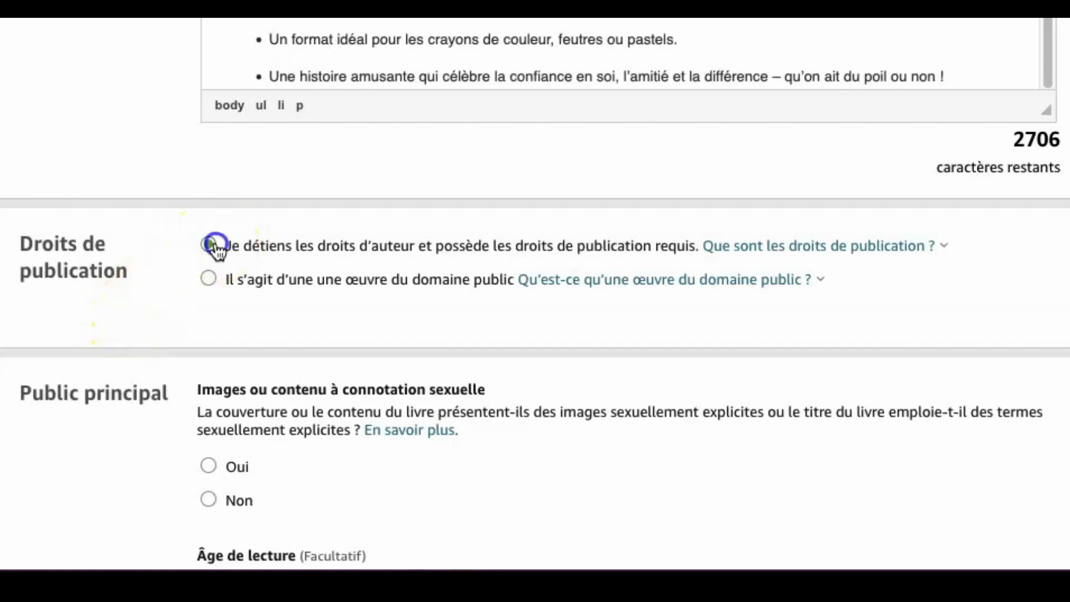
Step: Set the reading age range to a minimum of 6 and a maximum of 12
scroll(162, 290, "down", 1)
scroll(175, 306, "down", 3)
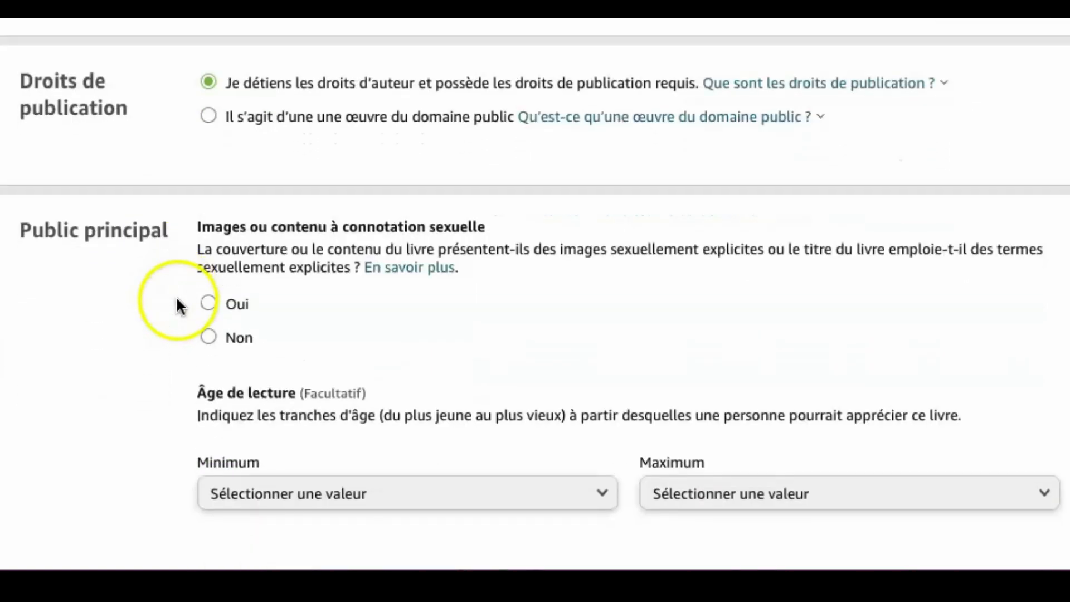
scroll(174, 293, "down", 2)
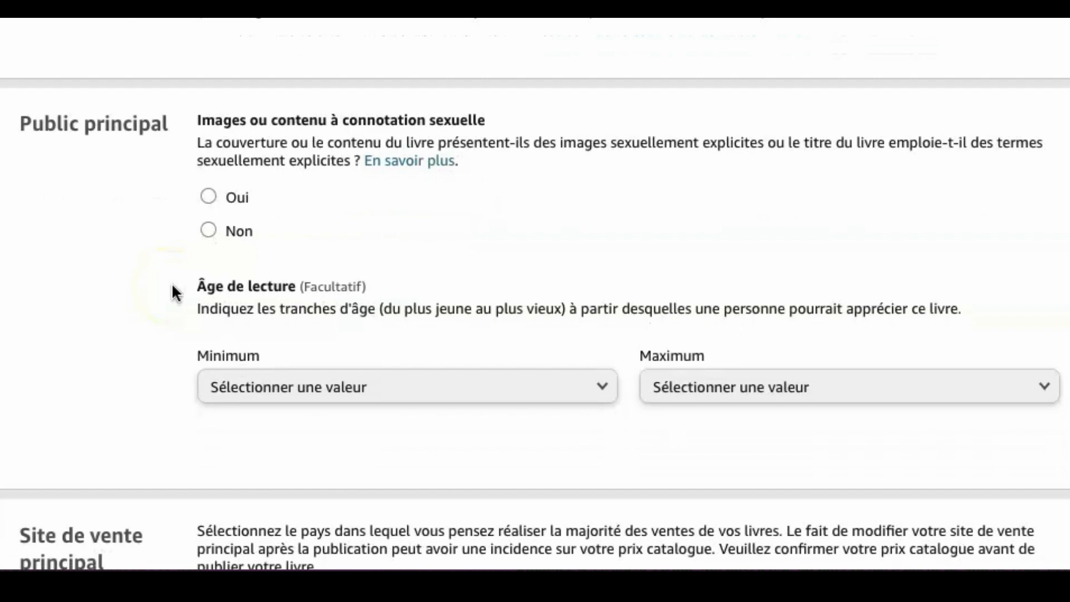
left_click(611, 384)
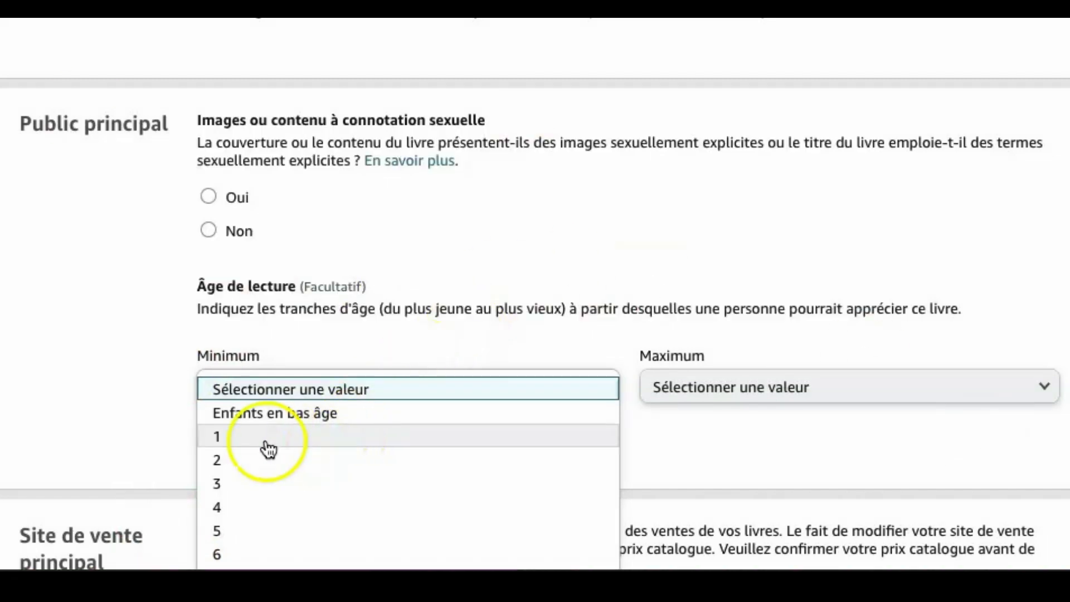
scroll(269, 446, "down", 3)
left_click(246, 357)
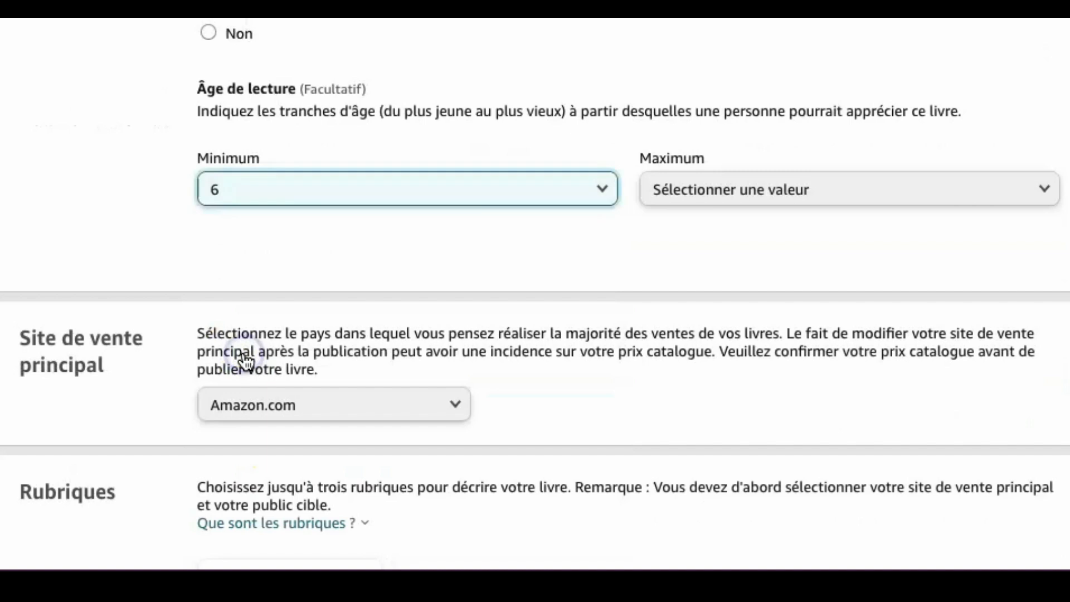
left_click(843, 192)
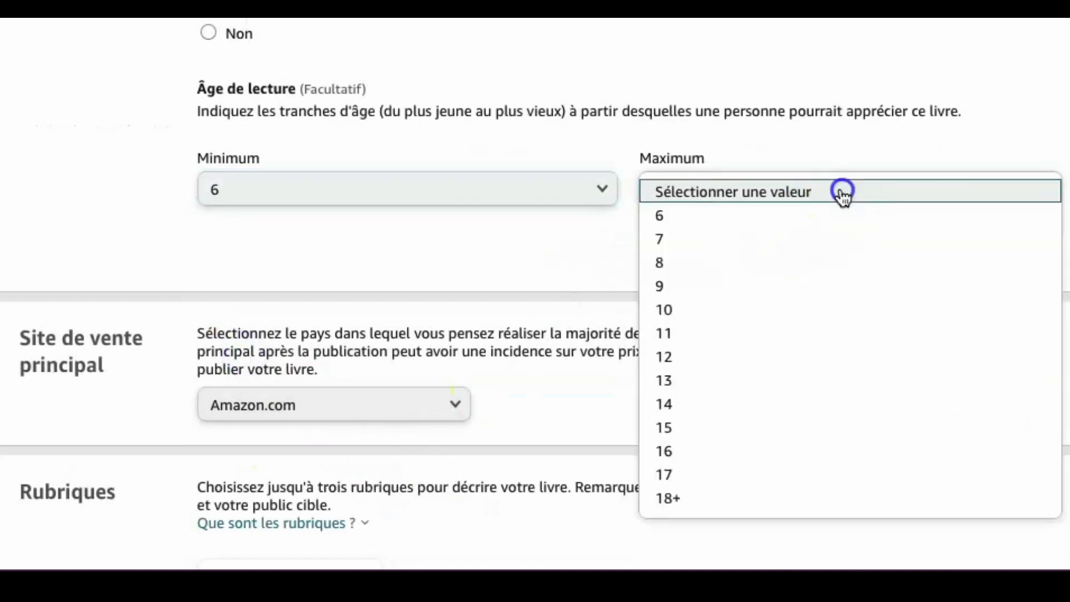
left_click(688, 356)
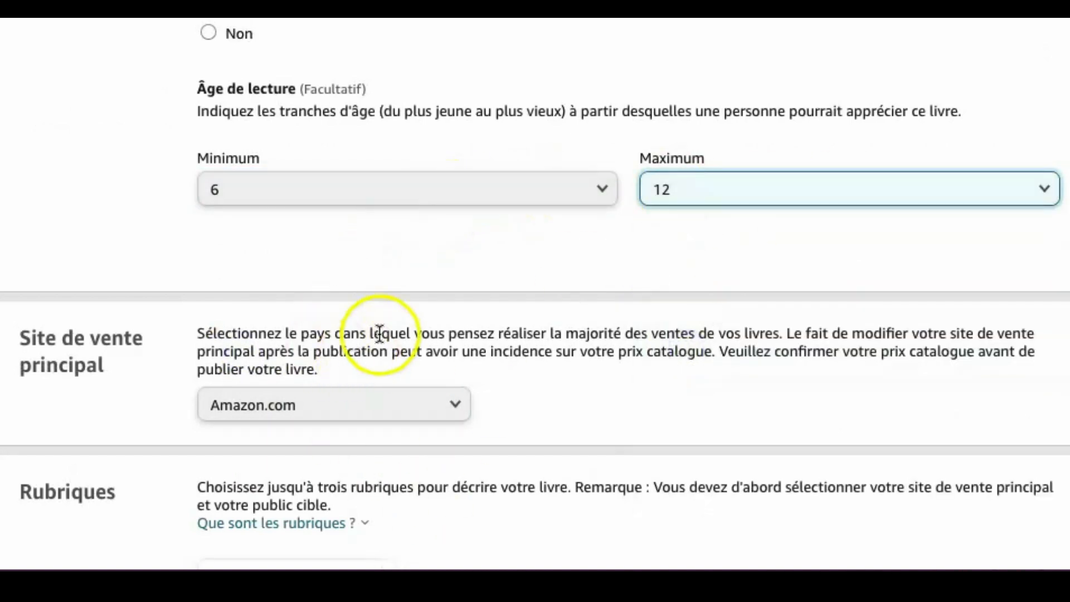
Step: Declare under the primary audience that the book has no sexually explicit images, content or title by answering Non
scroll(535, 208, "up", 1)
scroll(408, 156, "up", 2)
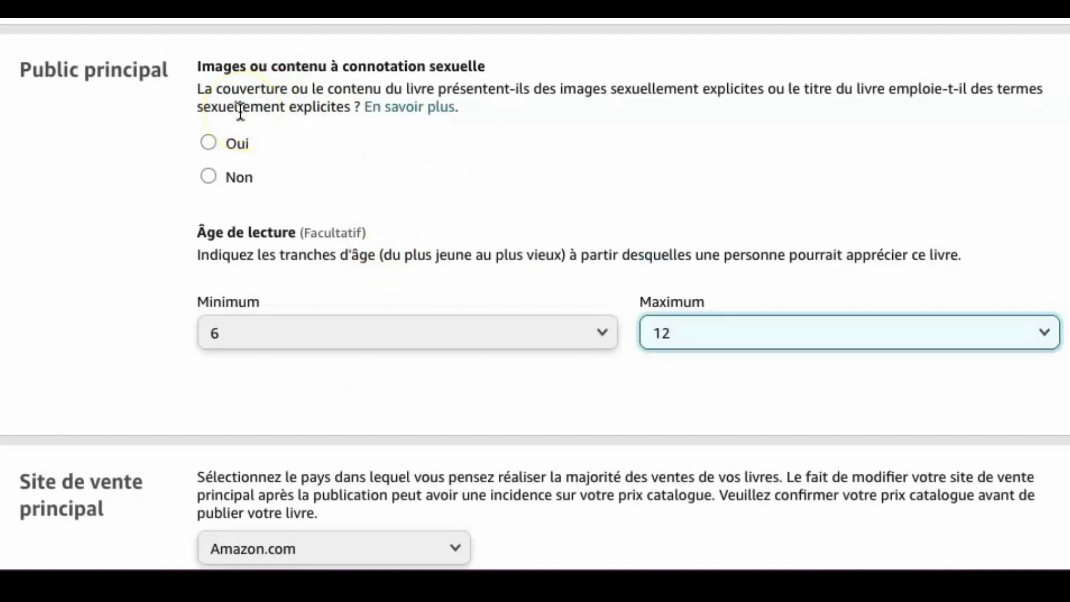
left_click(209, 176)
Step: Set the book's primary marketplace to Amazon.fr
scroll(345, 201, "down", 2)
scroll(361, 214, "down", 3)
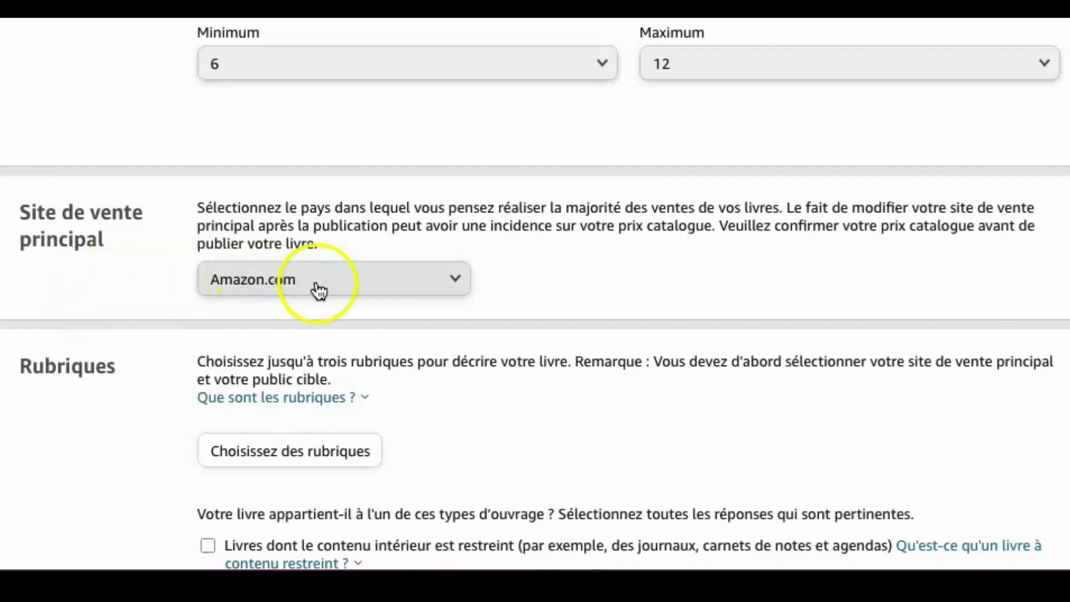
scroll(524, 260, "down", 2)
scroll(328, 304, "down", 1)
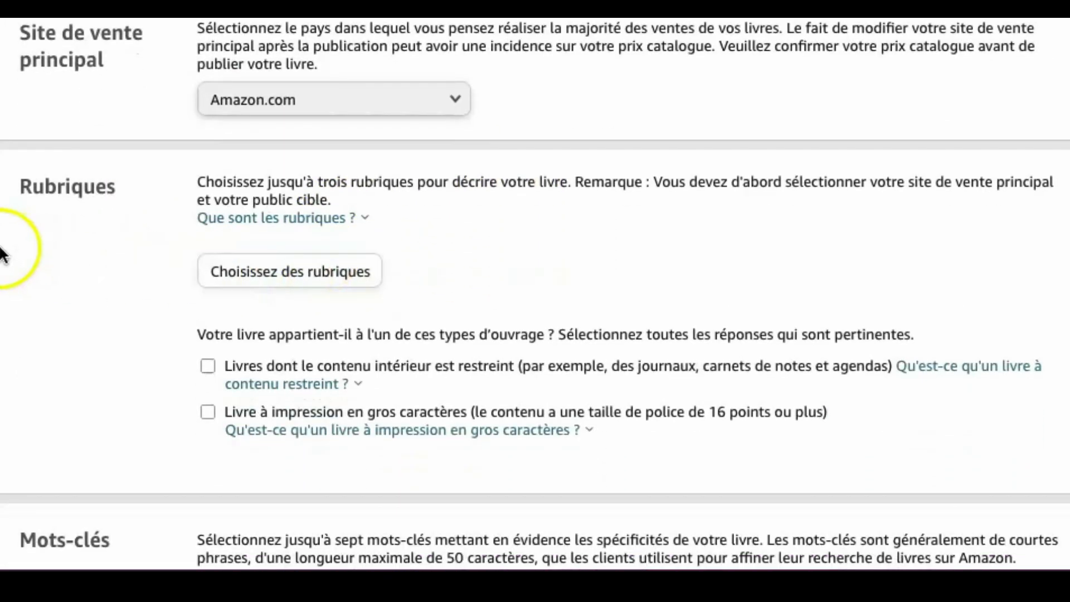
left_click(441, 98)
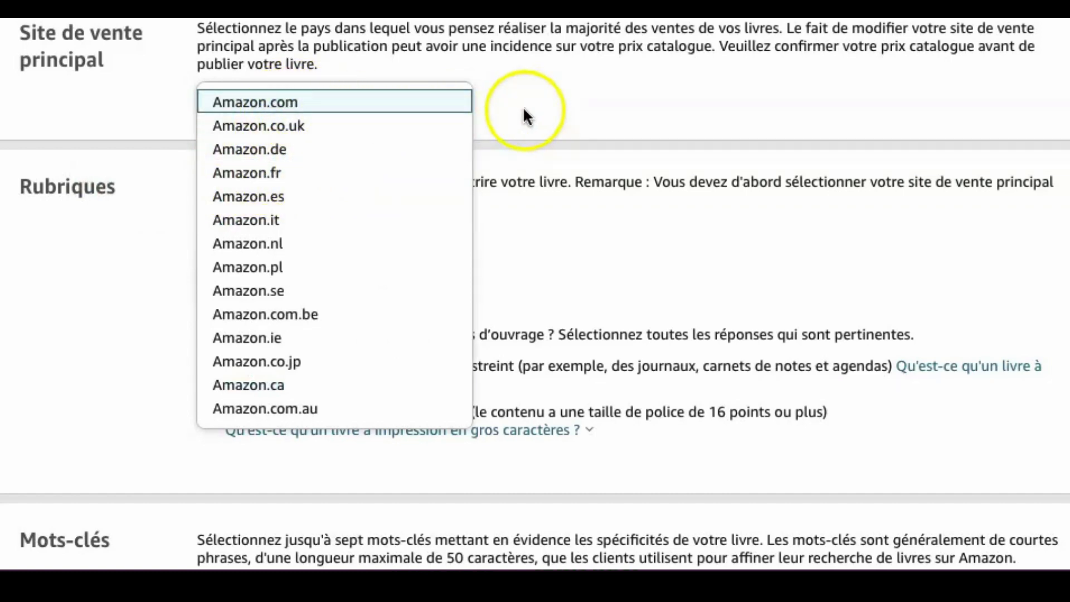
left_click(258, 174)
Step: Choose Livres pour enfants as the book's first category and select Humour as its placement
scroll(421, 147, "down", 2)
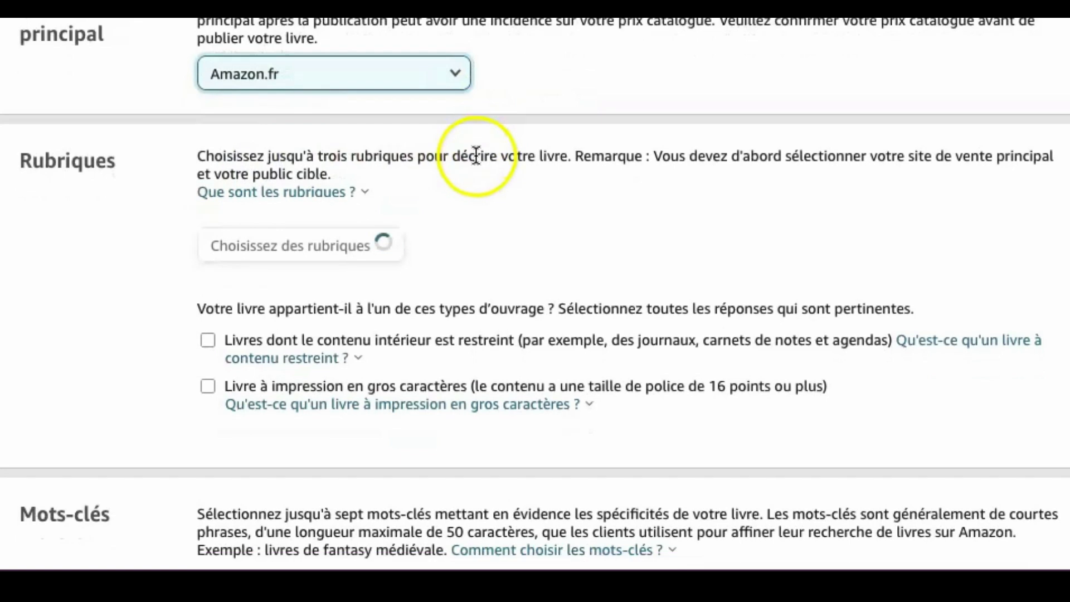
mouse_move(179, 125)
left_click(268, 111)
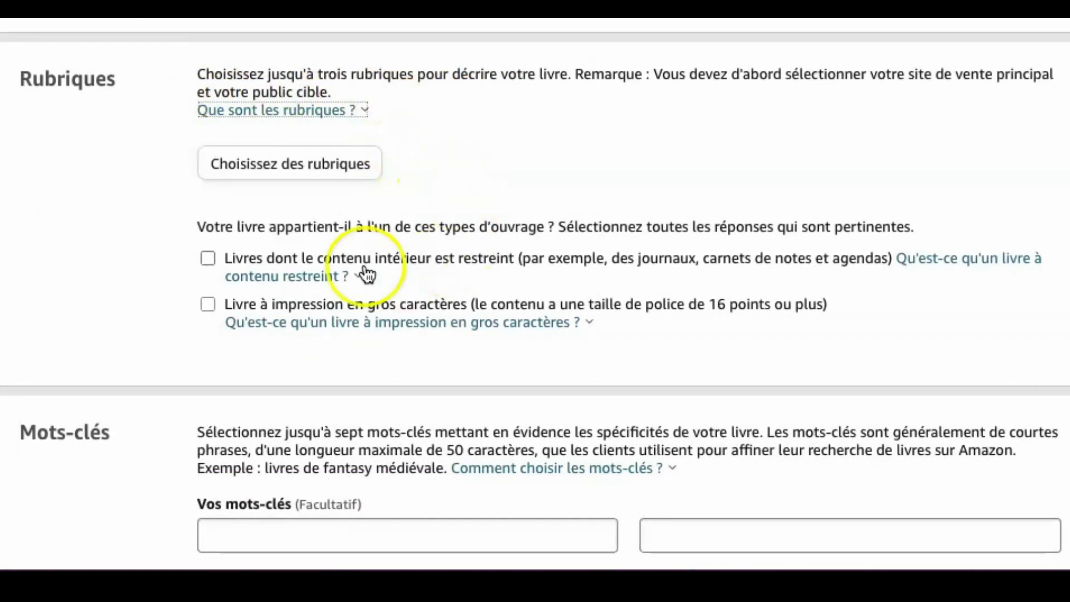
left_click(275, 164)
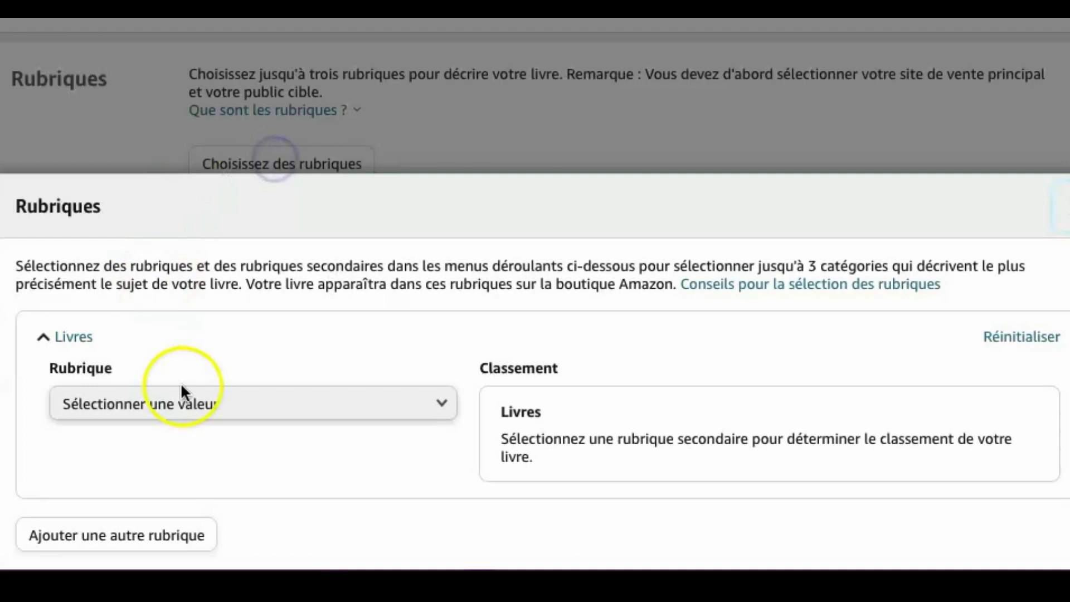
left_click(442, 405)
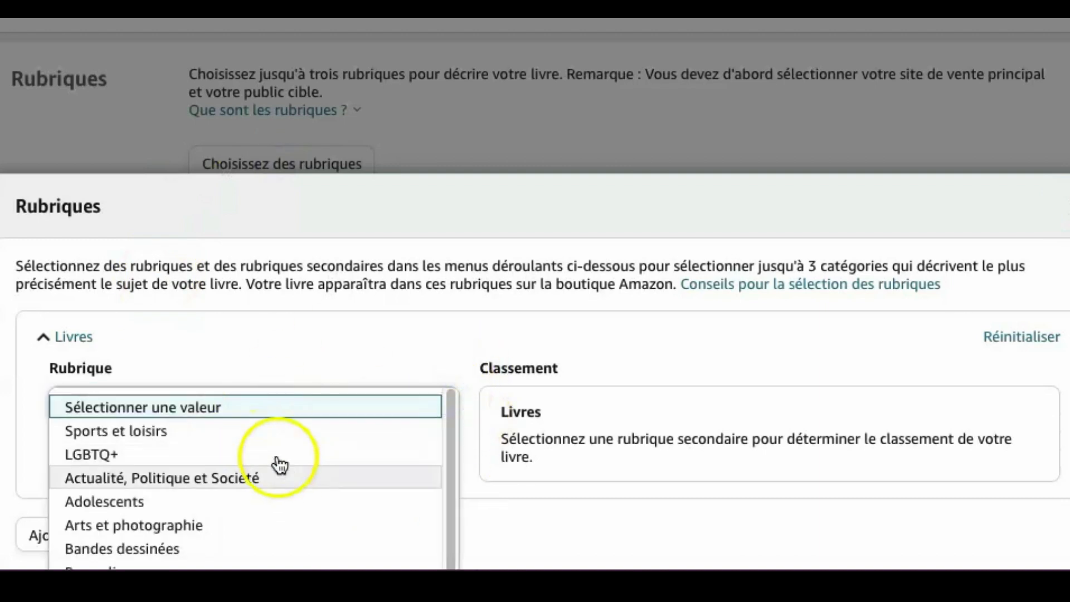
scroll(285, 446, "down", 5)
scroll(214, 490, "down", 3)
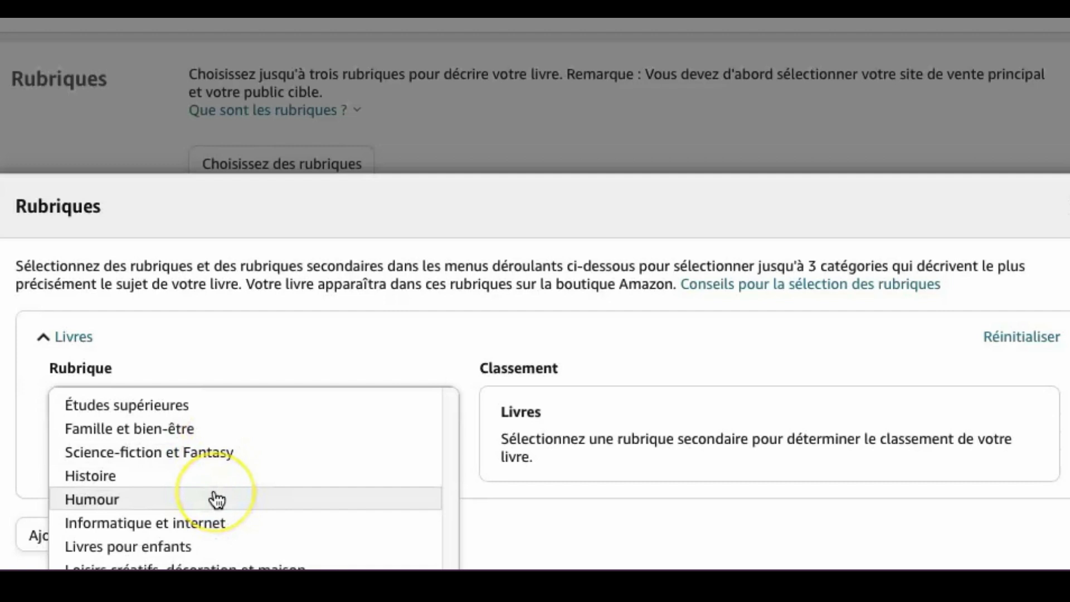
left_click(157, 547)
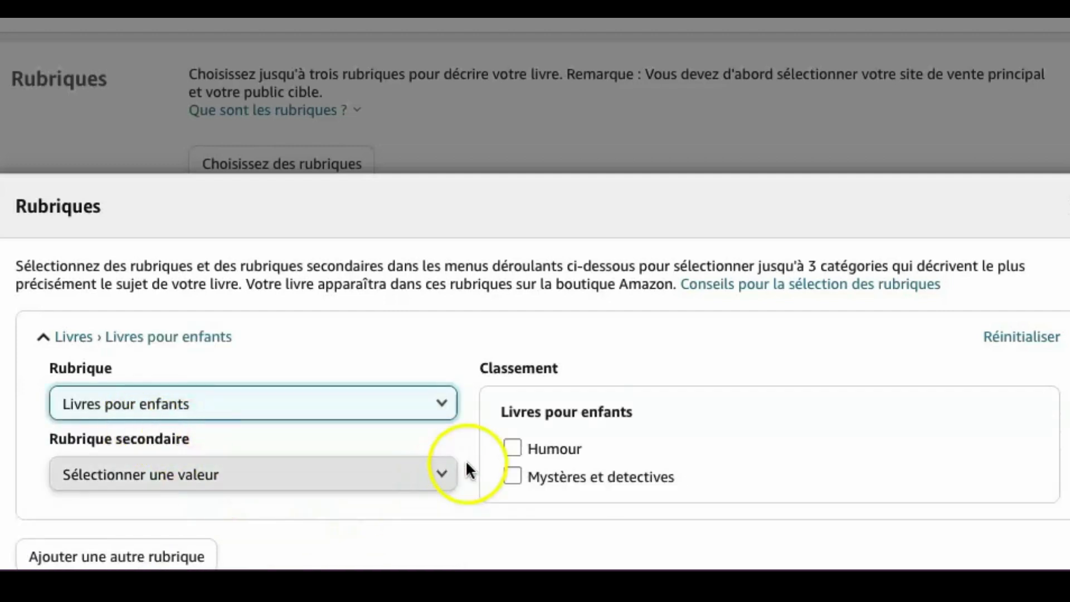
left_click(510, 450)
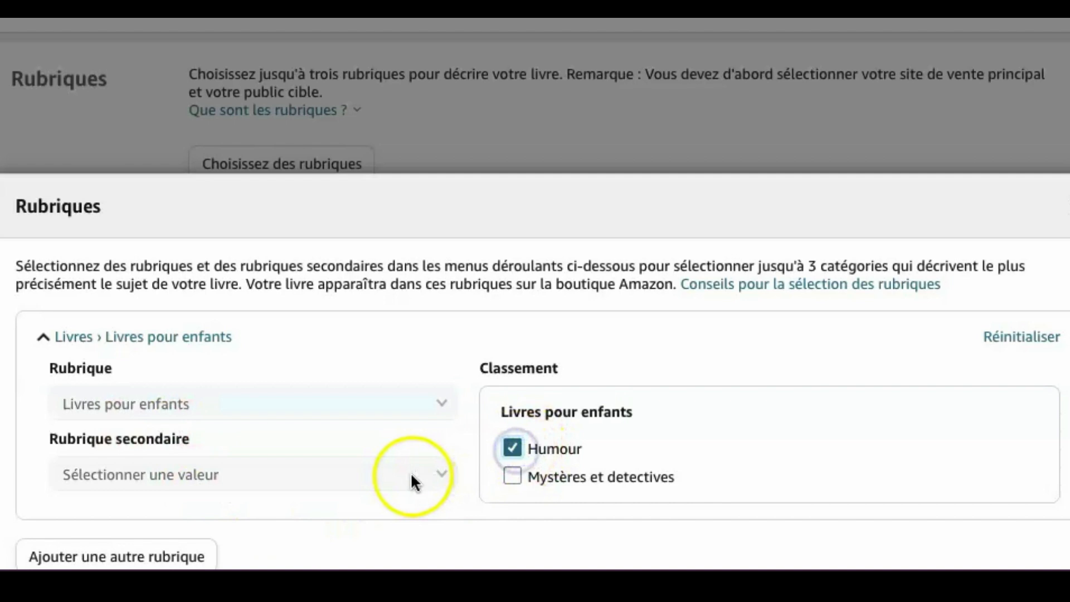
scroll(249, 507, "down", 2)
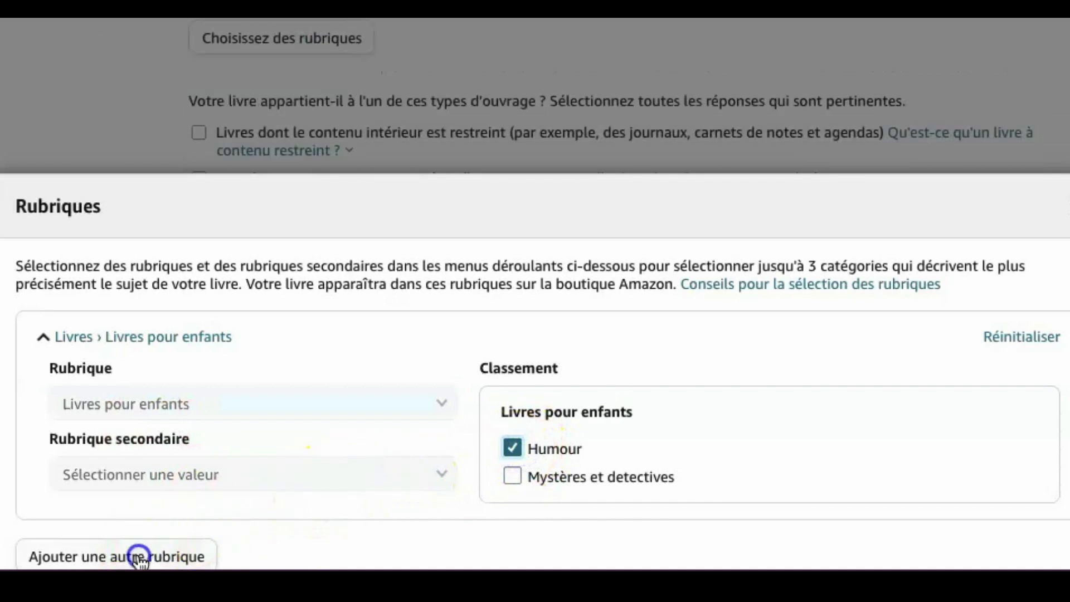
Step: Add a second category, Beaux livres, with the Loisirs placement, and save the book's categories
left_click(140, 556)
left_click(184, 449)
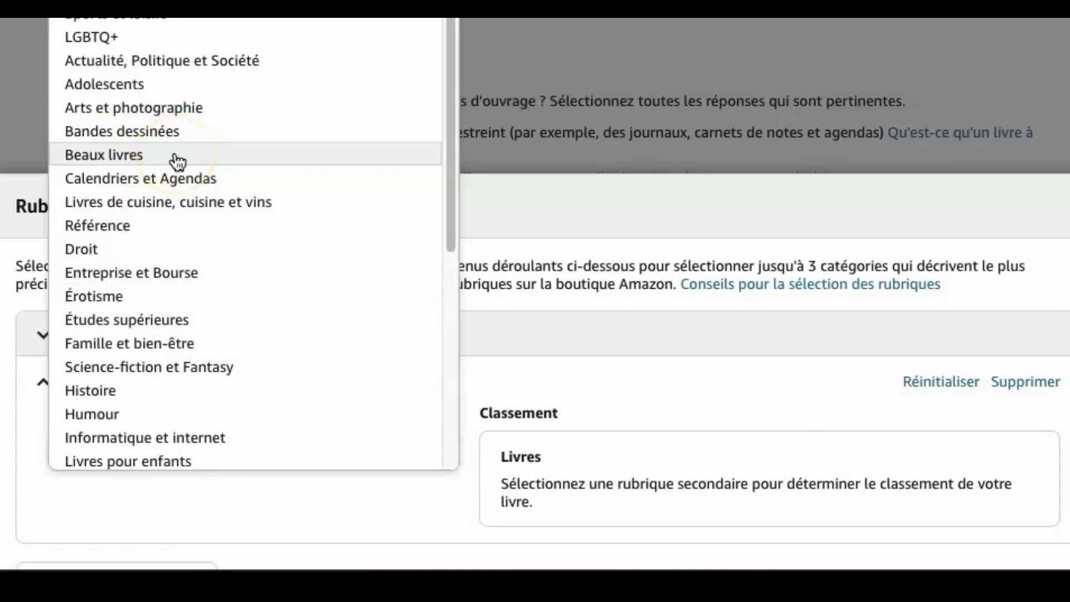
left_click(162, 137)
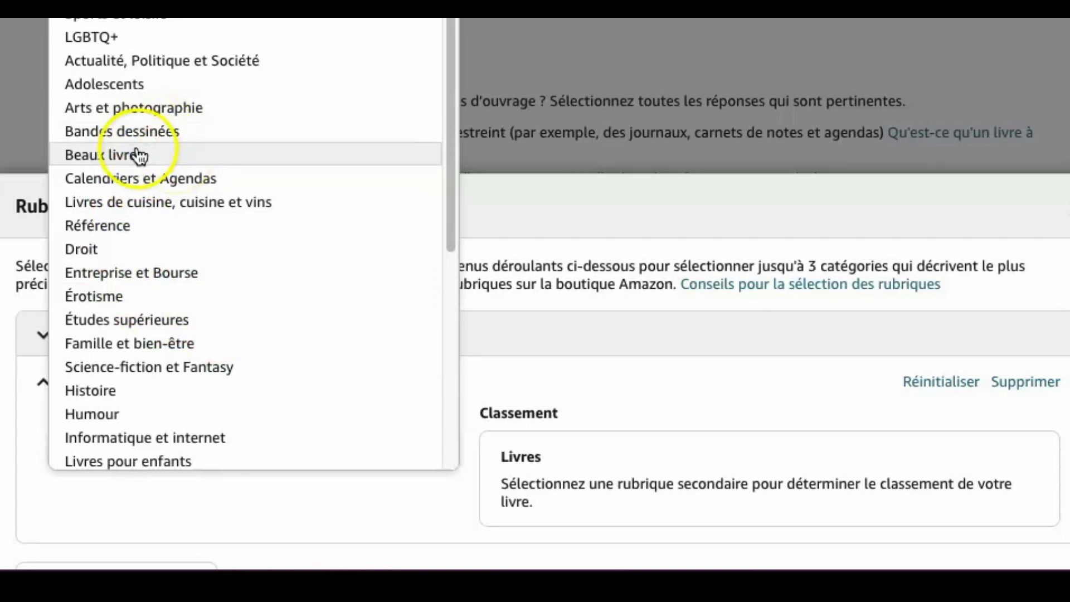
left_click(139, 155)
scroll(617, 487, "down", 2)
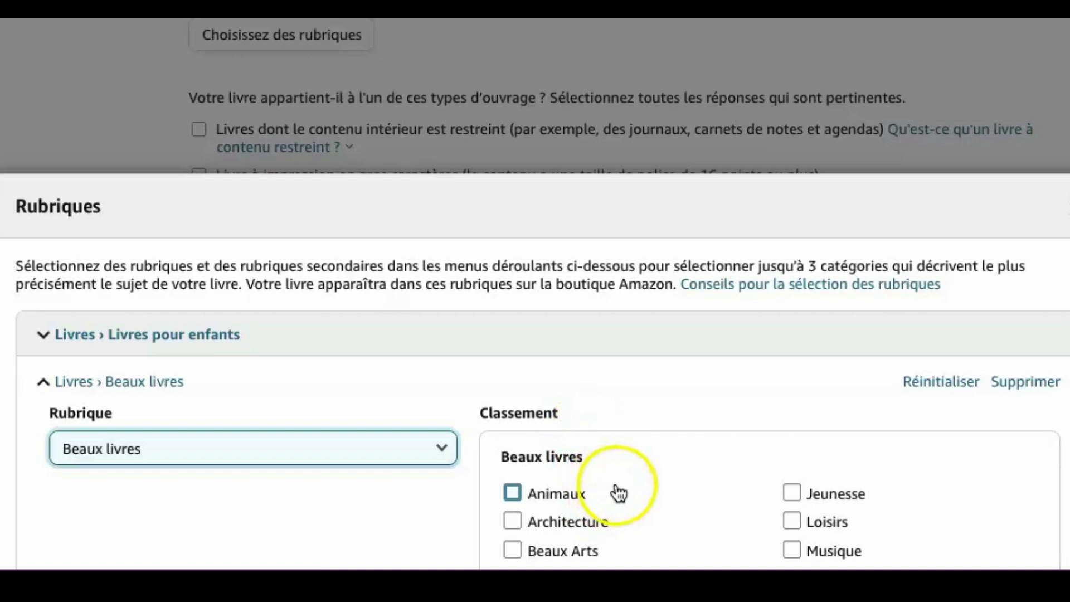
left_click(951, 192)
left_click_drag(951, 192, 953, 168)
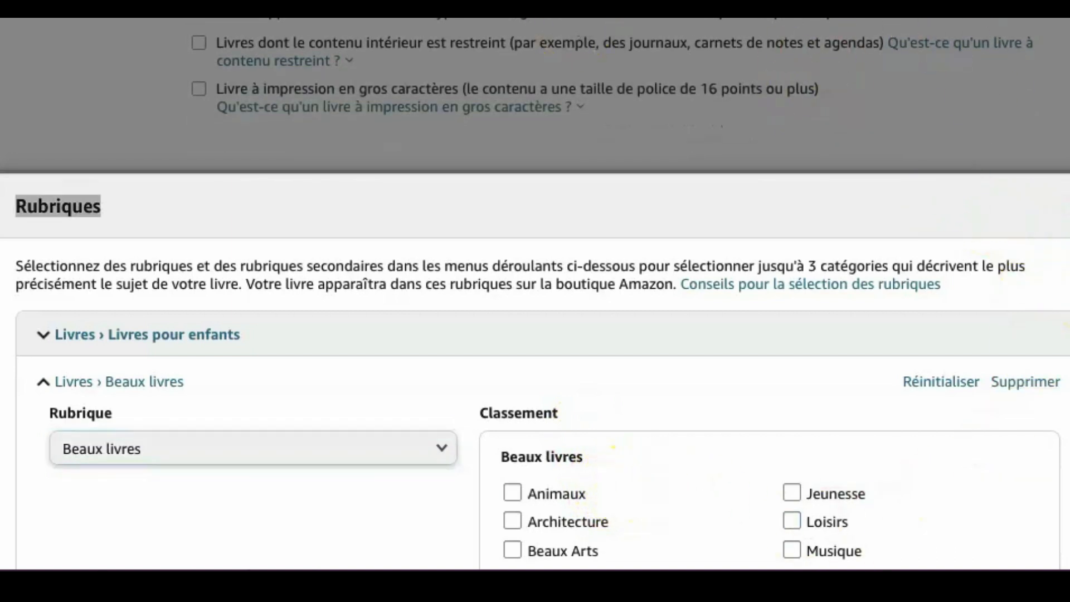
left_click(571, 84)
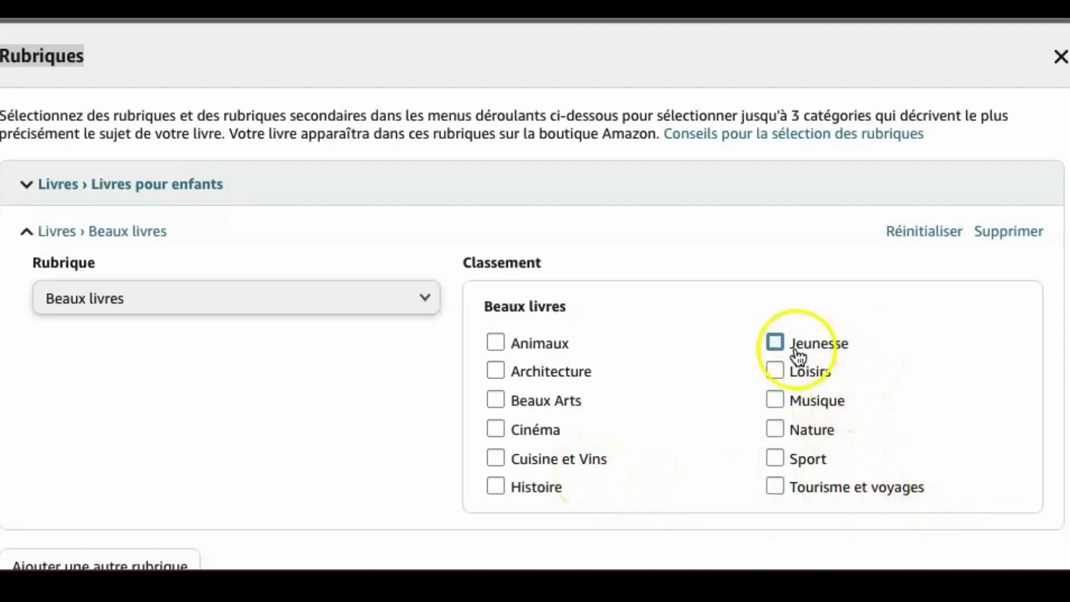
left_click(776, 370)
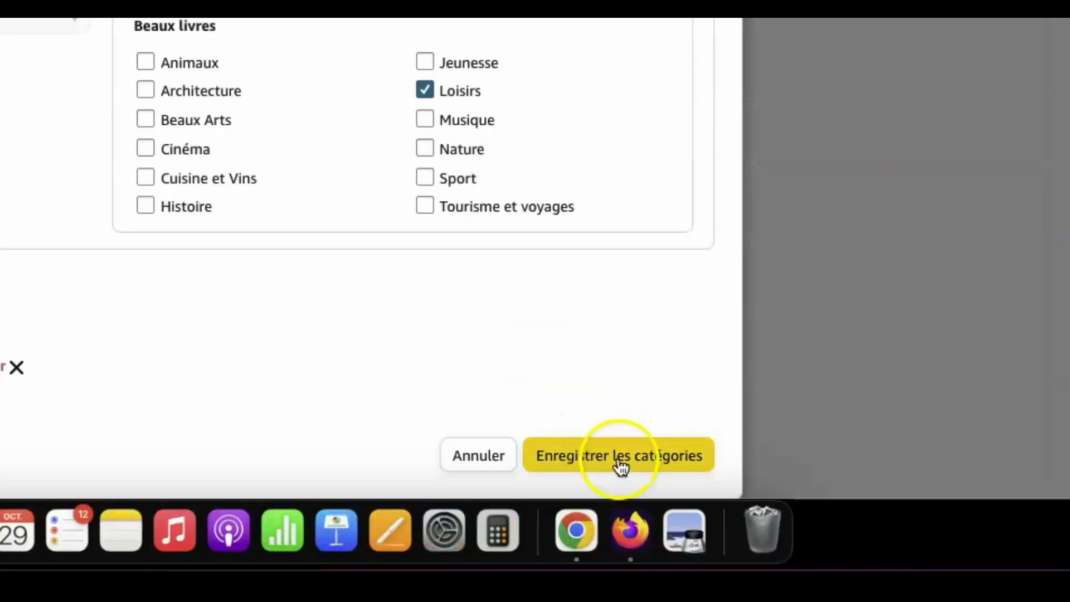
left_click(617, 462)
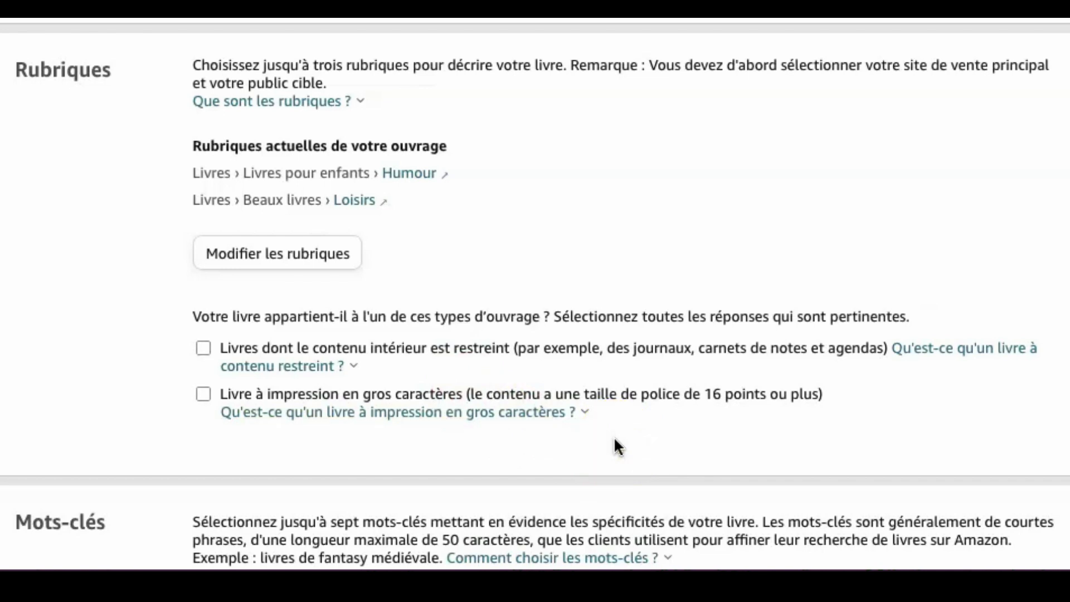
Step: Copy the first suggested keyword, "livre de coloriage humoristique chiens", from ChatGPT into the book's first keyword field
scroll(408, 437, "down", 3)
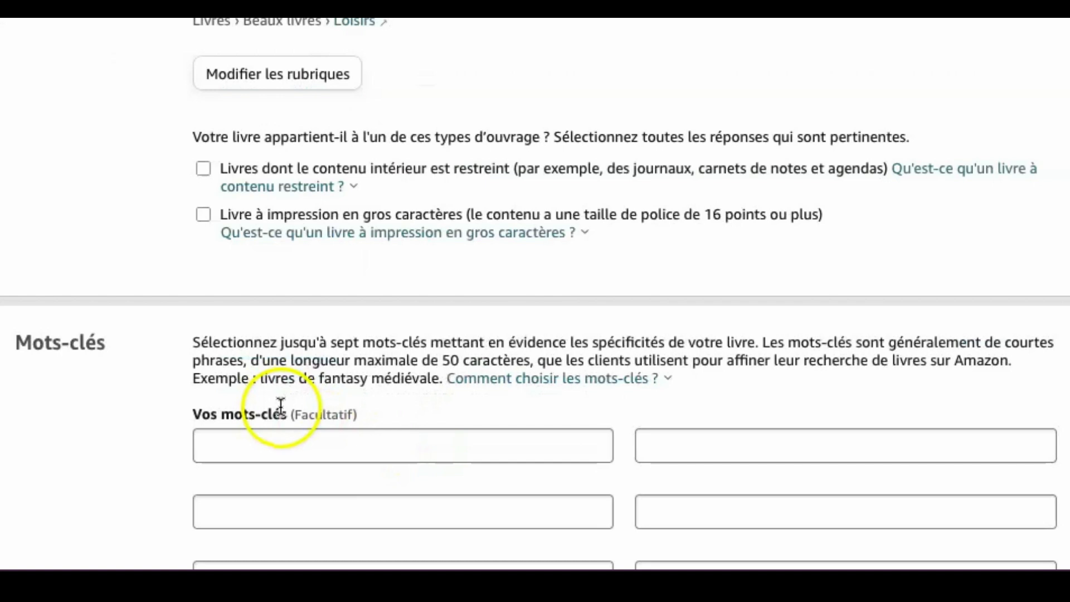
scroll(279, 411, "down", 4)
left_click_drag(13, 147, 111, 145)
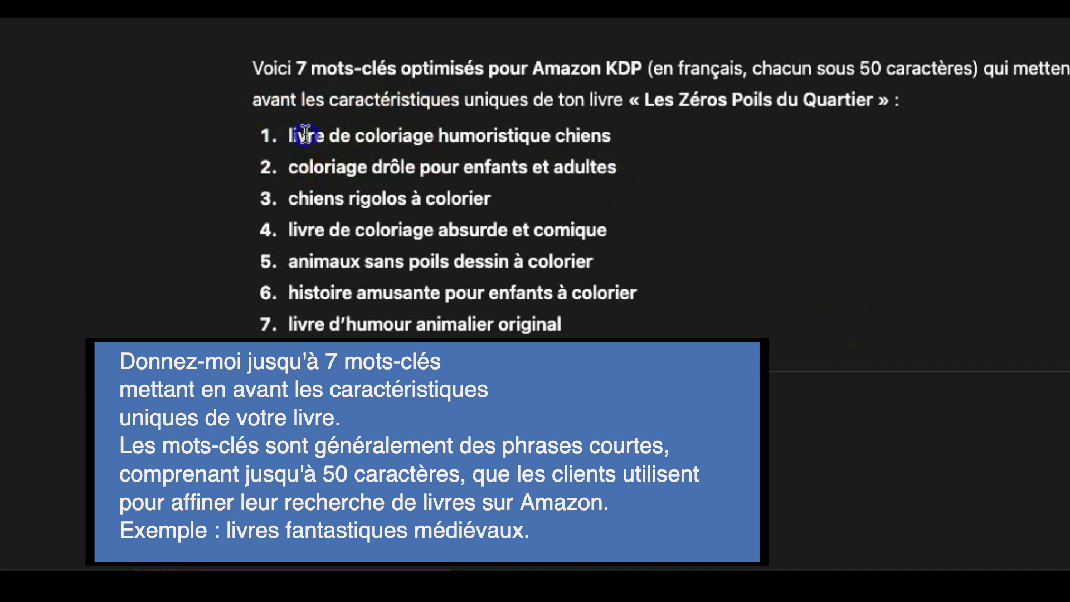
left_click_drag(303, 136, 595, 136)
left_click(612, 149)
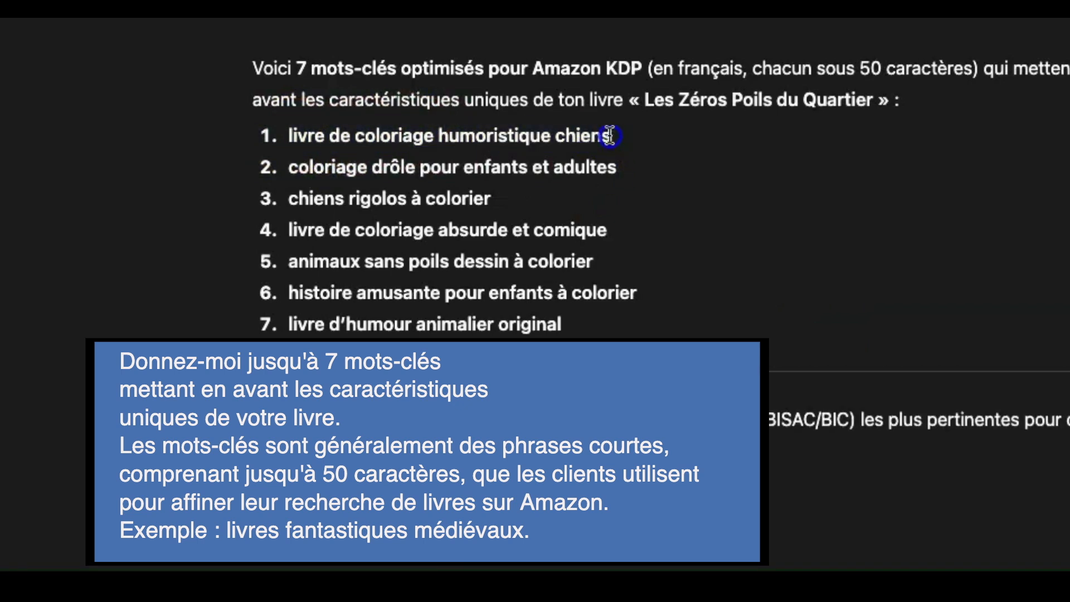
left_click_drag(617, 138, 286, 140)
key("ctrl+c")
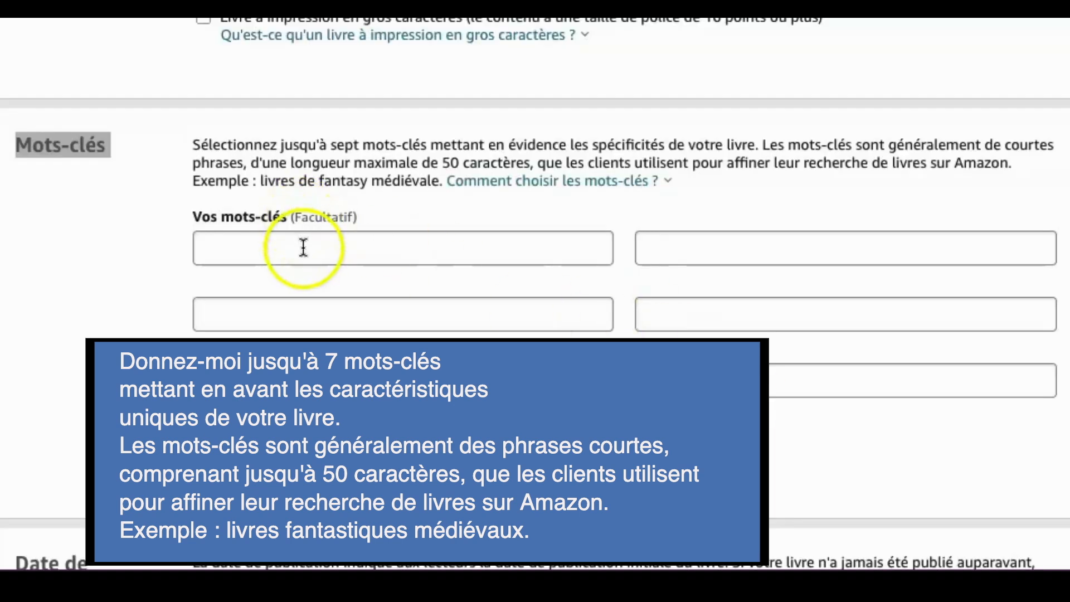
left_click(303, 247)
key("ctrl+v")
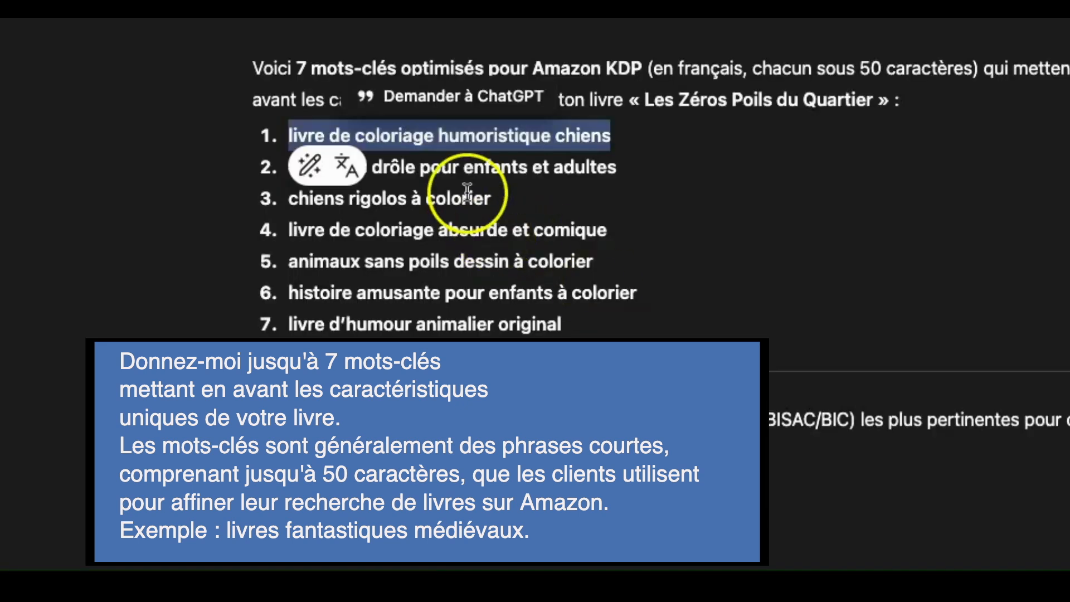
Step: Copy "coloriage drôle pour enfants et adultes" and "chiens rigolos à colorier" from ChatGPT into the second and third keyword fields
left_click_drag(628, 167, 261, 162)
key("ctrl+c")
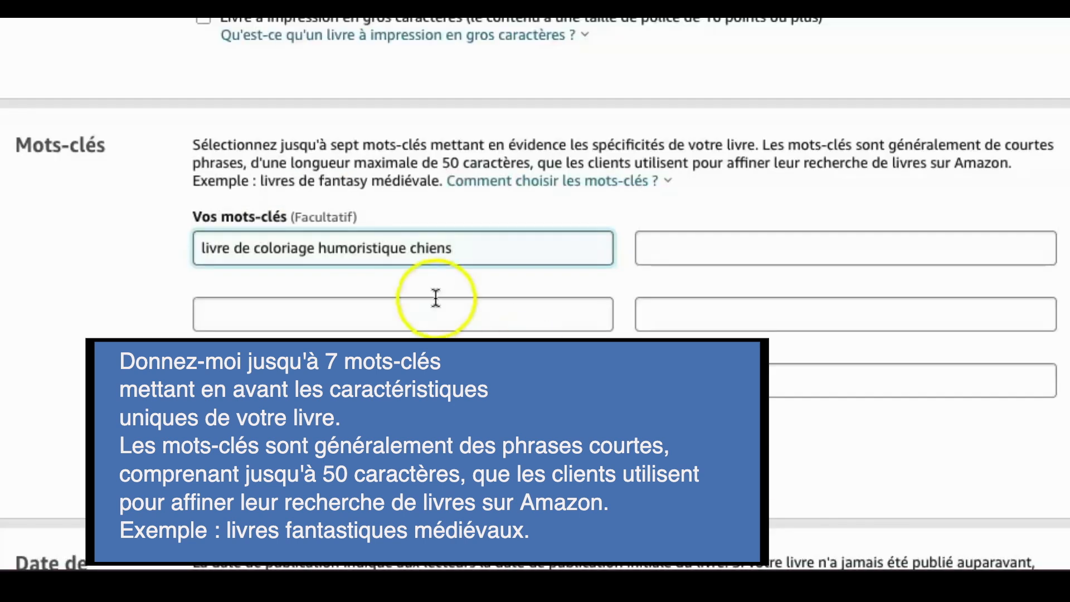
left_click(437, 317)
key("ctrl+v")
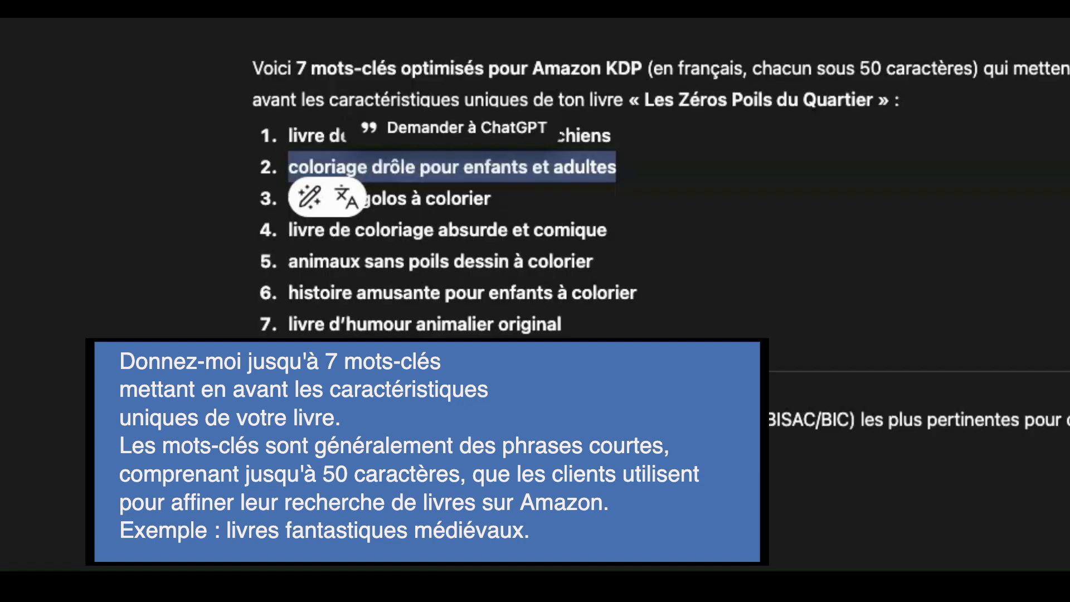
left_click_drag(490, 201, 291, 199)
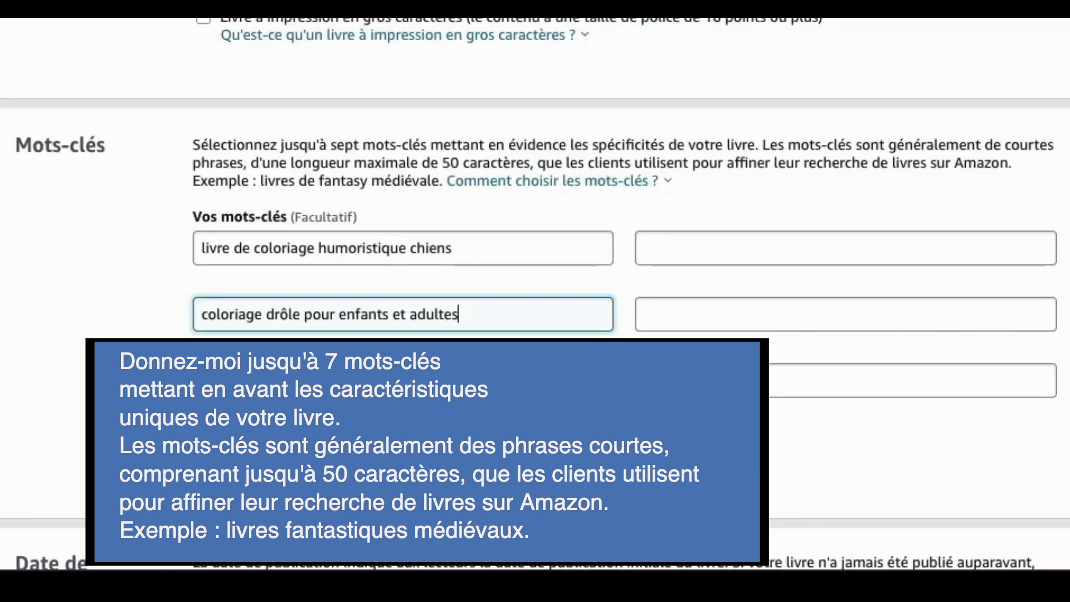
left_click(403, 380)
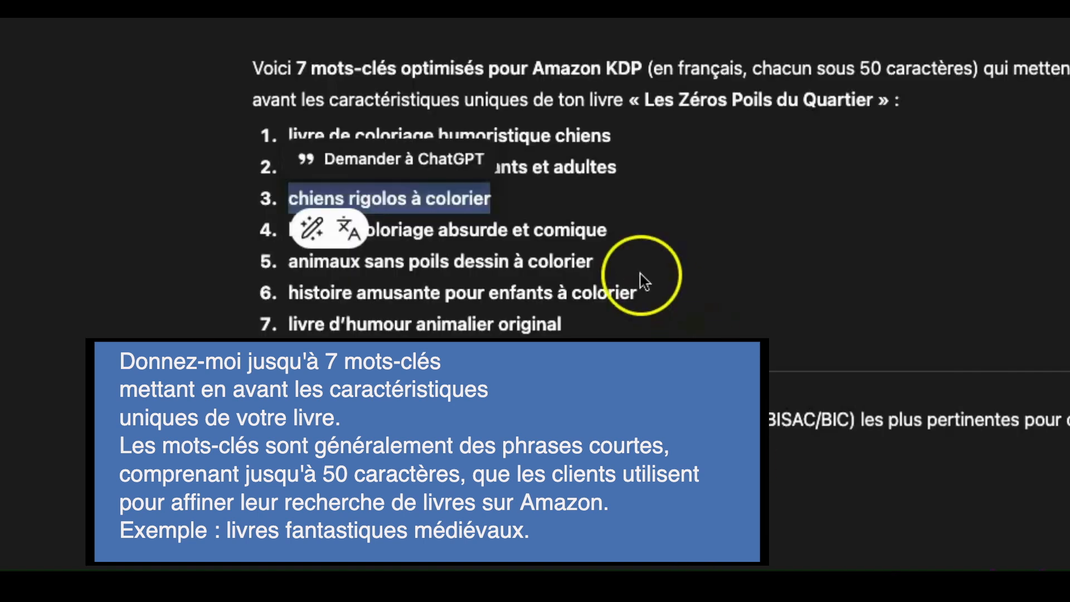
Step: Copy "livre de coloriage absurde et comique" and "animaux sans poils dessin à colorier" from ChatGPT into the fourth and fifth keyword fields
left_click_drag(607, 230, 292, 229)
key("ctrl+c")
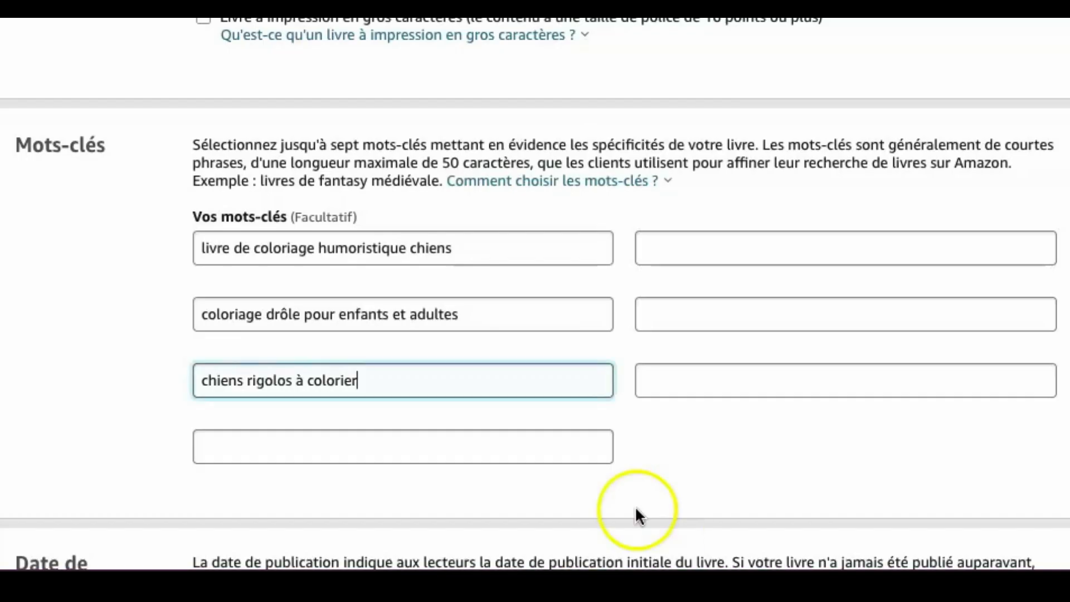
left_click(541, 442)
key("ctrl+v")
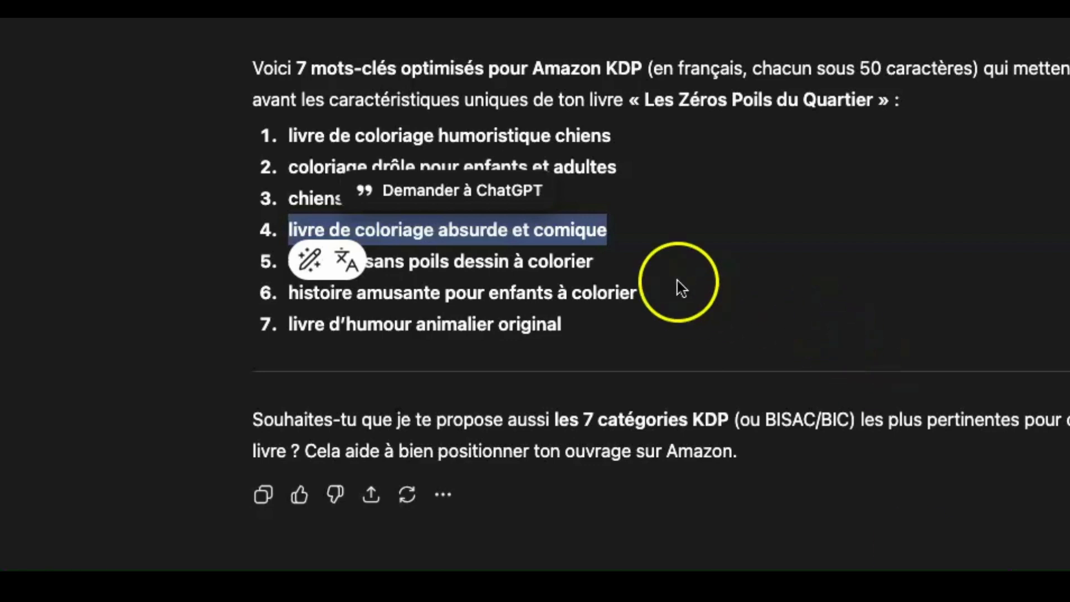
left_click_drag(593, 261, 277, 262)
key("ctrl+c")
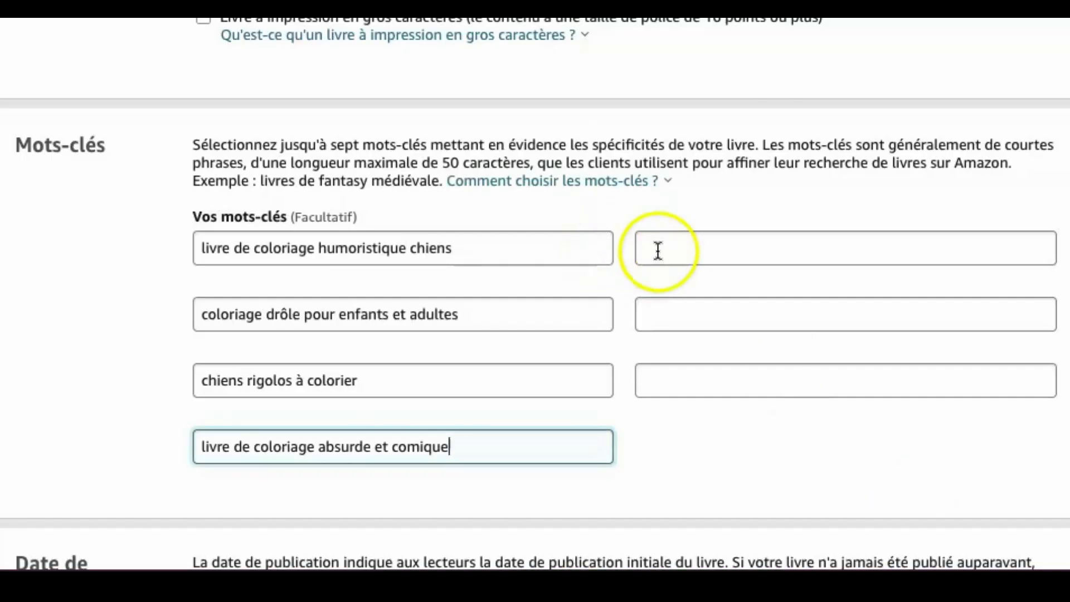
left_click(682, 257)
key("ctrl+v")
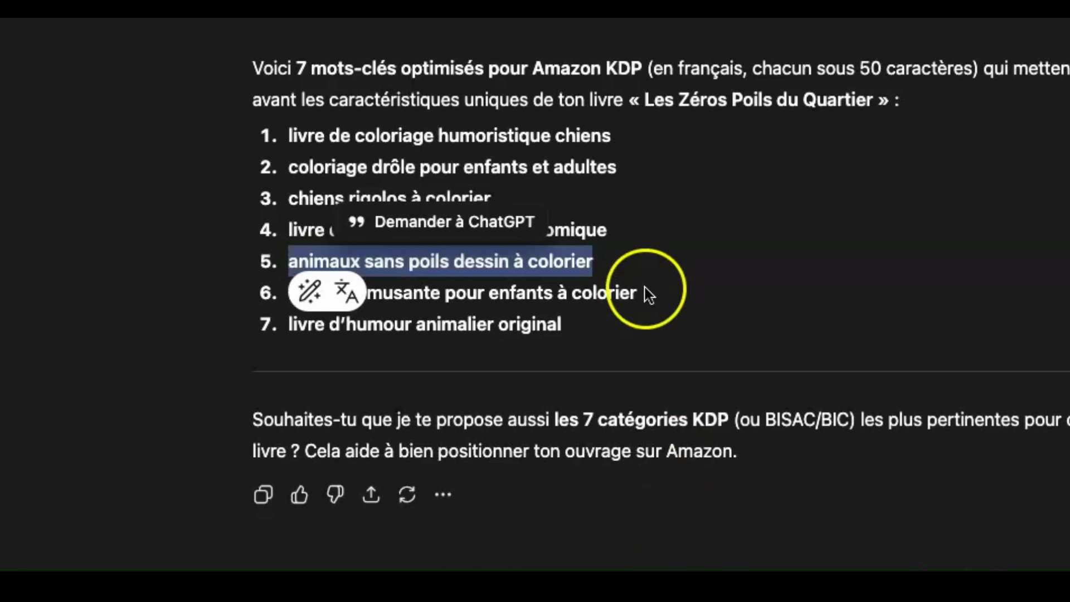
Step: Copy "histoire amusante pour enfants à colorier" and "livre d'humour animalier original" from ChatGPT into the sixth and seventh keyword fields
left_click_drag(645, 294, 285, 286)
key("ctrl+c")
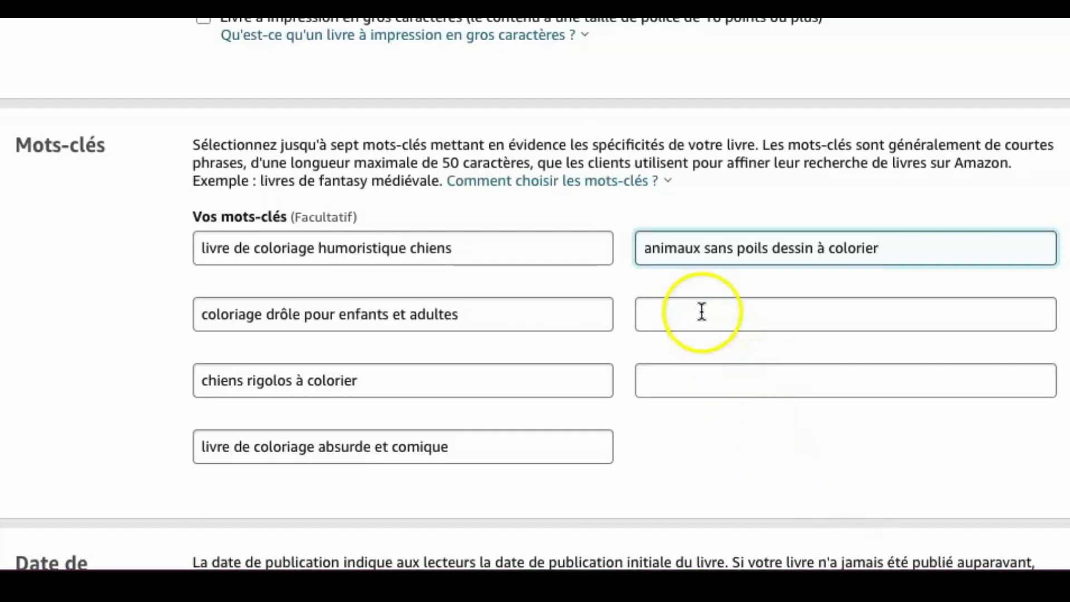
left_click(701, 311)
key("ctrl+v")
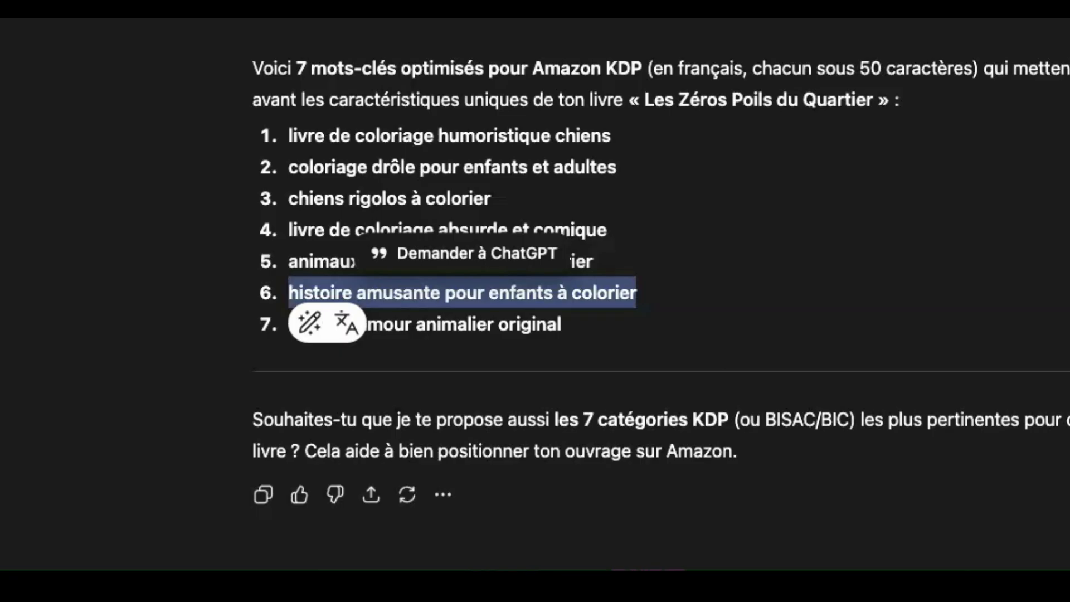
left_click_drag(613, 326, 288, 318)
key("ctrl+c")
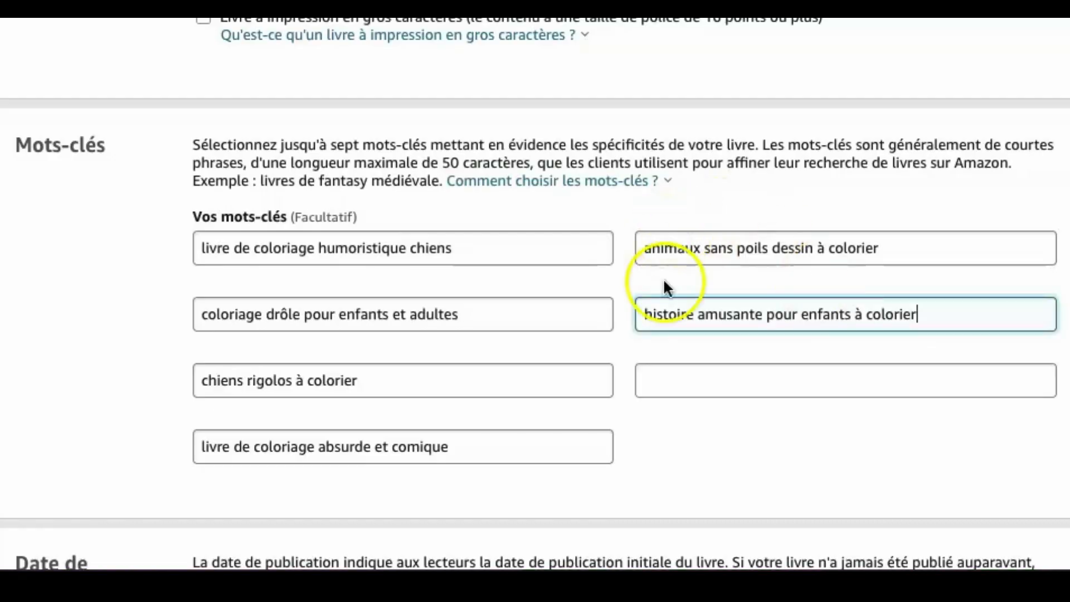
left_click(697, 393)
key("ctrl+v")
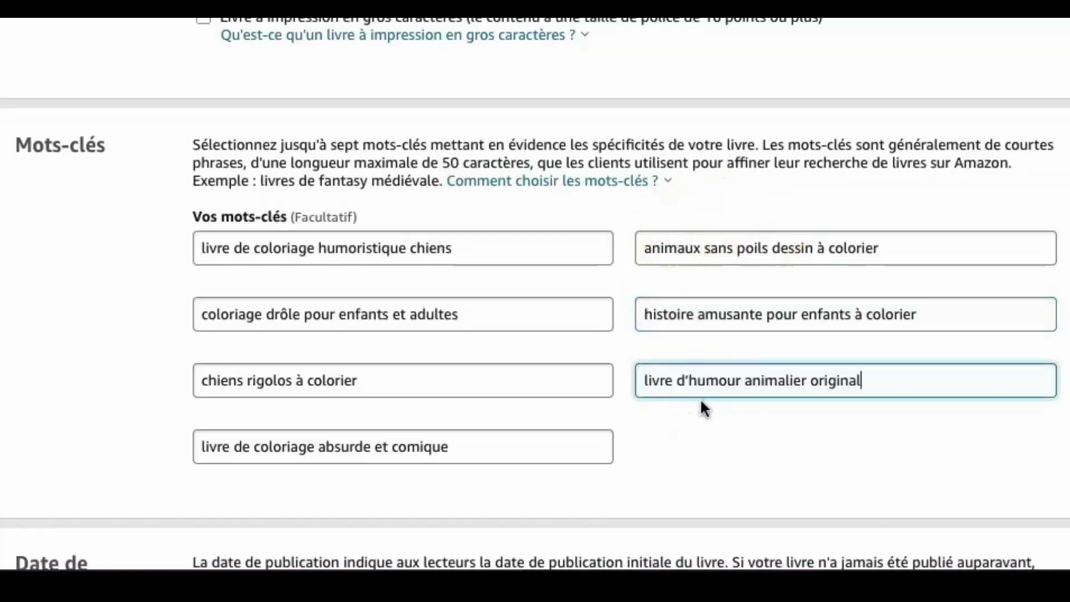
Step: Review the publication and release date options, then save the paperback's details and continue to the book content stage
scroll(214, 300, "down", 1)
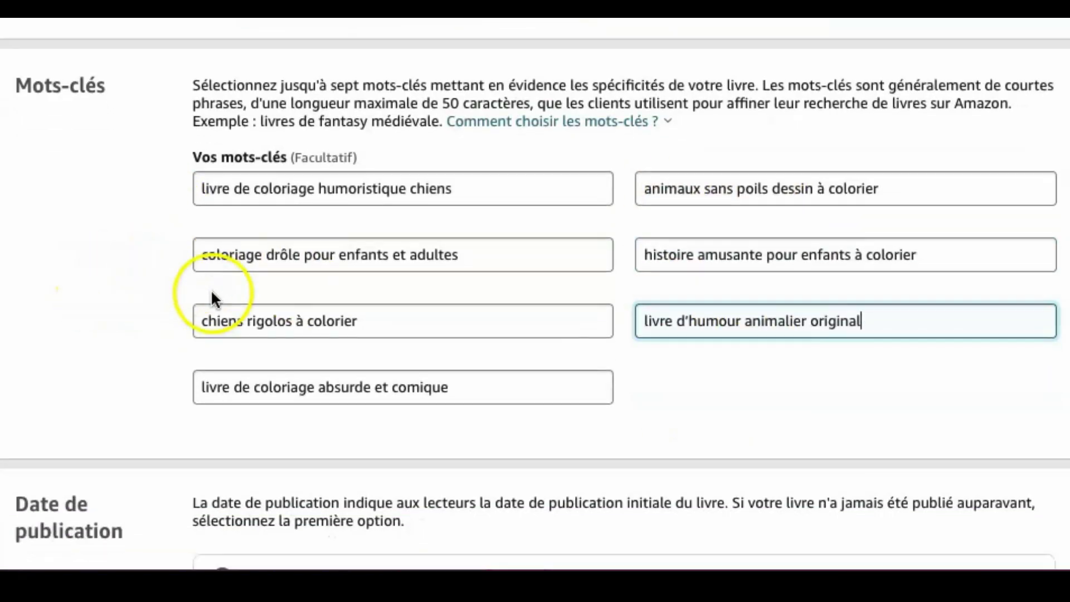
scroll(274, 343, "down", 3)
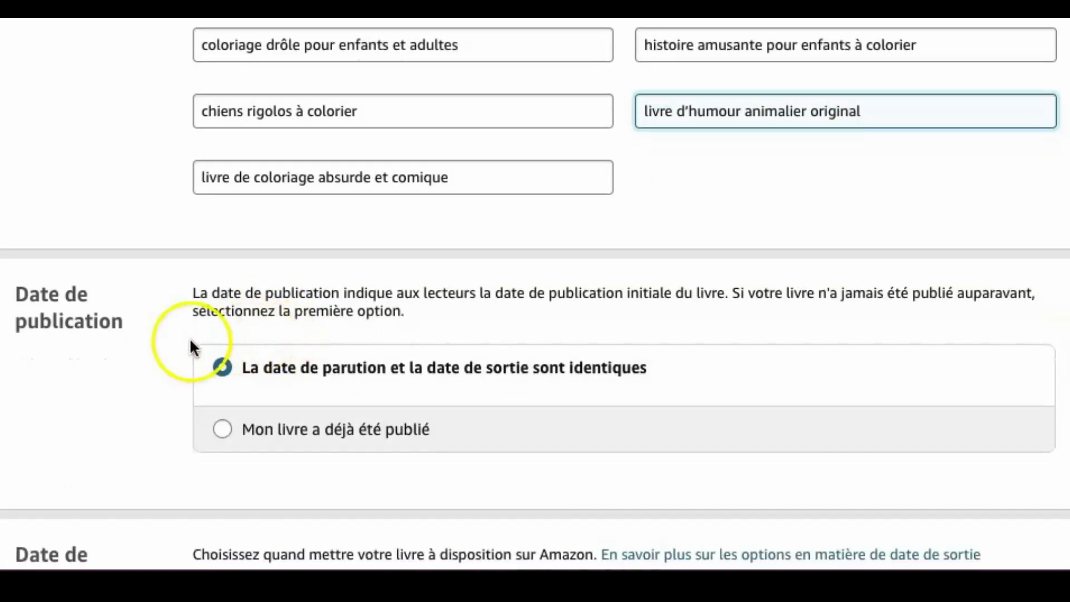
scroll(552, 362, "down", 2)
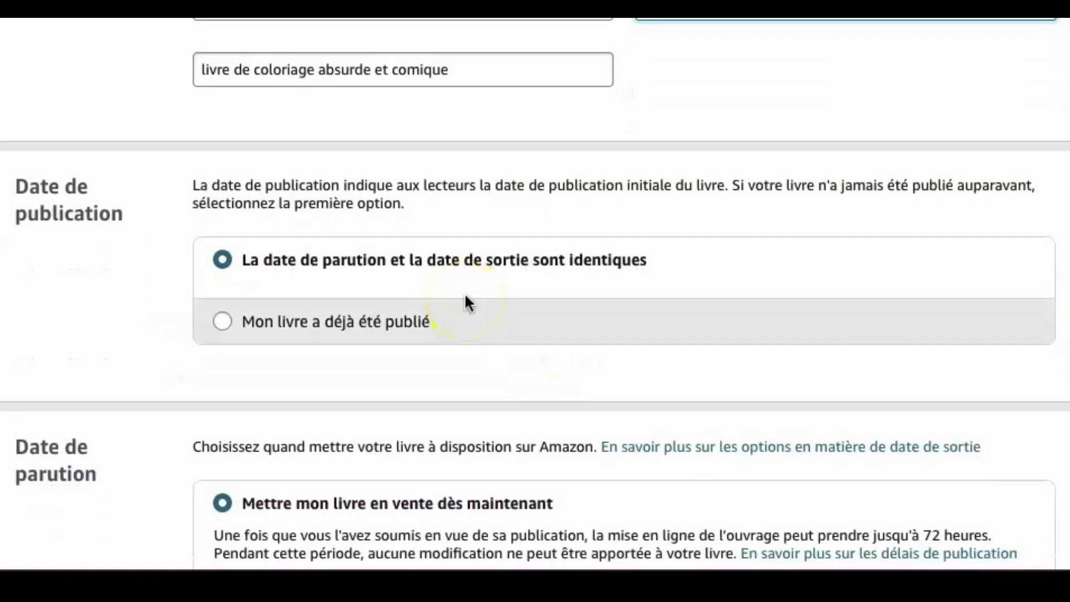
scroll(638, 337, "down", 3)
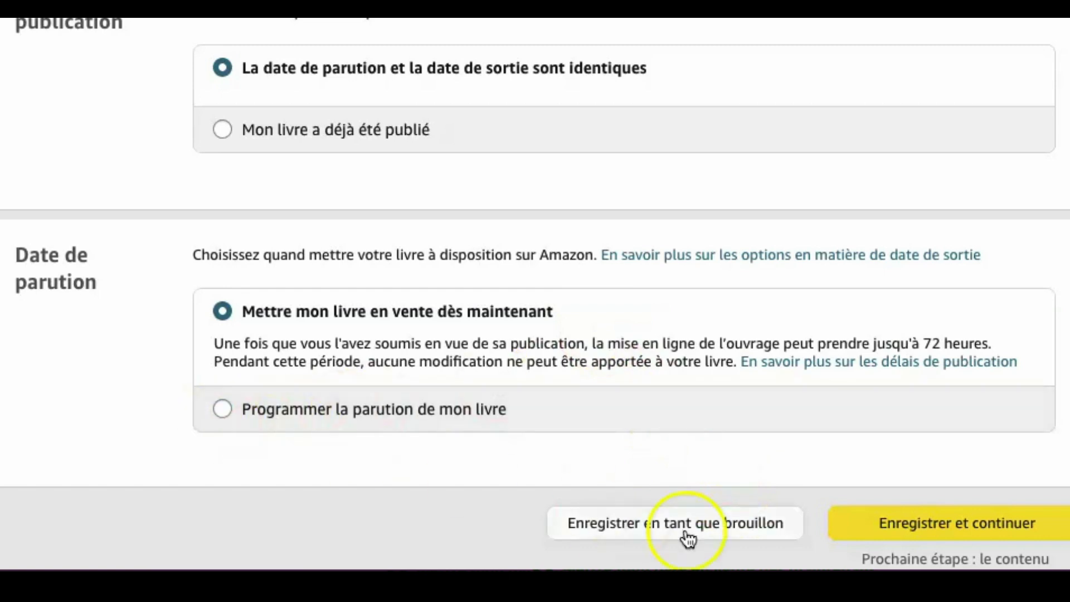
left_click(947, 533)
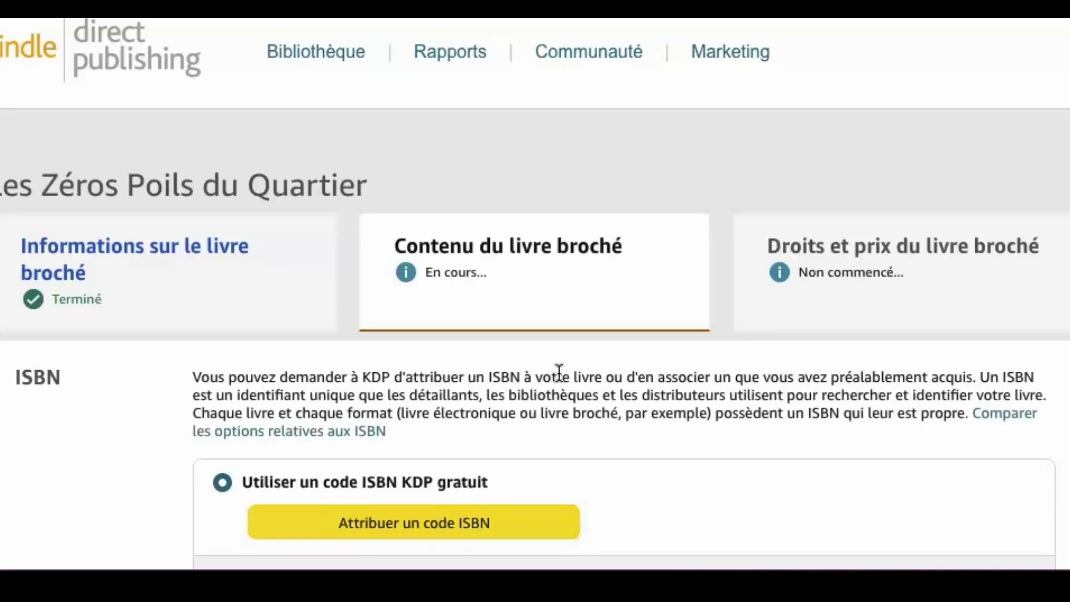
Step: Assign a free KDP ISBN to the paperback and confirm the assignment
scroll(585, 383, "down", 5)
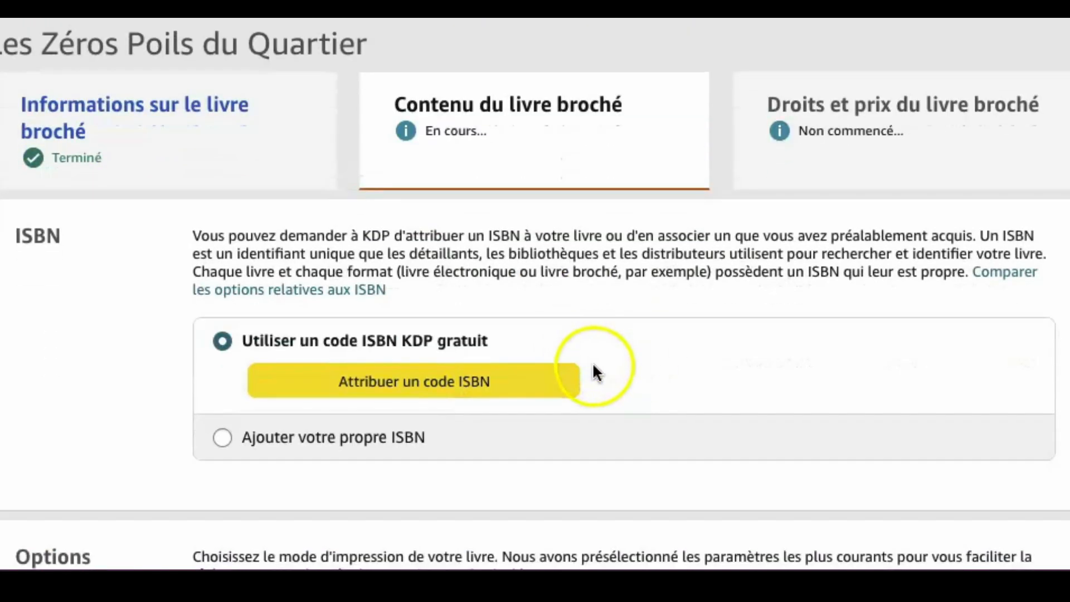
left_click(423, 278)
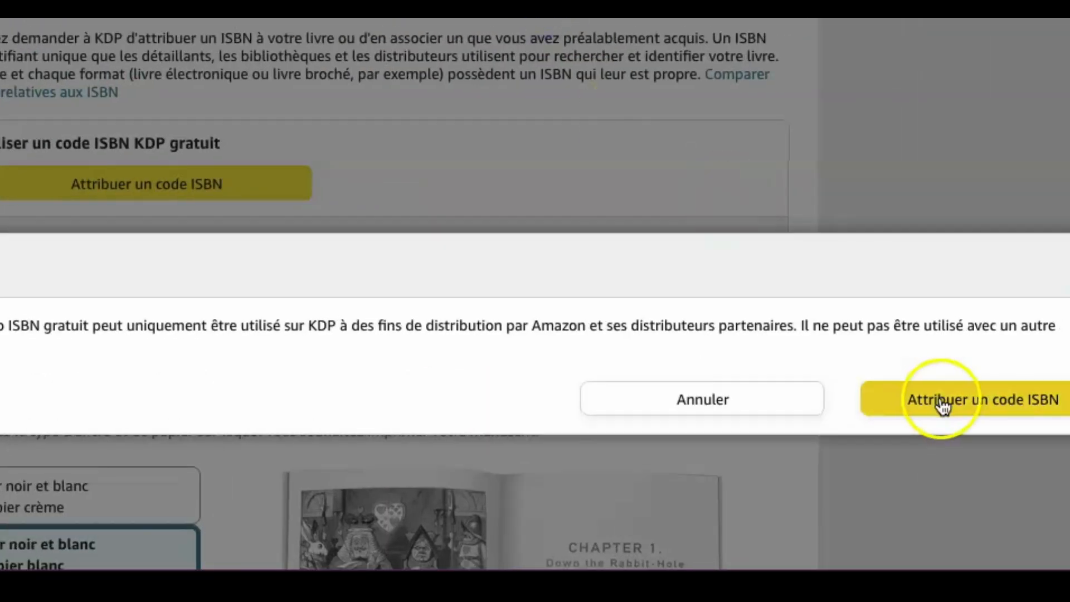
left_click(952, 409)
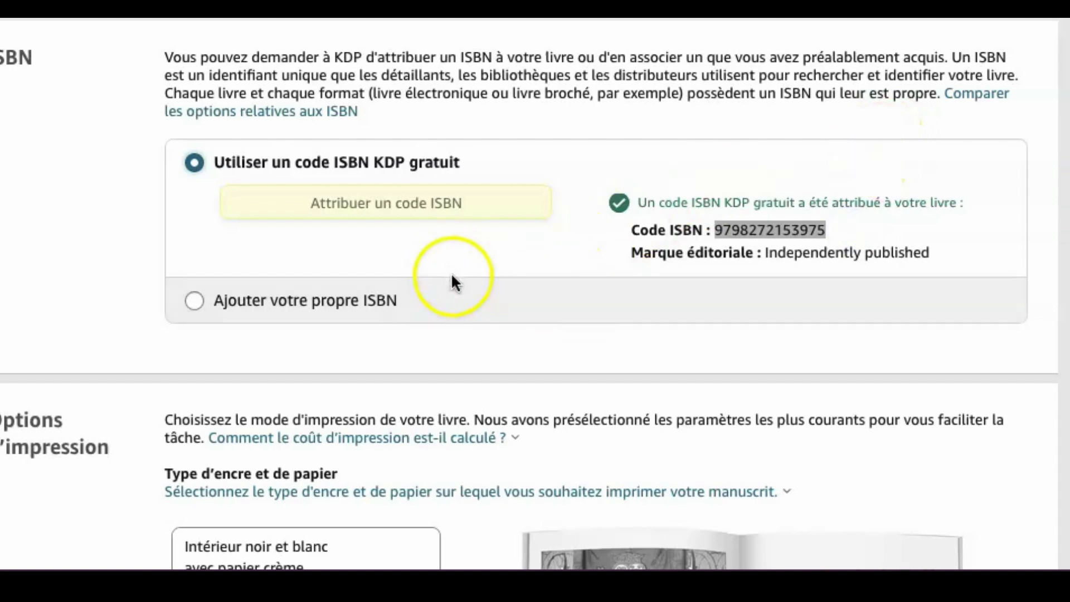
Step: Set the ink and paper type to Intérieur couleur standard avec papier blanc in the print options
scroll(452, 282, "down", 3)
scroll(574, 239, "down", 2)
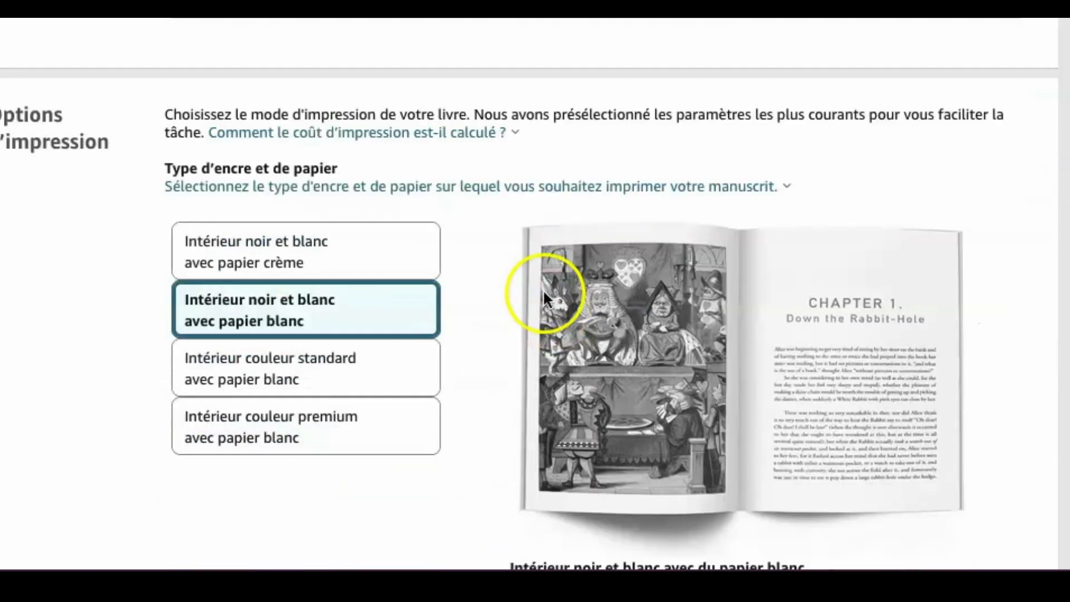
scroll(461, 318, "down", 3)
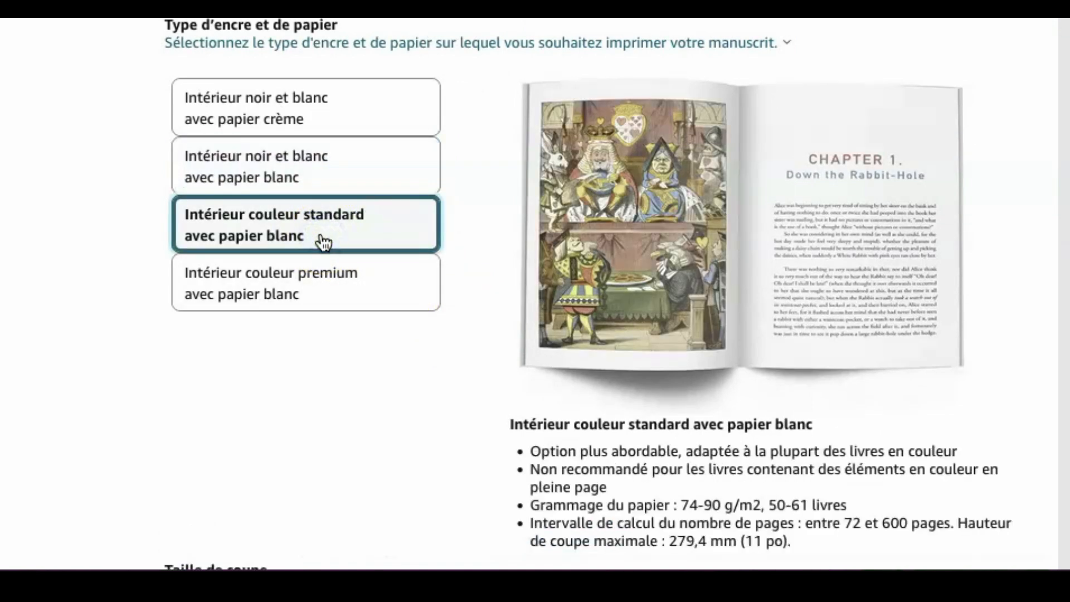
Step: Change the book's trim size to 21,59 x 27,94 cm (8,5 x 11 po)
scroll(485, 290, "down", 4)
scroll(481, 284, "down", 2)
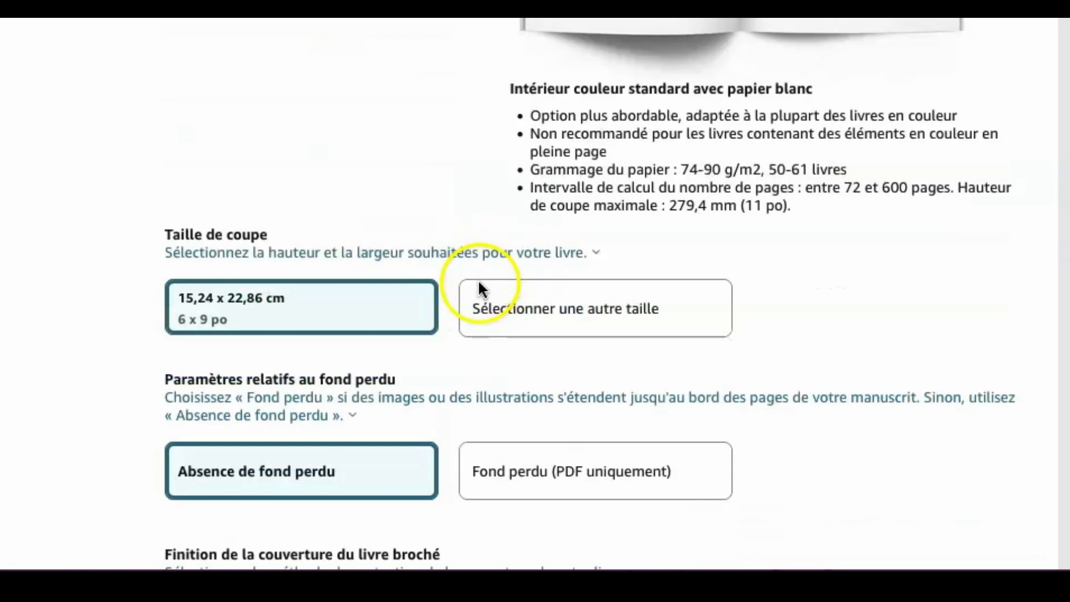
scroll(290, 284, "down", 1)
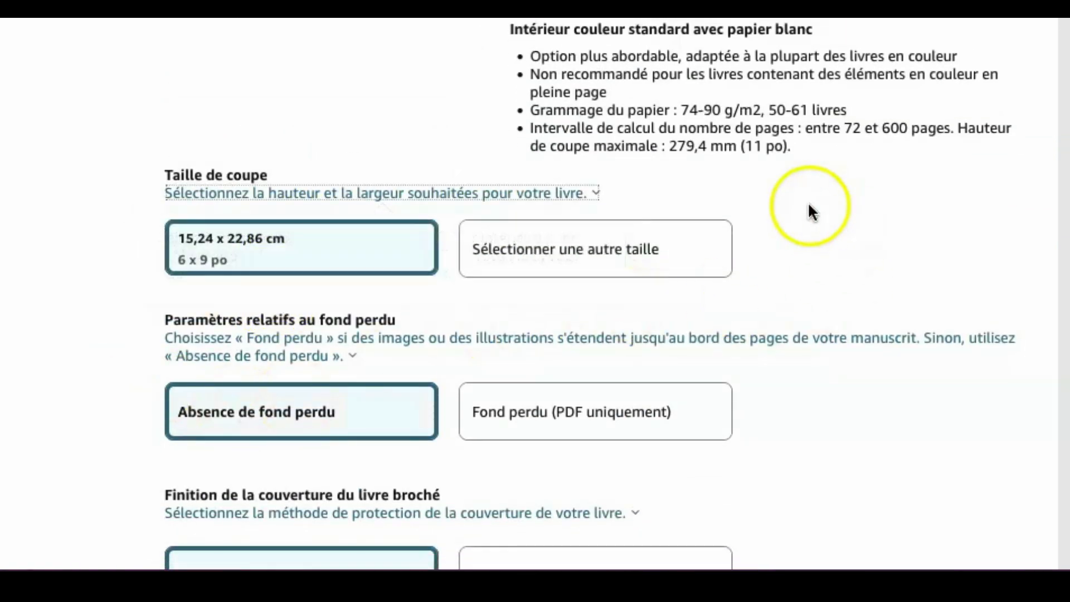
left_click(624, 255)
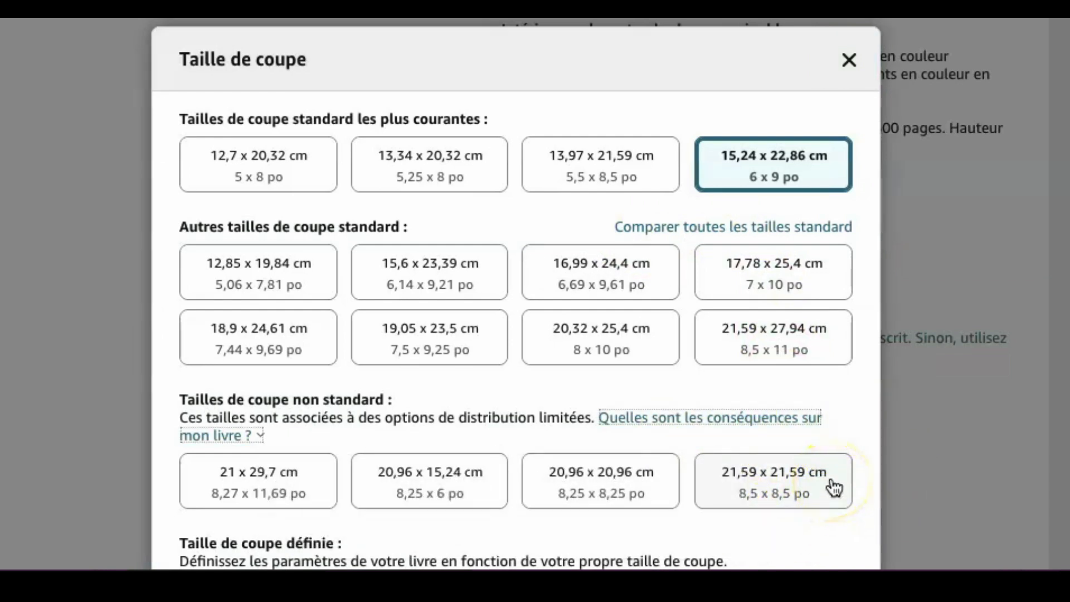
scroll(831, 479, "down", 2)
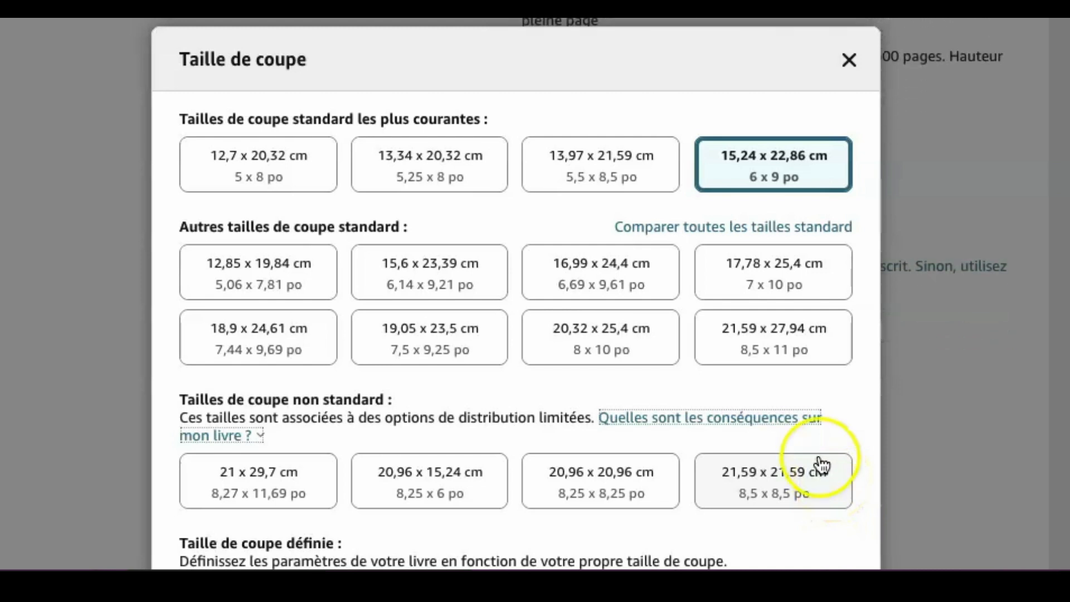
left_click(767, 337)
left_click(763, 338)
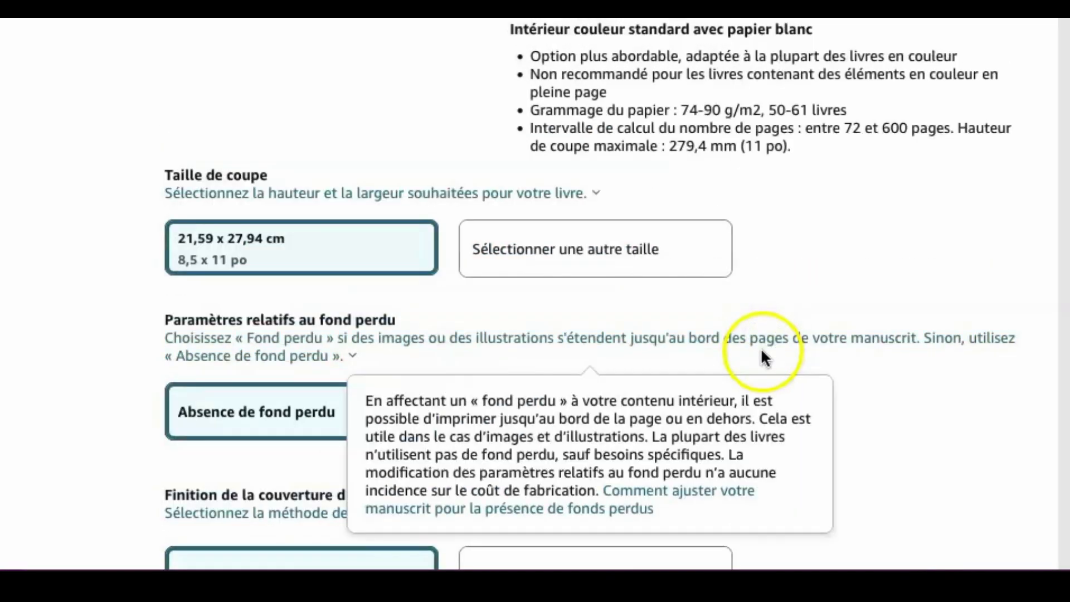
Step: Upload the "les-zeros-poils-du-quartier" PDF as the book's manuscript
scroll(858, 435, "down", 6)
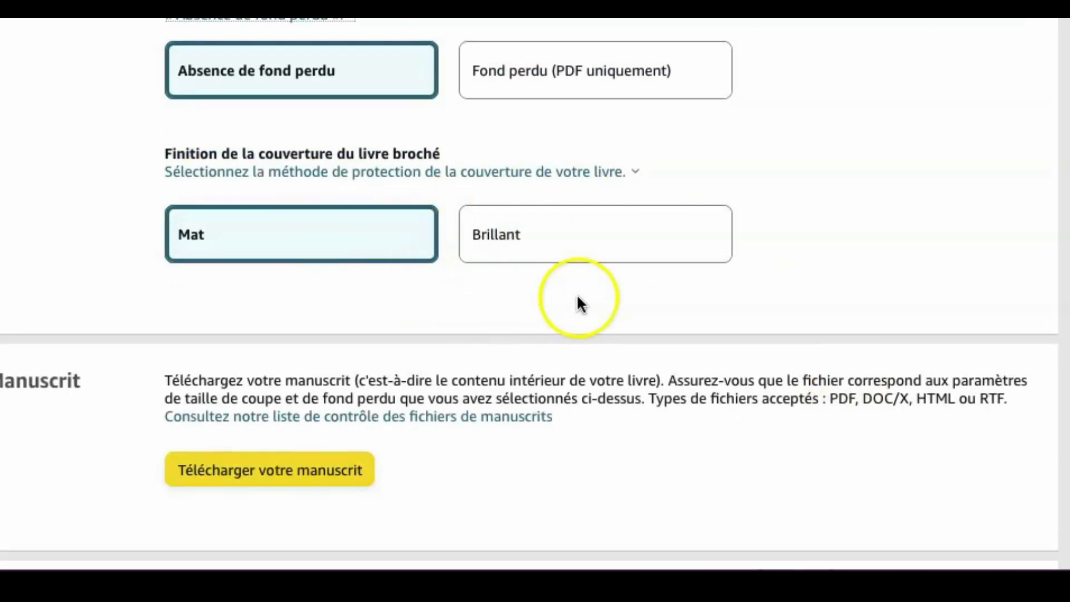
scroll(833, 311, "down", 3)
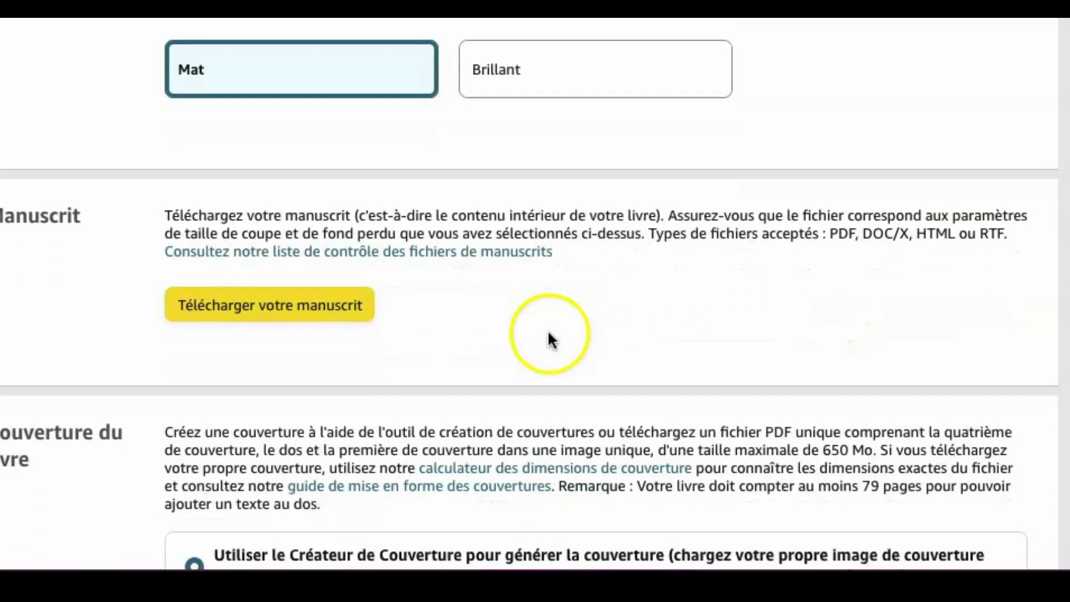
left_click(301, 301)
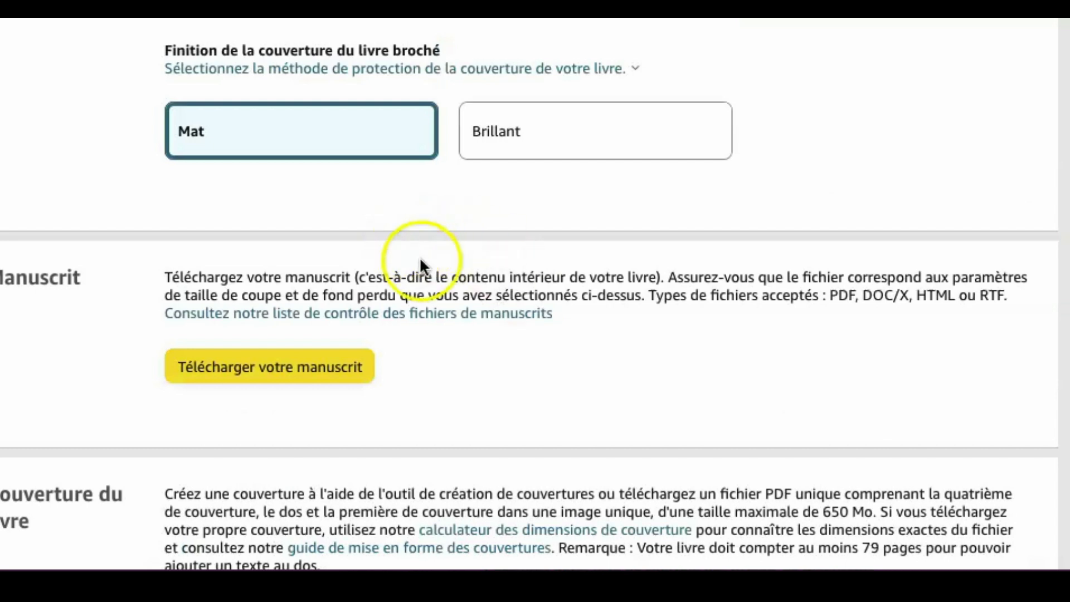
scroll(588, 315, "down", 2)
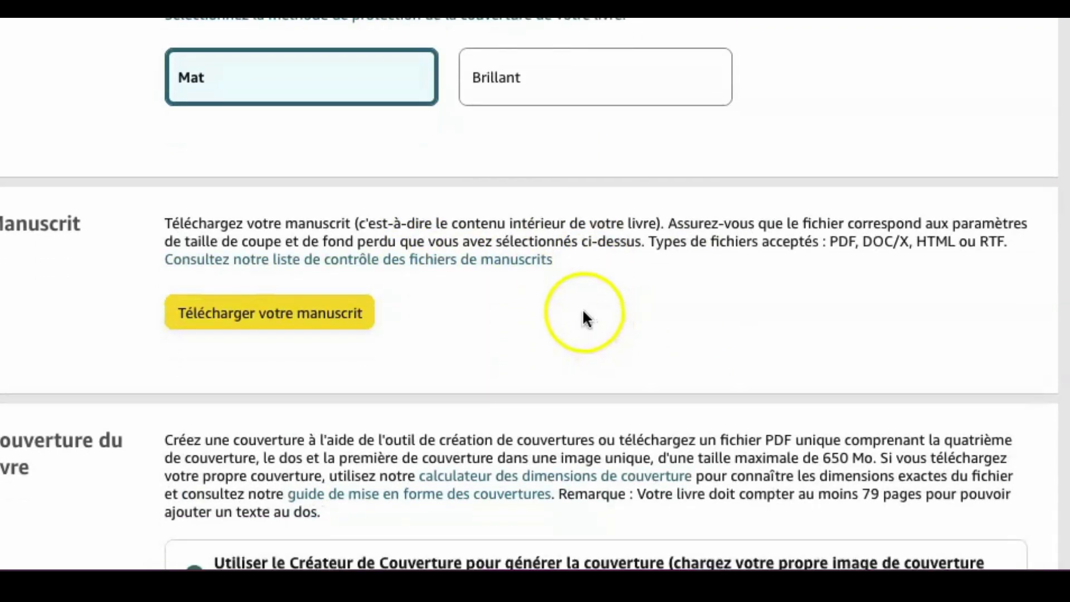
scroll(568, 301, "down", 1)
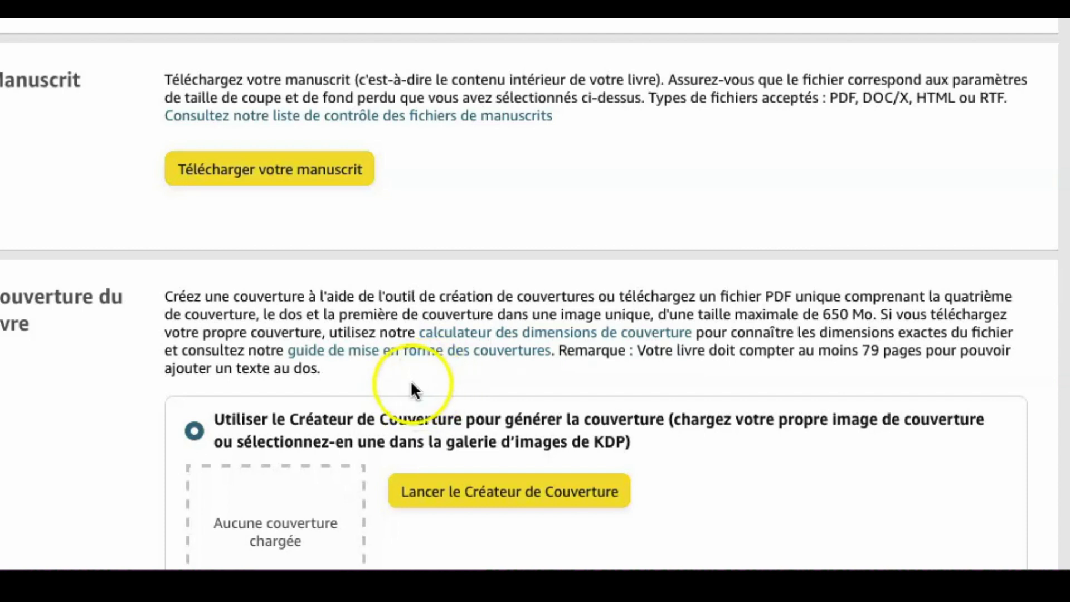
scroll(573, 384, "down", 2)
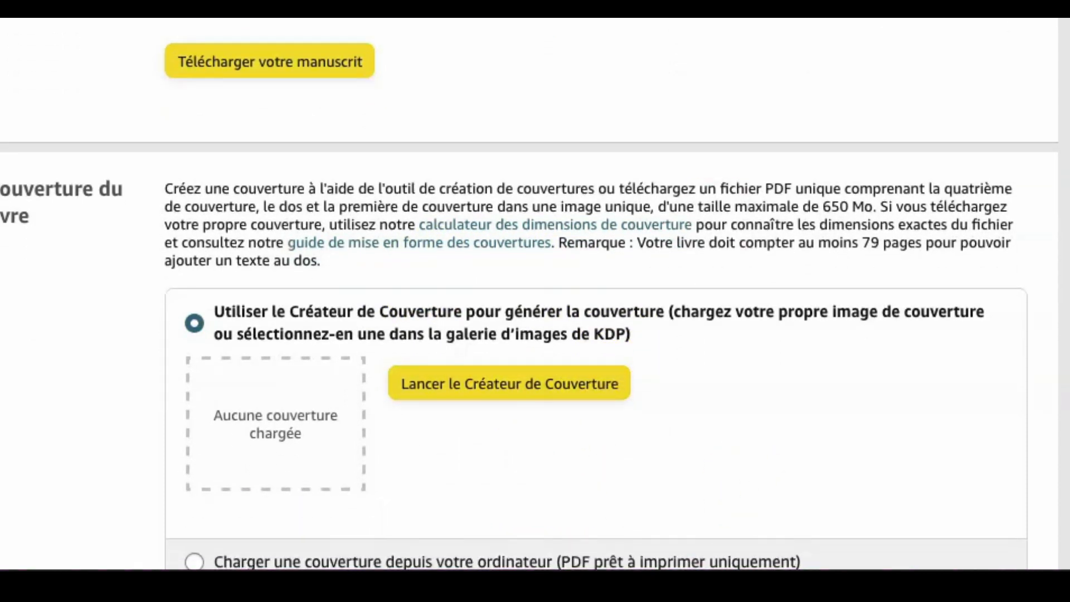
scroll(530, 294, "up", 1)
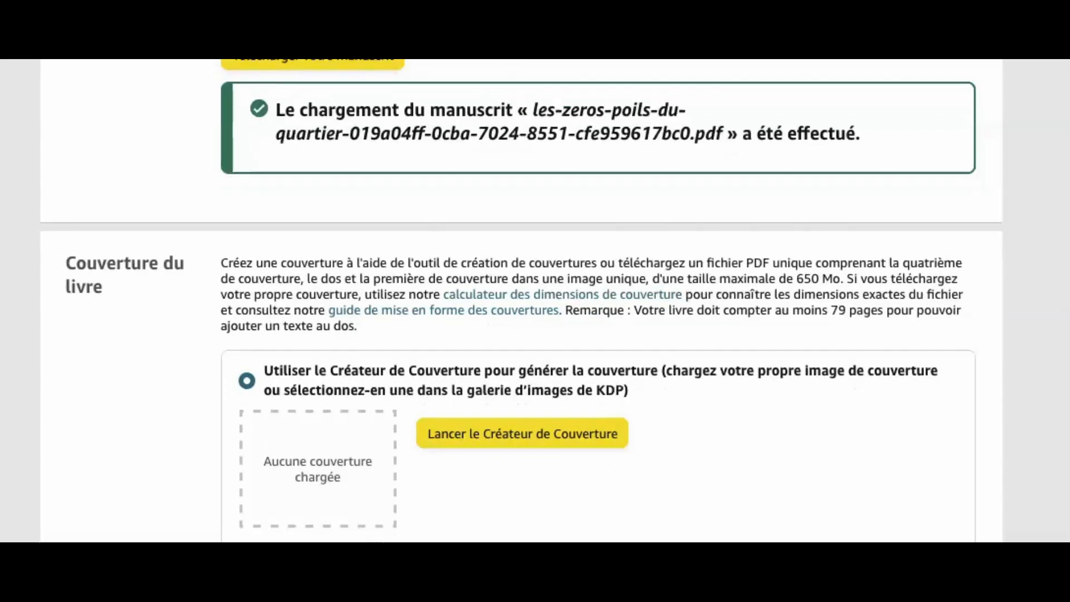
Step: Launch the Créateur de Couverture for the book cover and dismiss its introduction, choosing not to show the message again
scroll(521, 301, "down", 2)
scroll(522, 301, "up", 2)
scroll(741, 354, "up", 2)
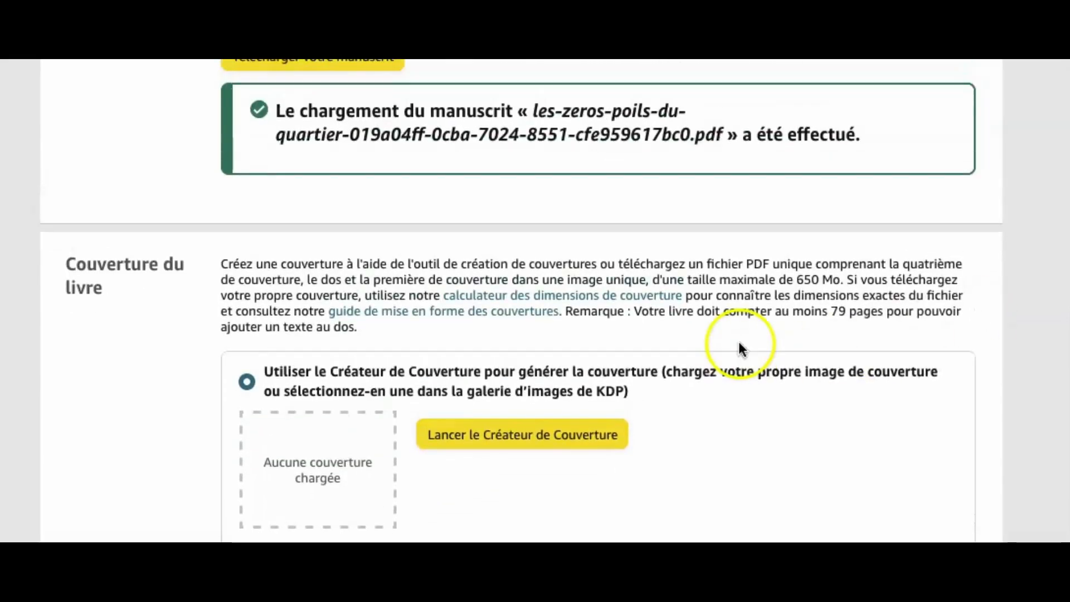
scroll(672, 335, "down", 3)
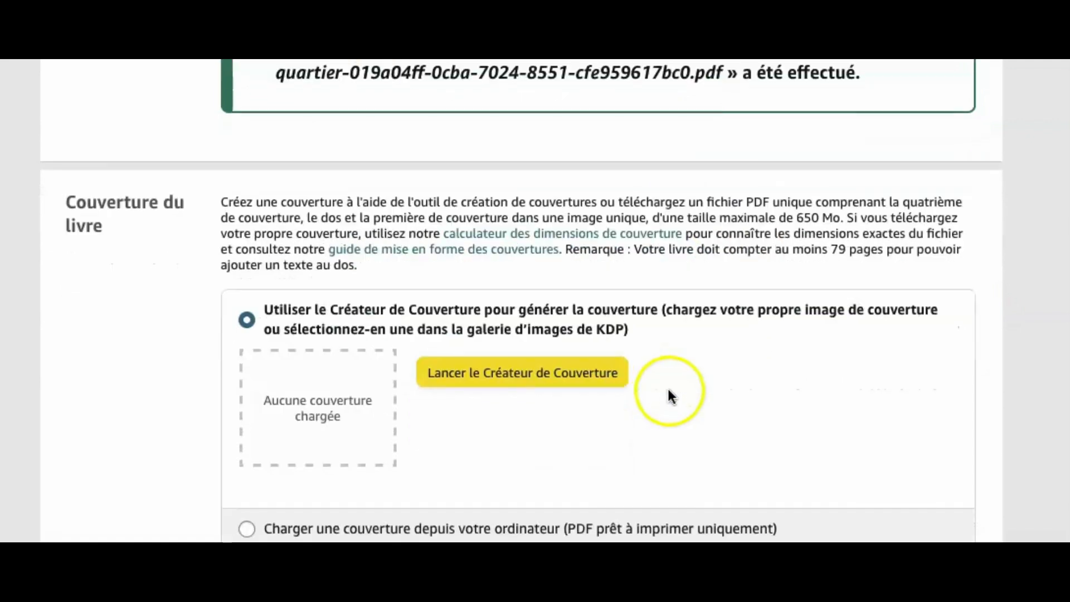
left_click(504, 340)
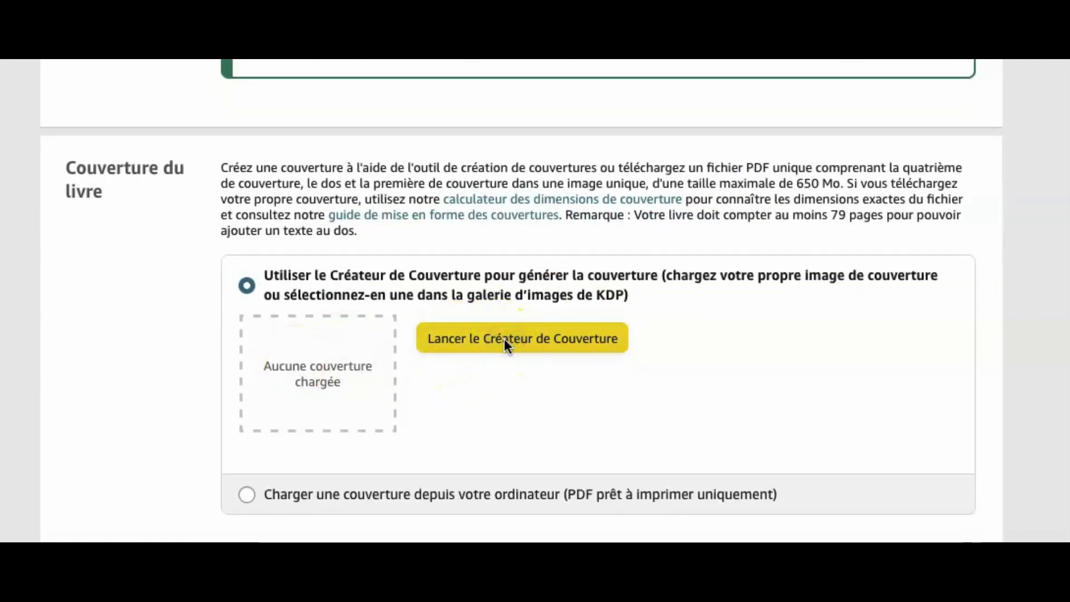
left_click(505, 342)
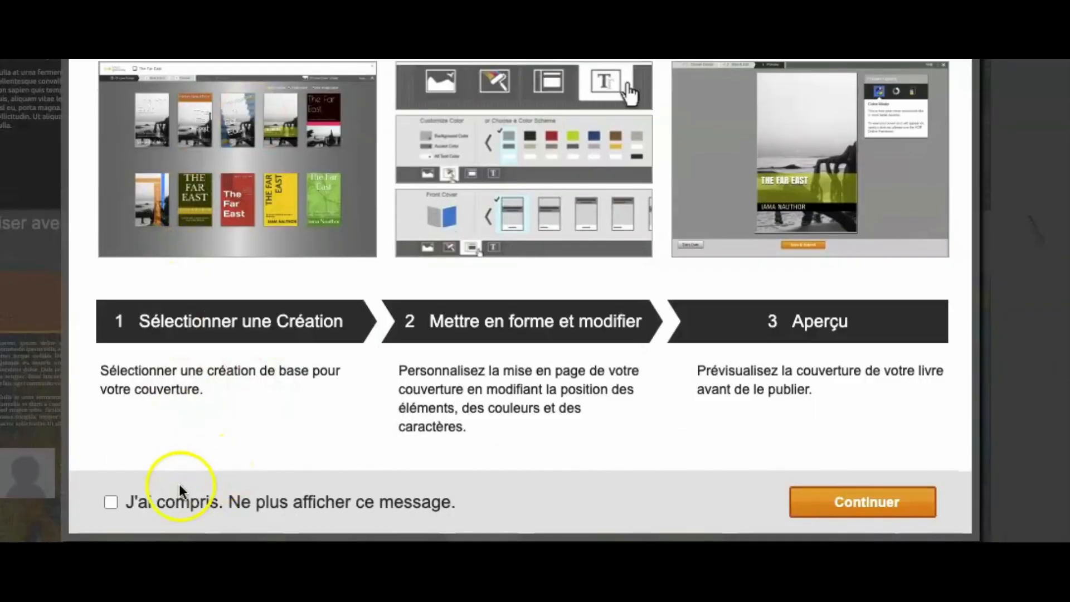
left_click(110, 502)
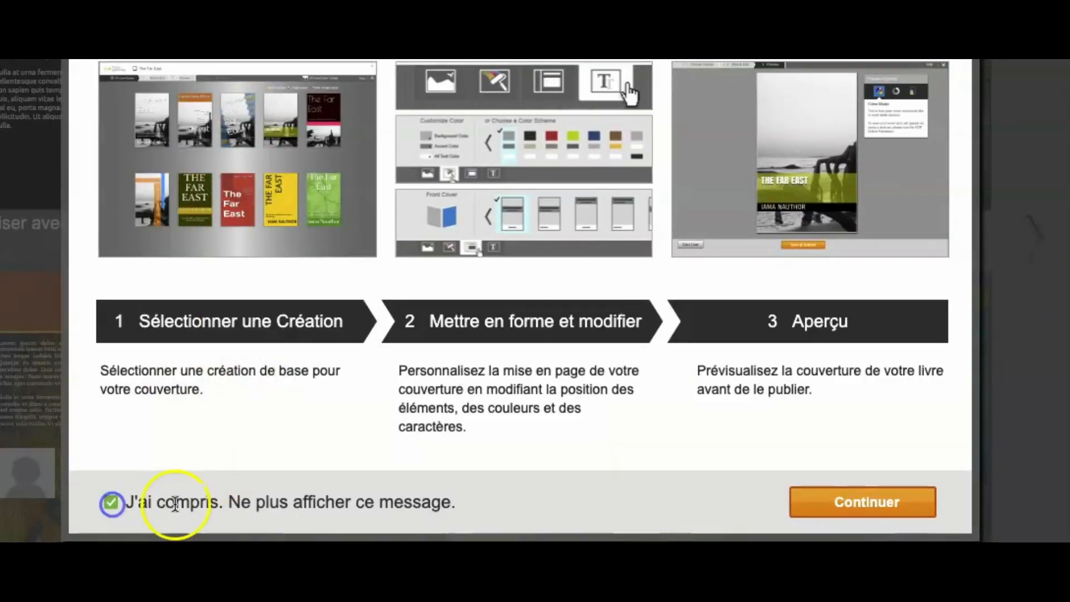
left_click(853, 500)
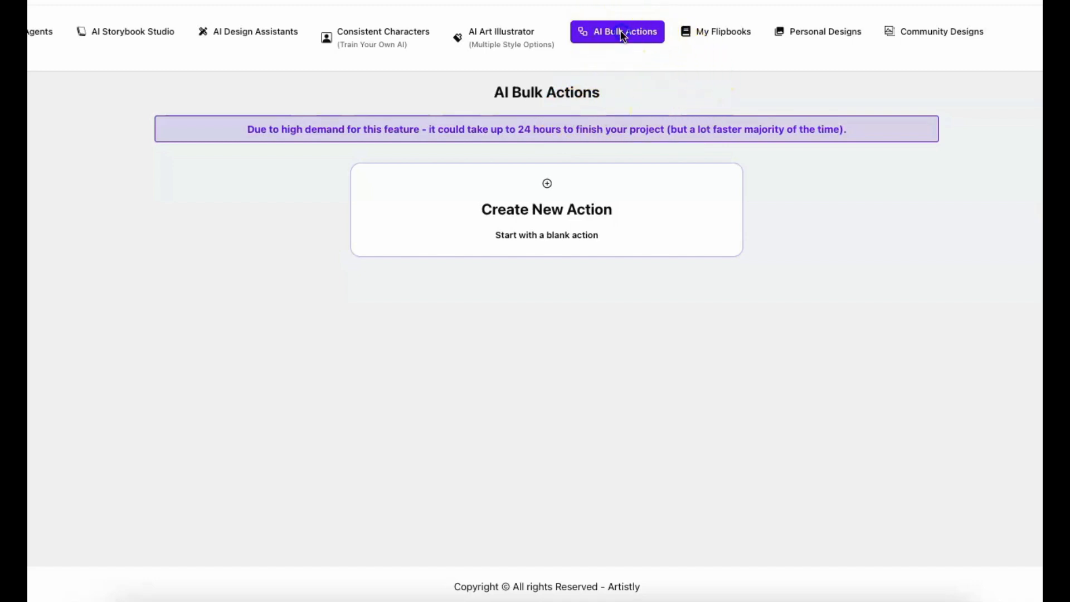
Step: In Artistly's AI Bulk Actions, create a new action with the "Les Zéros Poils du Quartier" cover image and an Upscale Image step set to Only Upscale
left_click(560, 212)
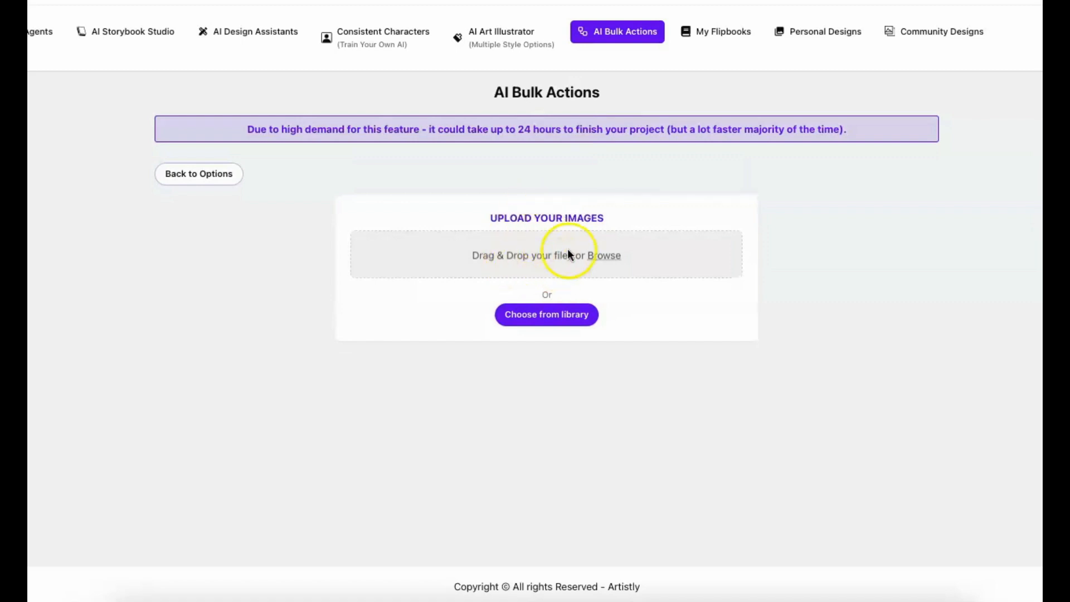
left_click(550, 257)
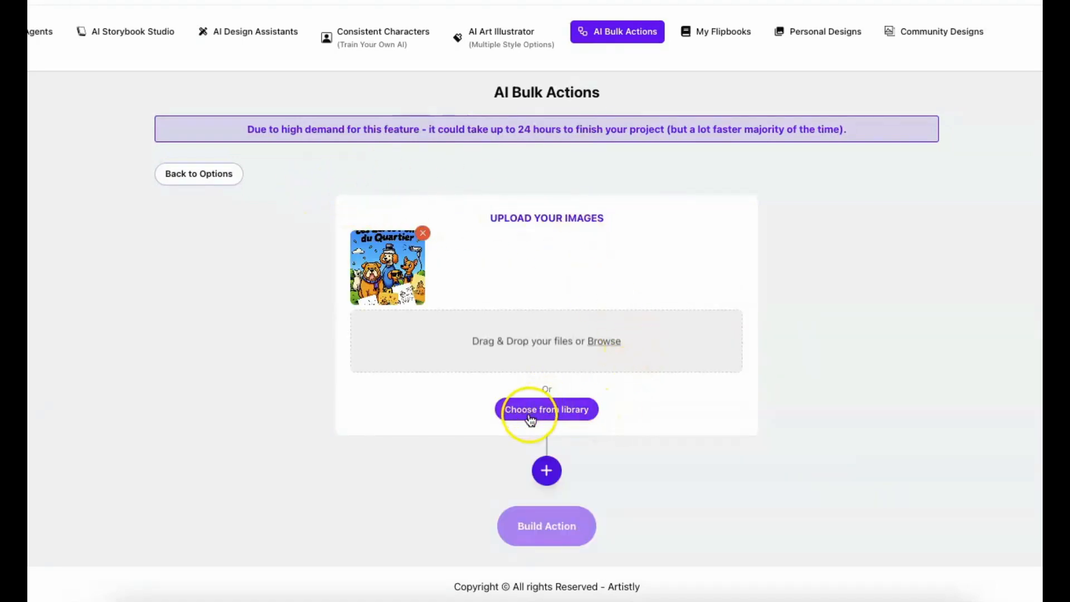
left_click(547, 472)
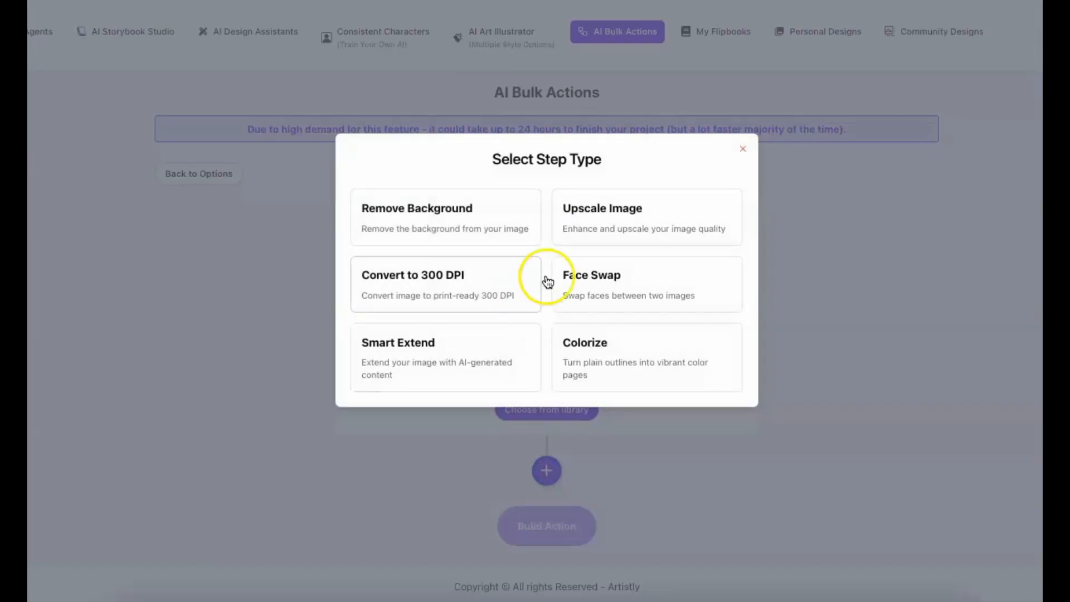
left_click(636, 208)
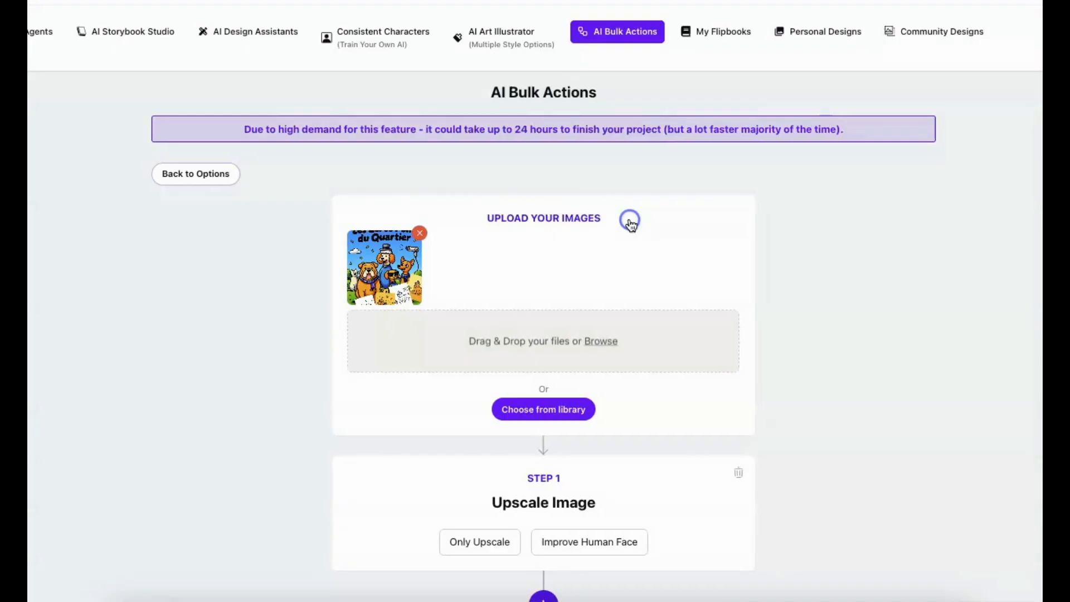
scroll(655, 368, "down", 1)
scroll(652, 362, "down", 2)
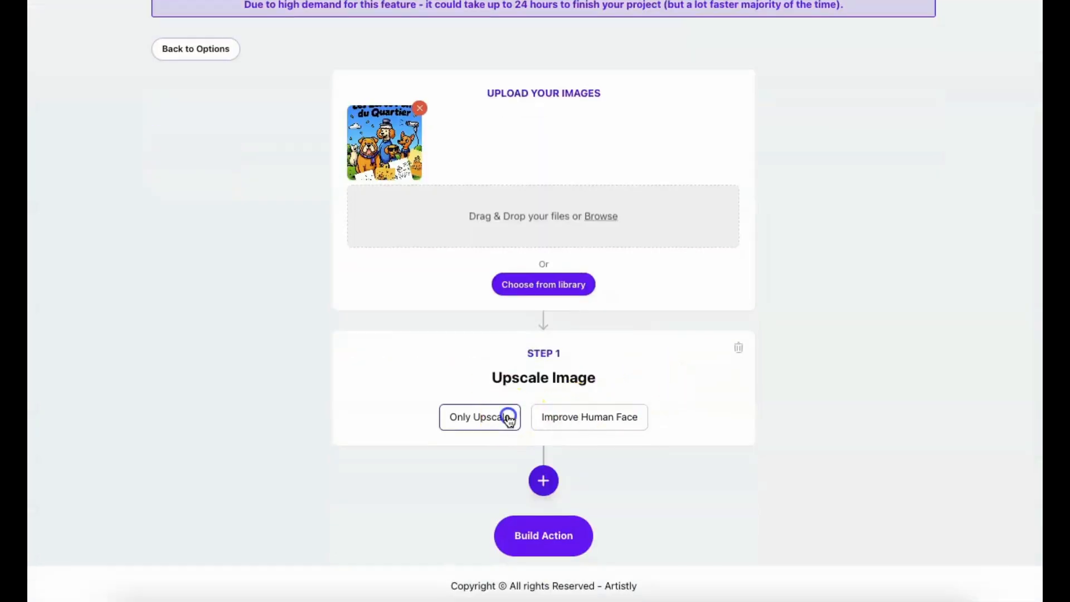
left_click(488, 418)
Step: Add a Convert to 300 DPI step and build the action with the title "couverture 300 dpi"
left_click(545, 481)
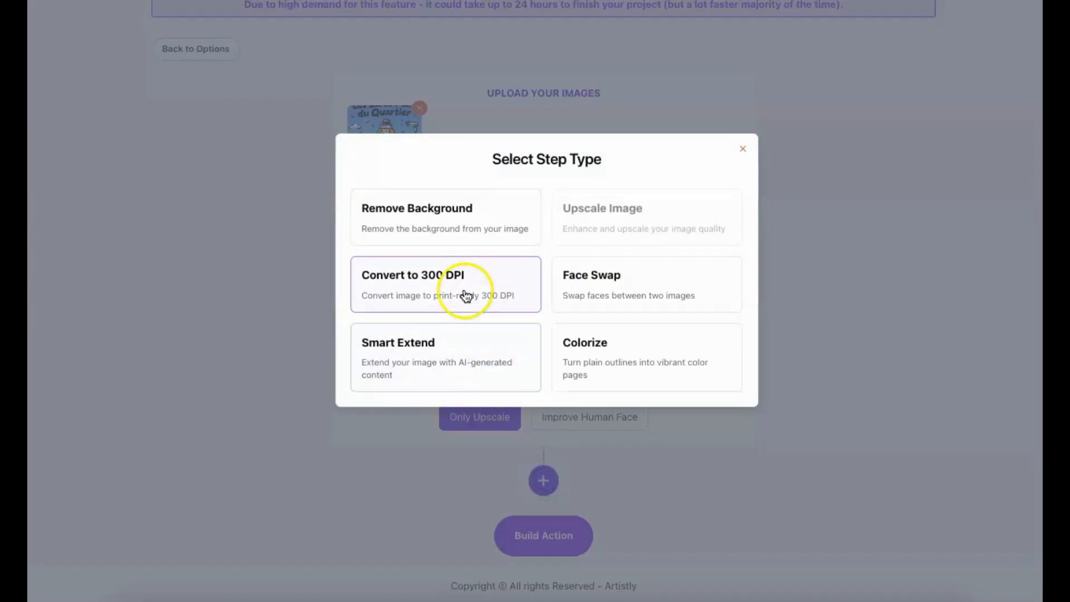
left_click(464, 282)
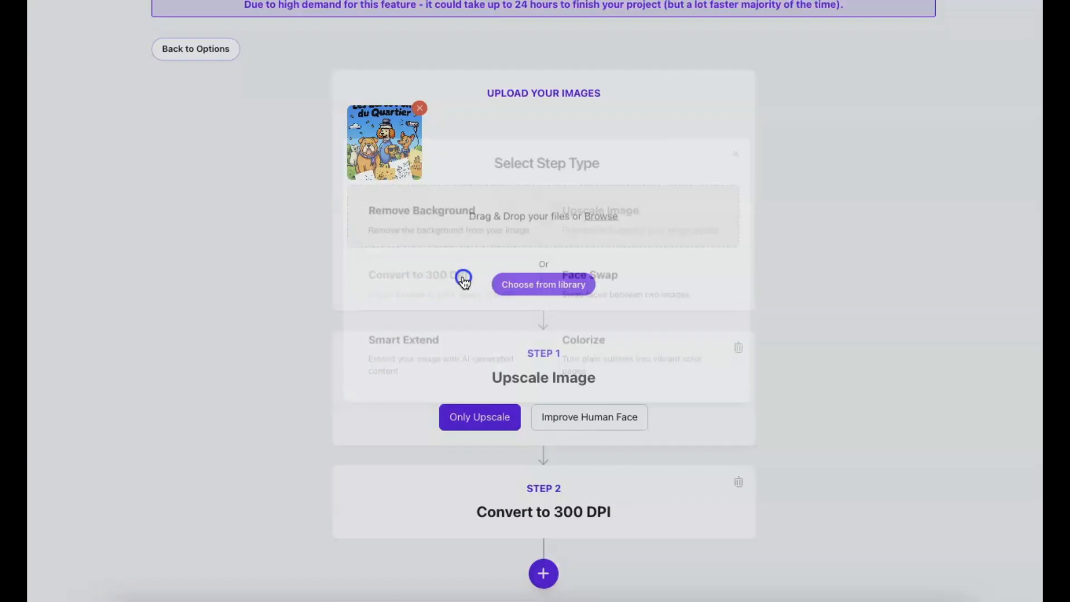
scroll(643, 502, "down", 2)
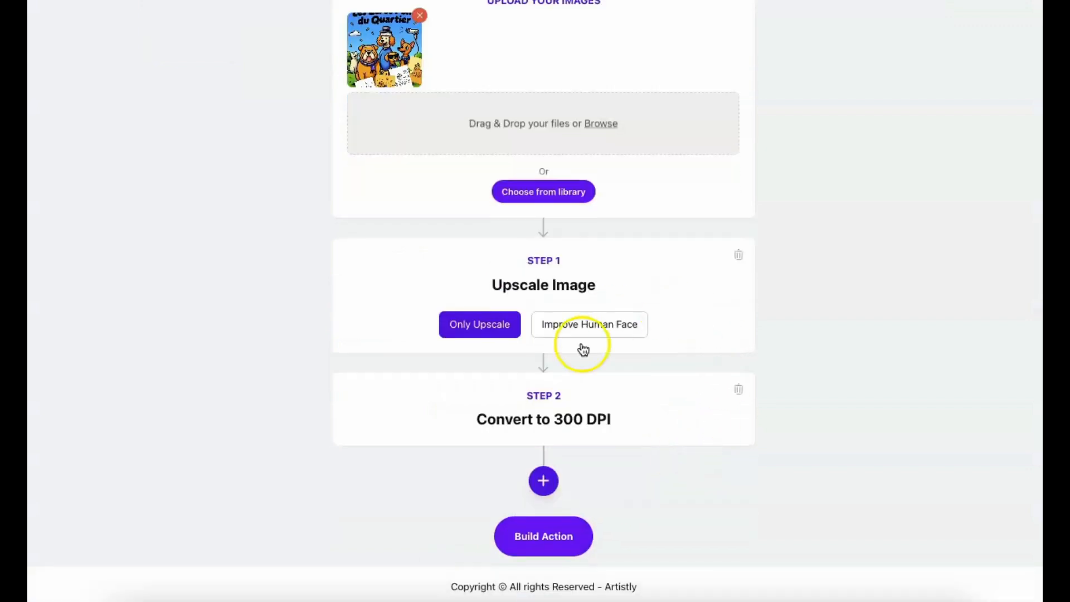
left_click(554, 544)
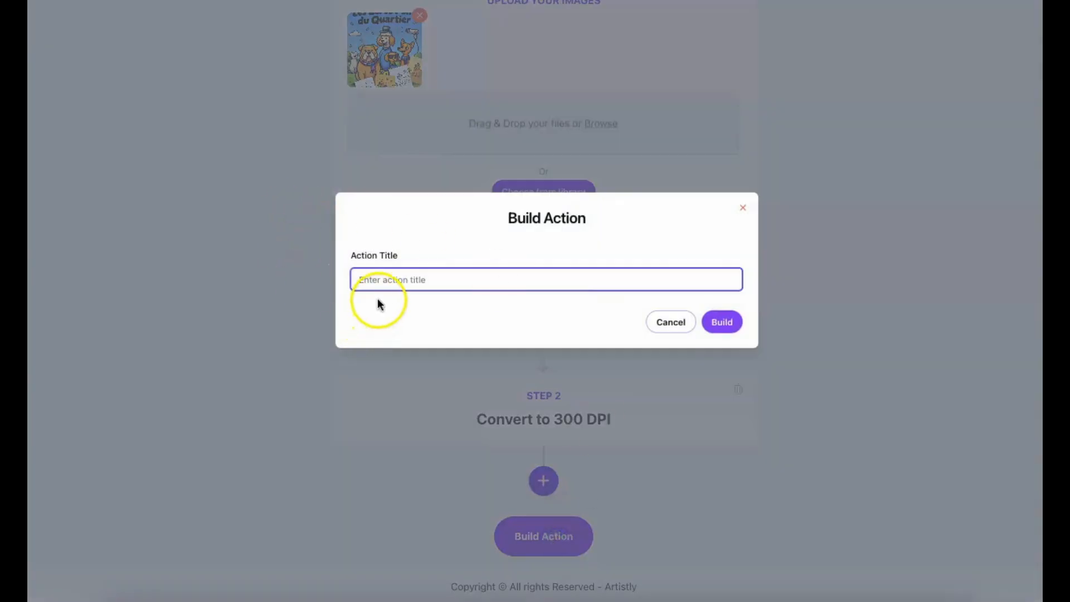
type("cou")
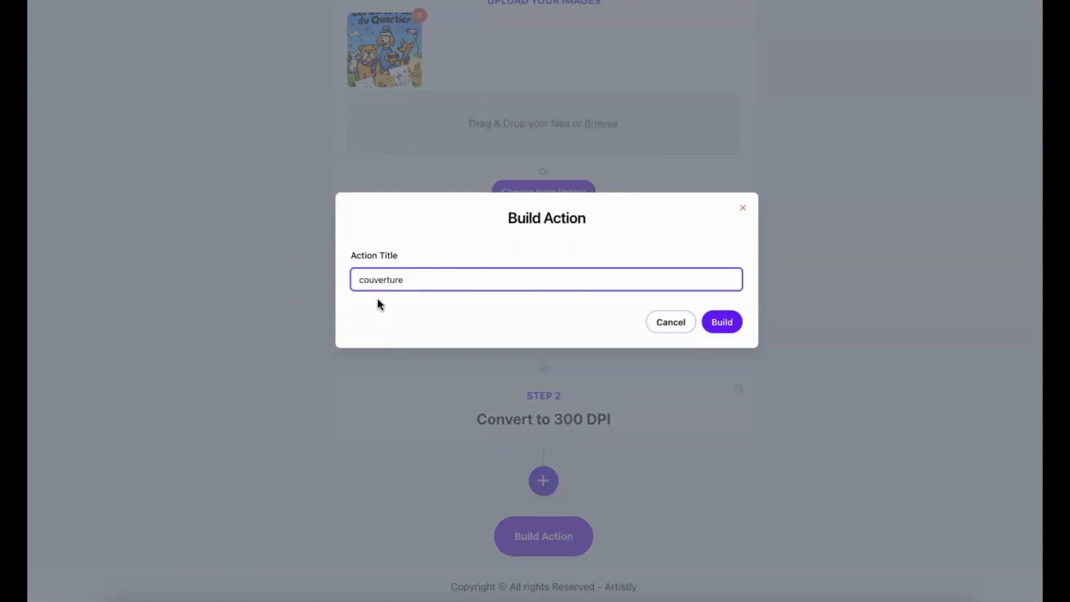
type("verture 300 dpi")
left_click(728, 322)
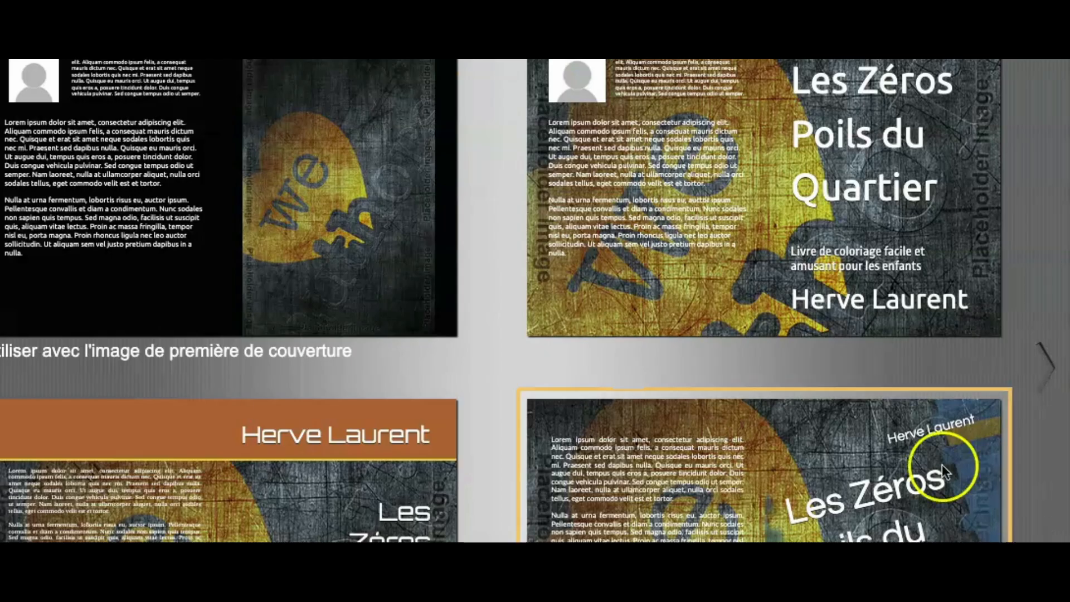
Step: In the Créateur de Couverture, choose the design "Utiliser avec l'image de première de couverture" and dismiss the quick tutorial and narrow-spine notice
left_click(968, 466)
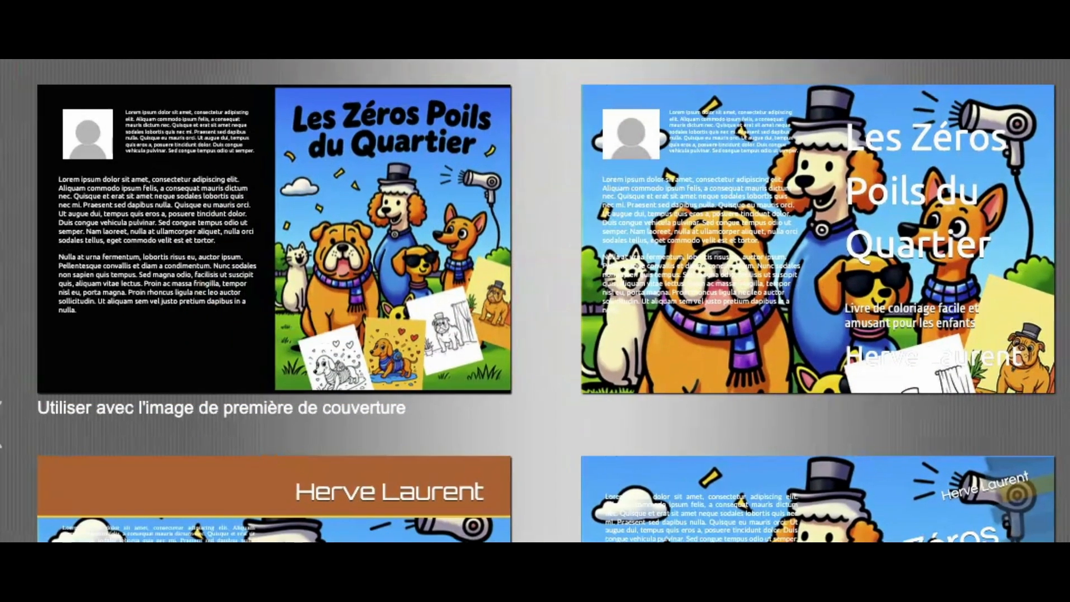
mouse_move(458, 170)
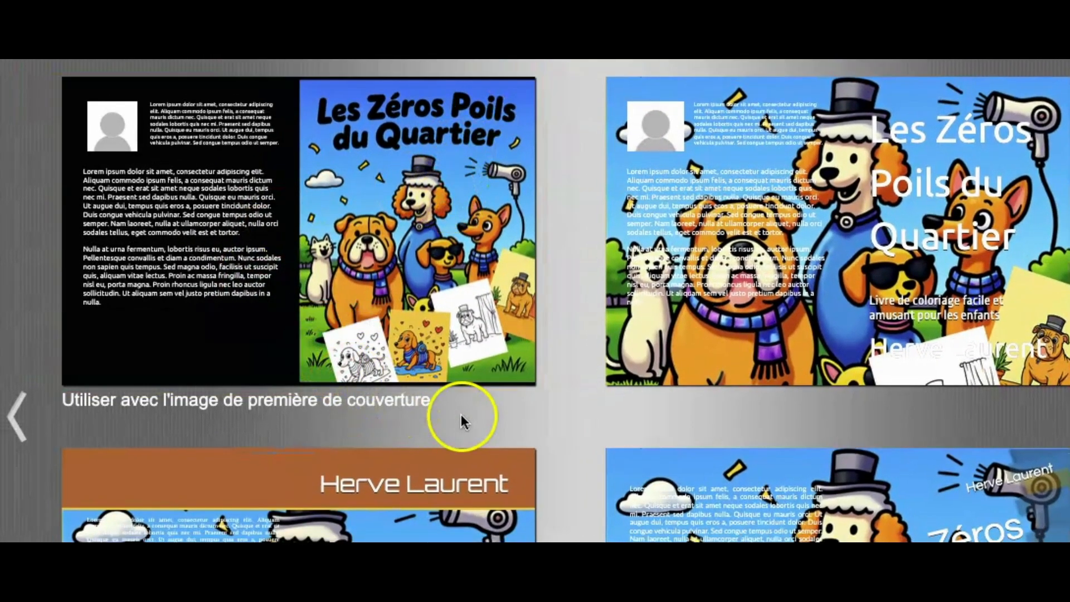
mouse_move(311, 370)
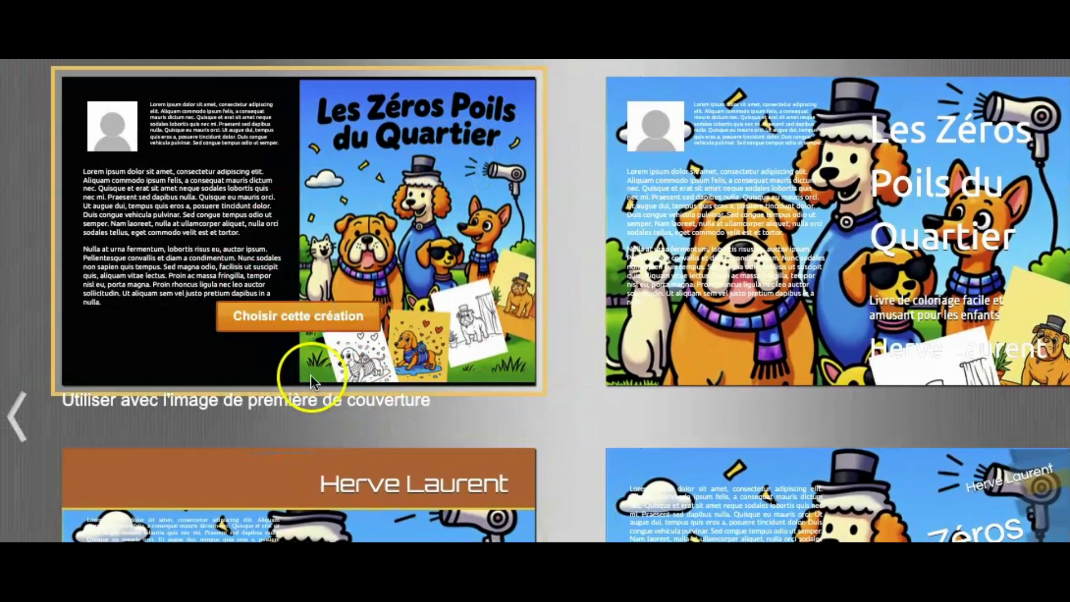
left_click(330, 310)
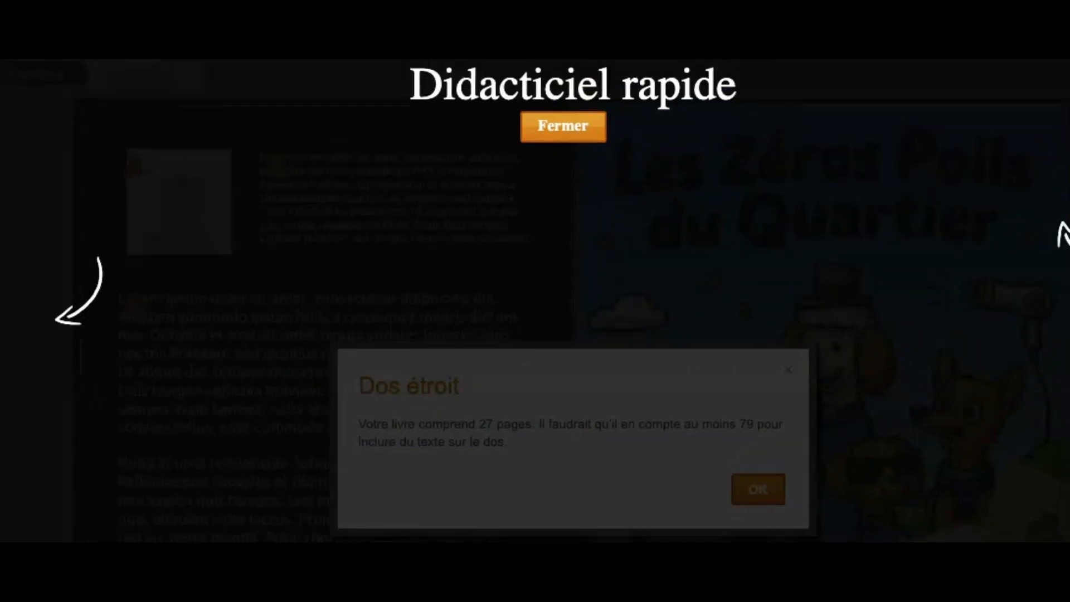
left_click(564, 131)
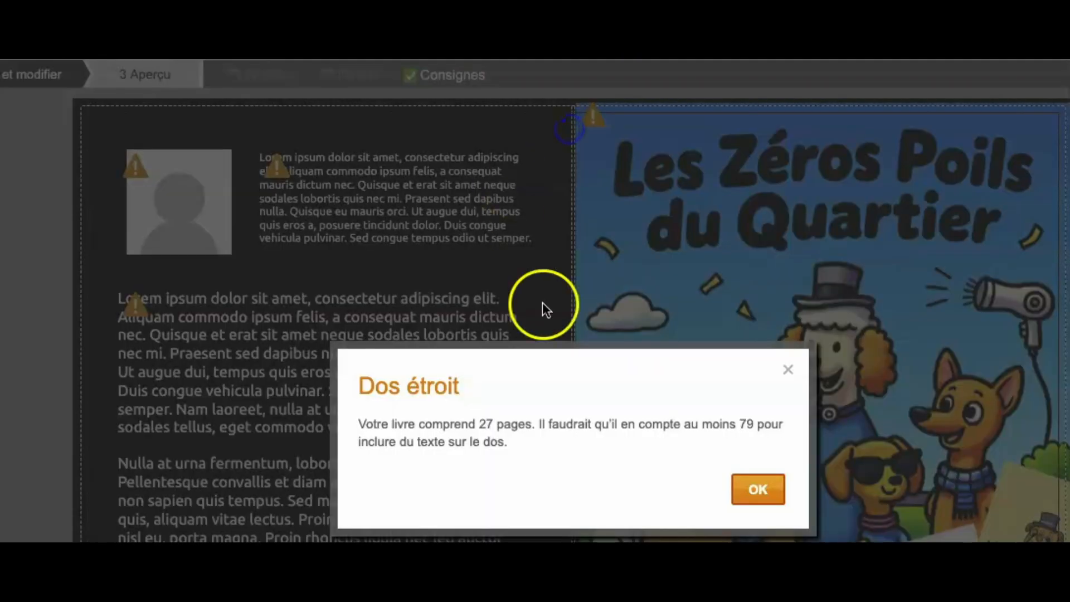
left_click(737, 498)
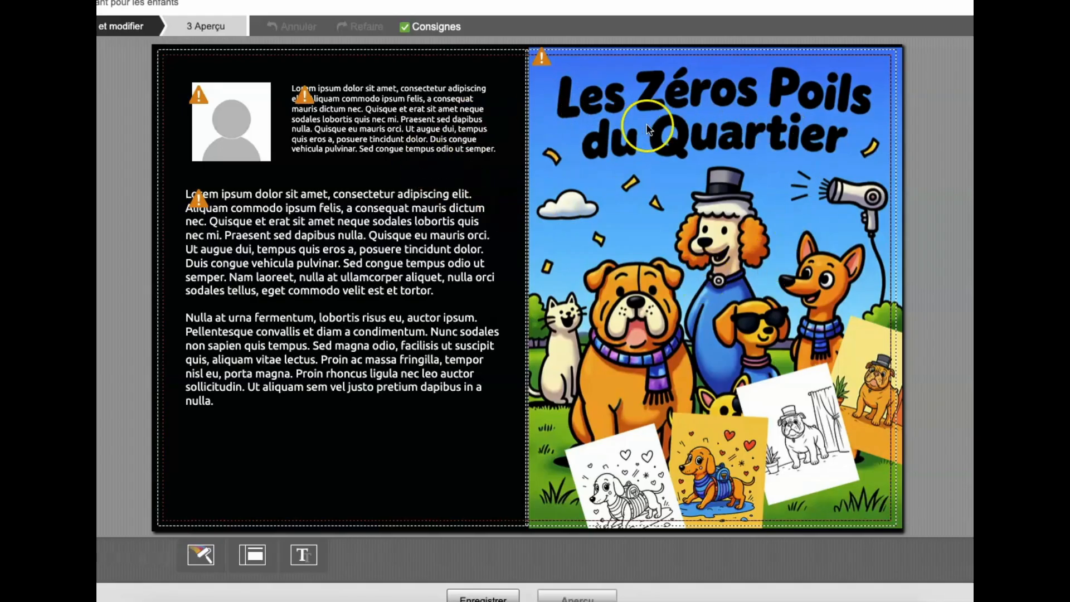
Step: Enlarge and reposition the front cover image slightly so it fills the front cover out to its edges
left_click(696, 132)
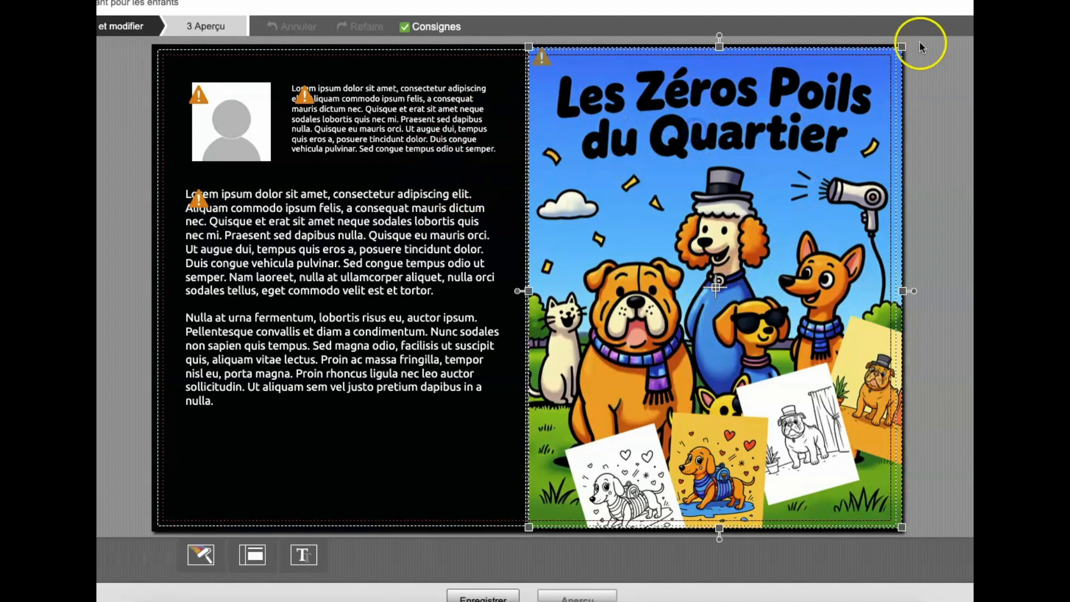
left_click_drag(719, 47, 720, 44)
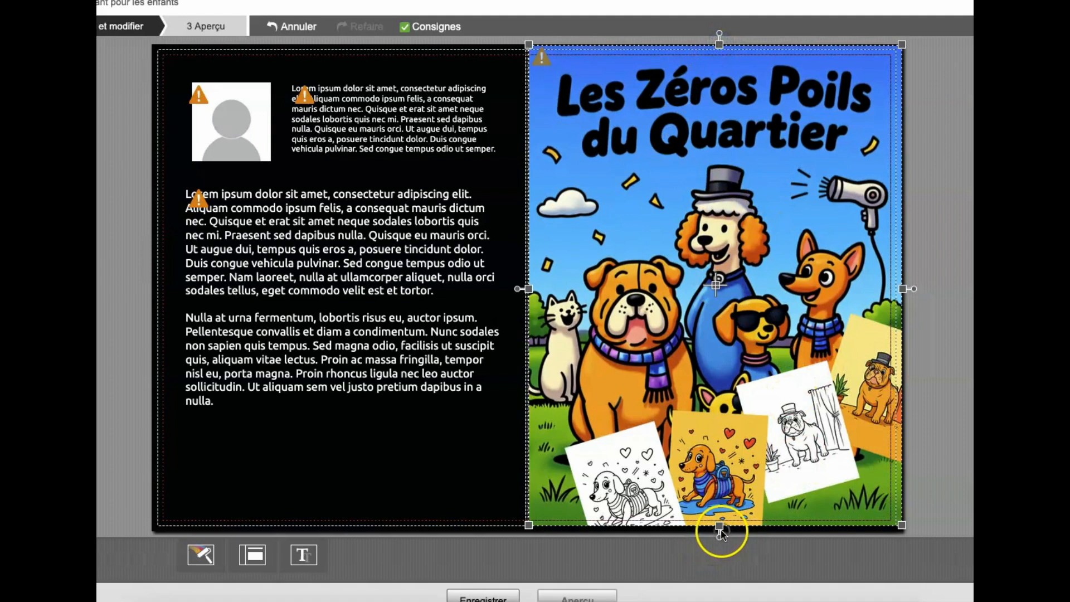
left_click_drag(530, 525, 530, 528)
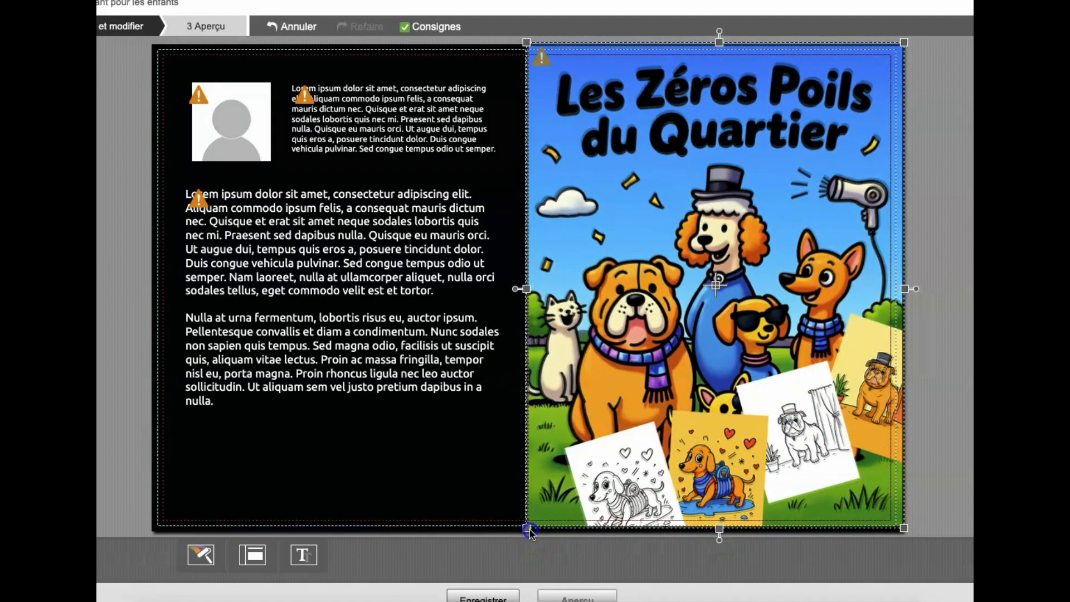
left_click_drag(531, 531, 531, 531)
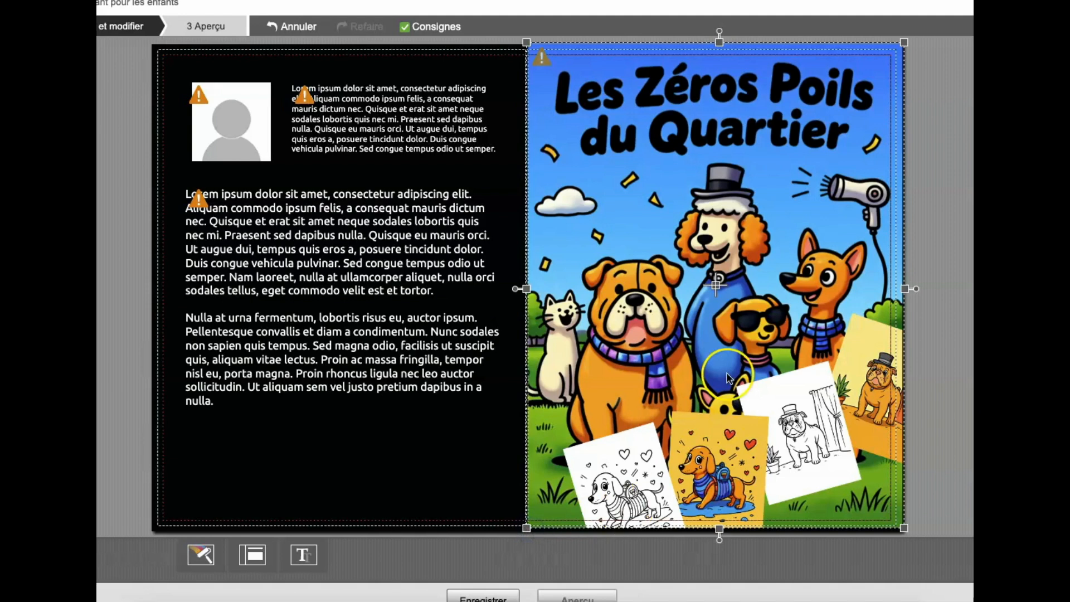
left_click_drag(719, 305, 720, 308)
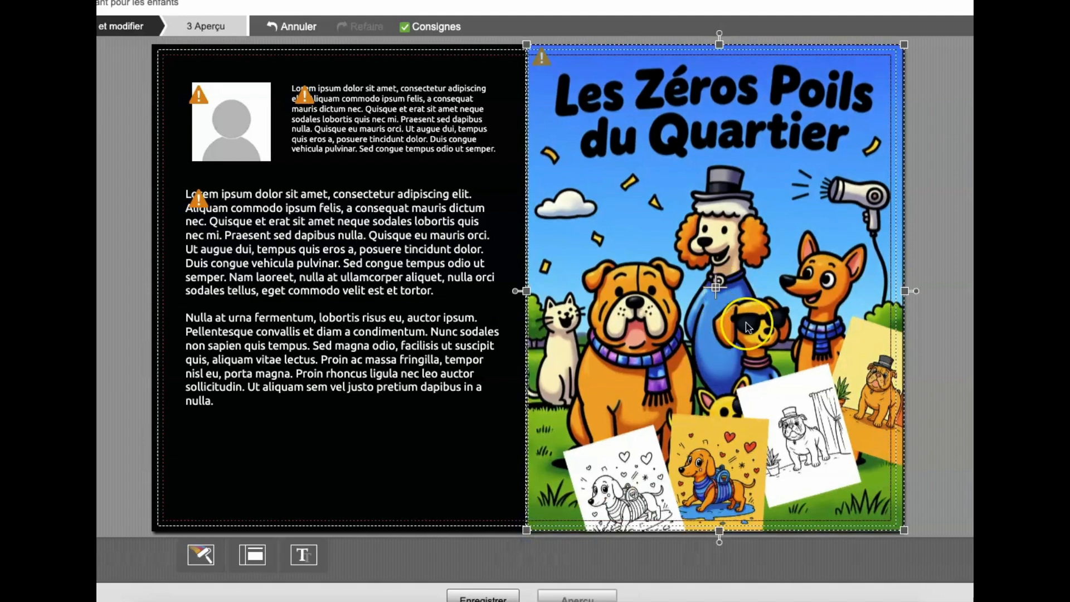
left_click(750, 217)
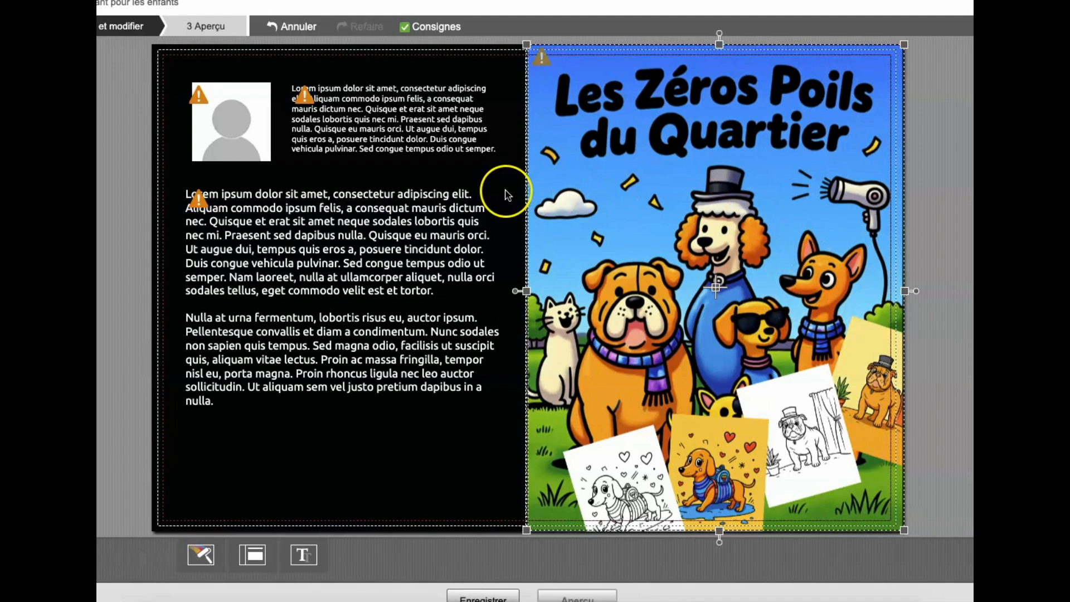
left_click_drag(559, 175, 561, 175)
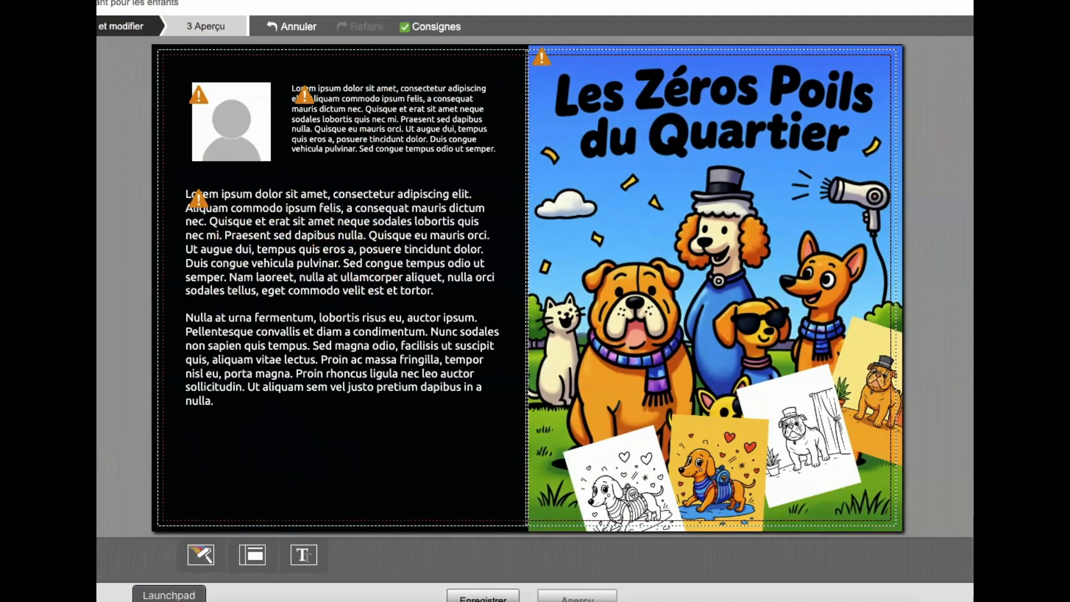
Step: Open the custom accent colour choices and recolour the back cover from ochre to a medium blue matching the front image
left_click(207, 558)
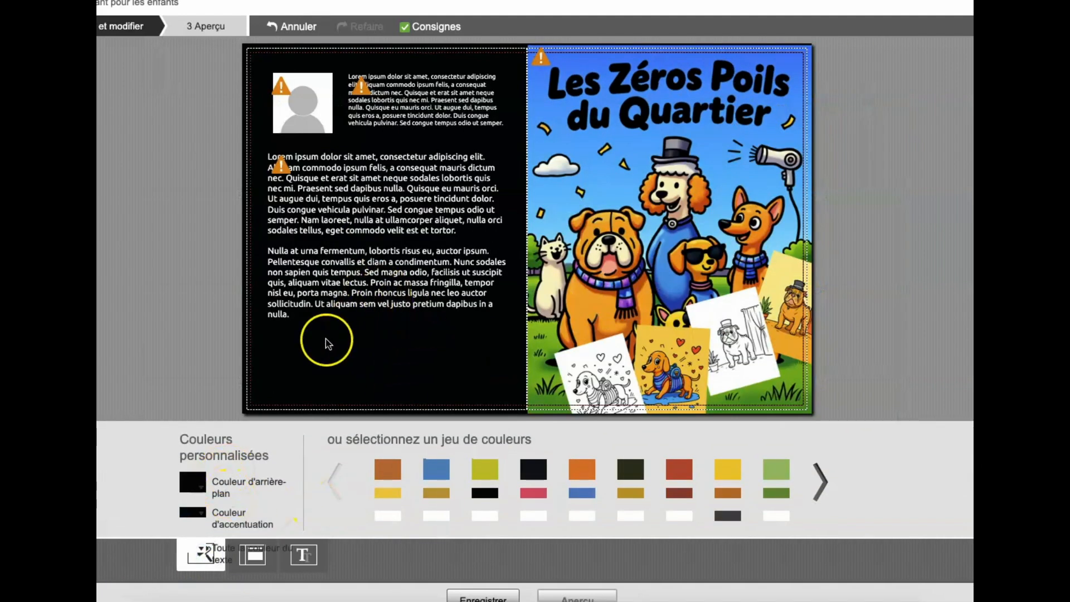
left_click(193, 482)
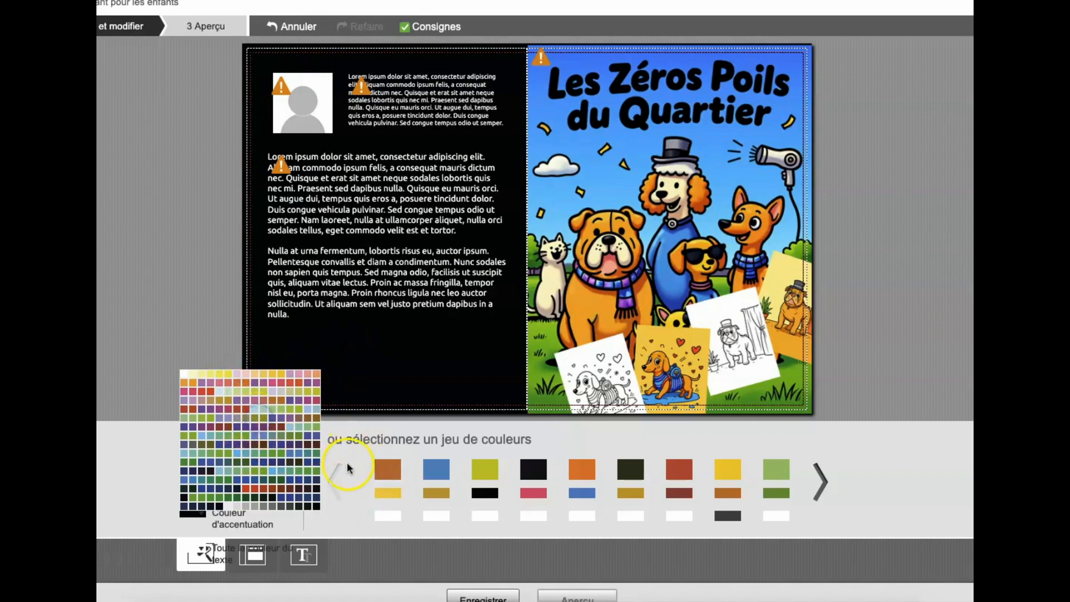
left_click(334, 533)
left_click(194, 514)
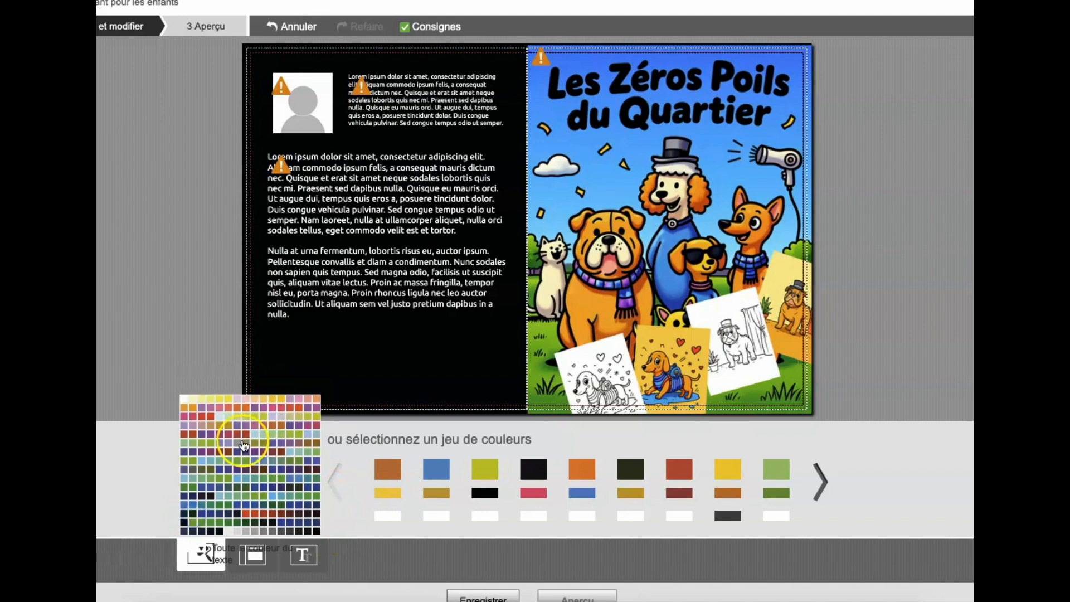
left_click(219, 426)
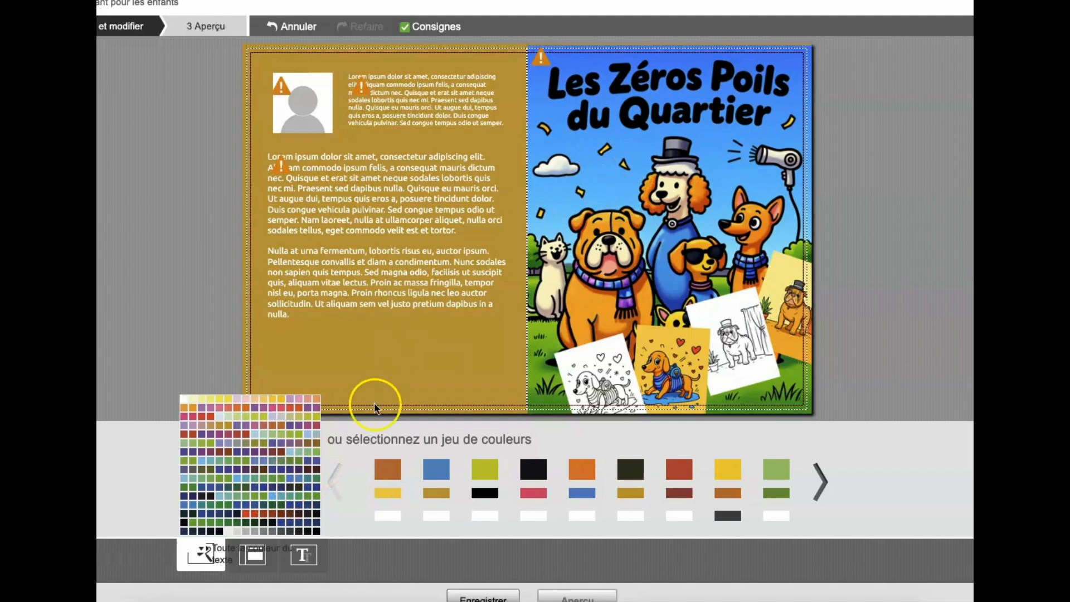
left_click(300, 479)
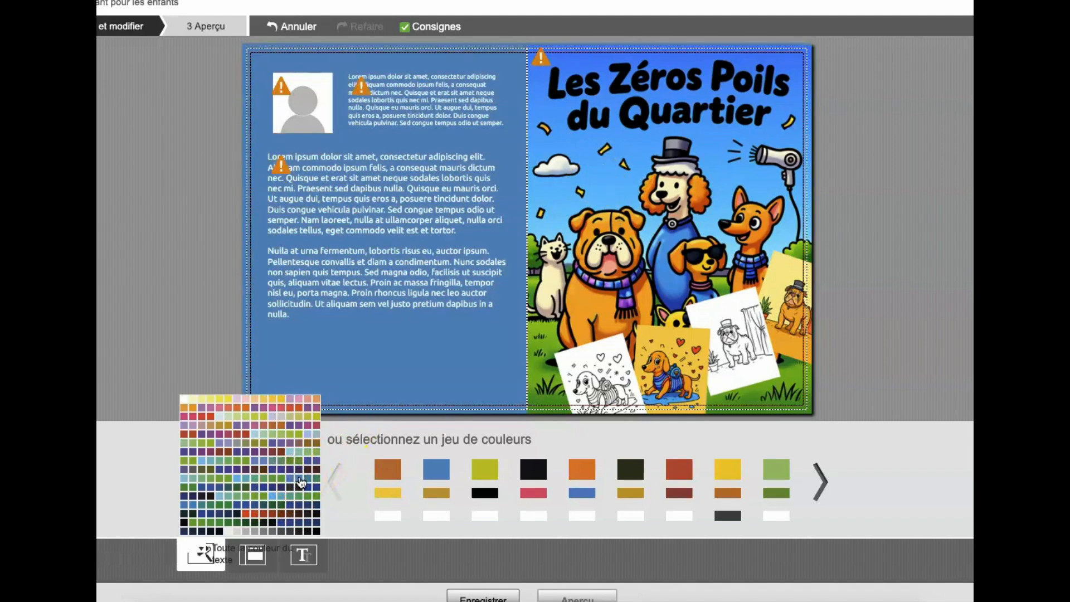
Step: Try light blue, teal and navy shades as the accent colour of the back cover
left_click(272, 497)
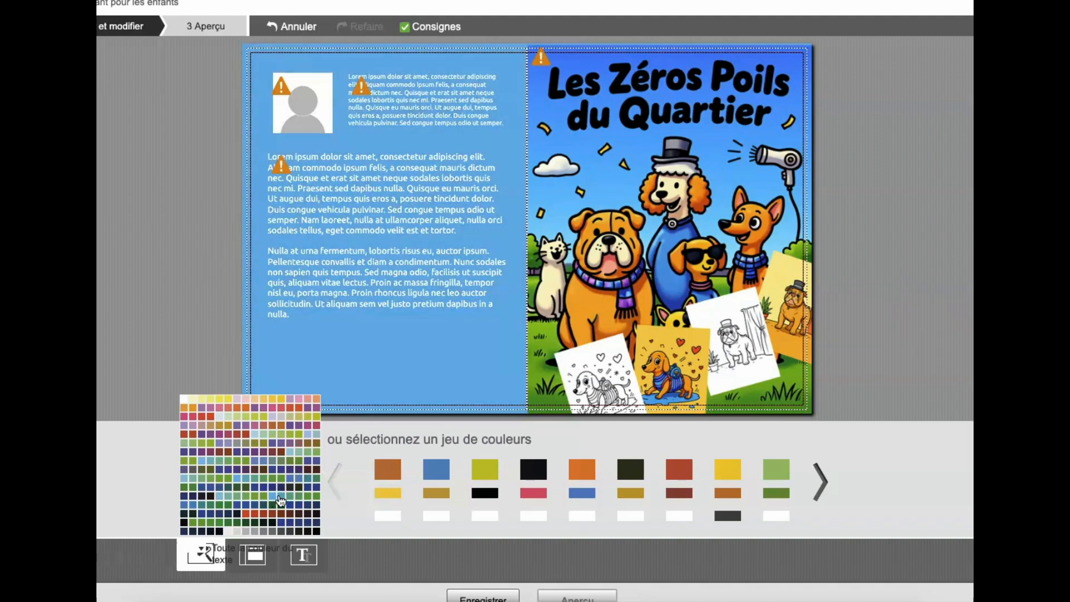
left_click(281, 497)
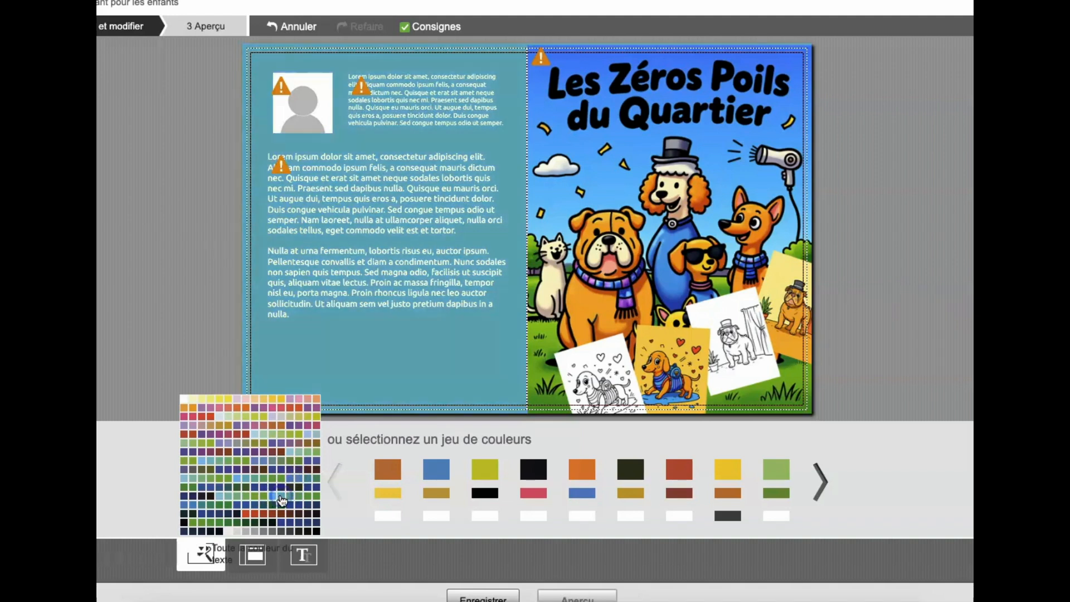
left_click(212, 489)
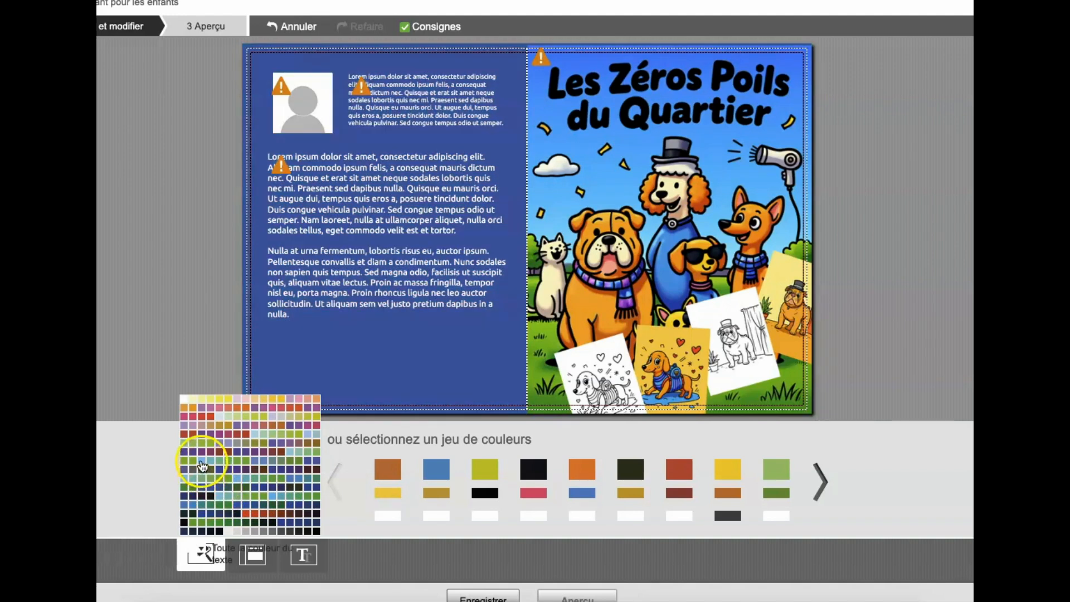
left_click(202, 462)
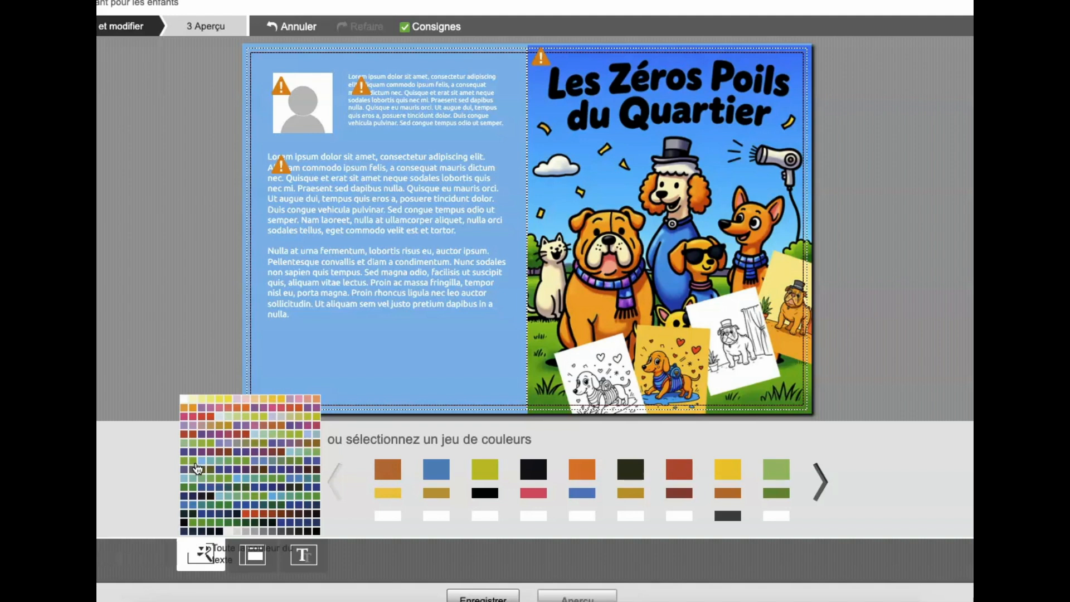
left_click(237, 479)
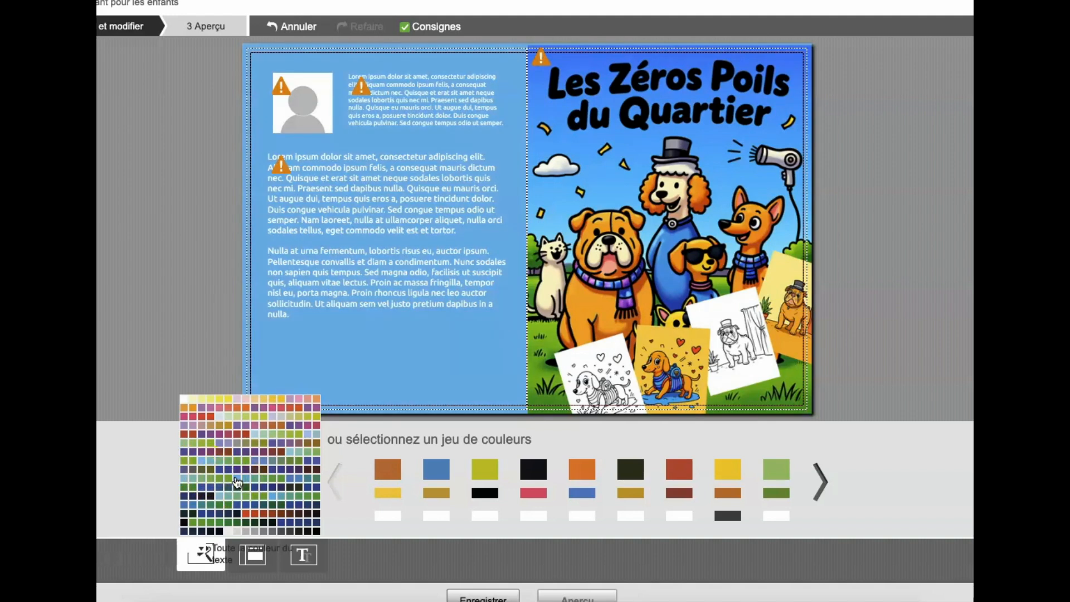
left_click(245, 479)
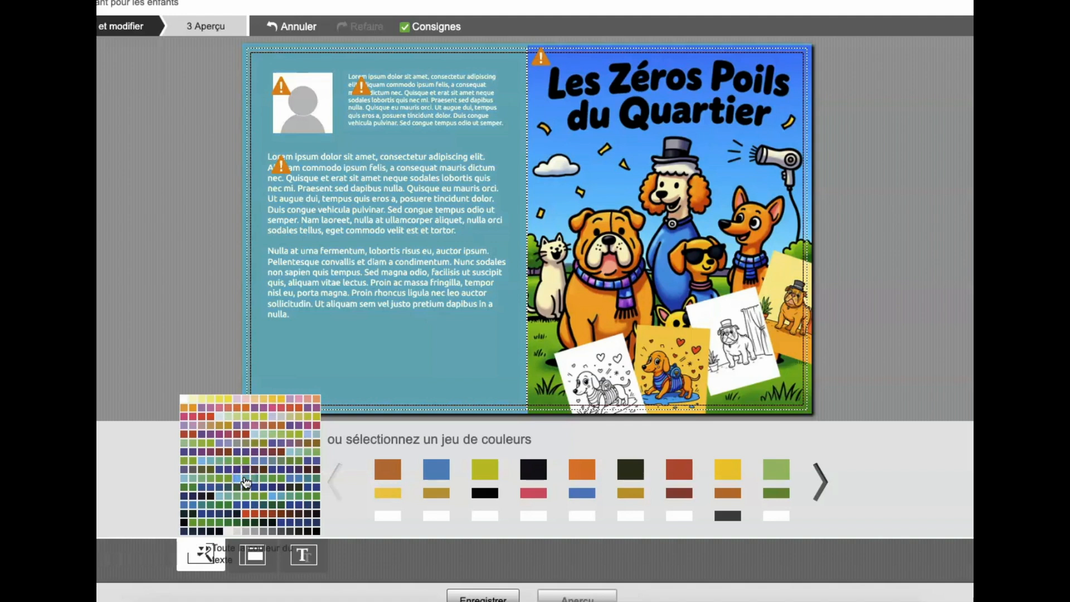
left_click(261, 465)
left_click(256, 463)
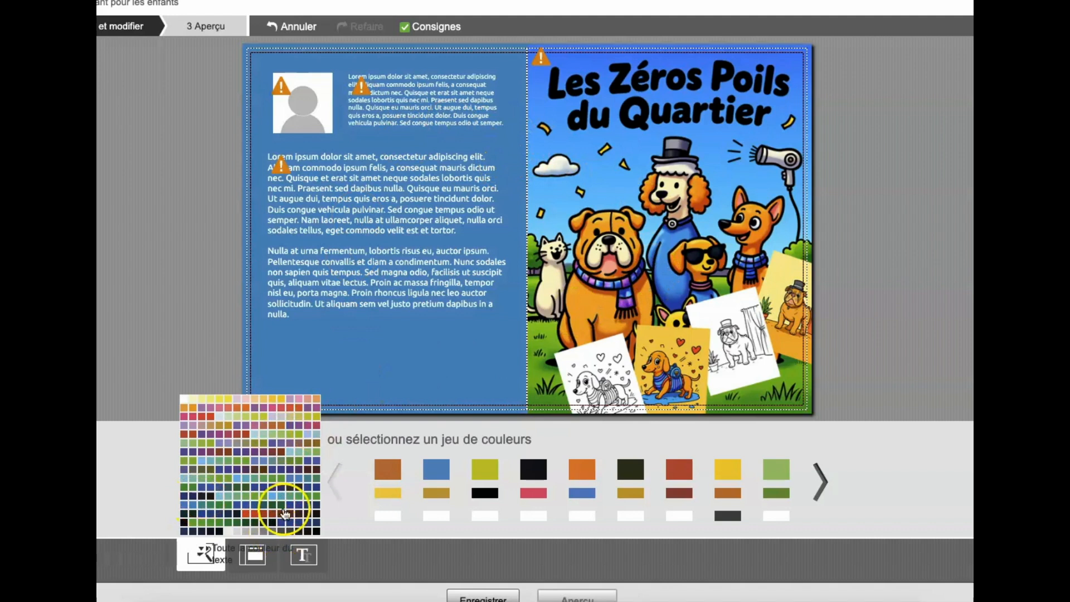
left_click(272, 496)
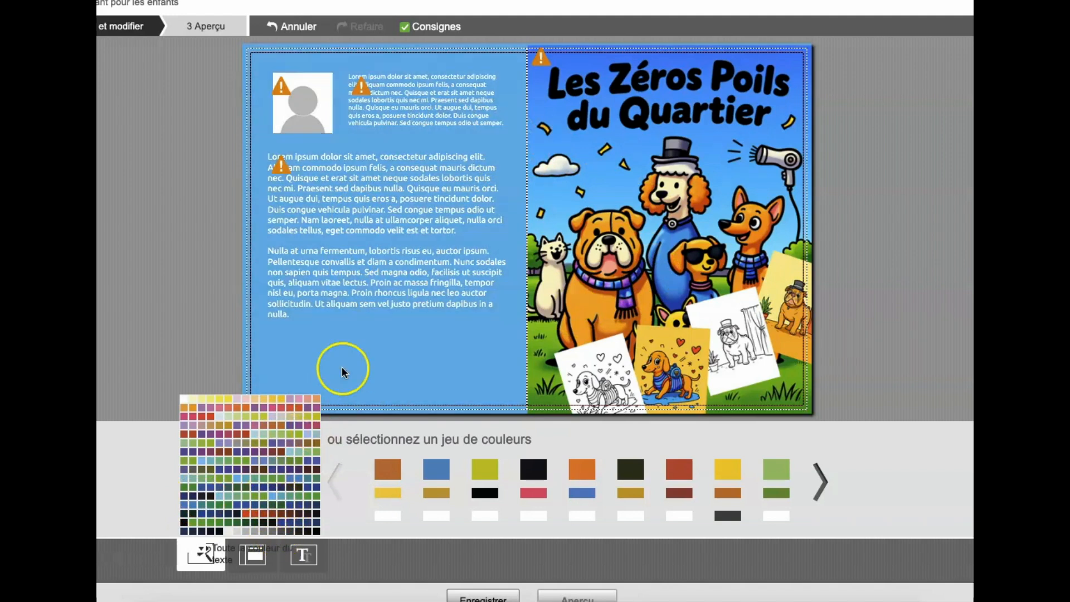
Step: Set the back cover's accent colour to a medium blue and close the colour palette
left_click(193, 505)
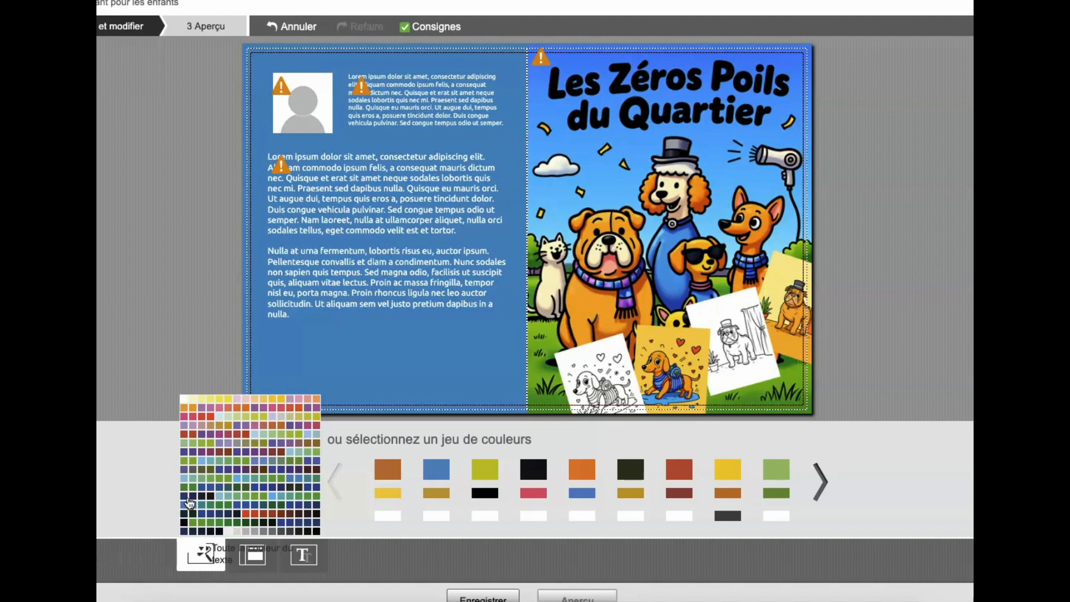
left_click(383, 481)
left_click(350, 524)
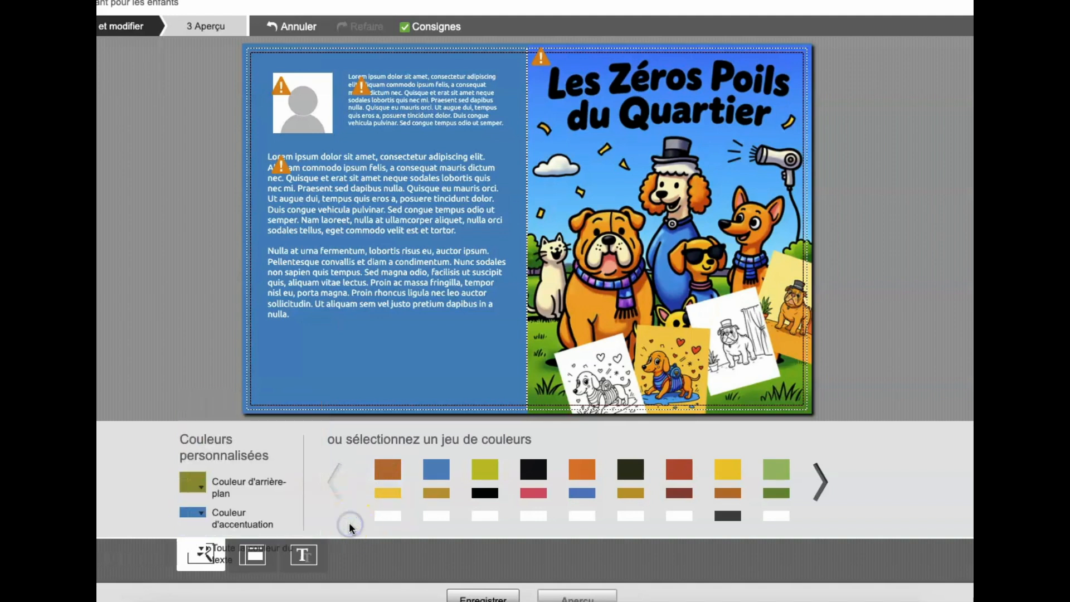
left_click(781, 495)
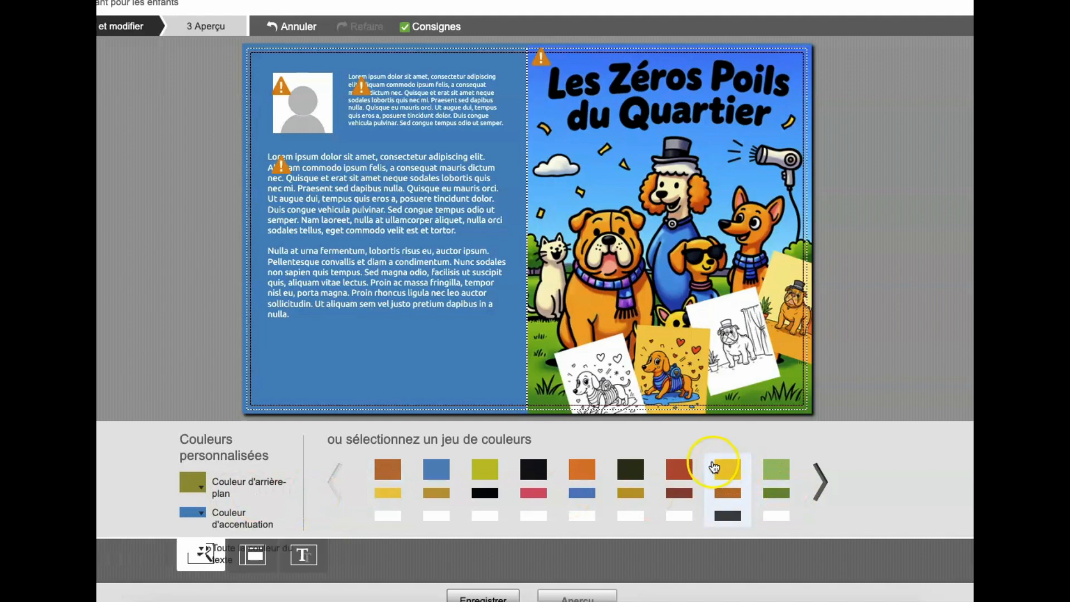
Step: Open the main back-cover text for editing, switch to ChatGPT and request a very good back-cover paragraph plus an image prompt
left_click(343, 255)
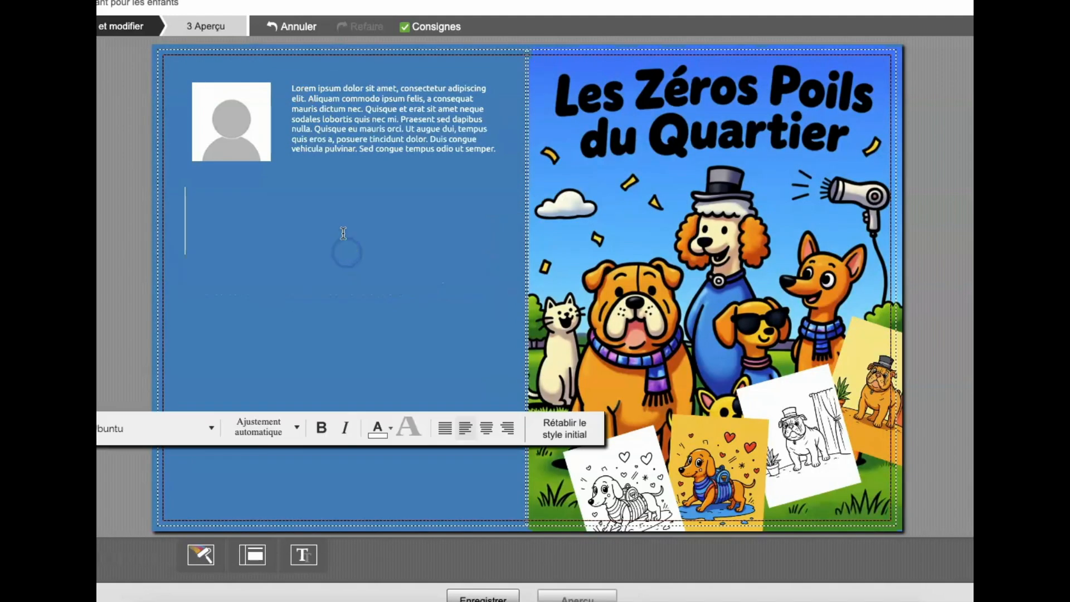
left_click(321, 176)
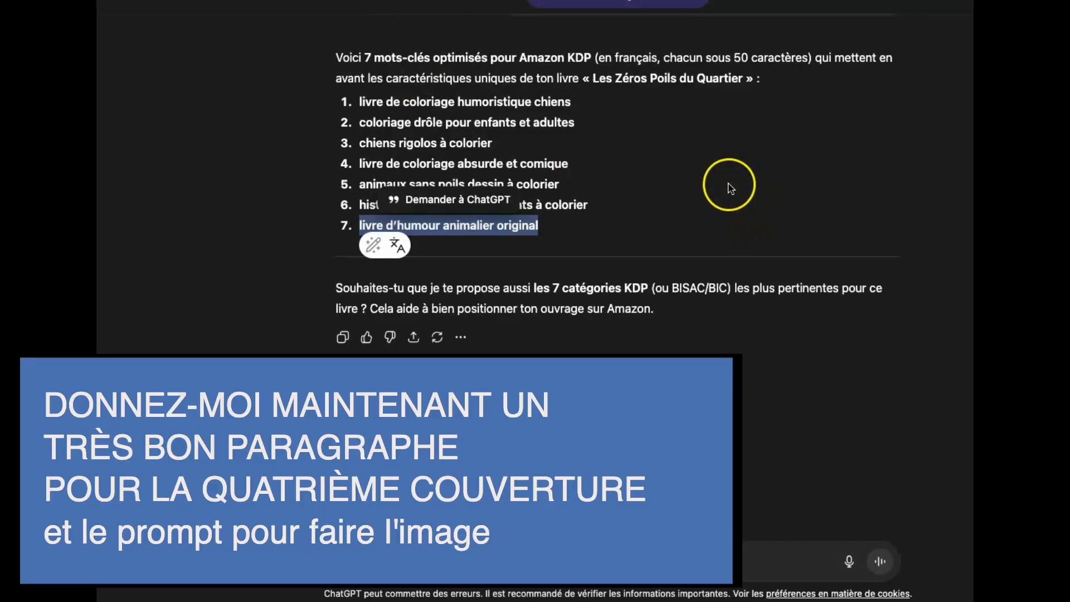
key("Return")
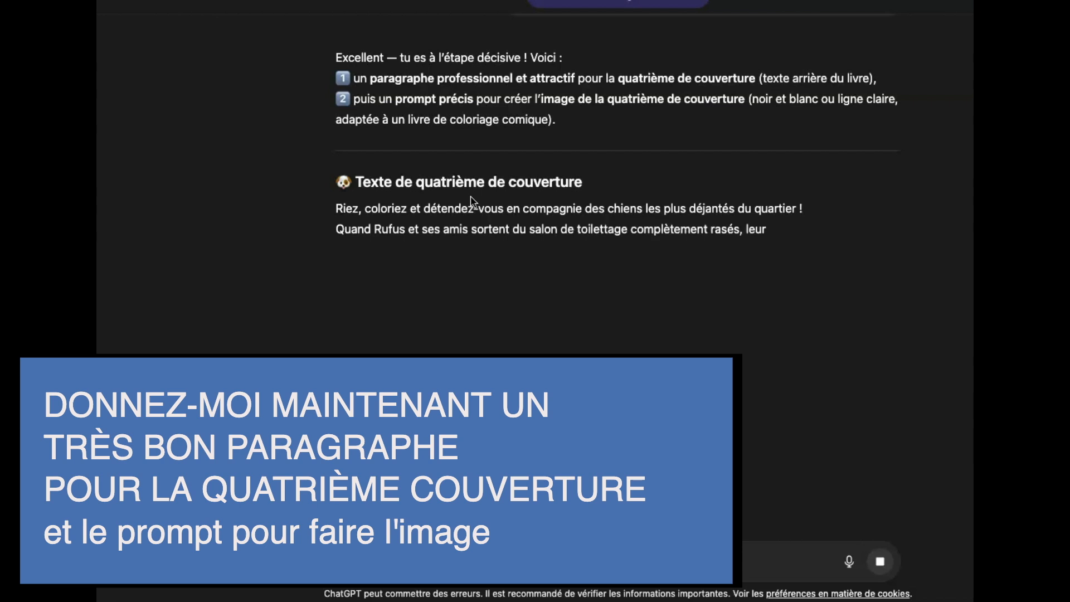
Step: Review ChatGPT's answer and copy its whole "Texte de quatrième de couverture" passage, from "Riez, coloriez" to "au sérieux."
left_click(490, 202)
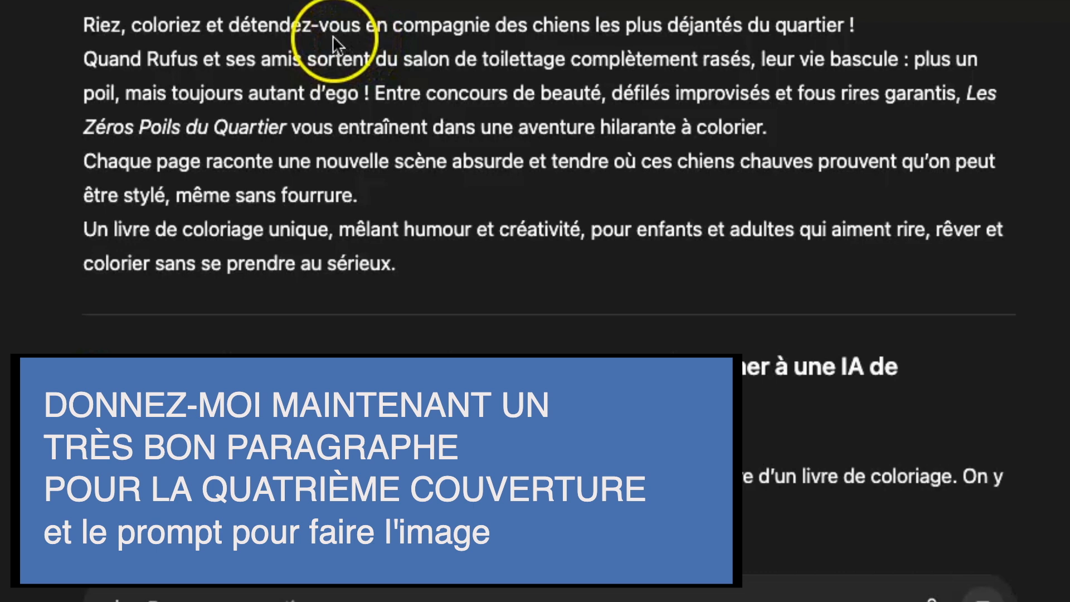
scroll(739, 87, "down", 3)
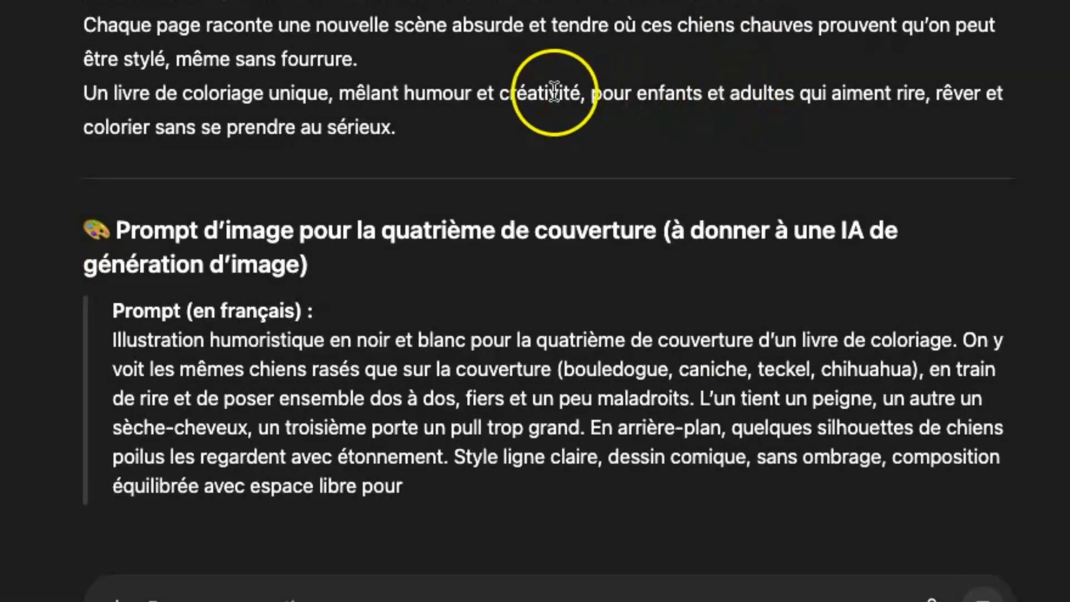
scroll(552, 92, "up", 8)
scroll(535, 83, "down", 4)
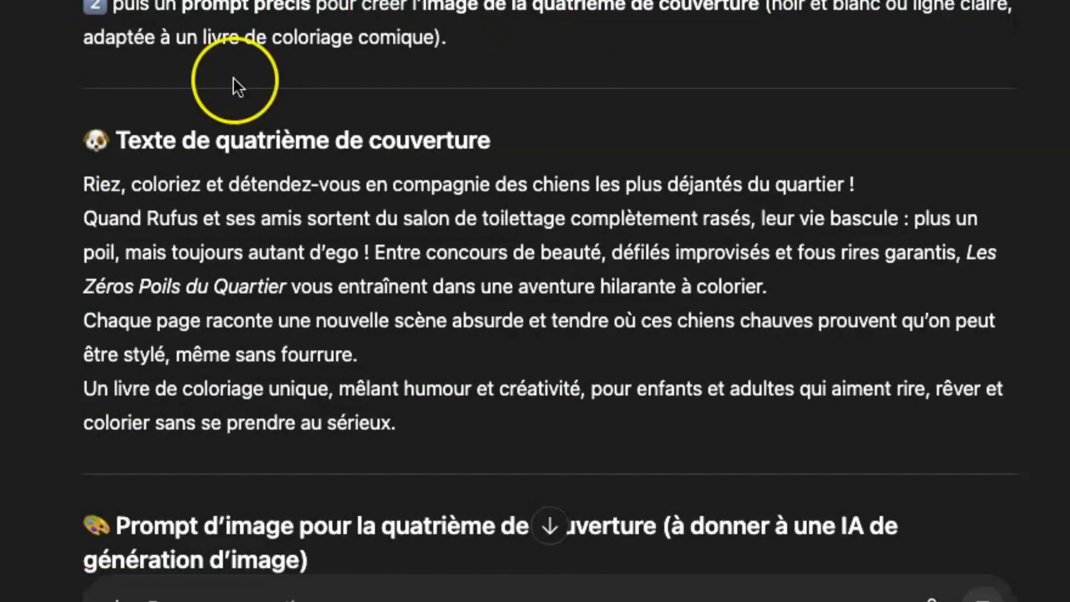
left_click_drag(83, 183, 377, 426)
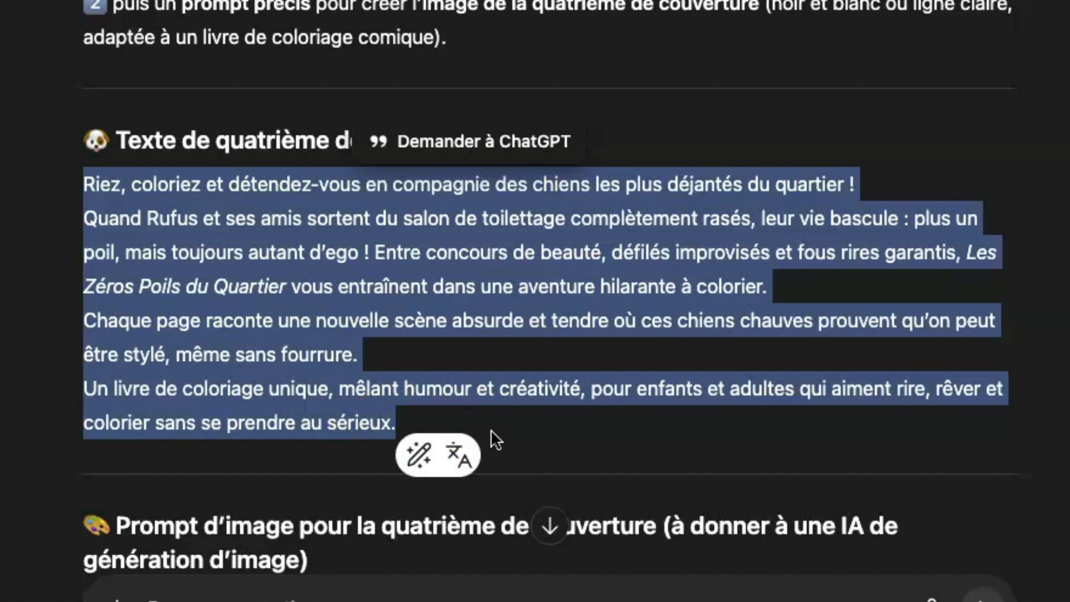
right_click(246, 424)
left_click(287, 441)
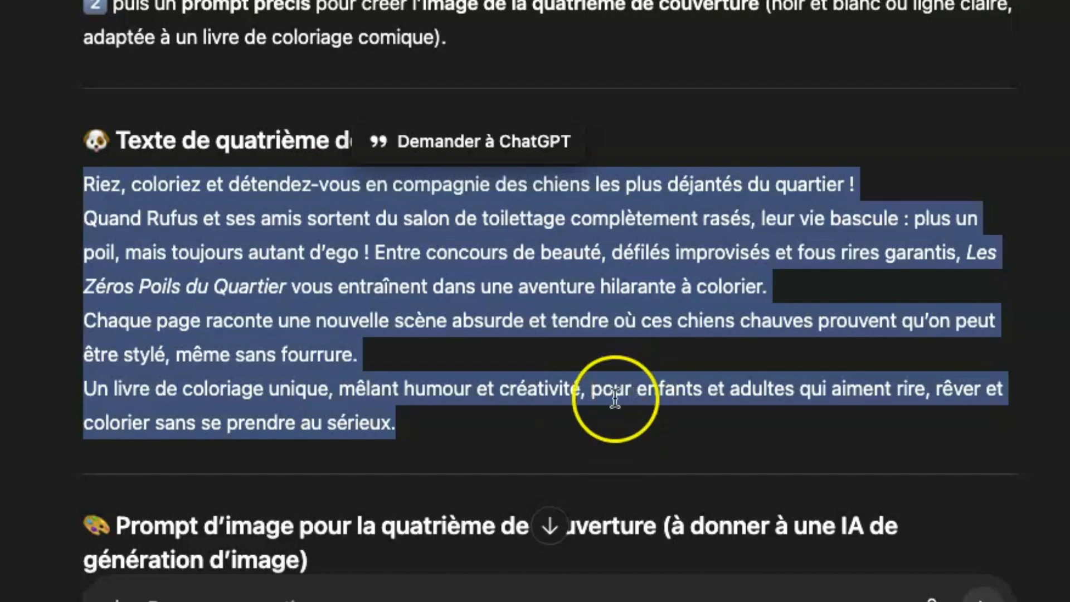
Step: Return to the Créateur de Couverture and paste the copied paragraph into the main back-cover text block
left_click(822, 601)
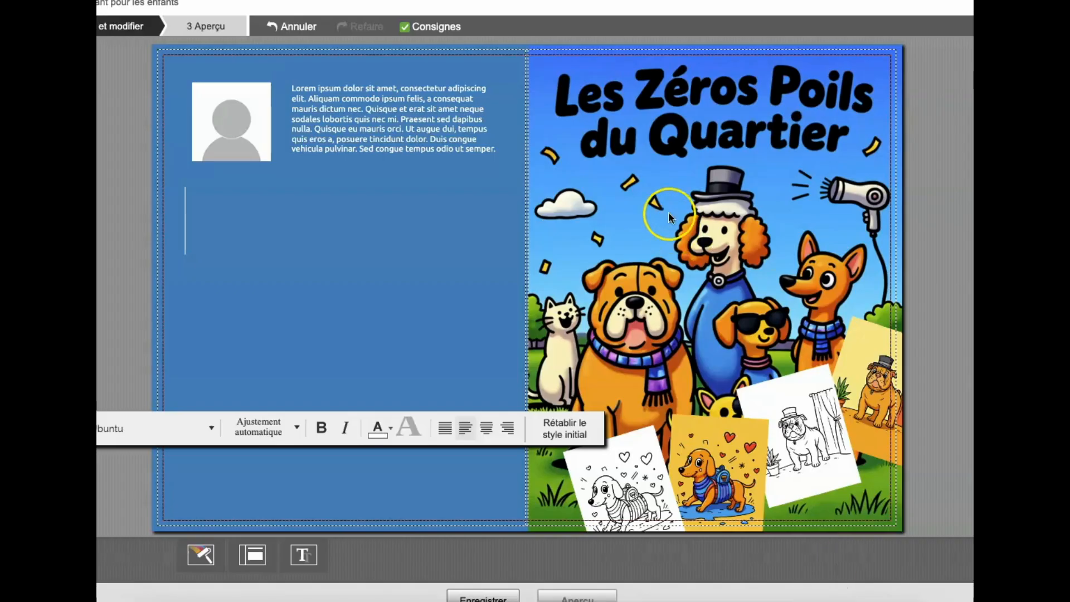
key("super+v")
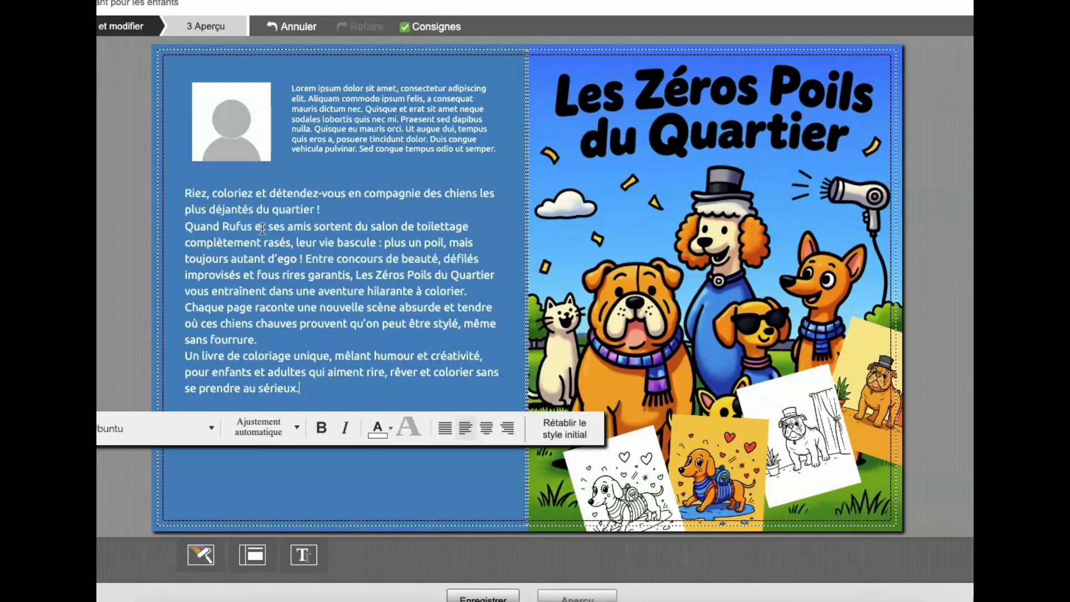
left_click(359, 137)
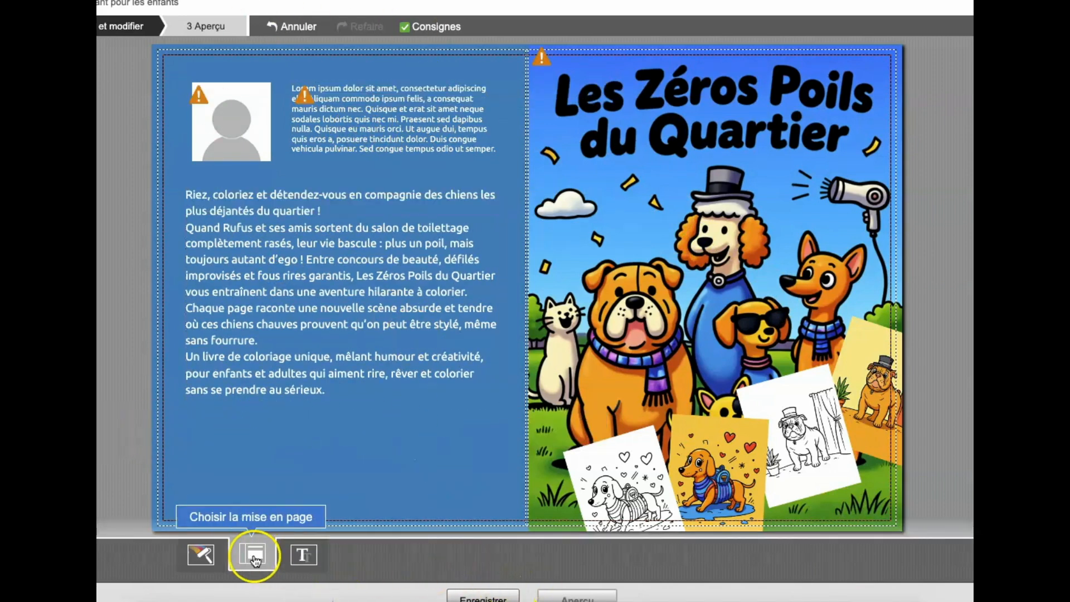
Step: Look at the font sets and layouts, and apply the last layout, with a single back-cover text block and no author photo or biography
left_click(303, 560)
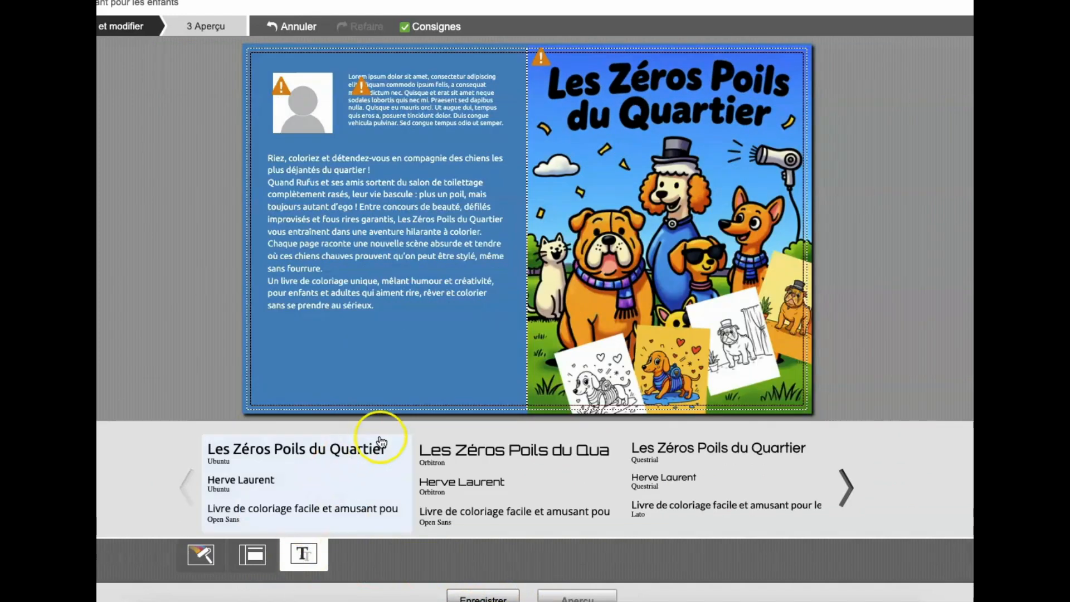
left_click(252, 555)
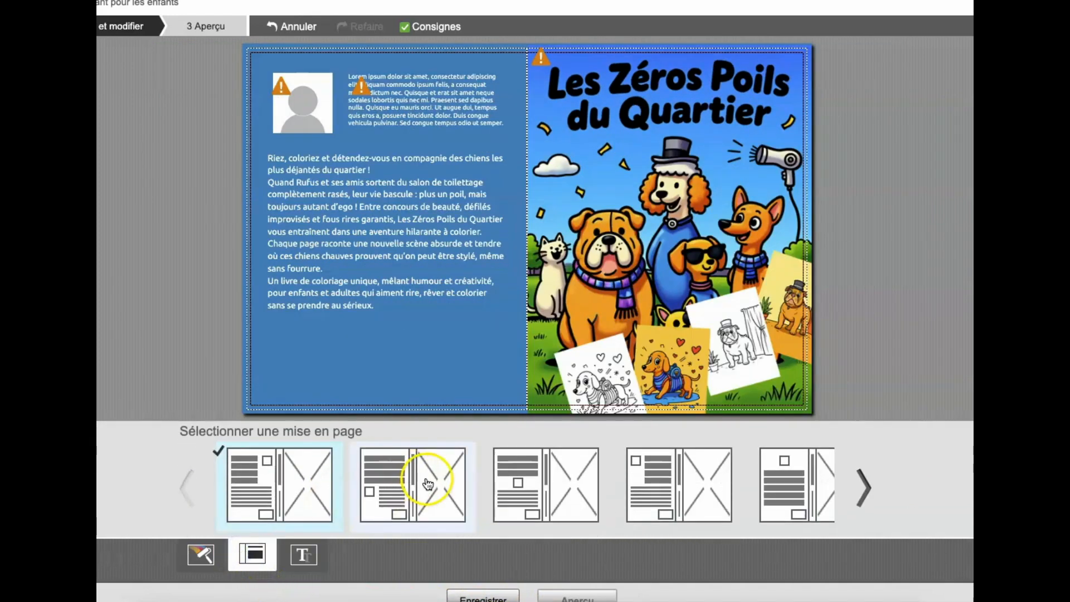
left_click(864, 485)
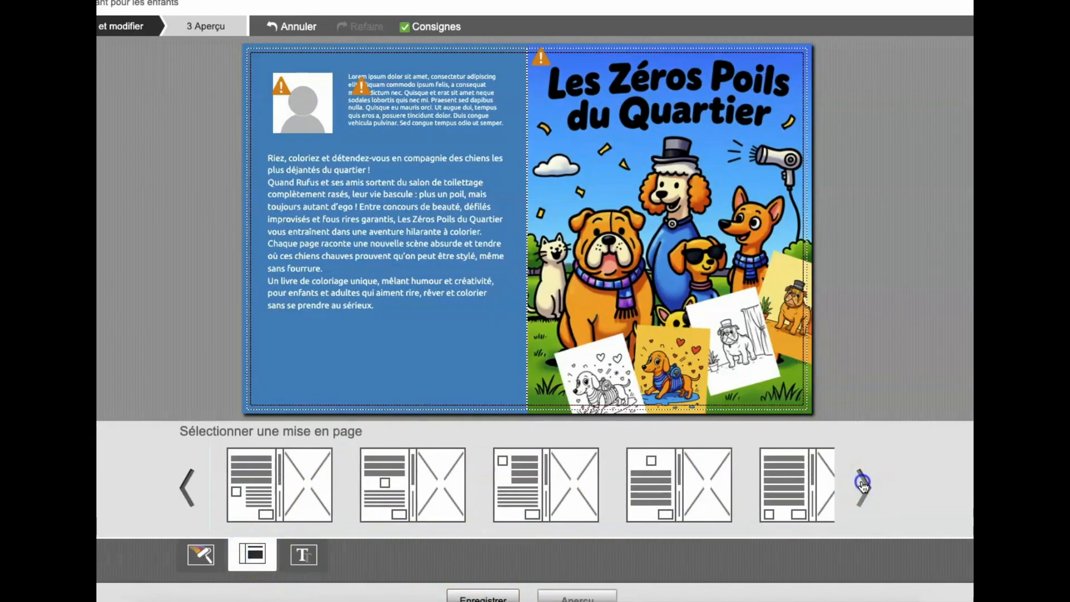
left_click(863, 485)
left_click(863, 484)
left_click(665, 504)
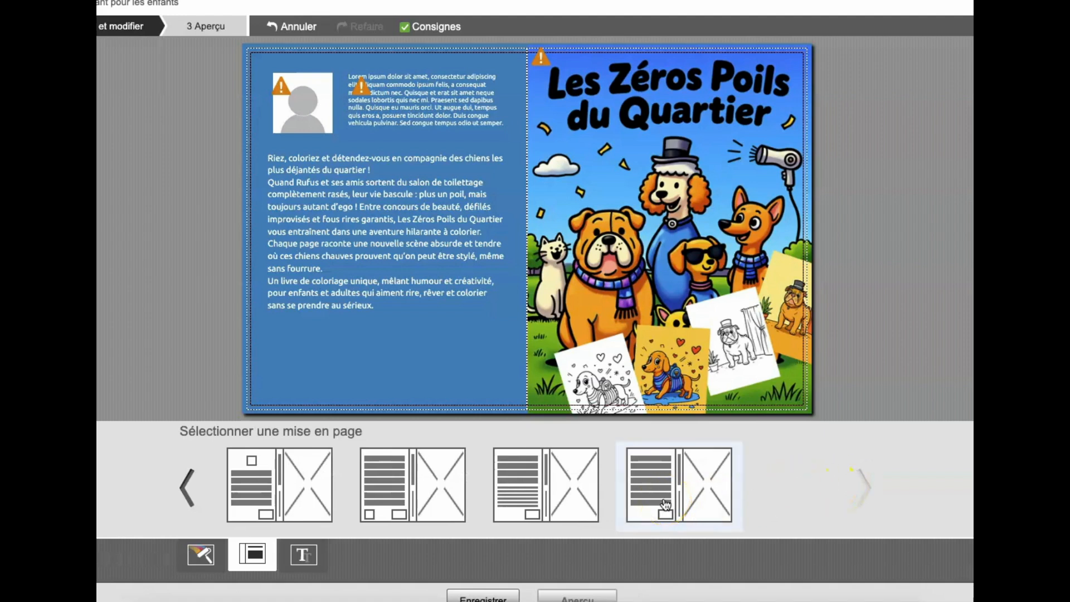
left_click(665, 504)
left_click(526, 490)
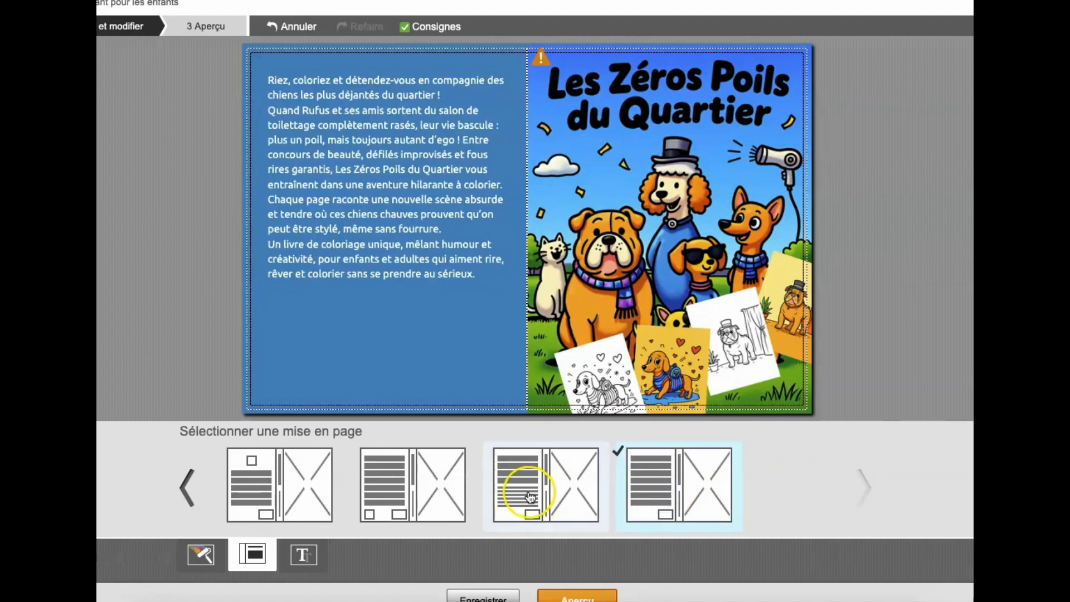
left_click(661, 499)
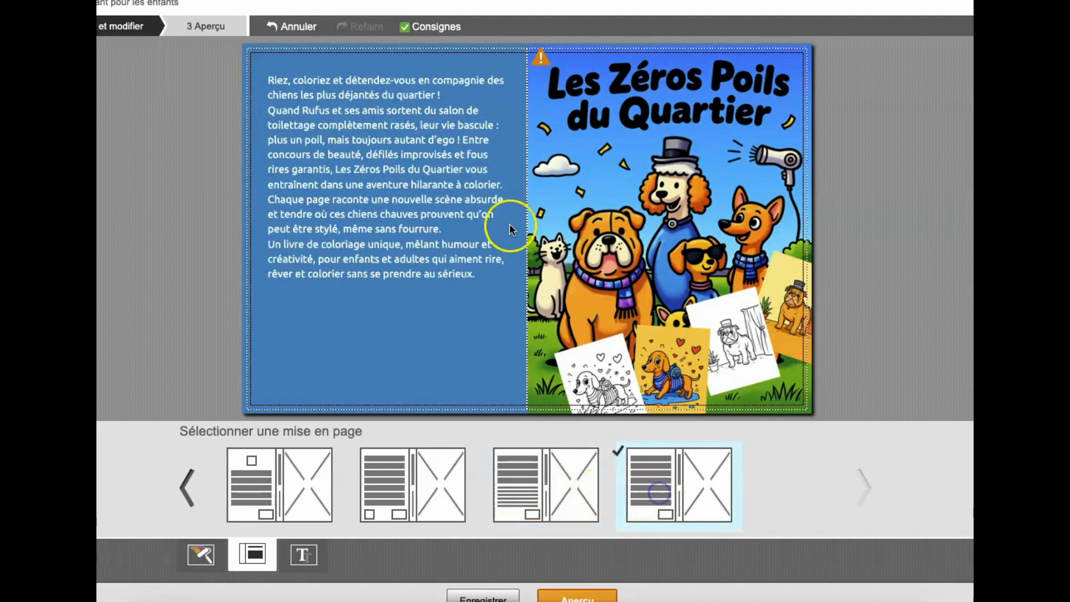
Step: Select the entire back-cover text, try font sizes of 21 pt and 12 pt, and set it to 14 pt
left_click(359, 179)
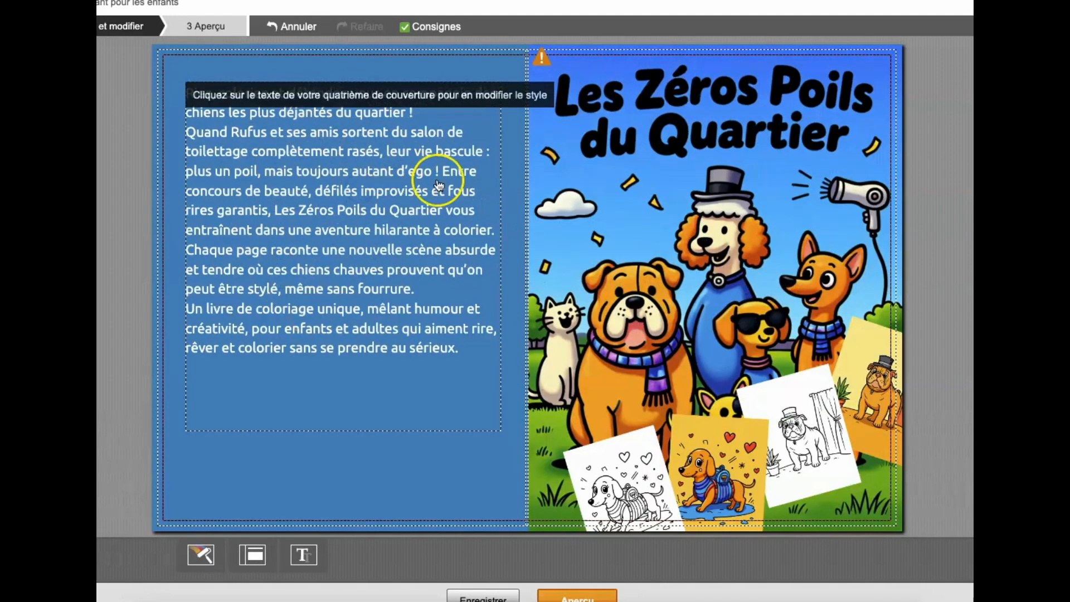
left_click(404, 166)
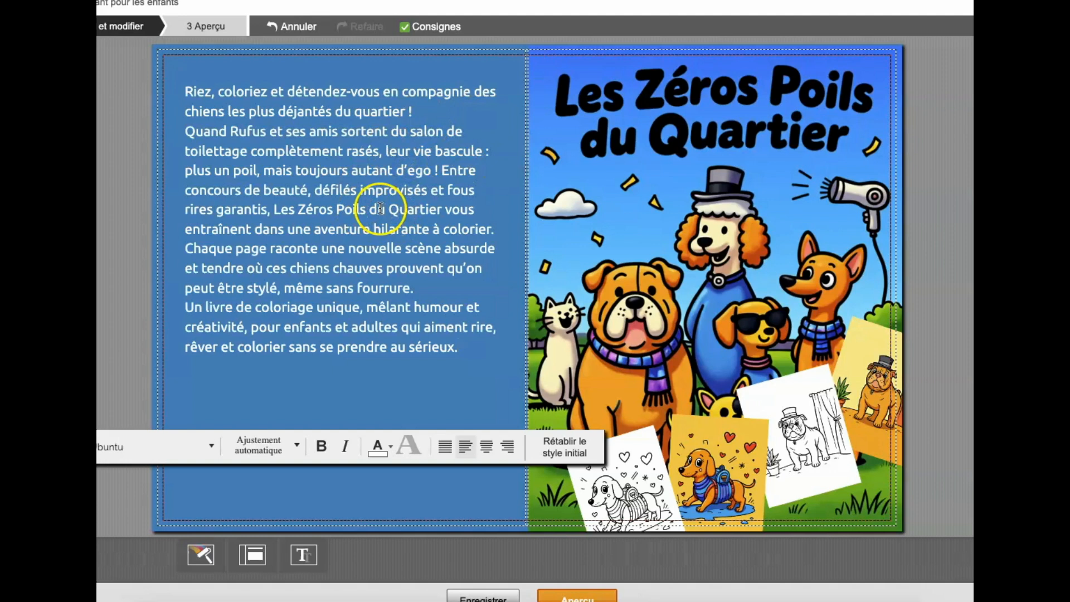
left_click_drag(463, 352, 191, 96)
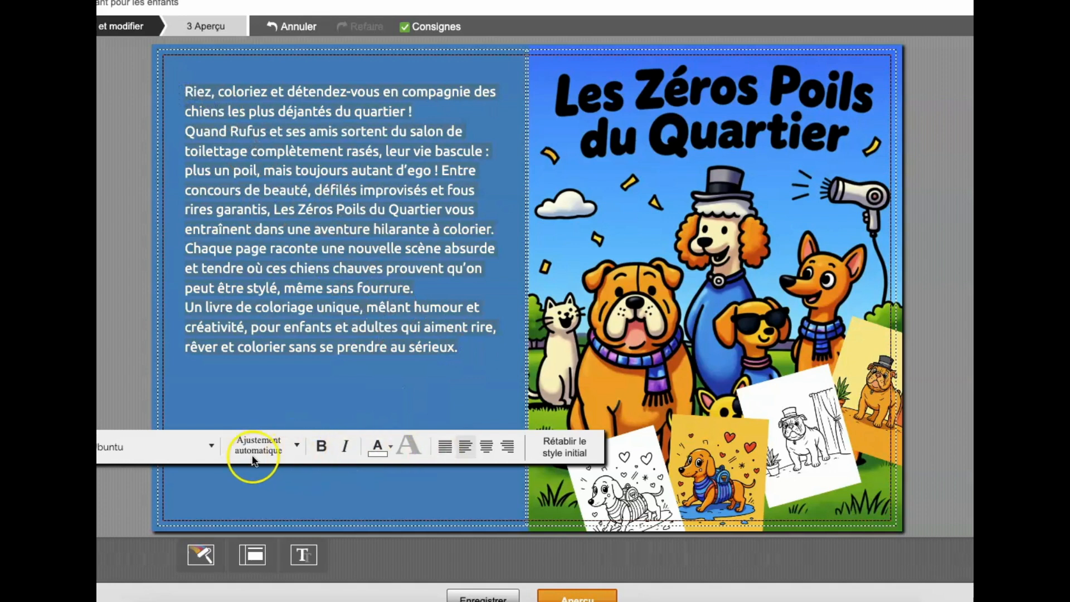
left_click(300, 446)
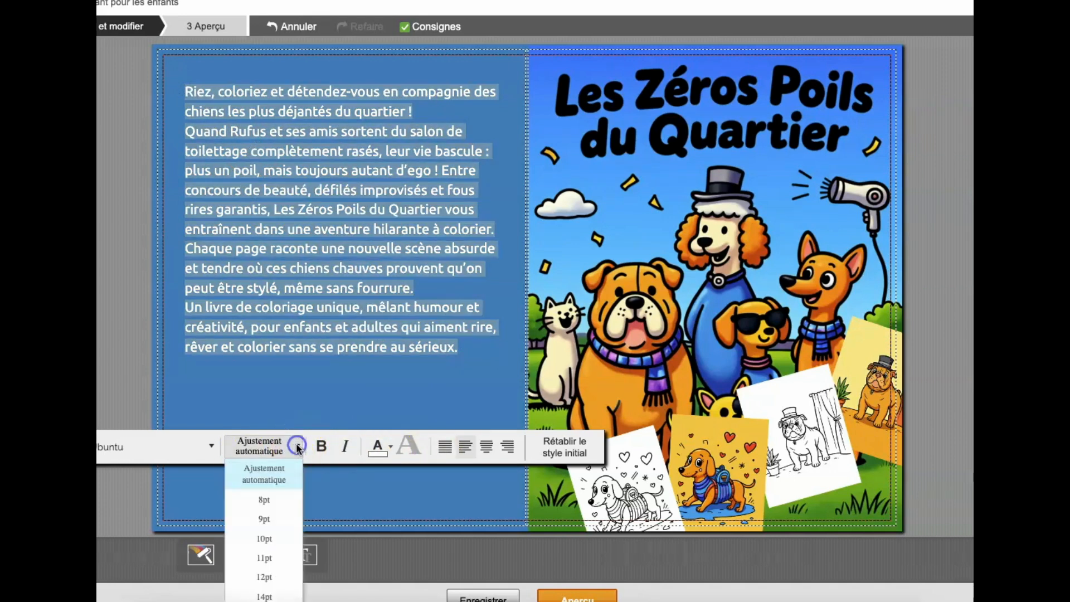
scroll(273, 535, "down", 3)
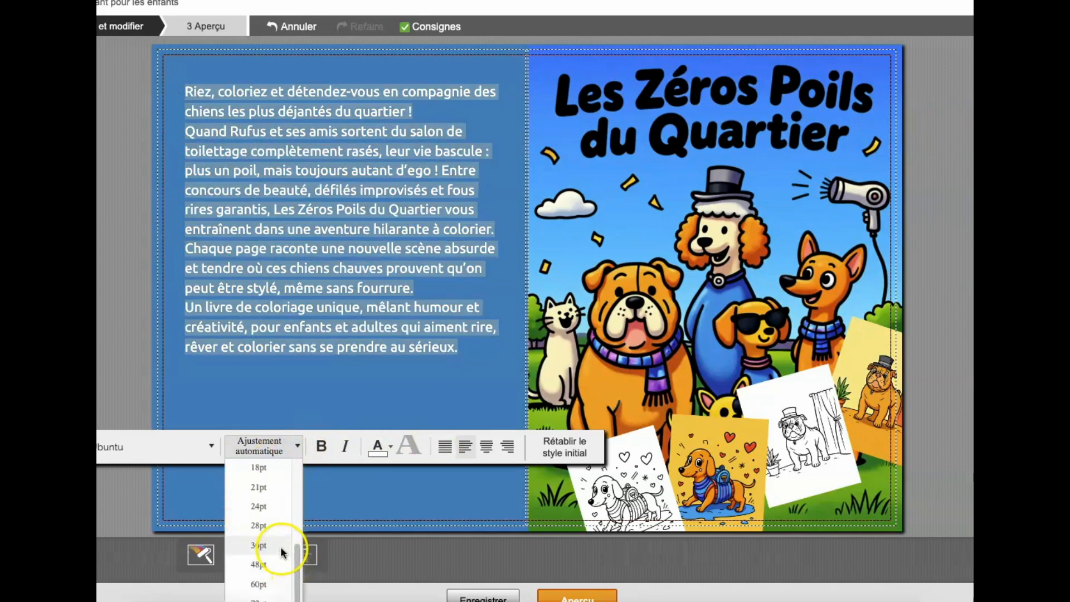
left_click(273, 485)
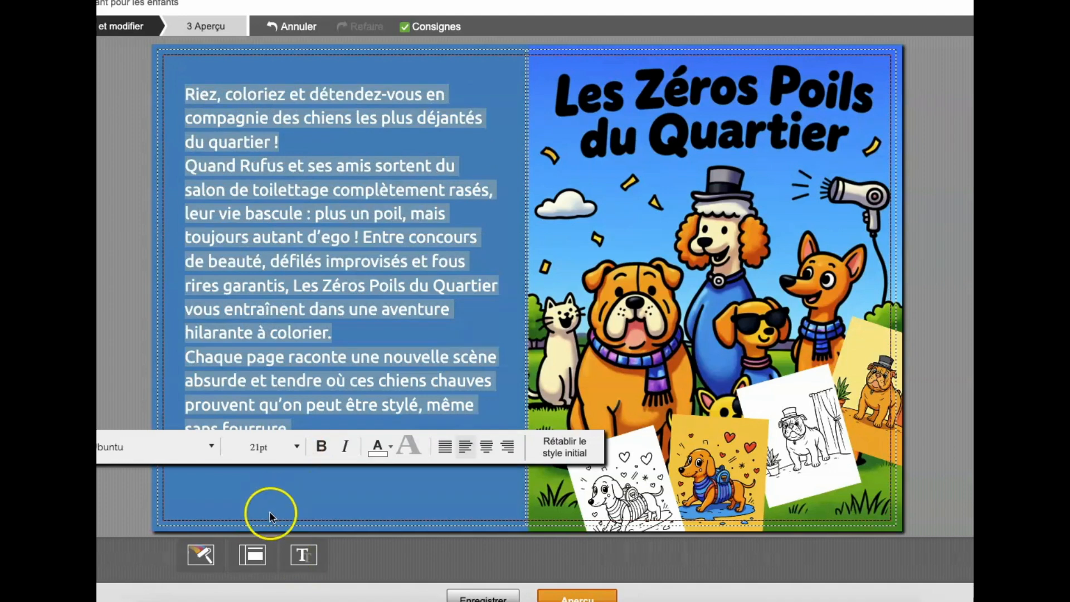
left_click(278, 441)
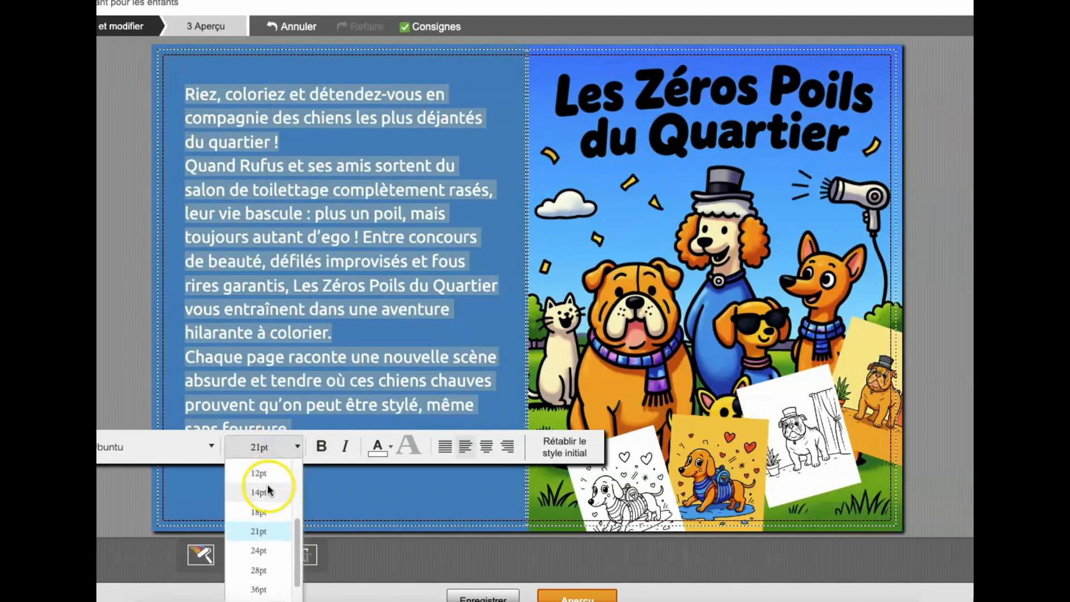
left_click(269, 475)
left_click(278, 446)
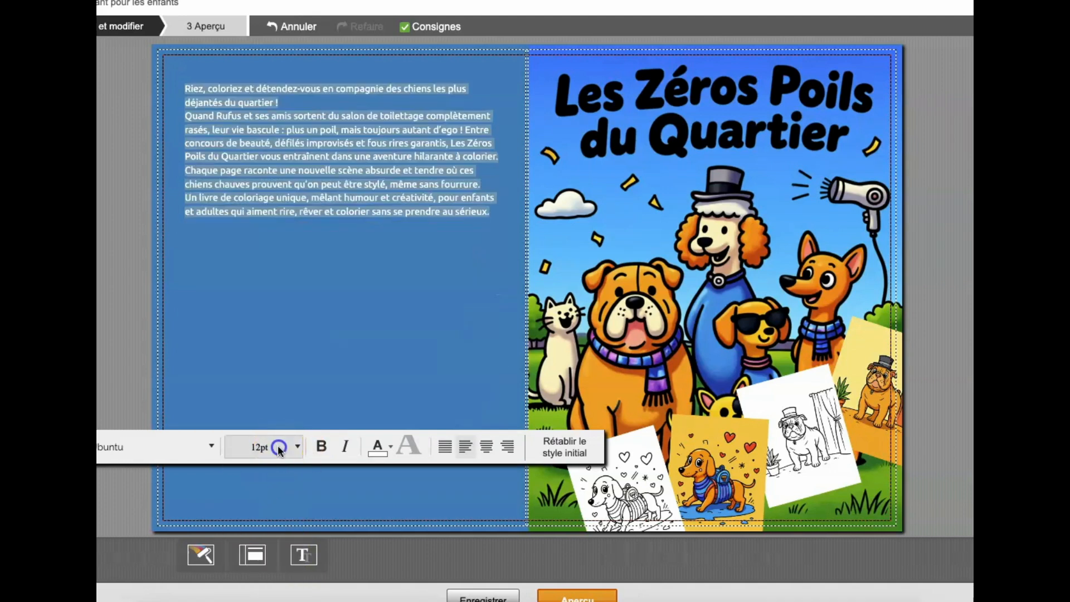
left_click(272, 493)
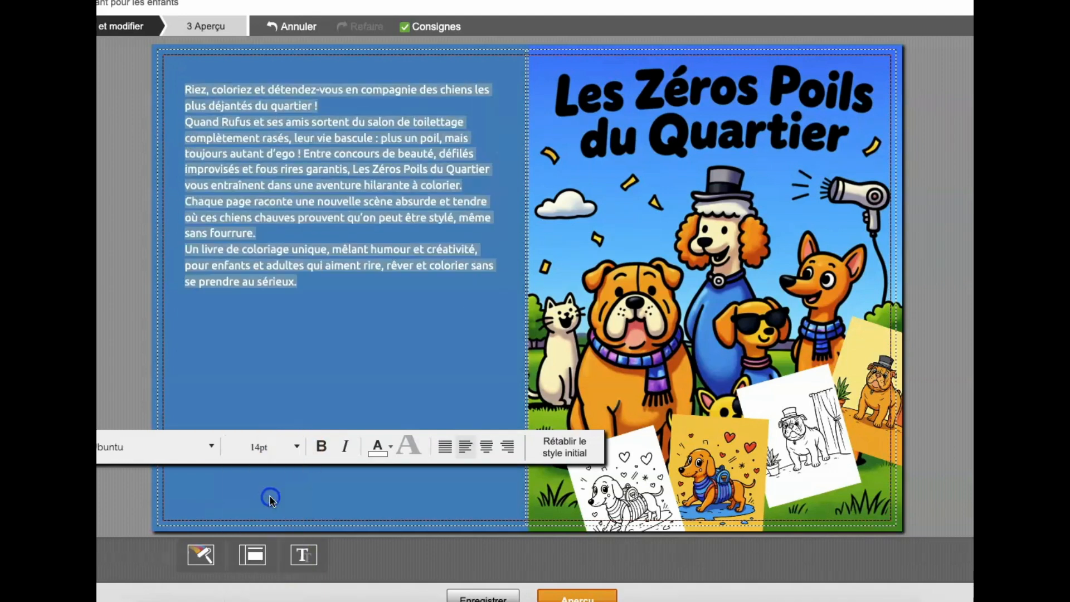
left_click(336, 362)
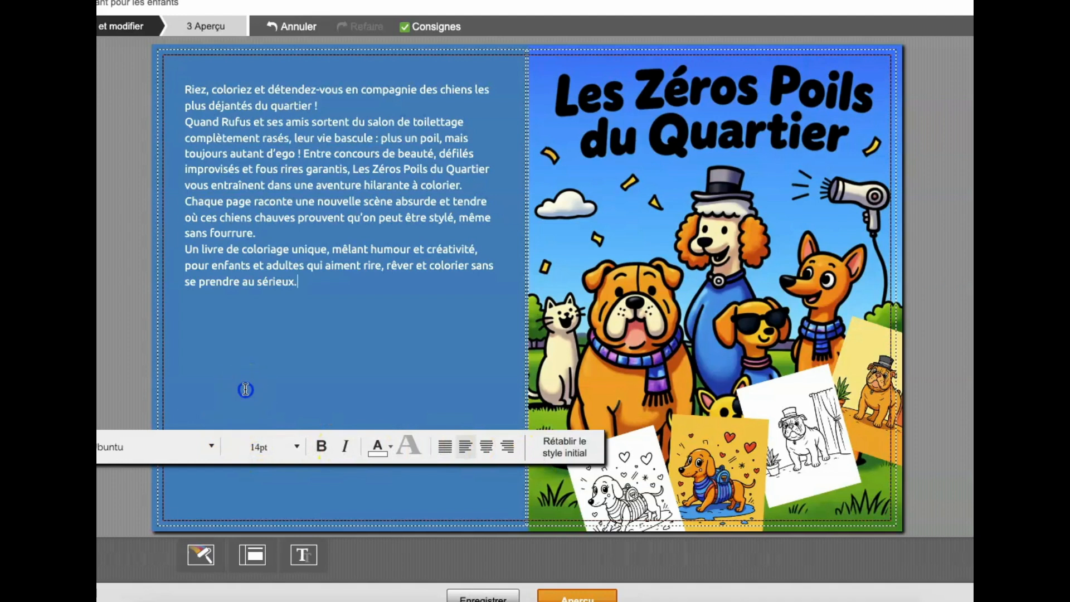
left_click(653, 469)
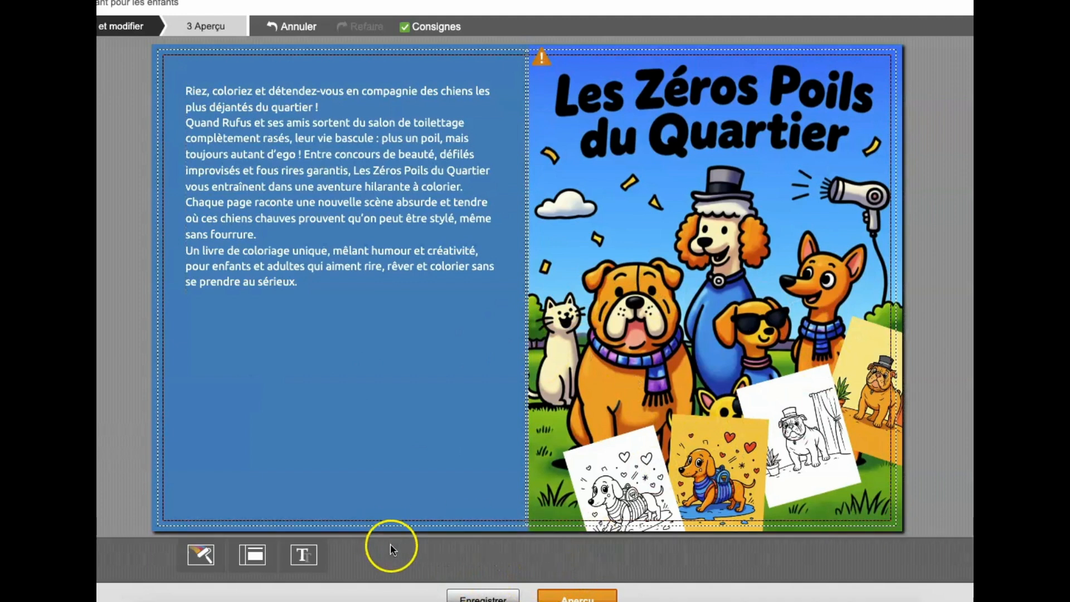
Step: Preview the full front and back cover, check its edges and layout, and save and submit it to the book
left_click(577, 596)
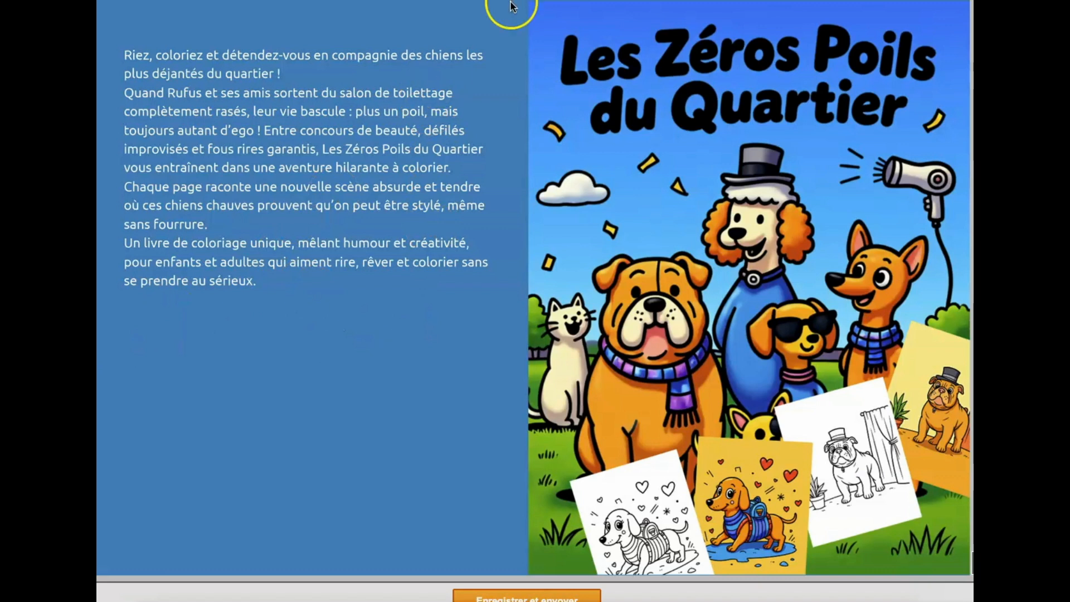
scroll(535, 287, "left", 1)
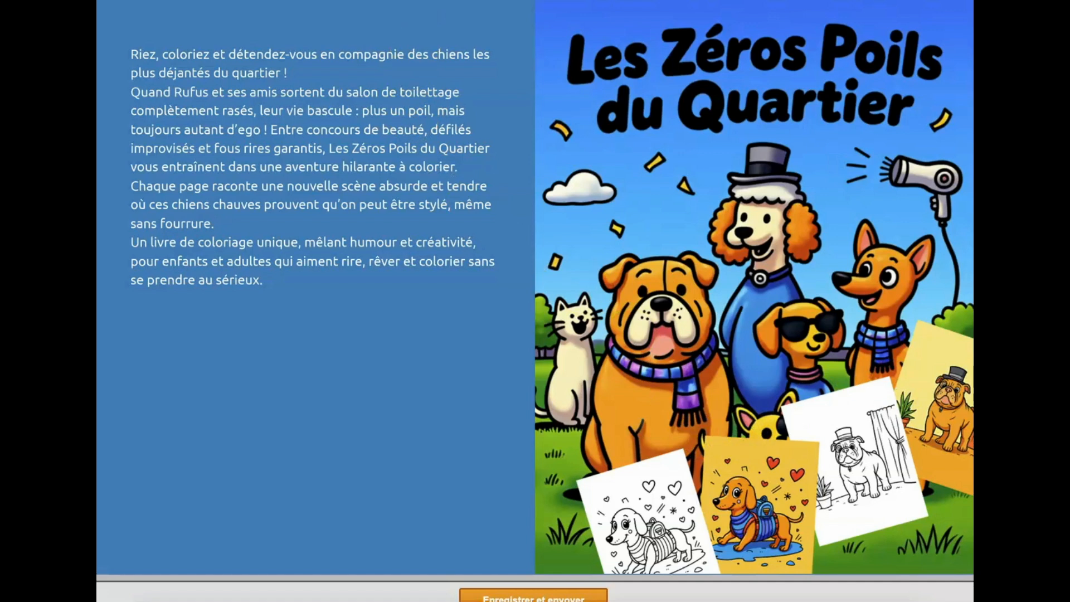
left_click_drag(99, 5, 973, 573)
scroll(535, 301, "down", 1)
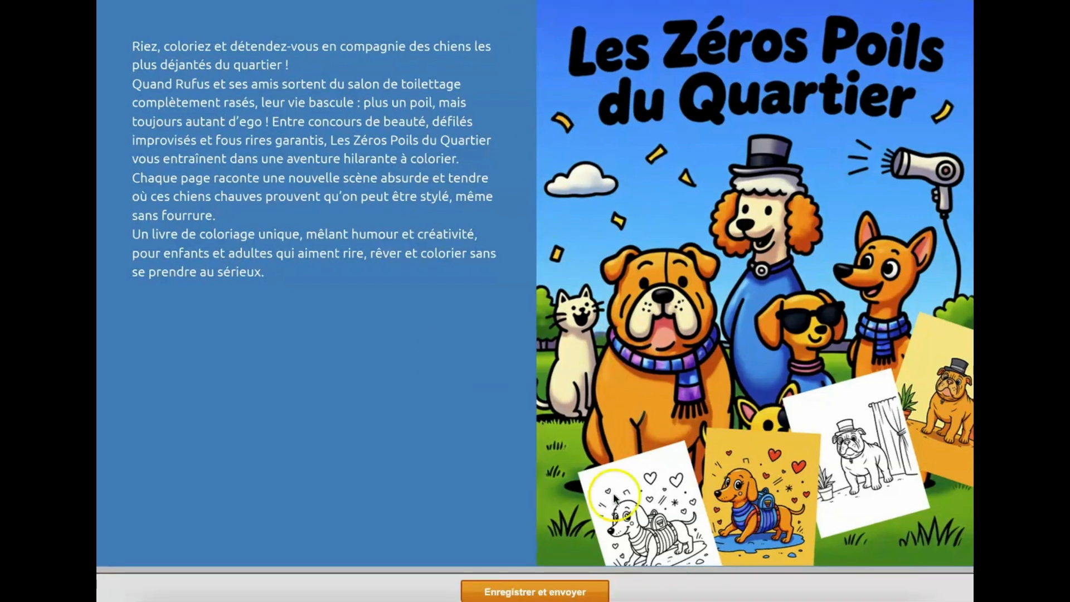
left_click(584, 595)
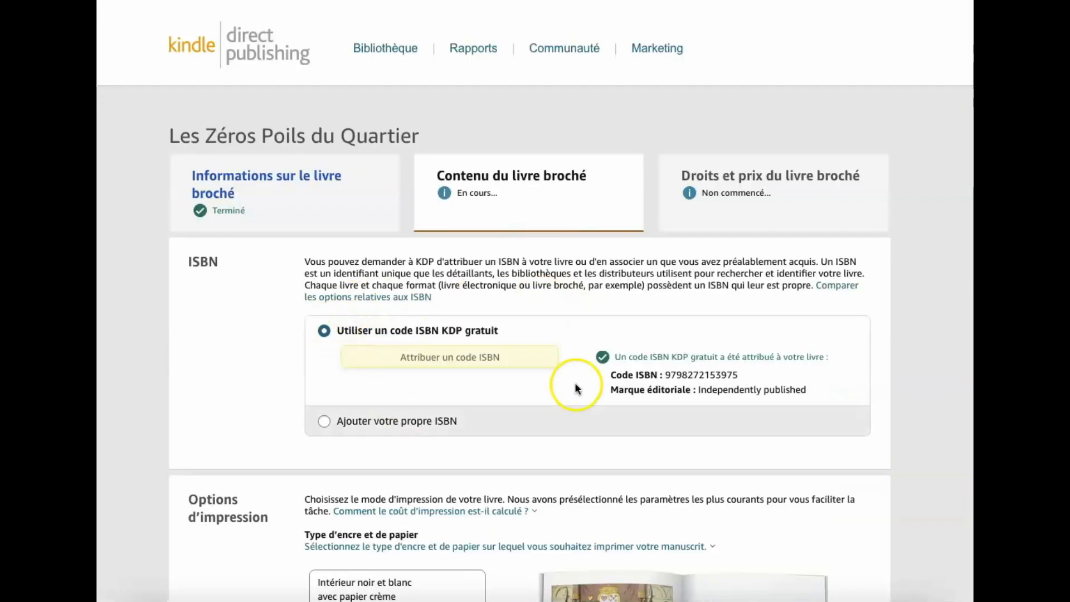
Step: Review the paperback content page from the ISBN down to the book preview section, including the explanation of AI-generated content
scroll(626, 332, "down", 3)
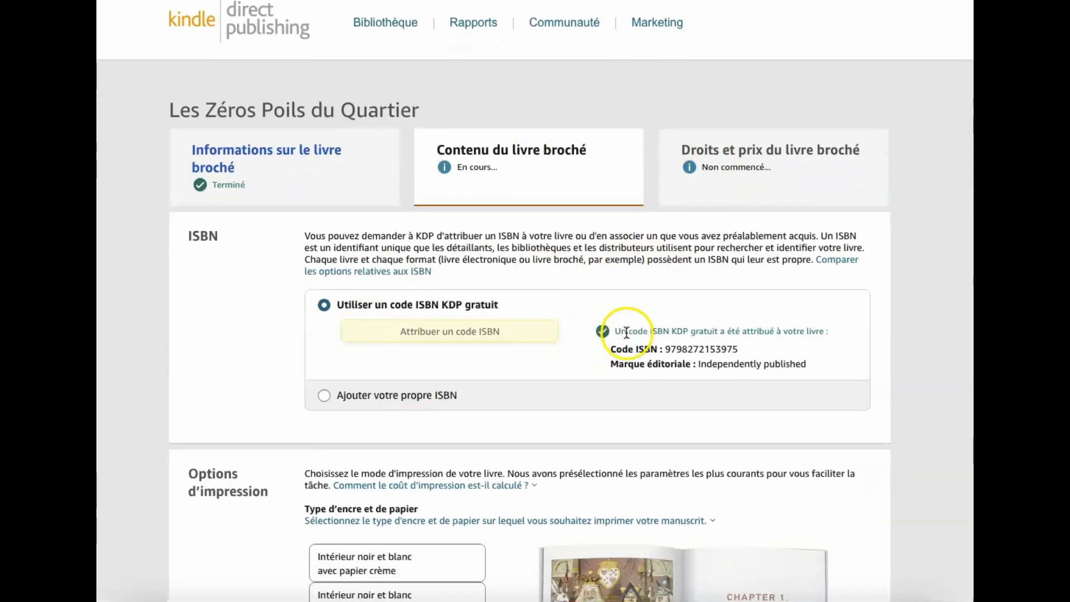
scroll(626, 332, "down", 12)
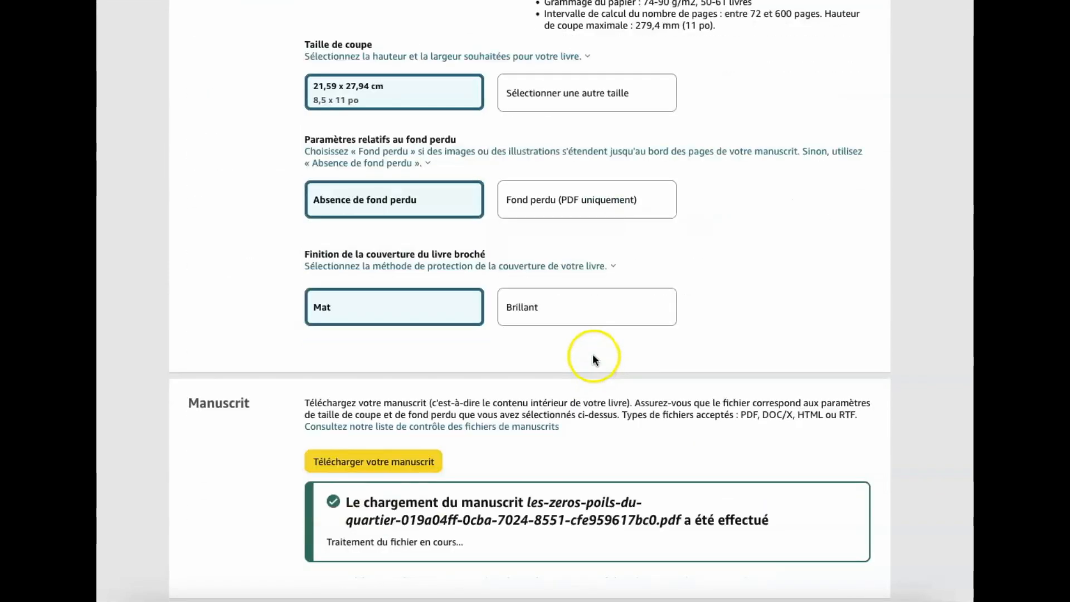
scroll(593, 357, "down", 9)
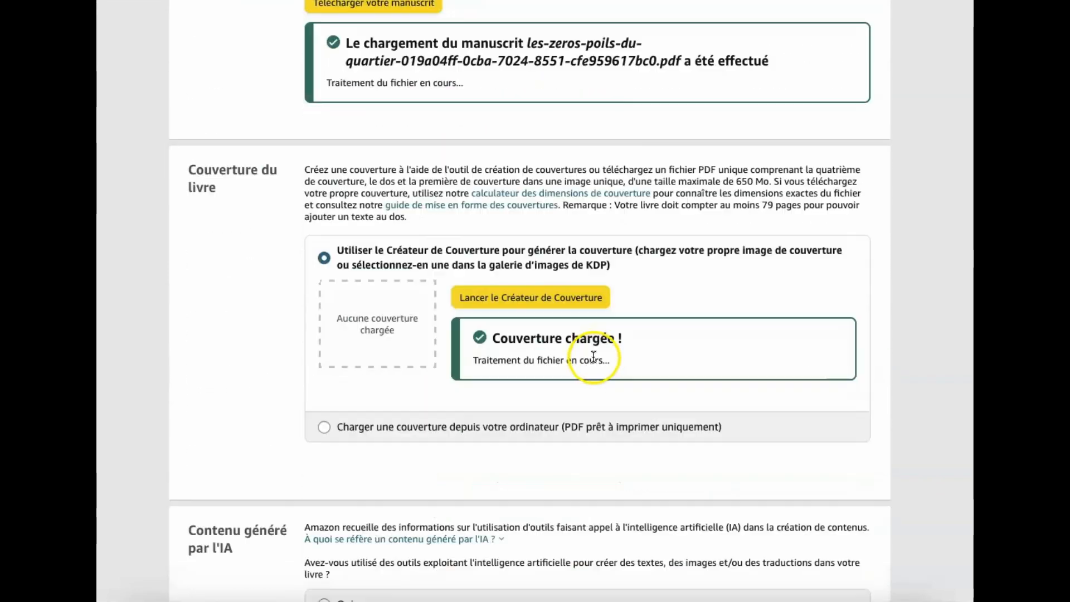
scroll(596, 352, "down", 5)
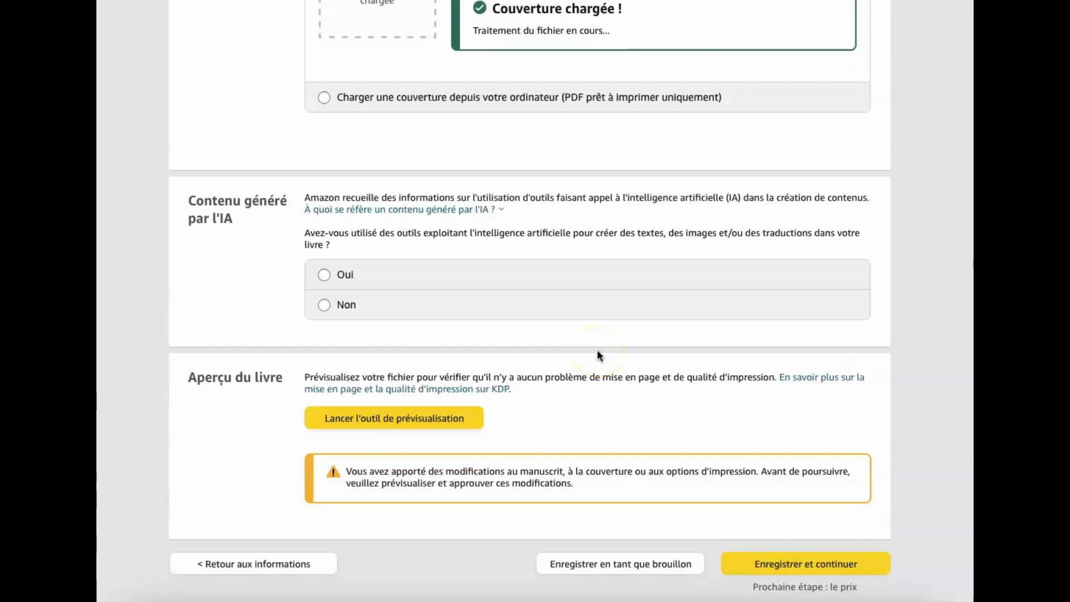
scroll(597, 350, "down", 3)
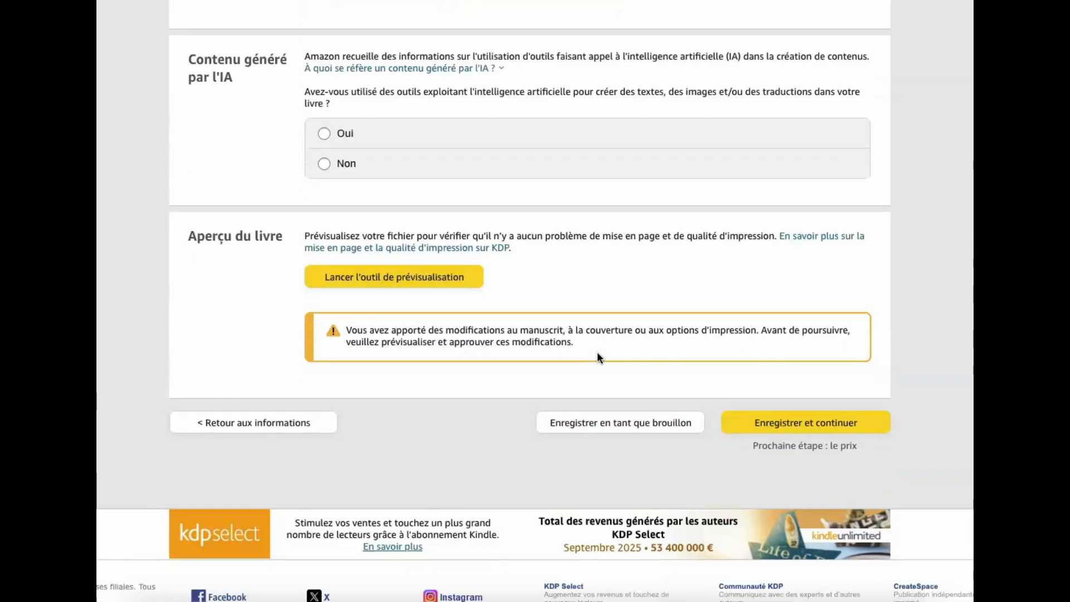
left_click(368, 68)
scroll(499, 106, "up", 4)
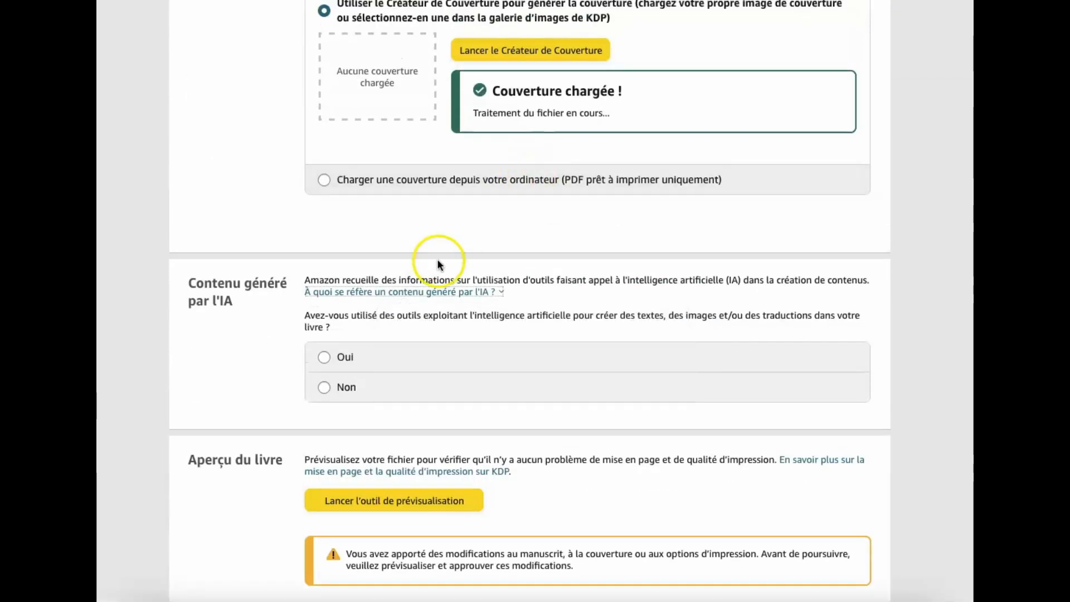
scroll(641, 148, "up", 2)
scroll(419, 237, "down", 2)
scroll(419, 239, "down", 1)
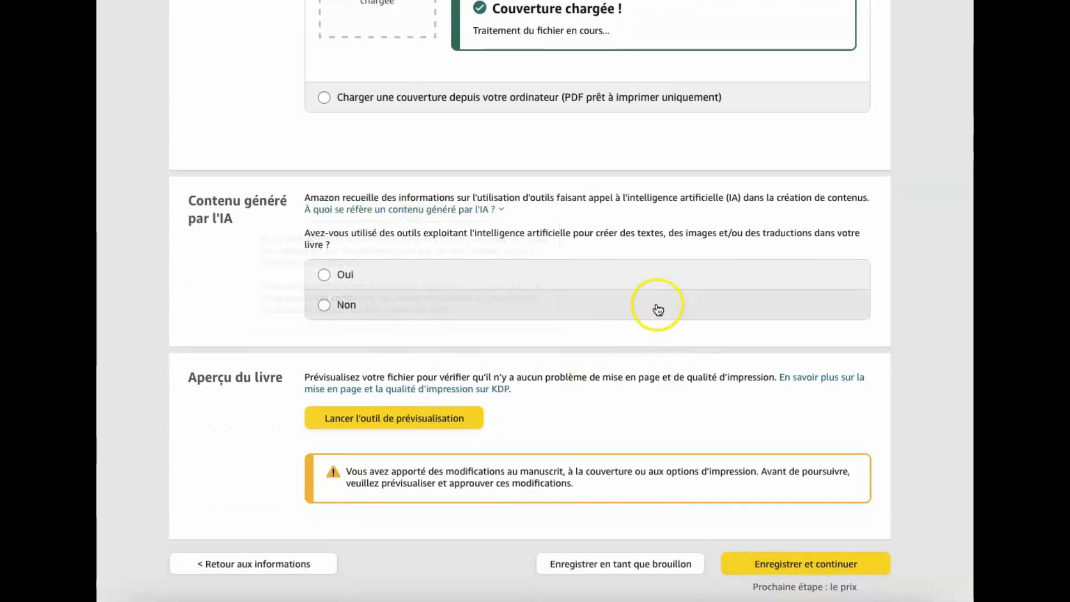
Step: Declare AI use as "Oui" and set Textes to the whole work with no or minimal modification, naming chatgpt as the tool
left_click(322, 276)
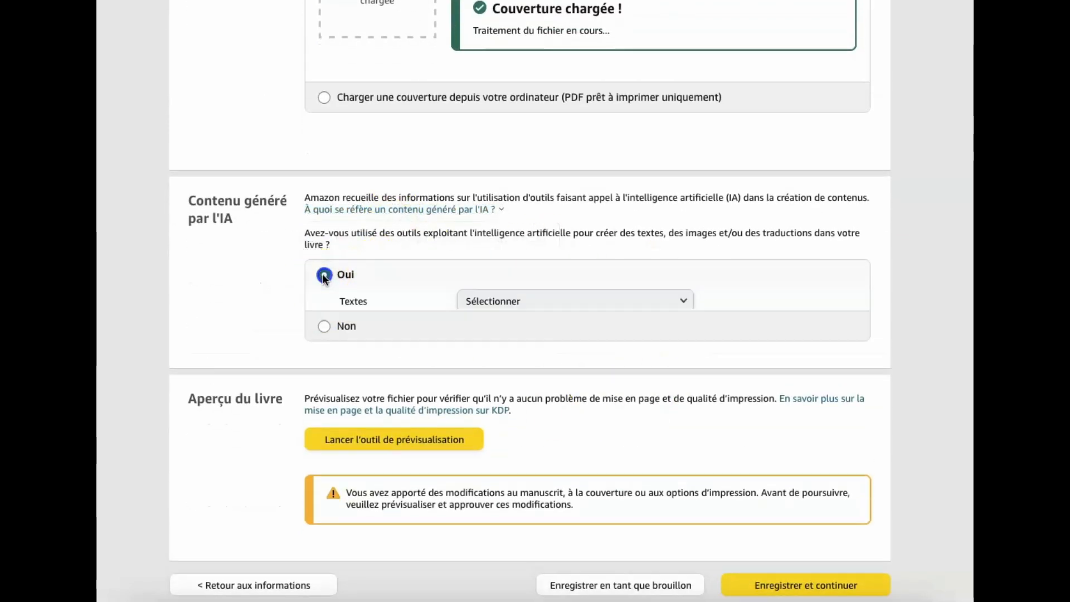
scroll(753, 270, "down", 1)
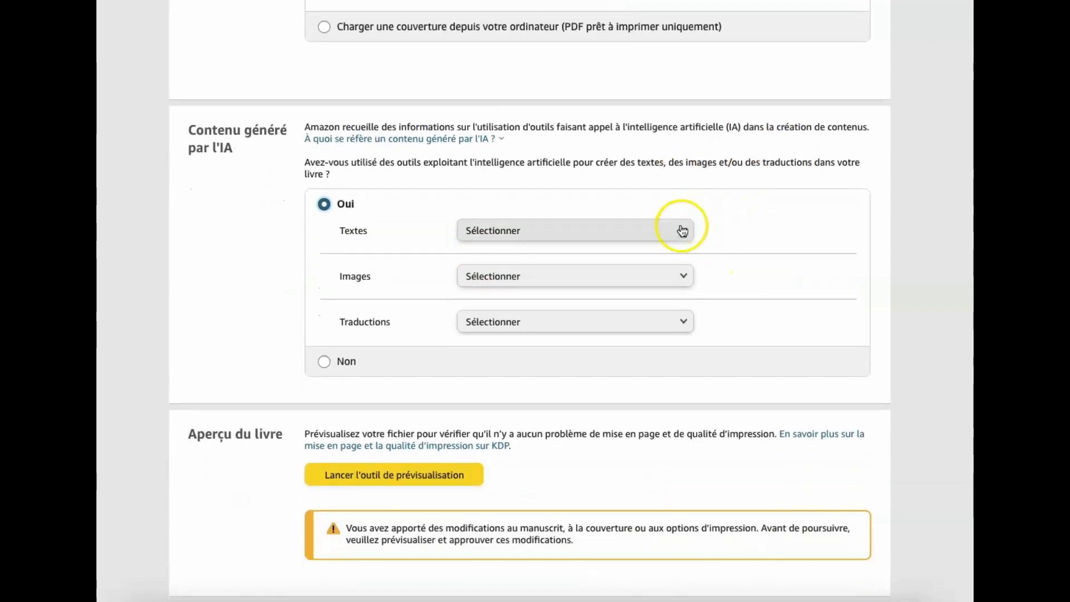
left_click(685, 230)
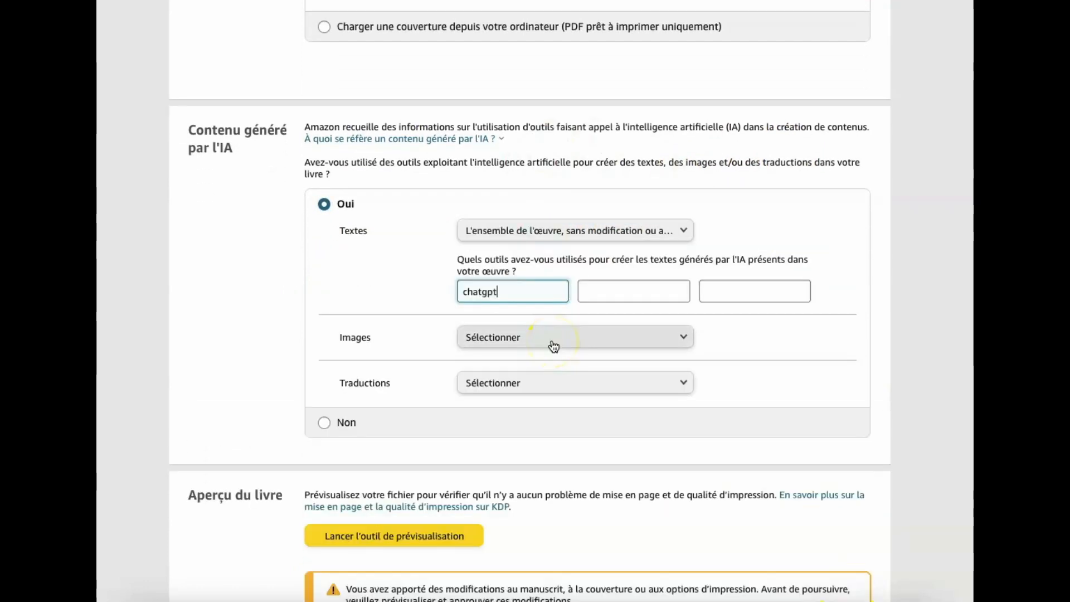
Step: Declare the images as "De nombreuses images générées par l'IA, avec peu ou pas de retouches" and name artistly as the tool
left_click(672, 337)
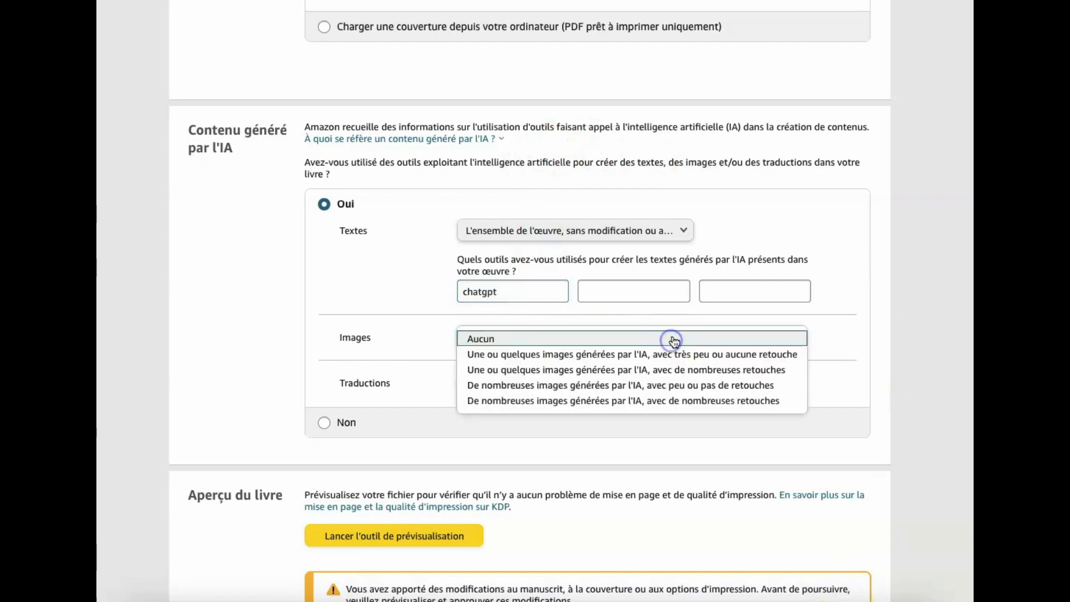
left_click(548, 385)
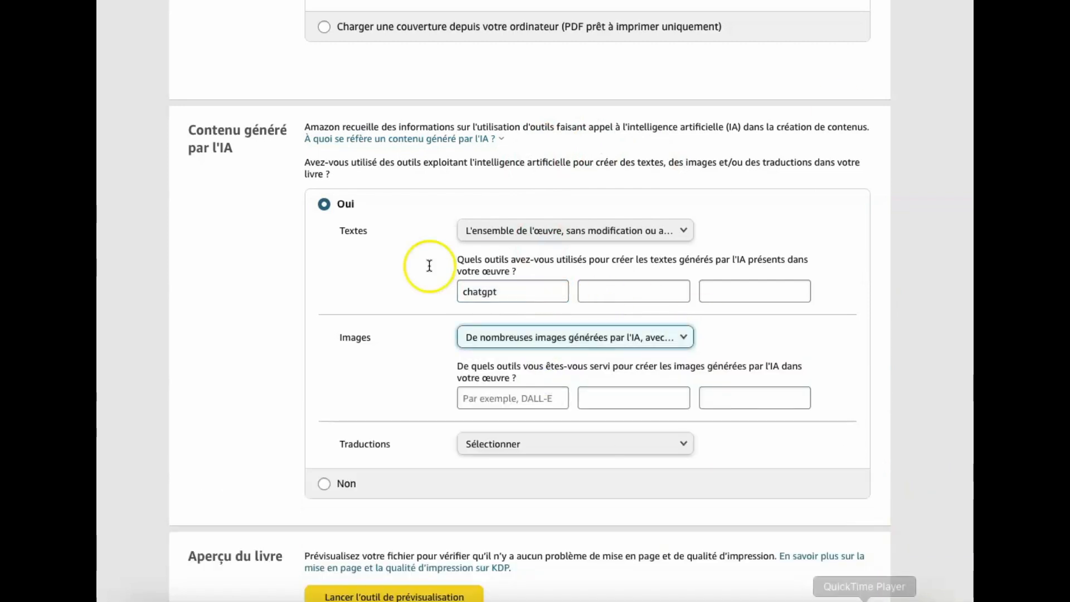
left_click(529, 399)
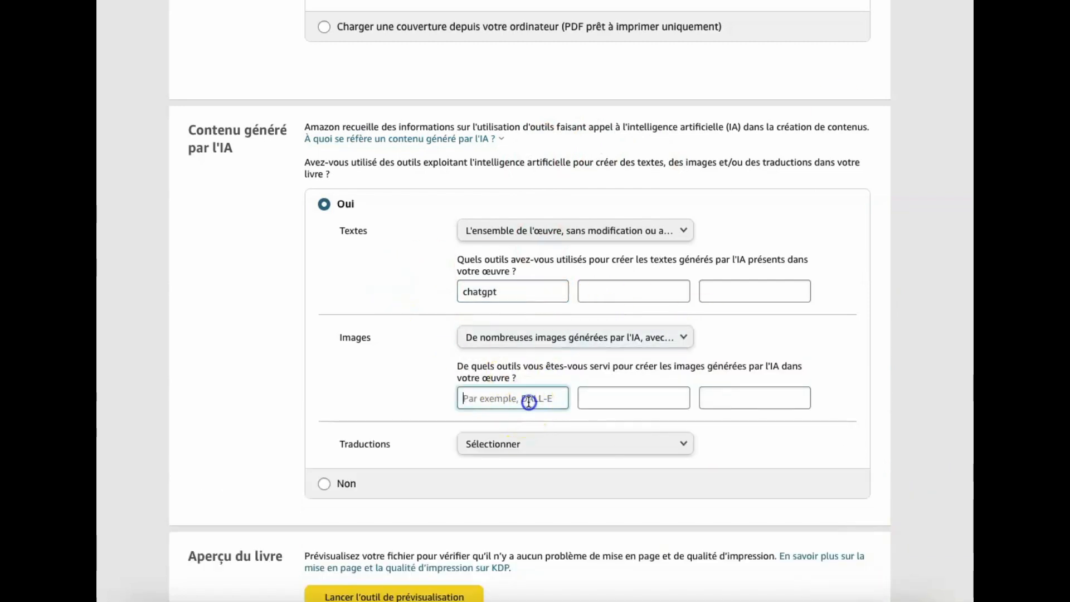
type("artistly")
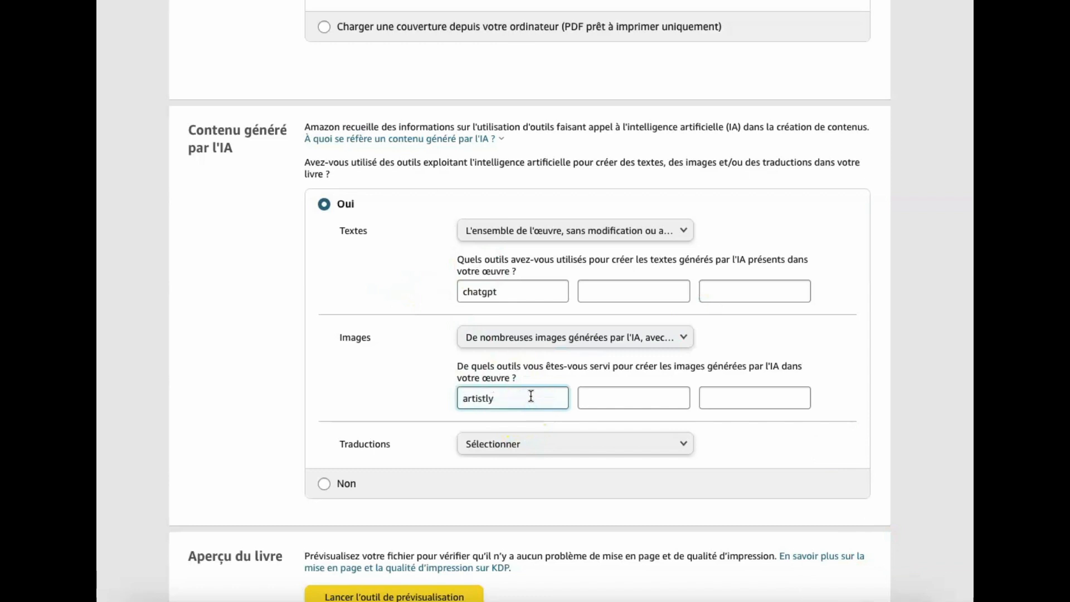
Step: Declare the translations as "L'ensemble de l'œuvre, sans modification ou avec un minimum de modifications" and name artistly as the tool
left_click(664, 445)
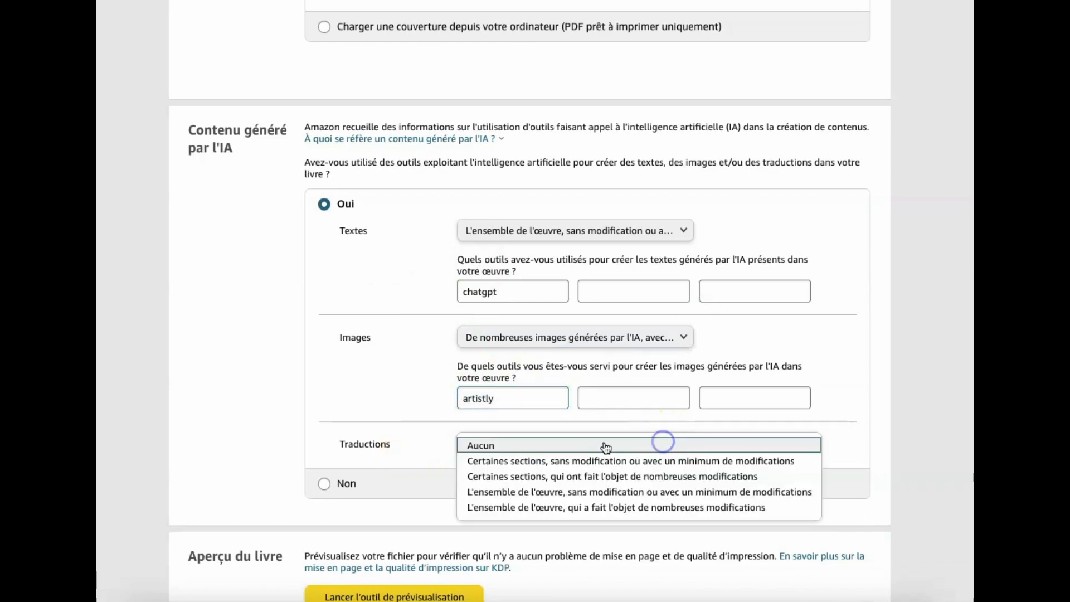
left_click(535, 491)
left_click(534, 507)
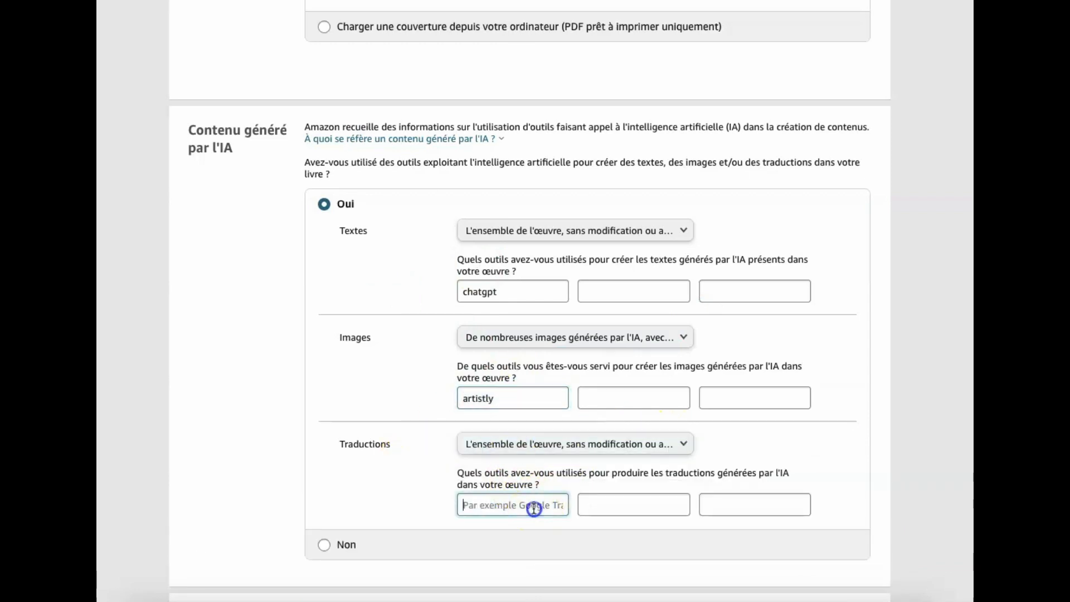
type("artistly")
scroll(780, 457, "down", 1)
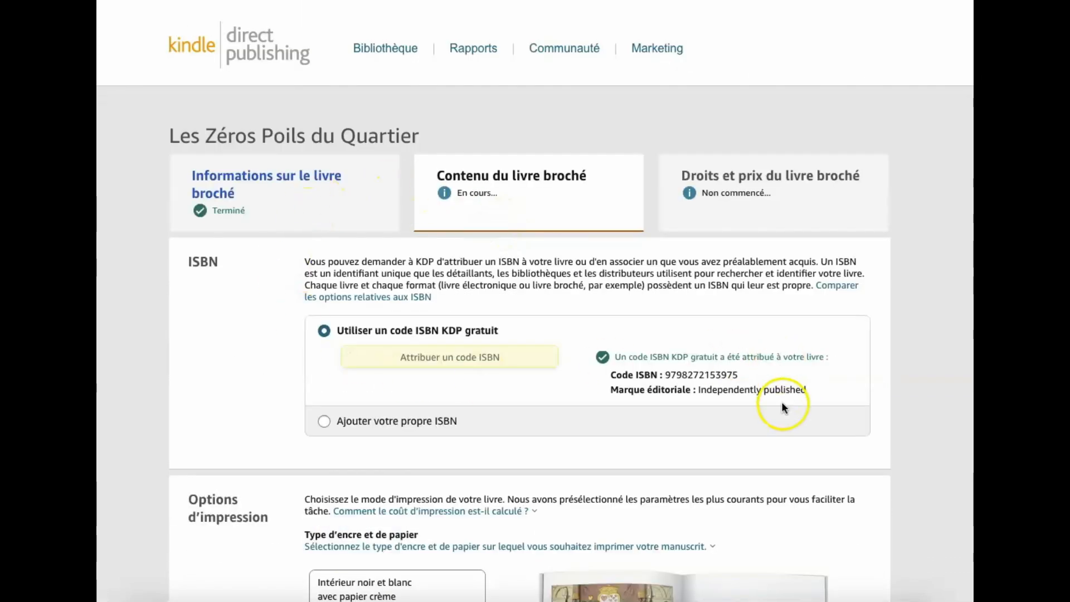
Step: Change the ink and paper type to "Intérieur couleur premium avec papier blanc" in the print options
scroll(752, 390, "down", 3)
scroll(697, 368, "down", 12)
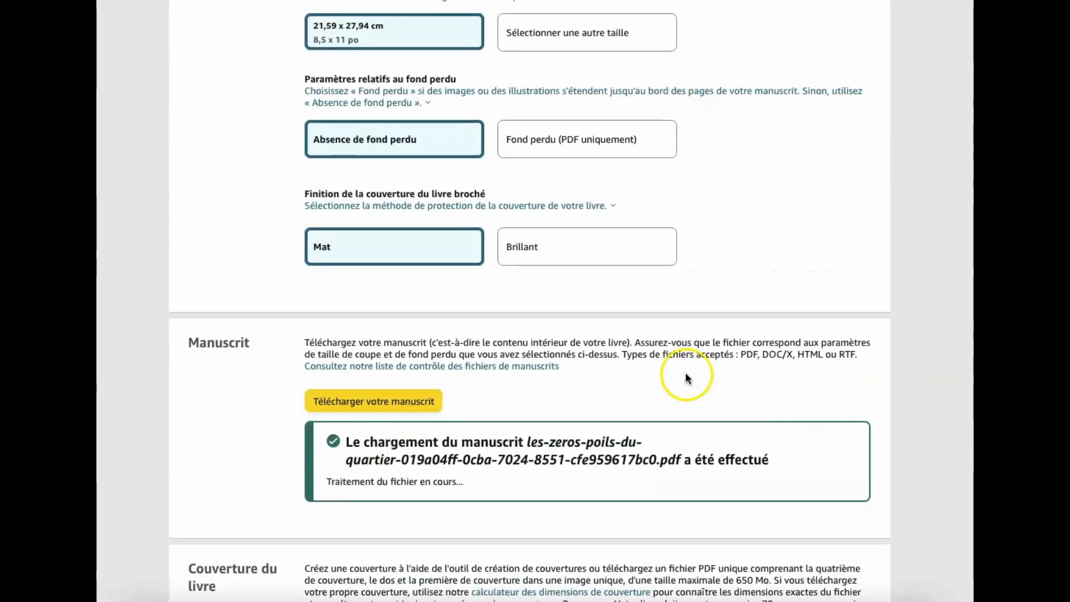
scroll(686, 375, "up", 5)
scroll(685, 363, "up", 1)
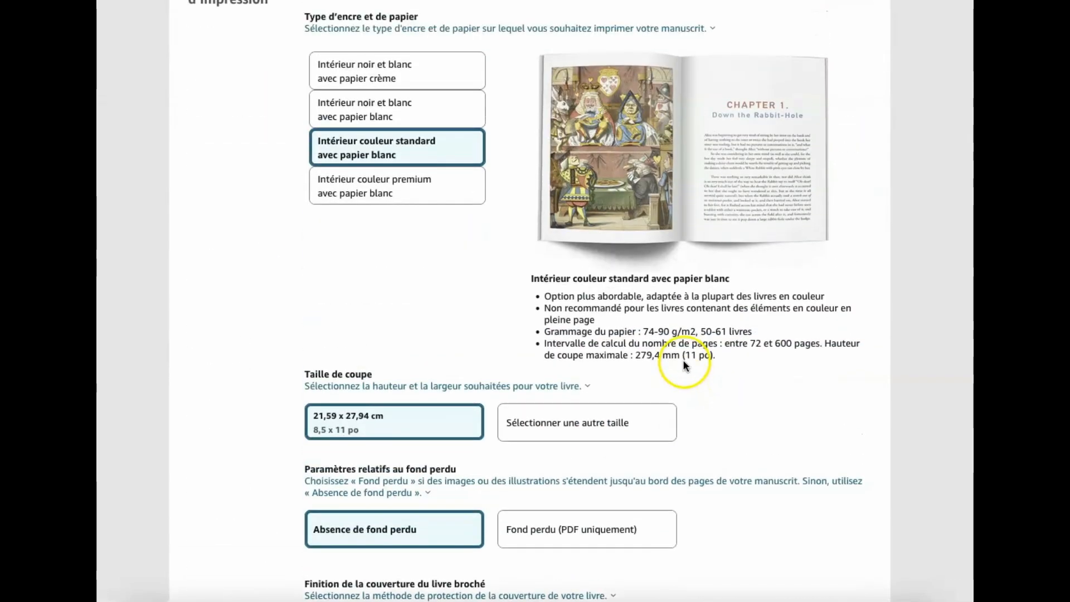
left_click(373, 193)
scroll(509, 310, "down", 3)
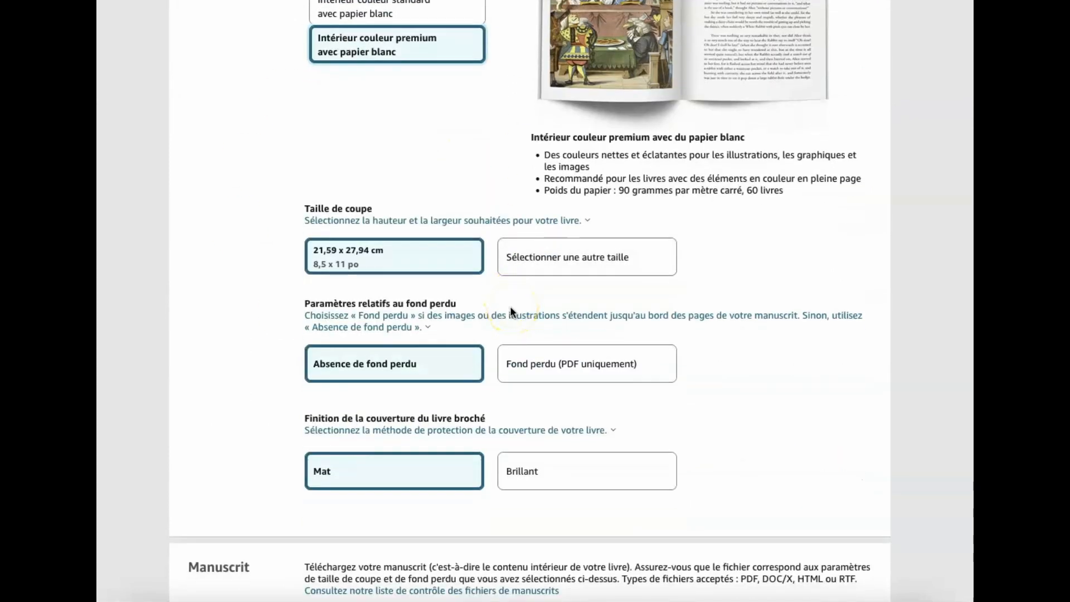
Step: Confirm that the AI-content answers are accurate for the new manuscript and cover, and launch the book previewer
scroll(334, 358, "down", 1)
left_click(366, 384)
scroll(508, 372, "down", 10)
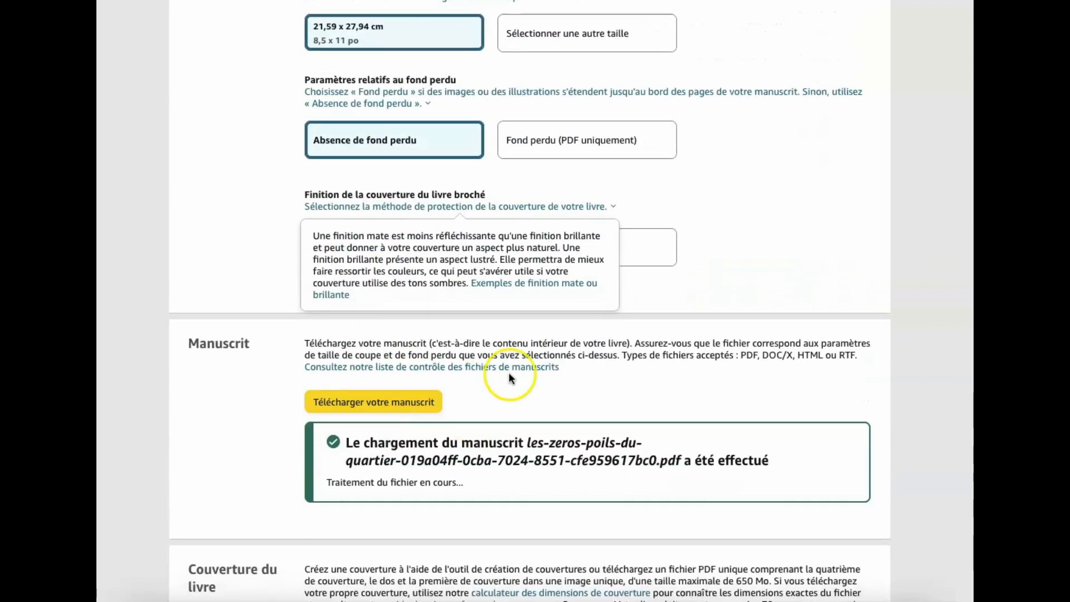
scroll(512, 327, "down", 13)
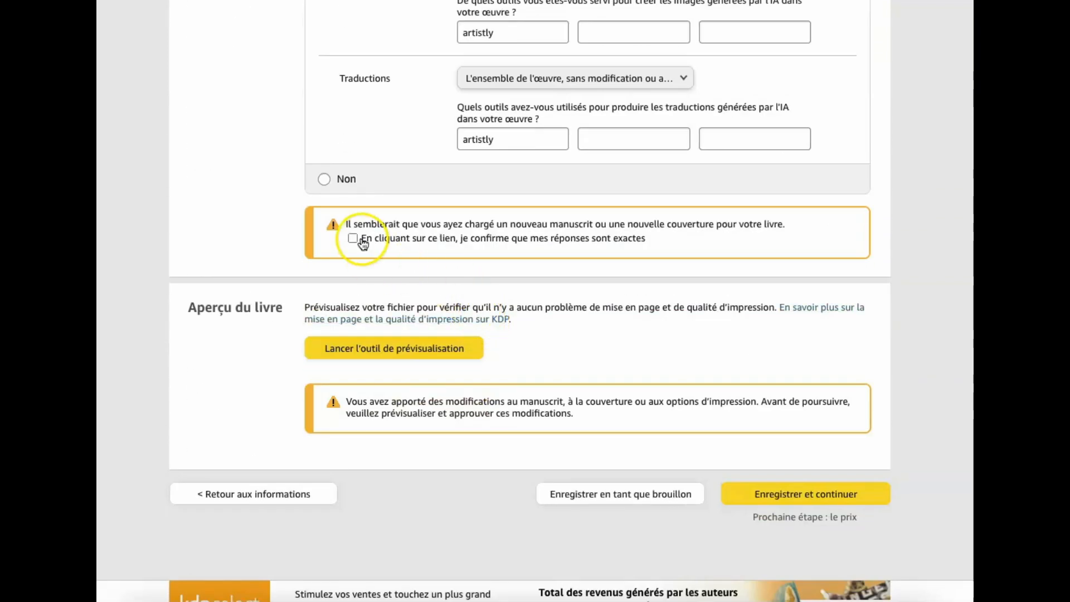
left_click(353, 239)
left_click(411, 351)
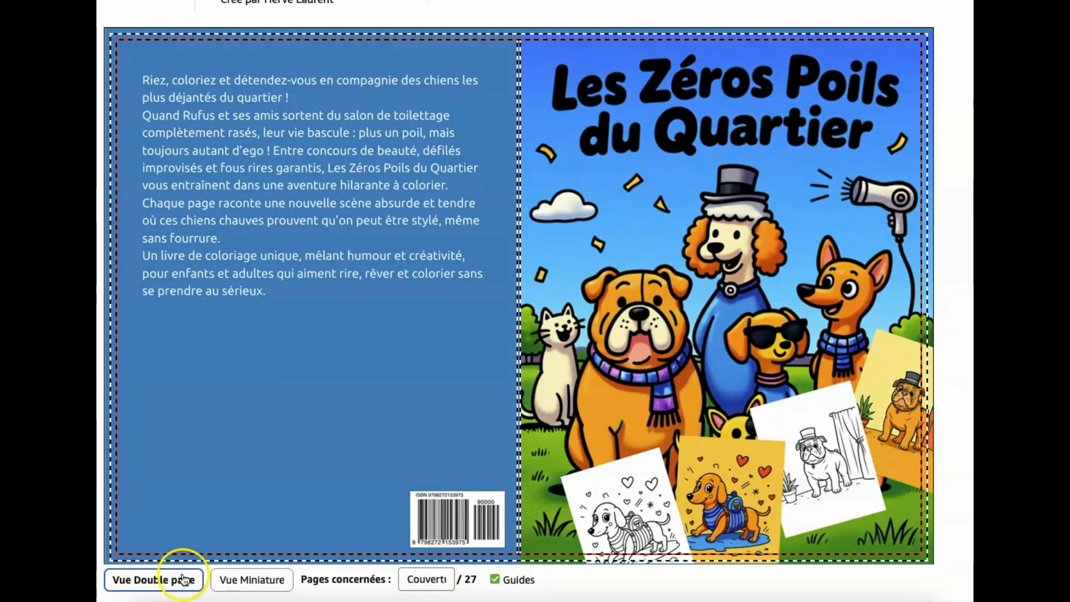
Step: Check the cover and inside pages in thumbnail and double-page views, and approve the print preview
mouse_move(477, 388)
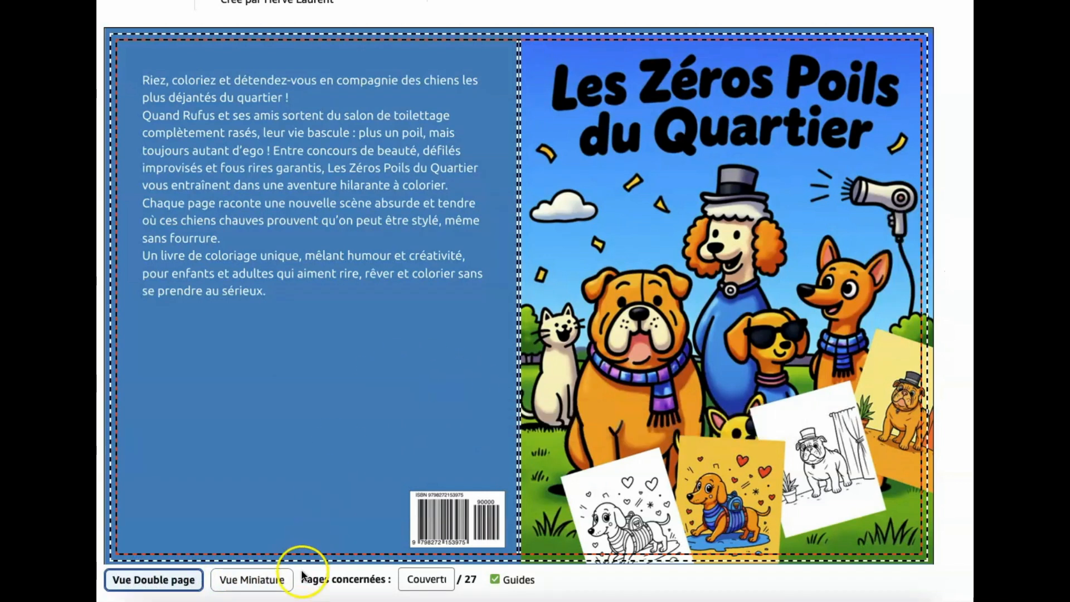
left_click(279, 584)
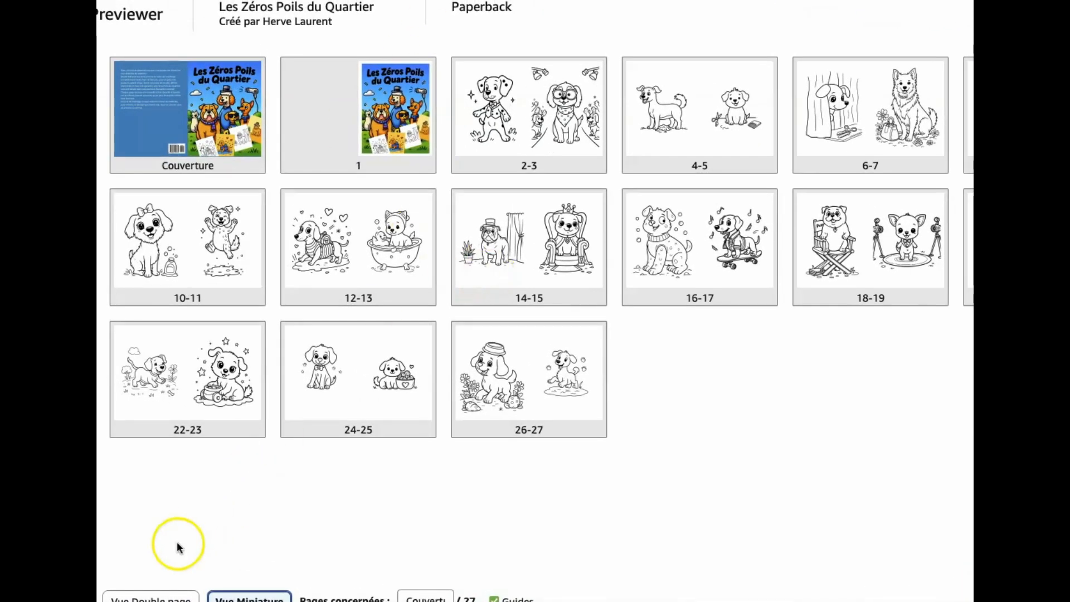
left_click(154, 596)
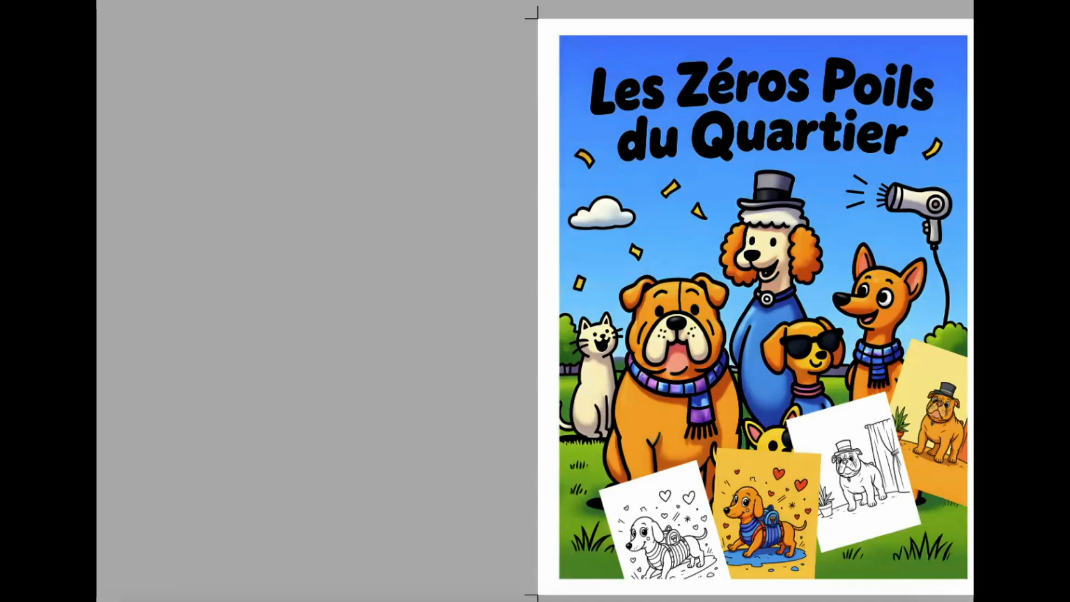
left_click(635, 184)
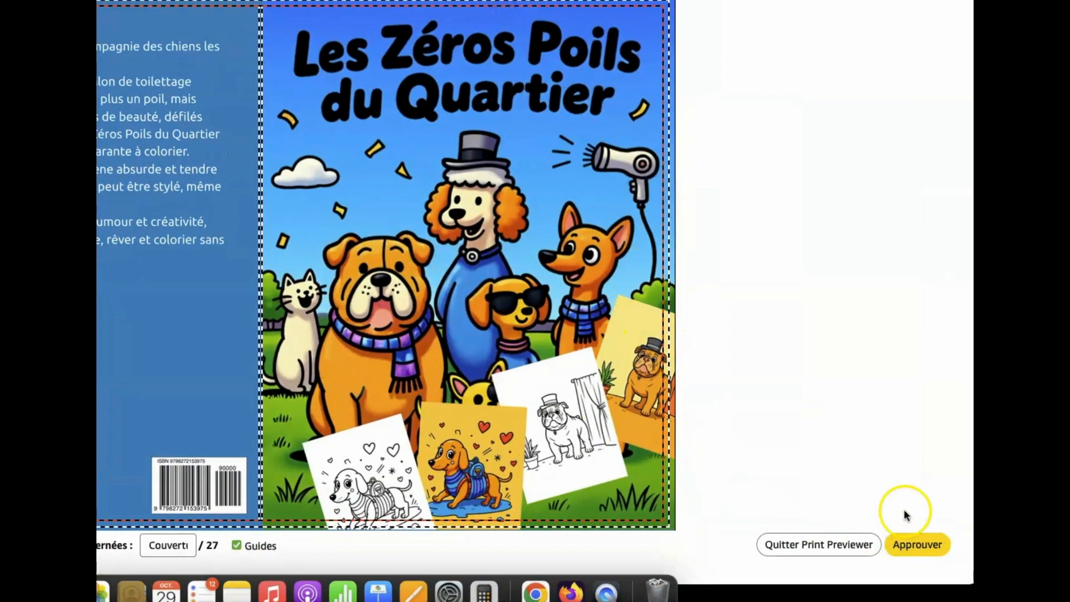
left_click(917, 545)
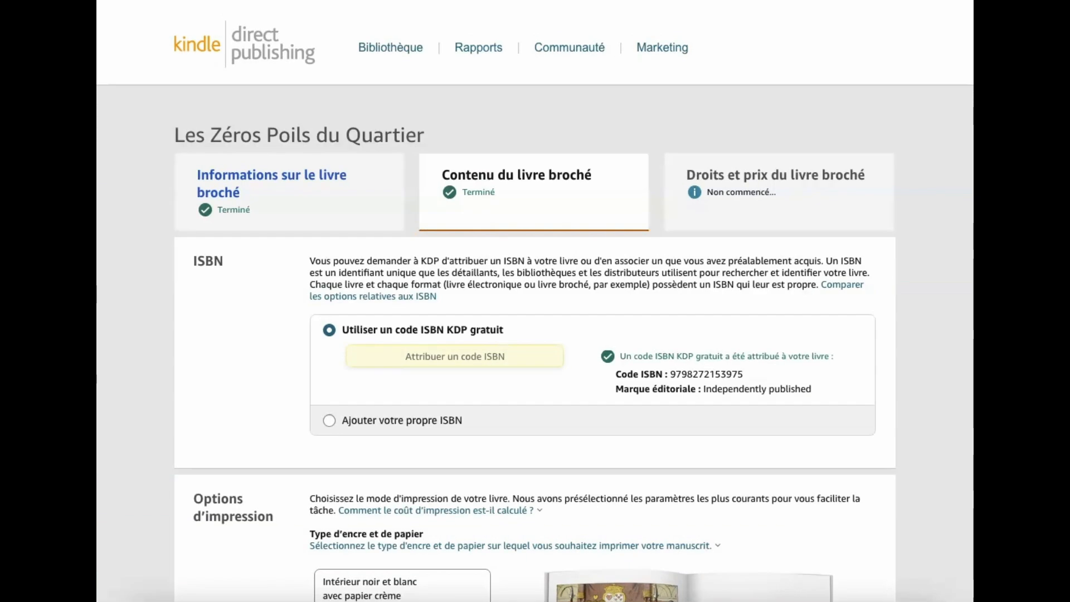
Step: Review the paperback content page down to its print summary, and save it to continue to pricing
scroll(820, 286, "down", 10)
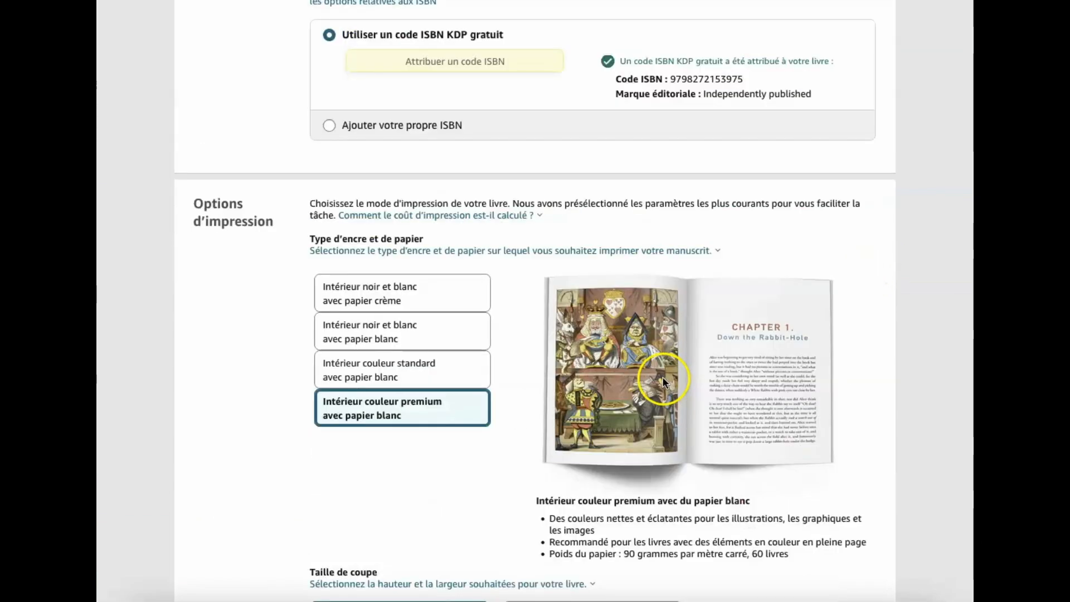
scroll(424, 329, "down", 15)
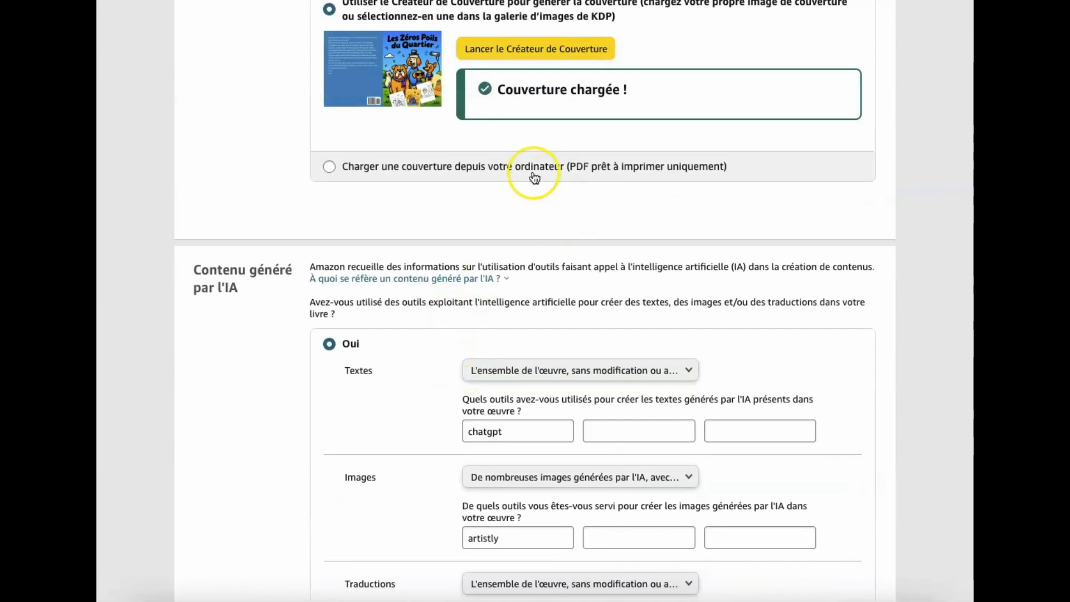
scroll(534, 178, "down", 1)
scroll(520, 201, "up", 5)
scroll(513, 191, "down", 8)
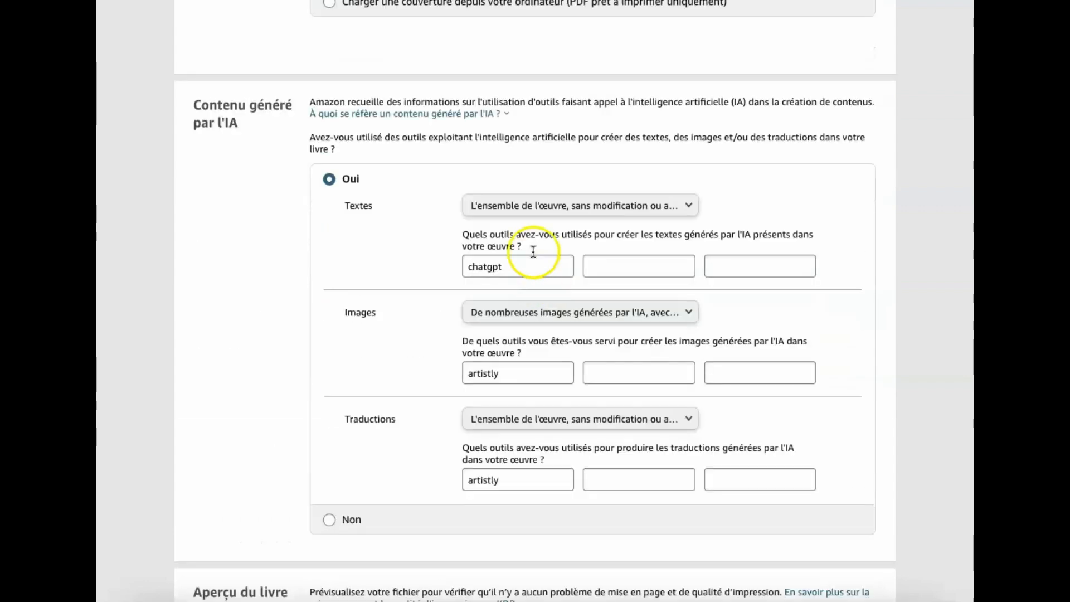
scroll(552, 265, "down", 7)
scroll(613, 313, "down", 5)
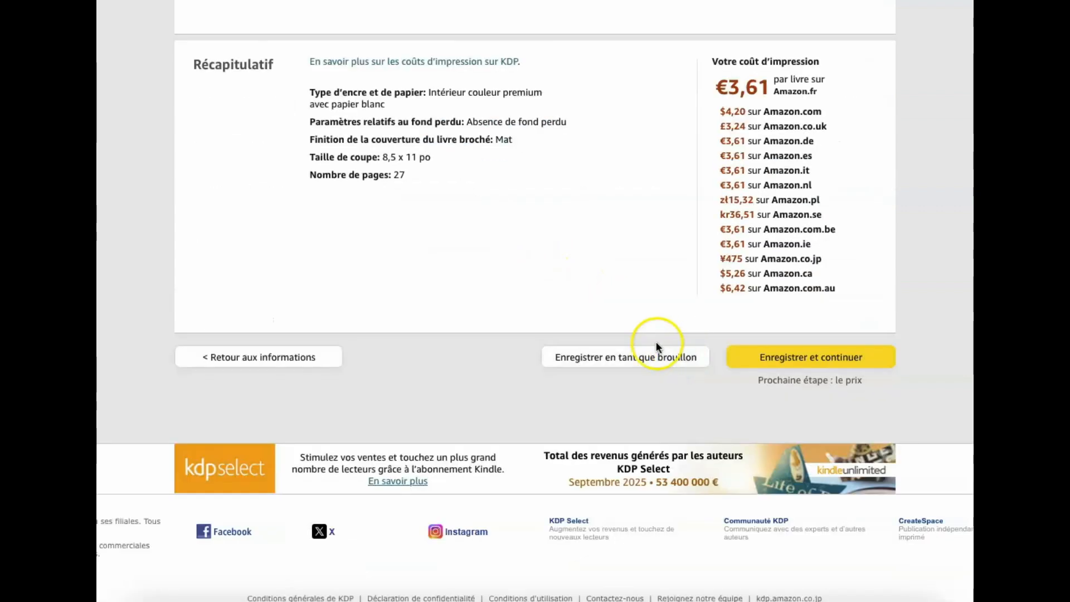
left_click(805, 354)
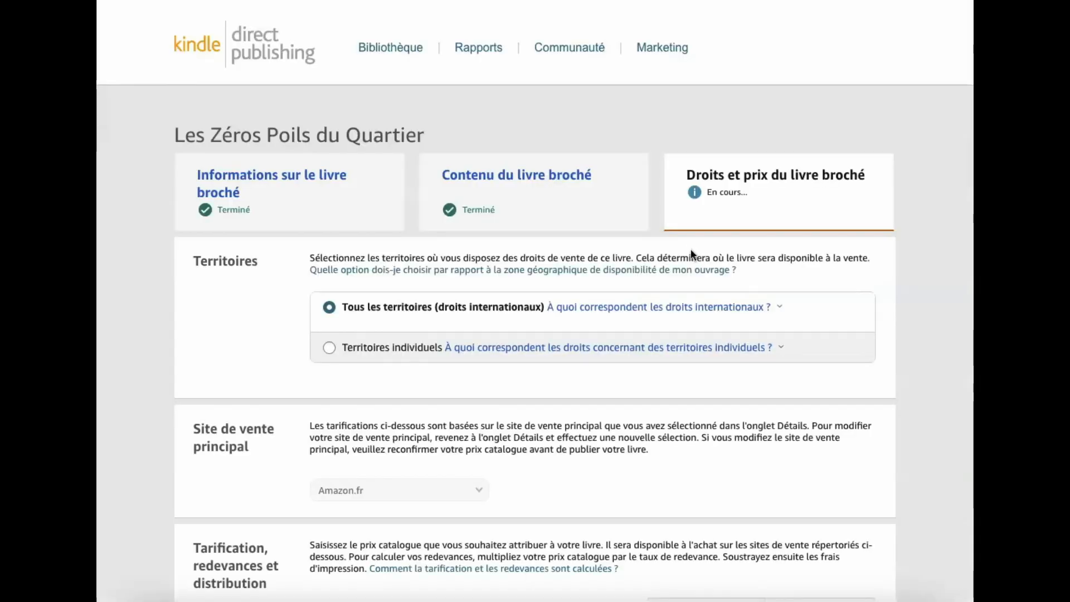
Step: Set the Amazon.fr list price to 8,00 EUR as the reference for the other marketplaces
scroll(487, 231, "down", 5)
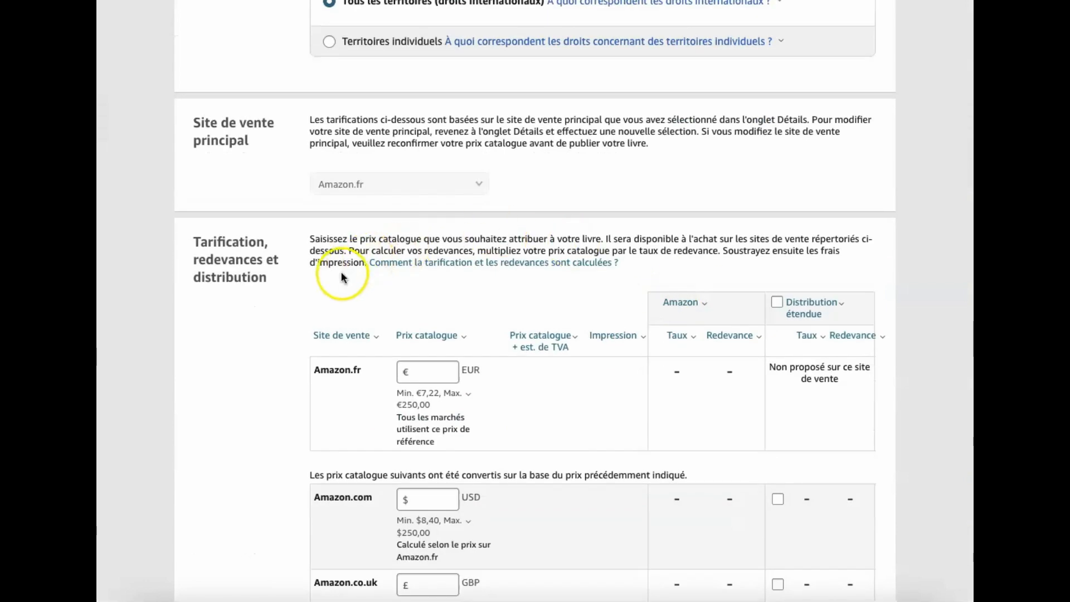
scroll(441, 296, "down", 2)
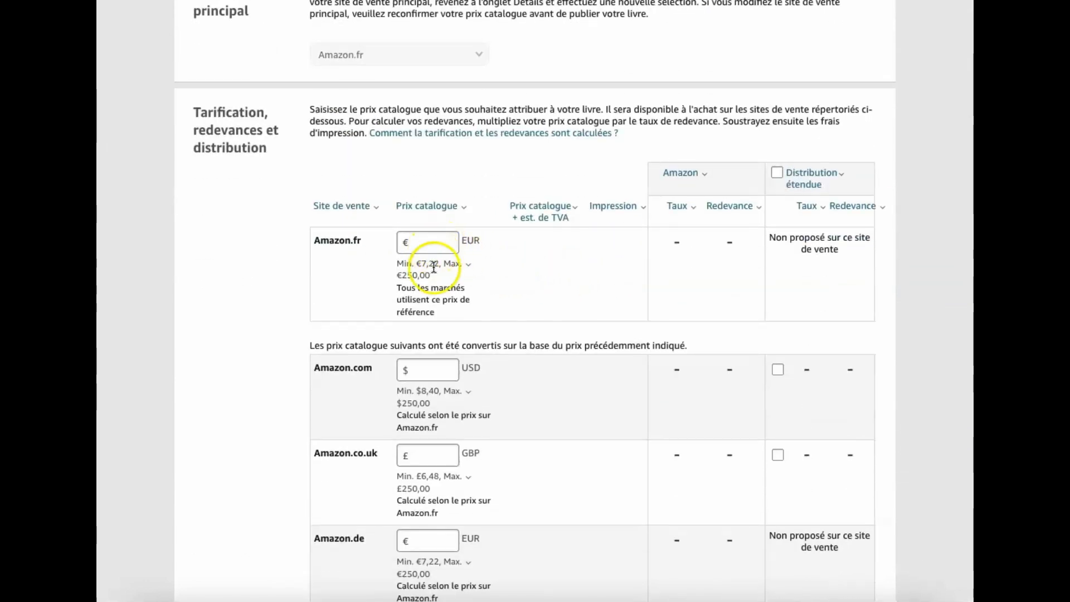
left_click_drag(421, 265, 440, 266)
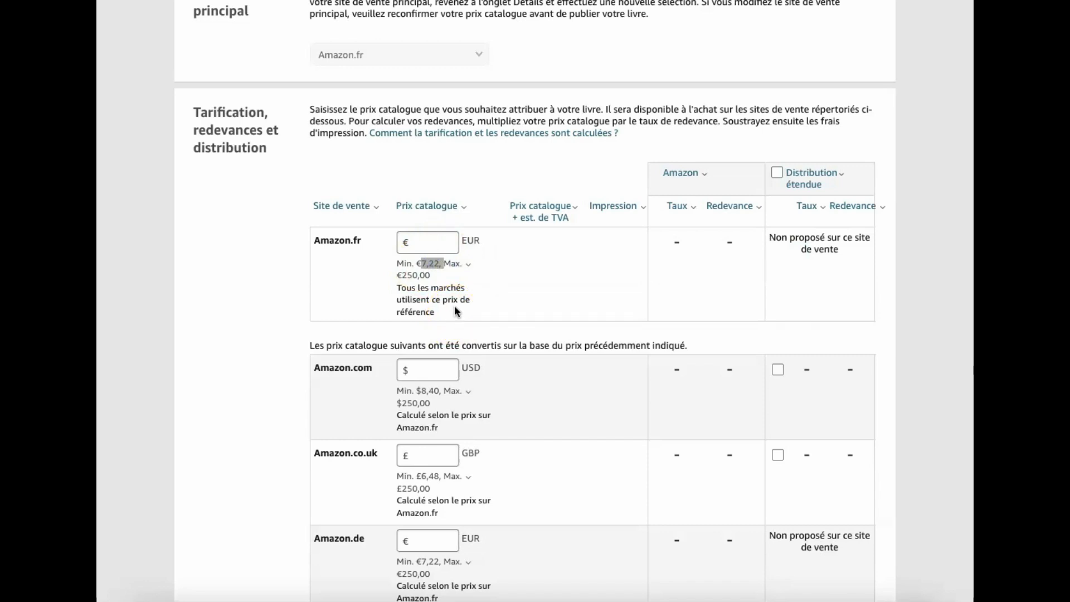
left_click(428, 242)
left_click(932, 318)
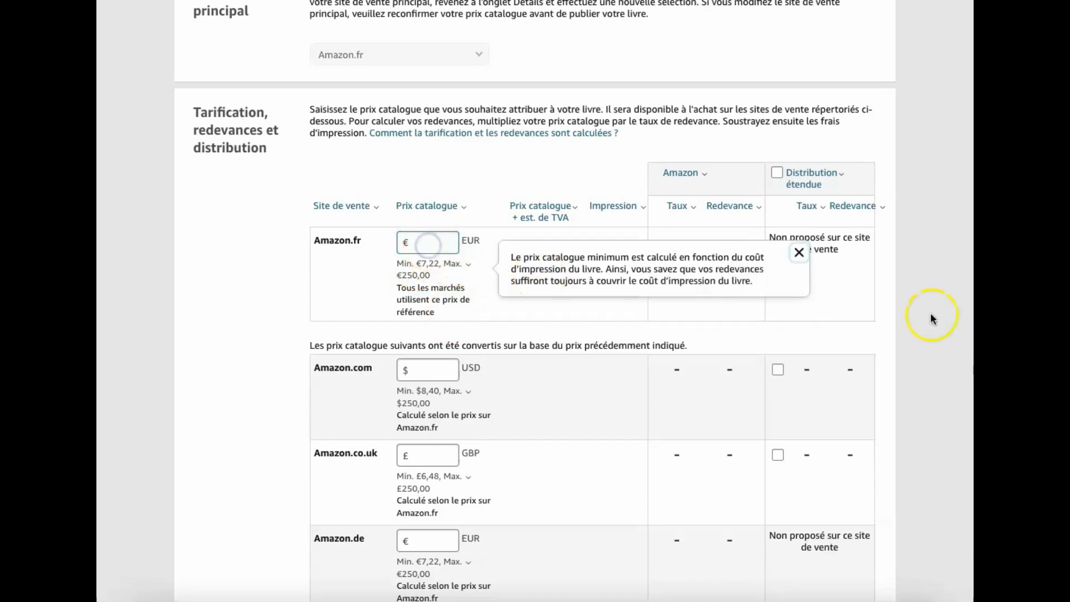
left_click(417, 244)
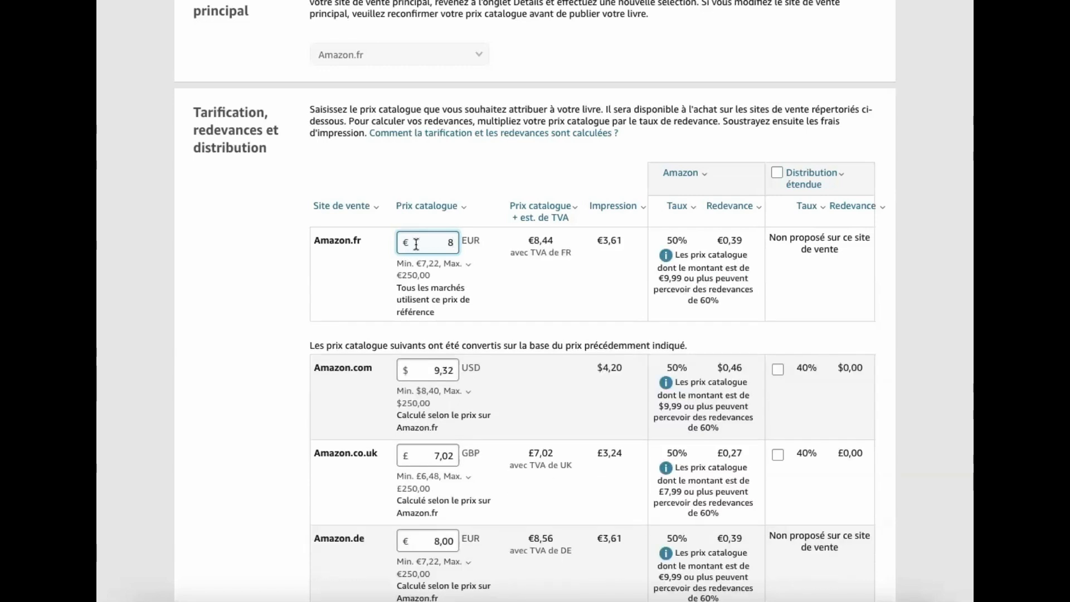
left_click(501, 292)
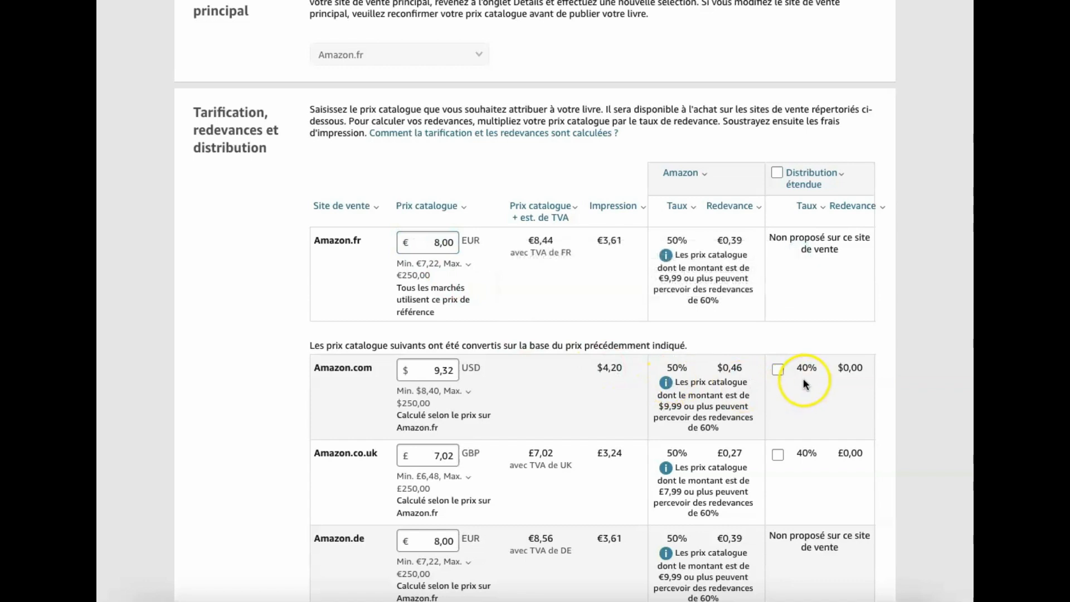
Step: Publish the paperback from the end of the rights and pricing page
scroll(711, 399, "down", 1)
scroll(711, 399, "down", 20)
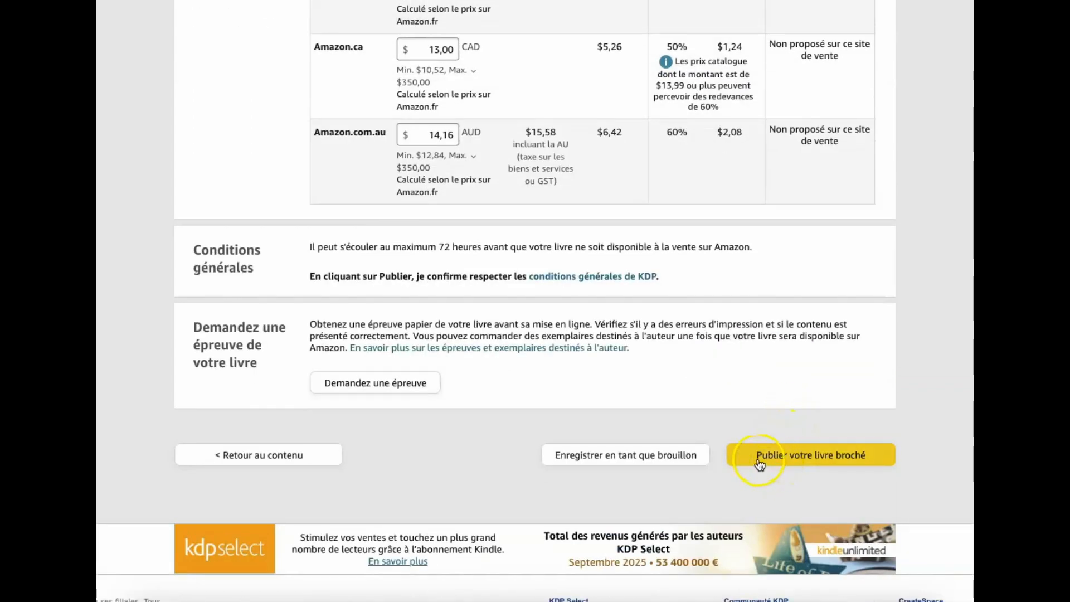
left_click(815, 461)
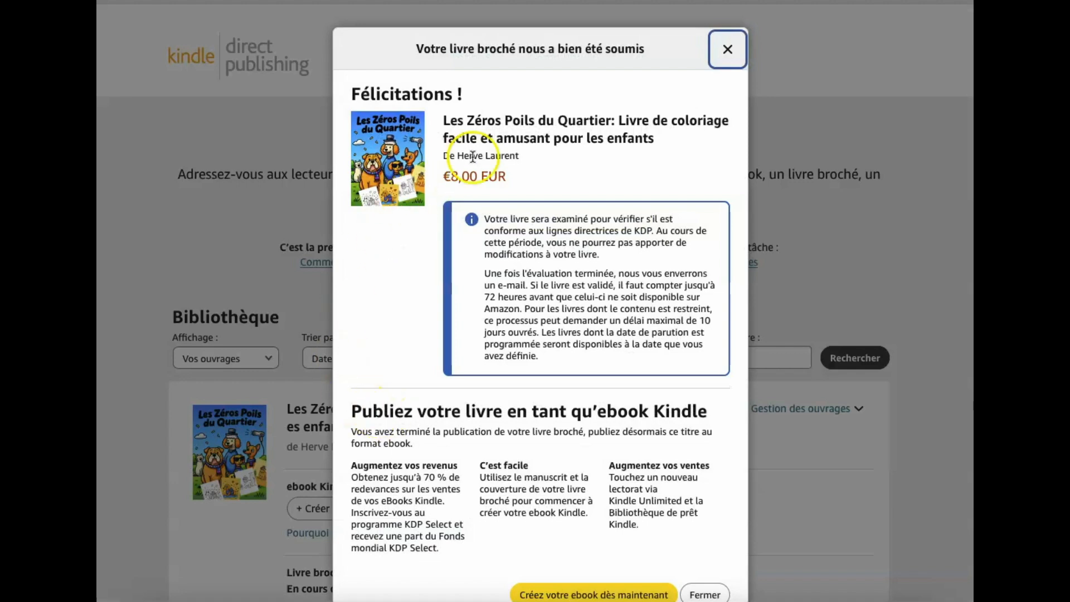
Step: Read the submission confirmation, checking the book's price and the delay before it goes on sale
left_click_drag(445, 170, 498, 173)
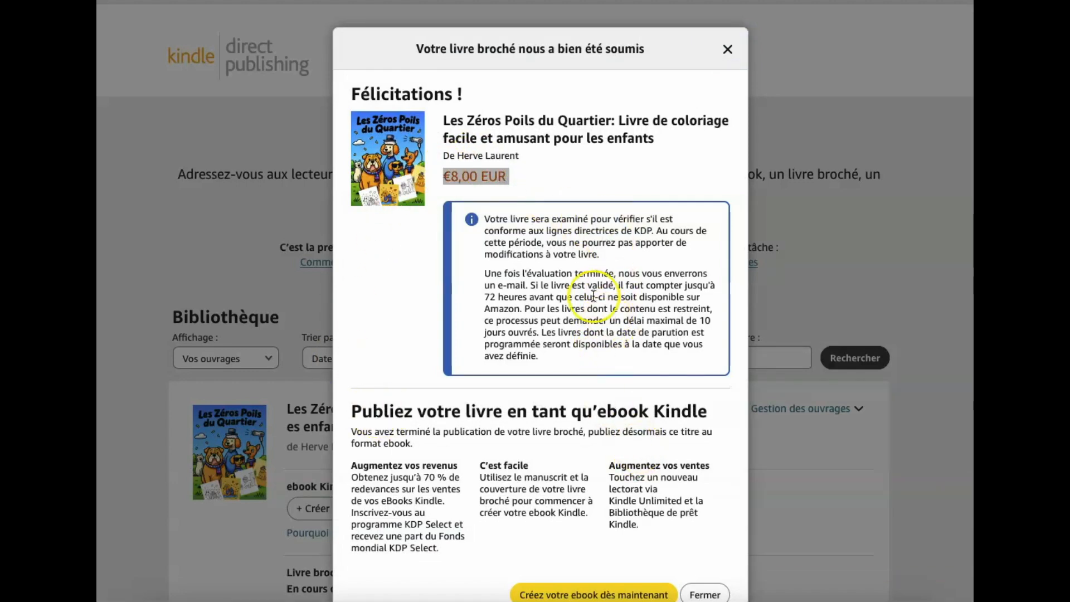
left_click_drag(484, 297, 530, 294)
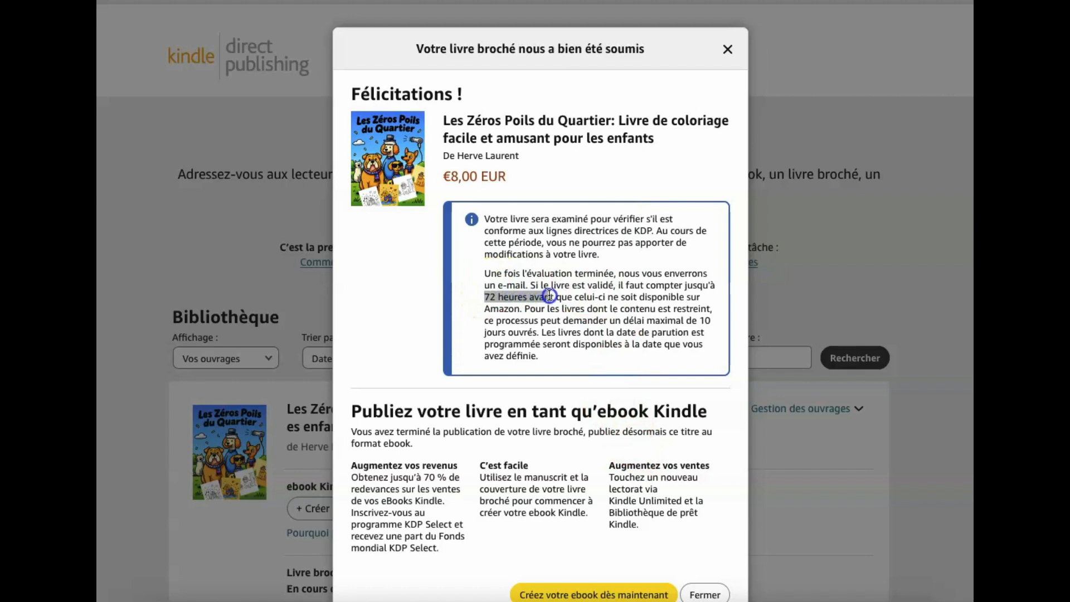
left_click(416, 310)
Step: On the book's Amazon.fr product page, open the reading sample, look through its pages and return to the store
scroll(616, 518, "down", 1)
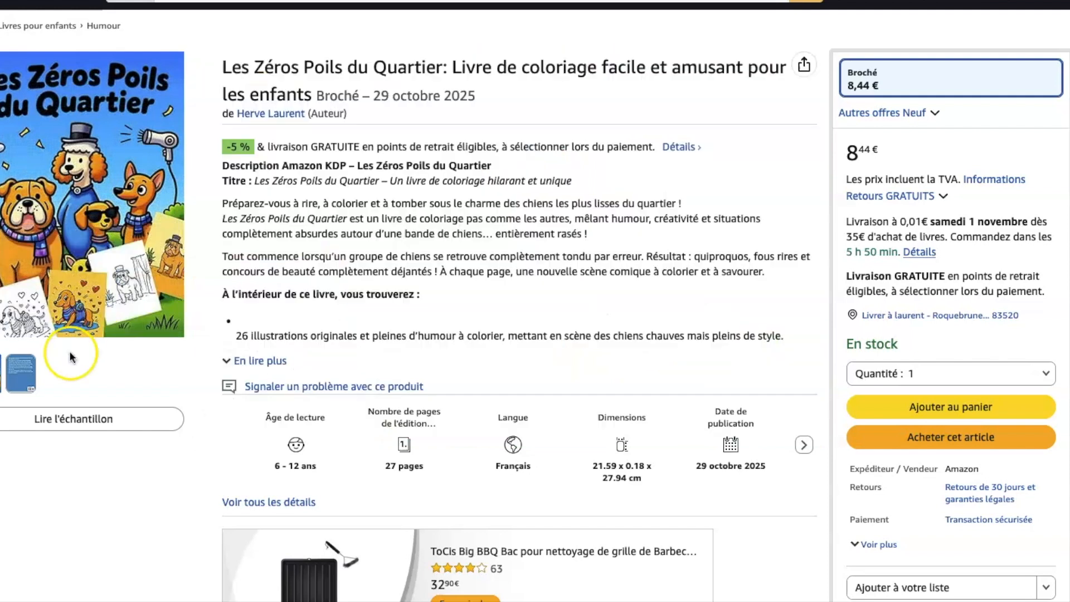
mouse_move(20, 365)
left_click(121, 421)
scroll(557, 330, "down", 20)
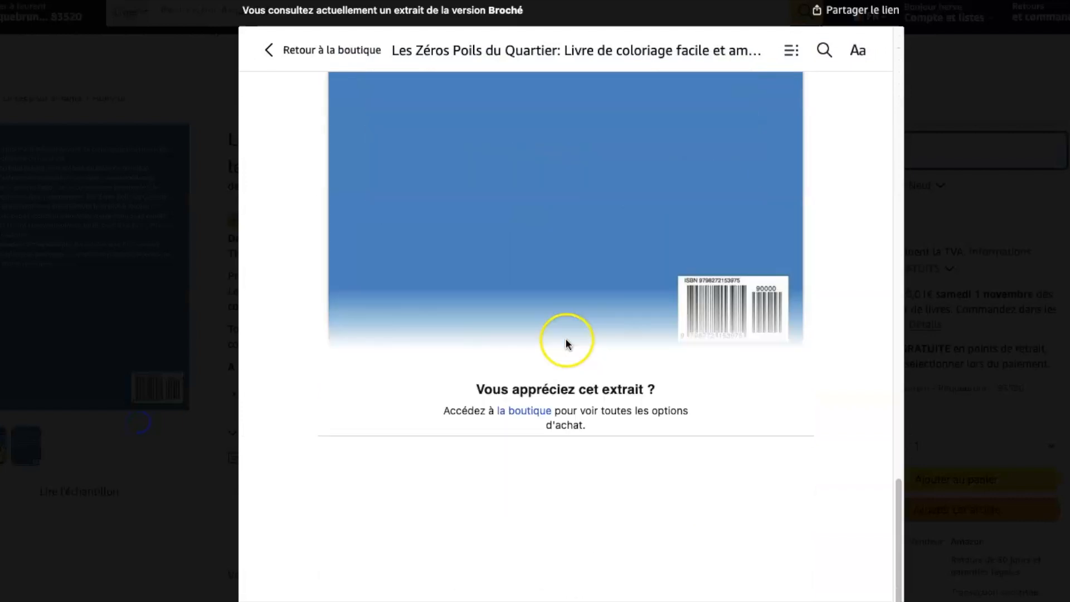
scroll(562, 322, "up", 20)
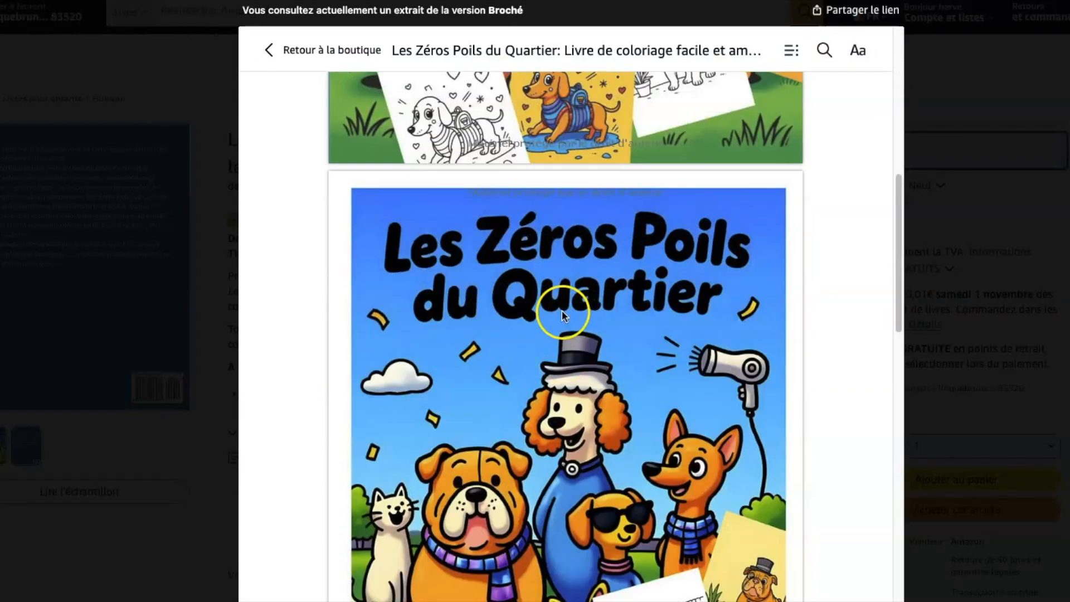
scroll(562, 315, "up", 3)
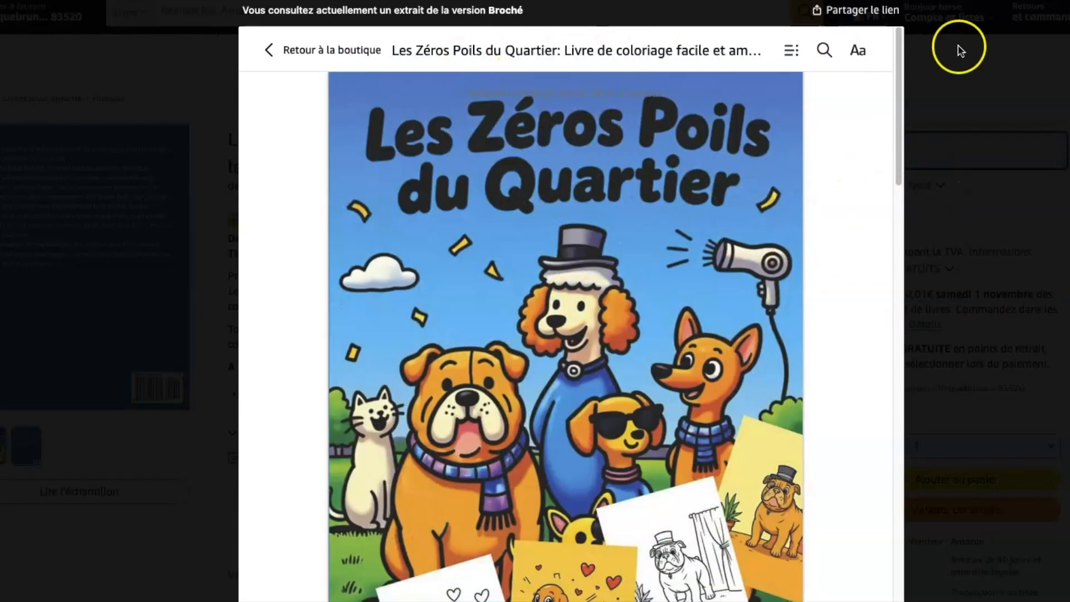
left_click(332, 50)
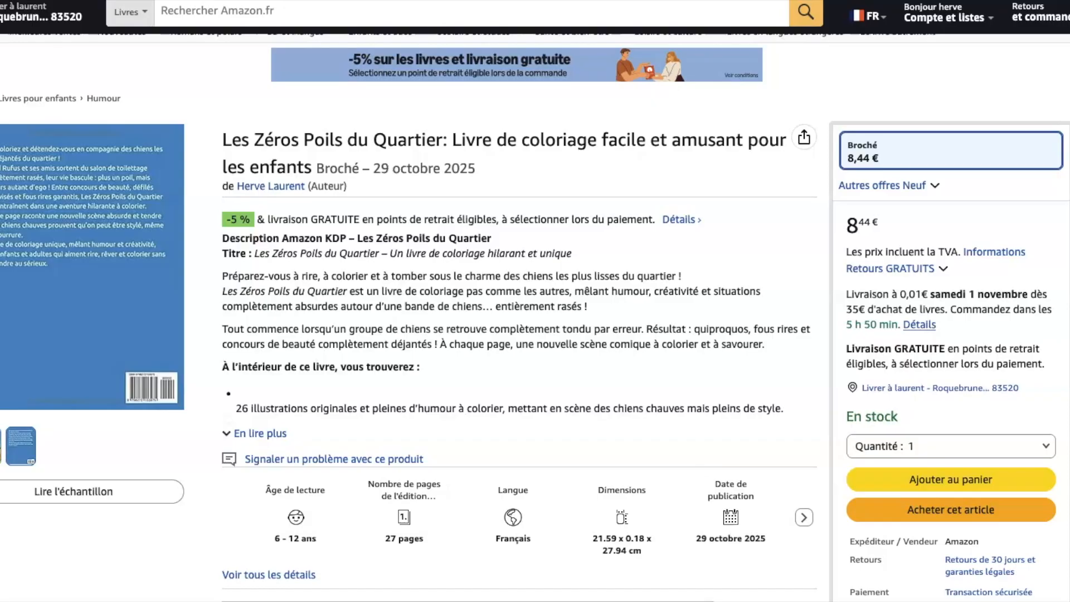
Step: Expand the full book description on the product page and read it through
left_click(229, 433)
scroll(477, 392, "down", 2)
scroll(524, 368, "down", 3)
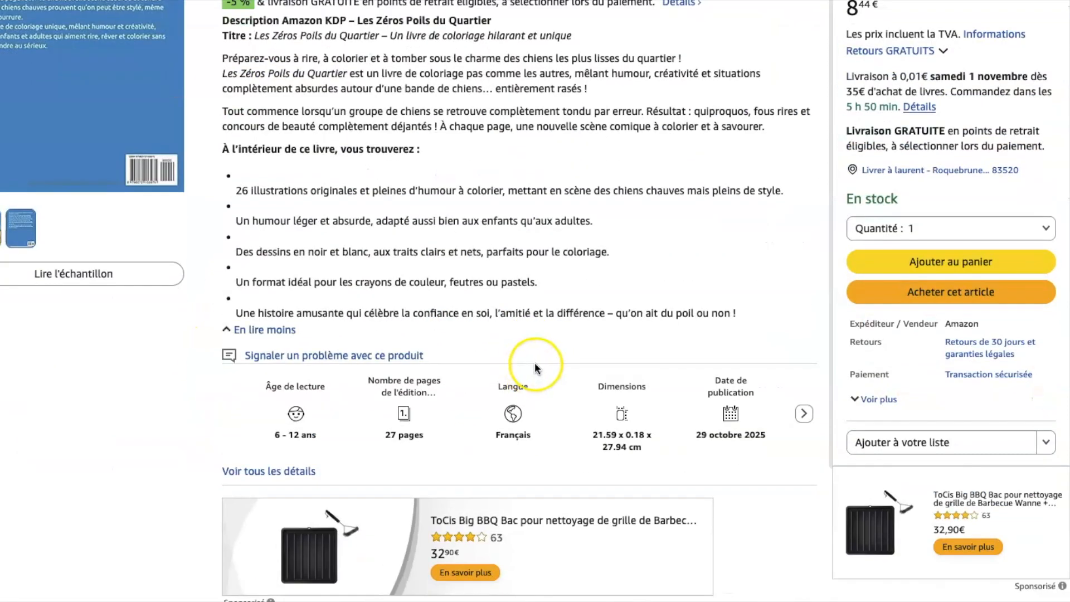
scroll(287, 363, "down", 2)
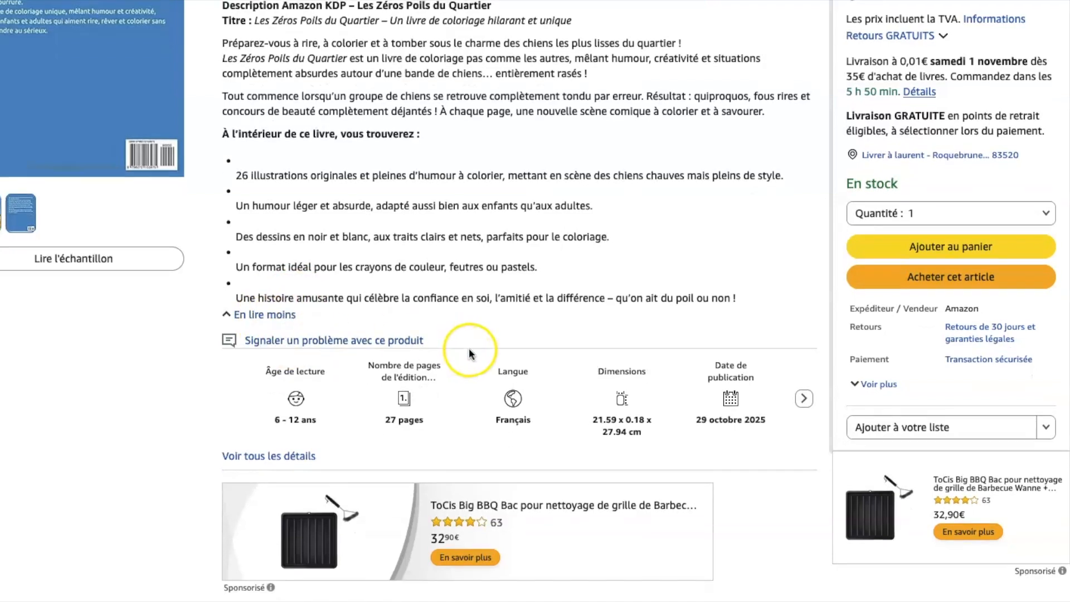
Step: Examine the product details for reading age, page count, language, dimensions, publication date and ISBN-13
left_click_drag(275, 362, 426, 364)
left_click_drag(495, 362, 650, 370)
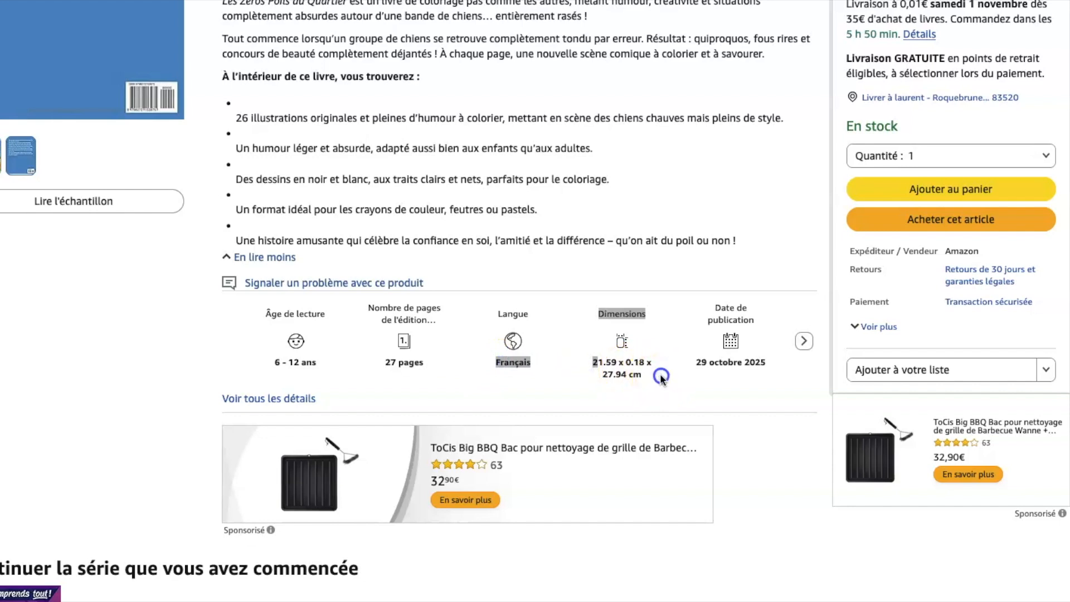
left_click(763, 378)
left_click(806, 343)
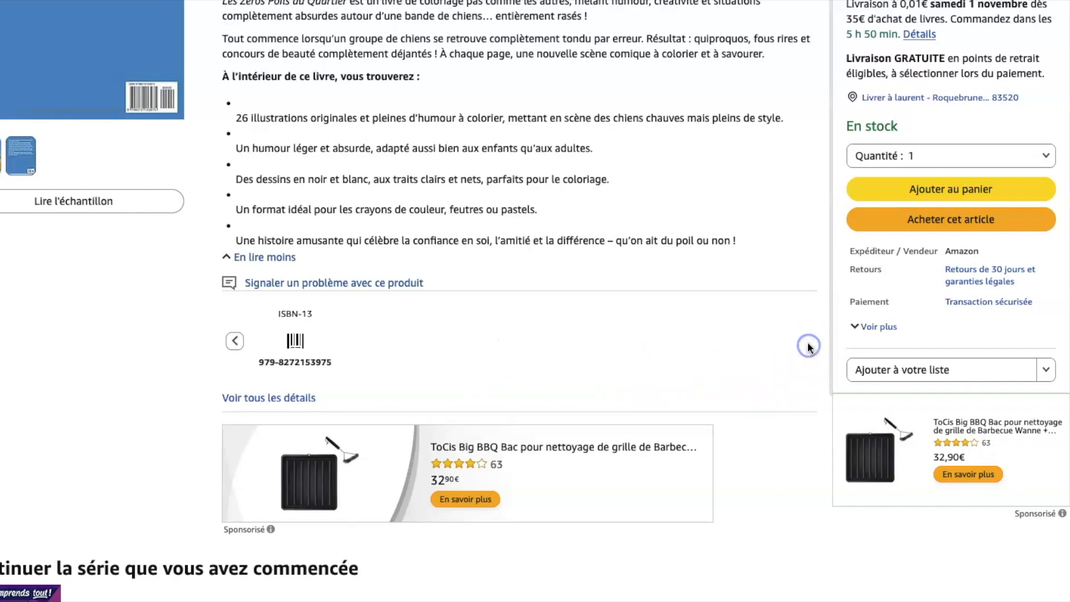
left_click_drag(260, 361, 332, 364)
left_click(365, 363)
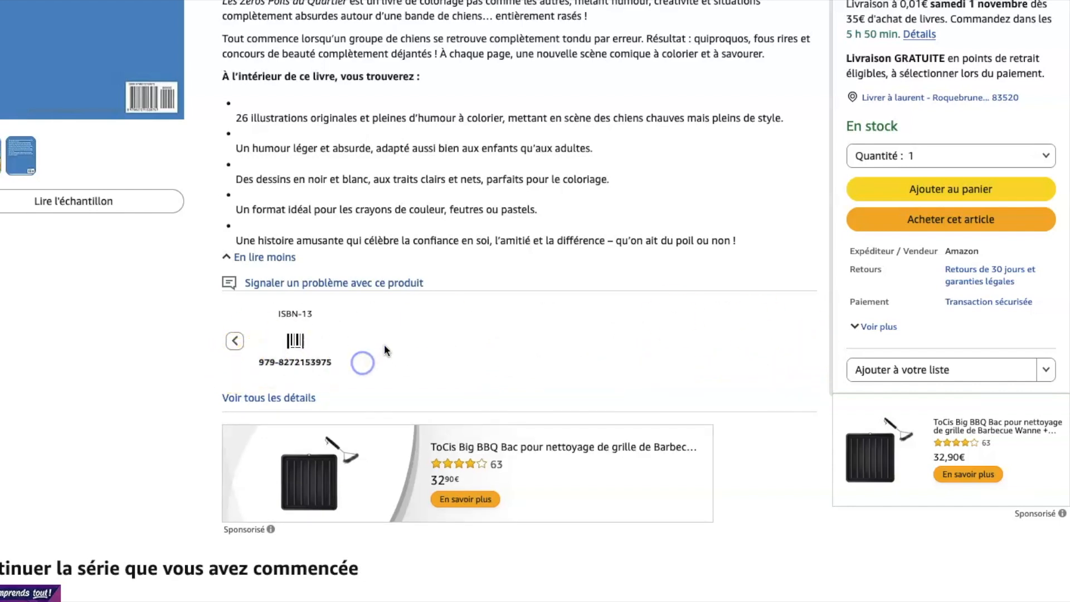
Step: Return to the beginning of the product page and view the book's front cover image
scroll(383, 343, "up", 3)
scroll(383, 340, "up", 5)
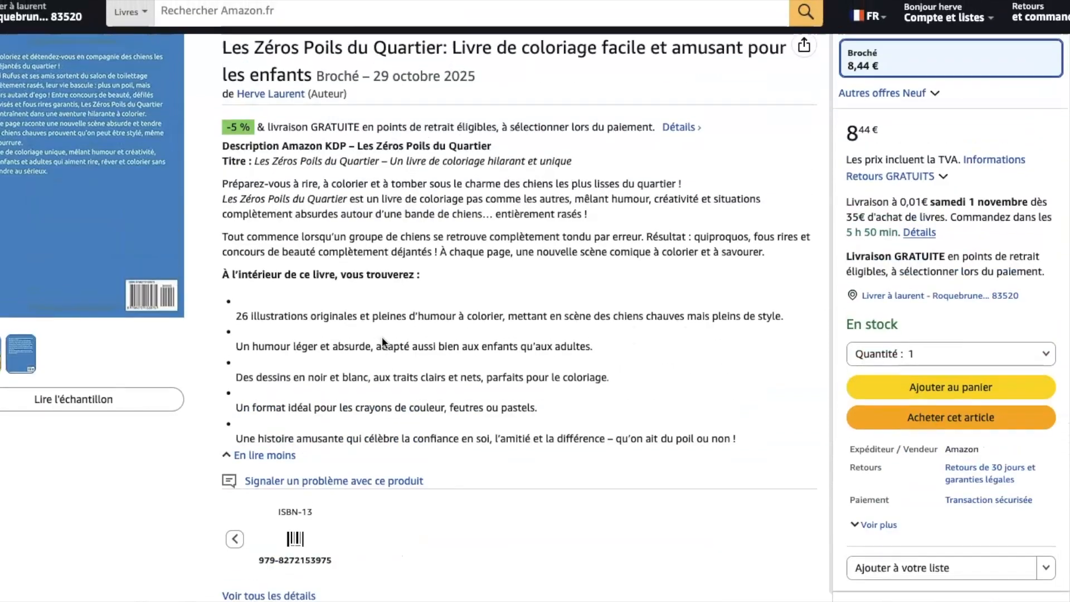
left_click(106, 460)
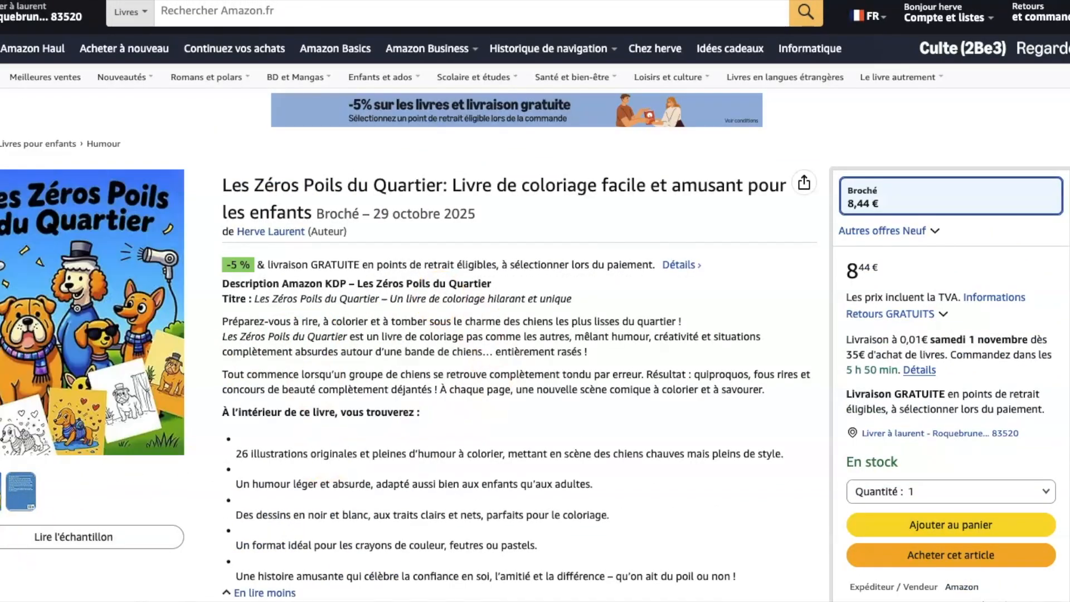
Step: Highlight the description's opening paragraphs and the "livraison GRATUITE" wording on the book's product page
left_click_drag(256, 299, 756, 395)
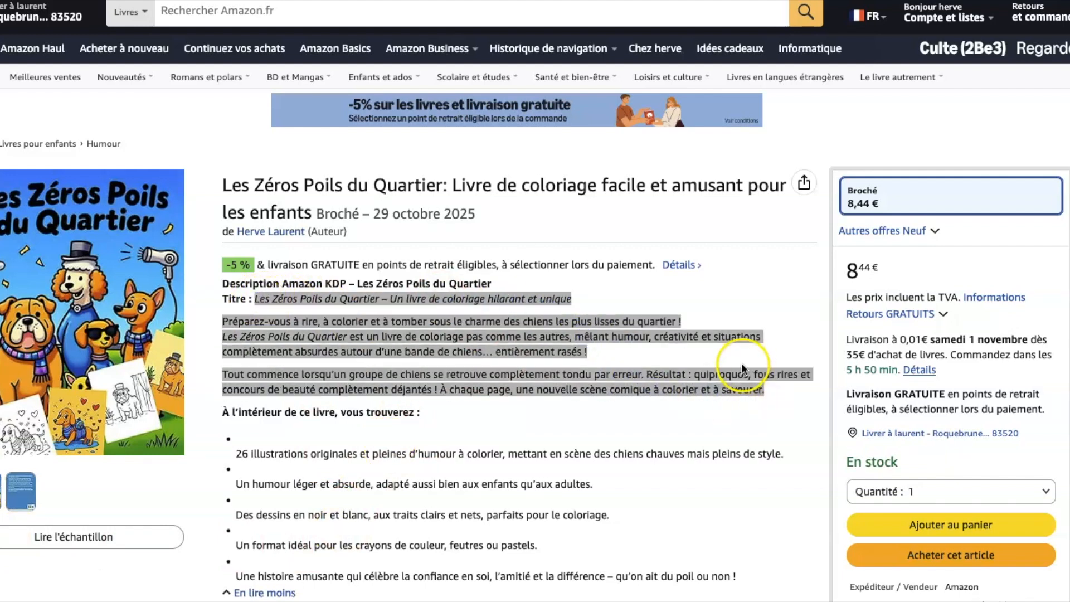
left_click_drag(267, 265, 362, 264)
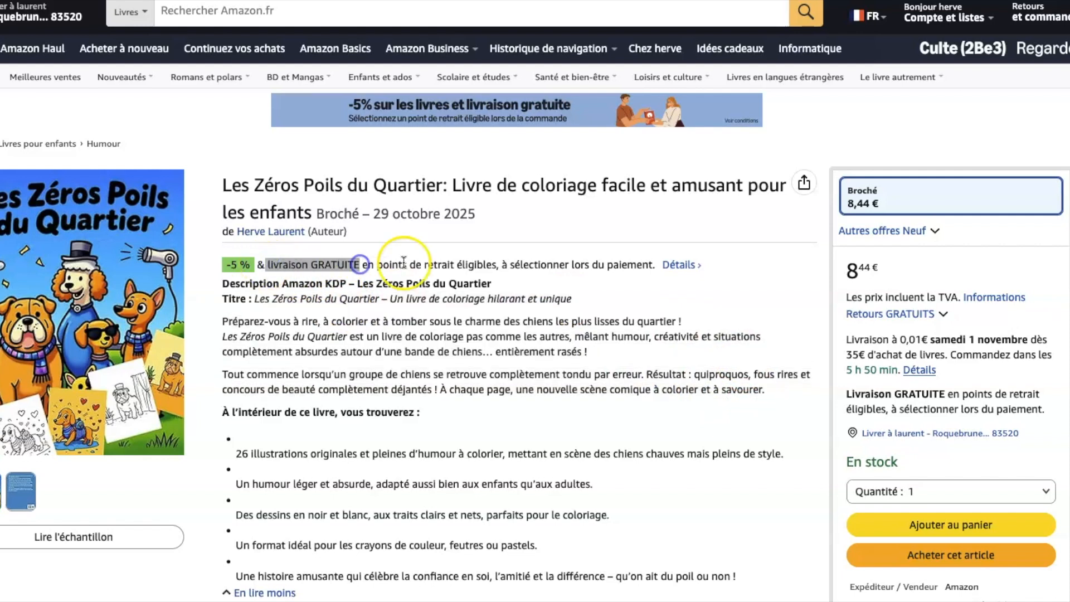
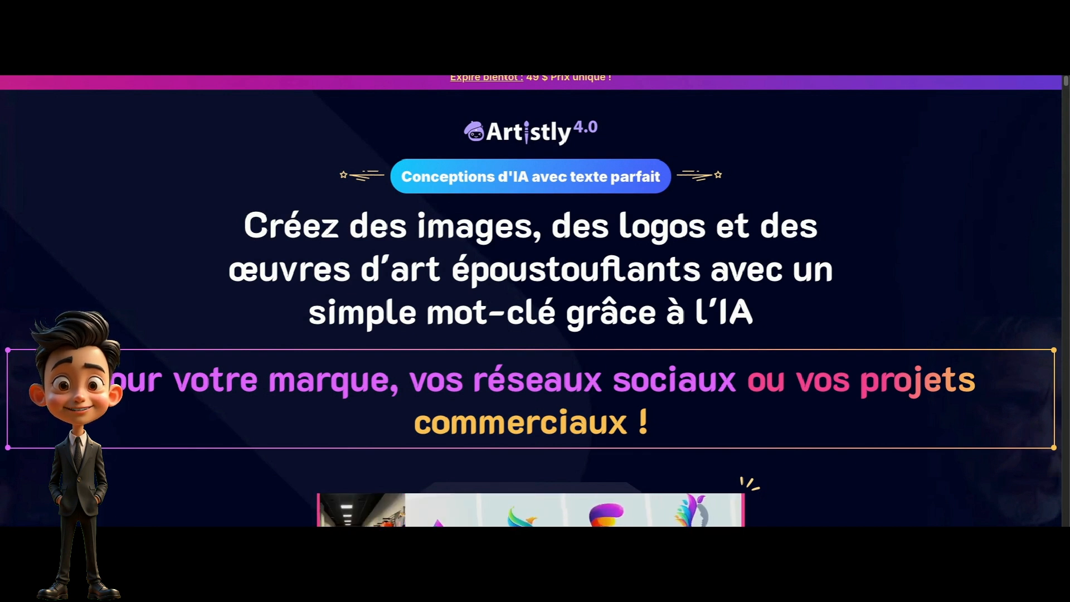
Step: On the Artistly 4.0 sales page, examine the headline, the introductory video and the one-time-price offer for unlimited access
scroll(531, 301, "down", 1)
scroll(530, 301, "down", 1)
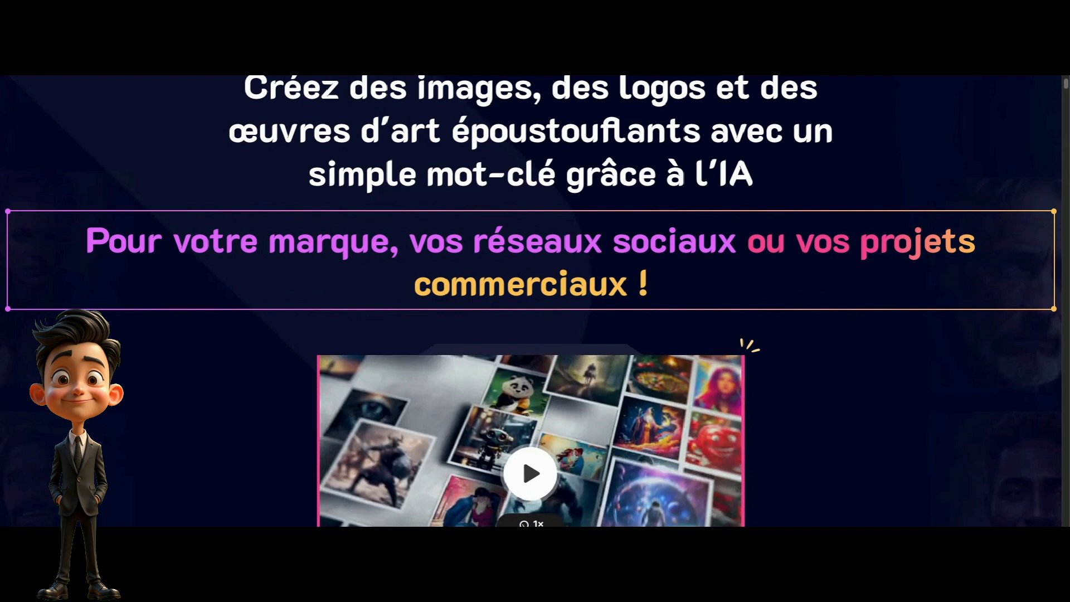
scroll(531, 301, "down", 2)
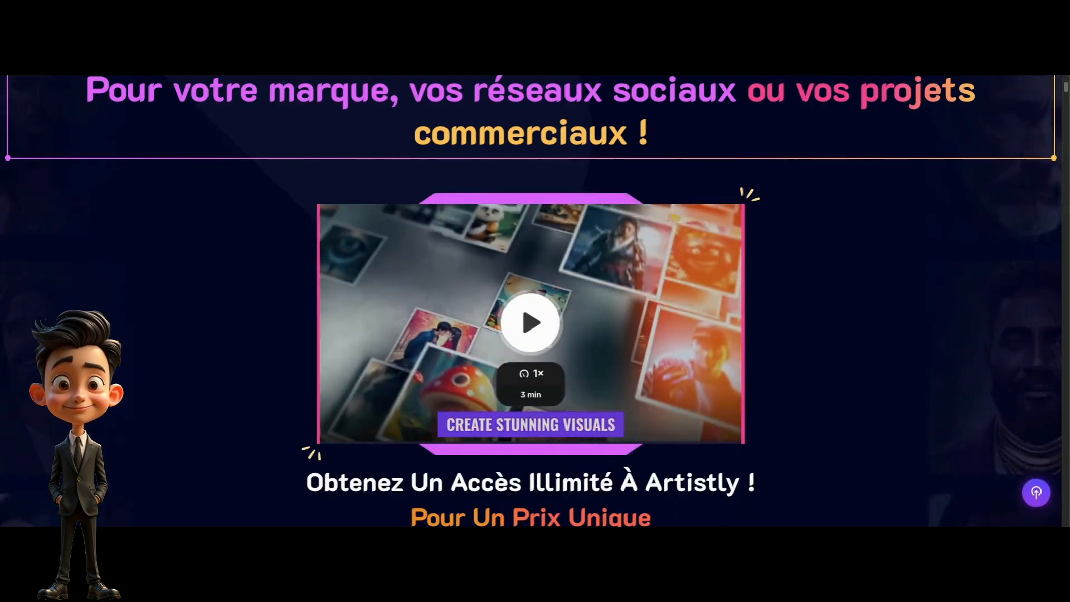
scroll(530, 301, "down", 2)
scroll(531, 301, "down", 2)
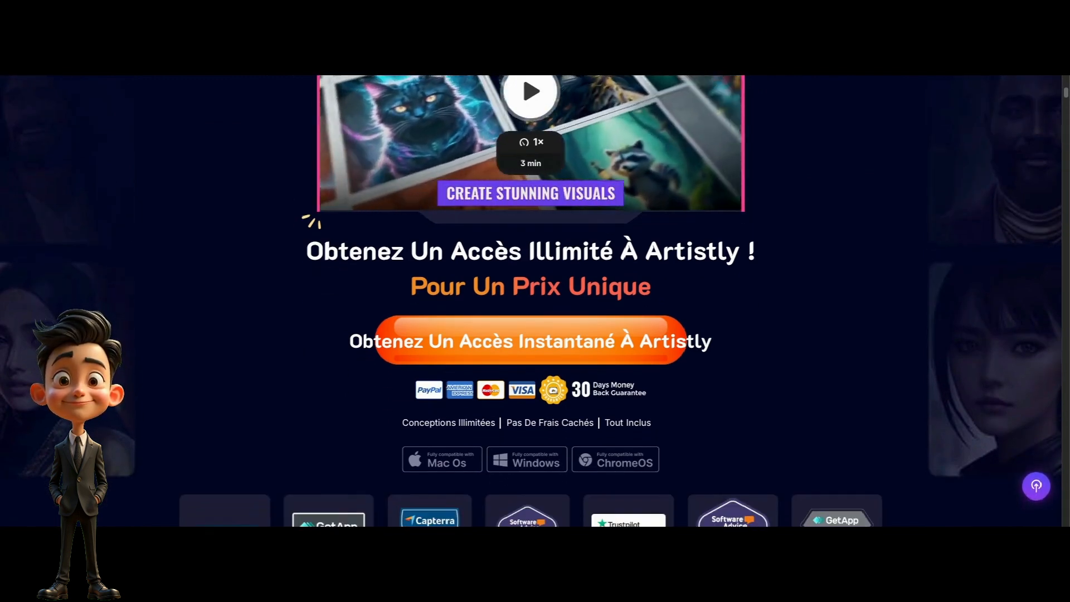
left_click_drag(529, 254, 609, 255)
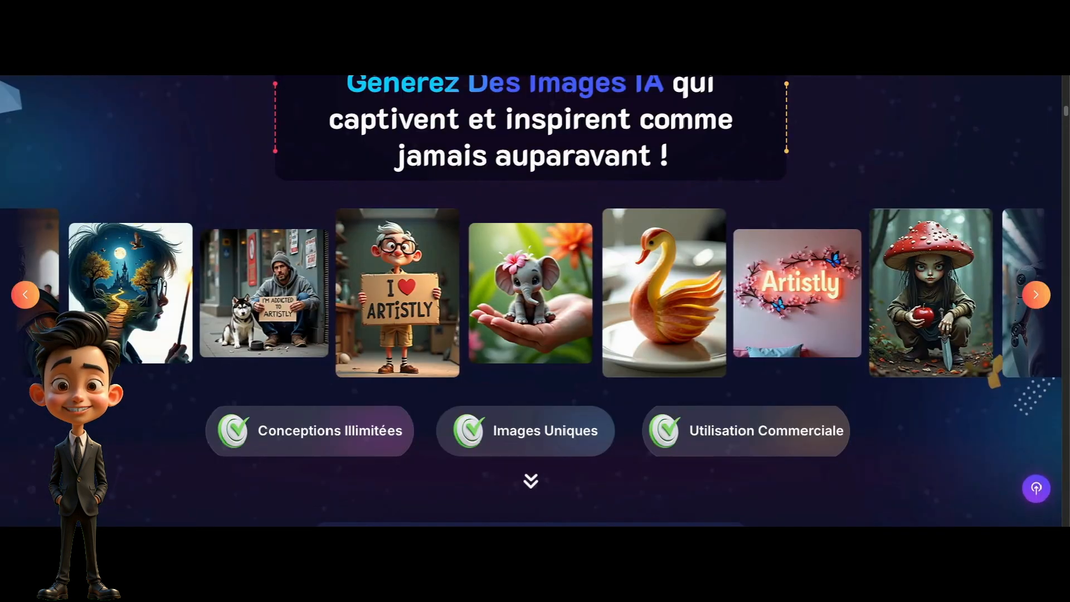
Step: Look over the sample image gallery and the three-step creation process, continuing to the unlimited AI image creator section
scroll(824, 329, "down", 7)
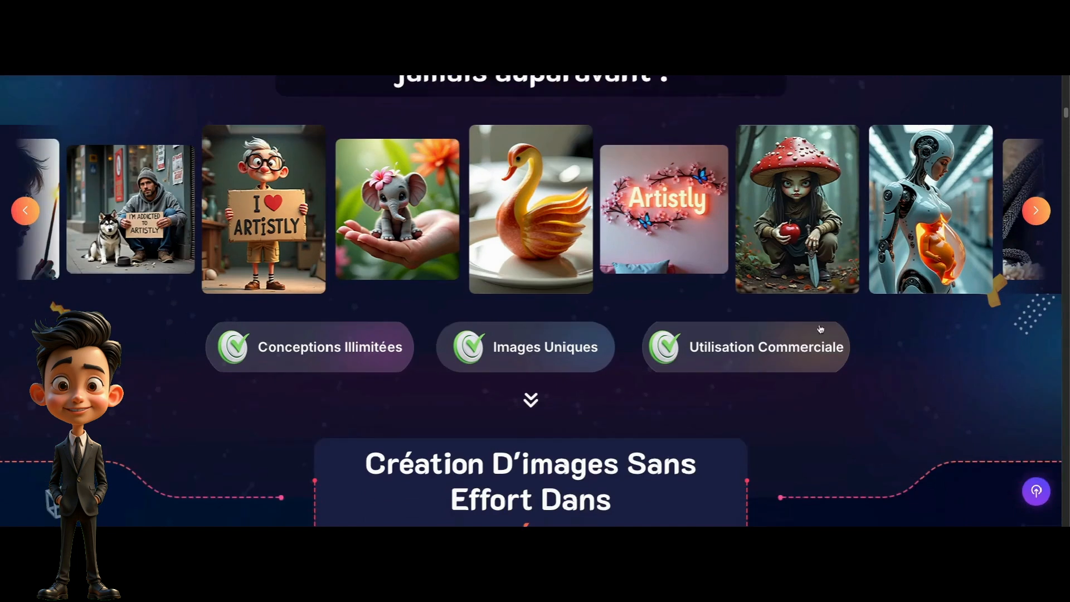
scroll(752, 318, "down", 10)
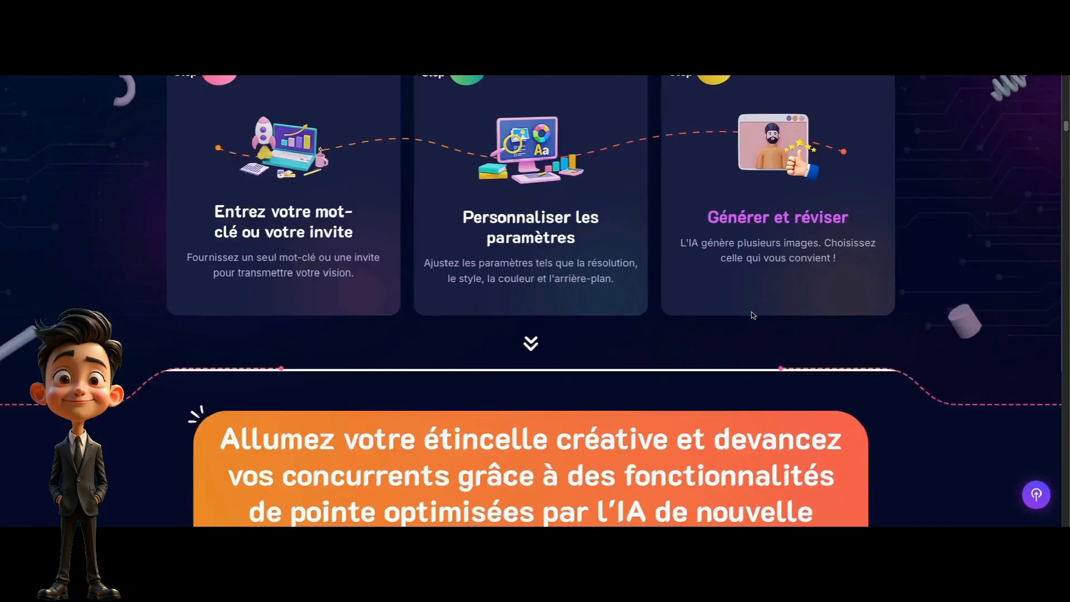
scroll(755, 310, "down", 5)
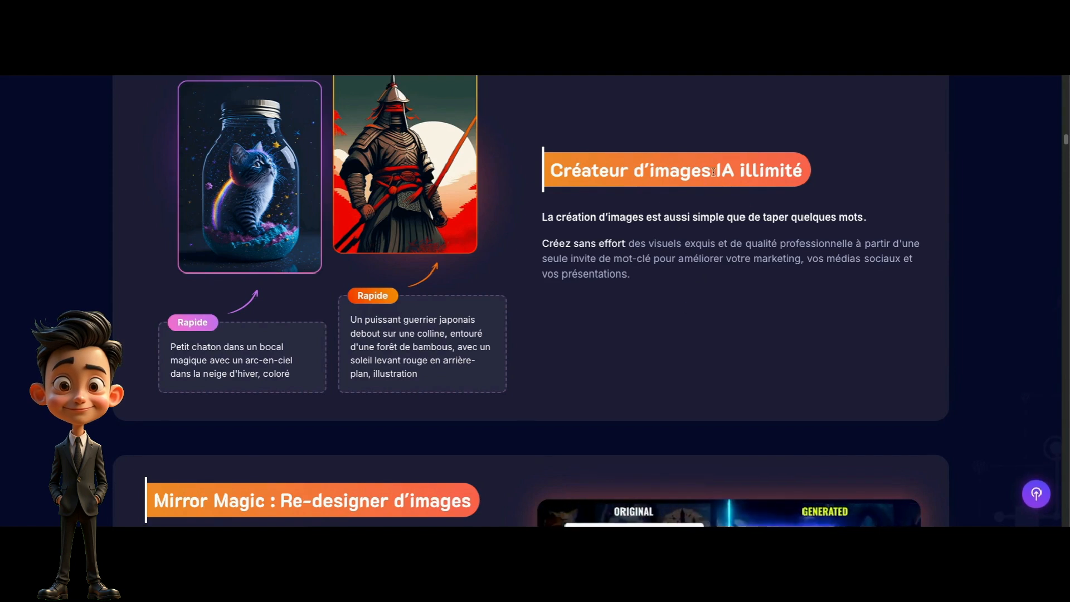
Step: Read the presentations of Mirror Magic, the instant scene background editor and the smart image enlarger
scroll(670, 302, "down", 6)
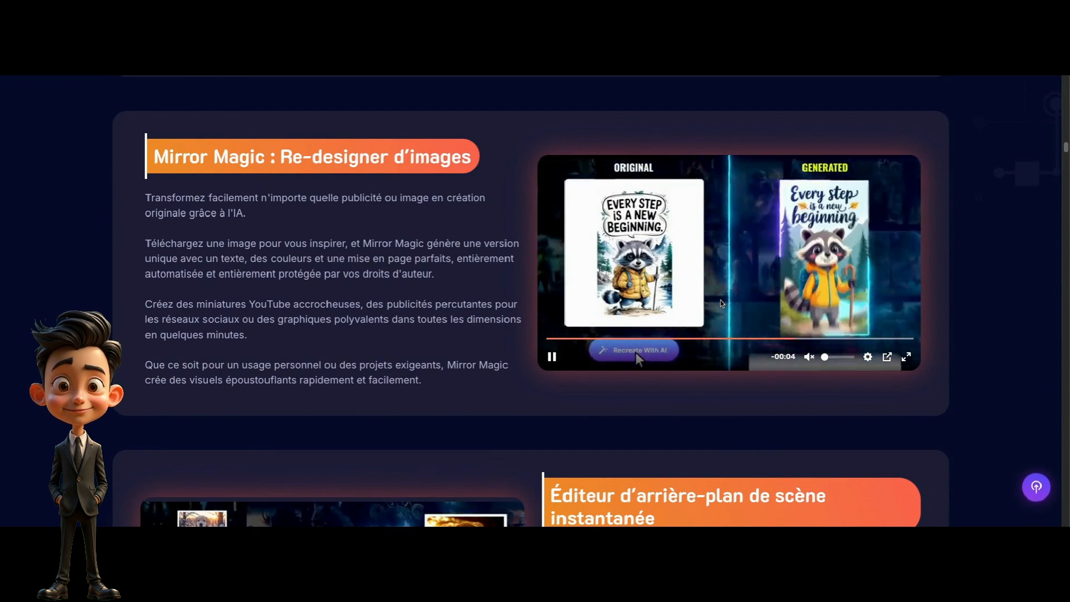
scroll(771, 352, "down", 6)
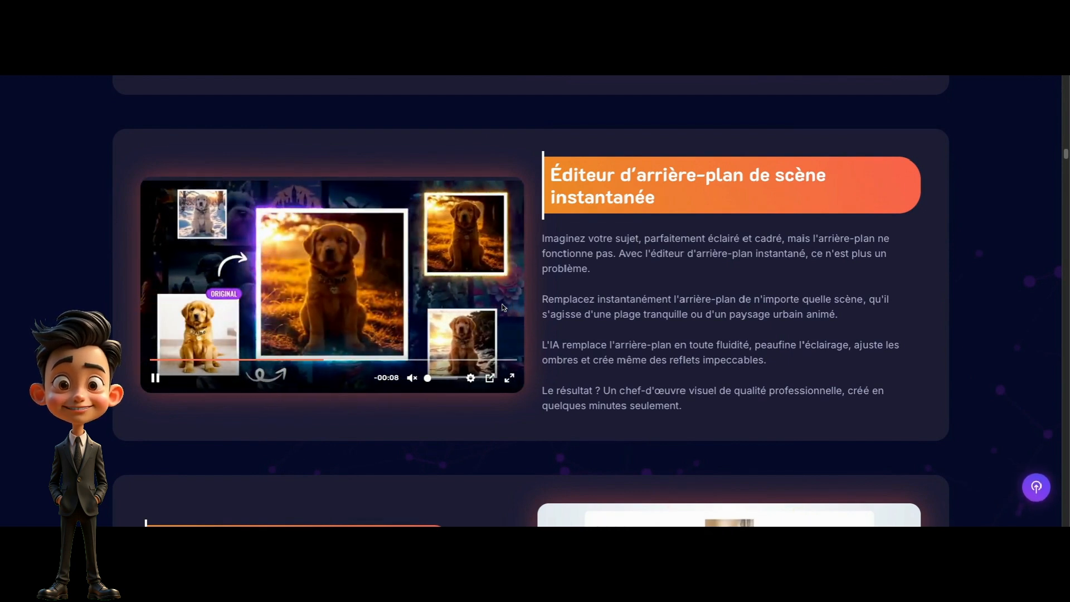
scroll(509, 304, "down", 1)
scroll(509, 305, "down", 3)
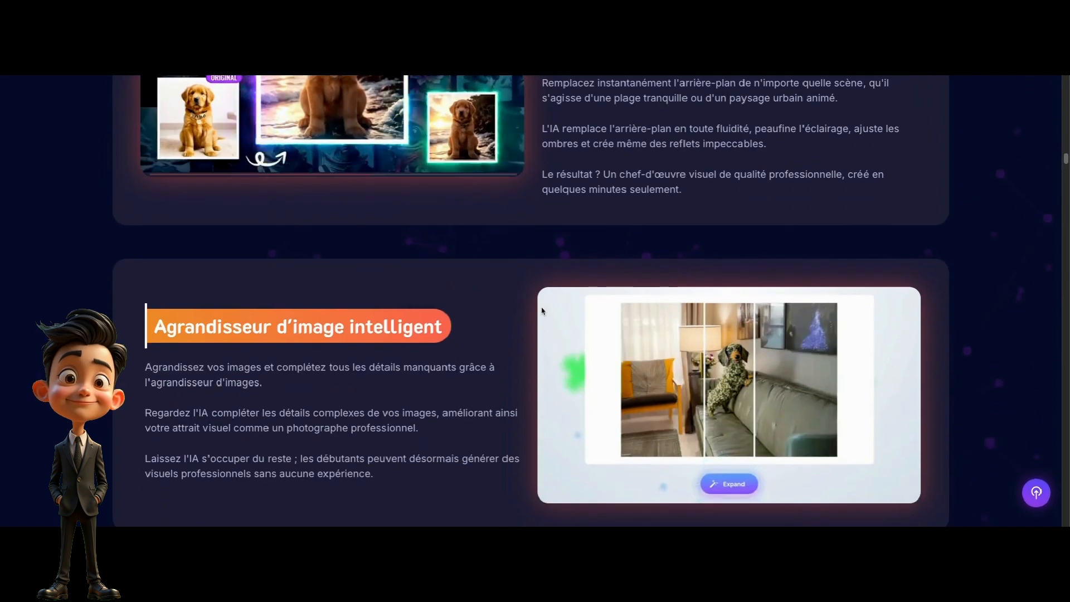
scroll(669, 301, "down", 2)
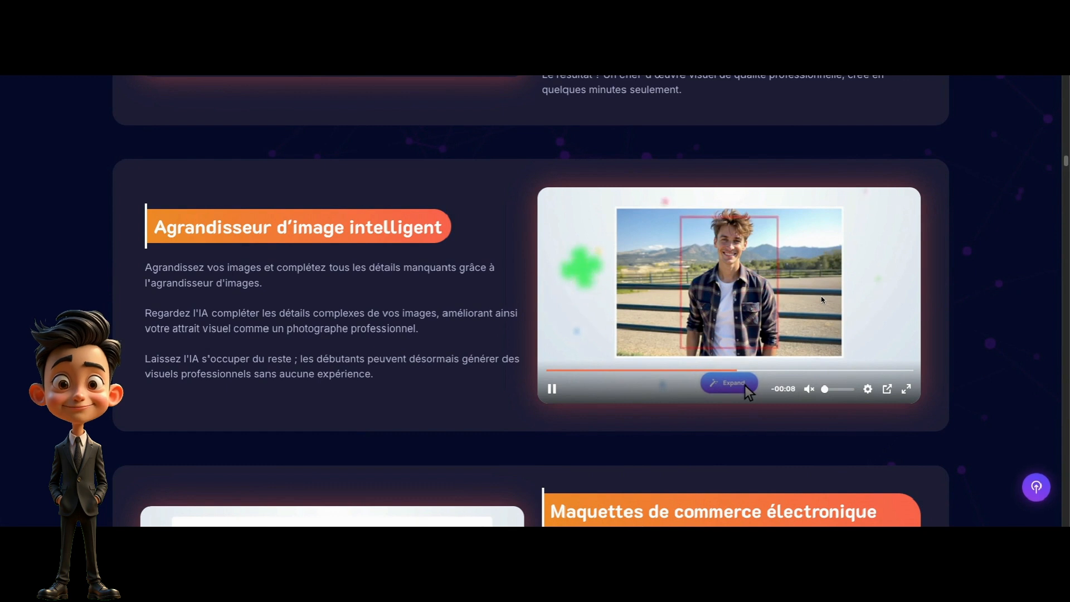
Step: Review the feature sections on instant e-commerce mockups, the AI Text Mojo editor and training the AI with your face
scroll(821, 300, "down", 6)
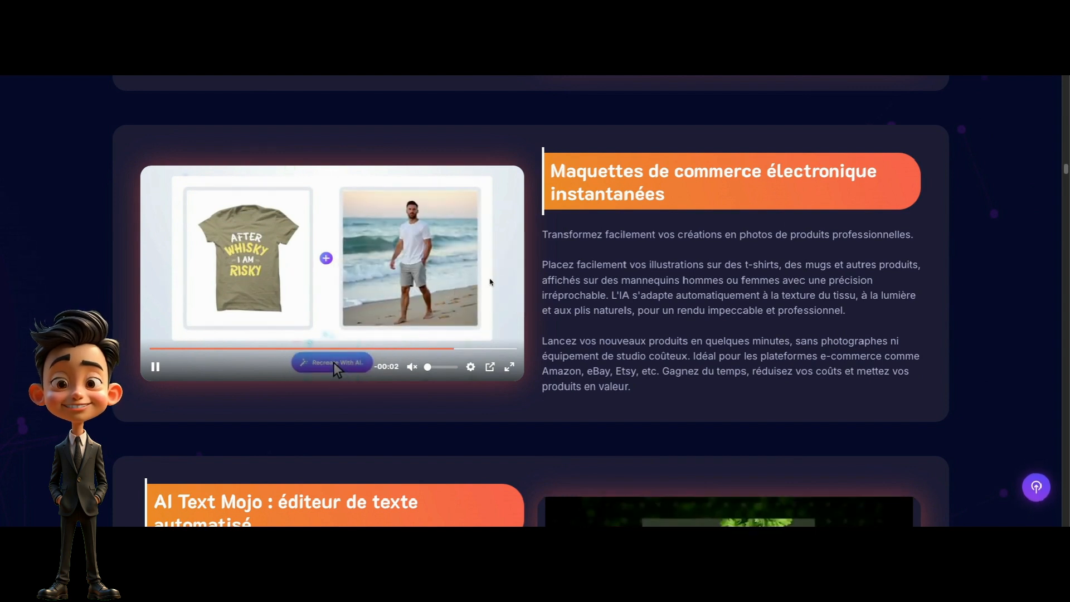
scroll(596, 313, "down", 1)
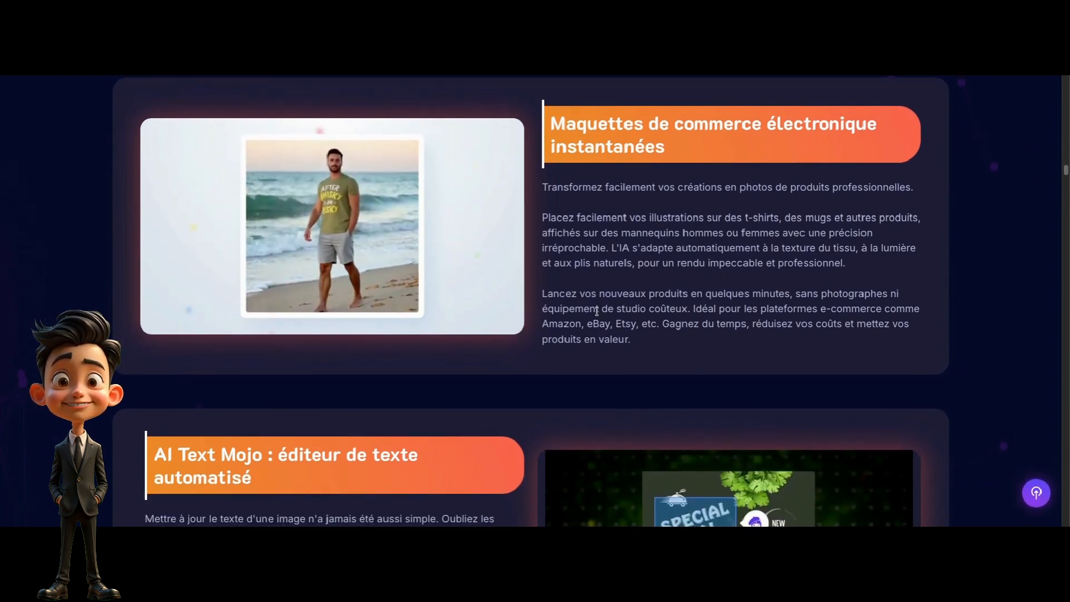
scroll(597, 311, "down", 4)
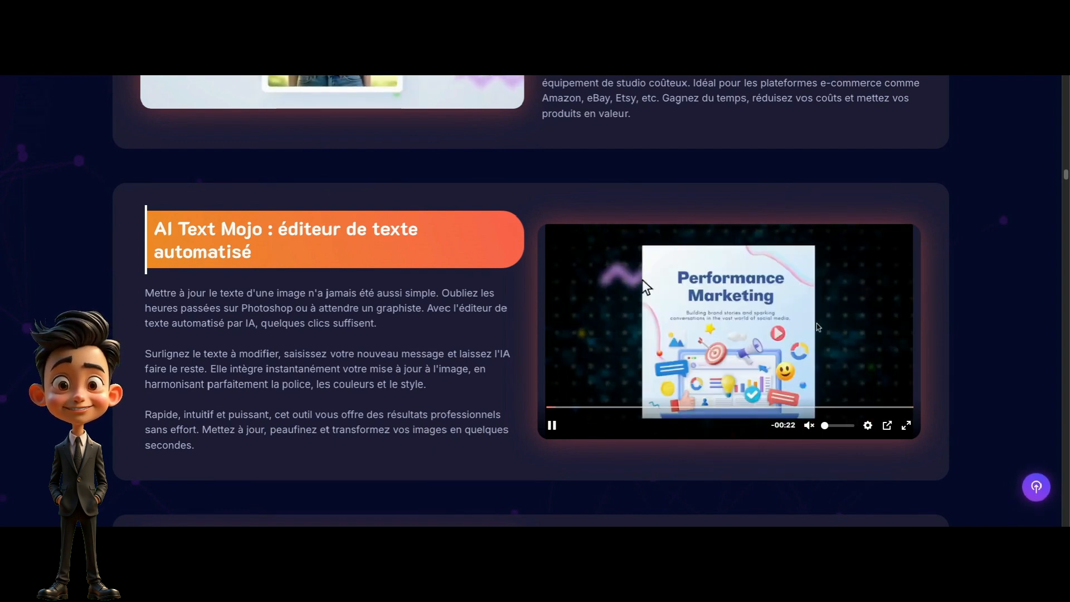
scroll(818, 328, "down", 7)
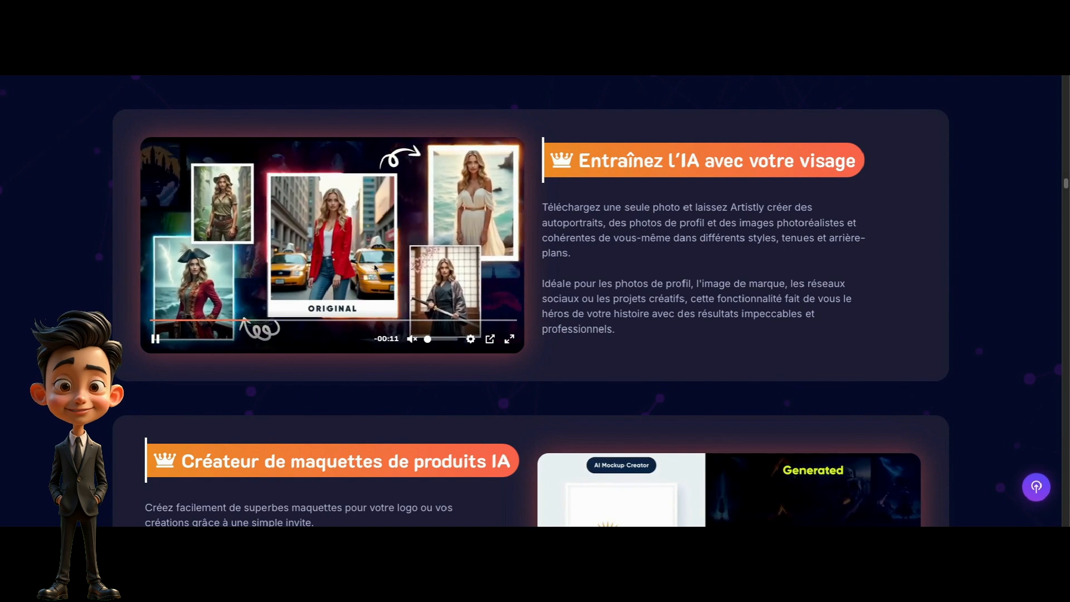
Step: Examine the AI product mockup creator and AI product photographer sections with their demo clips
scroll(550, 292, "down", 3)
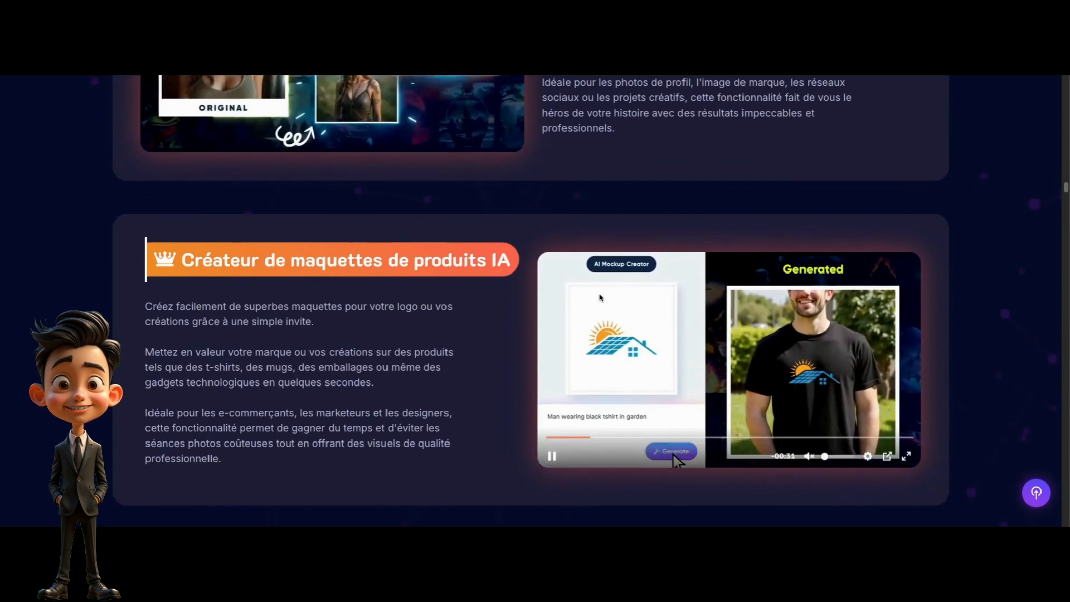
scroll(601, 297, "down", 3)
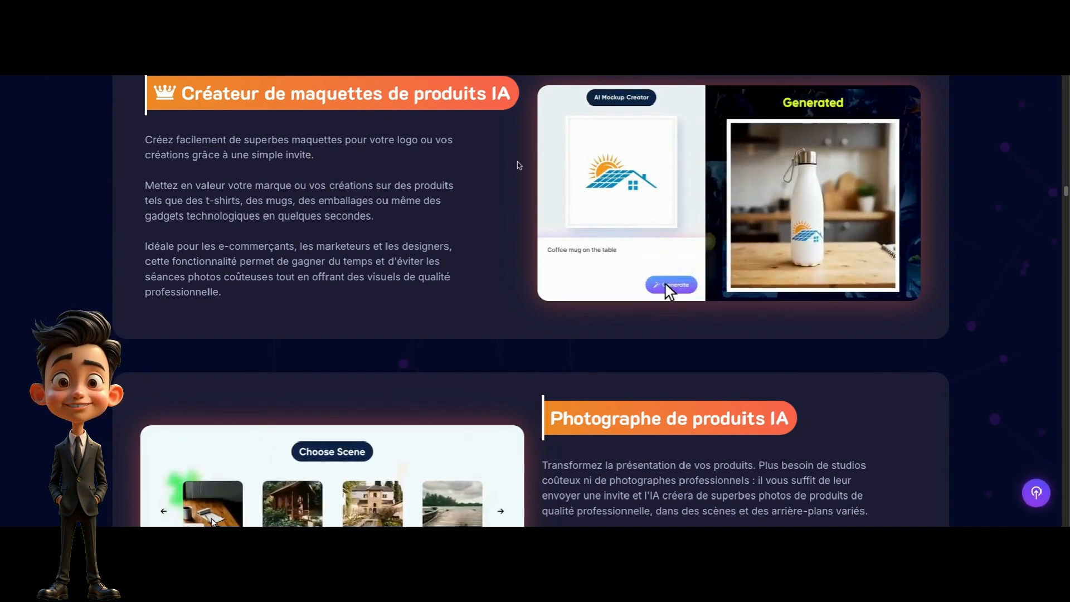
scroll(520, 165, "down", 4)
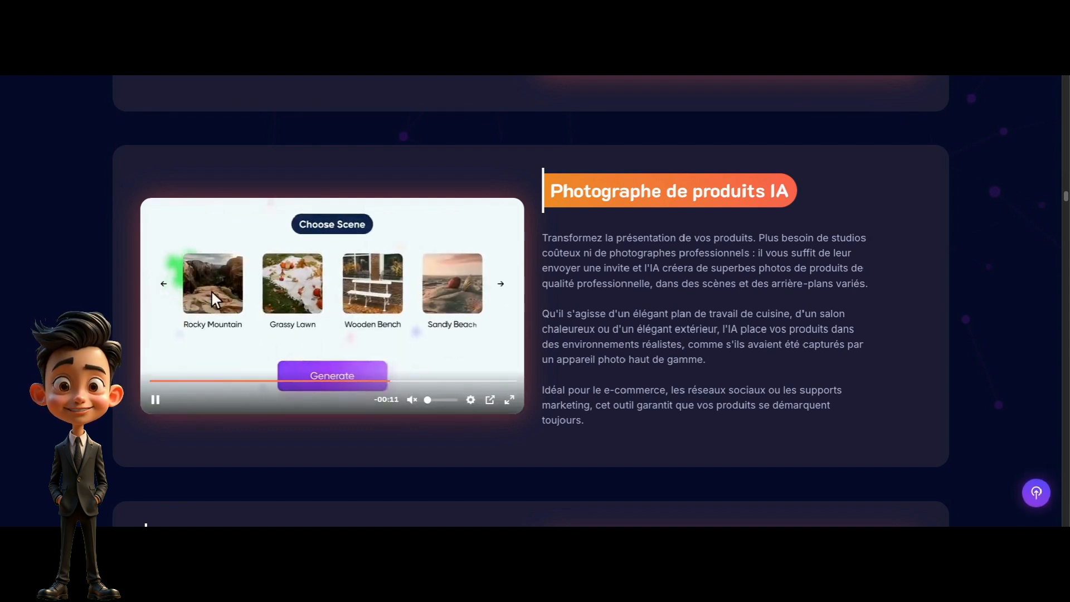
Step: Read the AI style replicator section and view its example of changing a character while keeping the original style
scroll(531, 301, "down", 5)
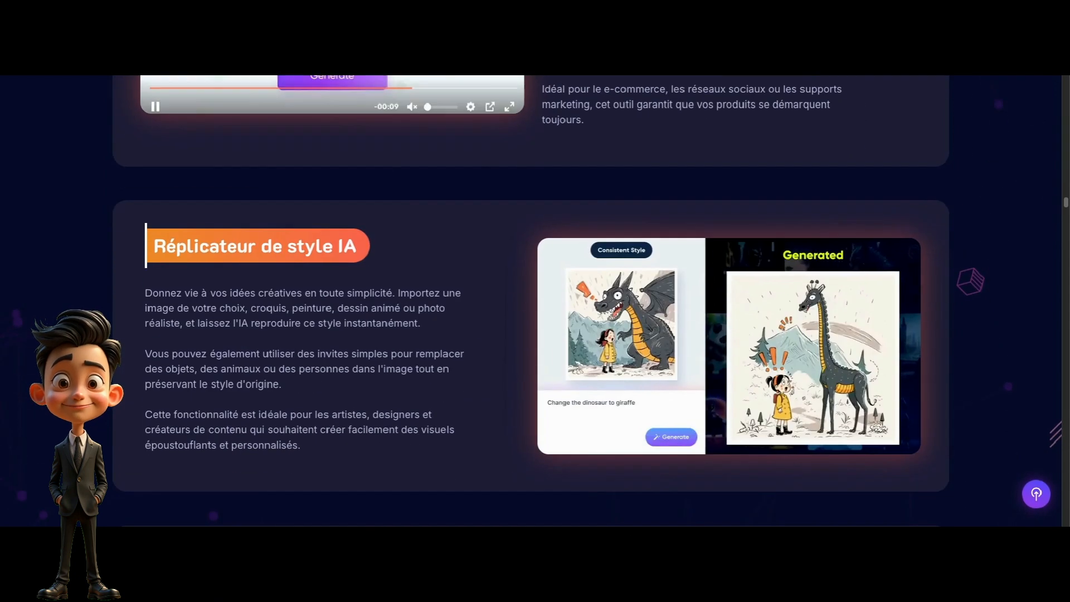
scroll(625, 302, "down", 3)
scroll(630, 299, "up", 1)
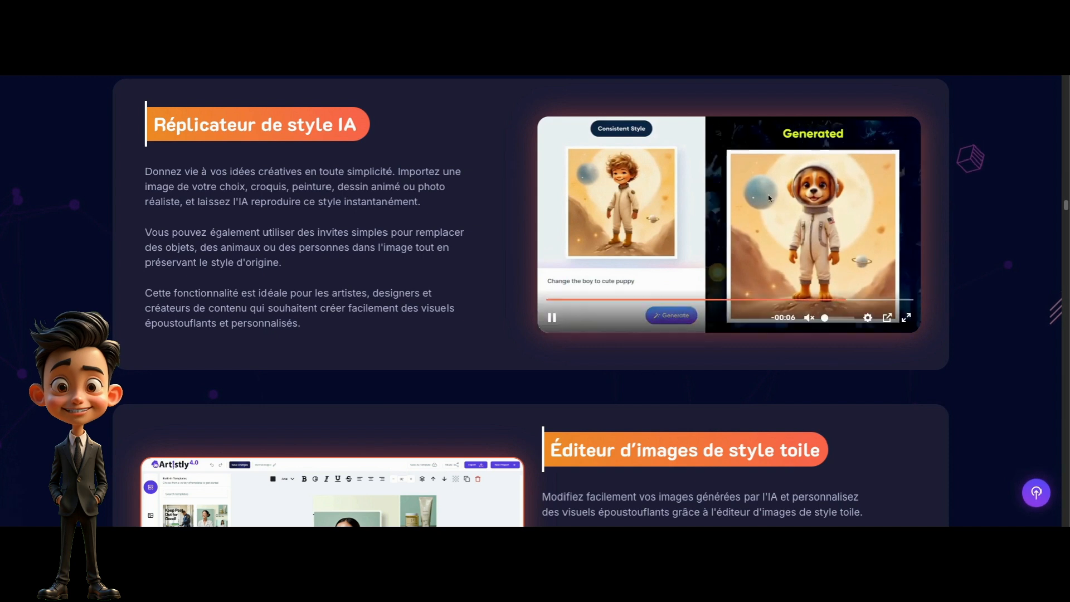
Step: Examine the canvas-style image editor and the coloring book generator for children and adults
scroll(841, 245, "down", 3)
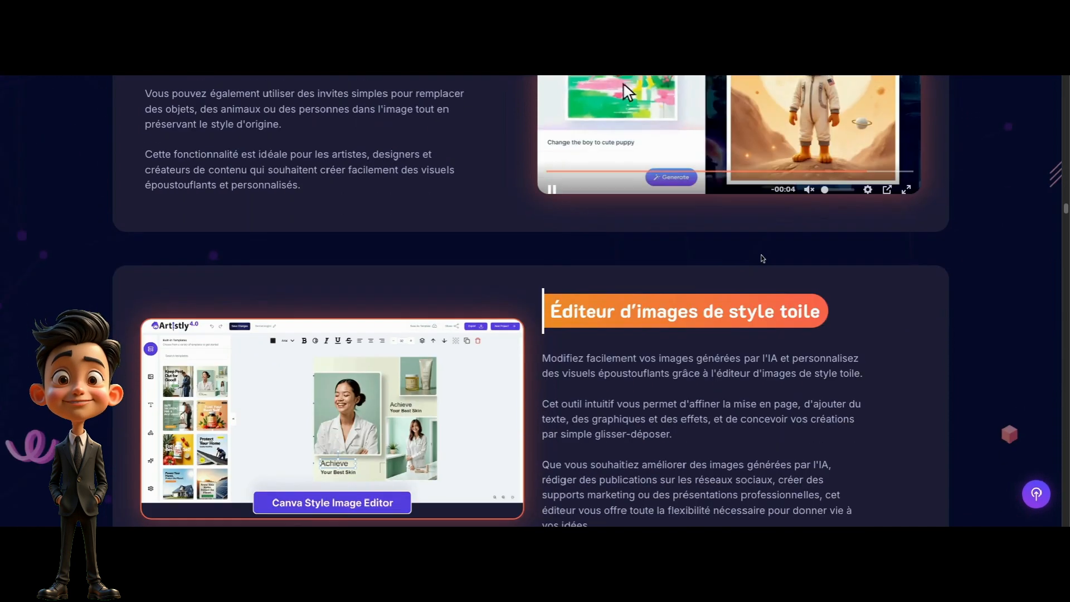
scroll(658, 134, "down", 5)
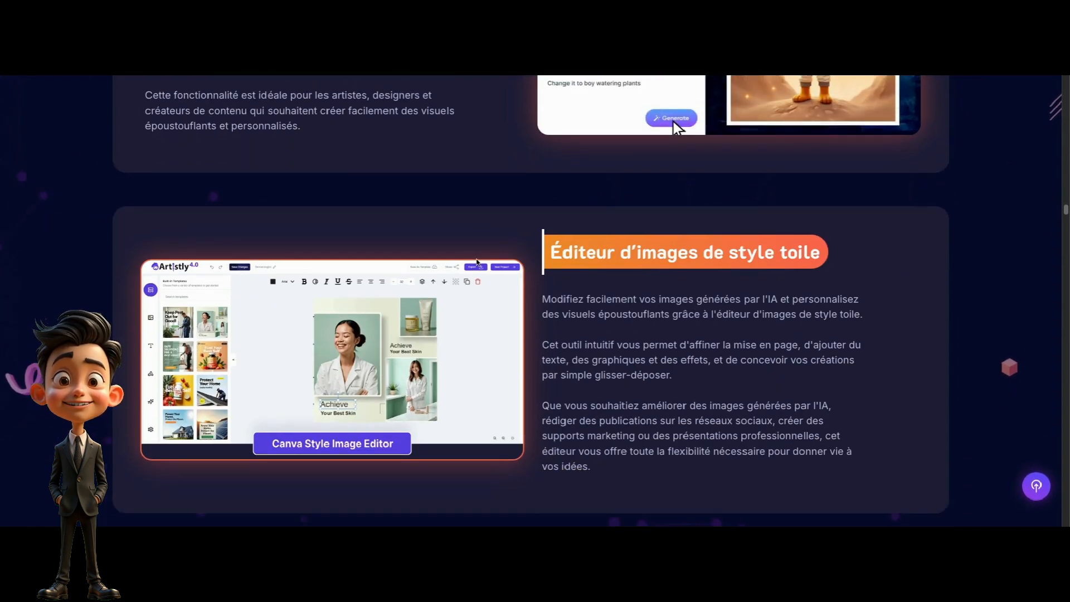
scroll(444, 212, "up", 2)
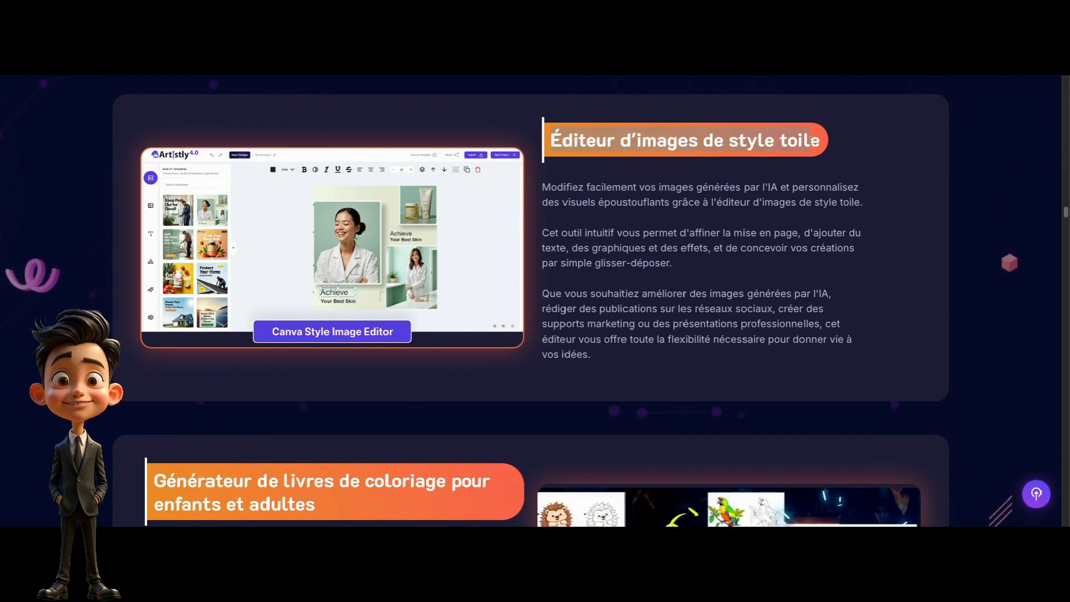
scroll(664, 291, "down", 5)
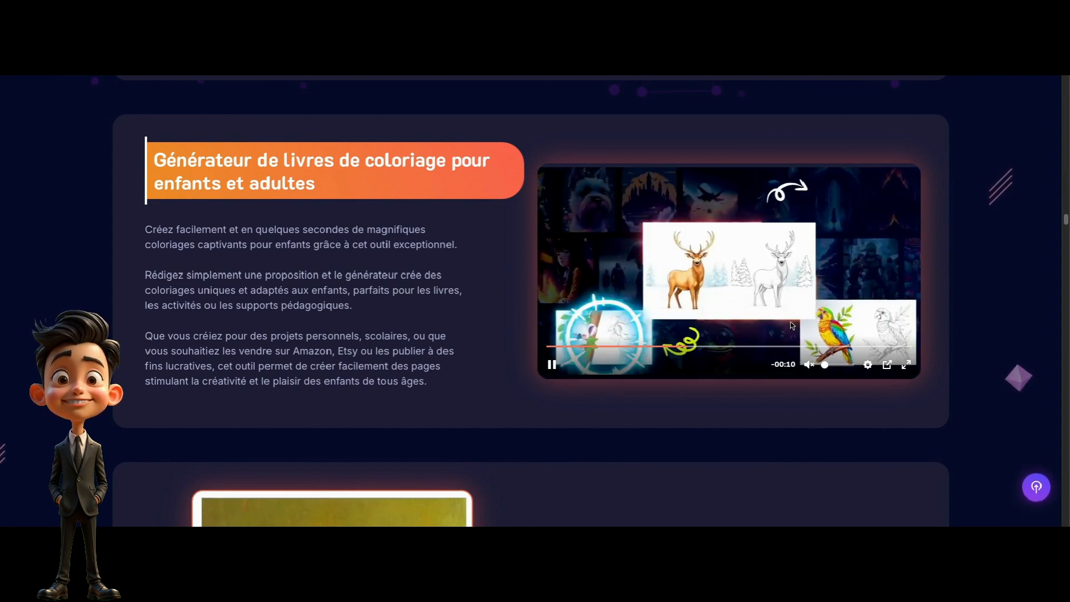
scroll(803, 335, "down", 1)
scroll(803, 335, "down", 1)
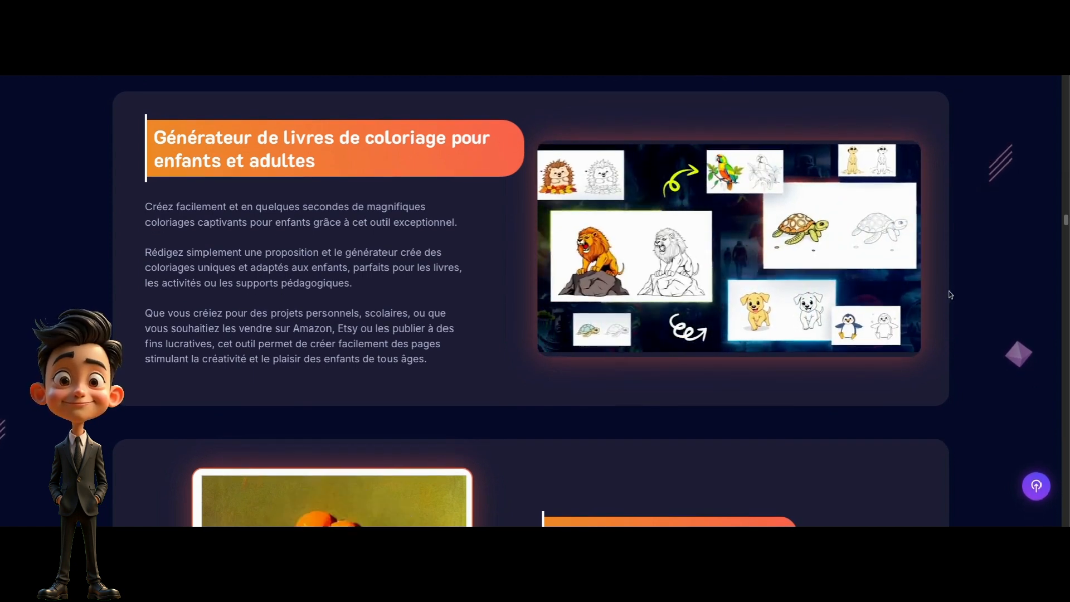
Step: Review the AI inpainting technology and the unlimited photo-to-prompt decoder with their demonstrations
scroll(692, 336, "down", 7)
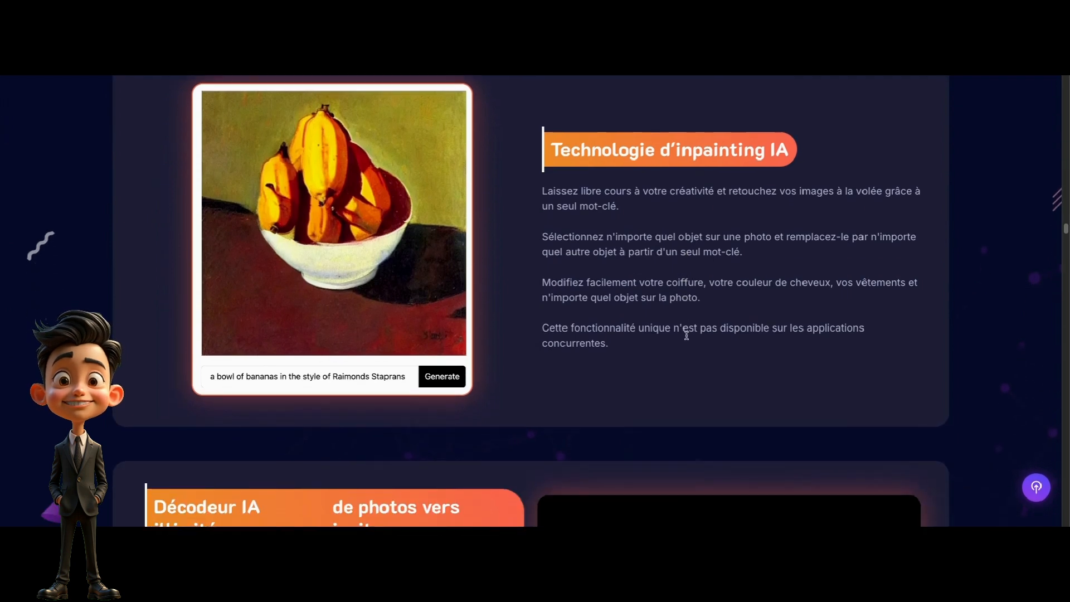
scroll(687, 335, "down", 2)
scroll(679, 327, "up", 2)
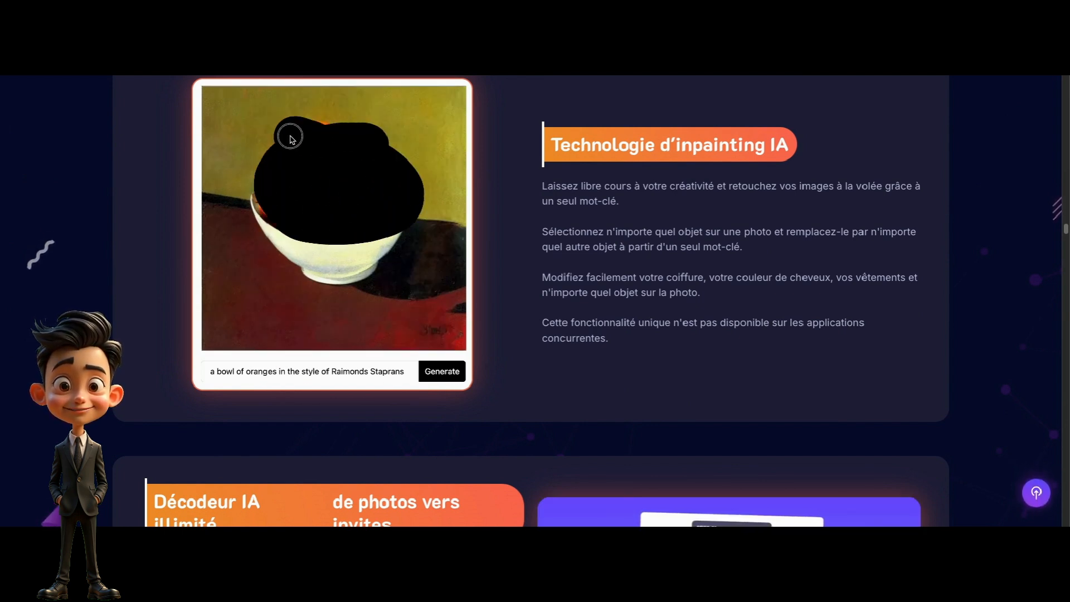
scroll(518, 298, "down", 4)
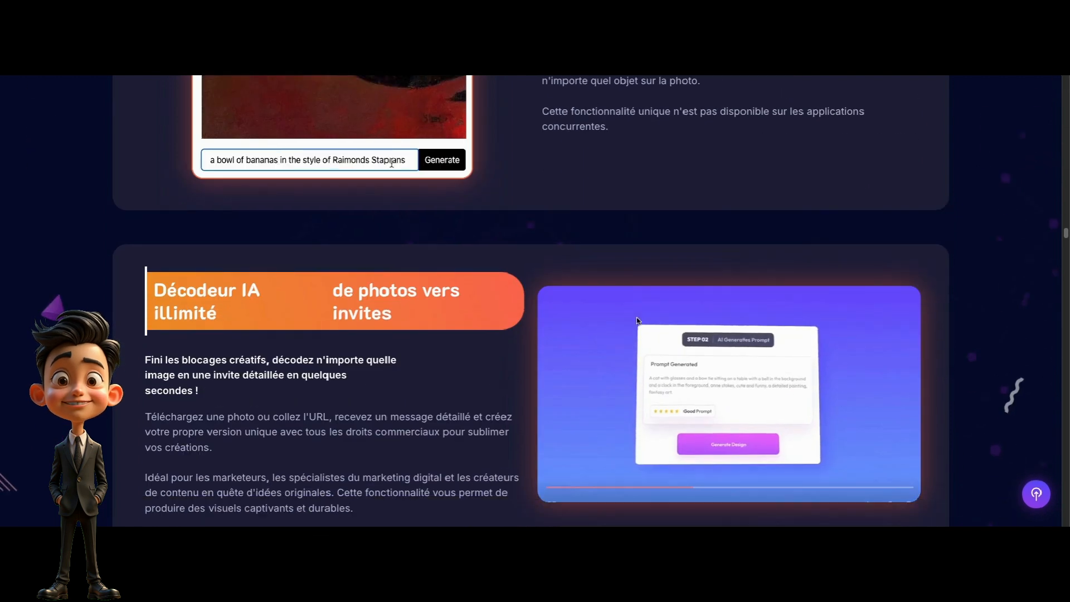
scroll(636, 319, "down", 1)
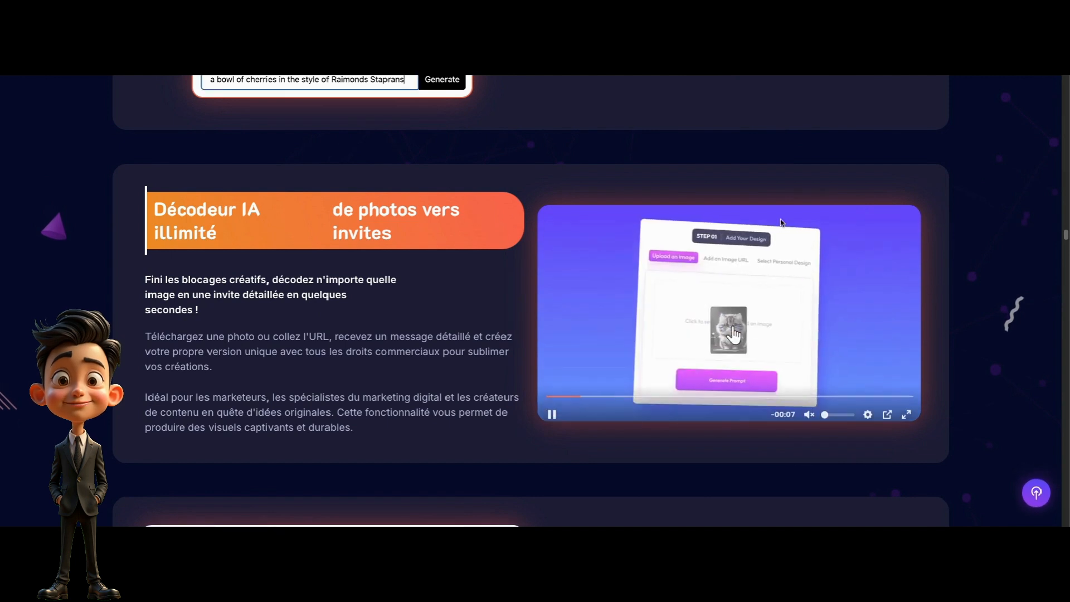
Step: Read about the unlimited AI background editor and remover, then examine the AI image upscaling comparison
scroll(513, 281, "down", 6)
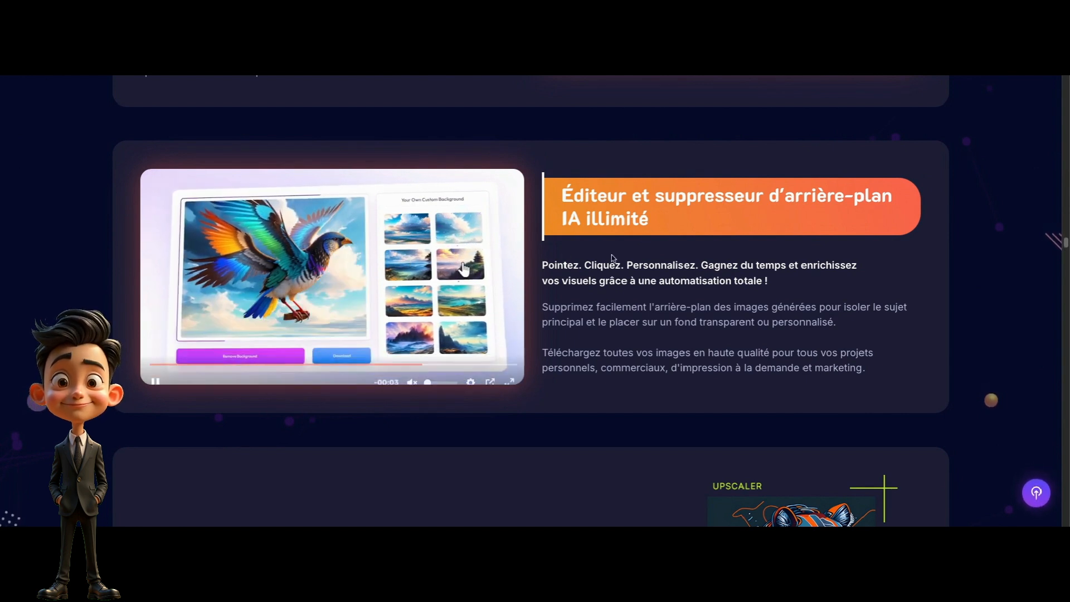
left_click_drag(774, 196, 897, 196)
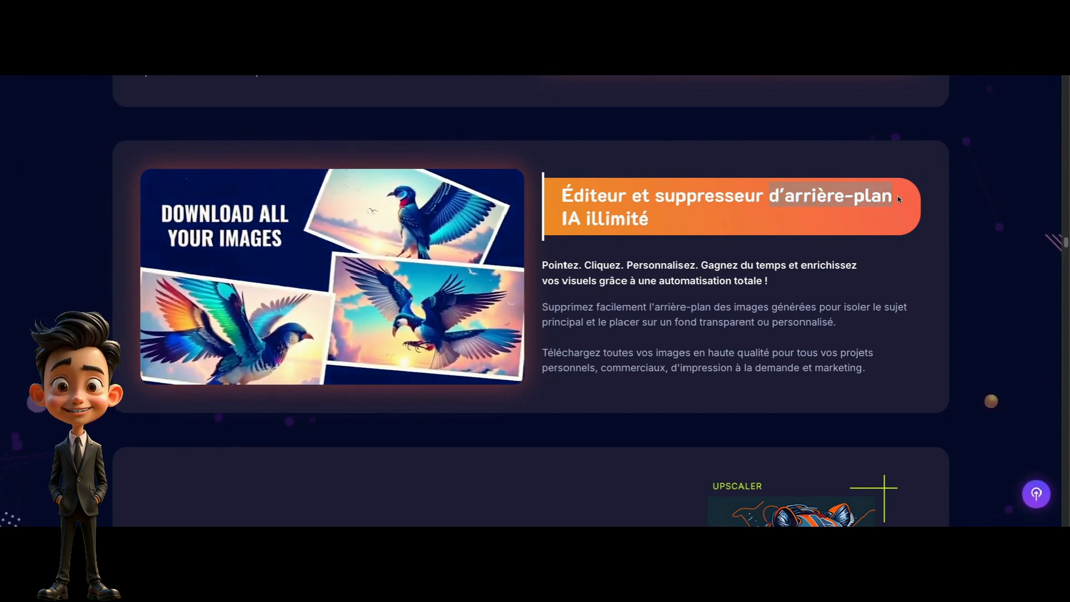
scroll(617, 273, "down", 1)
scroll(618, 274, "down", 5)
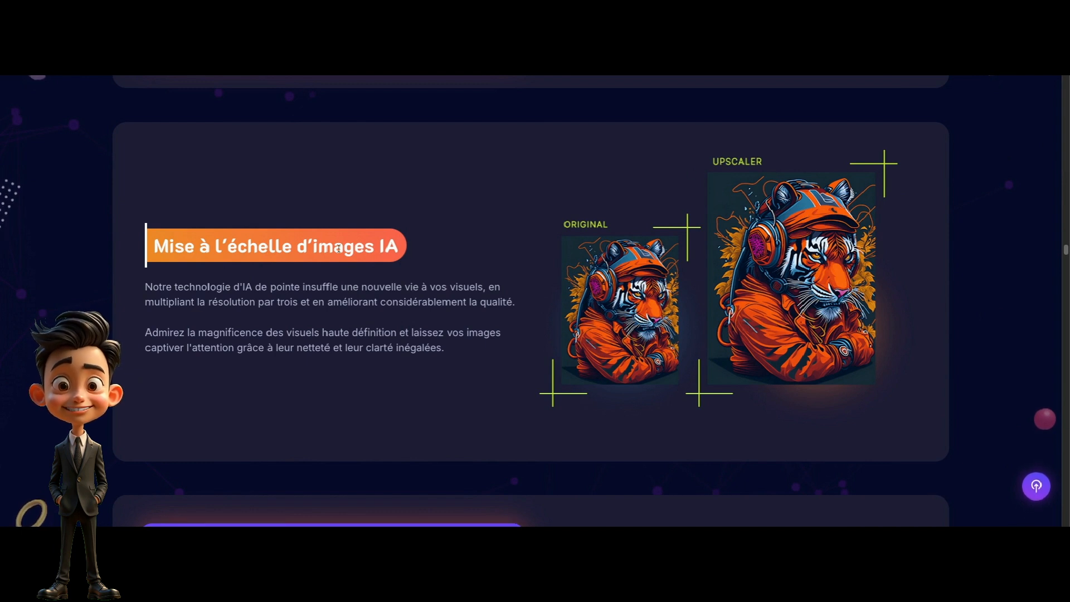
Step: Read about automatic AI prompt enhancement and the keyword-to-prompt generator, viewing their demonstration videos
scroll(401, 326, "down", 5)
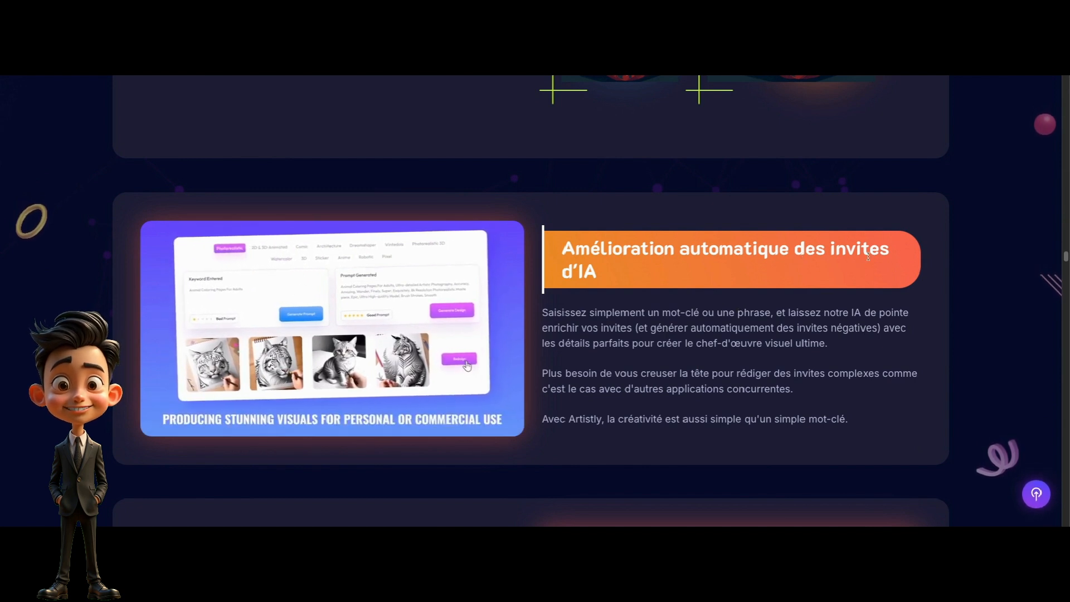
scroll(649, 301, "down", 1)
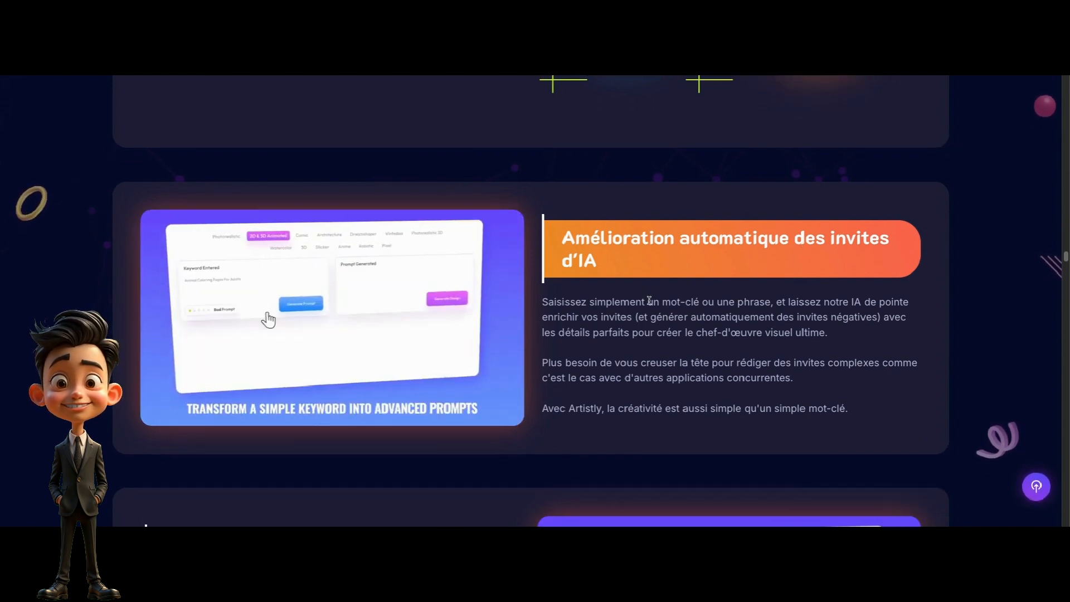
scroll(649, 301, "down", 1)
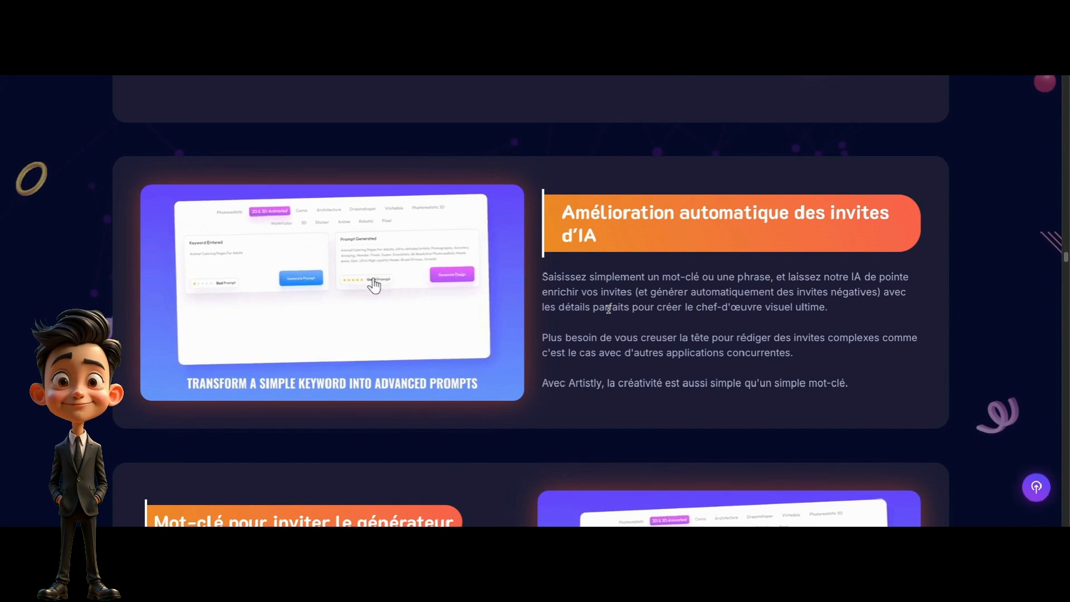
scroll(612, 312, "down", 2)
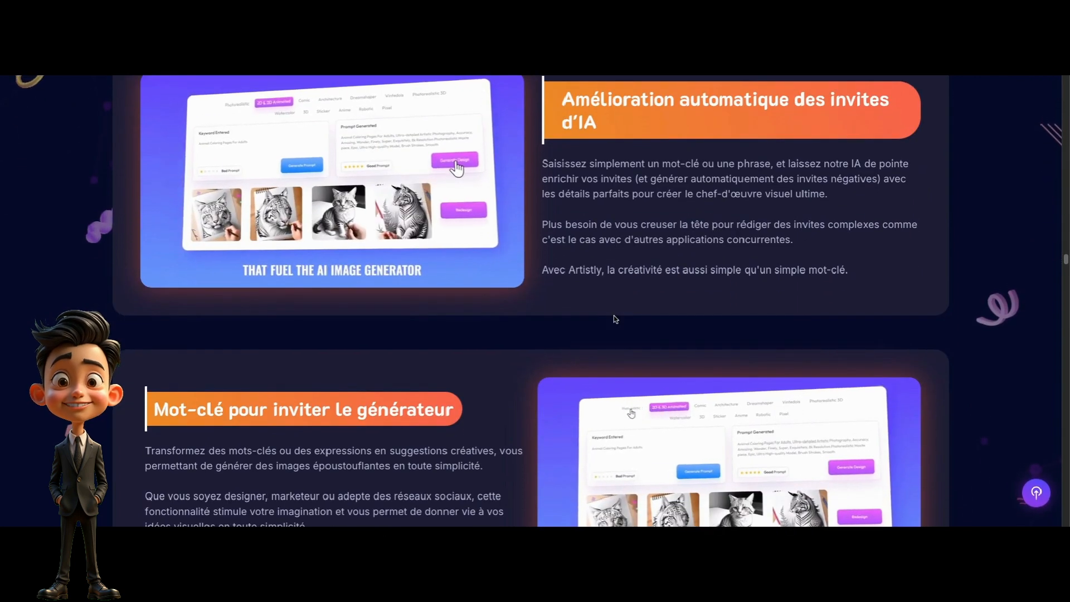
scroll(615, 315, "down", 1)
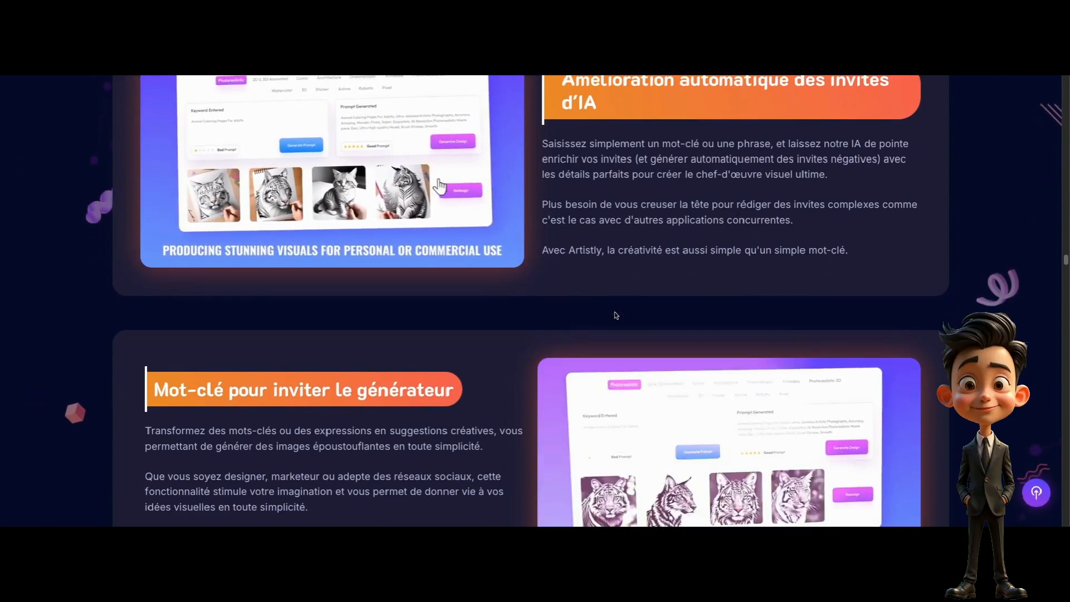
scroll(616, 316, "down", 1)
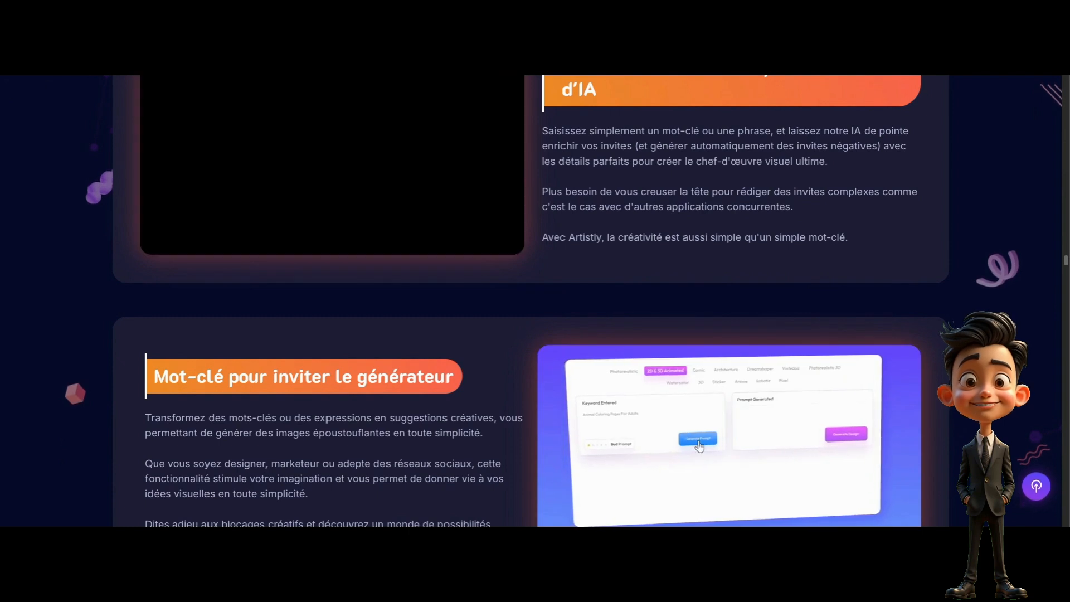
scroll(616, 315, "down", 2)
scroll(616, 316, "down", 1)
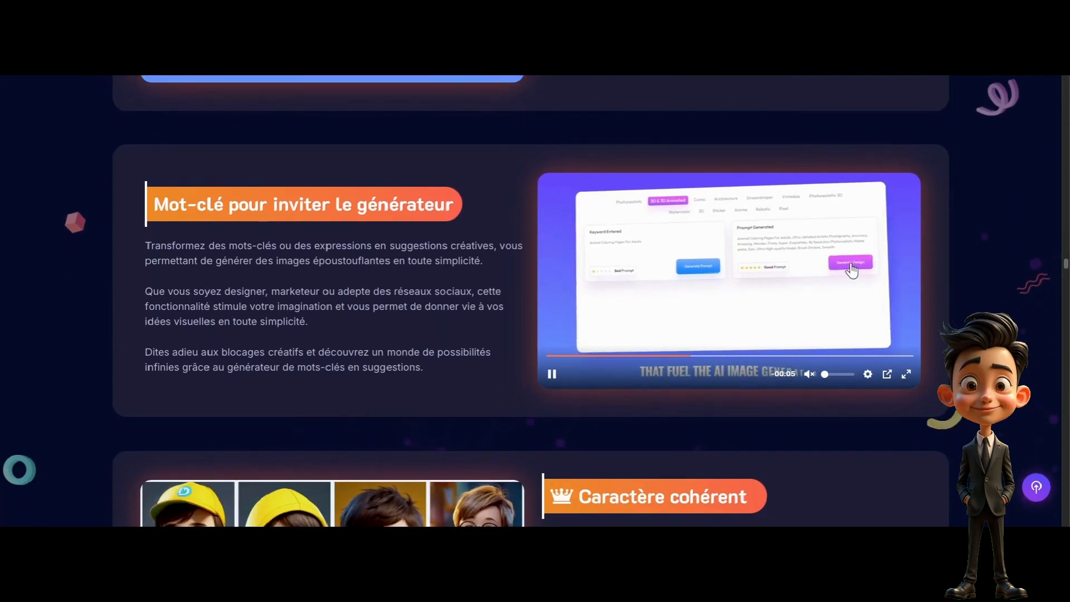
Step: Review the consistent character feature and the section on managing multiple consistent characters
scroll(613, 267, "down", 2)
scroll(664, 248, "down", 2)
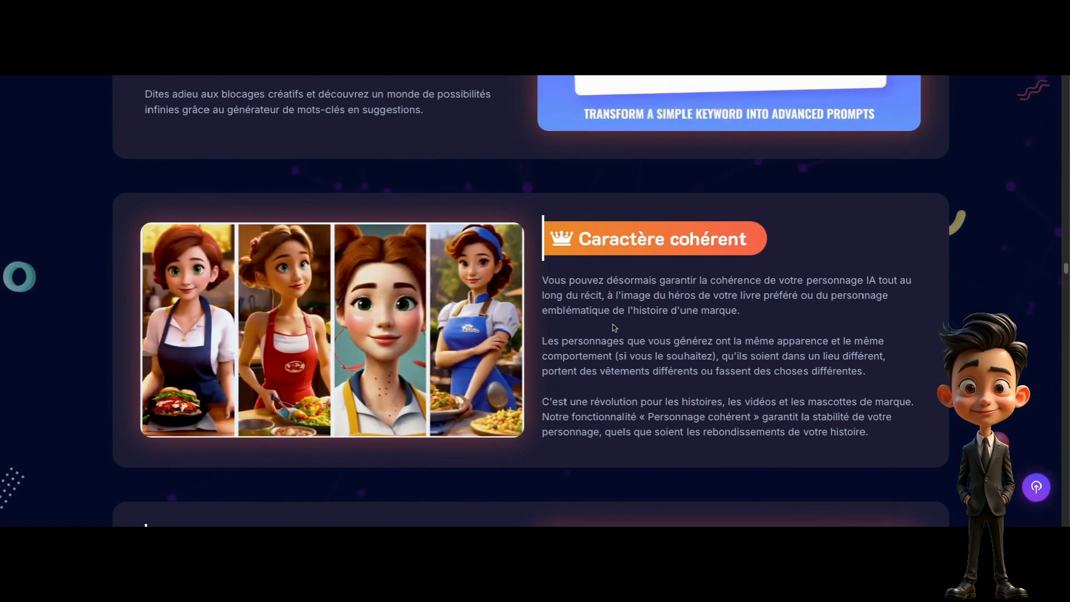
scroll(614, 324, "down", 1)
scroll(612, 329, "down", 5)
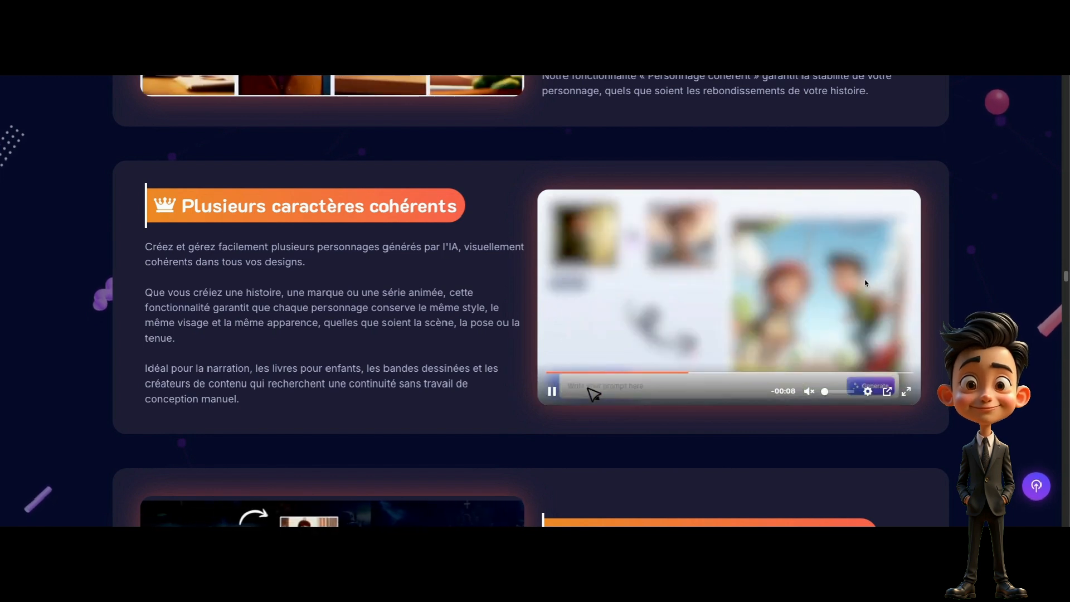
Step: Examine the custom face changer, the perfect text in AI images feature and its user-generated examples
scroll(647, 312, "down", 5)
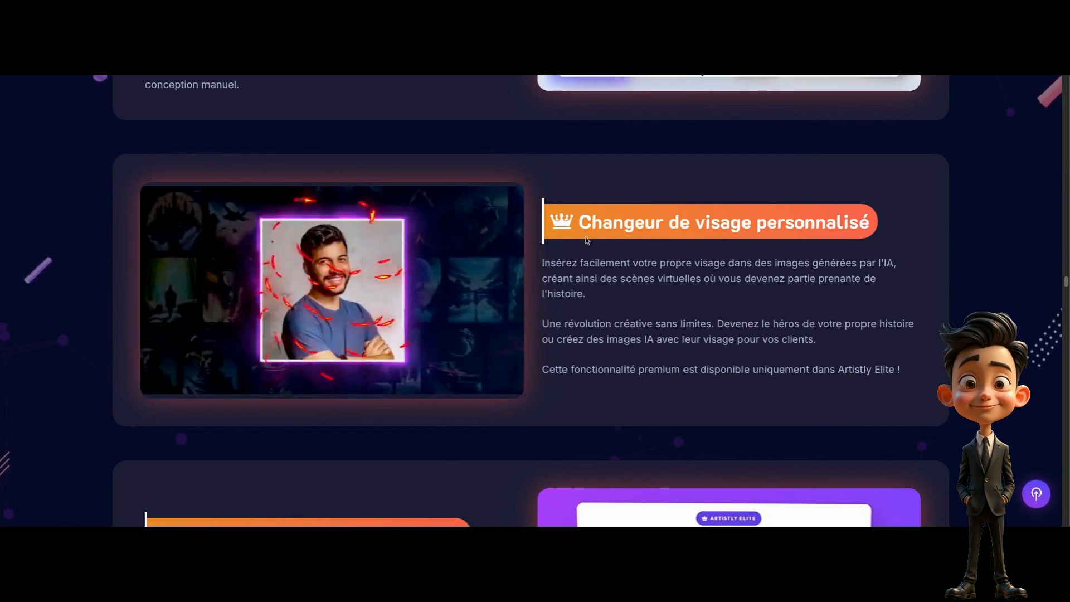
left_click_drag(578, 223, 875, 221)
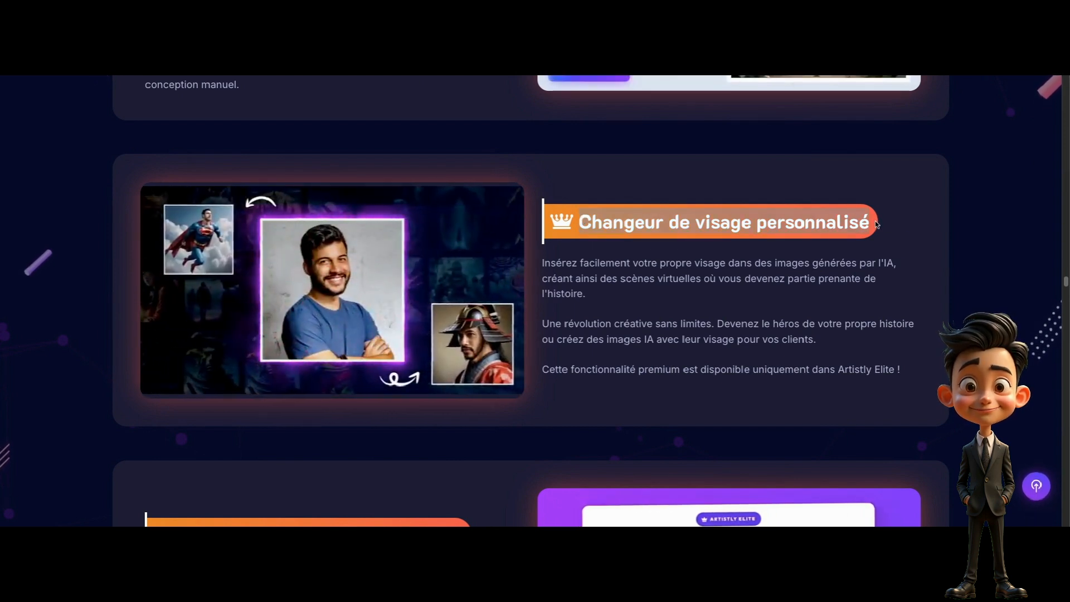
scroll(710, 303, "down", 2)
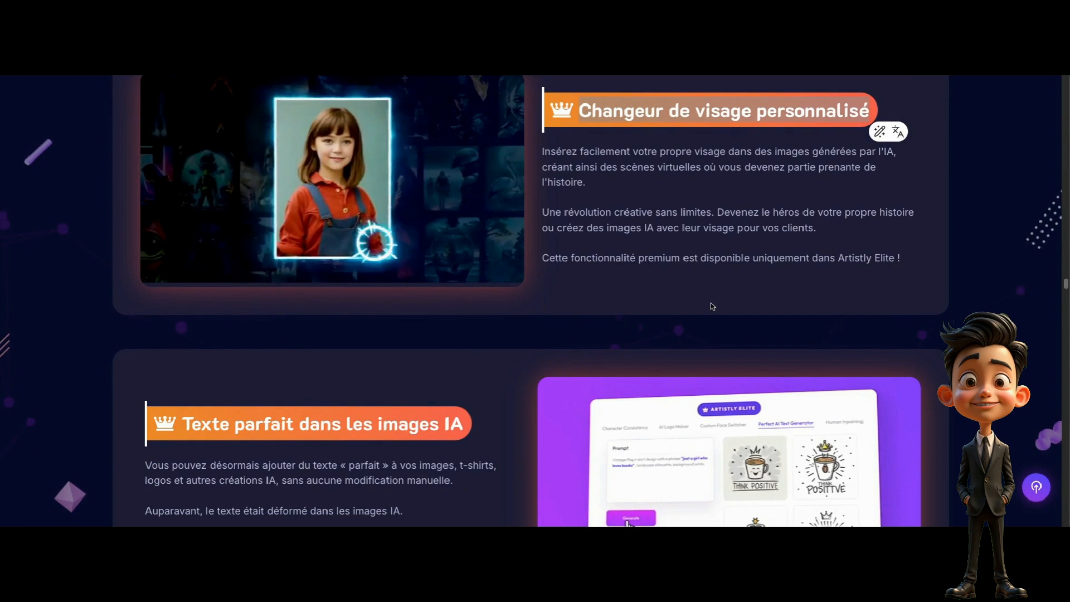
scroll(711, 302, "down", 4)
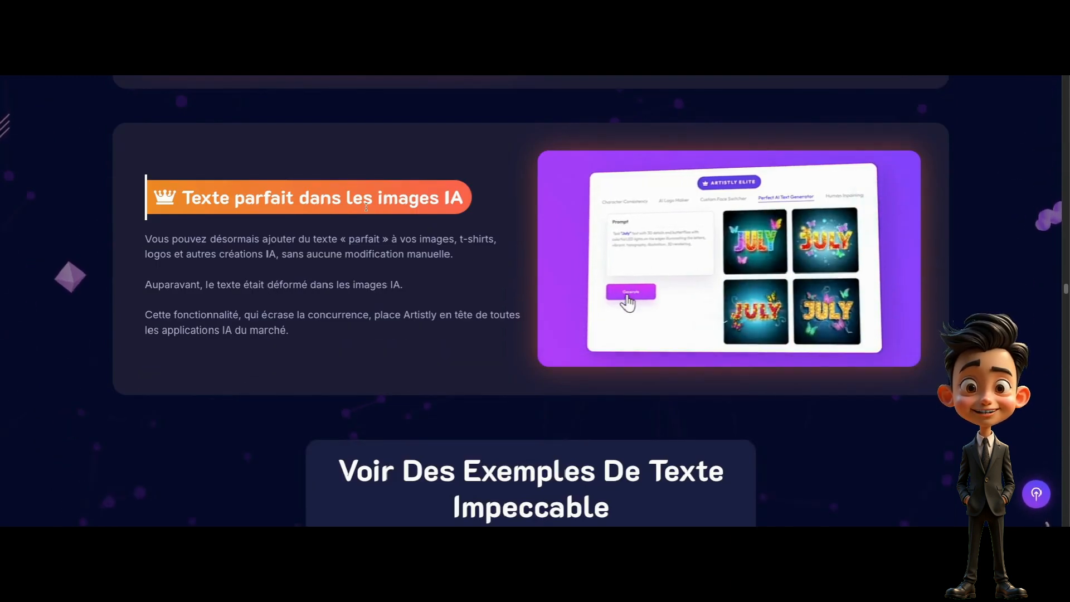
scroll(532, 237, "down", 6)
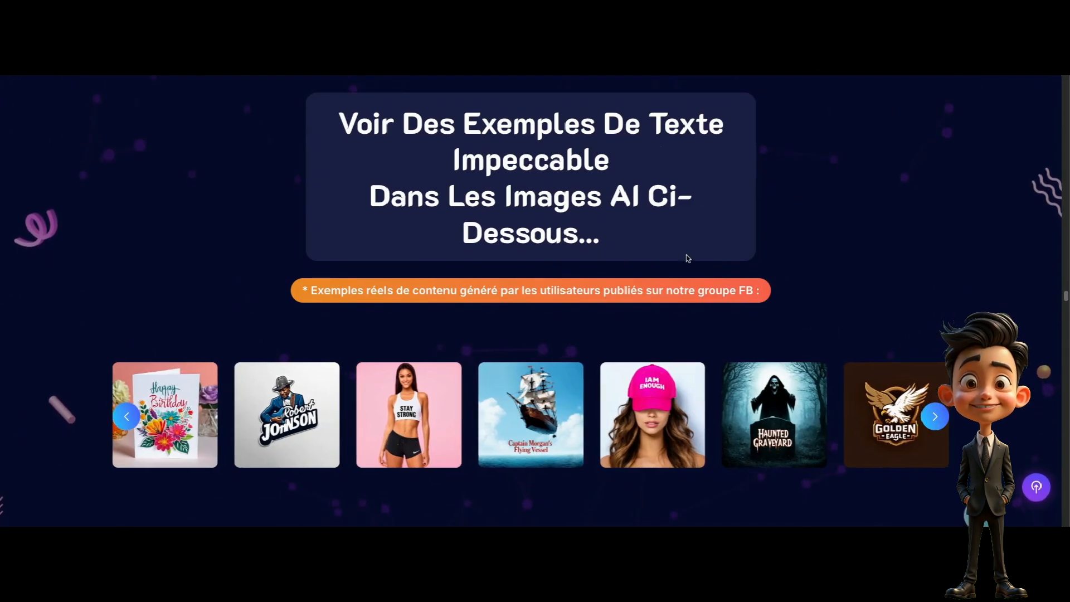
scroll(486, 262, "down", 3)
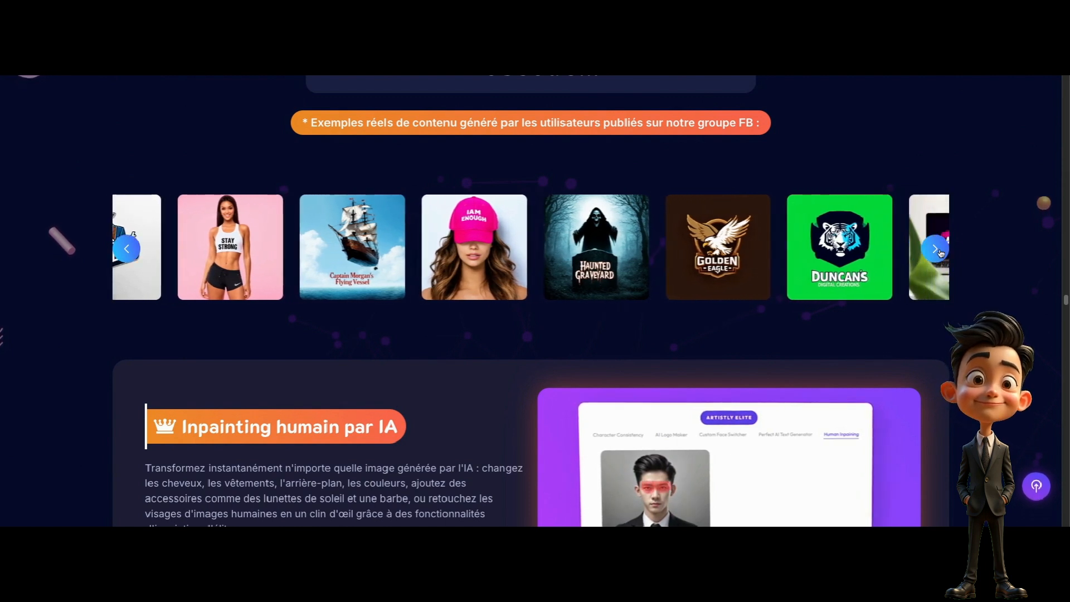
Step: Review the AI human inpainting section and the AI logo creator with their demonstrations
scroll(748, 292, "down", 4)
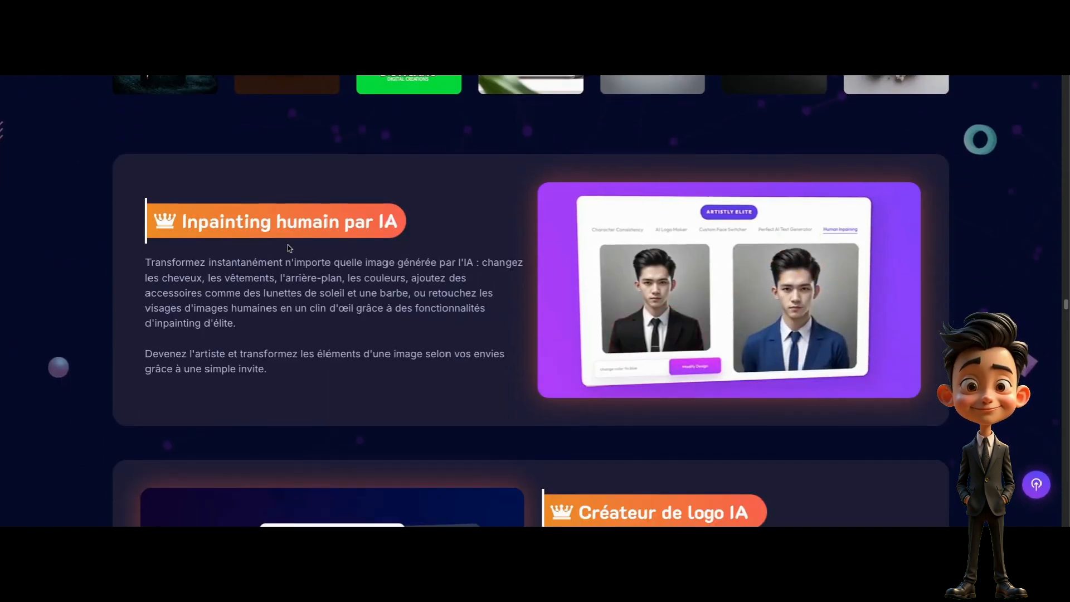
scroll(476, 255, "down", 1)
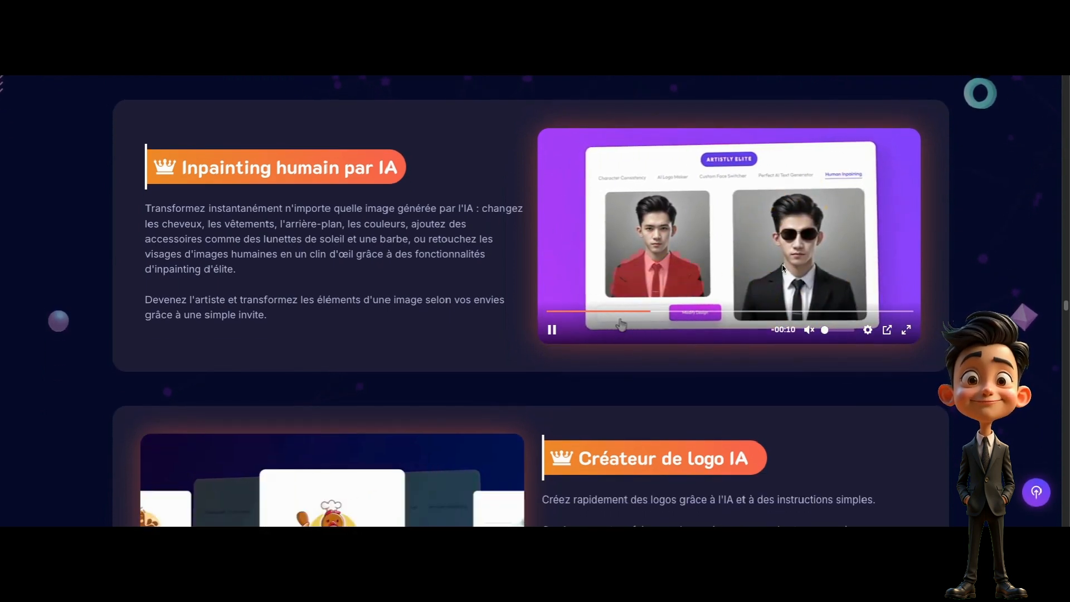
scroll(783, 269, "down", 1)
scroll(783, 269, "down", 1)
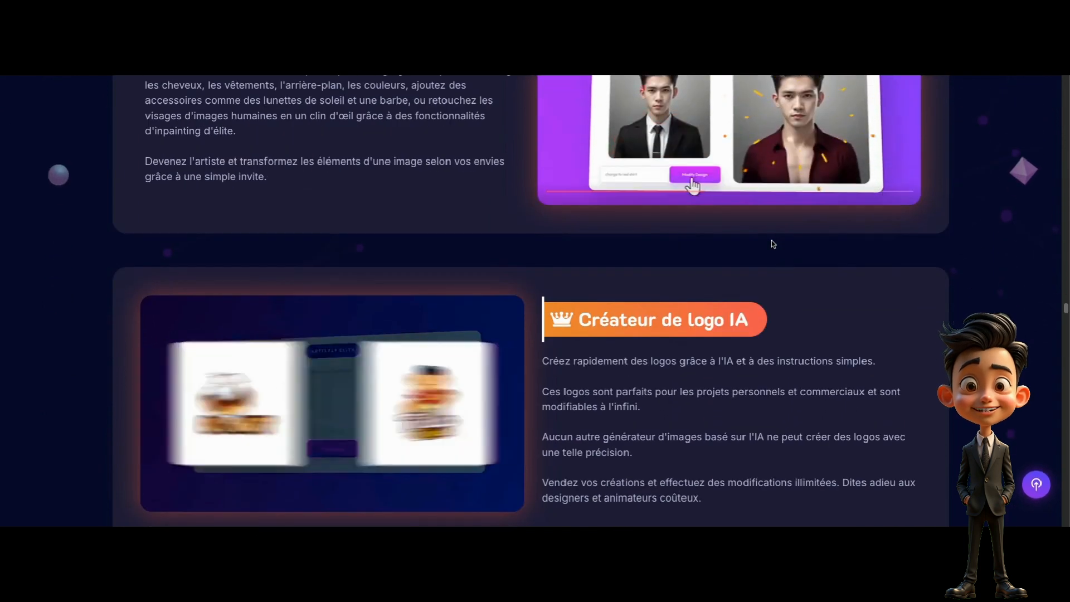
scroll(747, 261, "down", 1)
scroll(748, 261, "down", 2)
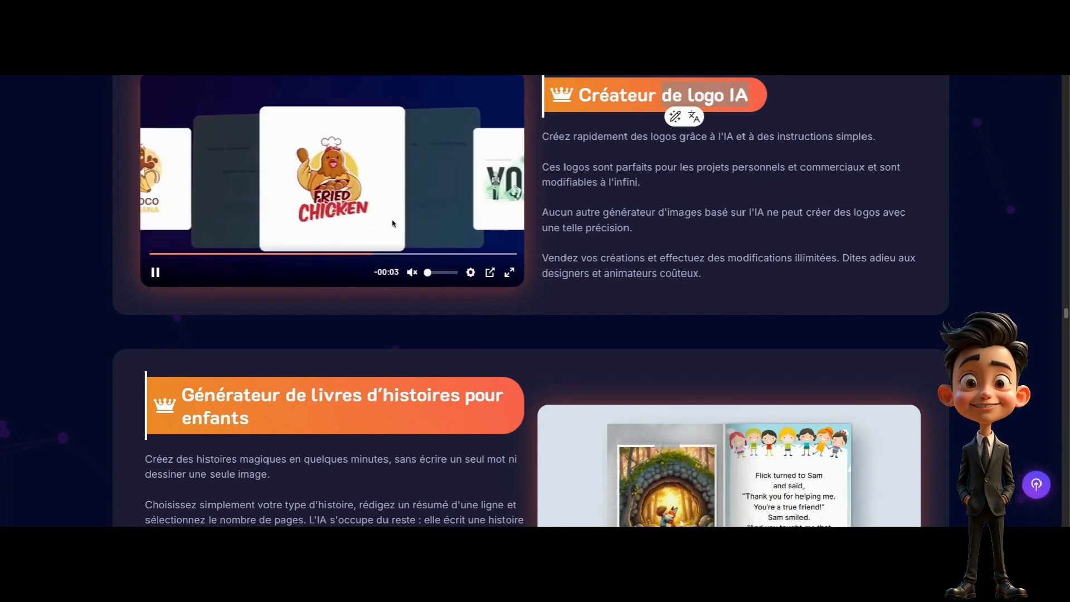
Step: Read about the children's storybook generator and examine the AI product influencers demonstration
scroll(627, 306, "down", 2)
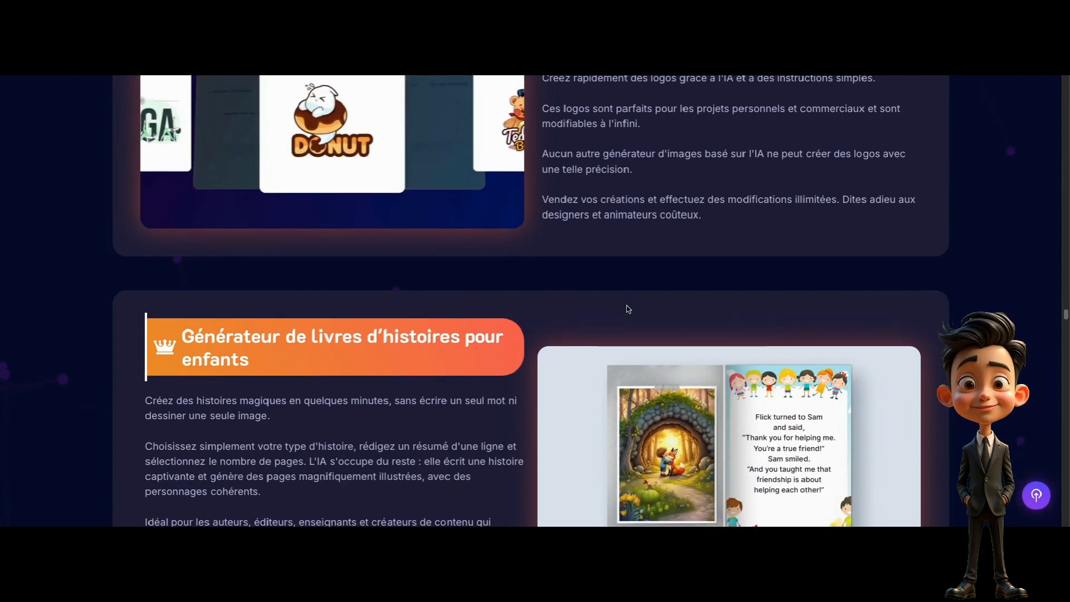
scroll(625, 311, "down", 2)
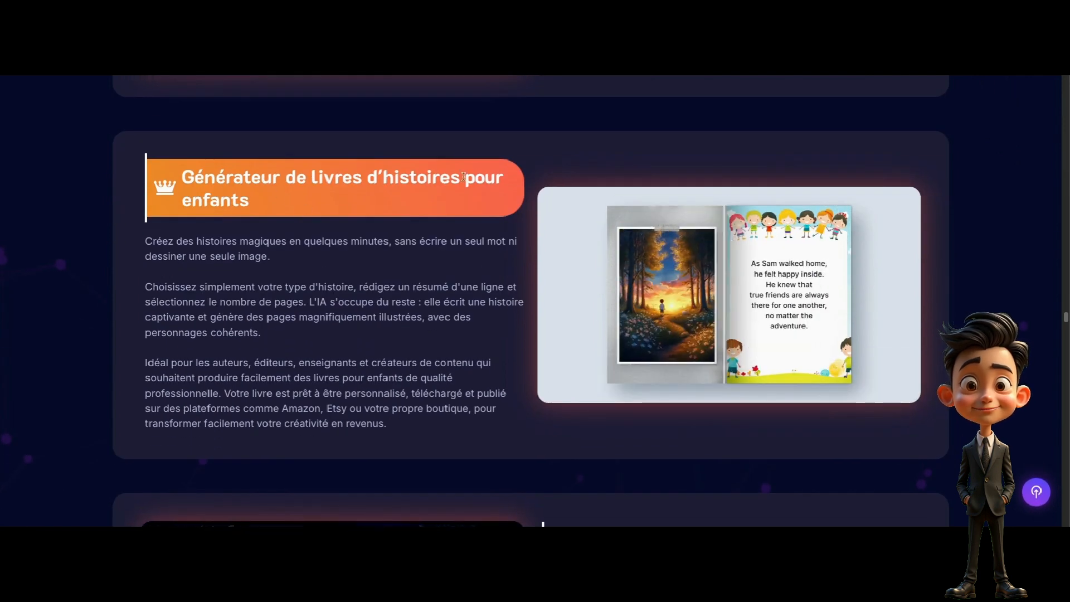
scroll(311, 227, "down", 4)
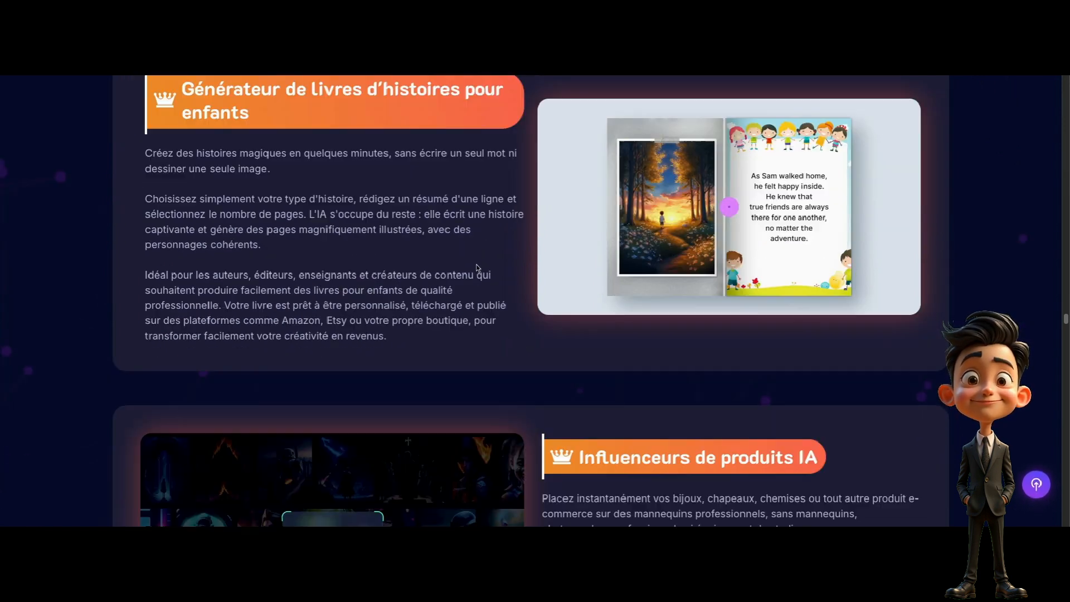
scroll(612, 336, "down", 1)
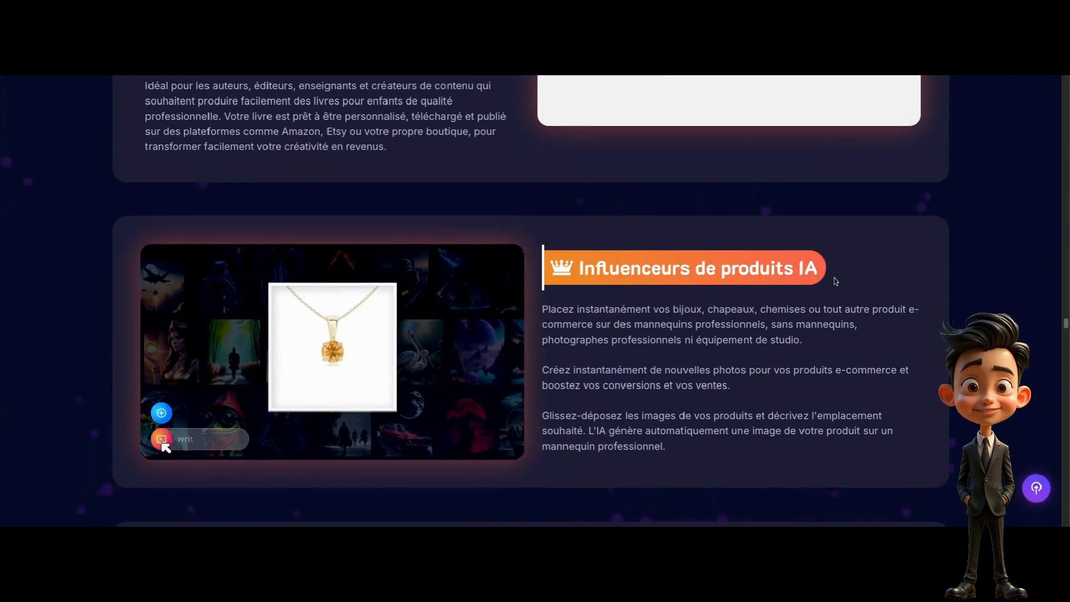
scroll(697, 287, "down", 1)
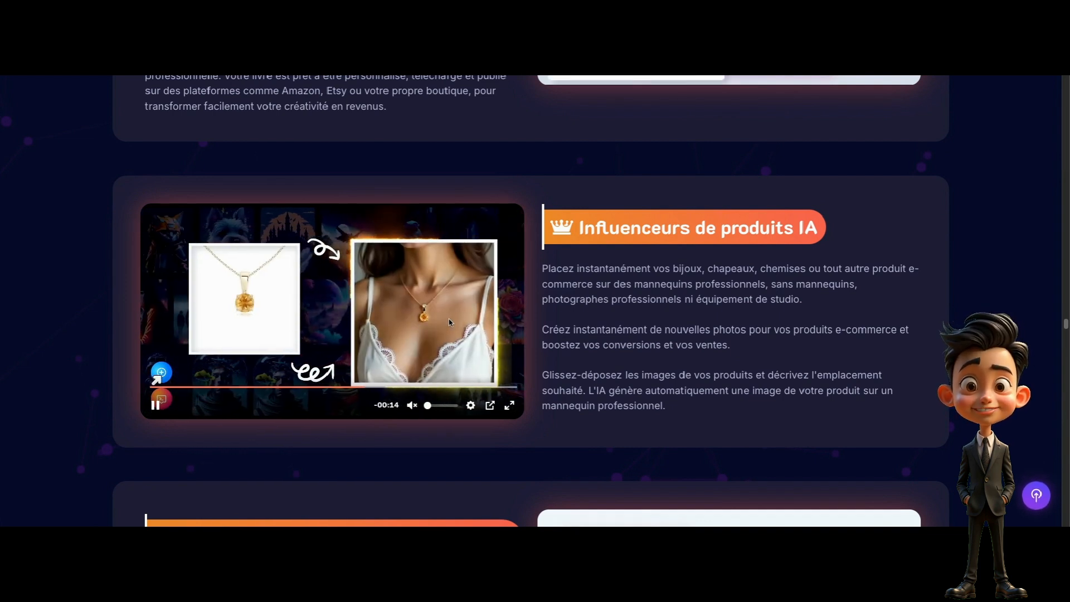
Step: Review the AI custom character scene creator and the AI fashion creator sections
scroll(459, 319, "down", 5)
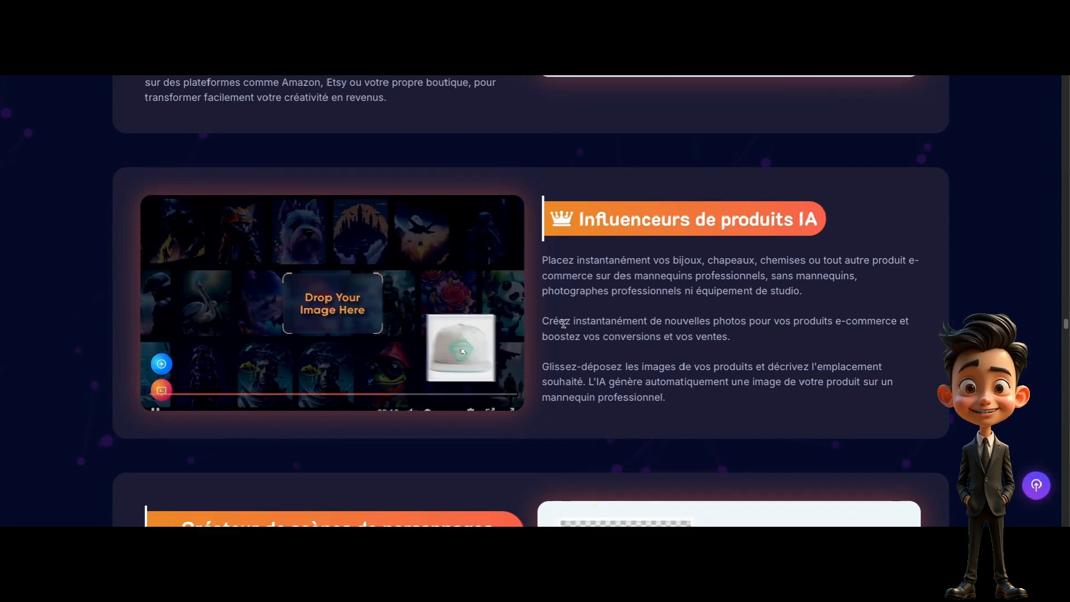
scroll(571, 323, "down", 2)
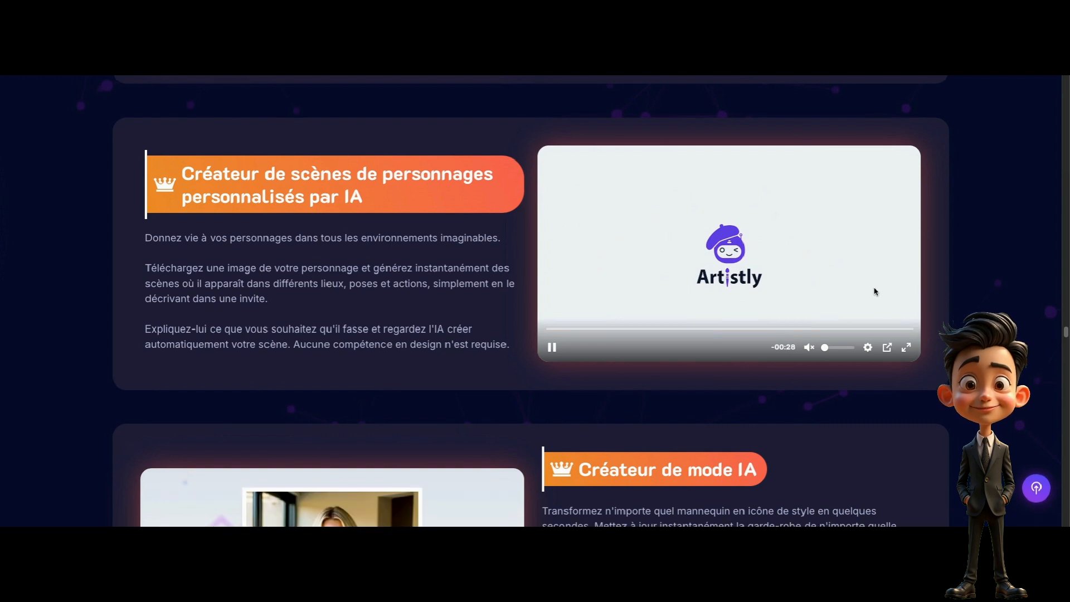
scroll(847, 309, "down", 3)
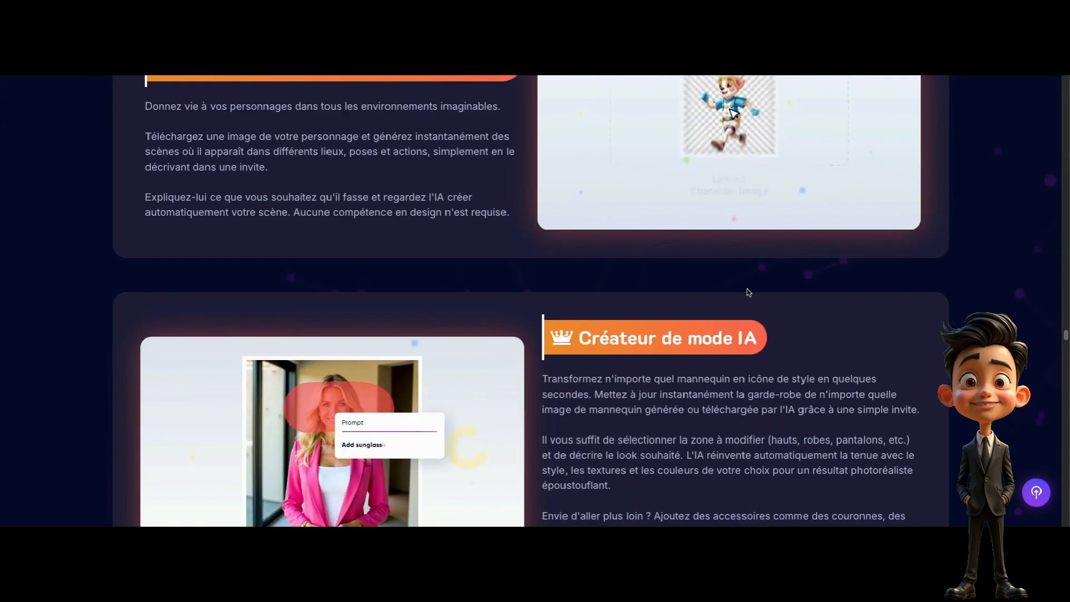
scroll(655, 285, "down", 3)
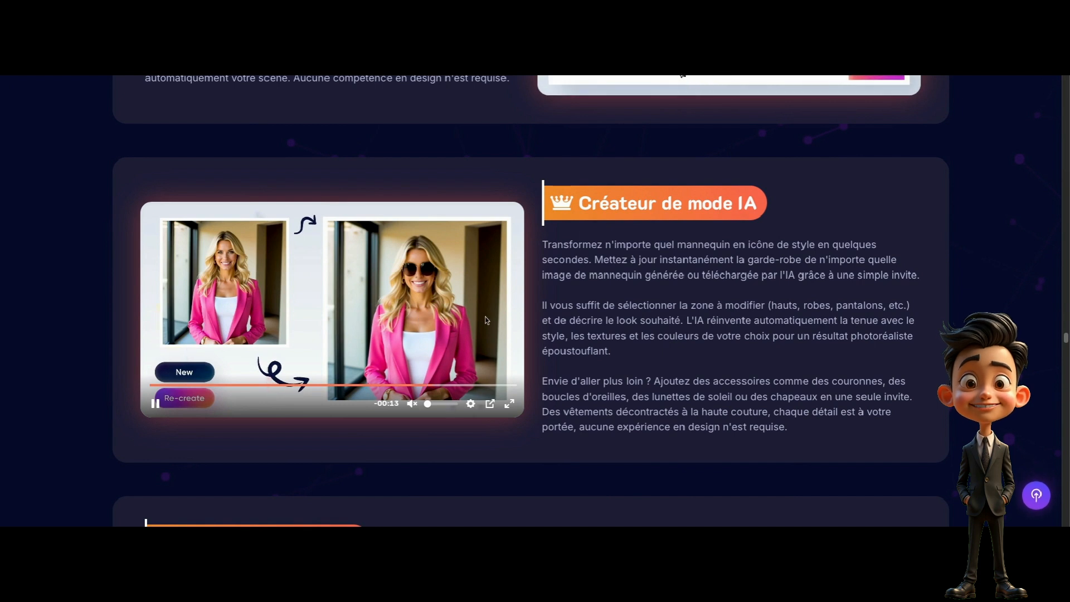
Step: Examine the AI art illustrator's range of styles and the AI portraits feature for turning photos into art
scroll(483, 323, "down", 6)
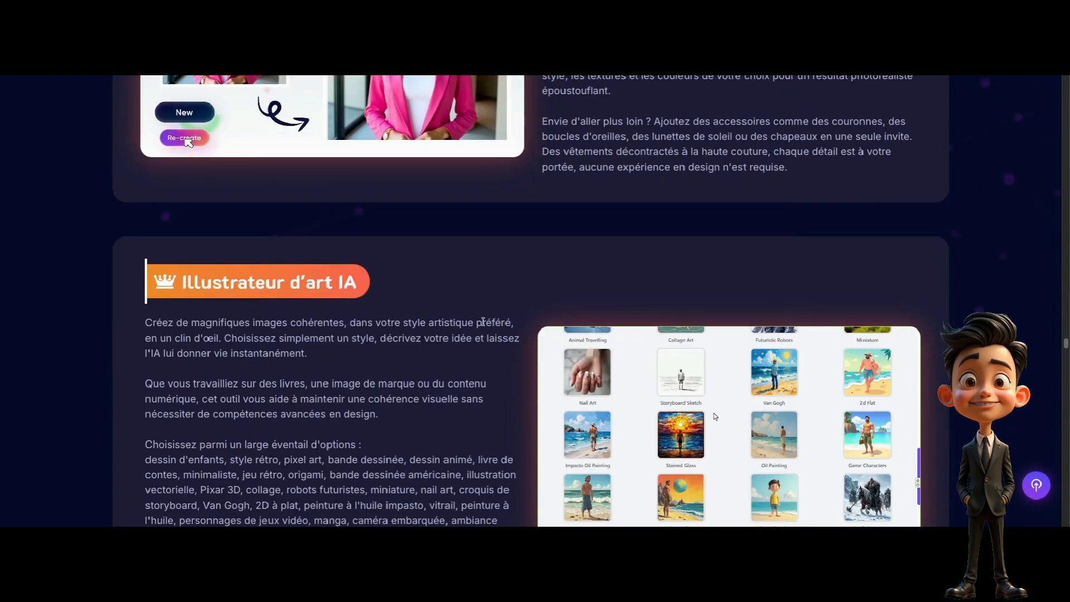
scroll(483, 323, "down", 2)
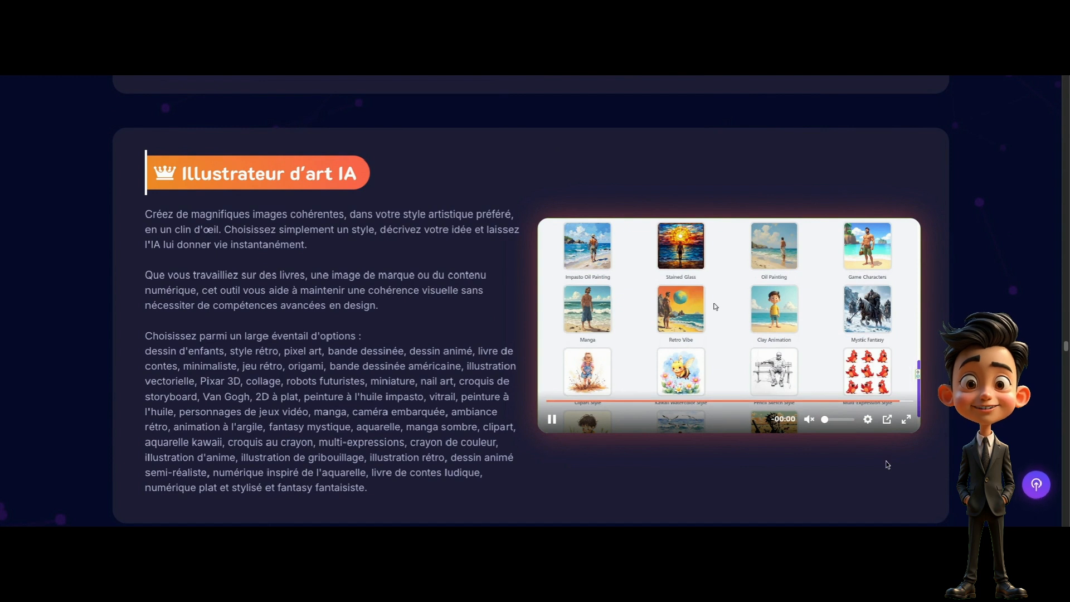
scroll(720, 373, "down", 8)
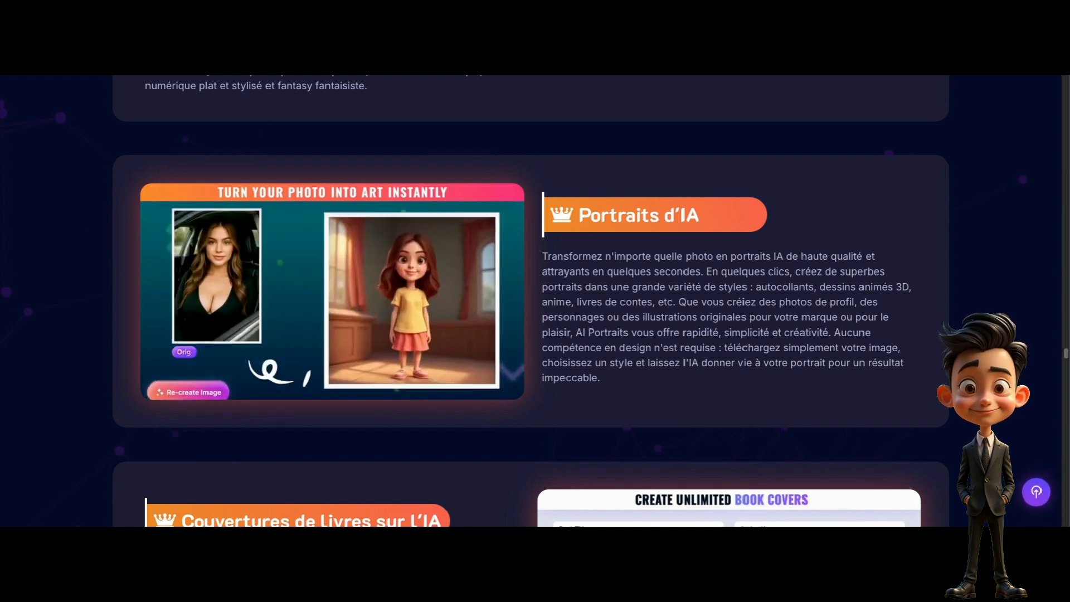
scroll(535, 301, "down", 4)
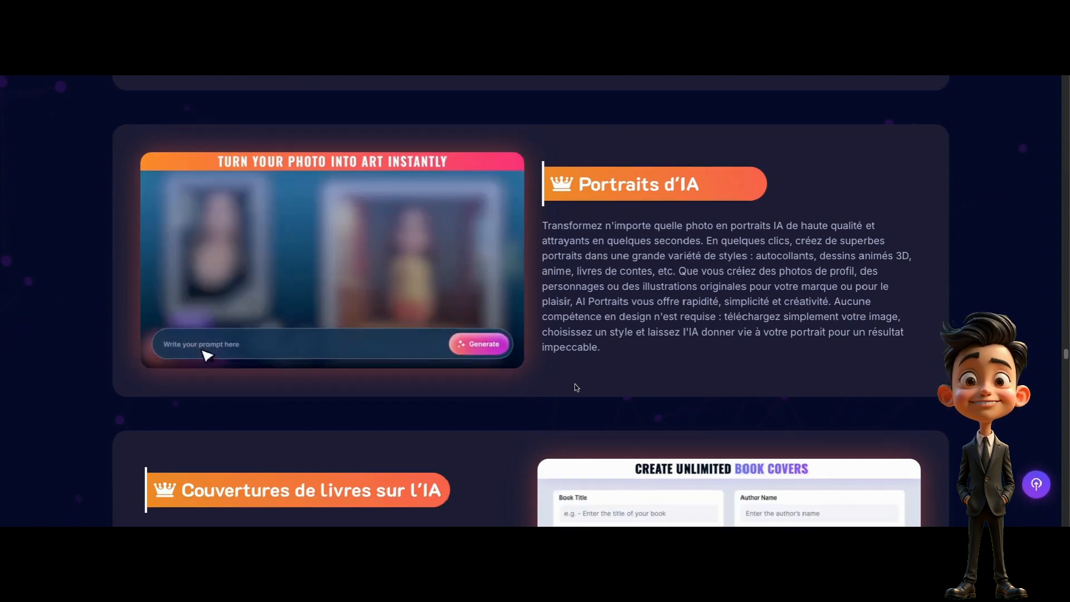
Step: Read the AI book covers section, highlight its heading and view the cover generation demonstration
scroll(605, 383, "down", 2)
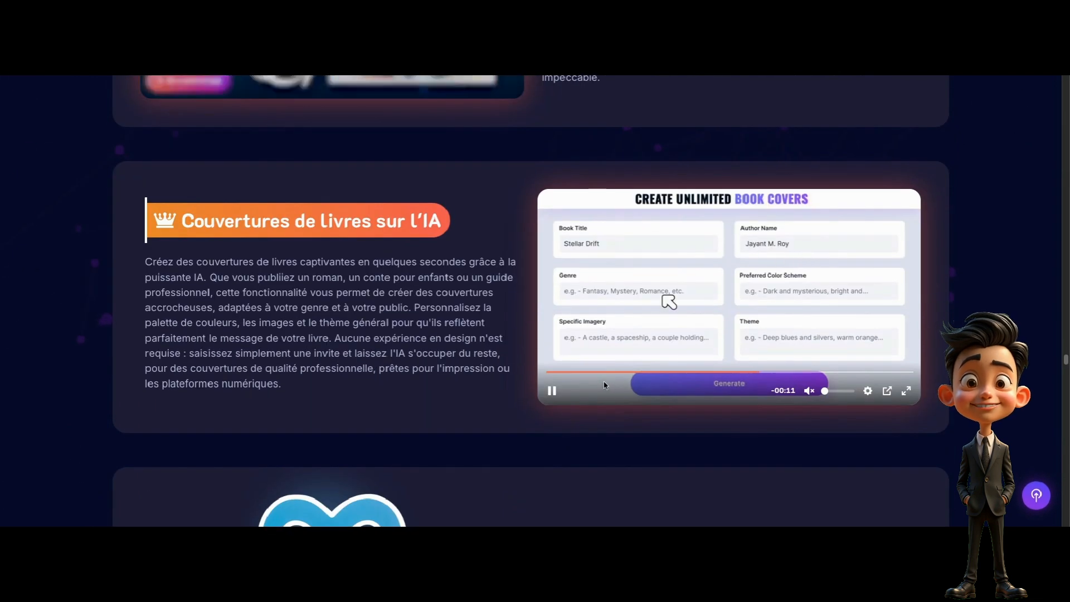
left_click_drag(183, 221, 307, 218)
left_click_drag(436, 217, 442, 217)
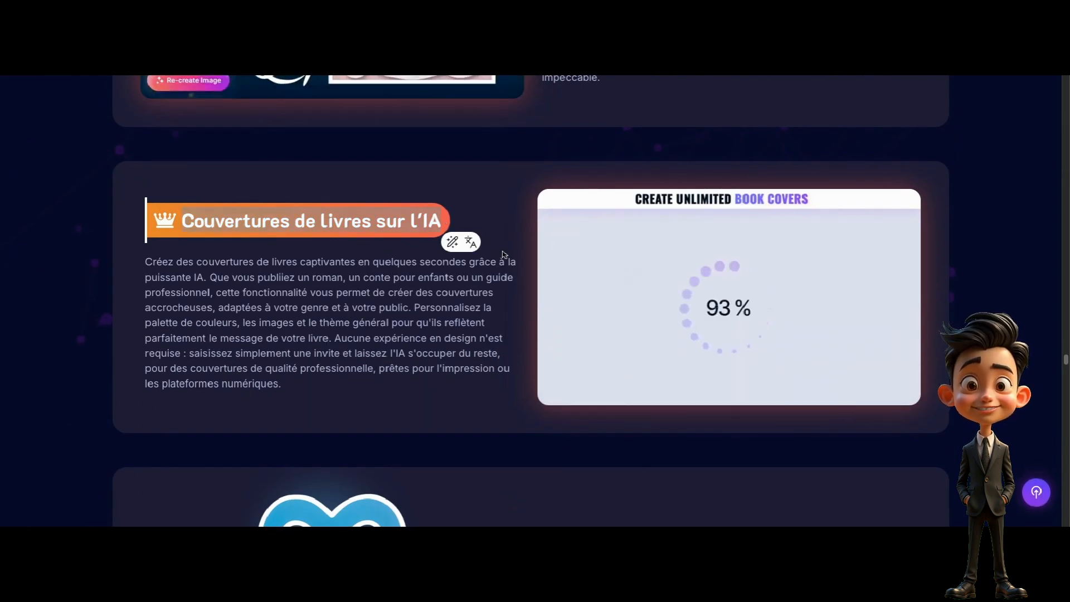
scroll(609, 338, "down", 4)
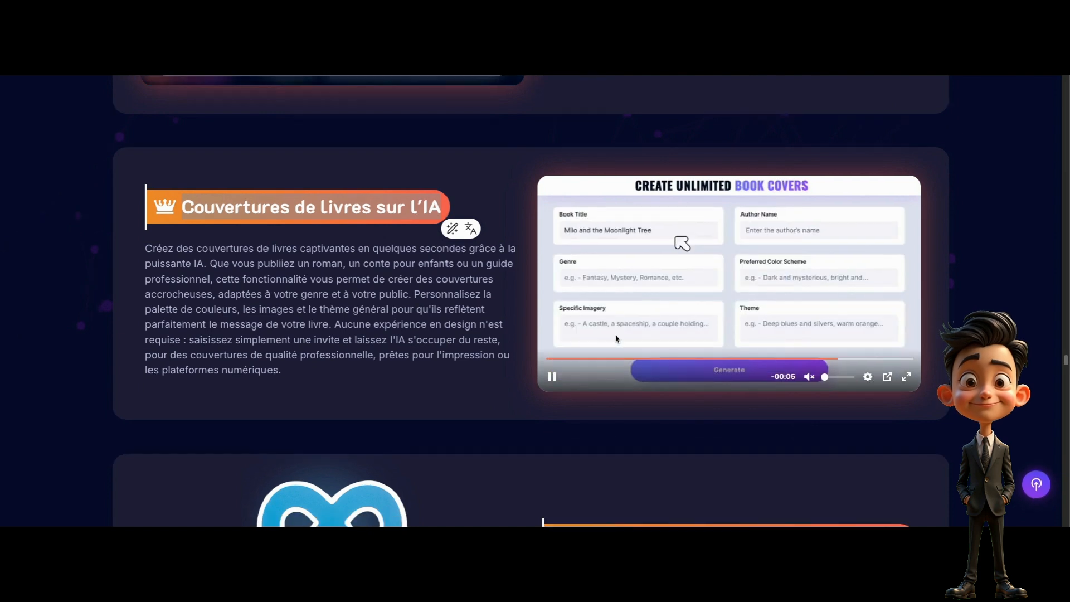
Step: Read about the unlimited designs offer, then compare the feature lists and one-time prices of the two Artistly plans
scroll(609, 337, "down", 5)
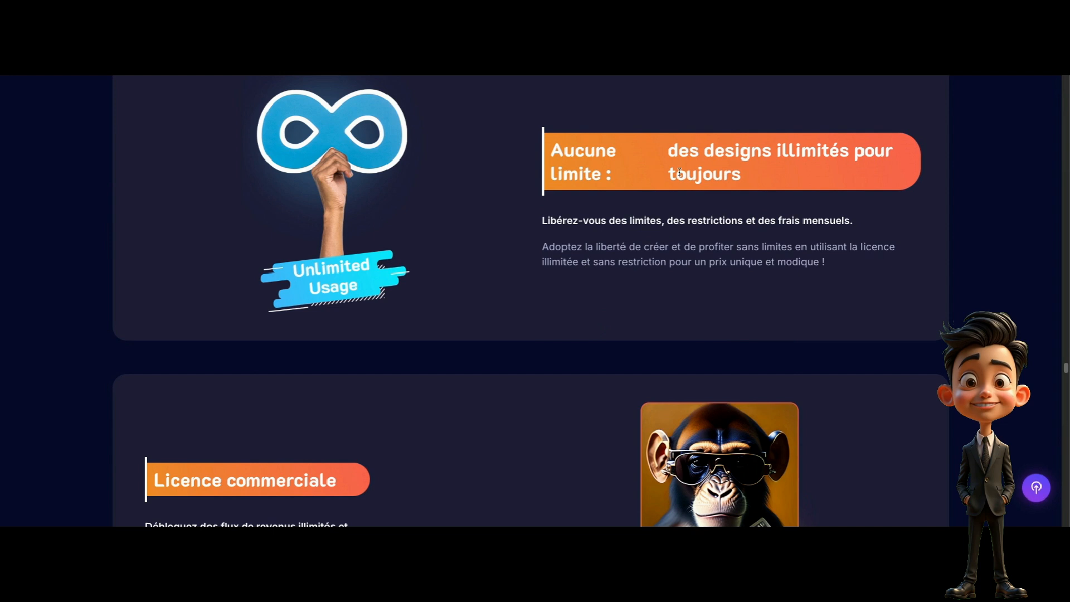
left_click_drag(760, 177, 760, 178)
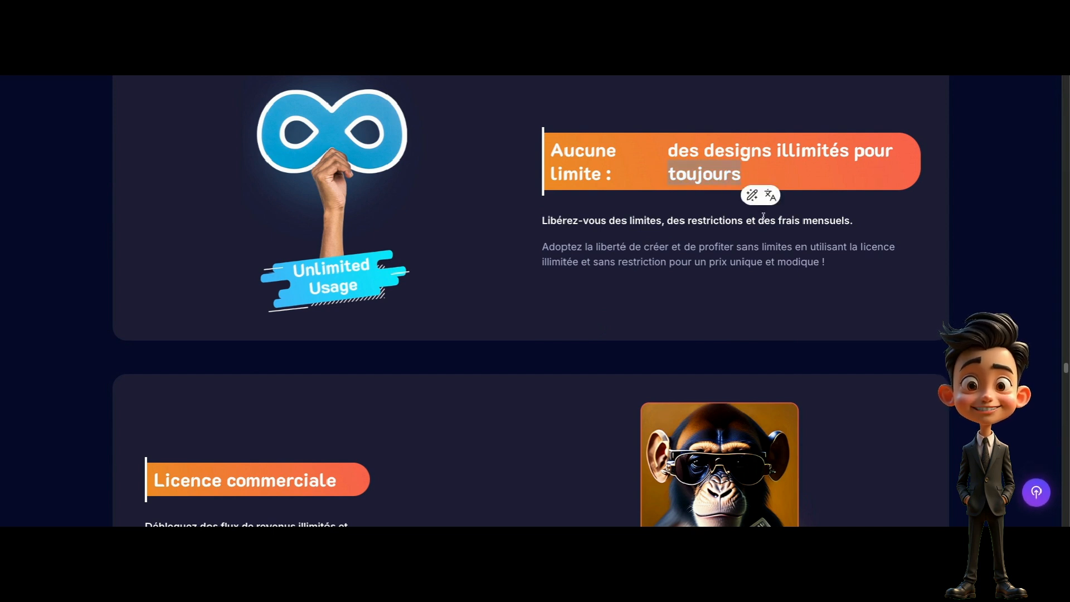
scroll(710, 238, "down", 15)
scroll(751, 285, "down", 10)
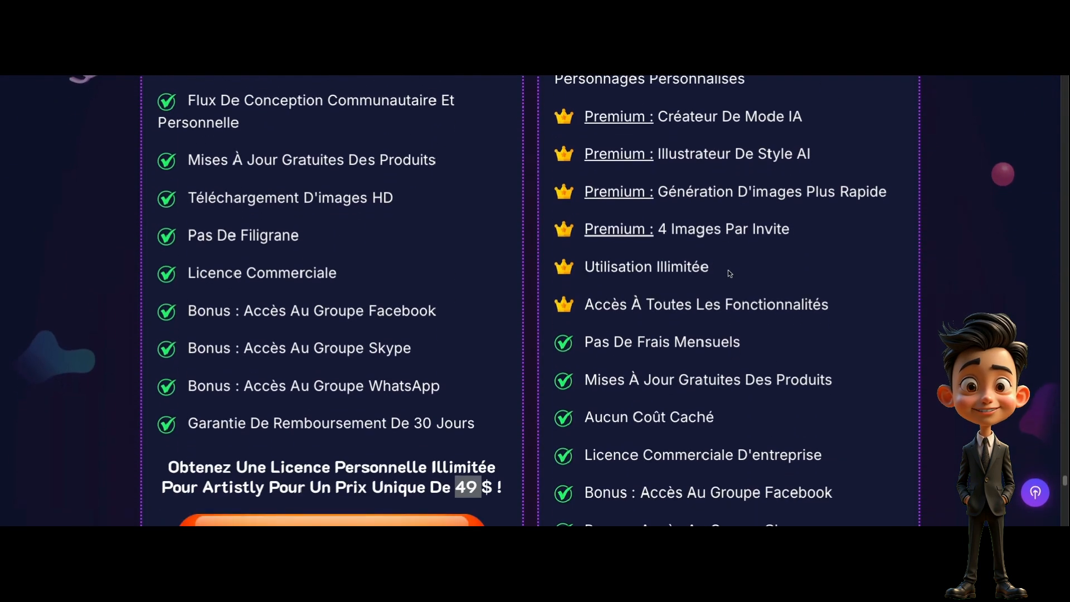
scroll(728, 253, "down", 3)
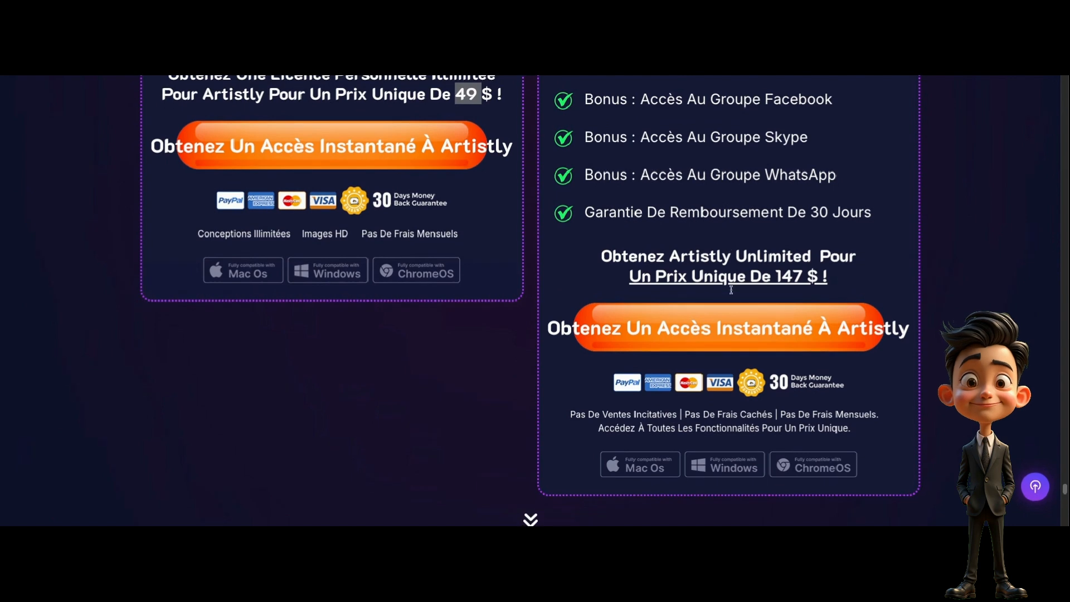